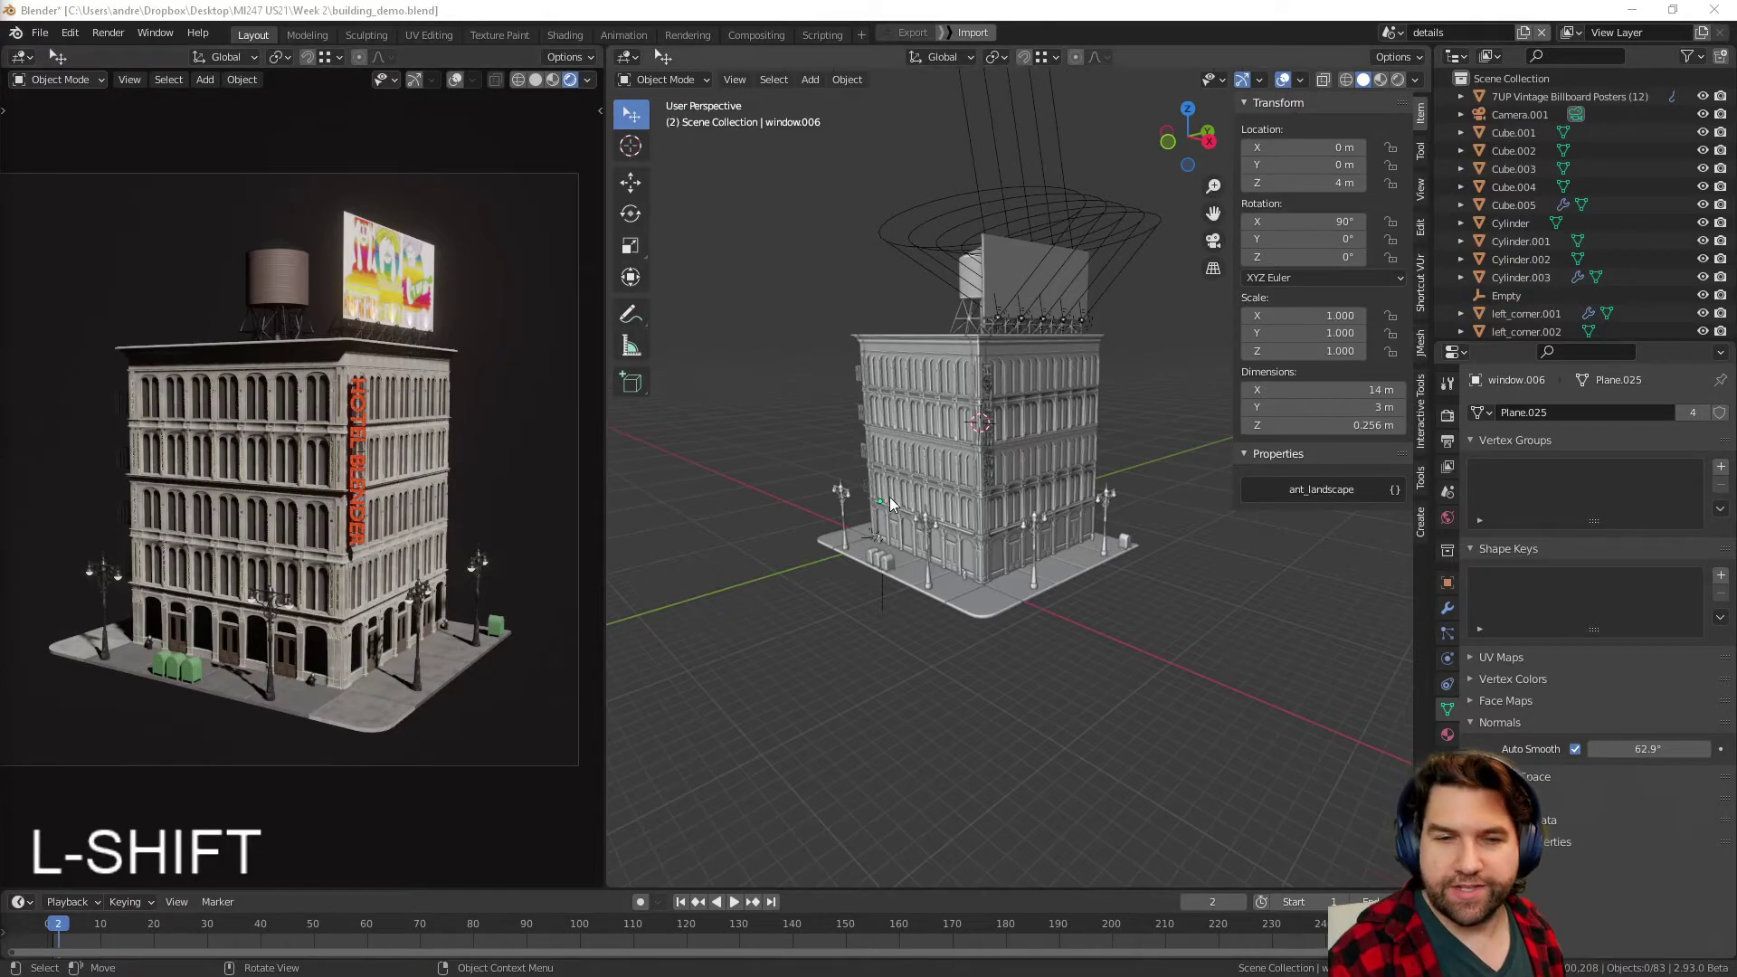
- Select the HOTEL BLENDER text on the building's corner and examine its lower lettering
scroll(981, 377, up, 5)
middle_drag(981, 377, 1035, 358)
scroll(1020, 518, up, 5)
shift+middle_drag(1021, 518, 868, 416)
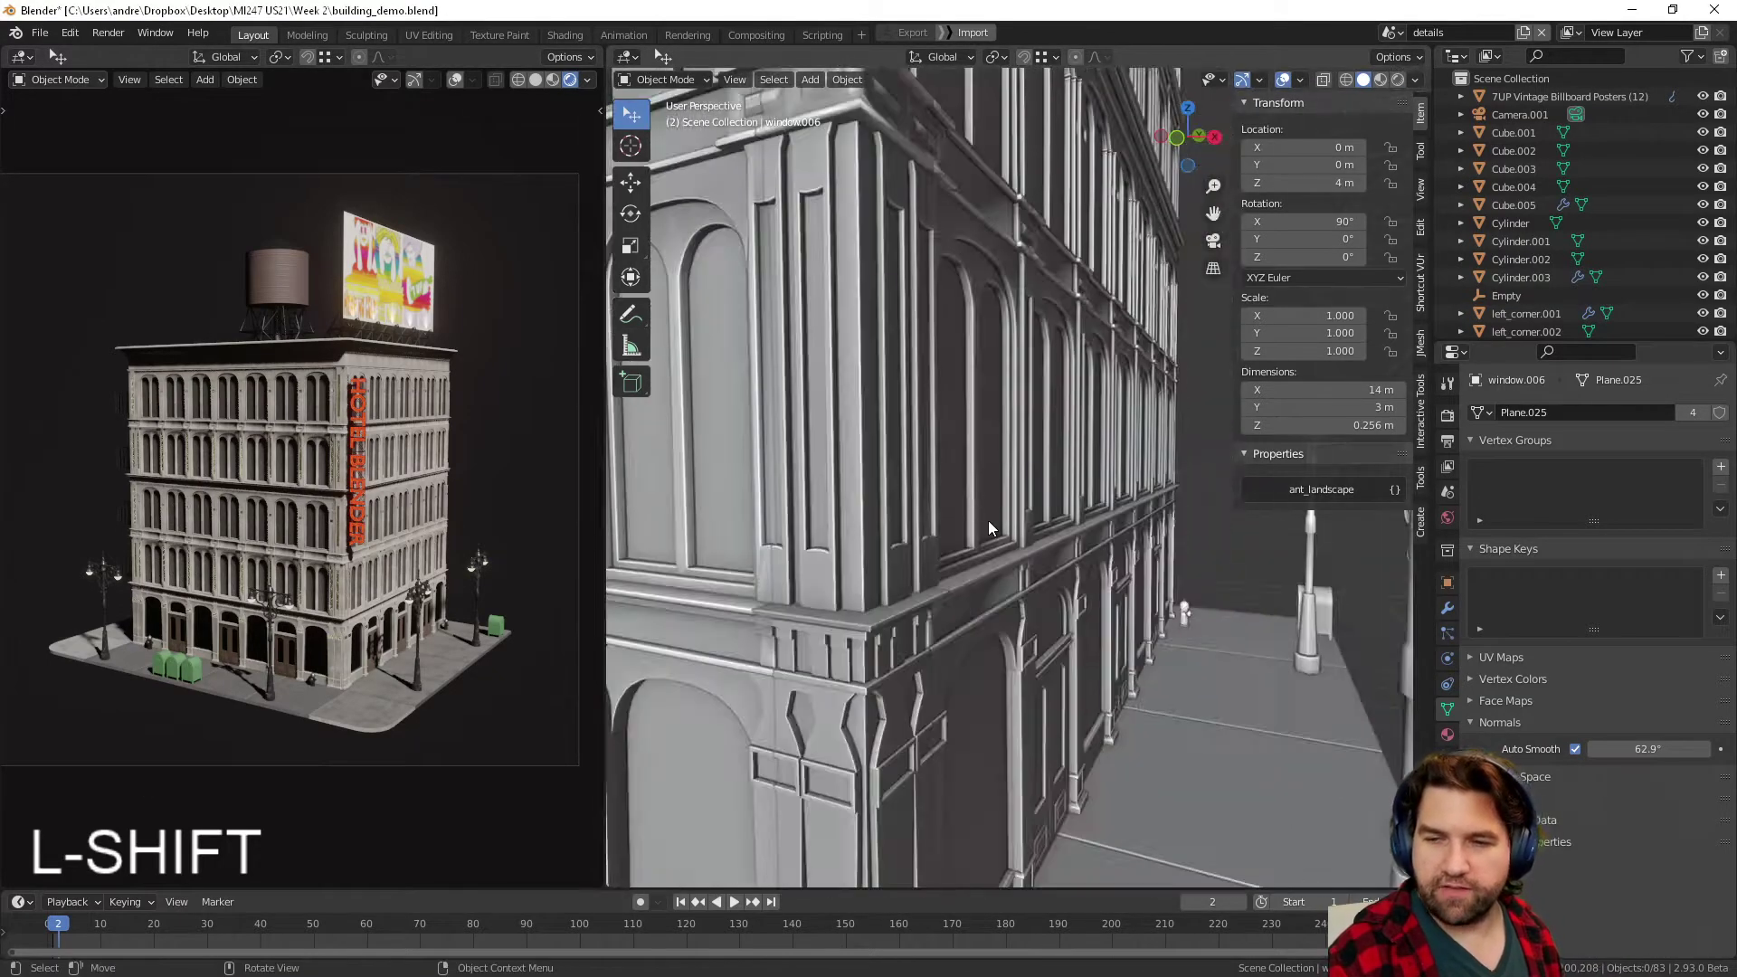
scroll(988, 519, down, 3)
shift+middle_drag(988, 523, 973, 643)
click(989, 415)
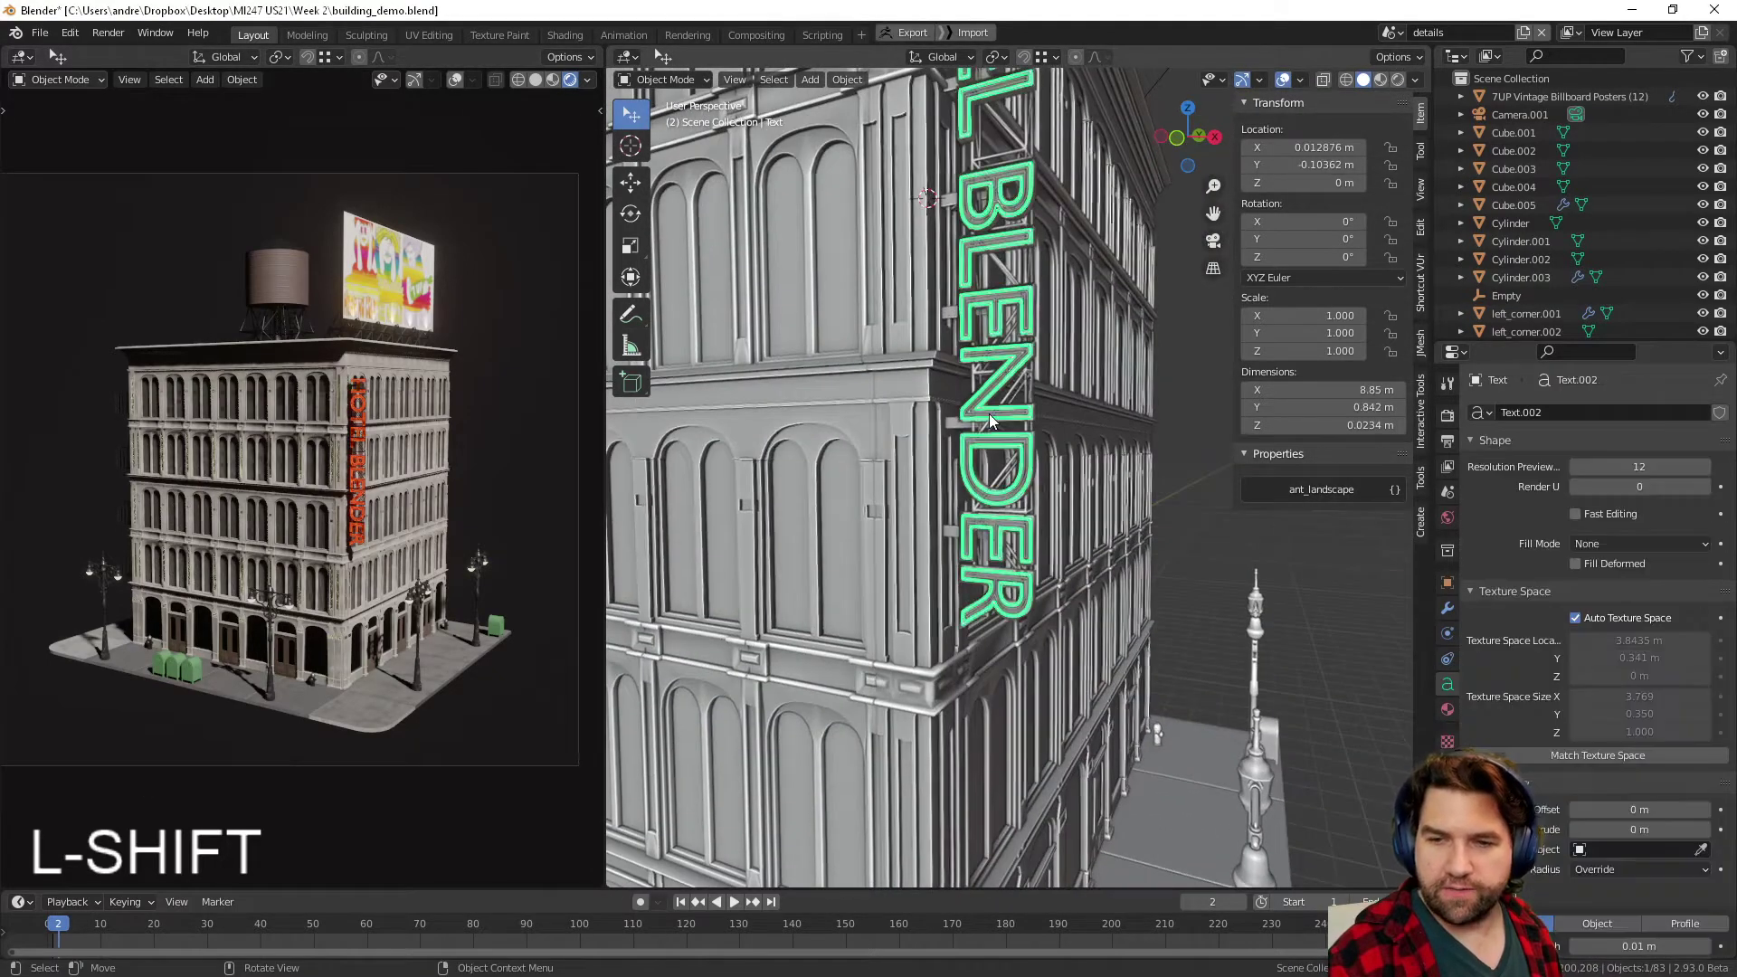
scroll(990, 414, up, 2)
scroll(1004, 402, down, 2)
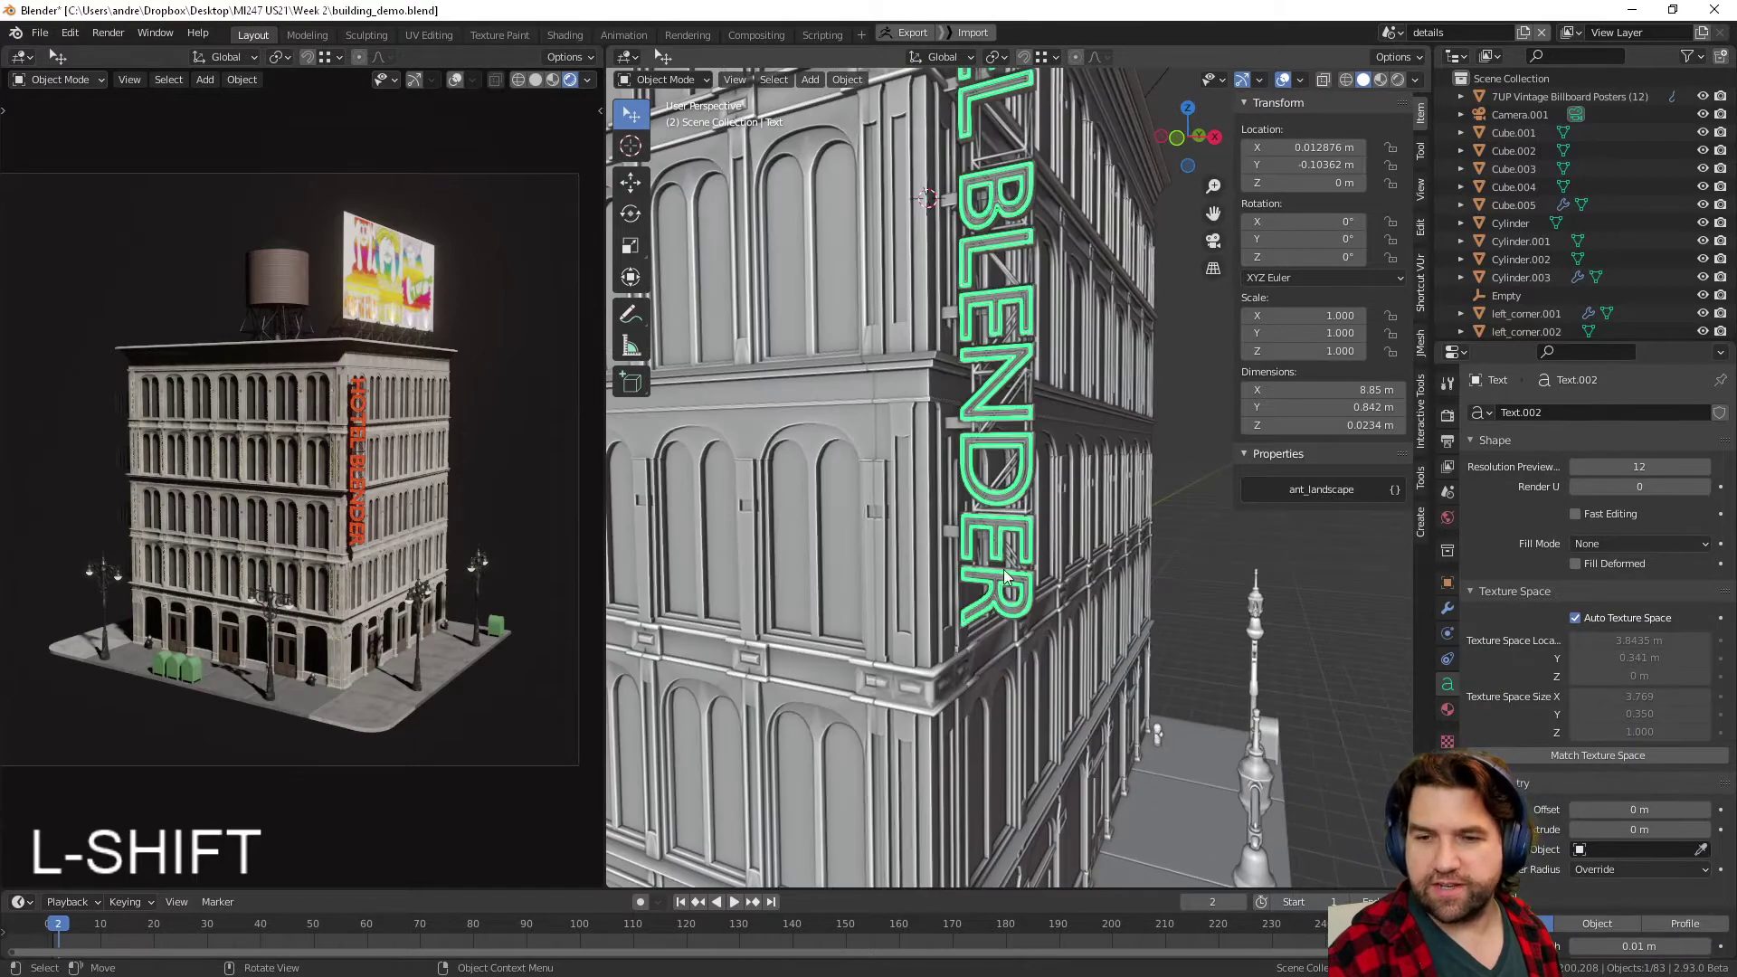
key(Tab)
key(Tab)
- Select the sign's extruded backing text and examine the upper letters and the support frame behind them
middle_drag(1050, 599, 1093, 614)
shift+middle_drag(1093, 613, 823, 615)
scroll(1059, 436, up, 4)
scroll(1059, 436, down, 4)
shift+middle_drag(1059, 436, 1105, 524)
shift+middle_drag(1111, 376, 1082, 520)
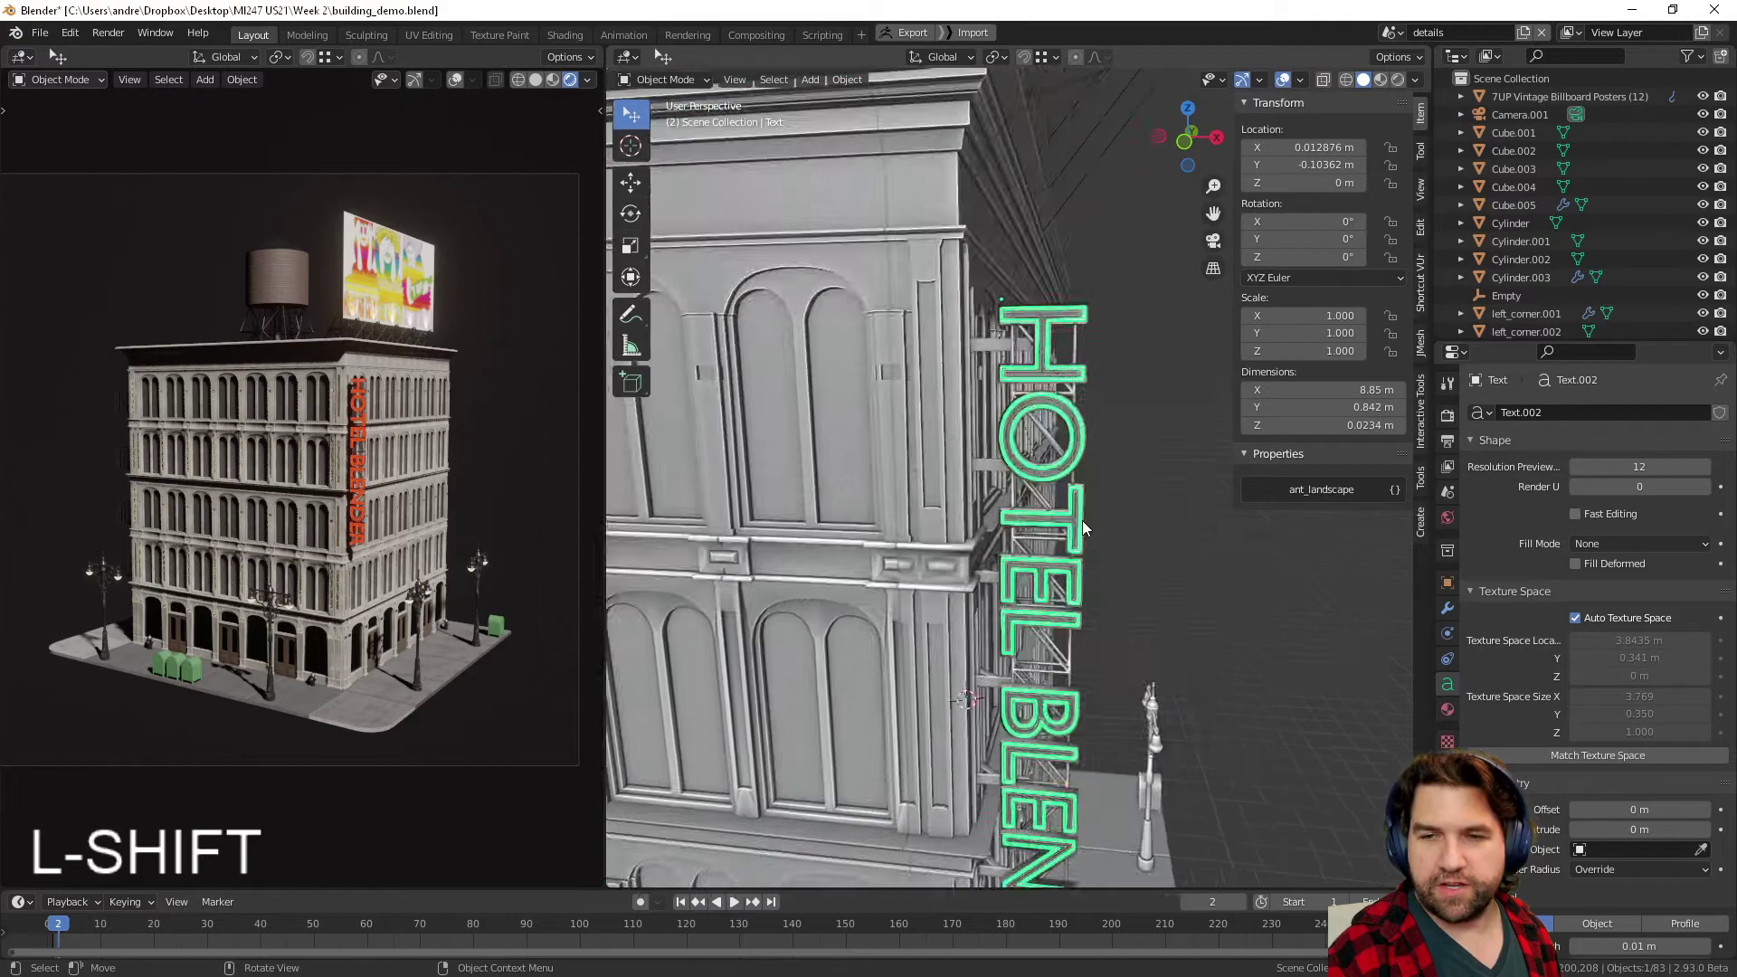
scroll(1071, 315, up, 4)
scroll(1072, 315, down, 2)
shift+middle_drag(1071, 315, 1062, 404)
click(1039, 447)
click(1066, 460)
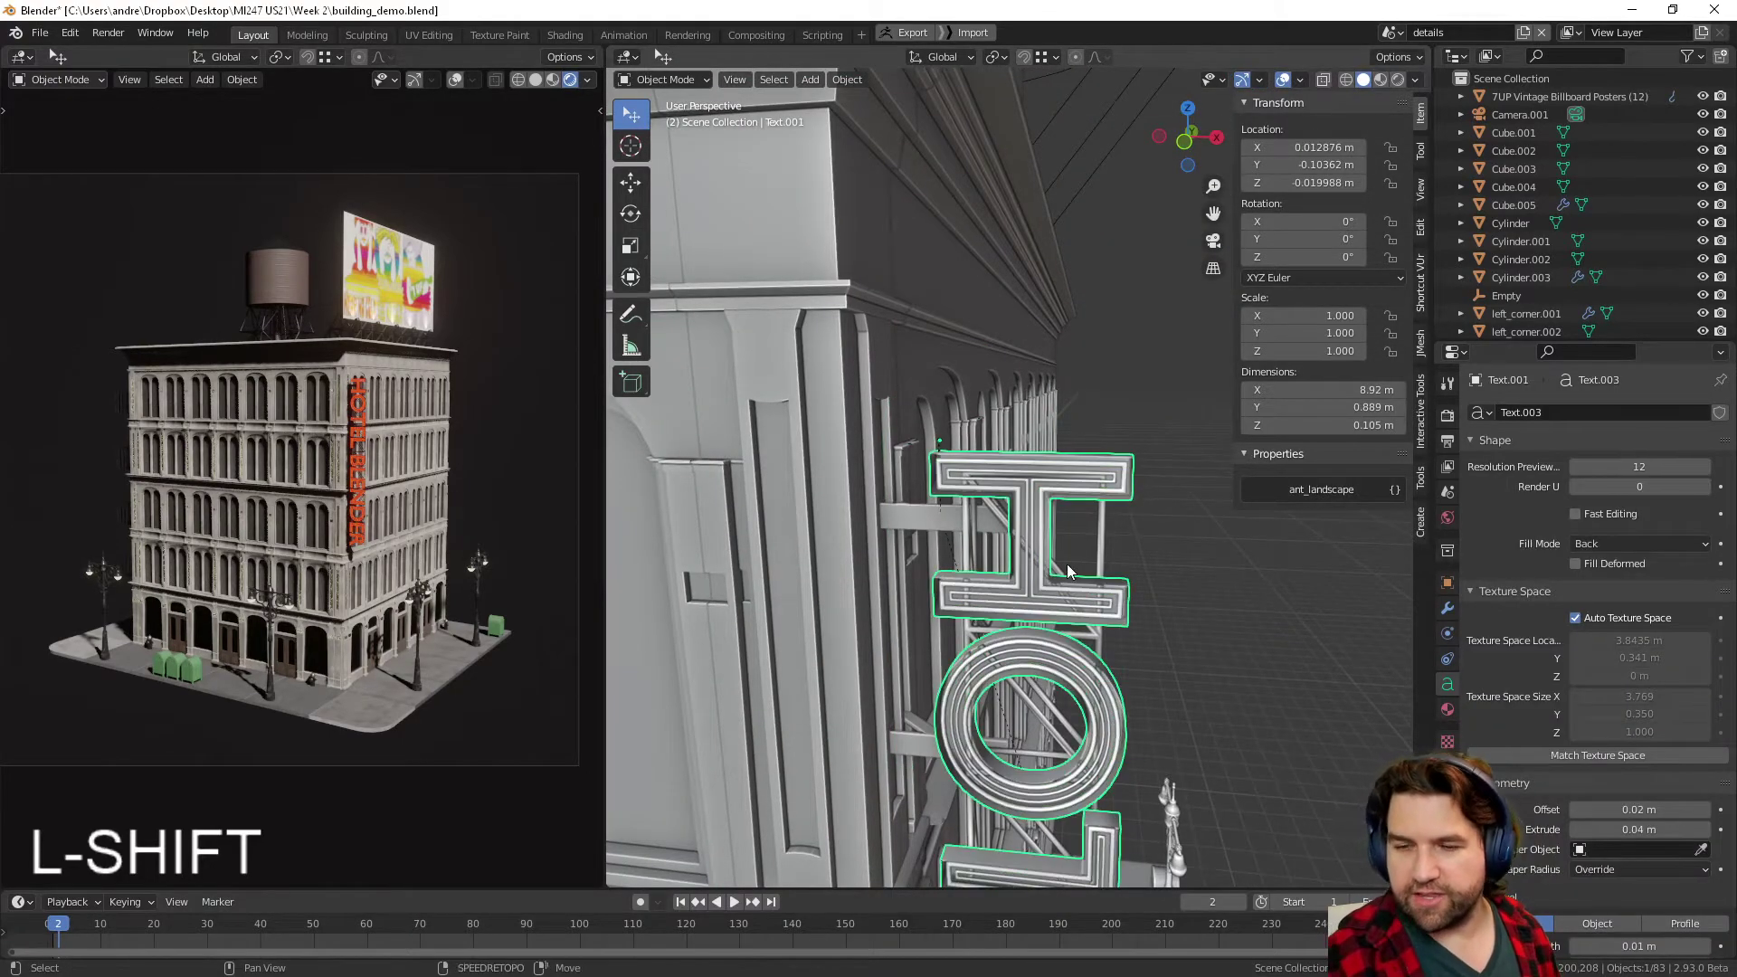
shift+middle_drag(1067, 562, 1131, 405)
- Select the lowest window row on the front facade and examine the street-level details and sidewalk
scroll(1131, 406, down, 4)
middle_drag(1209, 485, 952, 492)
shift+middle_drag(1047, 427, 1127, 366)
scroll(1082, 491, up, 3)
click(1007, 344)
scroll(1101, 479, down, 2)
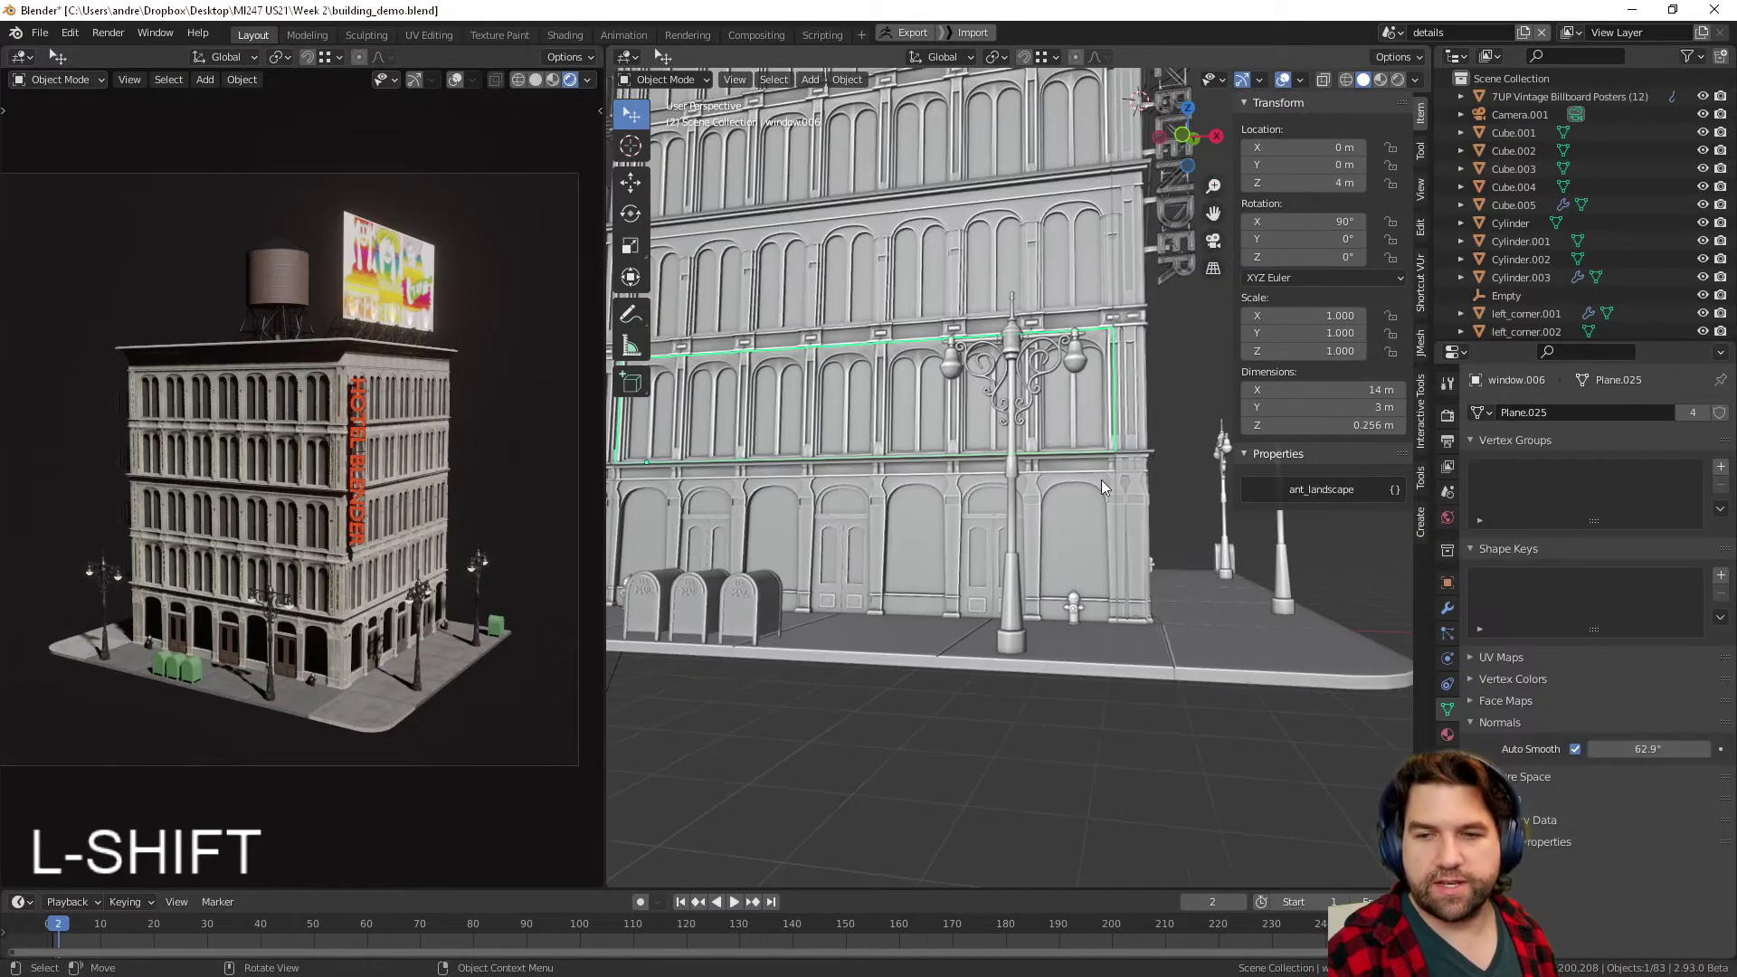
middle_drag(1155, 788, 1080, 733)
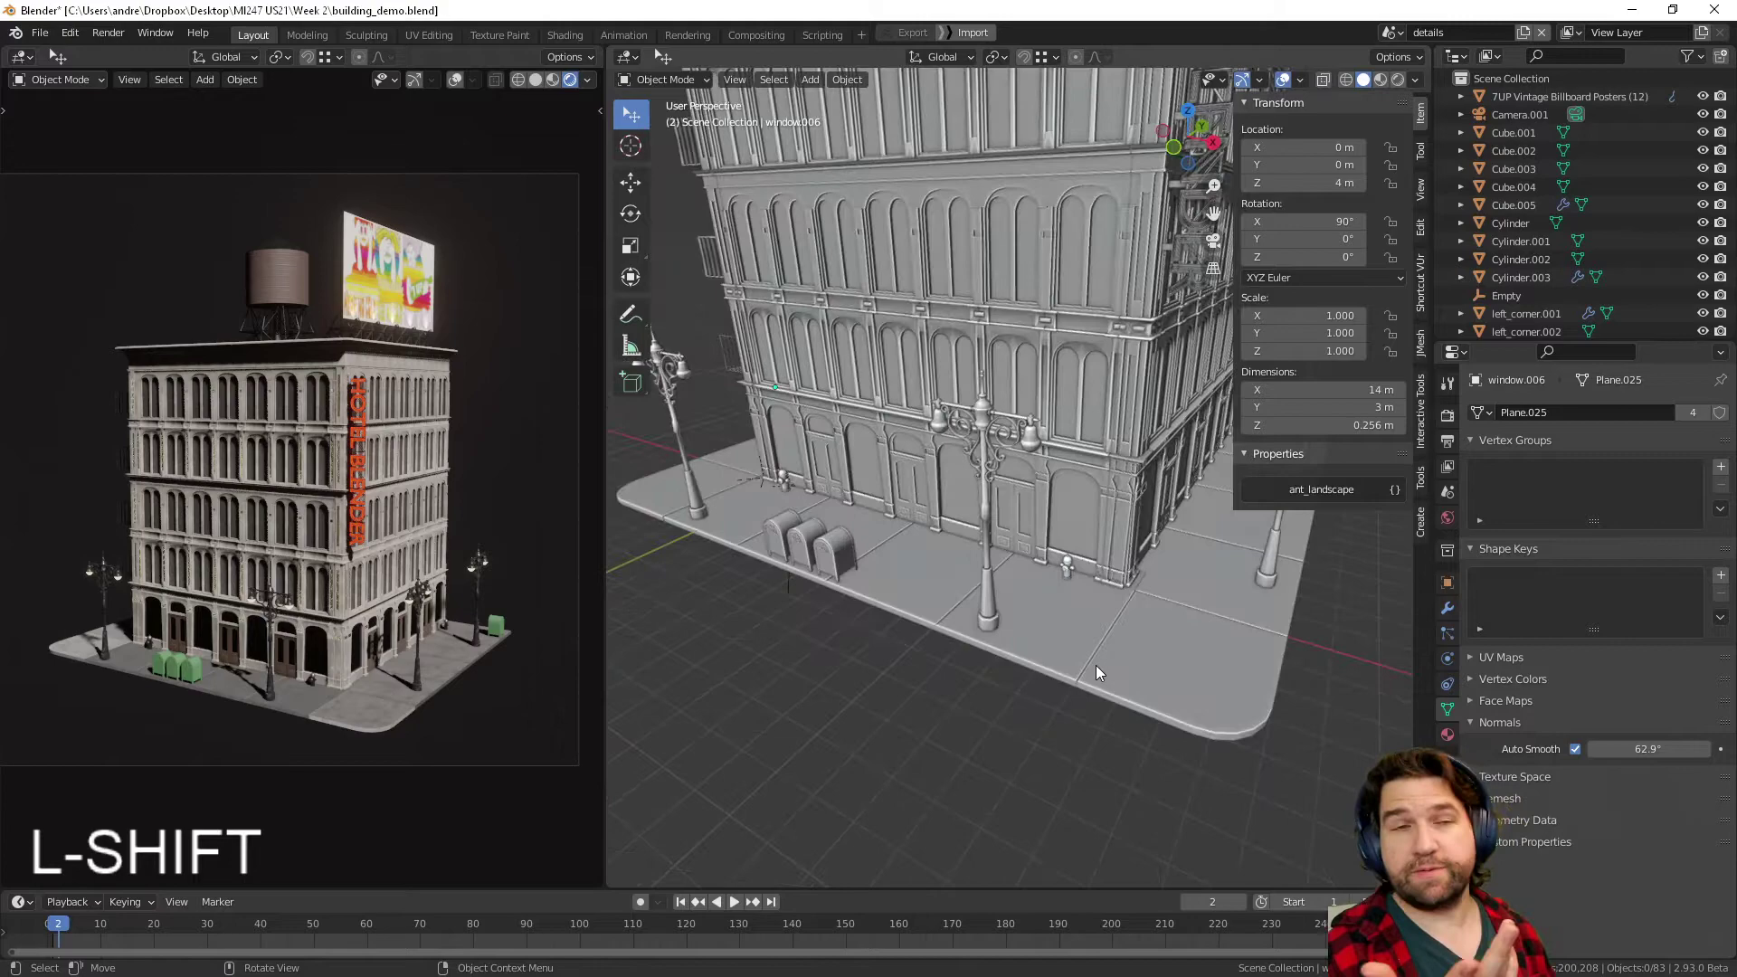
- Select the street lamp in front of the facade and examine its scrollwork and lamp heads up close
scroll(1093, 660, up, 5)
click(967, 416)
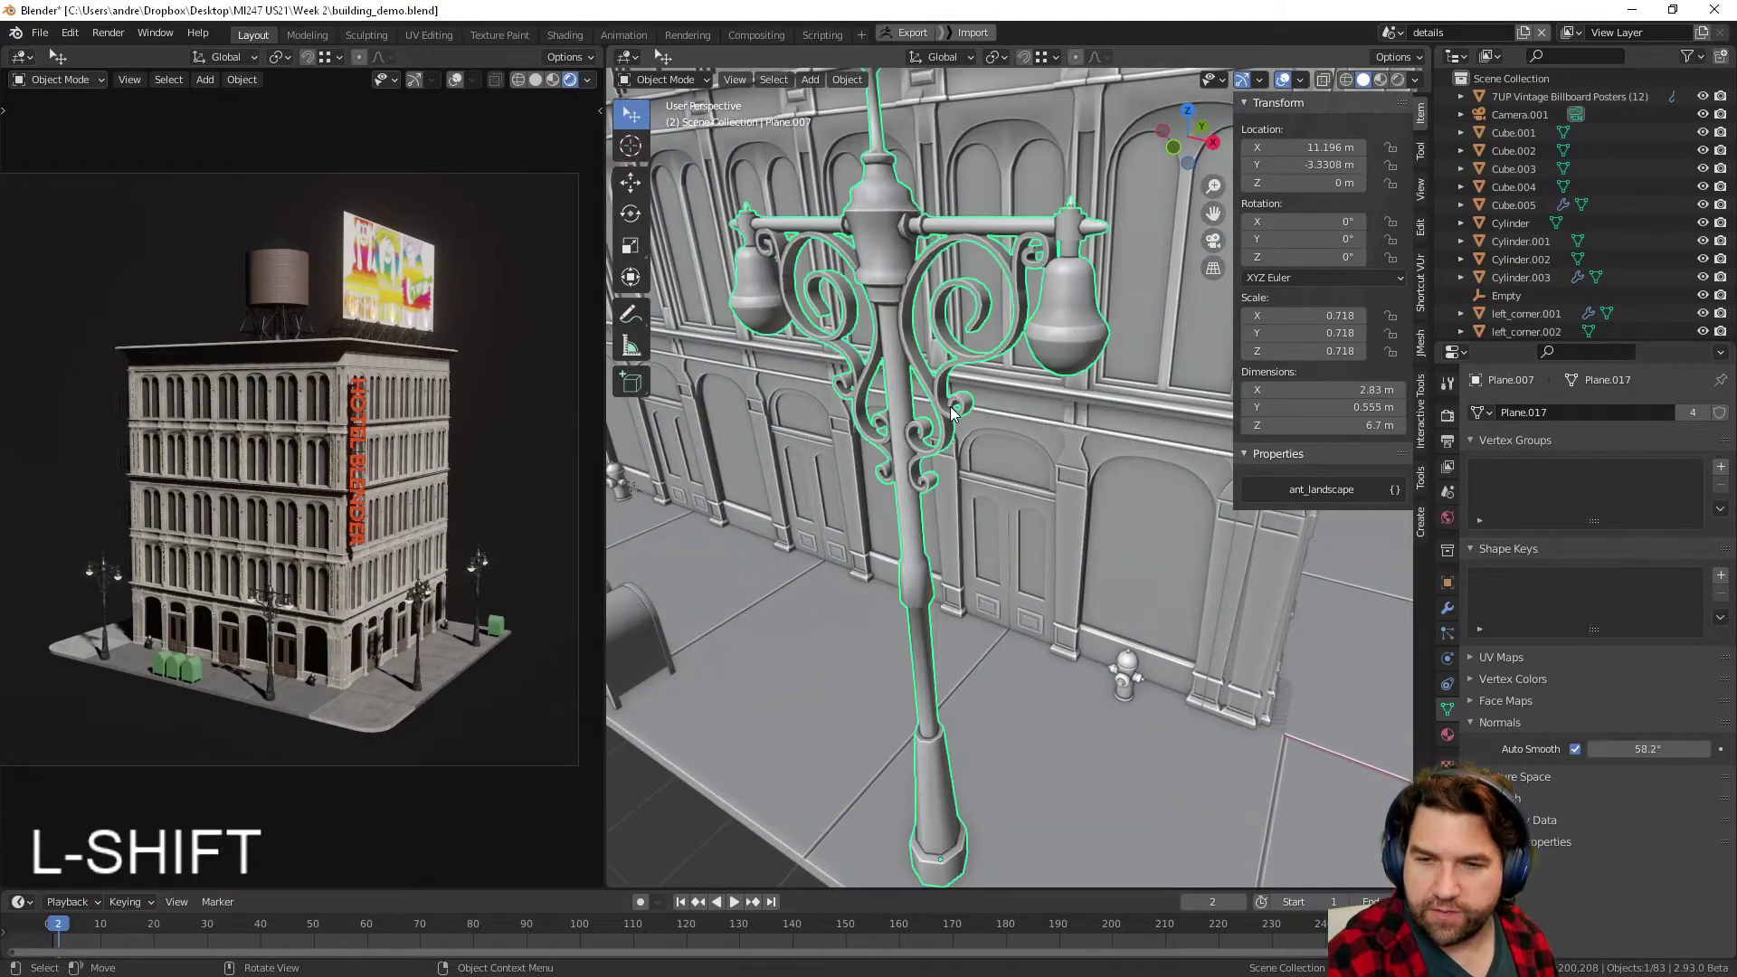
middle_drag(1055, 273, 1072, 269)
middle_drag(1071, 382, 1067, 400)
scroll(1067, 399, up, 4)
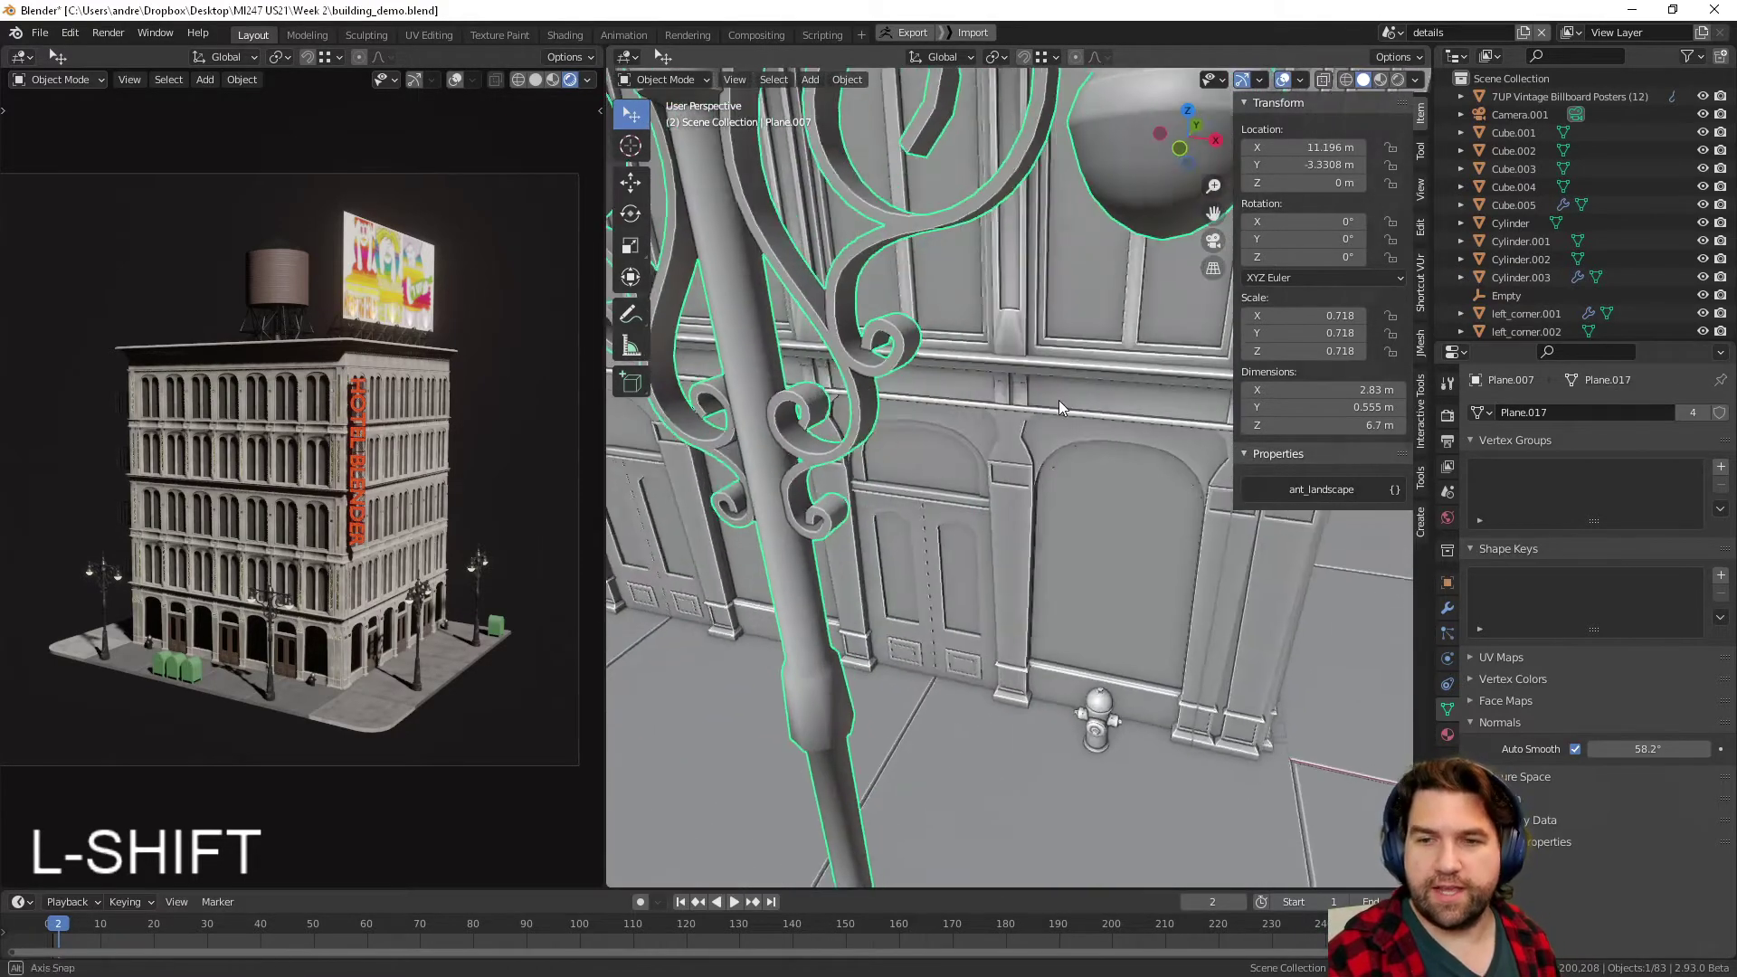
middle_drag(873, 522, 859, 552)
shift+middle_drag(1002, 400, 1091, 540)
scroll(1005, 450, down, 3)
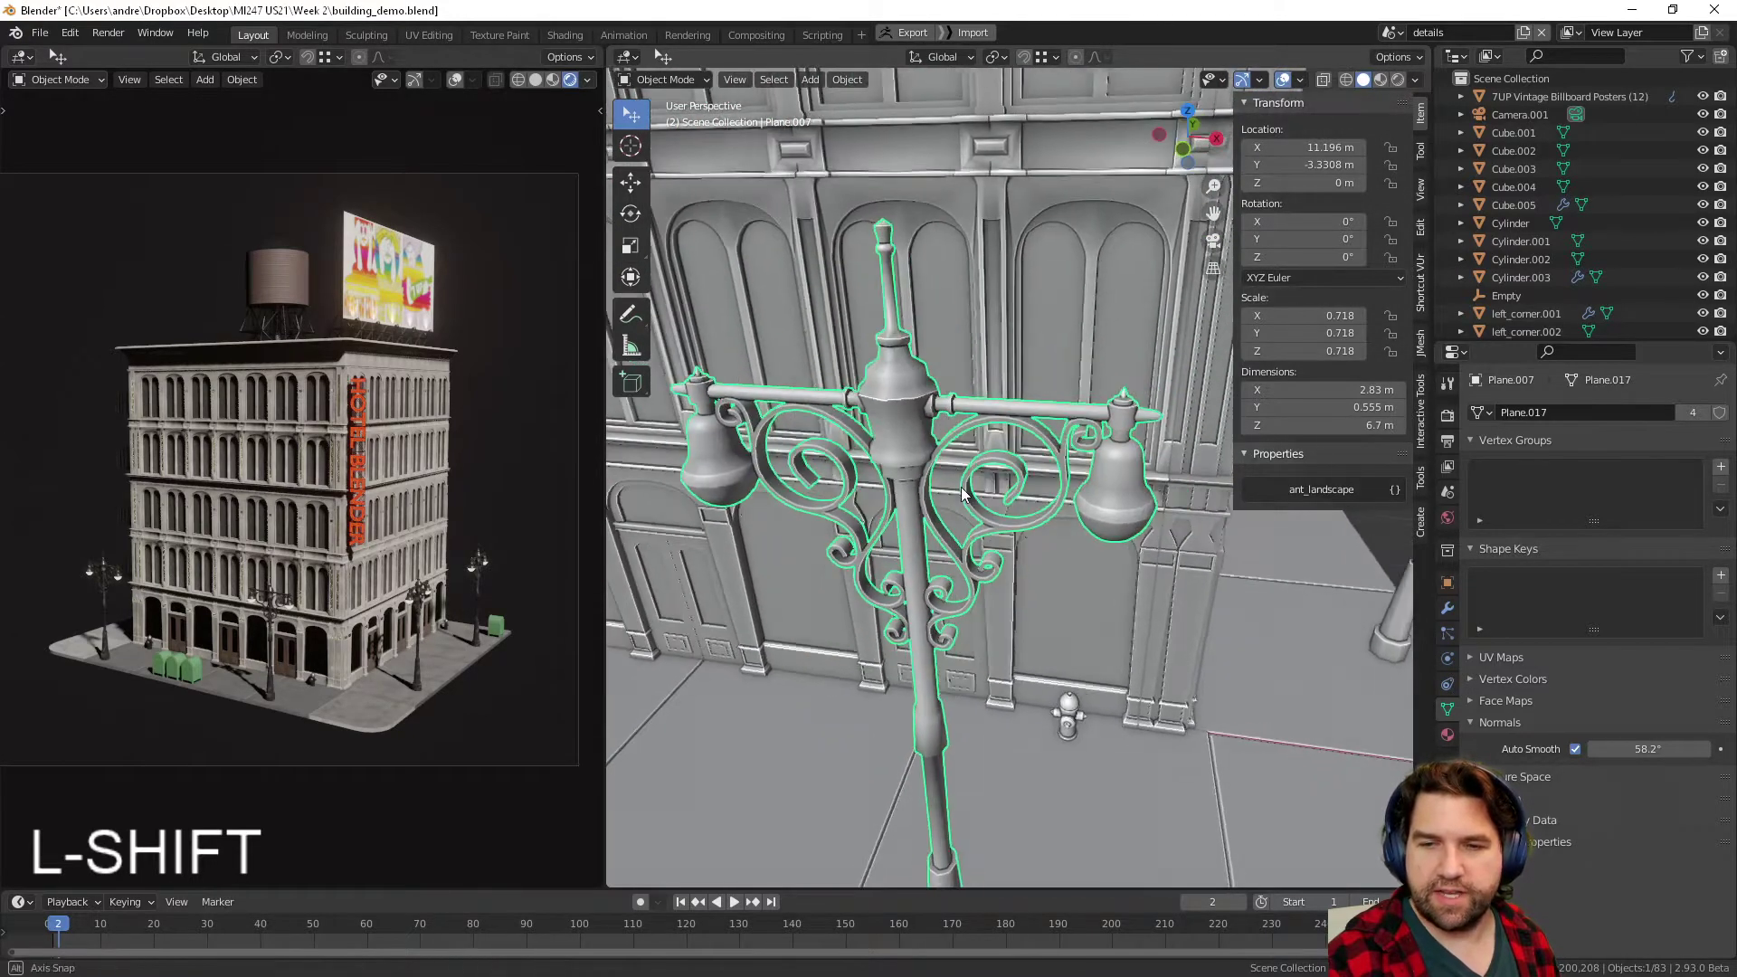
- Examine the U.S. MAIL boxes on the sidewalk and their raised lettering
scroll(905, 606, down, 3)
middle_drag(941, 622, 1063, 559)
shift+middle_drag(652, 715, 1001, 624)
scroll(1001, 624, up, 8)
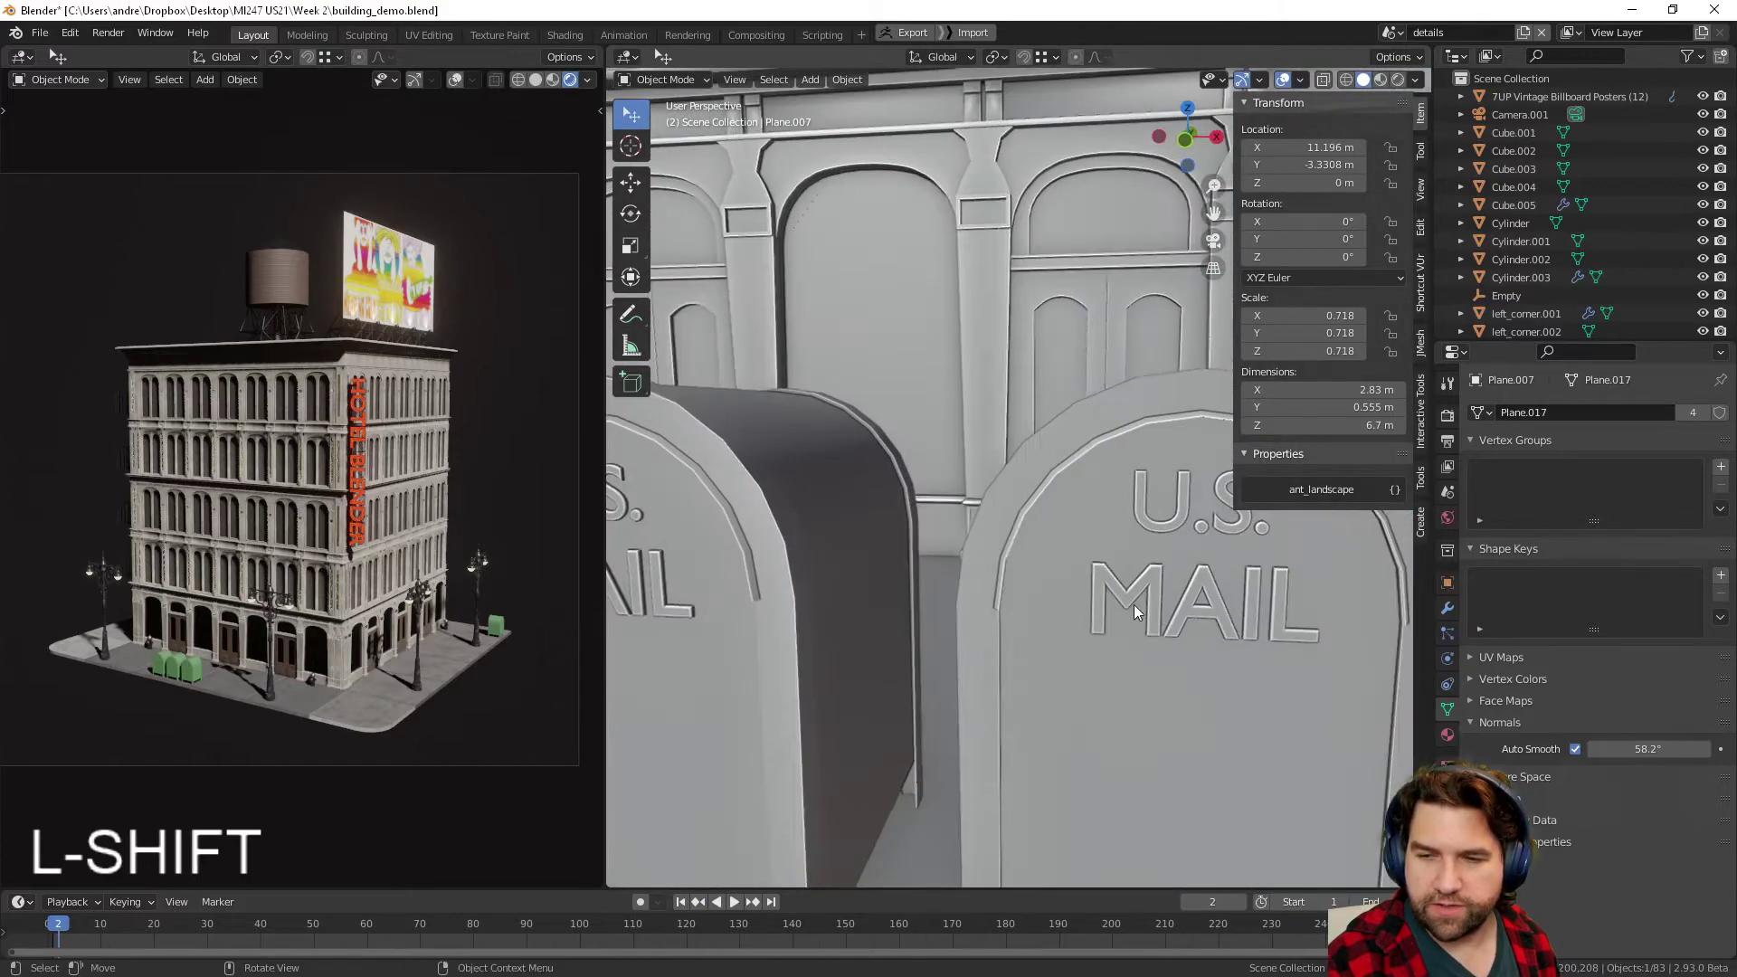
click(1136, 603)
click(1151, 606)
scroll(1086, 588, down, 8)
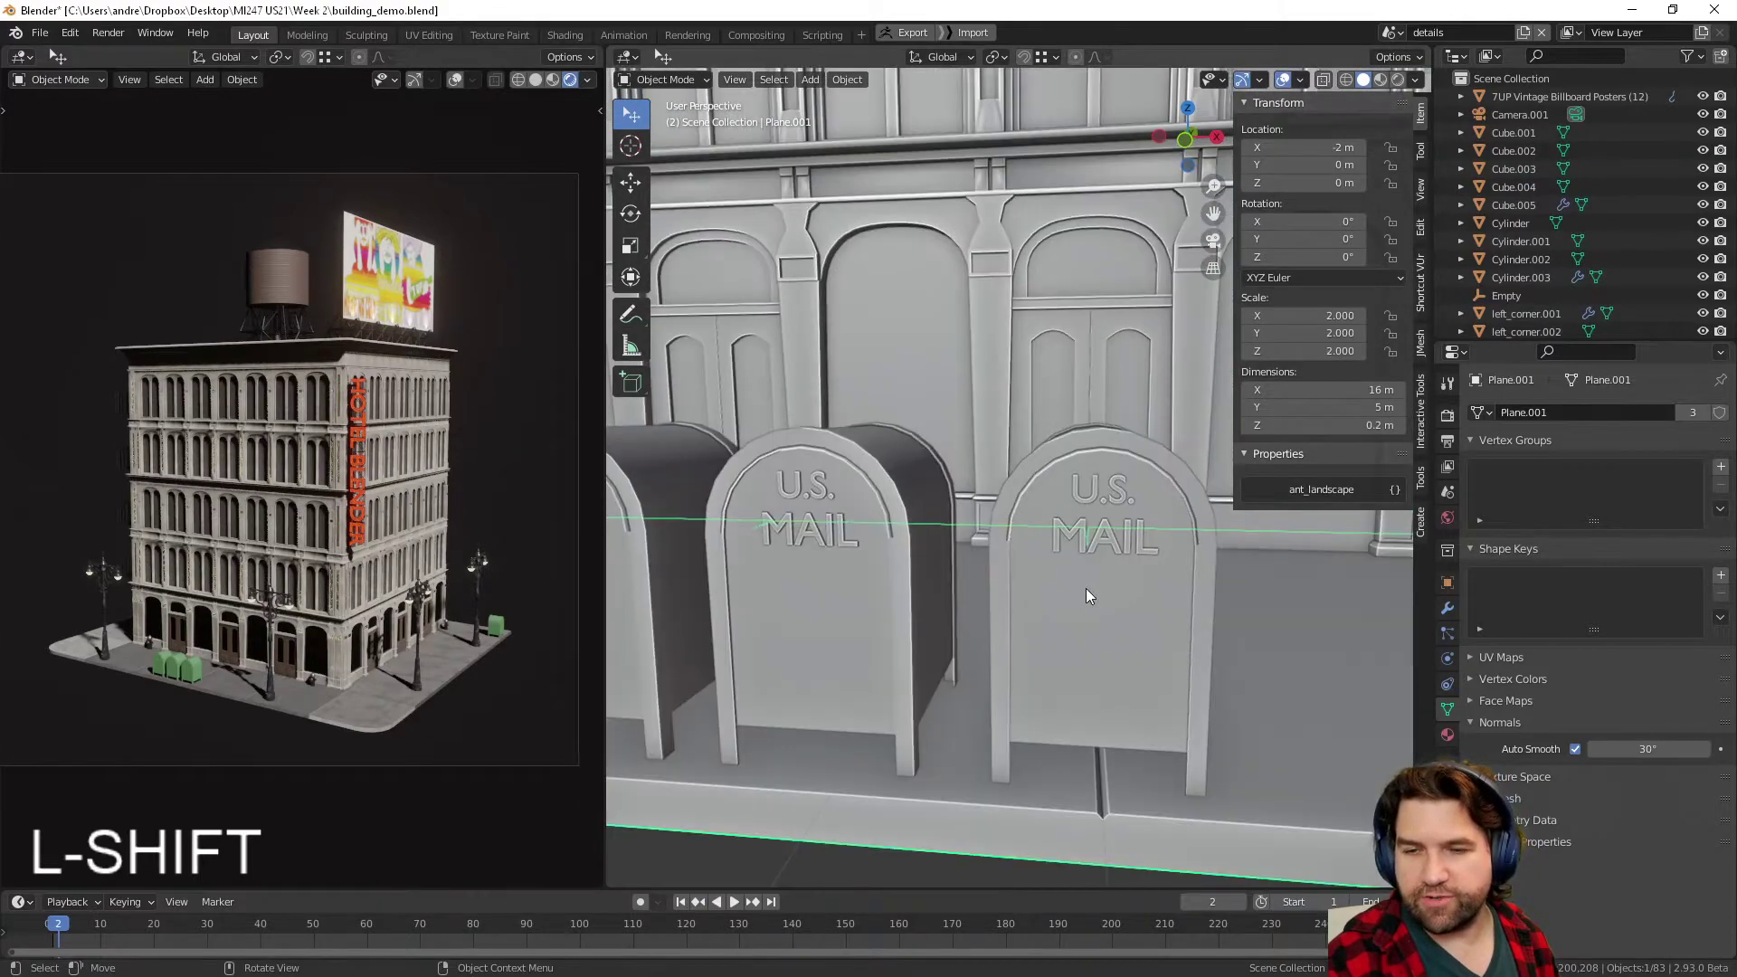
middle_drag(916, 570, 957, 572)
- Examine the open back of the building, including the water tower and the rear of the billboard
scroll(937, 486, down, 6)
middle_drag(1177, 588, 1032, 599)
shift+middle_drag(950, 625, 1028, 601)
scroll(936, 704, down, 4)
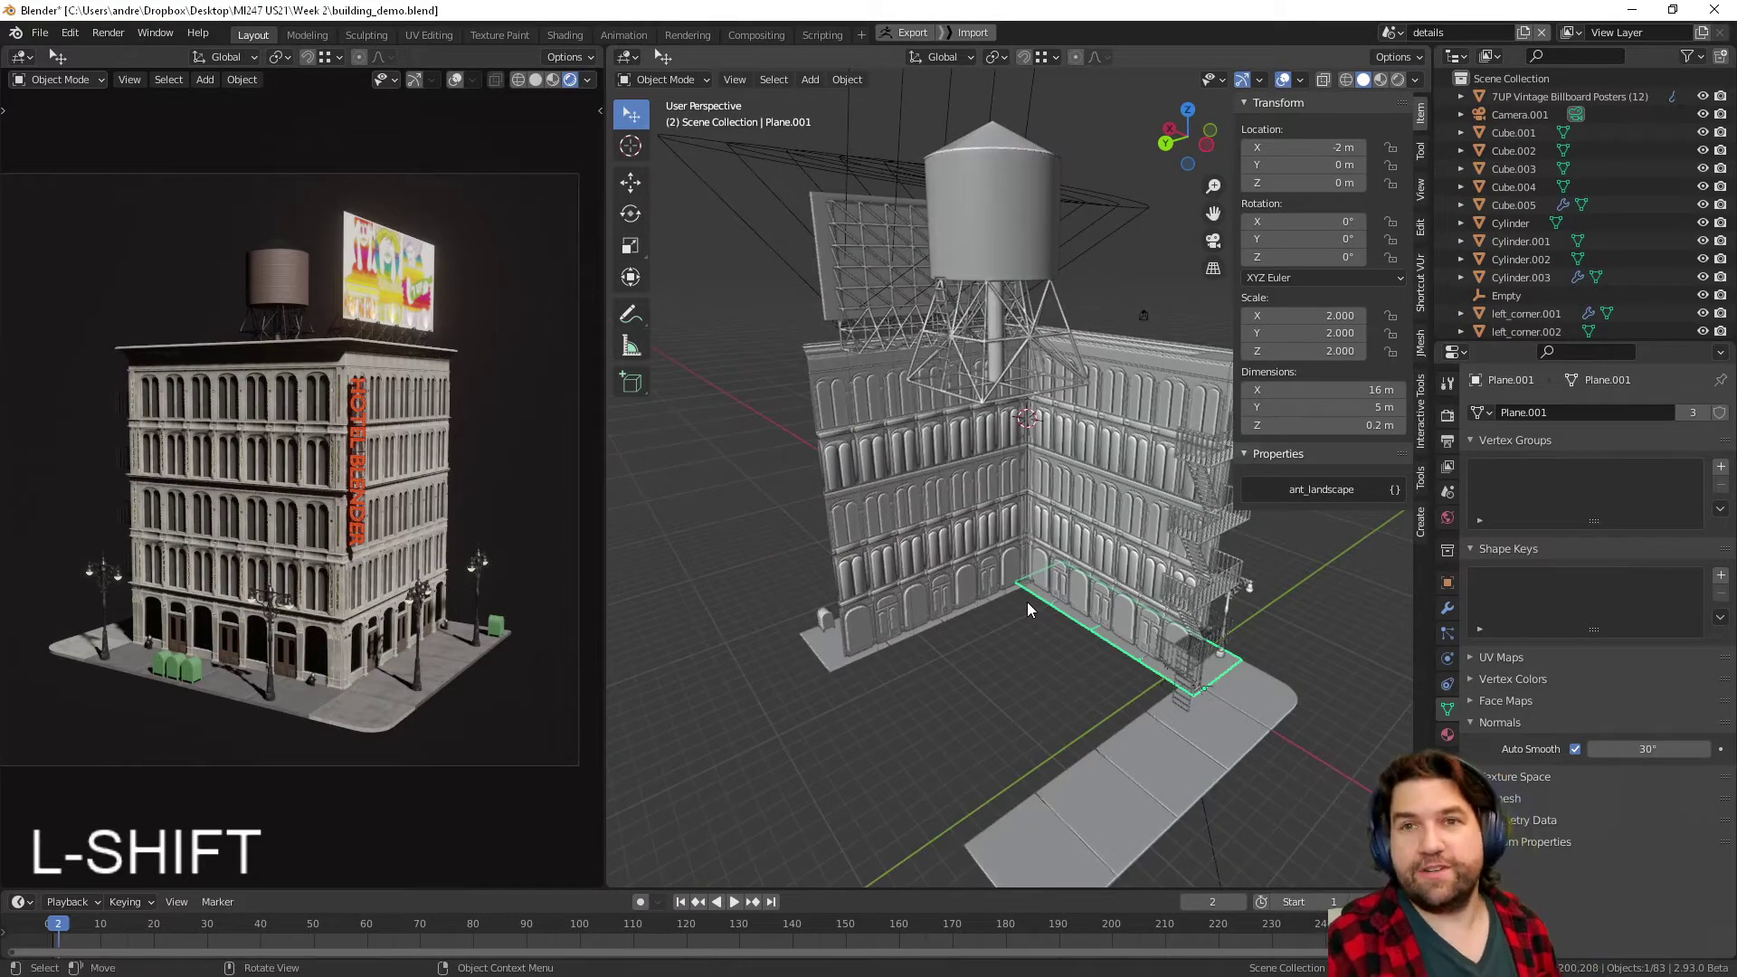
scroll(1028, 601, up, 2)
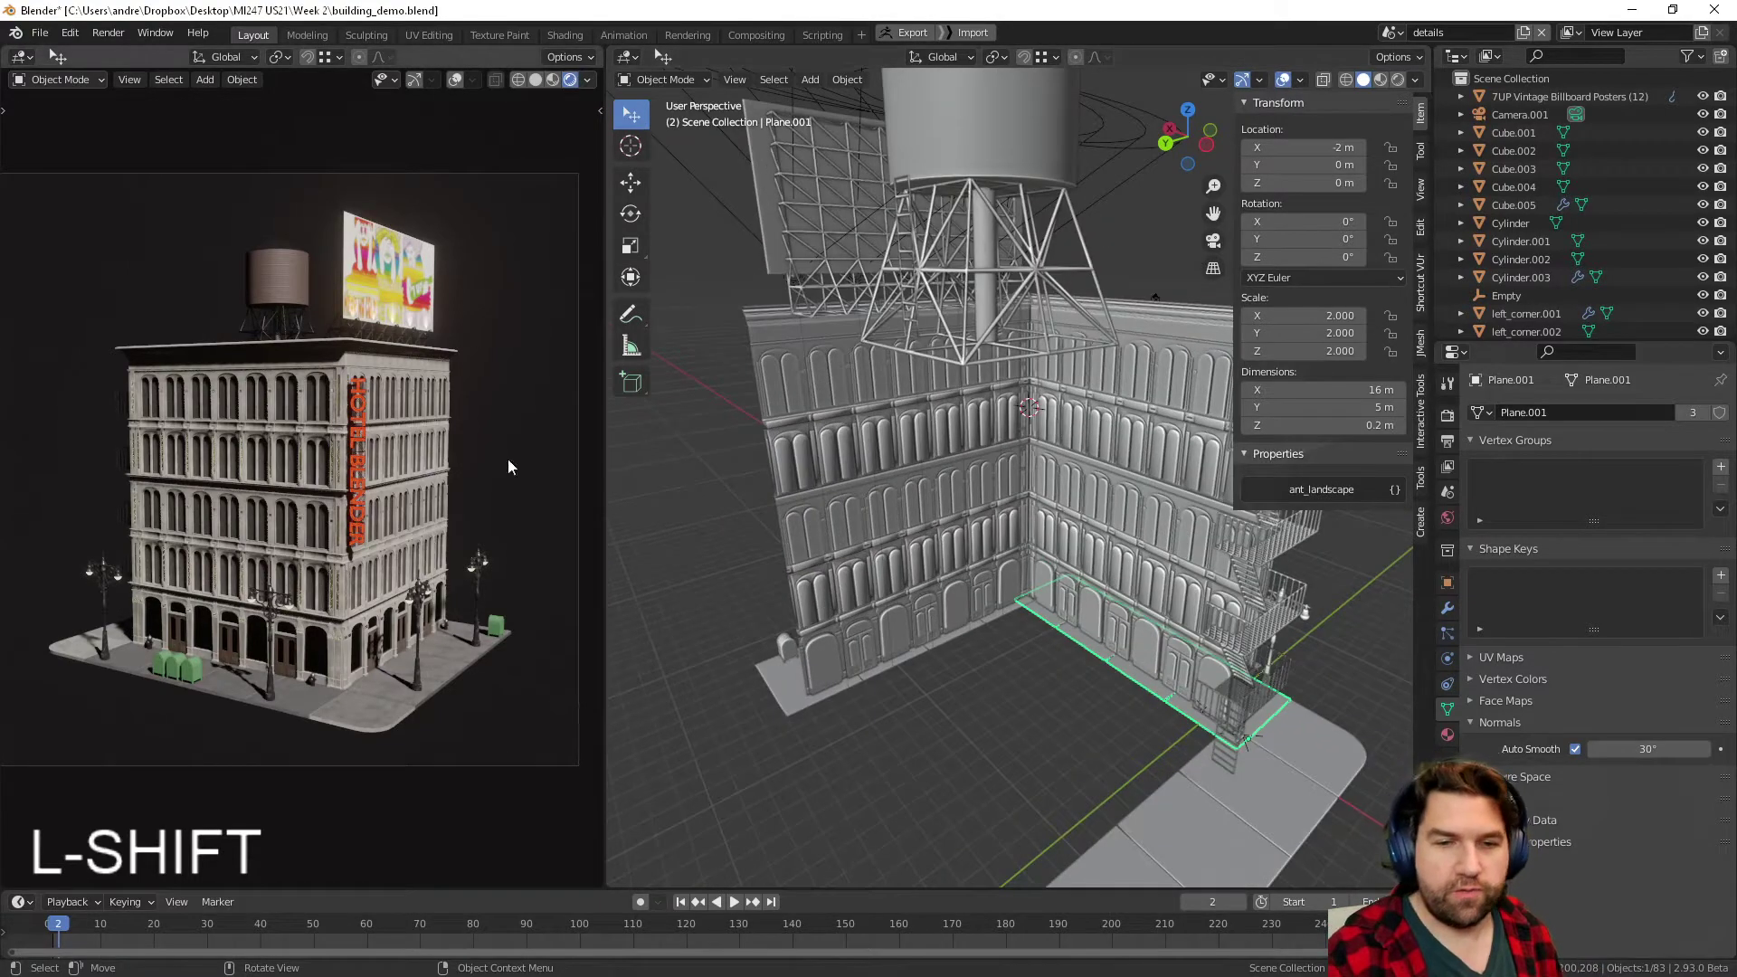
- Examine the fire escape's ladders, railings and slatted platforms up close
middle_drag(1125, 628, 873, 622)
scroll(1006, 611, up, 5)
shift+middle_drag(872, 623, 974, 572)
scroll(974, 571, up, 3)
shift+middle_drag(866, 642, 903, 619)
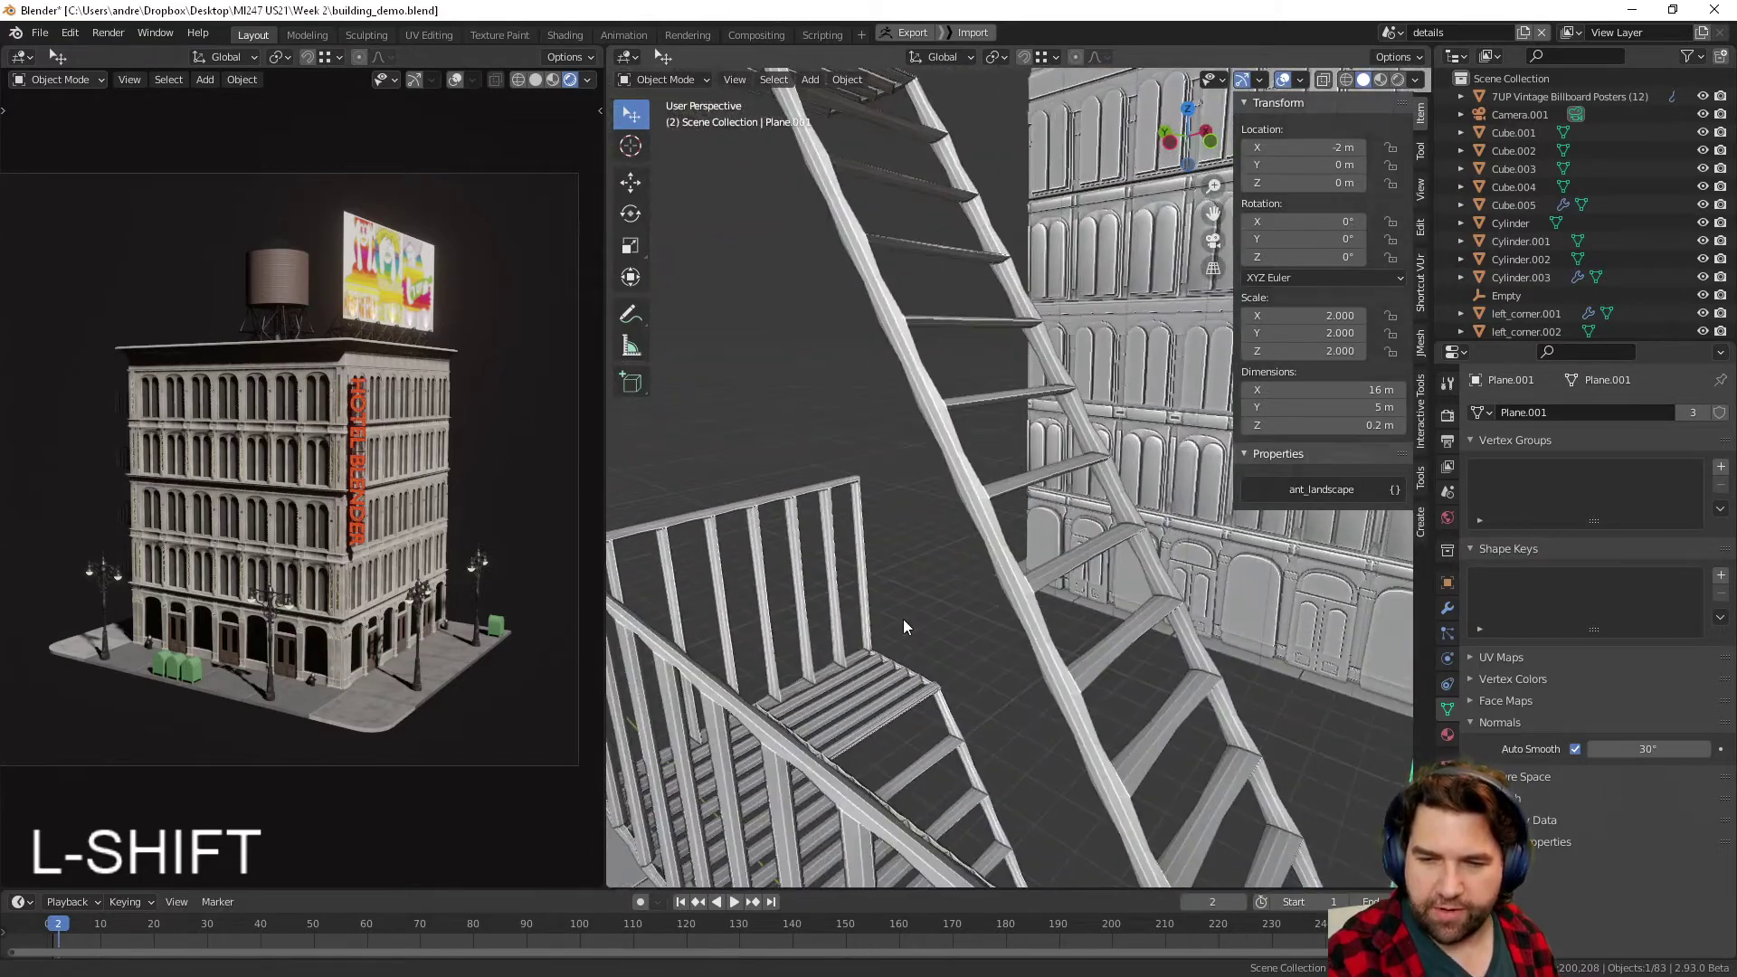
scroll(902, 618, up, 1)
scroll(898, 699, down, 2)
shift+middle_drag(897, 698, 916, 635)
scroll(916, 635, up, 3)
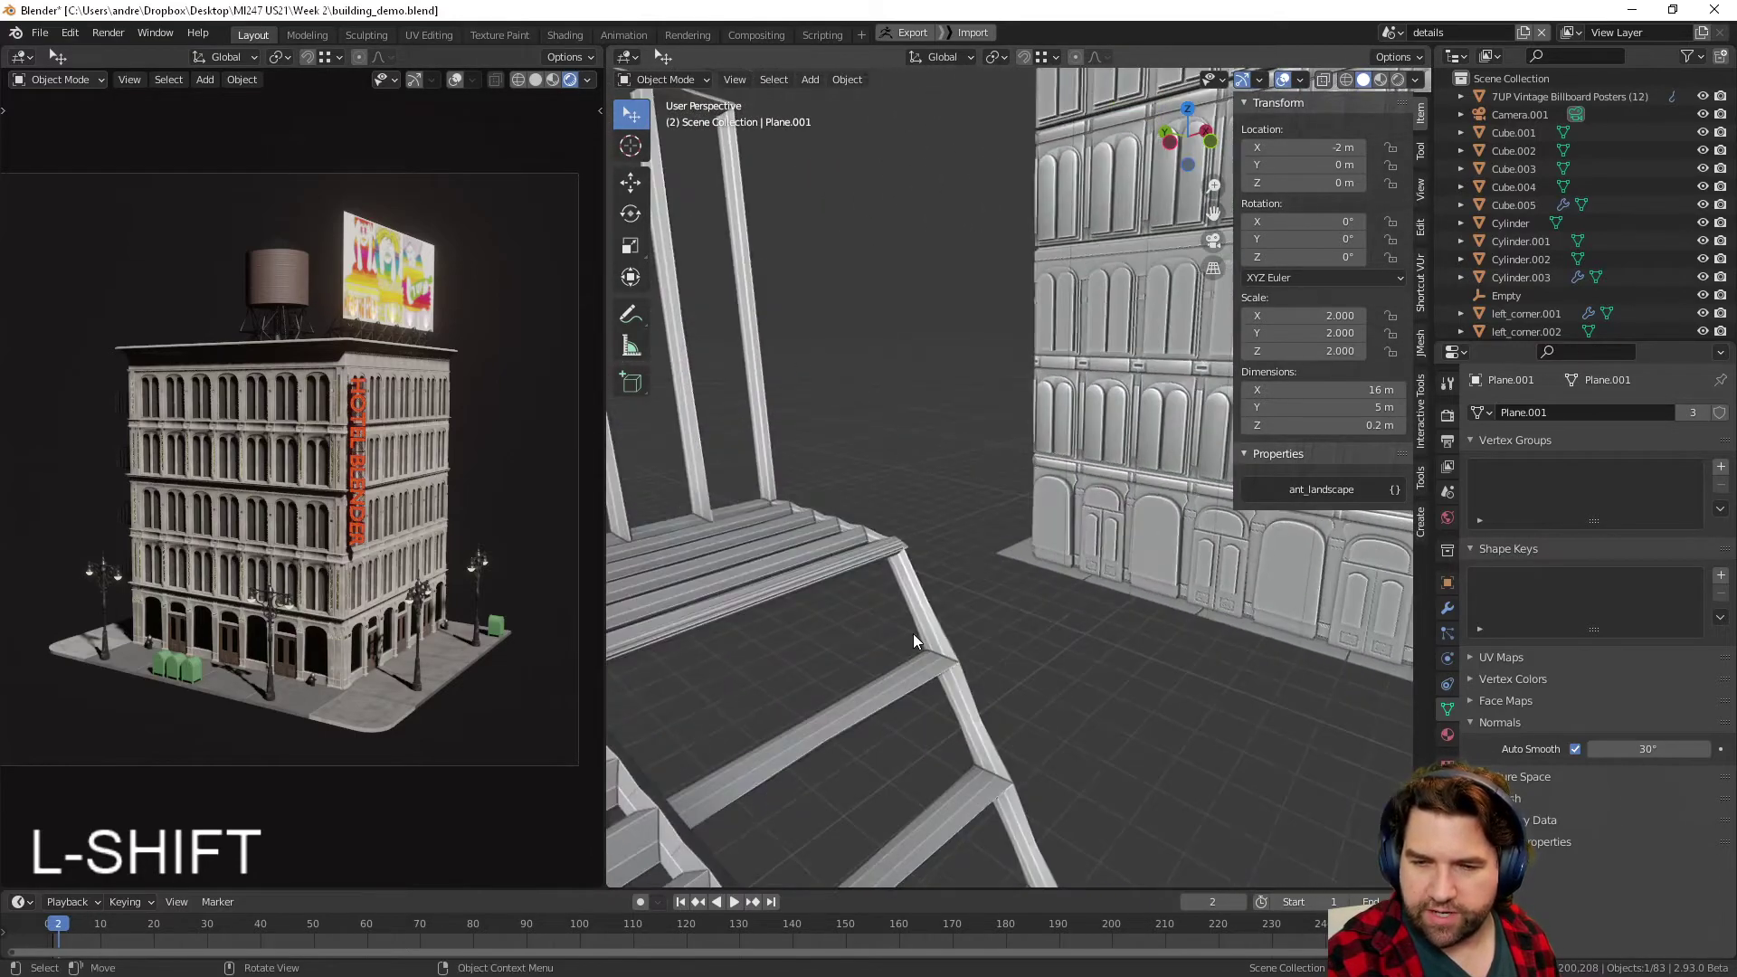
scroll(916, 635, down, 4)
- Select the fire escape, show its modifiers and turn off the Wireframe modifier's viewport display
click(973, 632)
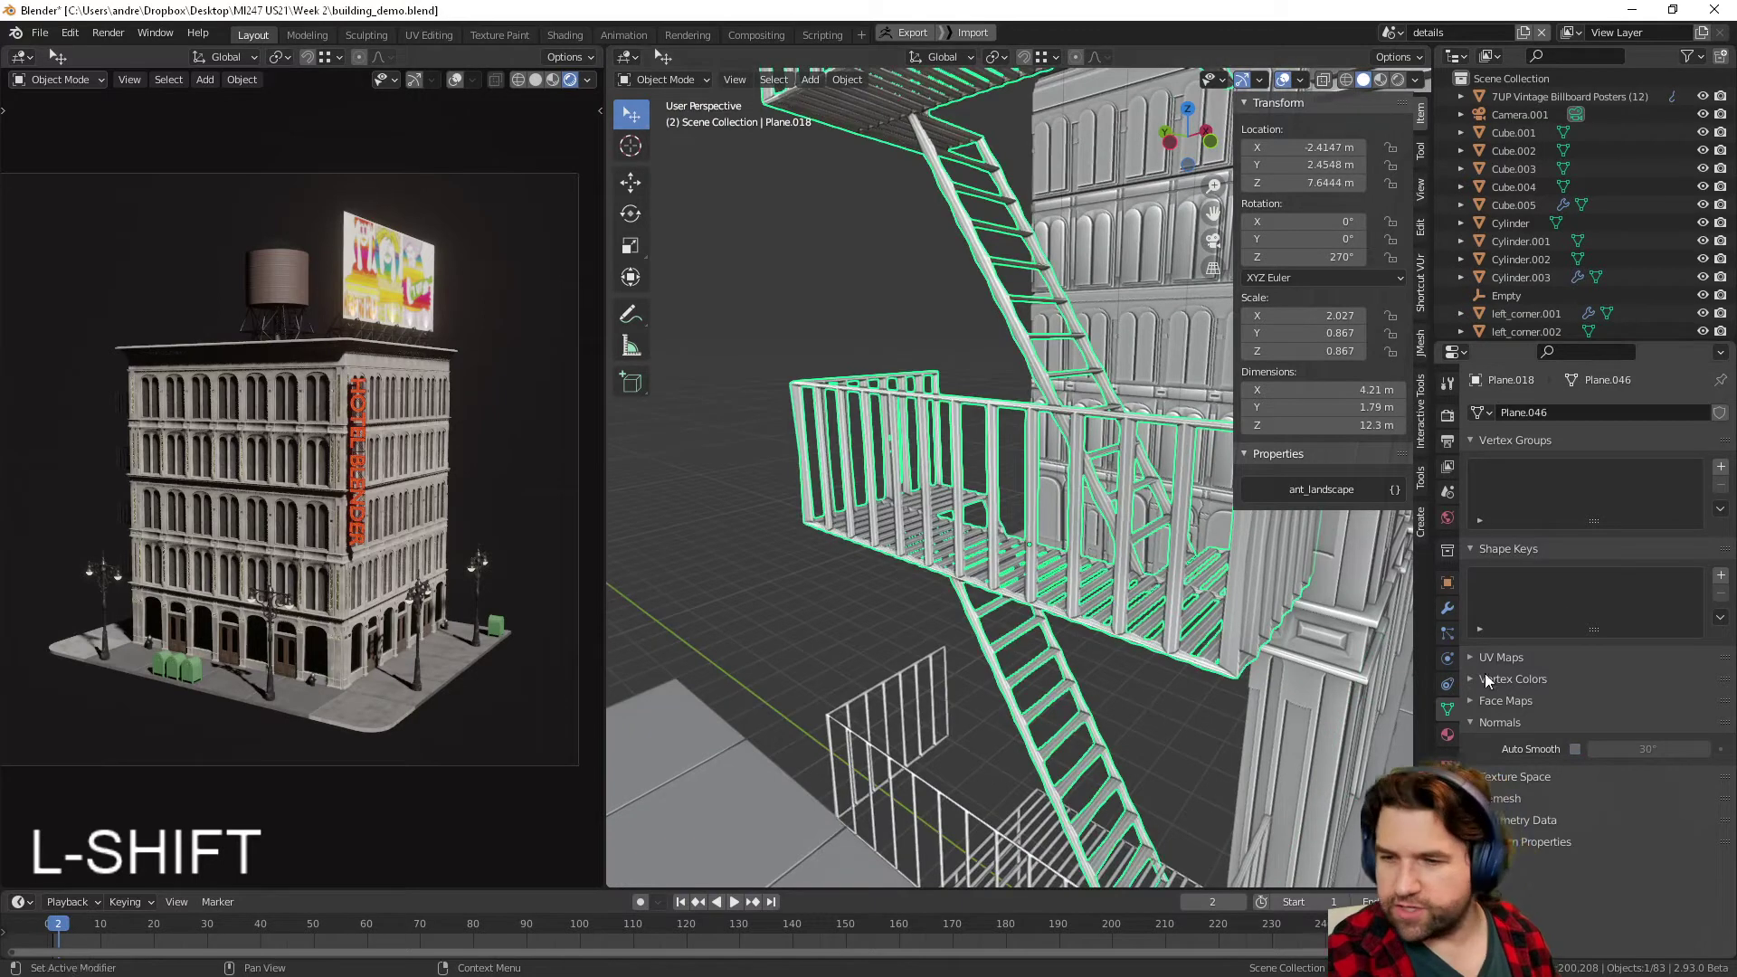
click(1447, 608)
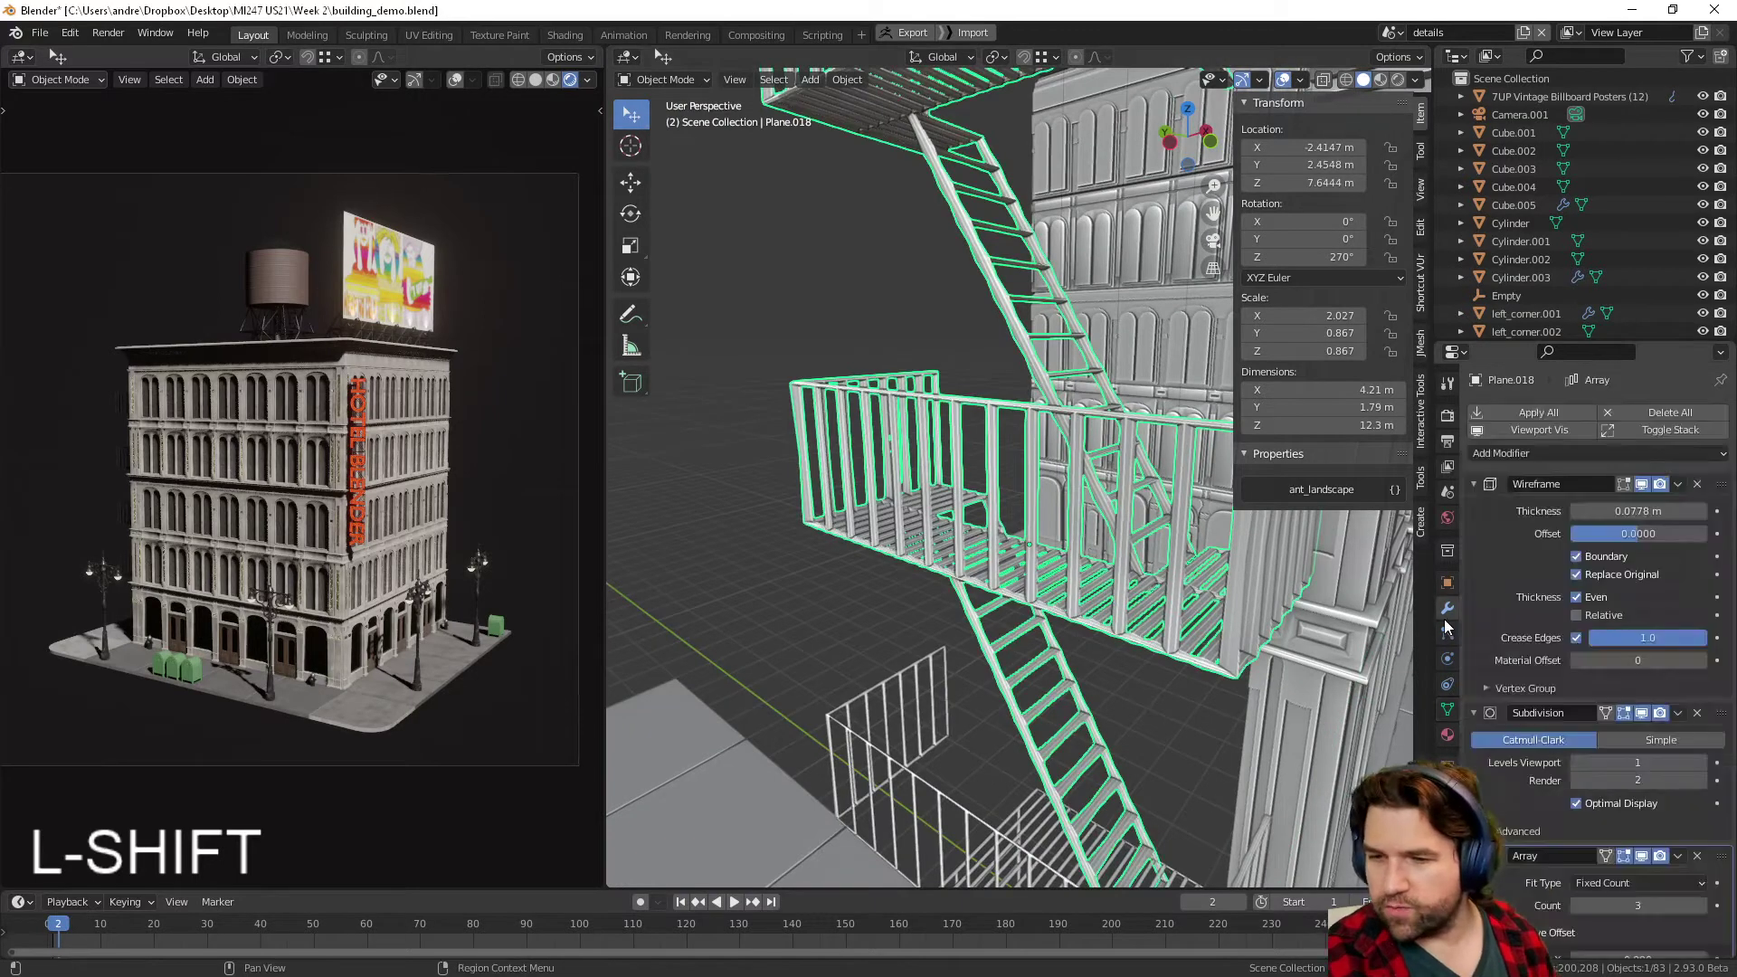
click(1643, 484)
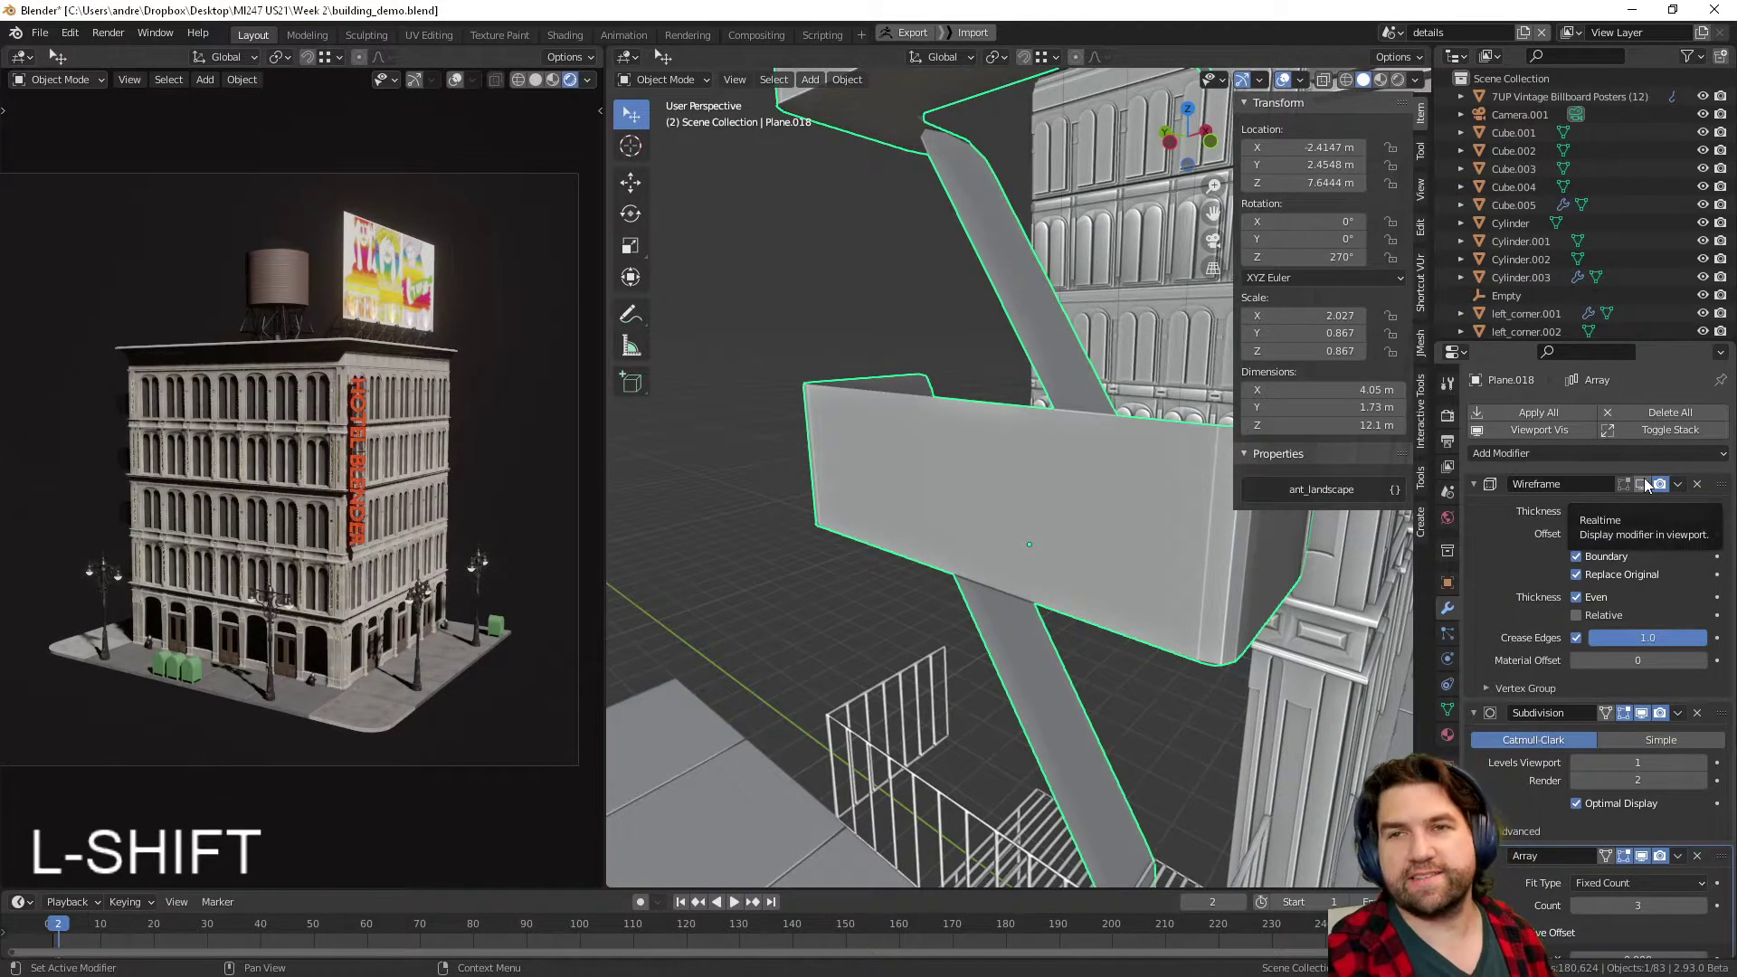
key(q)
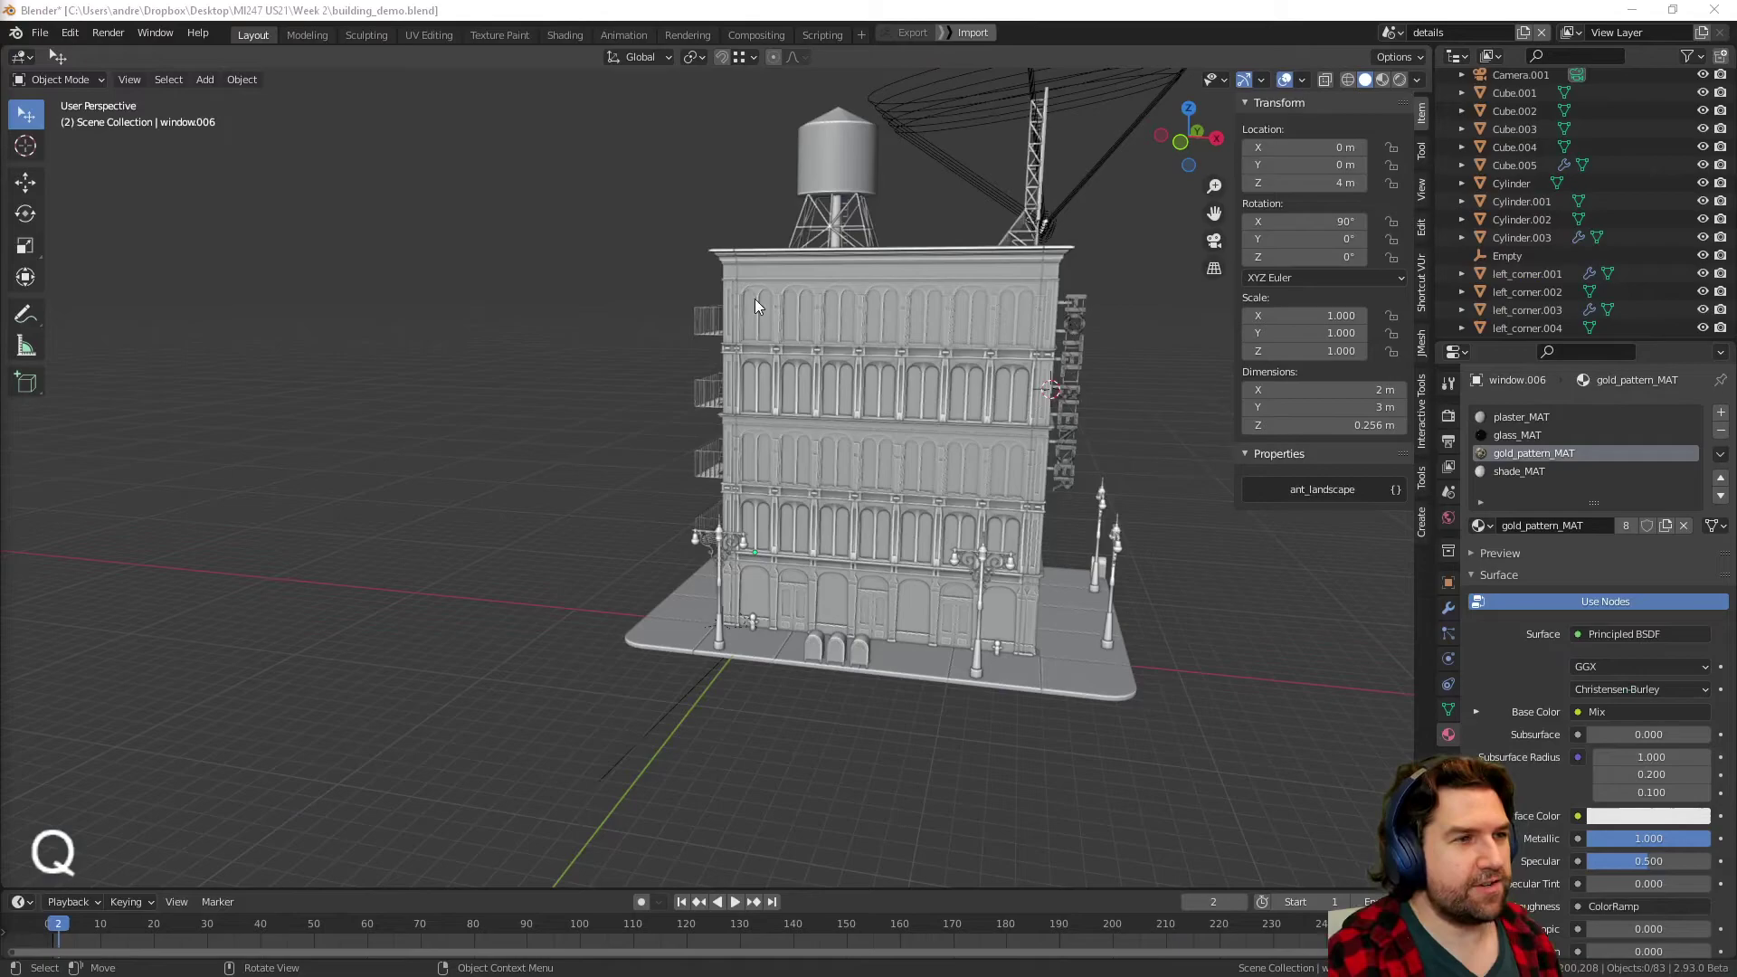
- Save building_demo.blend and bring the fire escape side of the building into view
middle_drag(756, 300, 704, 379)
key(ctrl+s)
mouse_move(763, 460)
middle_down()
mouse_move(809, 442)
mouse_move(782, 460)
middle_up()
scroll(809, 442, up, 3)
scroll(769, 479, down, 4)
middle_drag(661, 434, 758, 395)
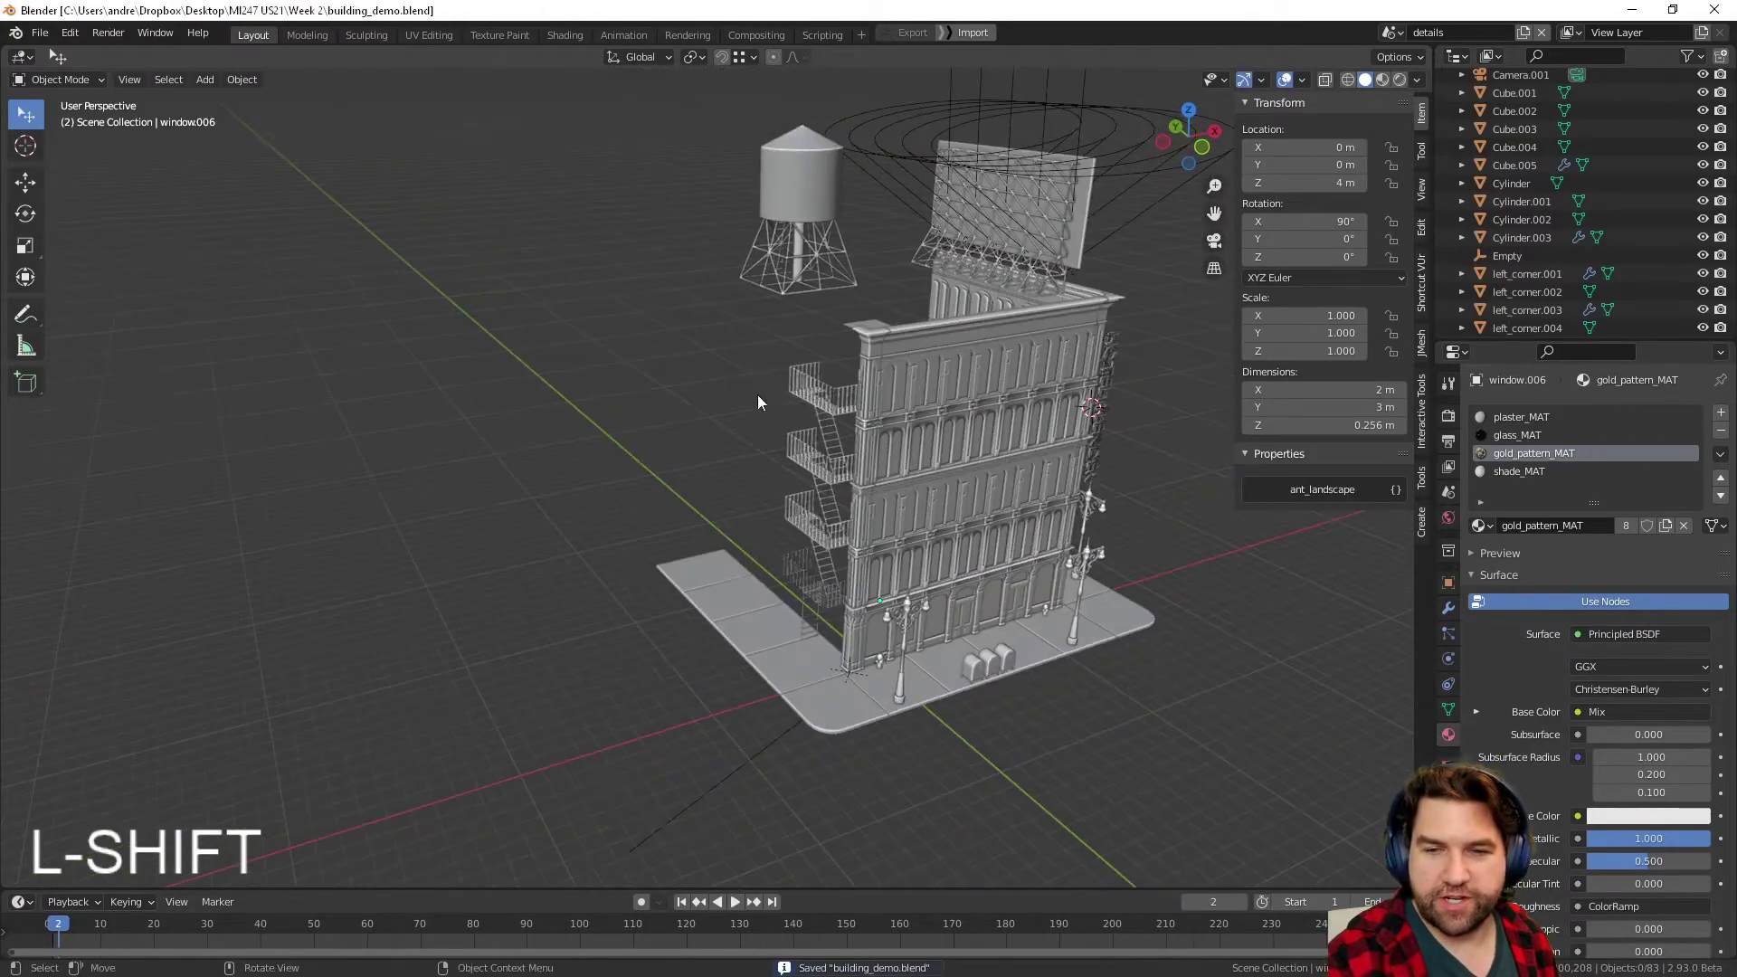
- Select the fire escape, show its modifiers and turn on the viewport's Wireframe overlay
scroll(757, 402, up, 4)
click(1066, 372)
middle_drag(1067, 371, 988, 543)
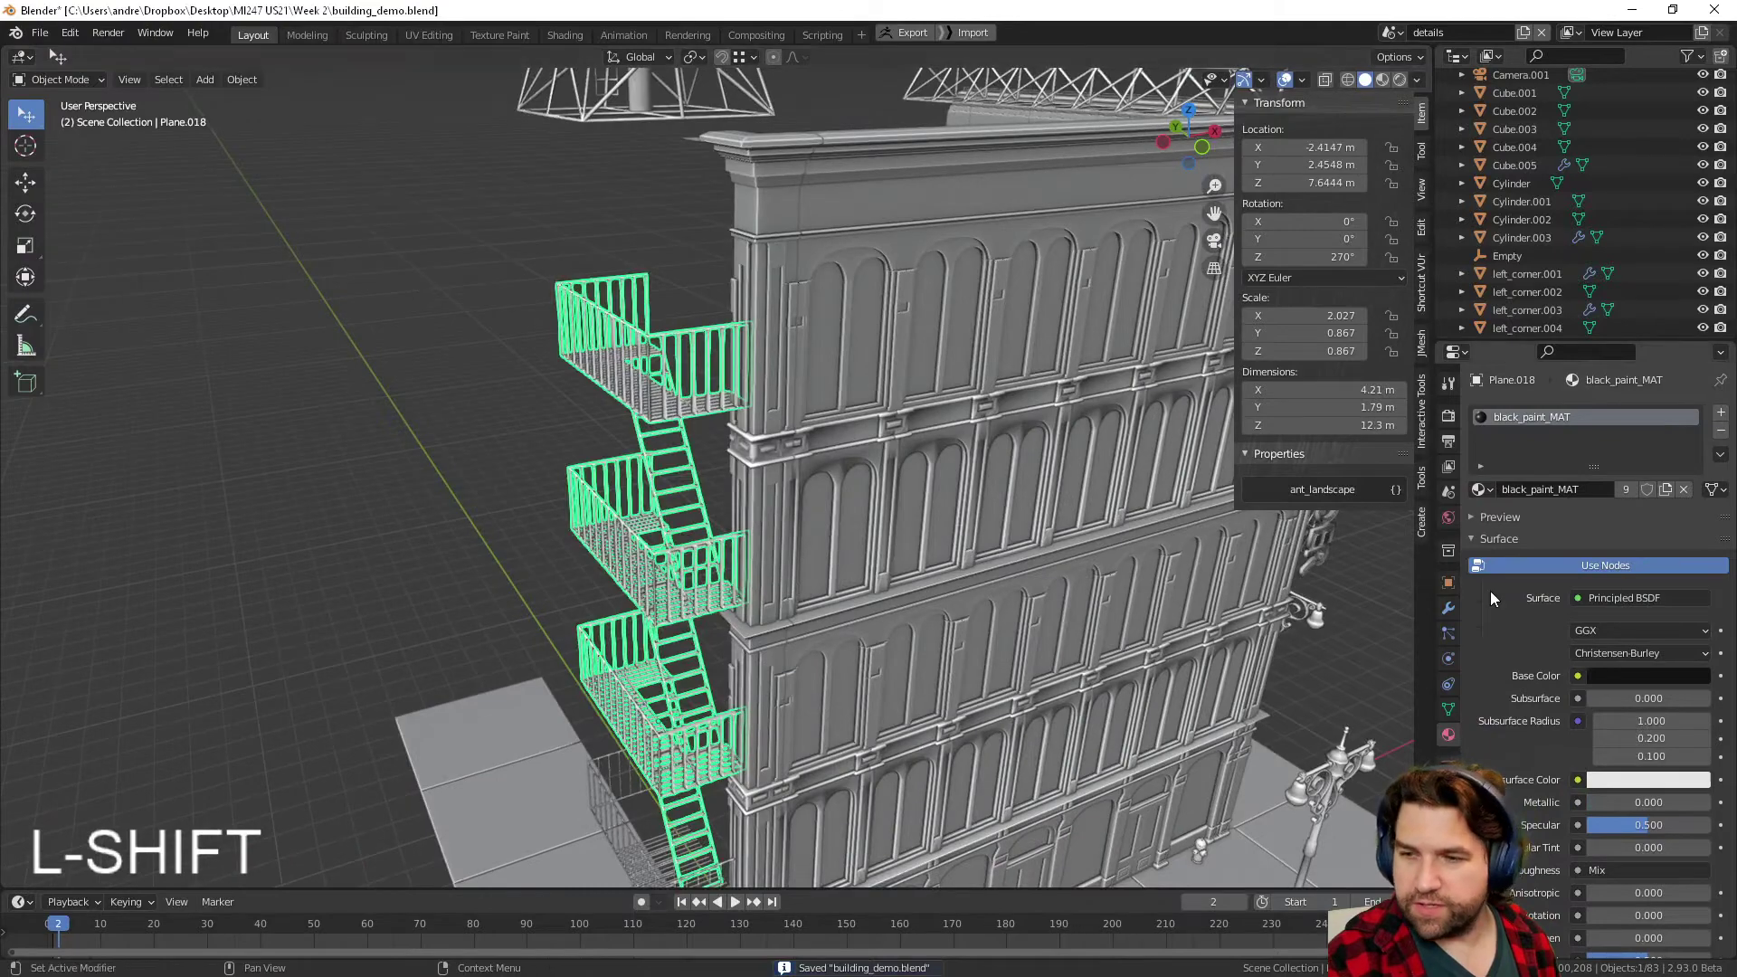
click(1447, 610)
key(q)
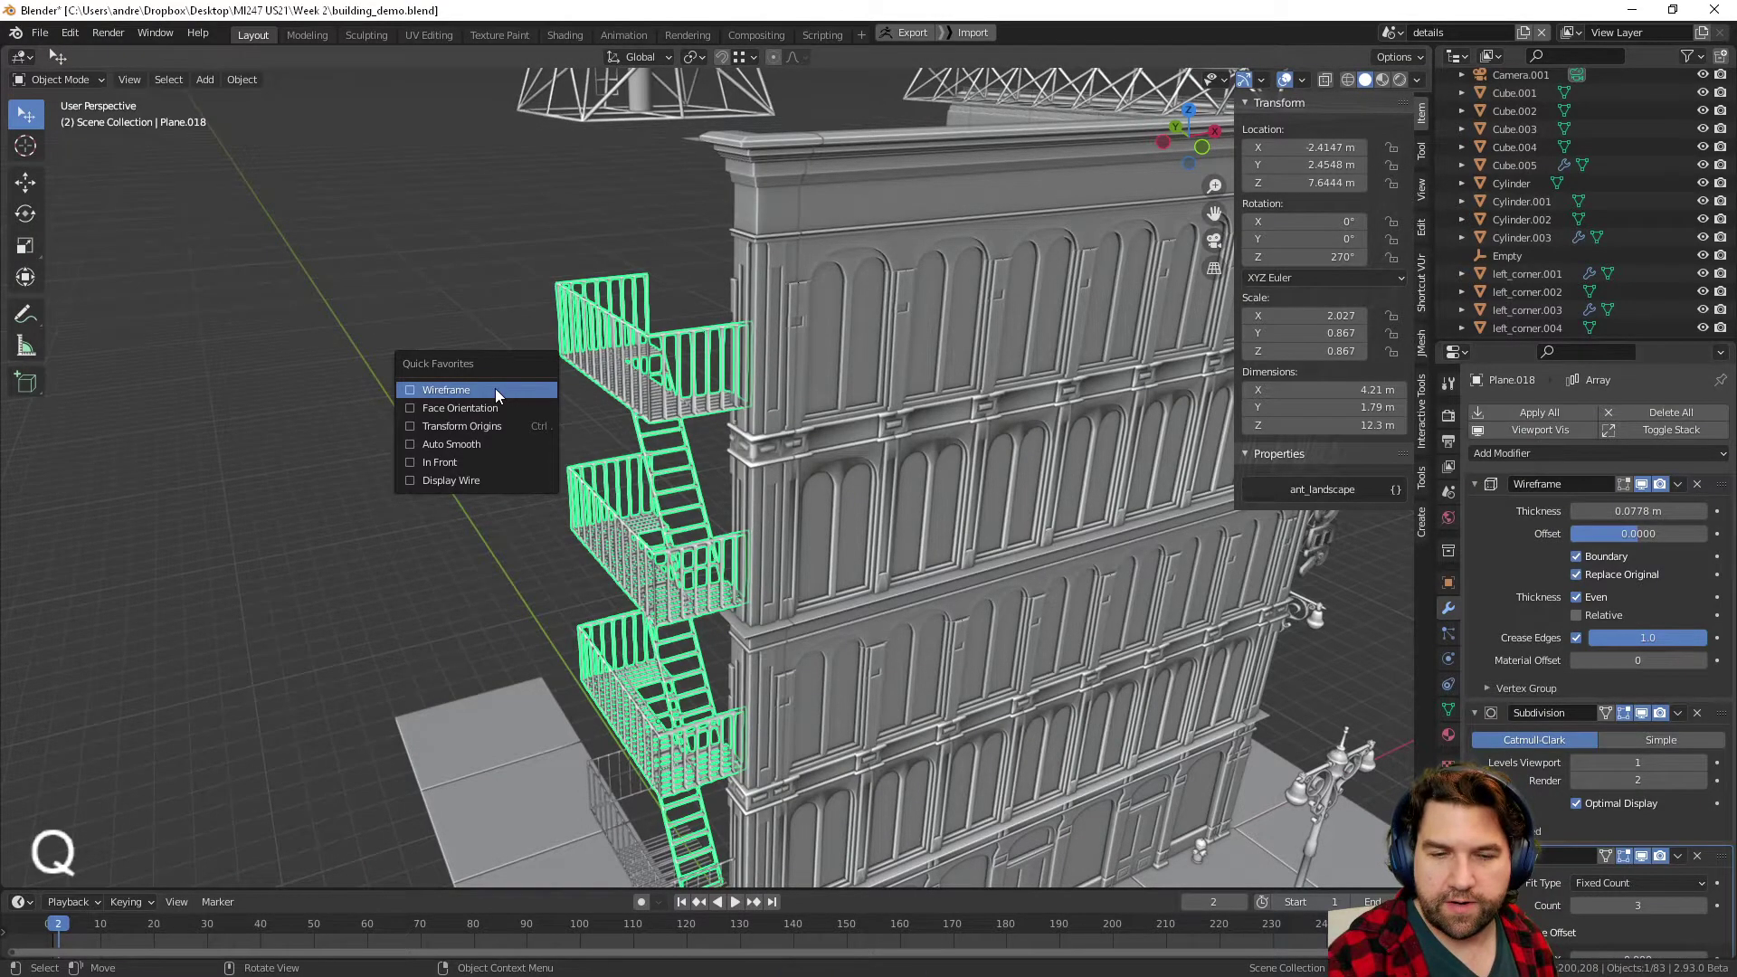
click(496, 388)
- Hide all of the fire escape's modifiers in the viewport and examine its flat base mesh
scroll(648, 427, up, 4)
middle_drag(649, 442, 633, 546)
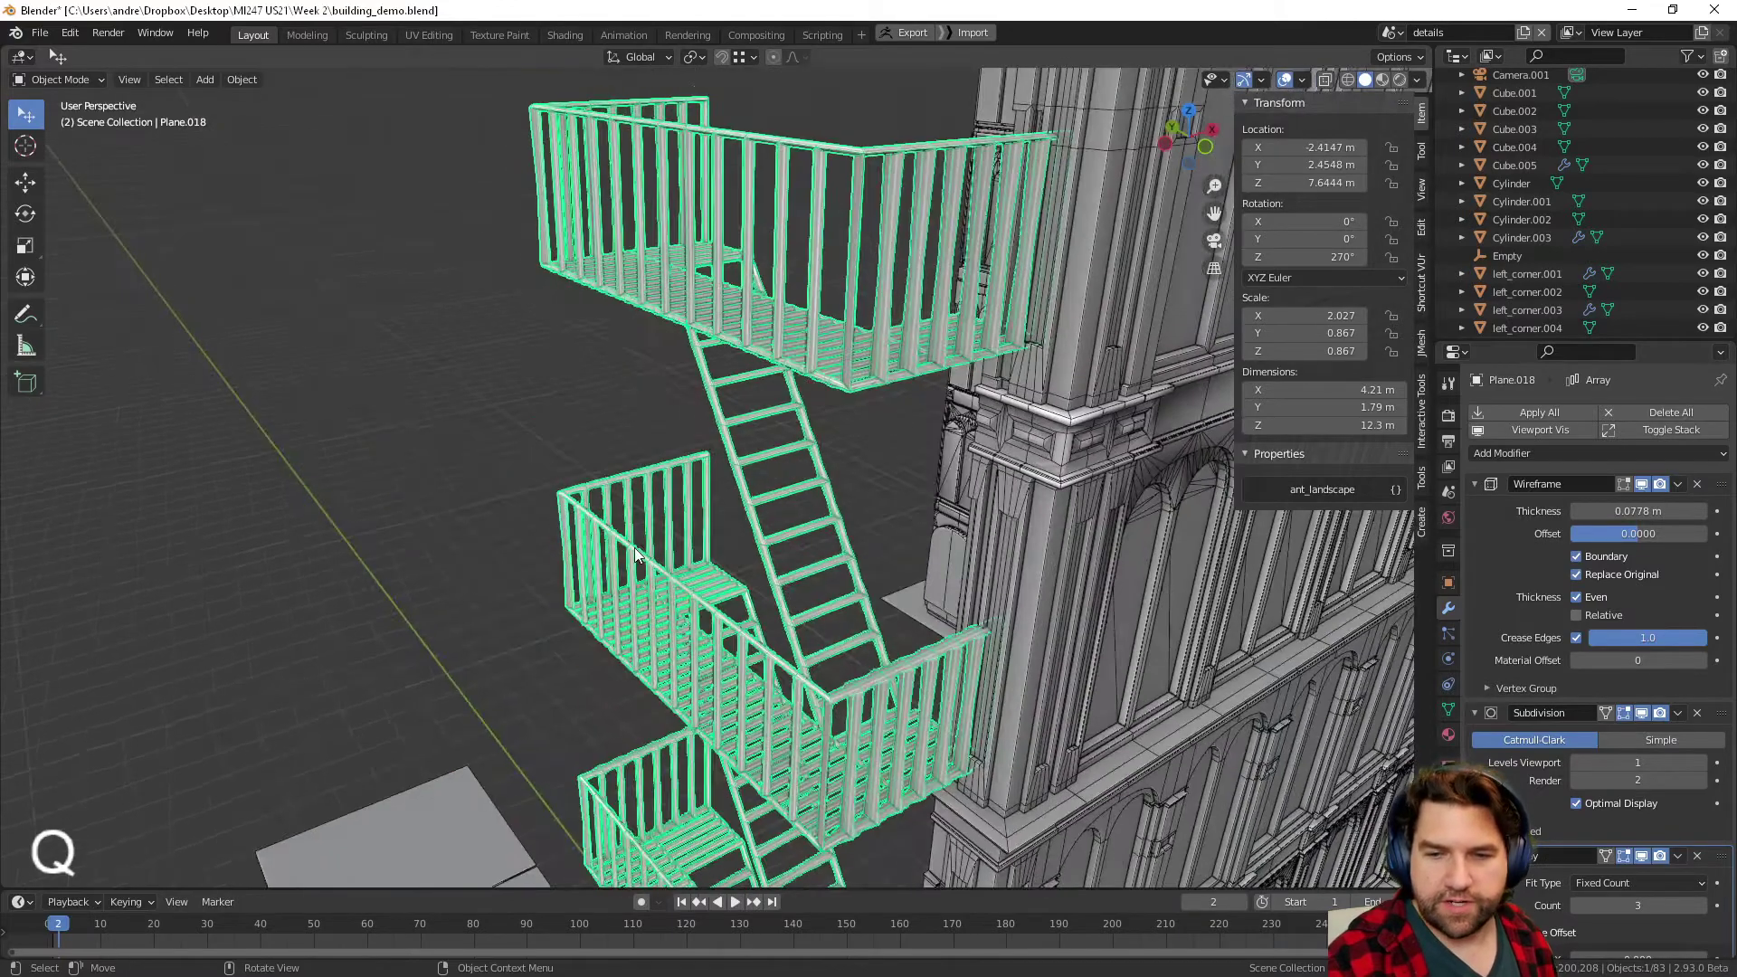
scroll(712, 478, up, 4)
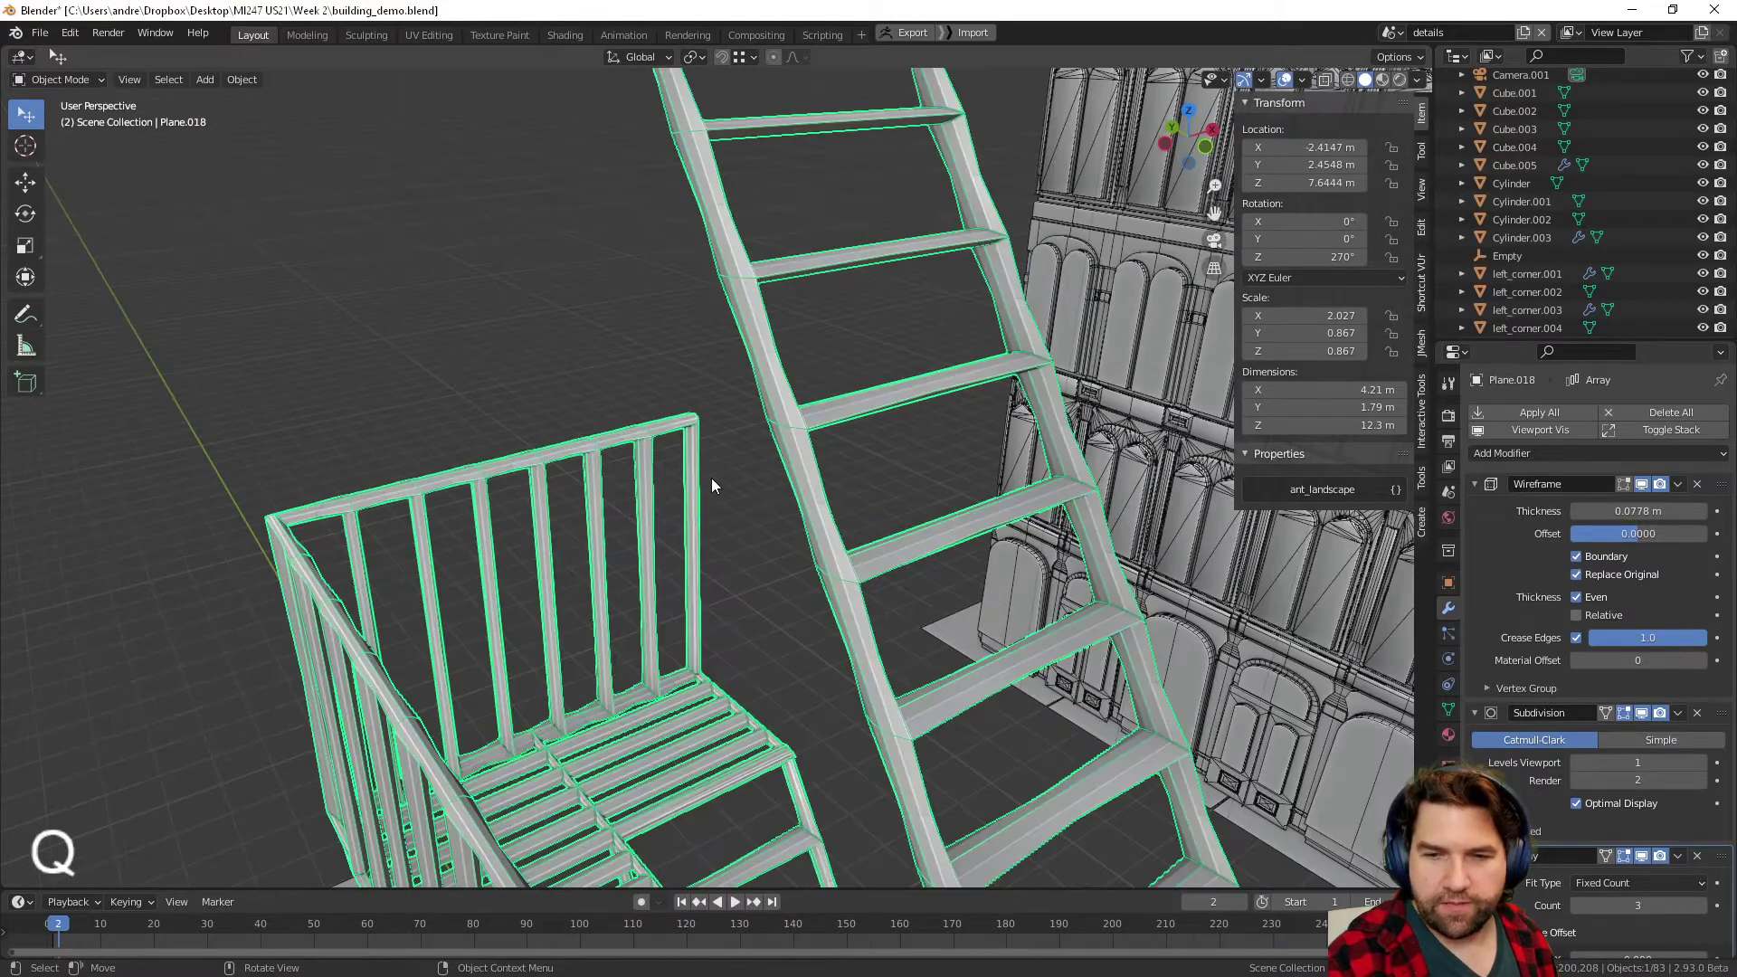
click(1580, 438)
scroll(893, 574, down, 8)
scroll(893, 575, up, 2)
shift+middle_drag(891, 580, 647, 534)
scroll(856, 493, up, 7)
scroll(523, 577, down, 6)
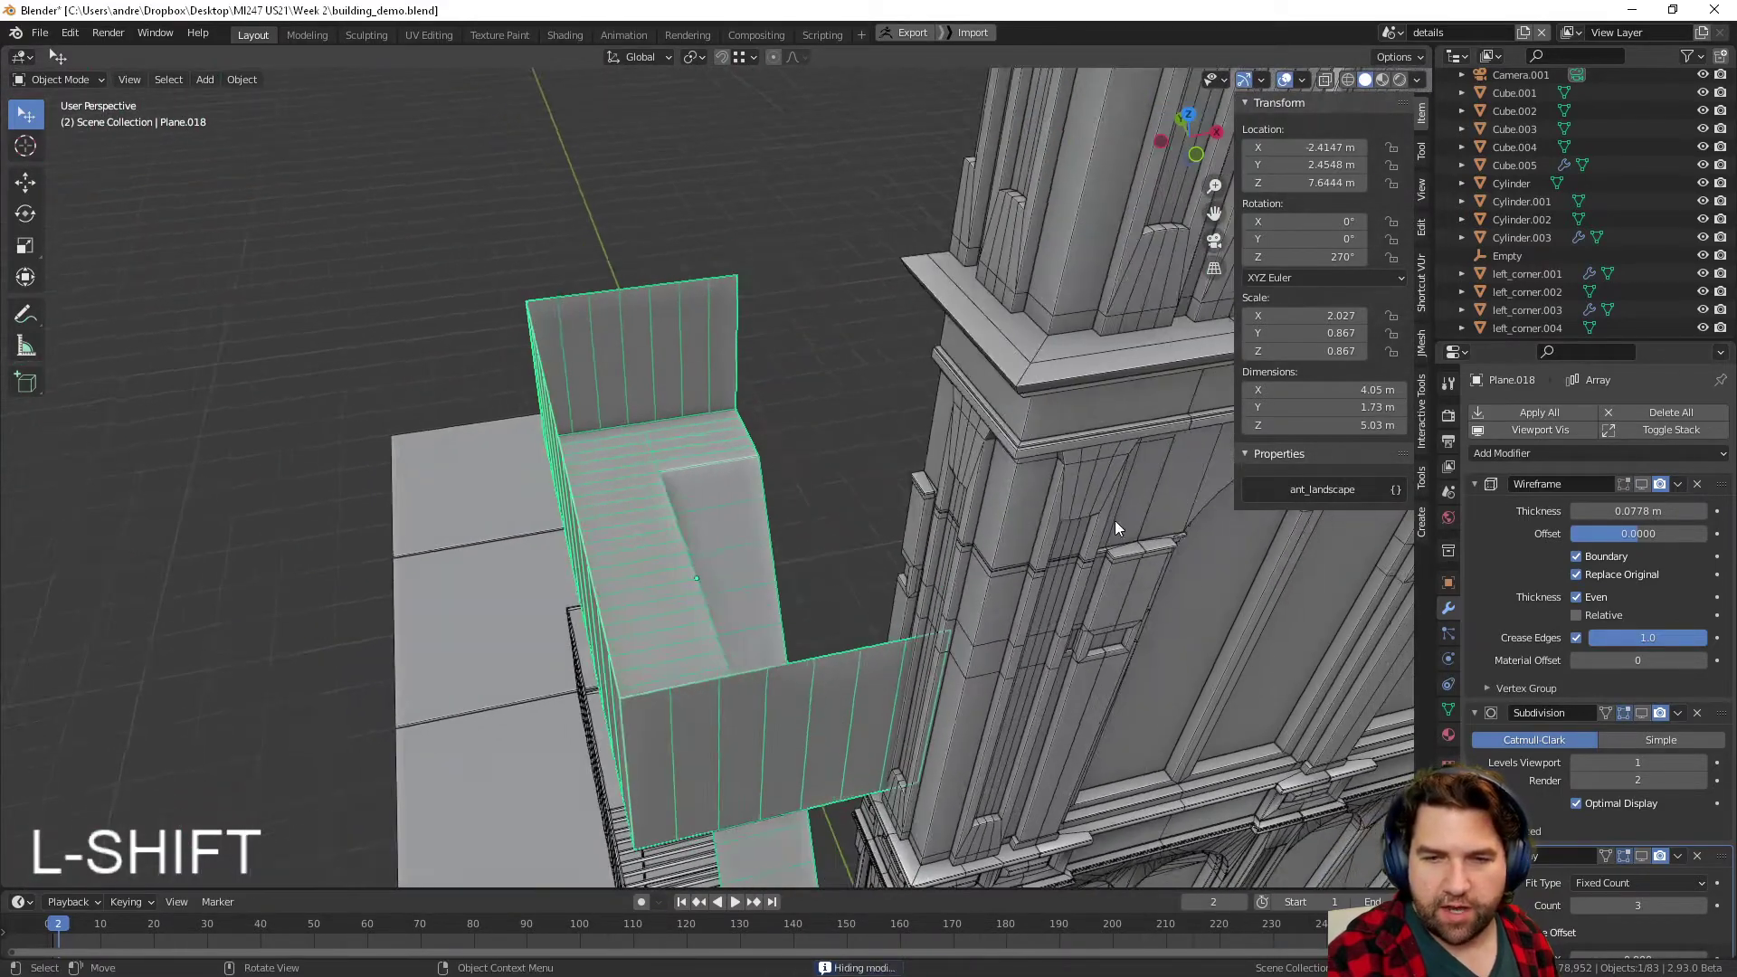
- Turn on the viewport display of the fire escape's Wireframe modifier and inspect the resulting bars
click(1641, 485)
scroll(706, 621, up, 6)
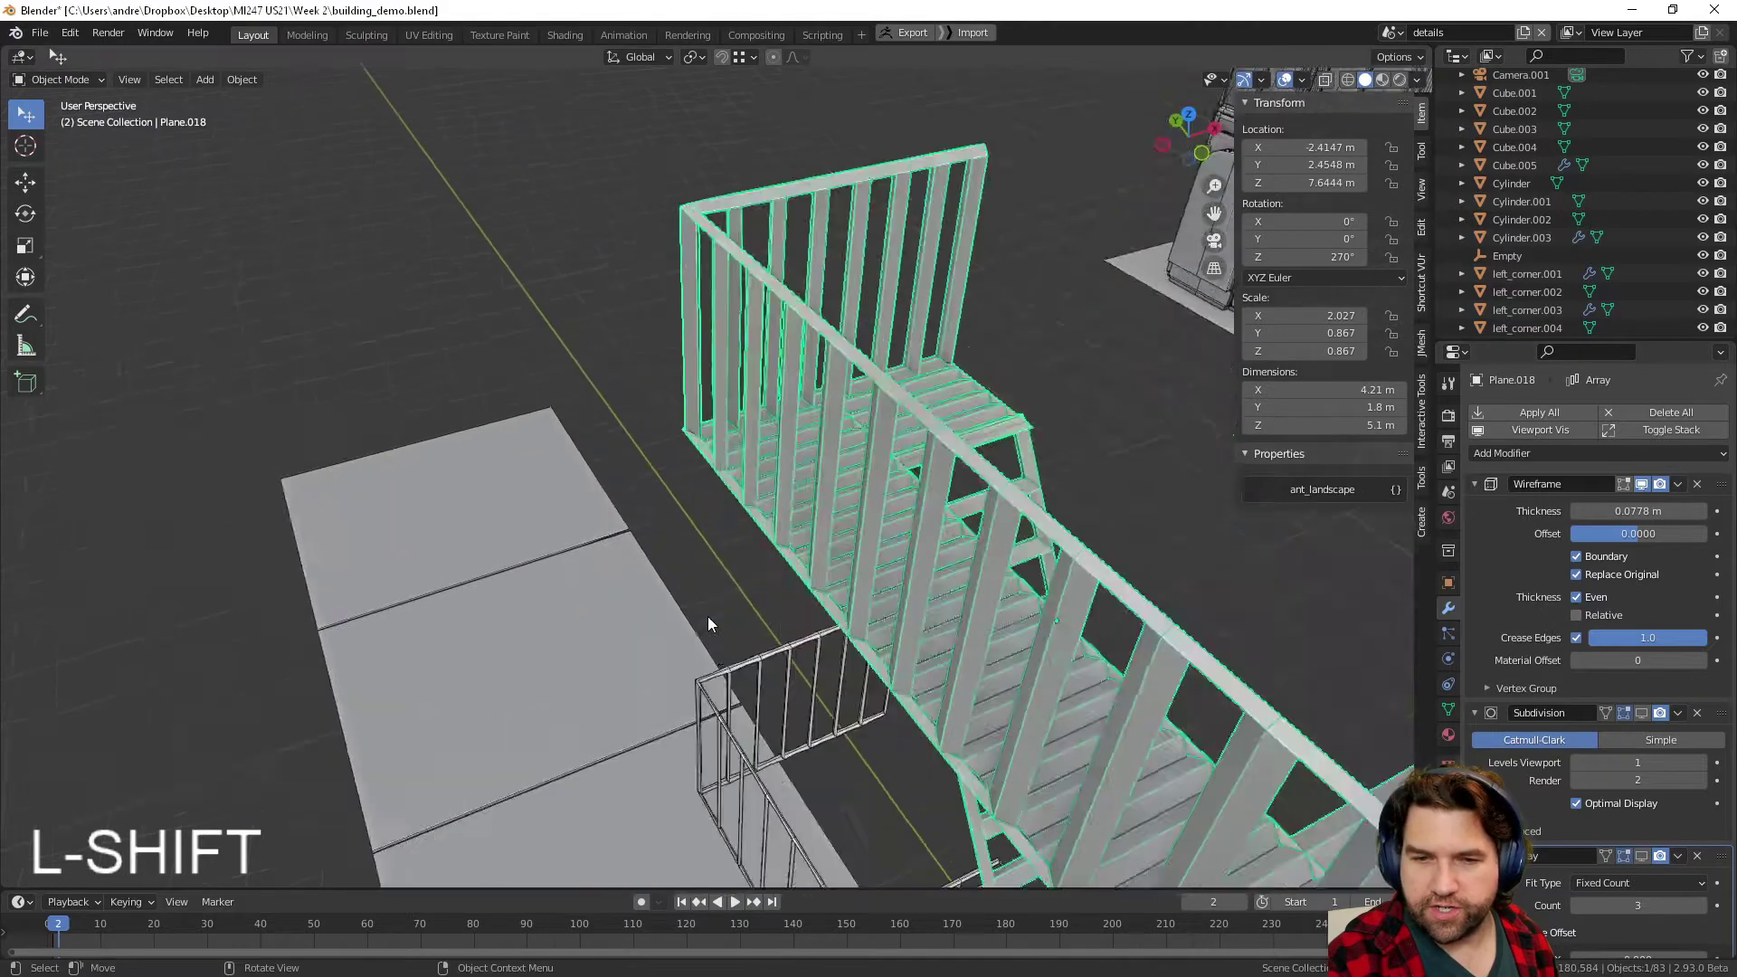
shift+middle_drag(1017, 528, 622, 540)
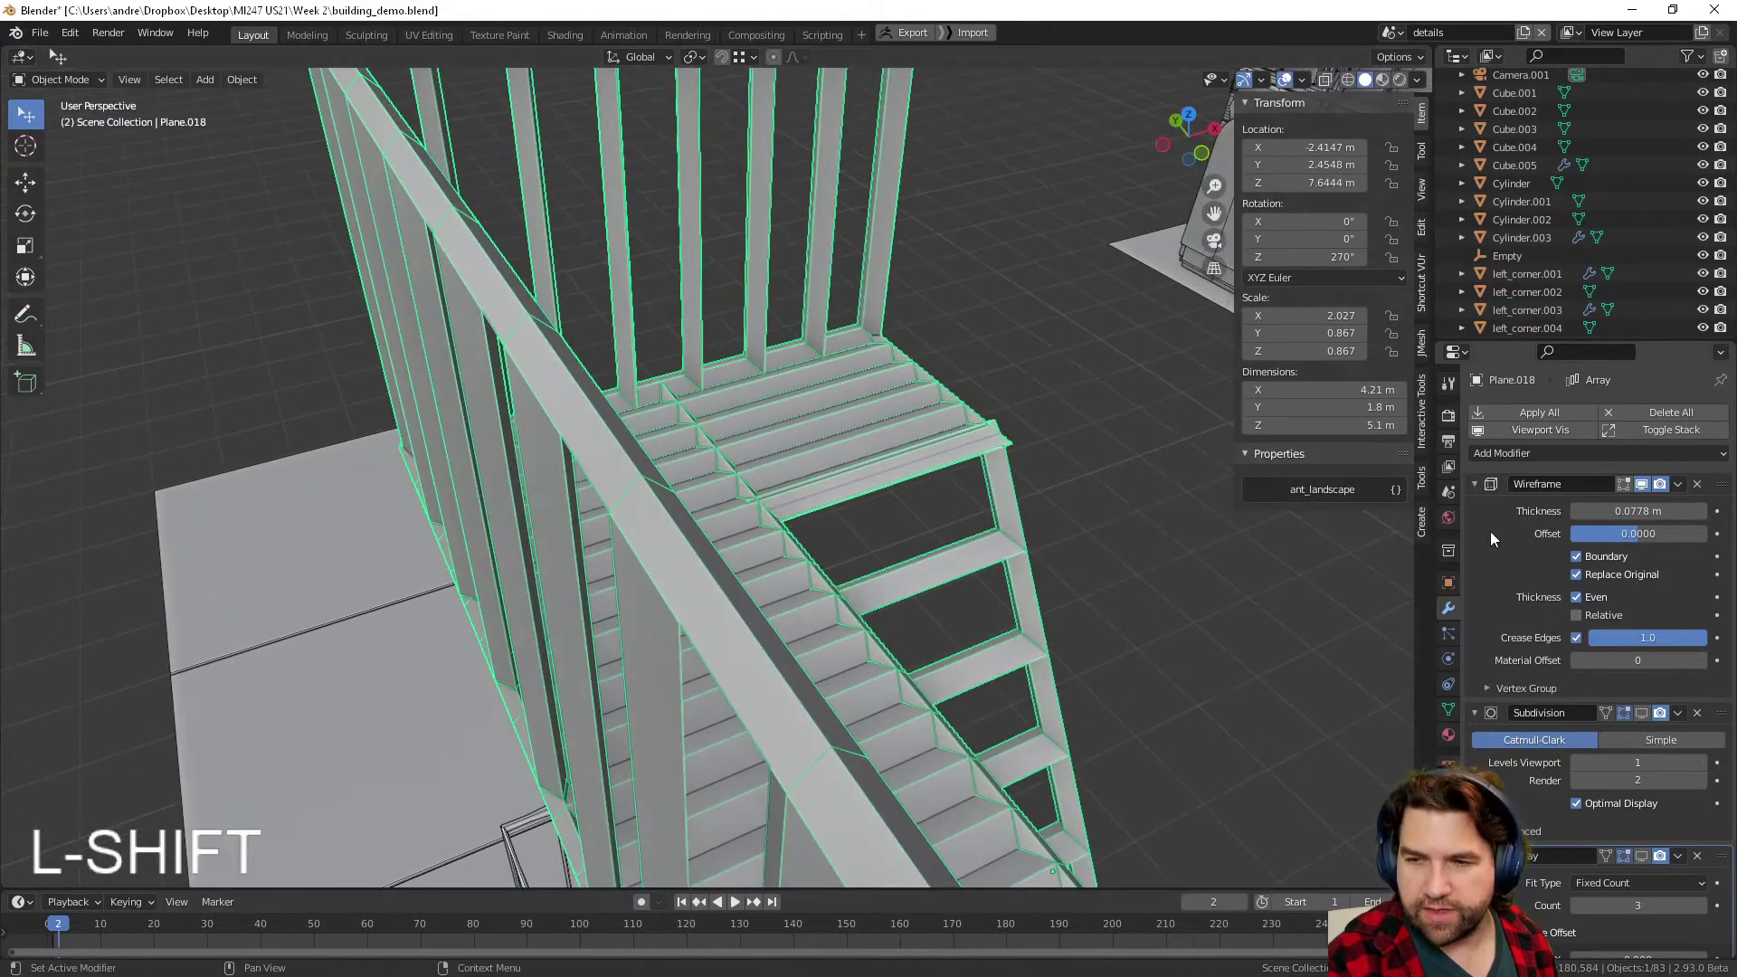
- Turn on the viewport display of the fire escape's Subdivision and Array modifiers
scroll(1618, 676, down, 3)
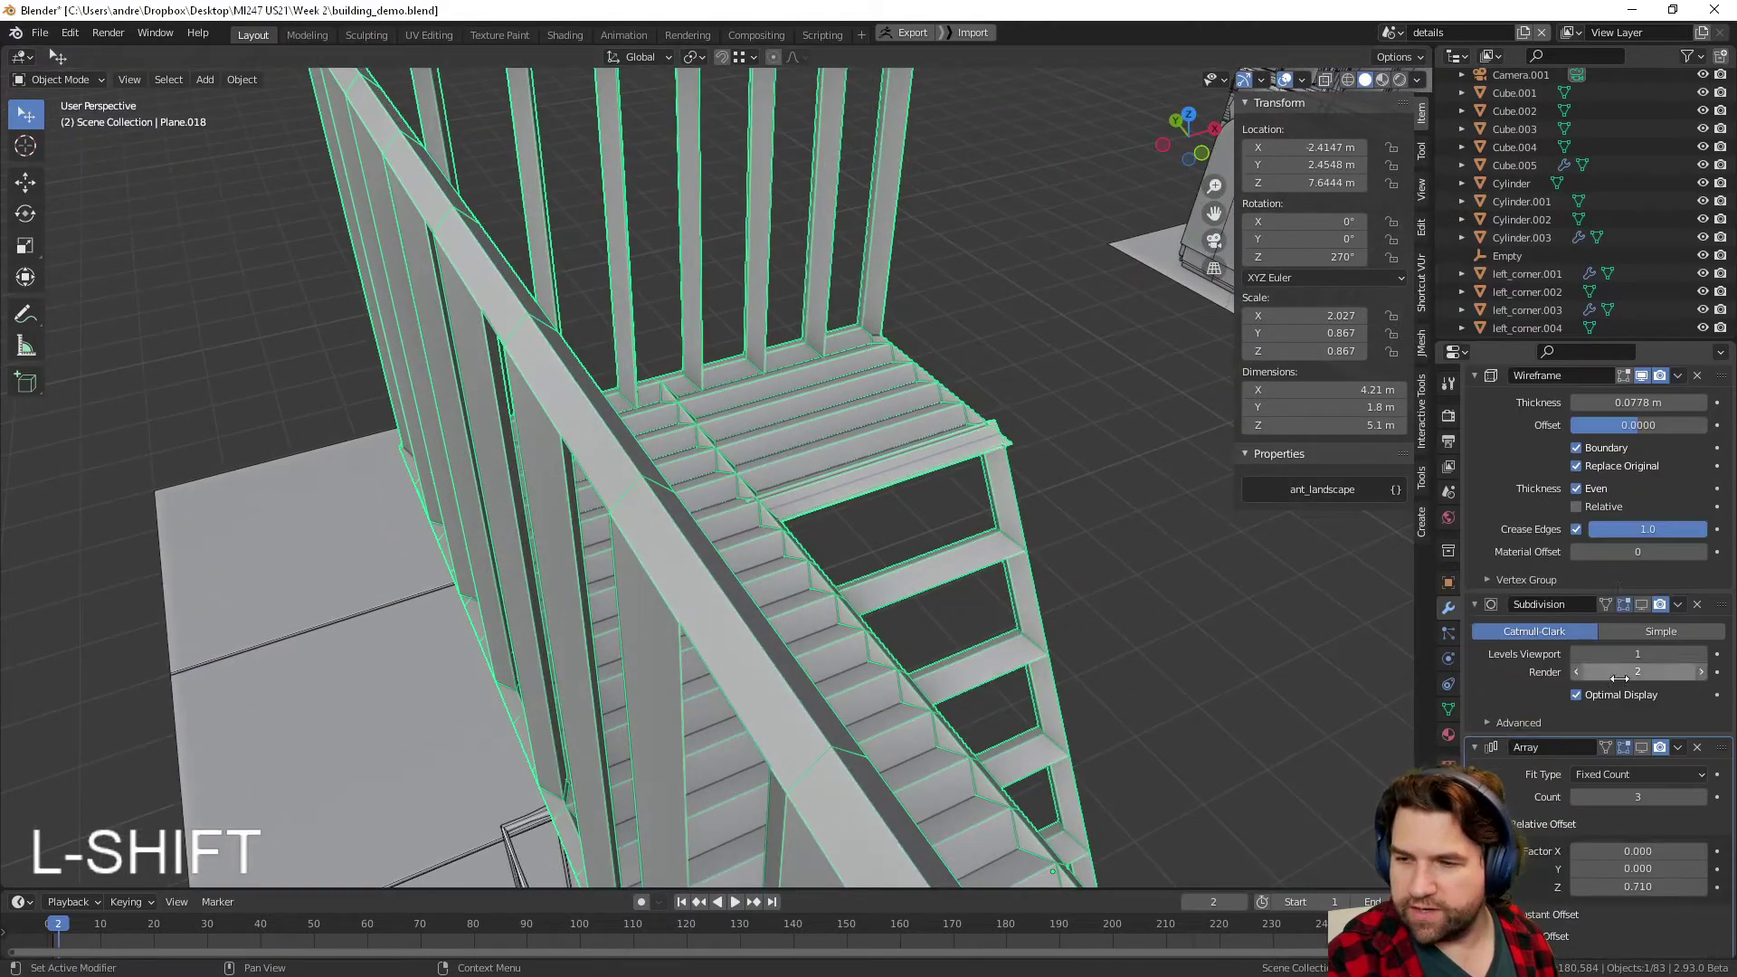
click(1642, 606)
middle_drag(909, 494, 814, 543)
scroll(1594, 699, down, 2)
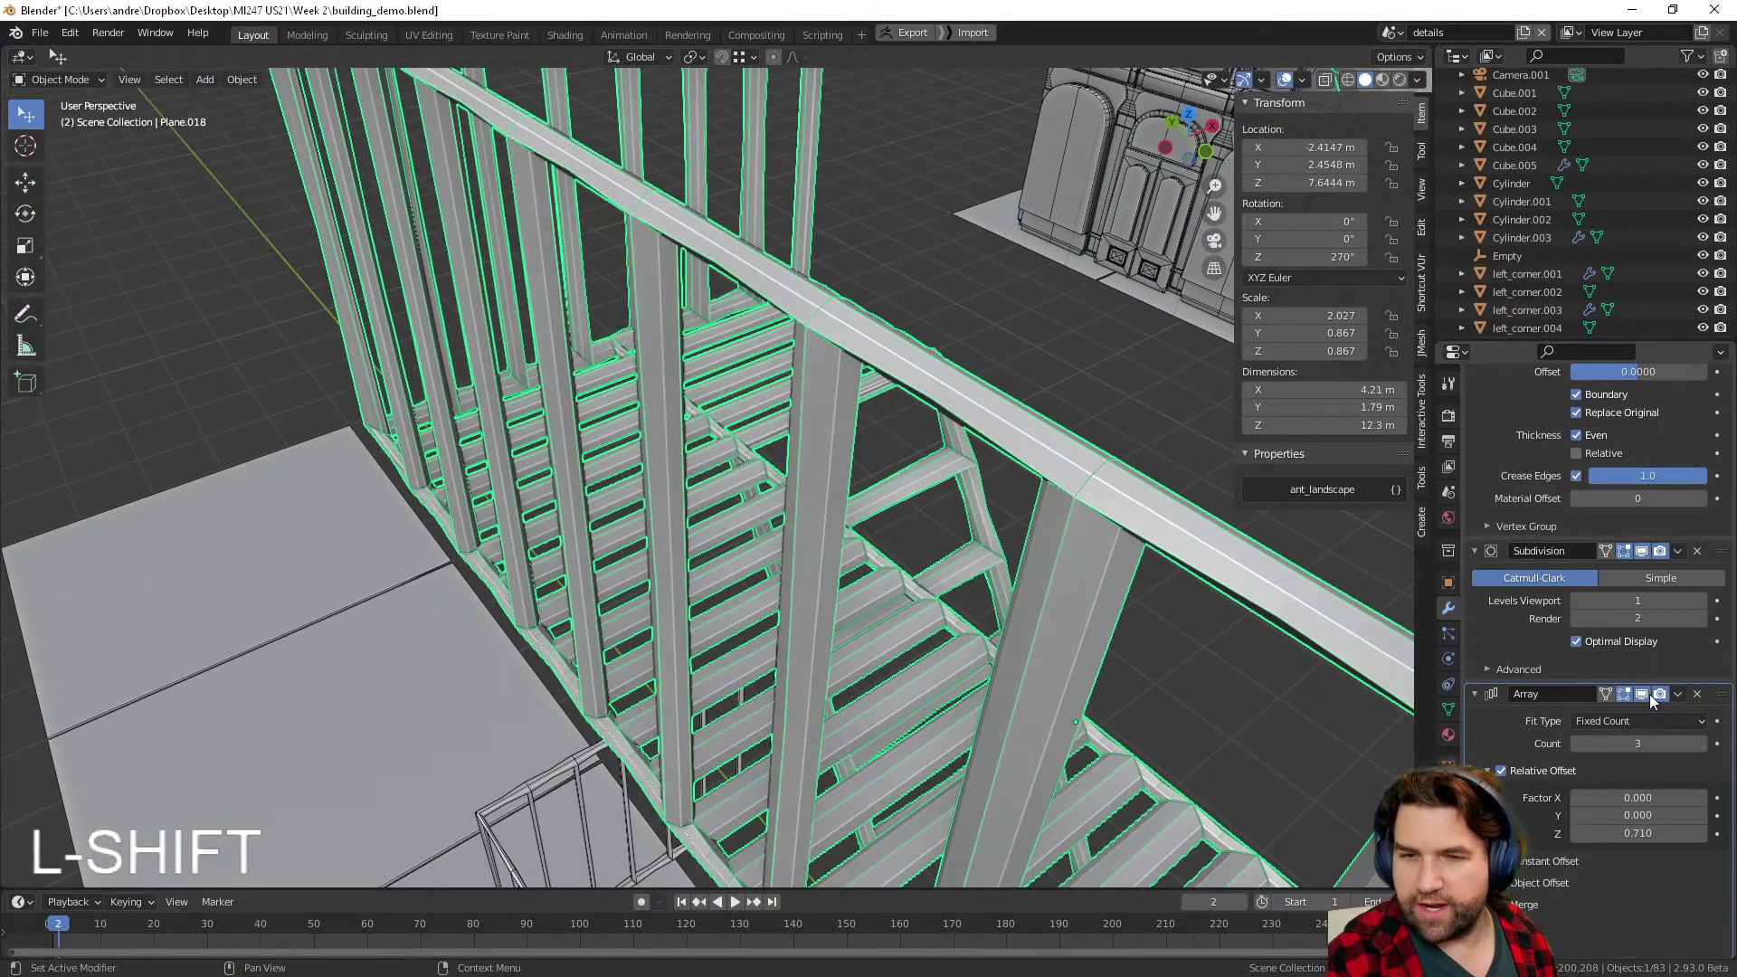
- Deselect the fire escape and examine the whole building with its wireframe overlay from the front and corner
scroll(840, 534, down, 15)
key(Tab)
click(437, 373)
scroll(438, 373, down, 3)
middle_drag(493, 387, 751, 462)
click(165, 563)
middle_drag(203, 544, 317, 620)
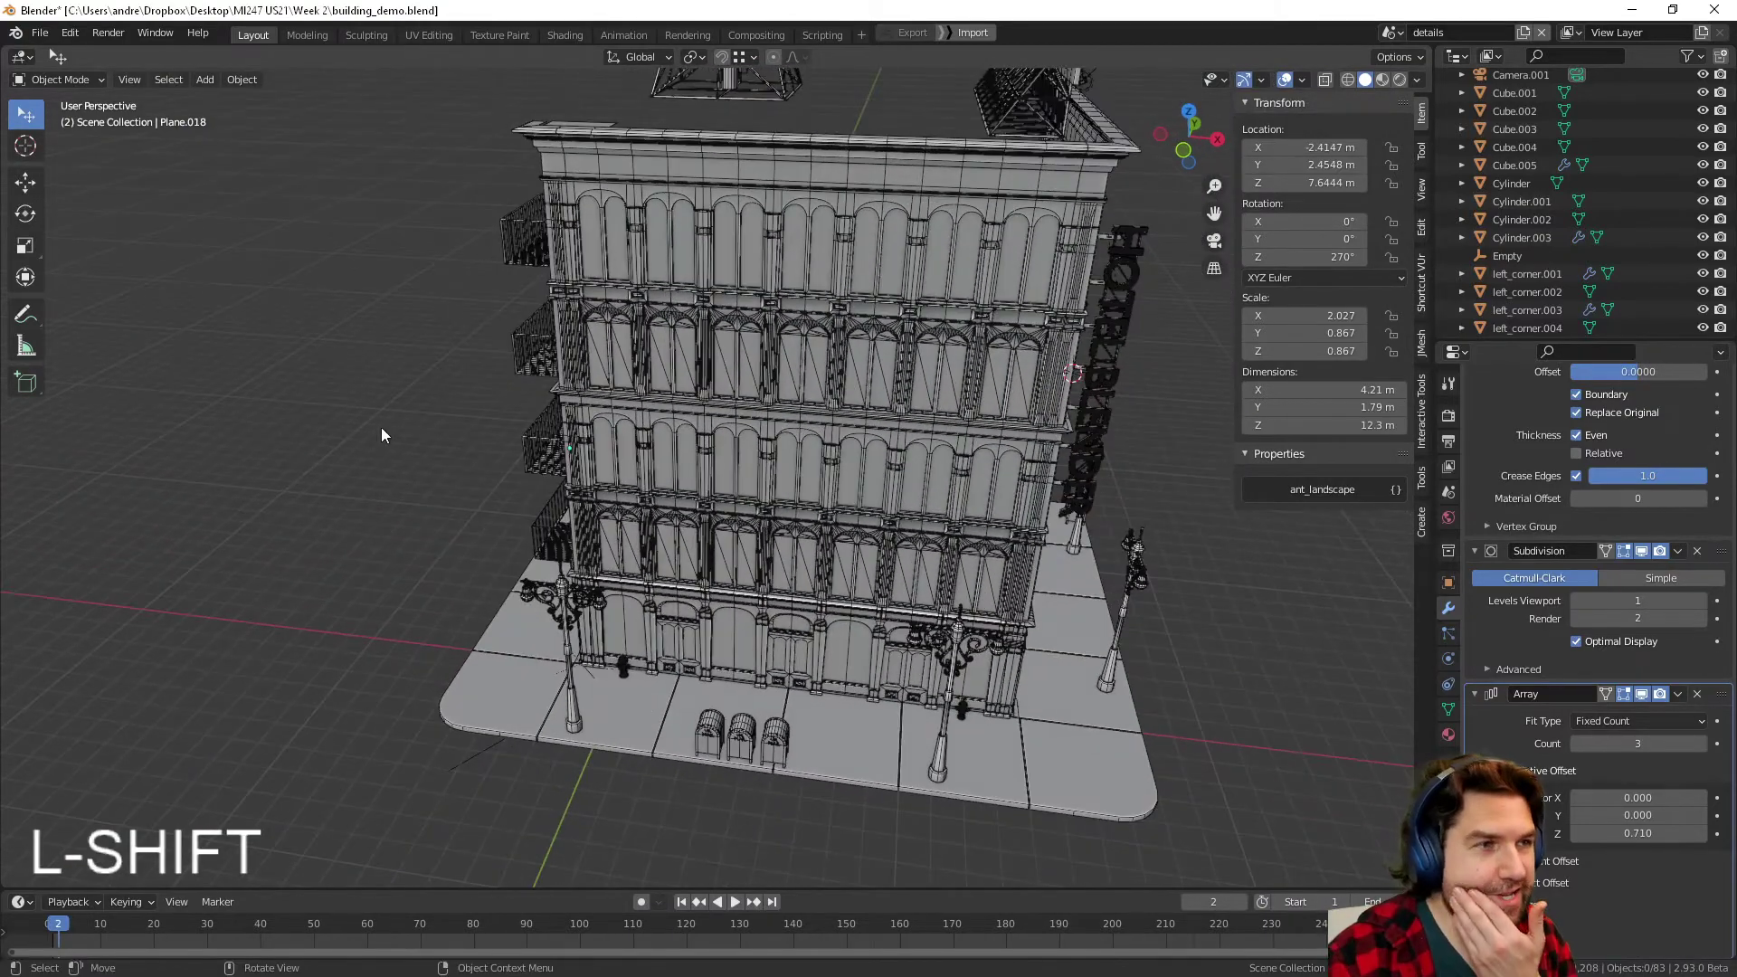
middle_drag(1007, 432, 551, 317)
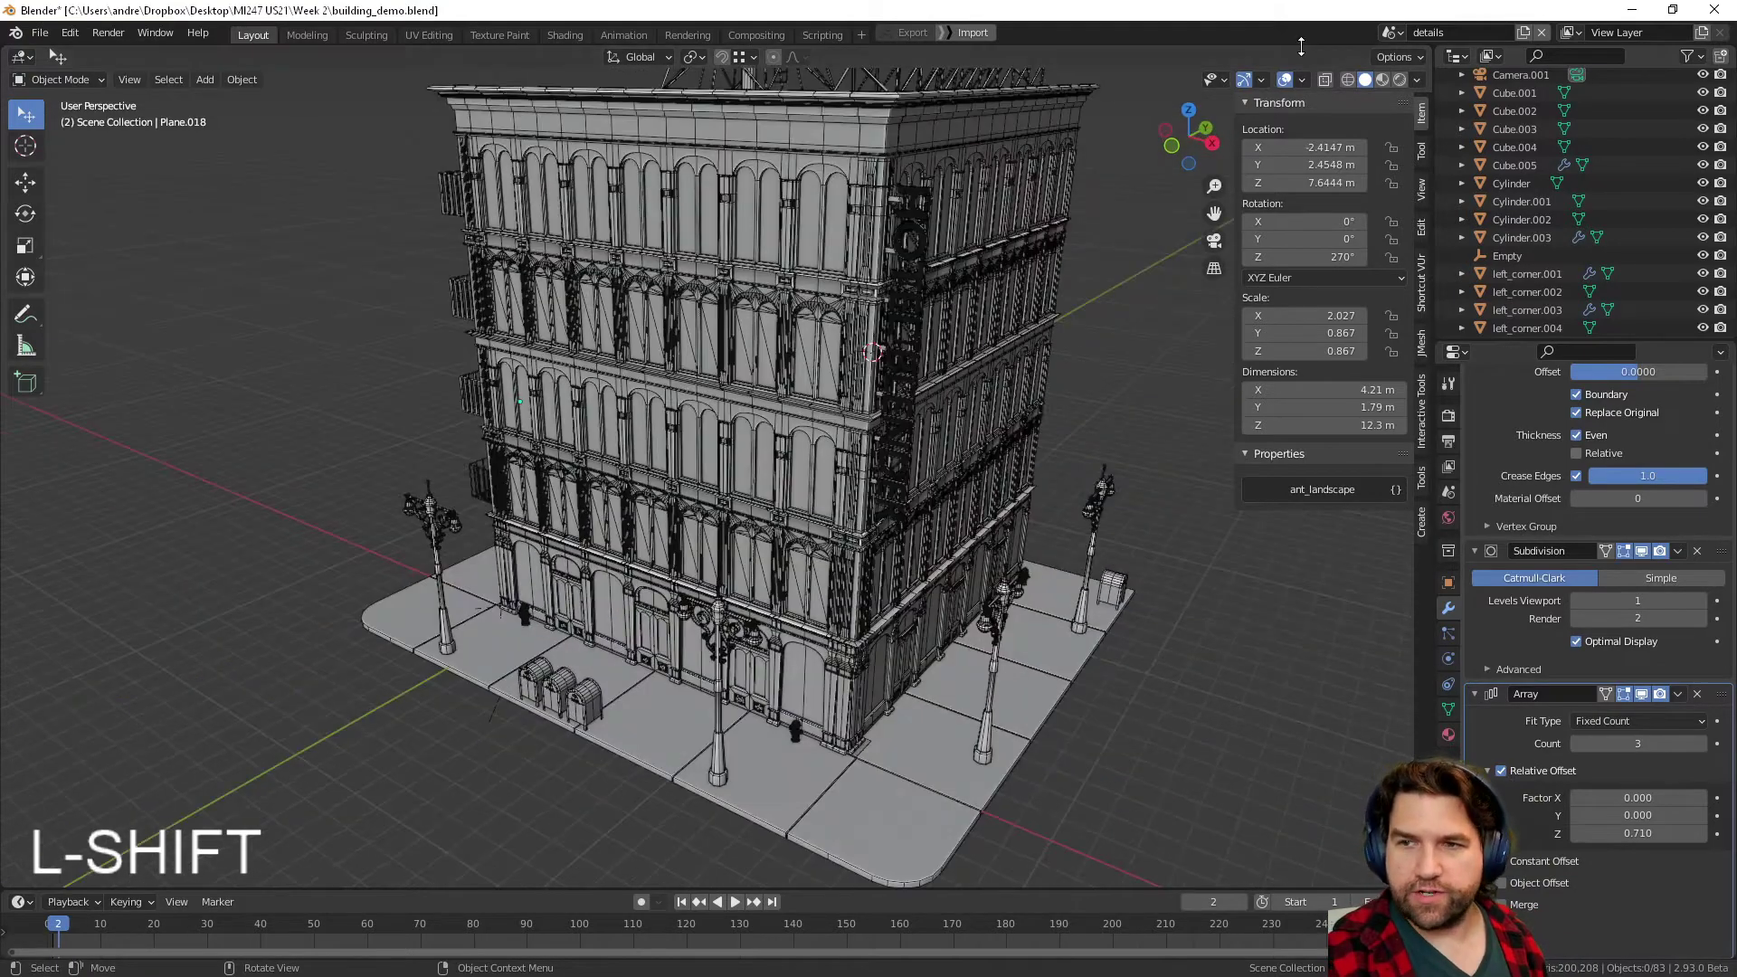
- Split the 3D viewport into two side by side, hide the toolbar and sidebar in one and show the camera view there
drag(1423, 51, 656, 633)
key(n)
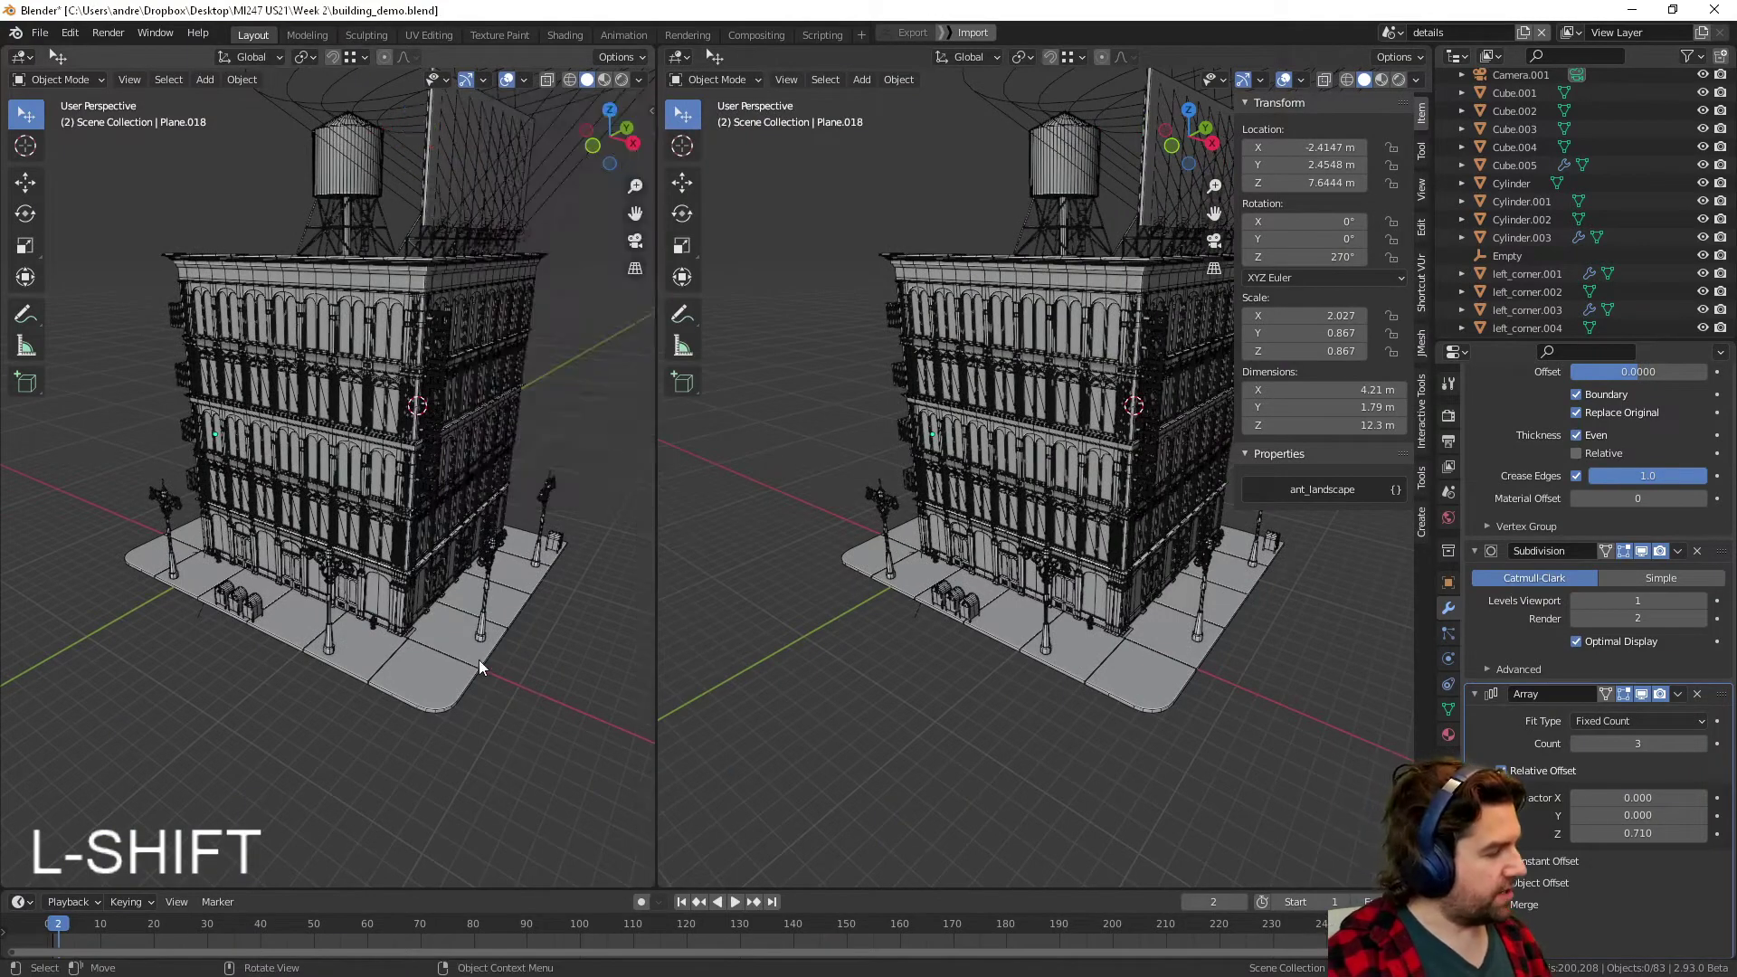
key(t)
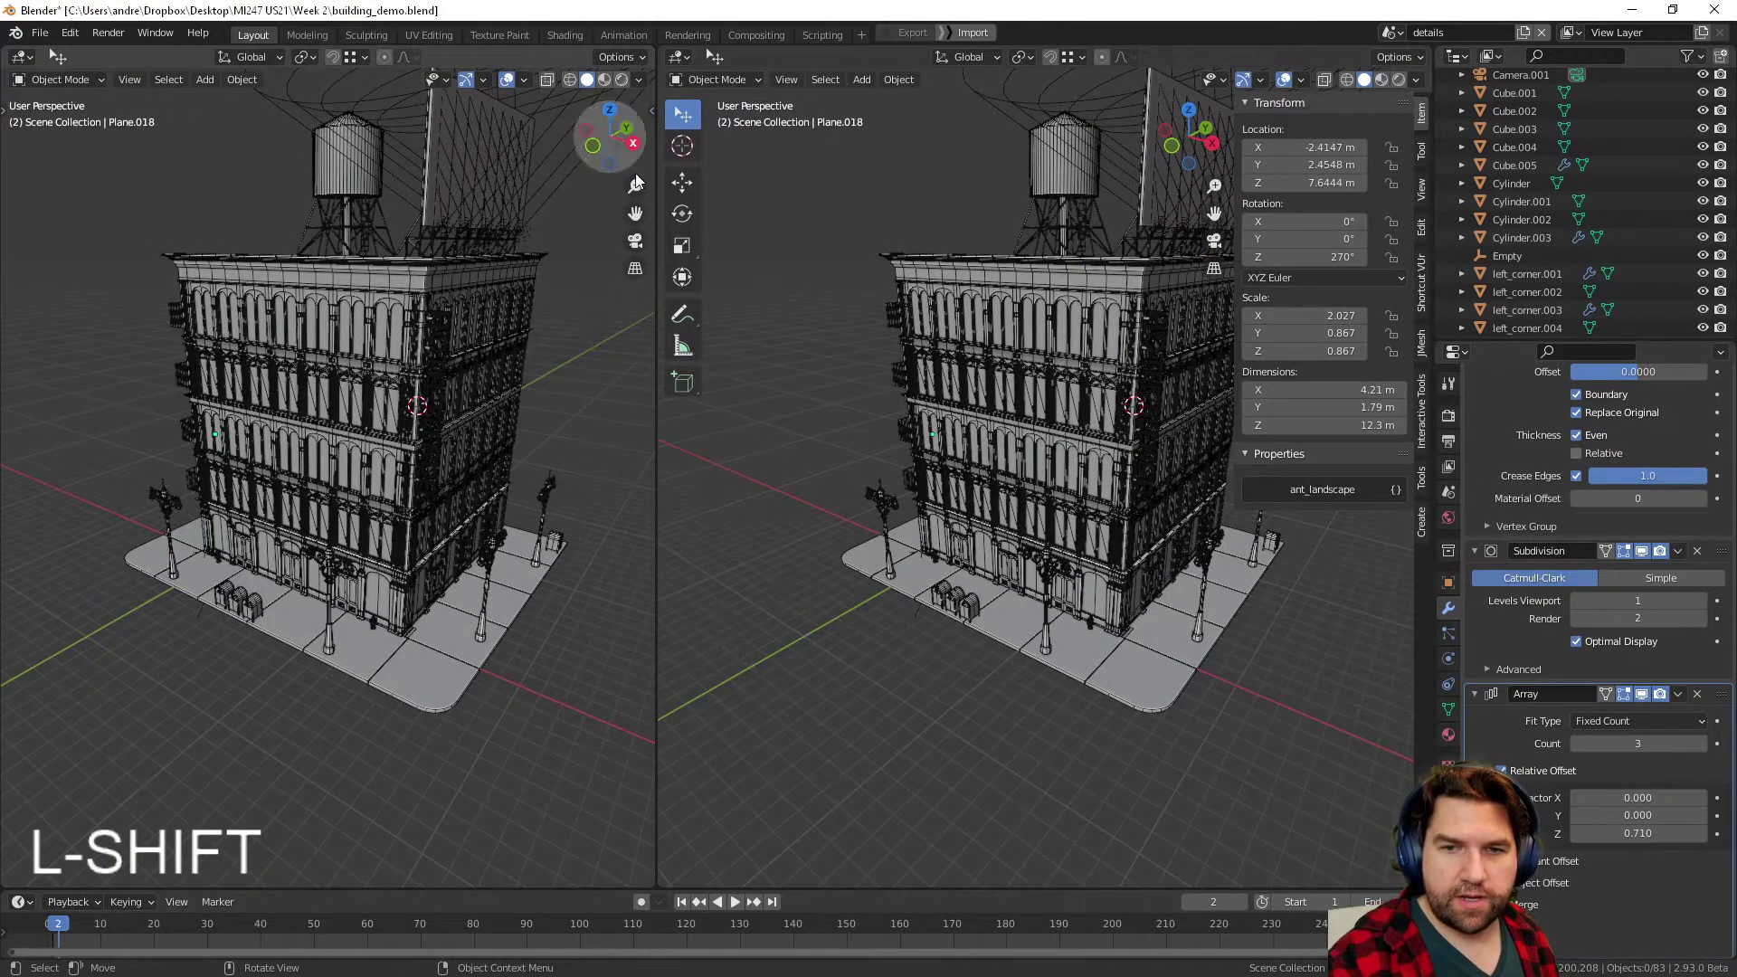
click(636, 242)
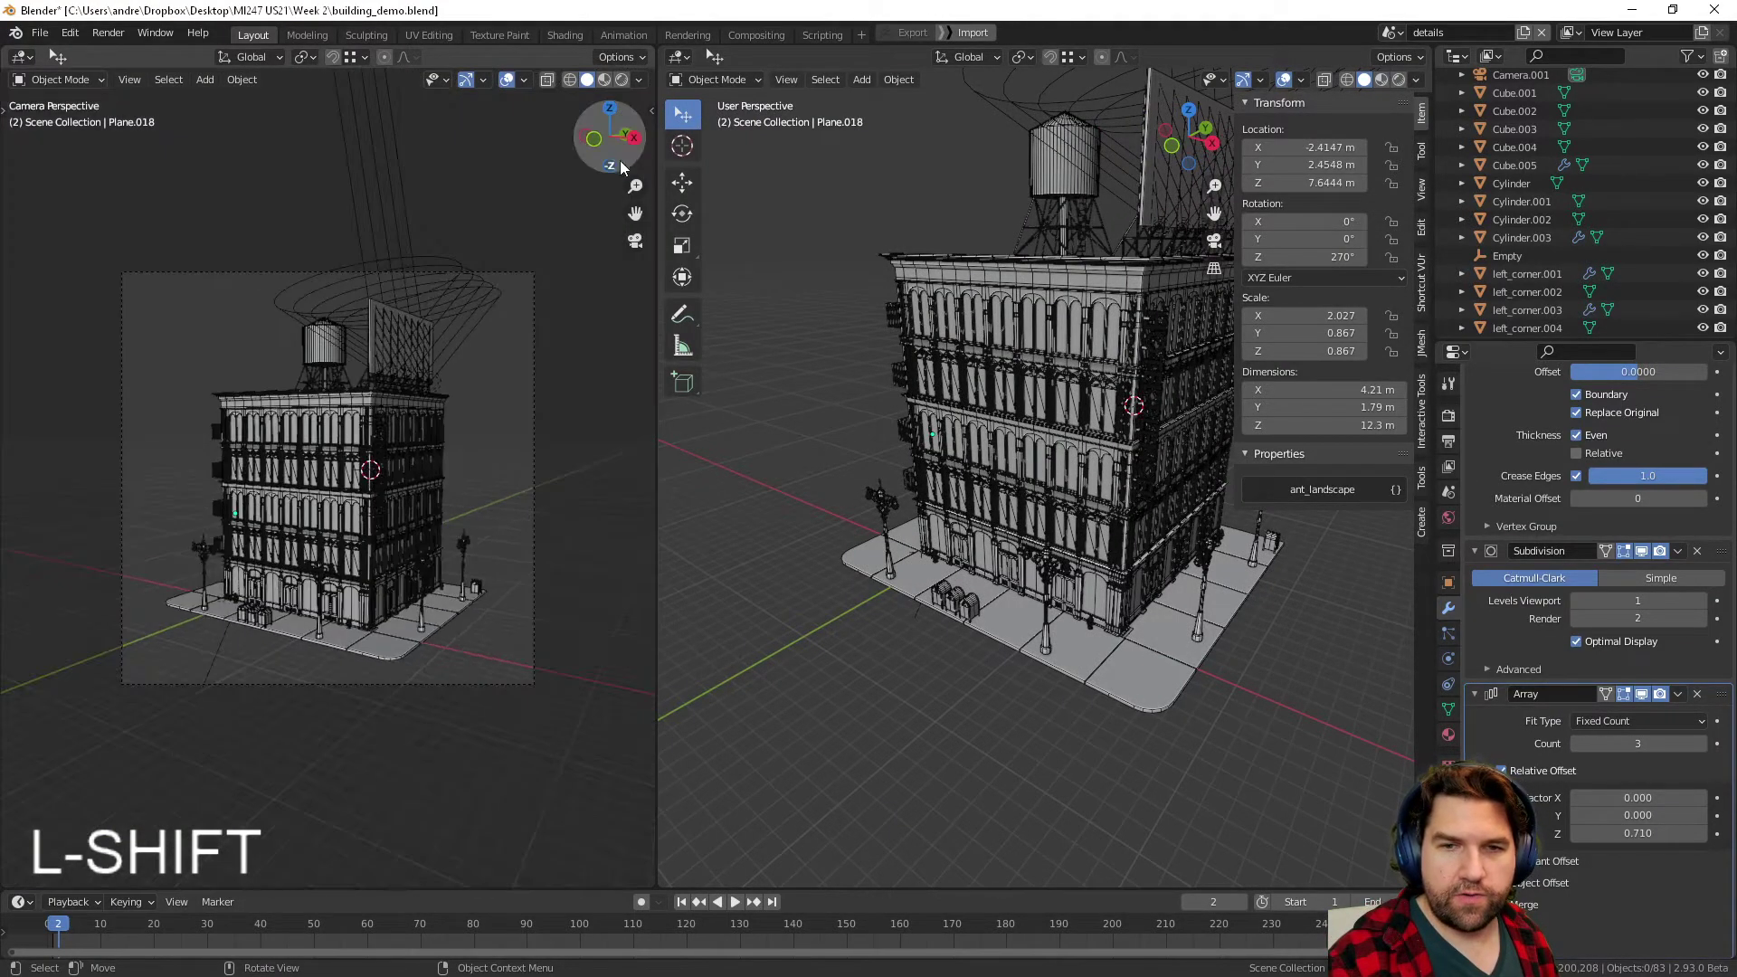
- Show the camera view in rendered shading, turn off its wireframe overlay and hide all its overlays
click(622, 78)
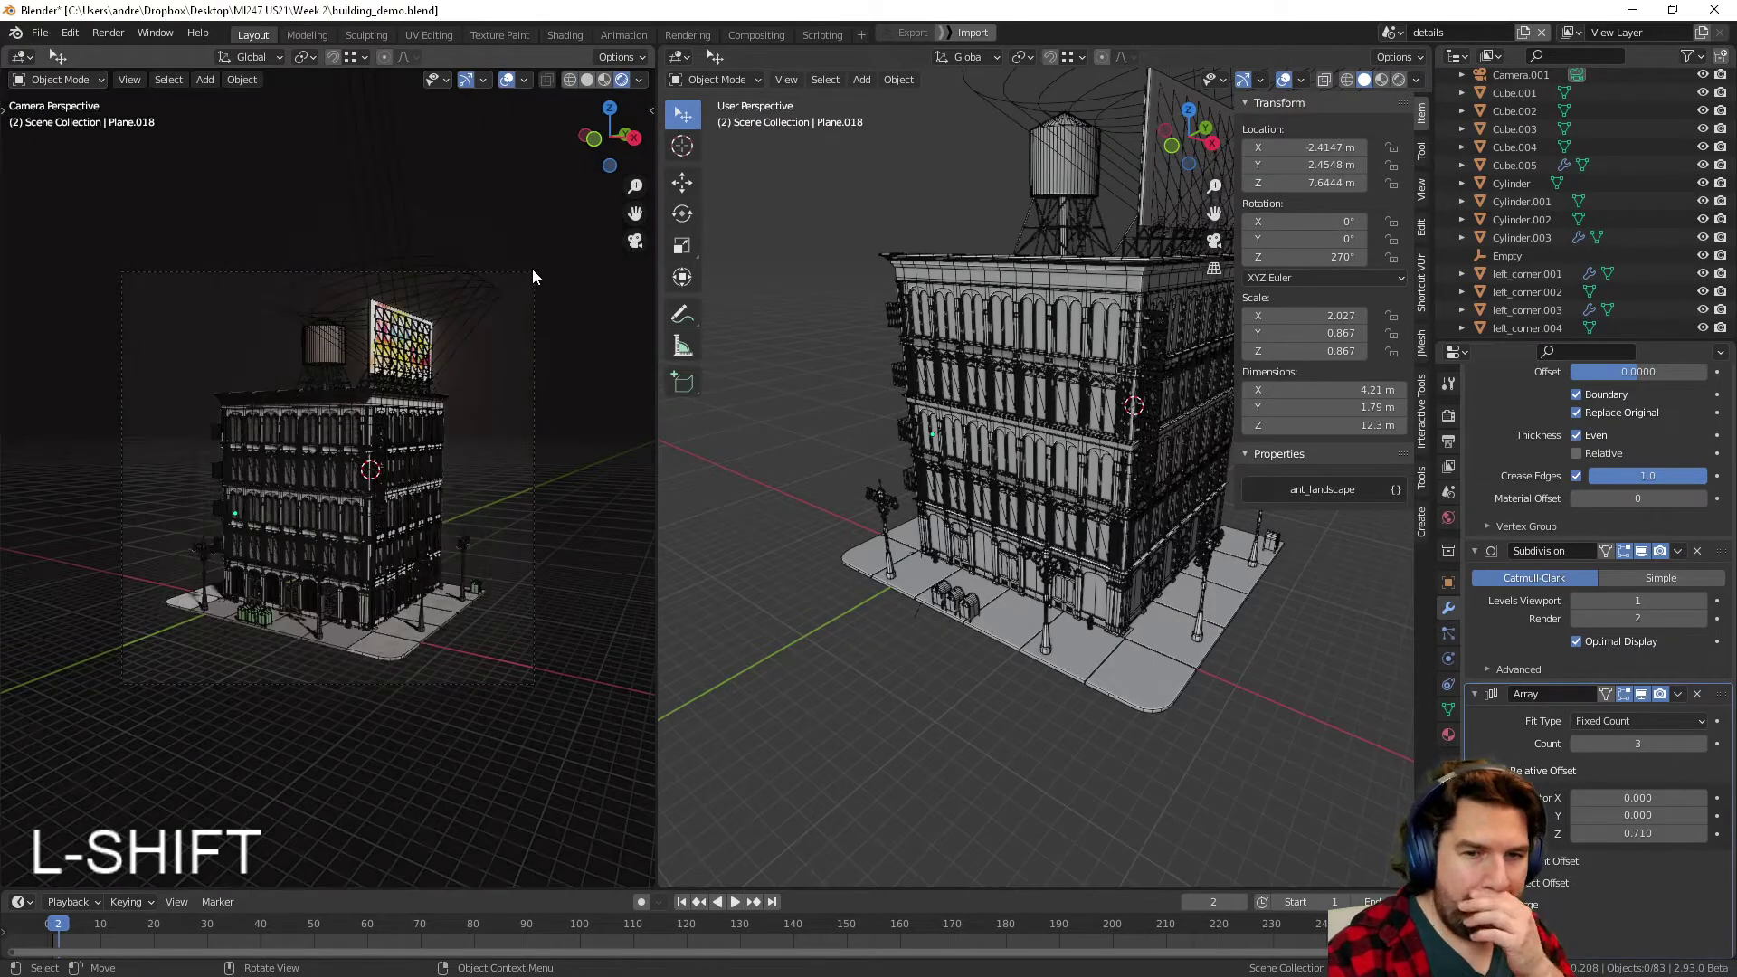
click(525, 80)
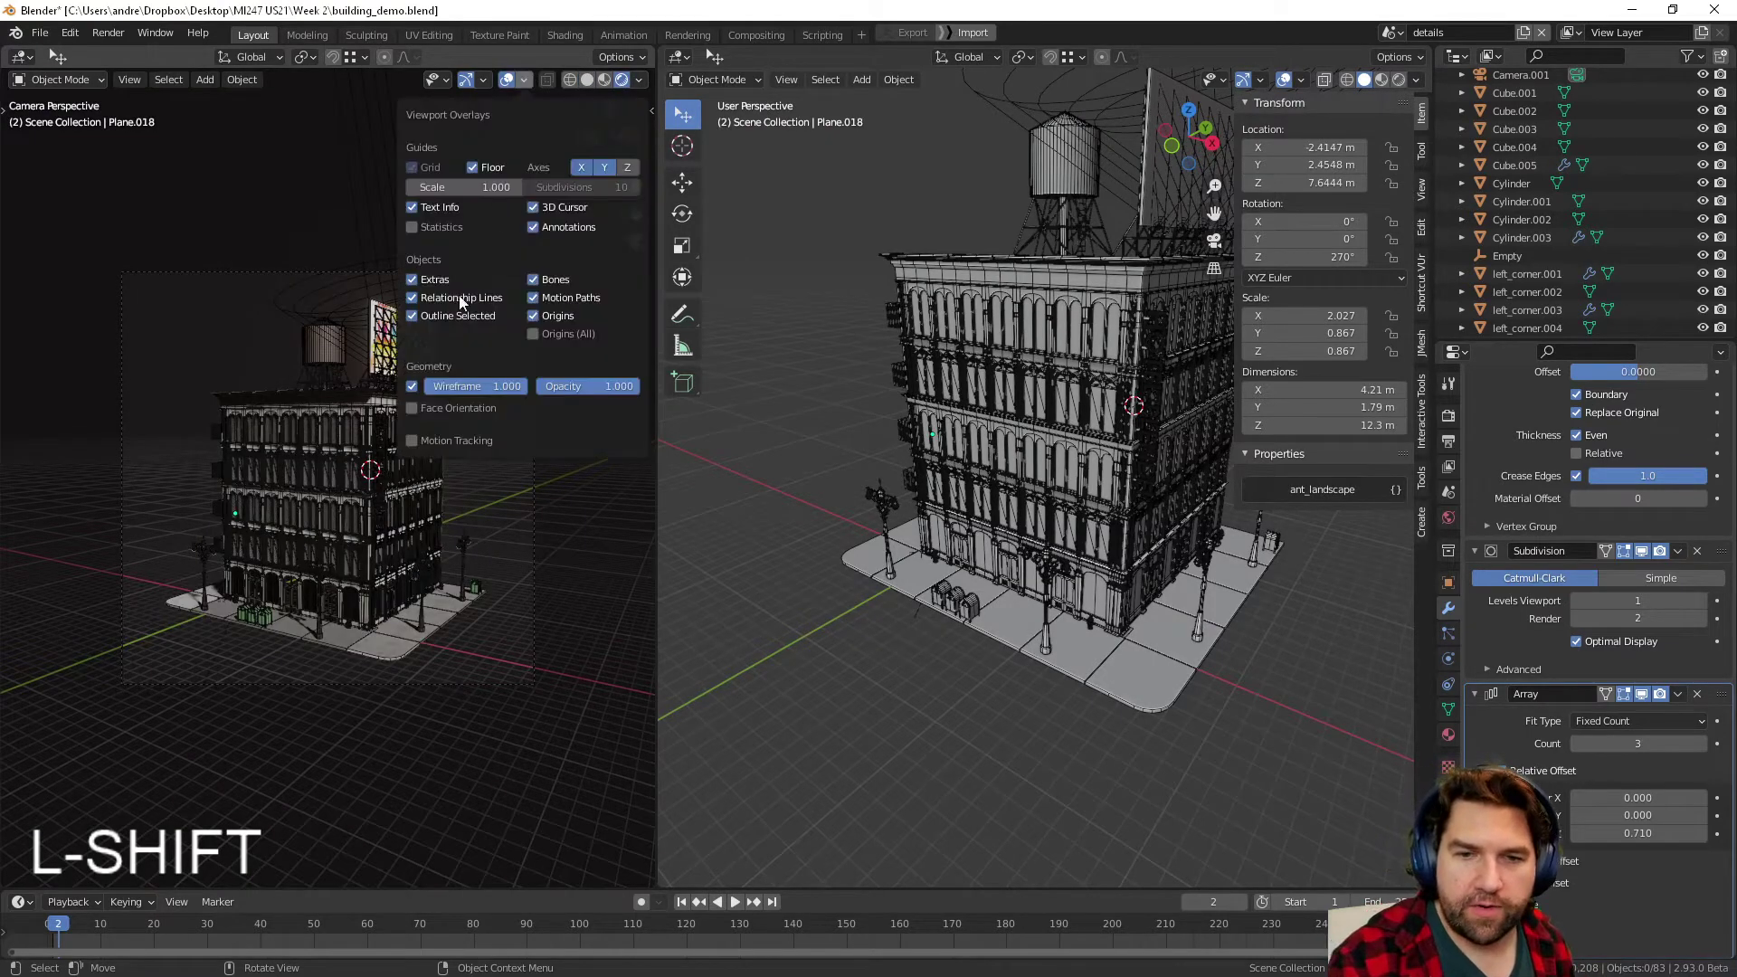
click(412, 388)
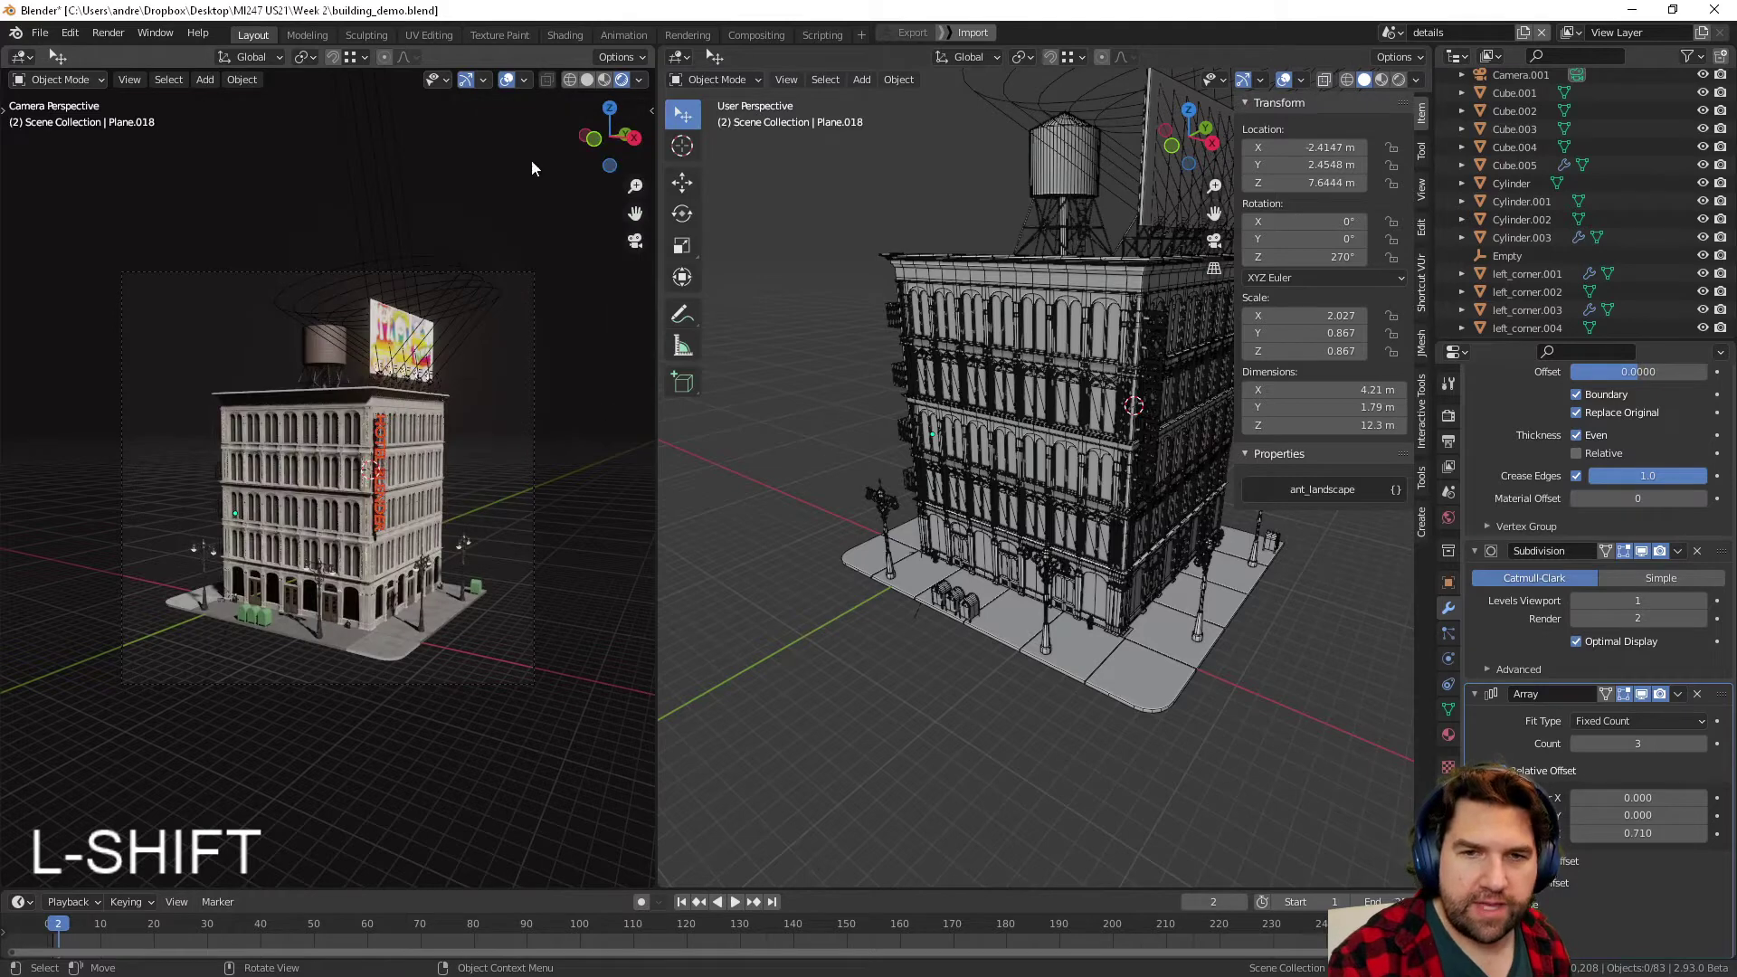
click(508, 80)
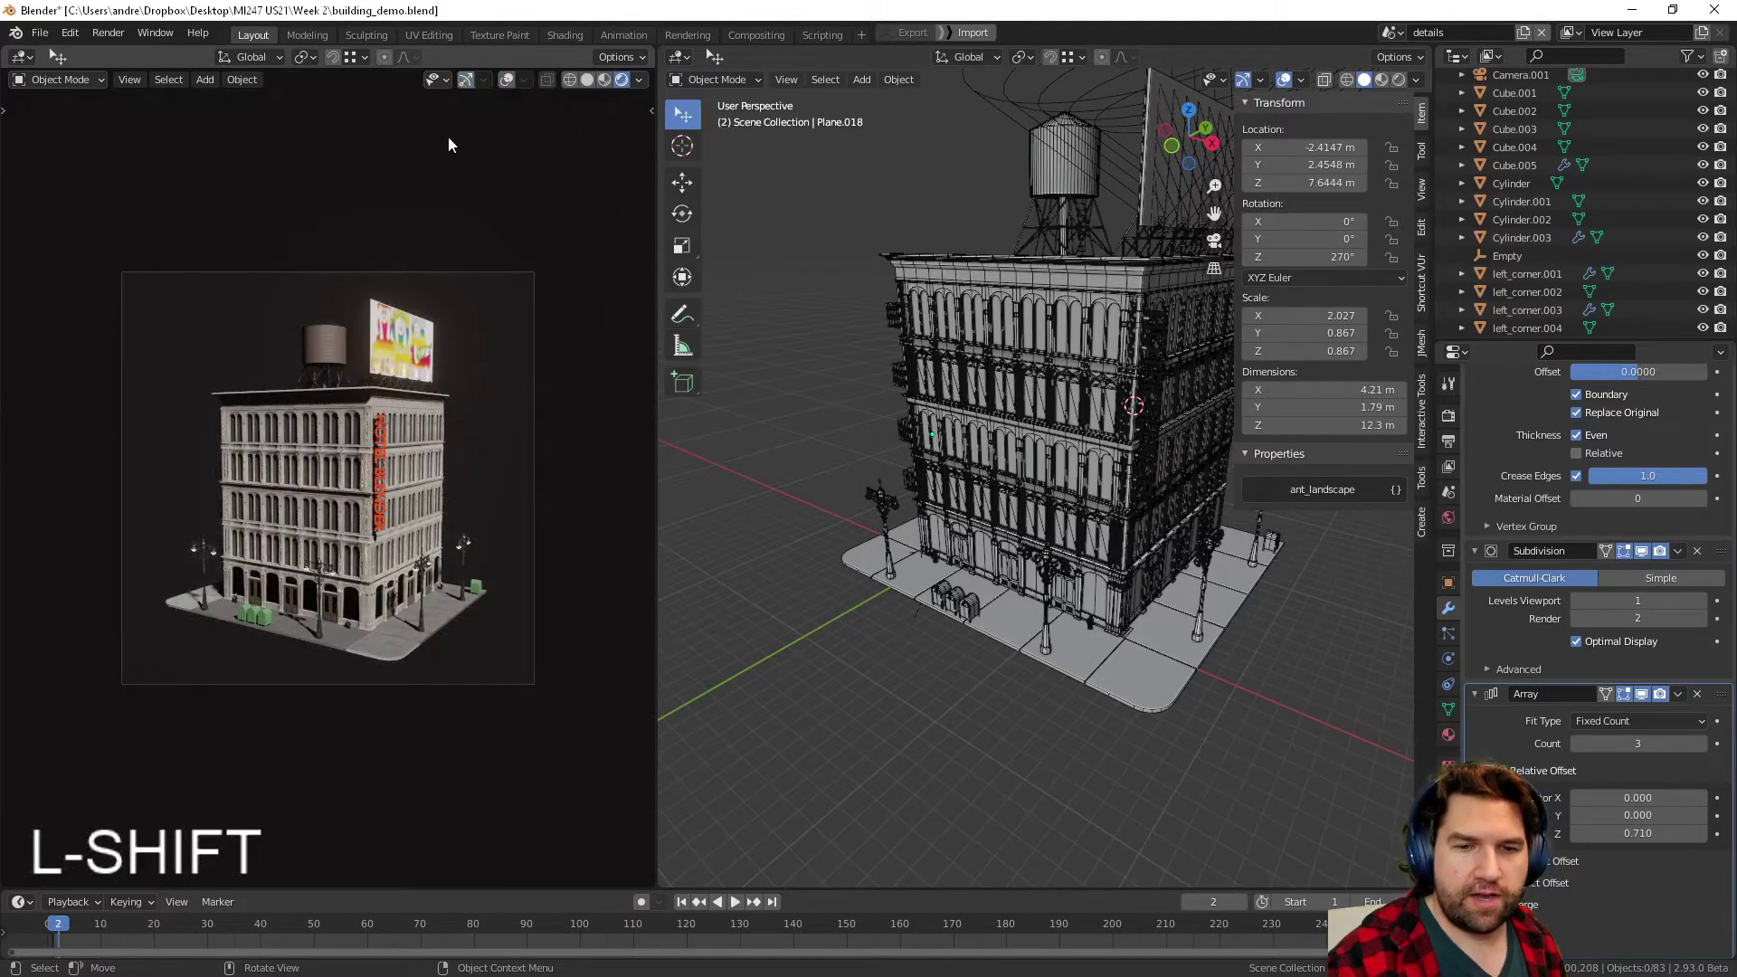
scroll(398, 590, up, 2)
- Find and select the Sun light in the scene's object list
middle_drag(864, 729, 950, 629)
middle_drag(1213, 680, 1224, 514)
scroll(1538, 228, down, 10)
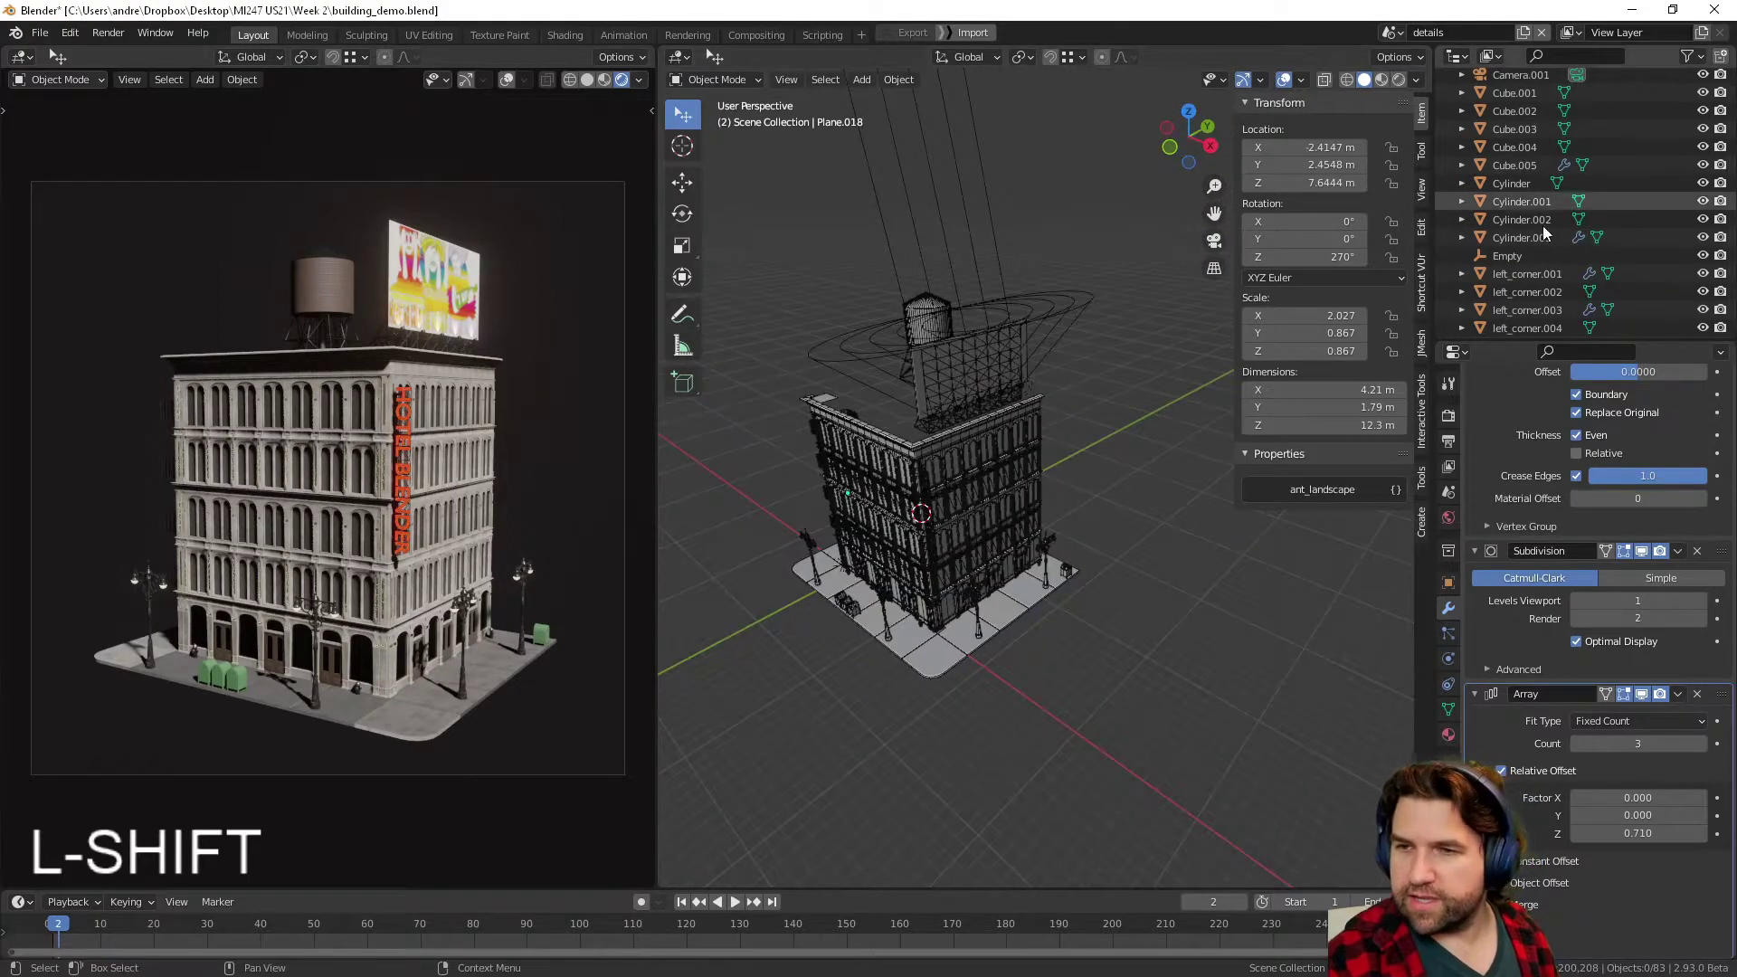
scroll(1531, 237, up, 10)
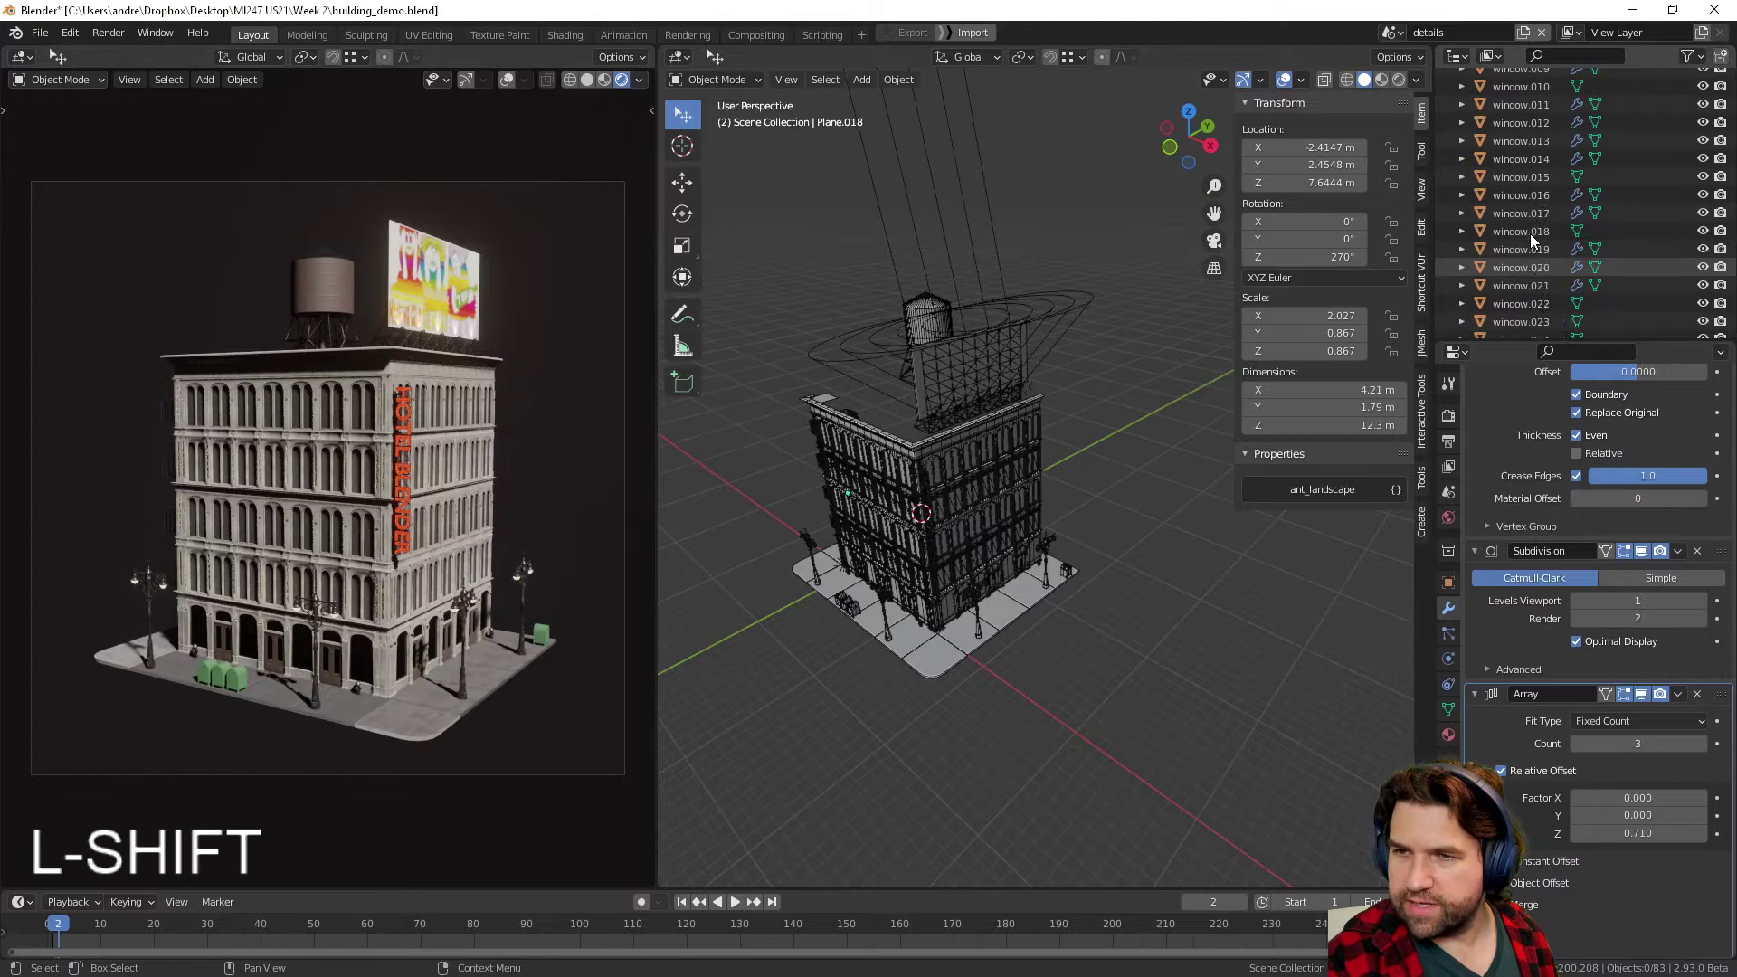
scroll(1533, 238, up, 2)
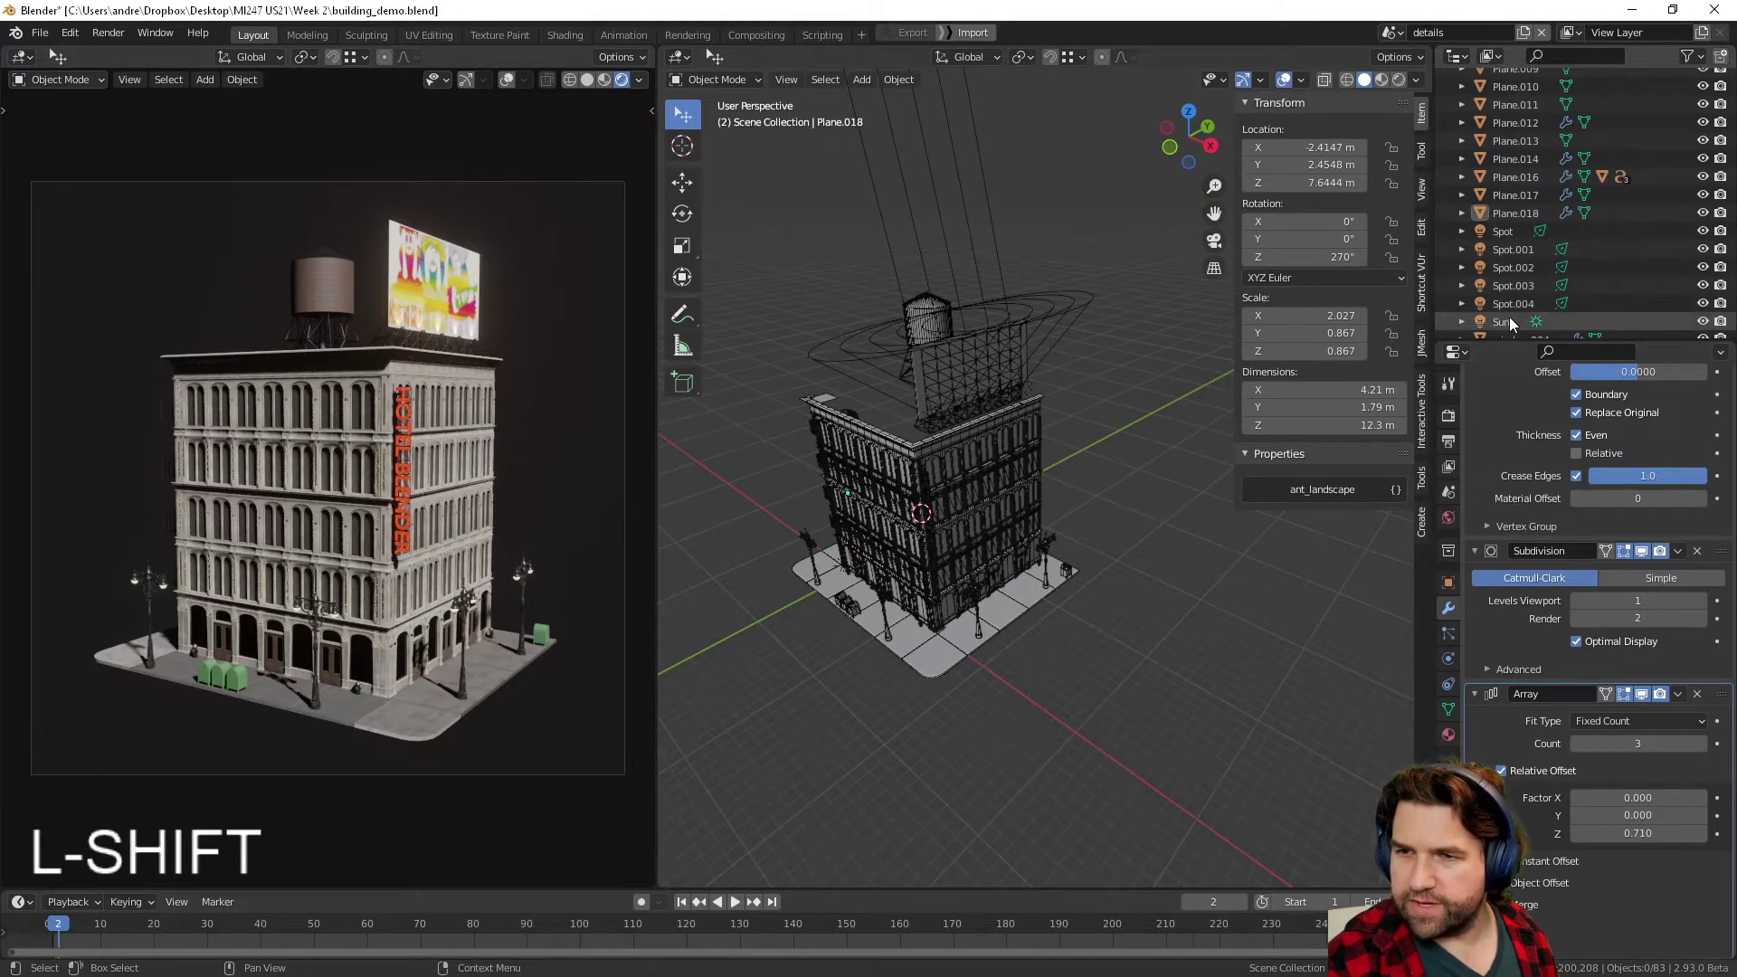
click(1502, 321)
- Try to re-aim the Sun light by its direction handle and undo the change
middle_drag(995, 554, 1095, 502)
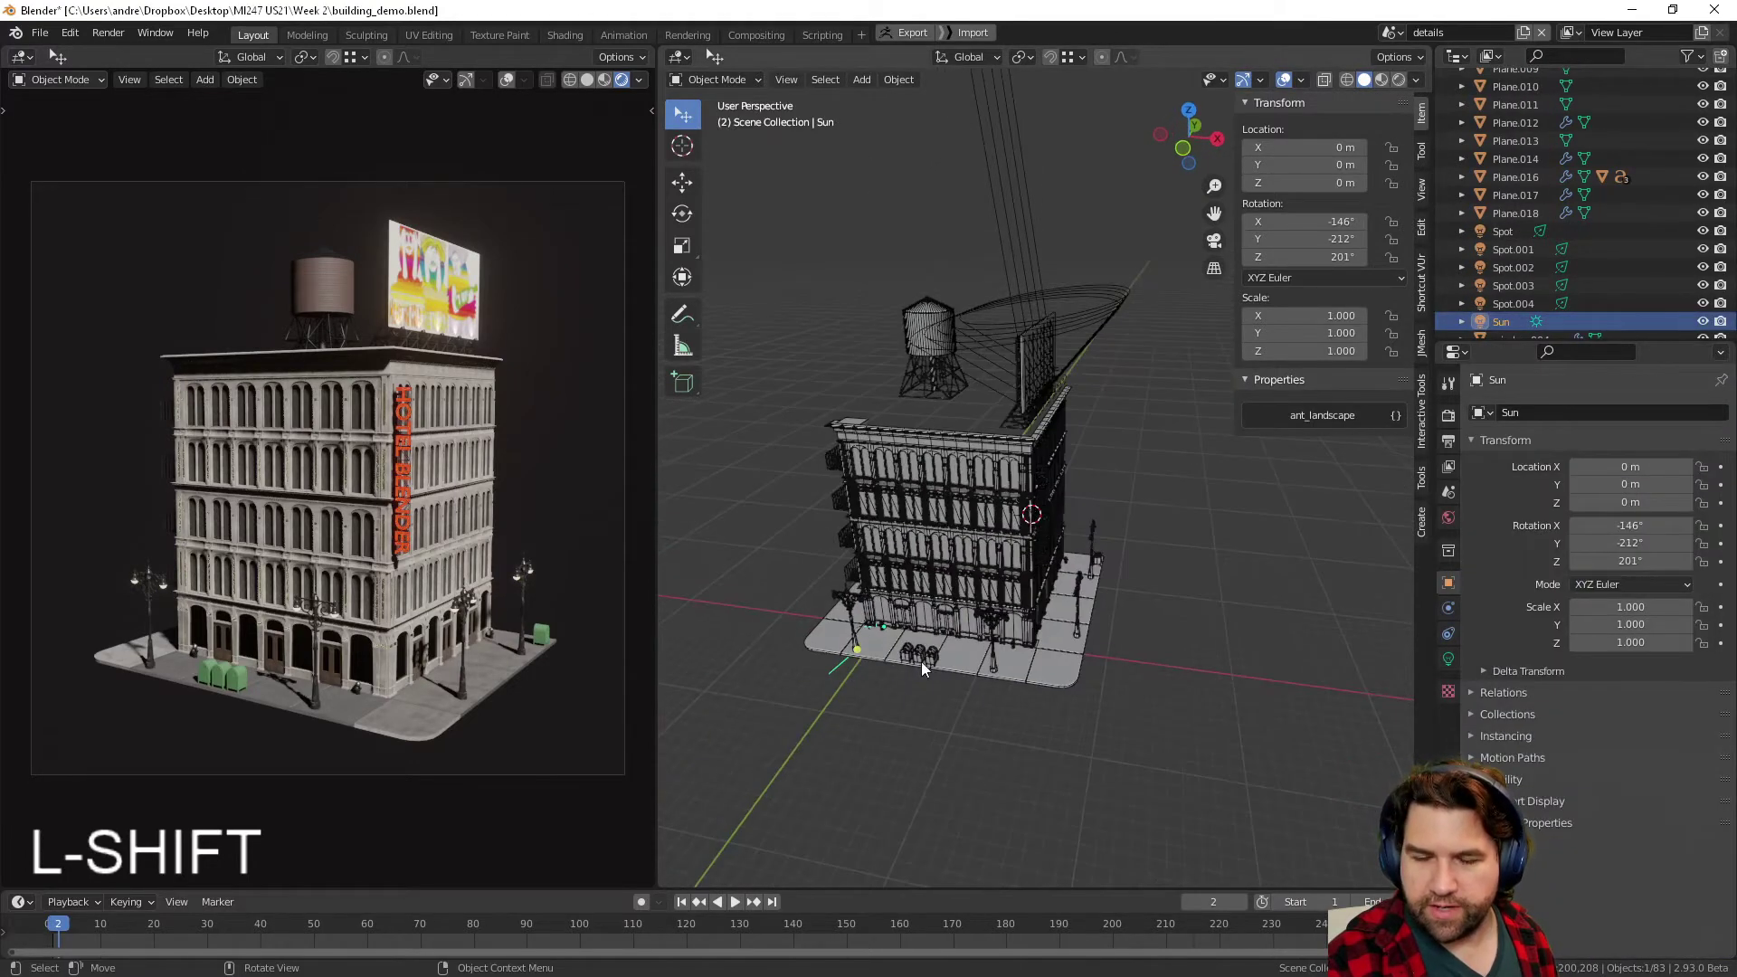
scroll(921, 661, up, 6)
mouse_move(973, 628)
mouse_down()
mouse_move(989, 642)
mouse_move(953, 637)
mouse_move(977, 613)
mouse_move(995, 622)
mouse_up()
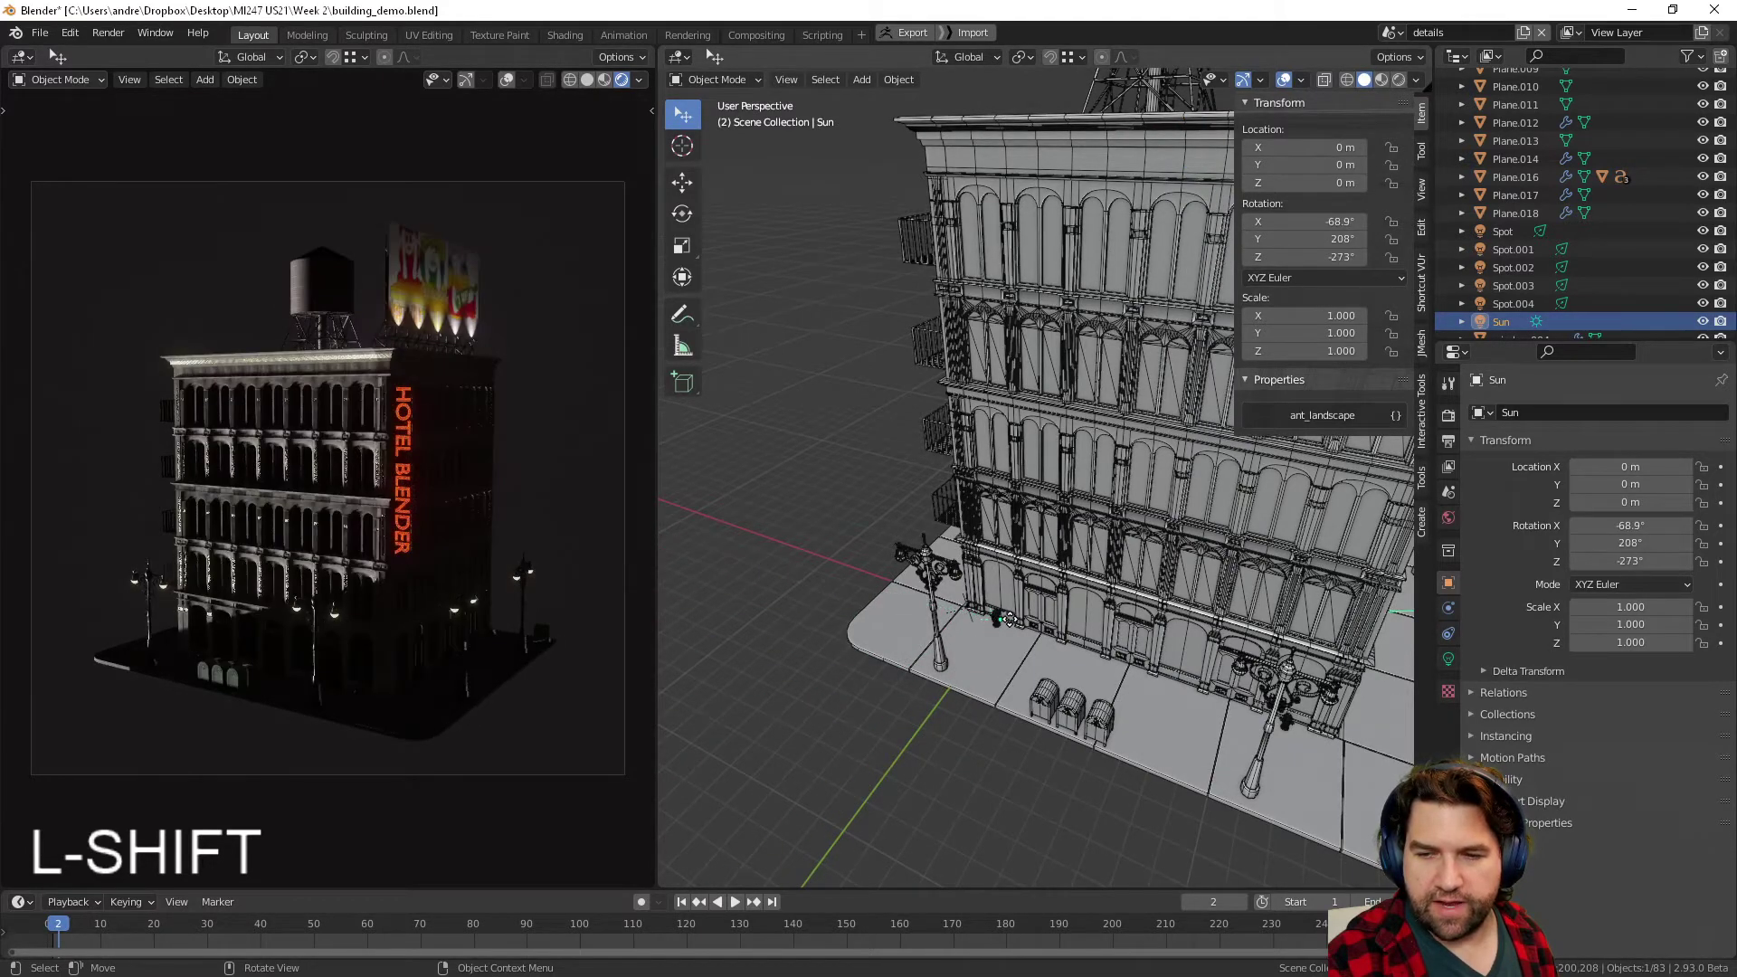
key(ctrl+z)
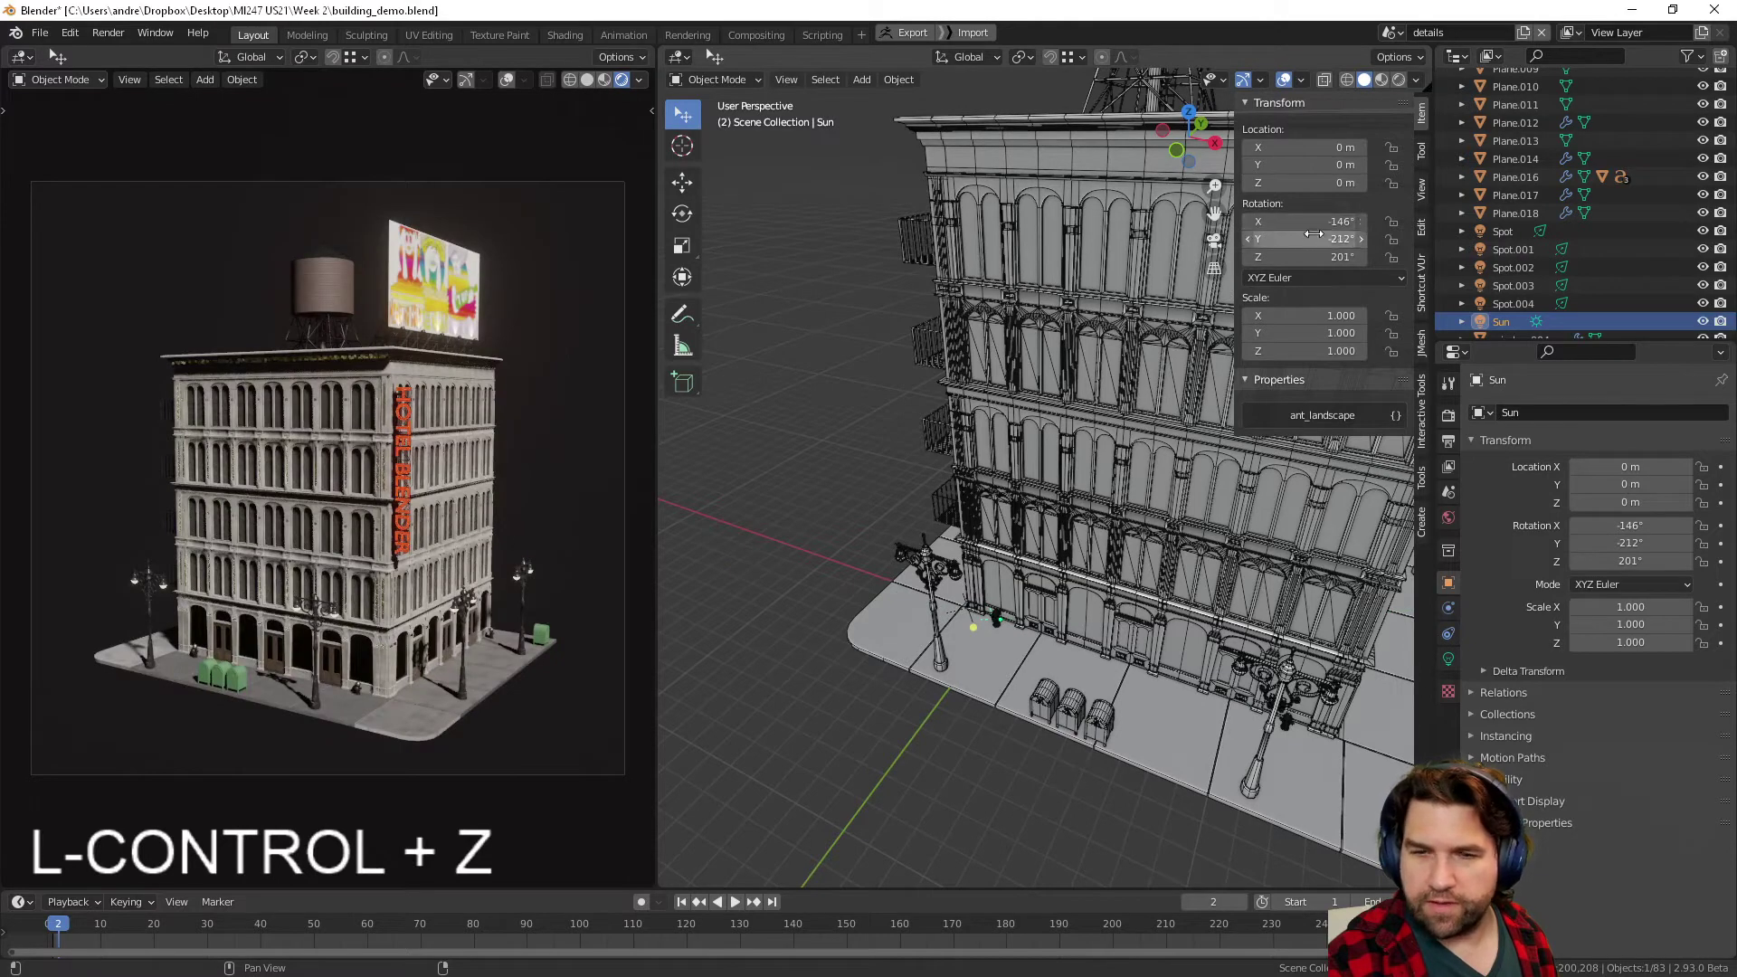
- Set the Sun light's Z rotation to 207°
drag(1308, 255, 1321, 256)
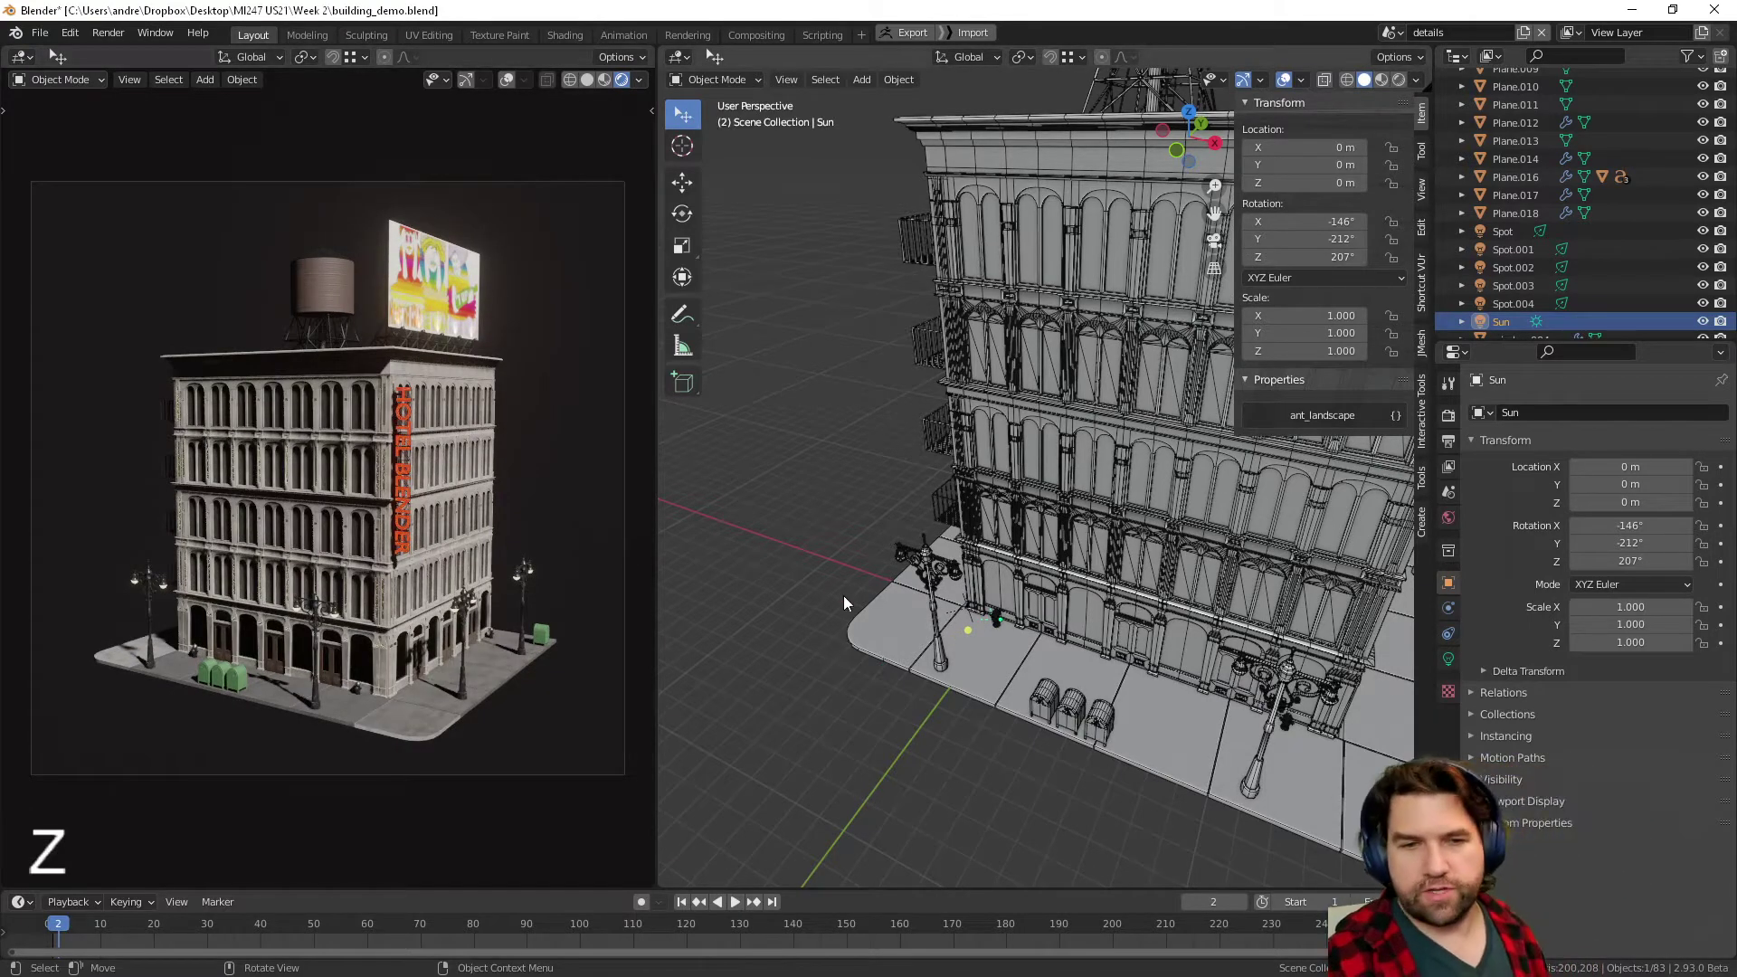
shift+click(945, 598)
- Select the lattice frame behind the rooftop billboard and inspect its modifiers and its base mesh in Edit Mode
shift+middle_drag(1176, 561, 986, 625)
scroll(986, 625, down, 4)
shift+middle_drag(1165, 532, 1131, 504)
scroll(1077, 454, up, 3)
click(1027, 360)
middle_drag(1027, 360, 984, 501)
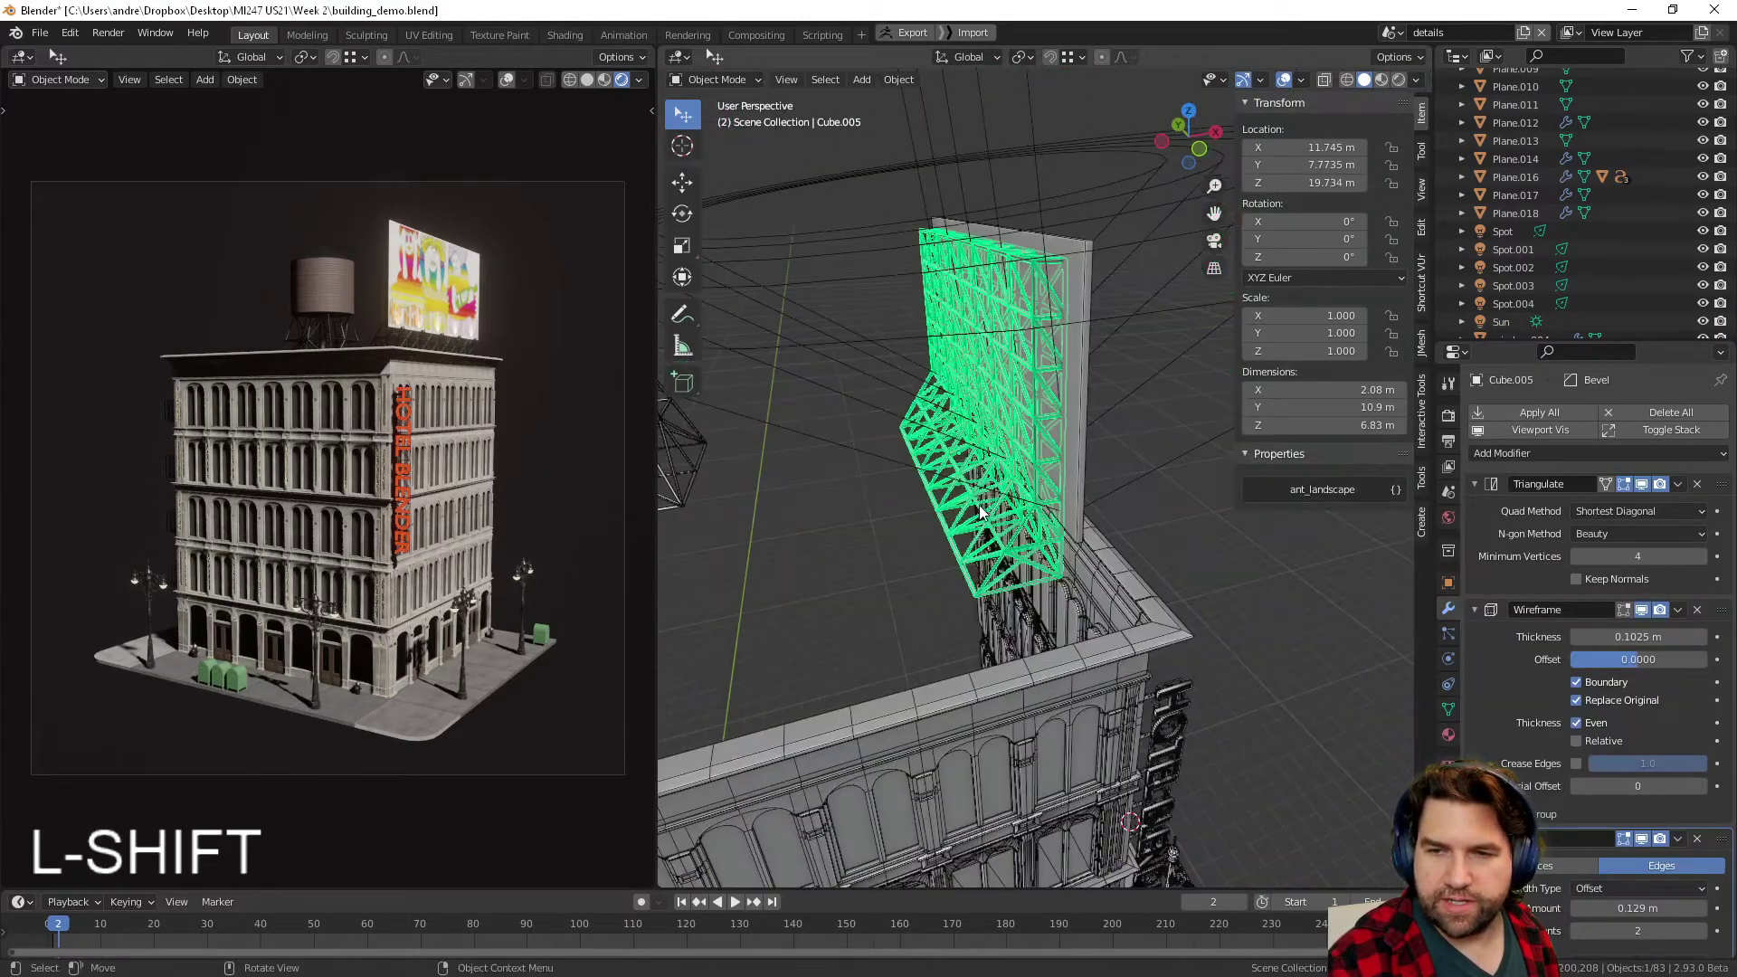
key(Tab)
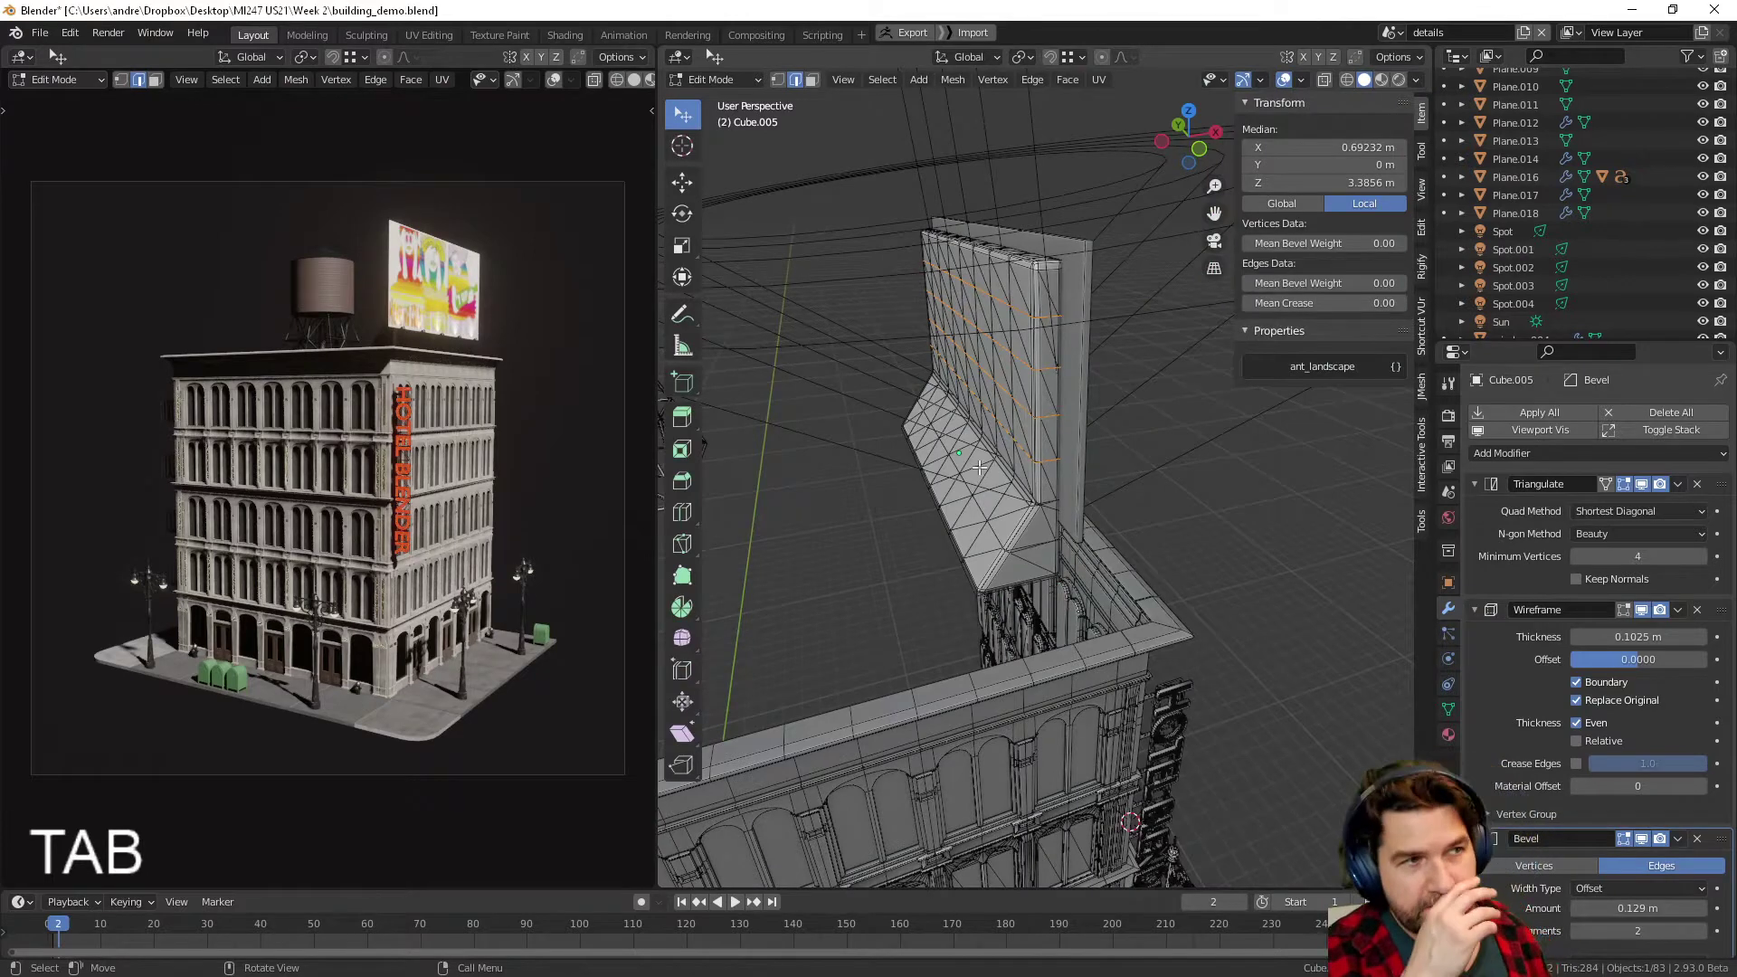
key(Tab)
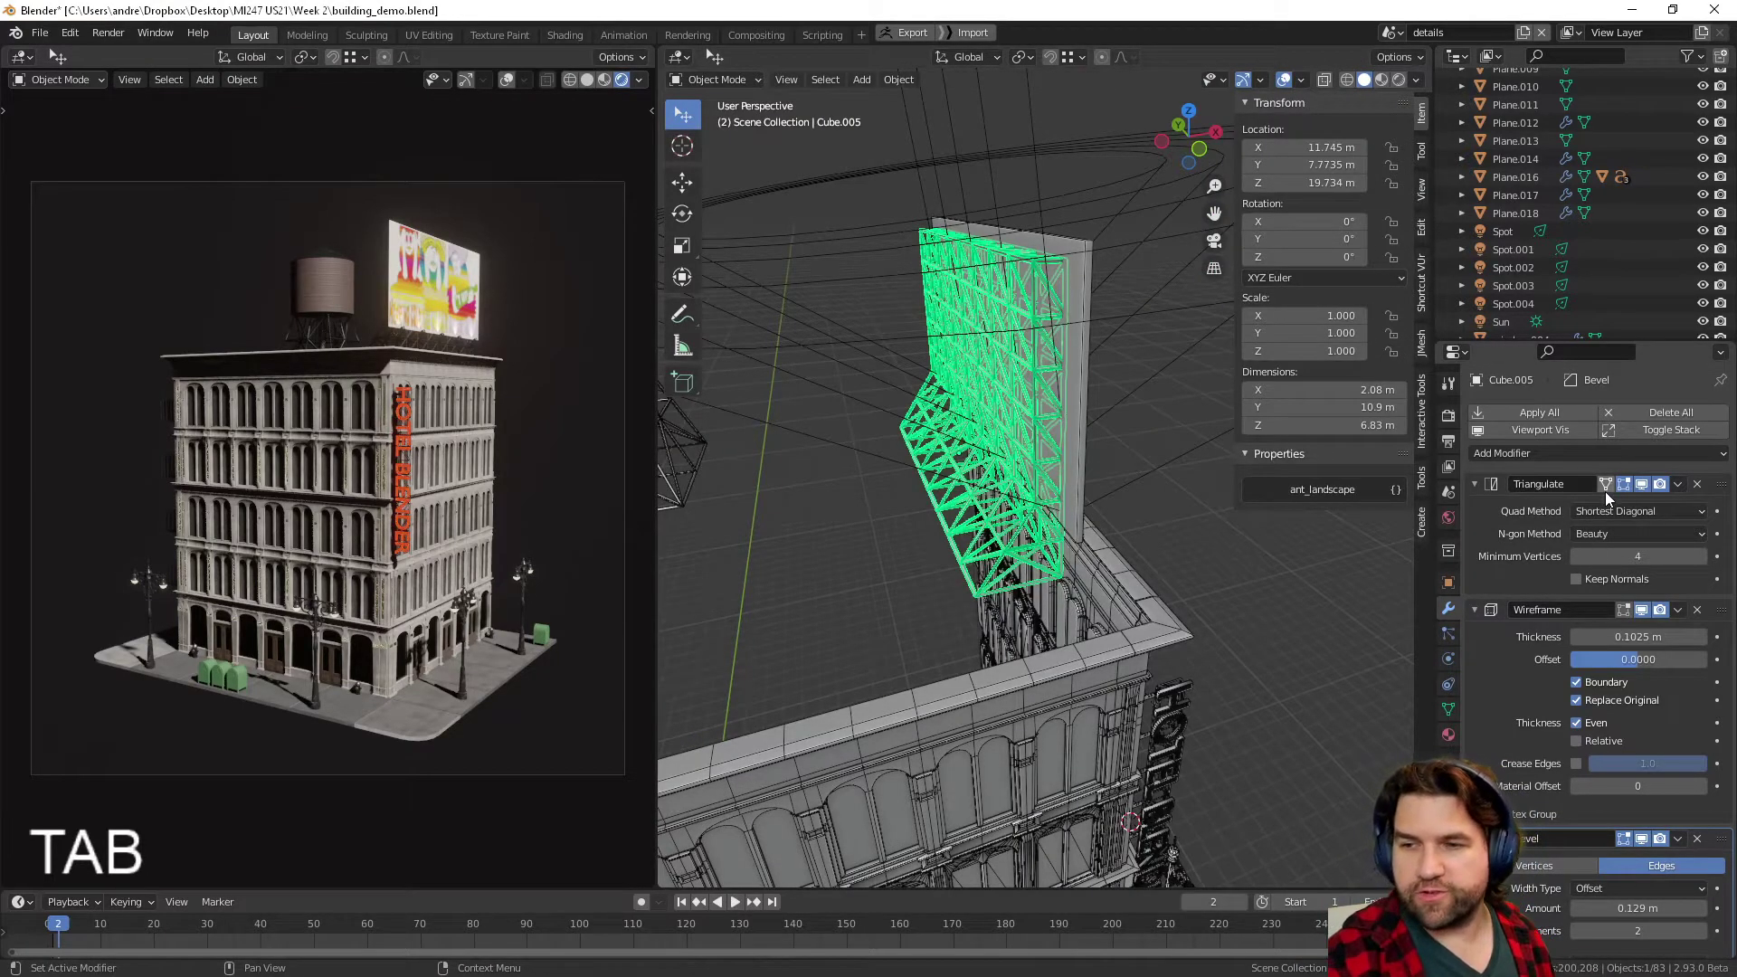
- Examine the rooftop billboard's support frame and neighbouring parts up close
scroll(917, 541, down, 3)
shift+middle_drag(918, 542, 1020, 536)
click(940, 426)
click(921, 362)
middle_drag(968, 449, 880, 438)
scroll(992, 513, up, 6)
scroll(1030, 540, down, 8)
scroll(899, 482, up, 4)
click(882, 438)
scroll(883, 436, down, 6)
click(880, 438)
click(899, 537)
- Select the lattice frame of the vertical hotel sign and inspect its modifiers and base mesh in Edit Mode
scroll(898, 538, down, 7)
middle_drag(951, 598, 982, 529)
click(1164, 552)
middle_drag(1163, 552, 1099, 548)
scroll(1162, 516, up, 7)
scroll(1068, 557, down, 5)
shift+middle_drag(998, 579, 772, 517)
scroll(883, 556, up, 4)
click(701, 518)
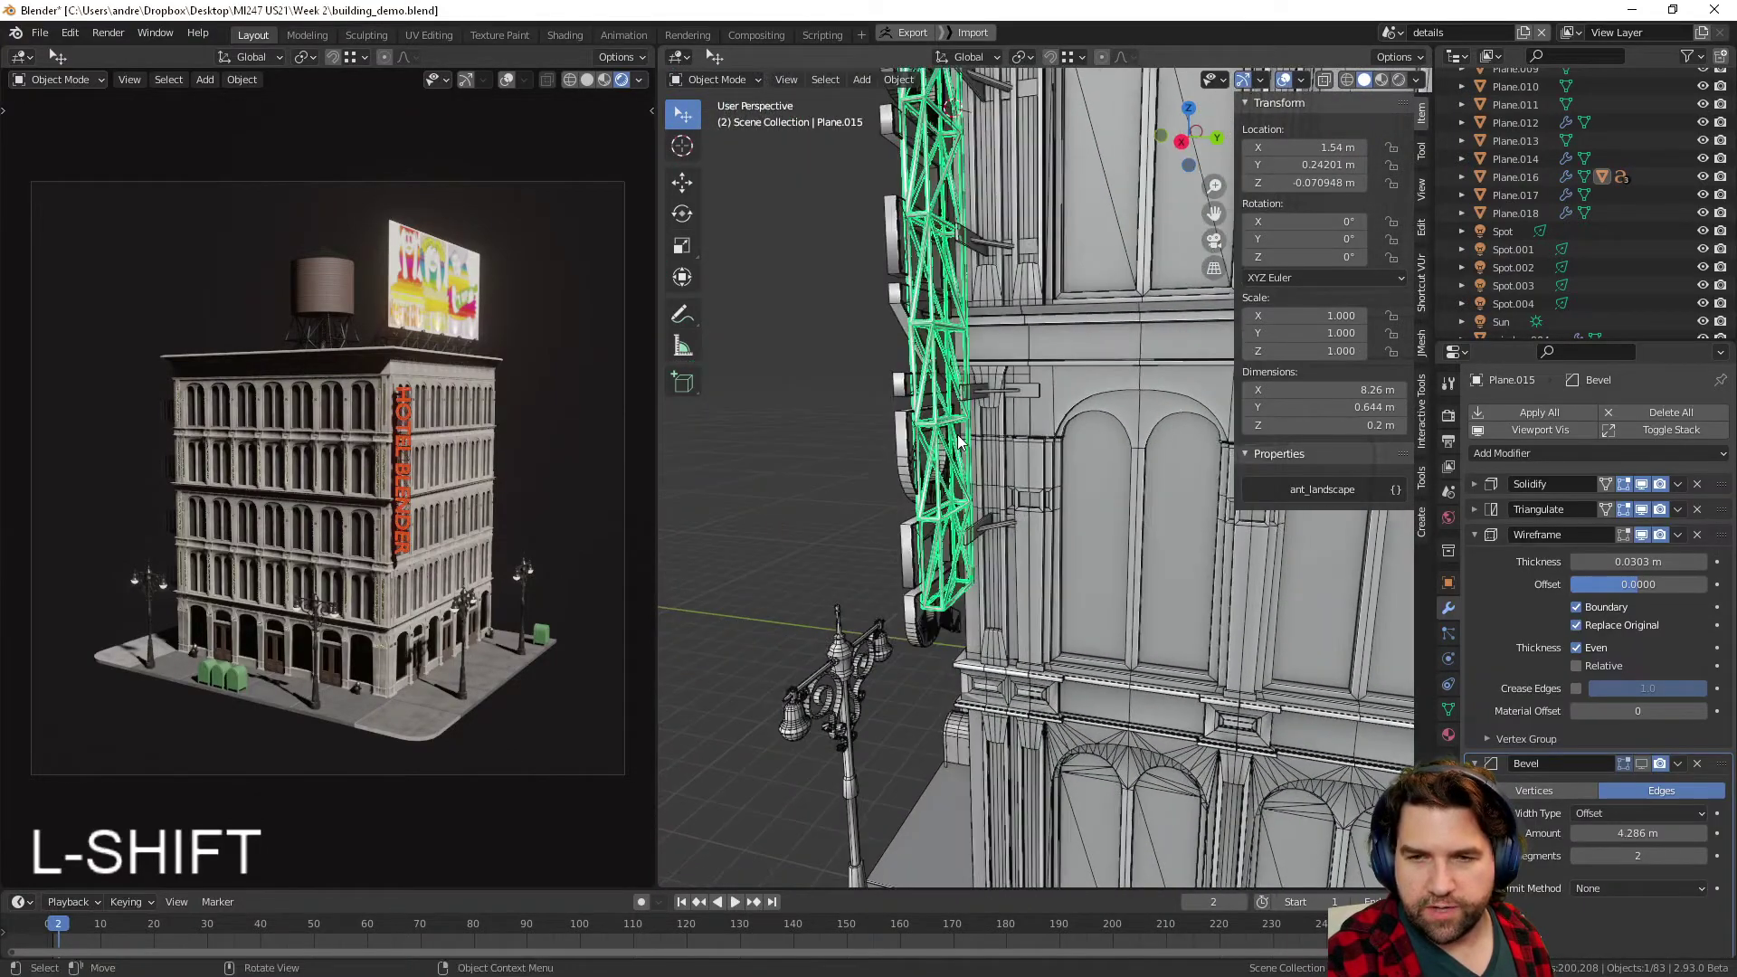
key(Tab)
key(Tab)
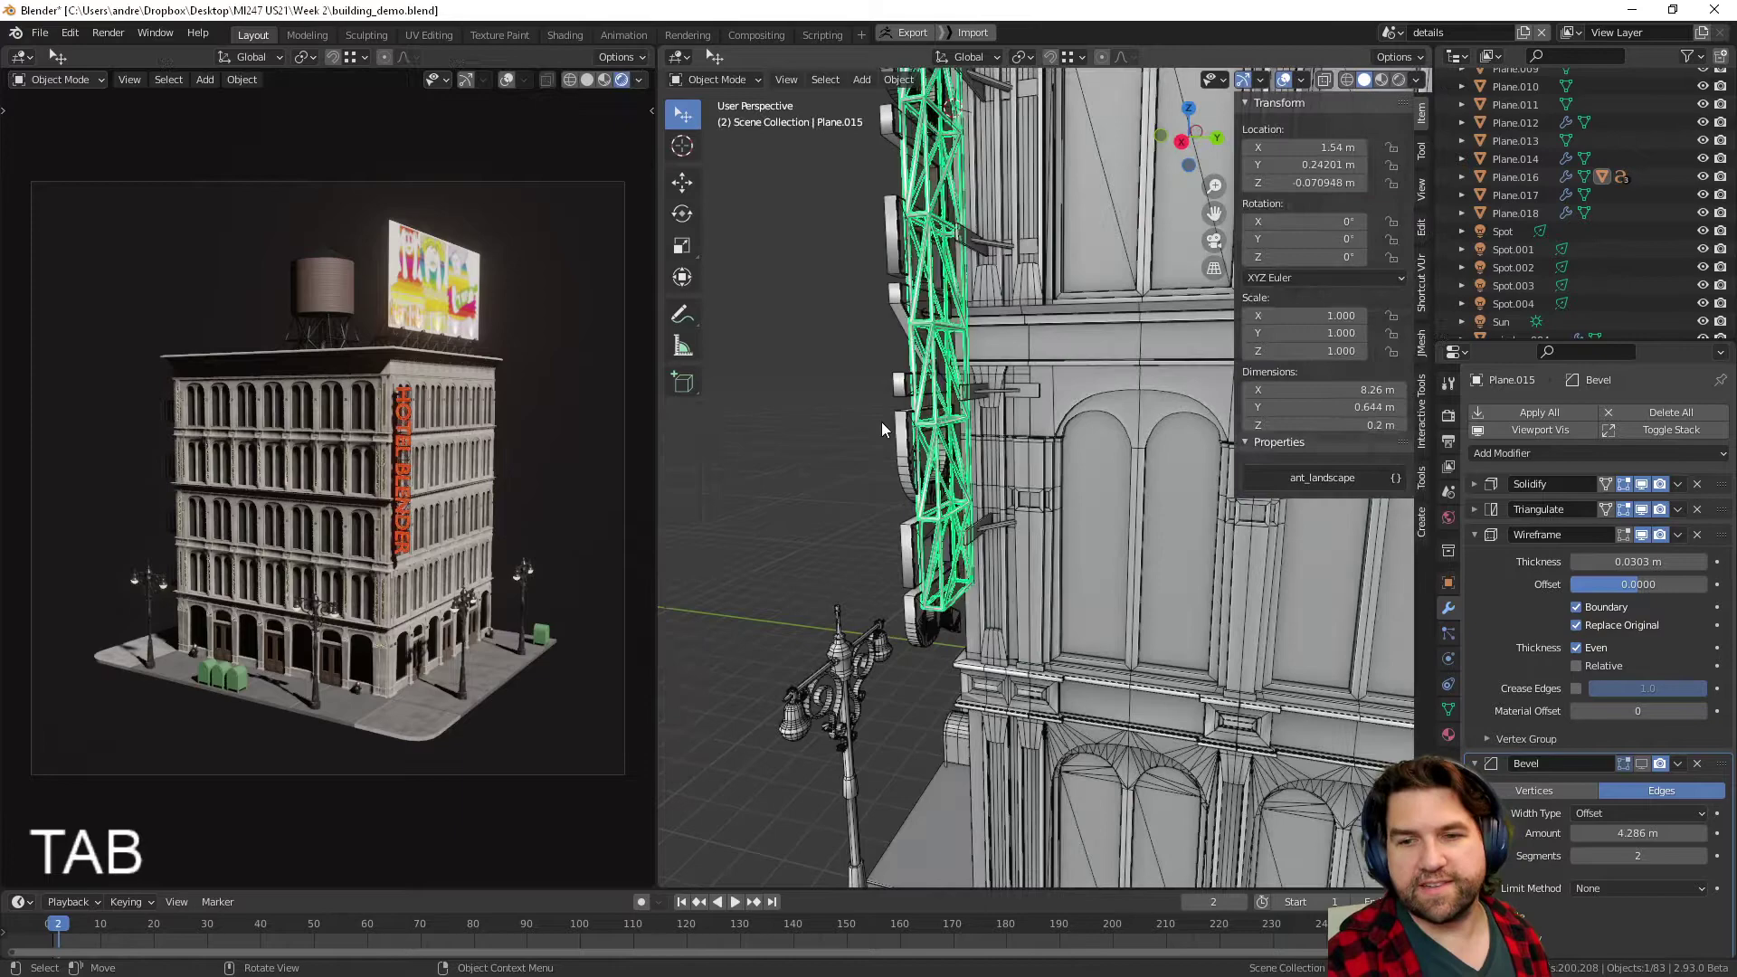
- Select the row of sidewalk slabs beside the building to inspect its Array modifier
scroll(950, 480, down, 6)
shift+middle_drag(950, 479, 1205, 697)
scroll(1059, 626, up, 4)
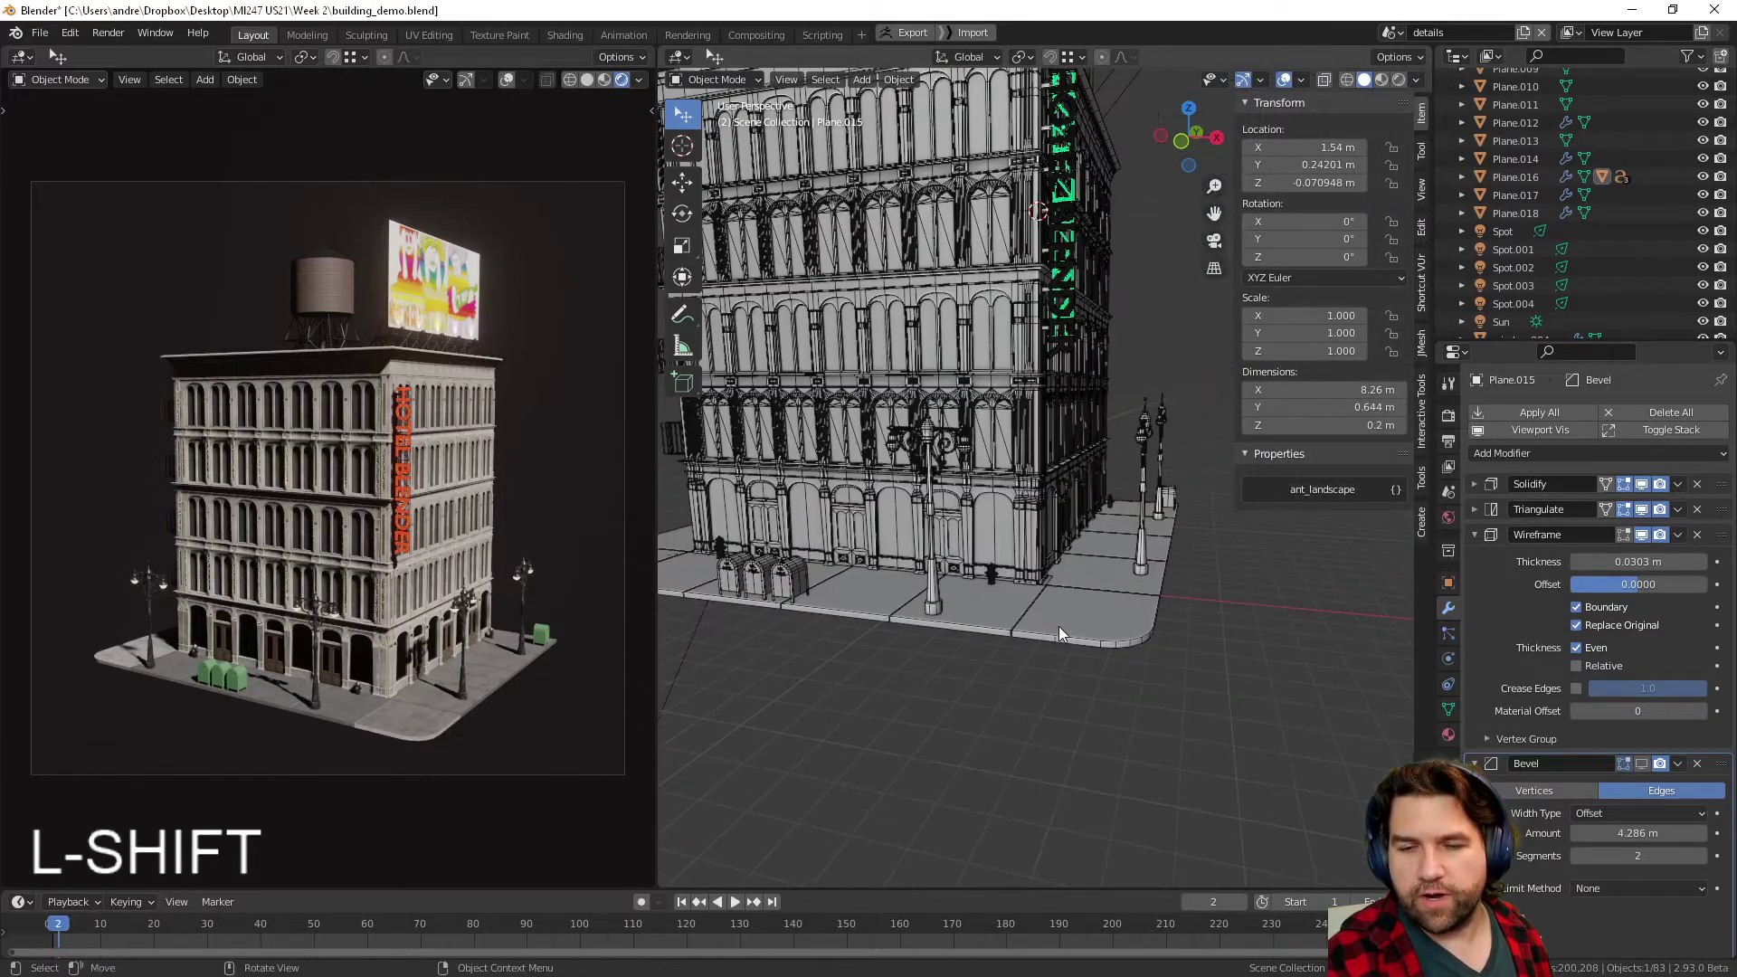
shift+middle_drag(1059, 626, 1104, 604)
middle_drag(1224, 569, 1216, 574)
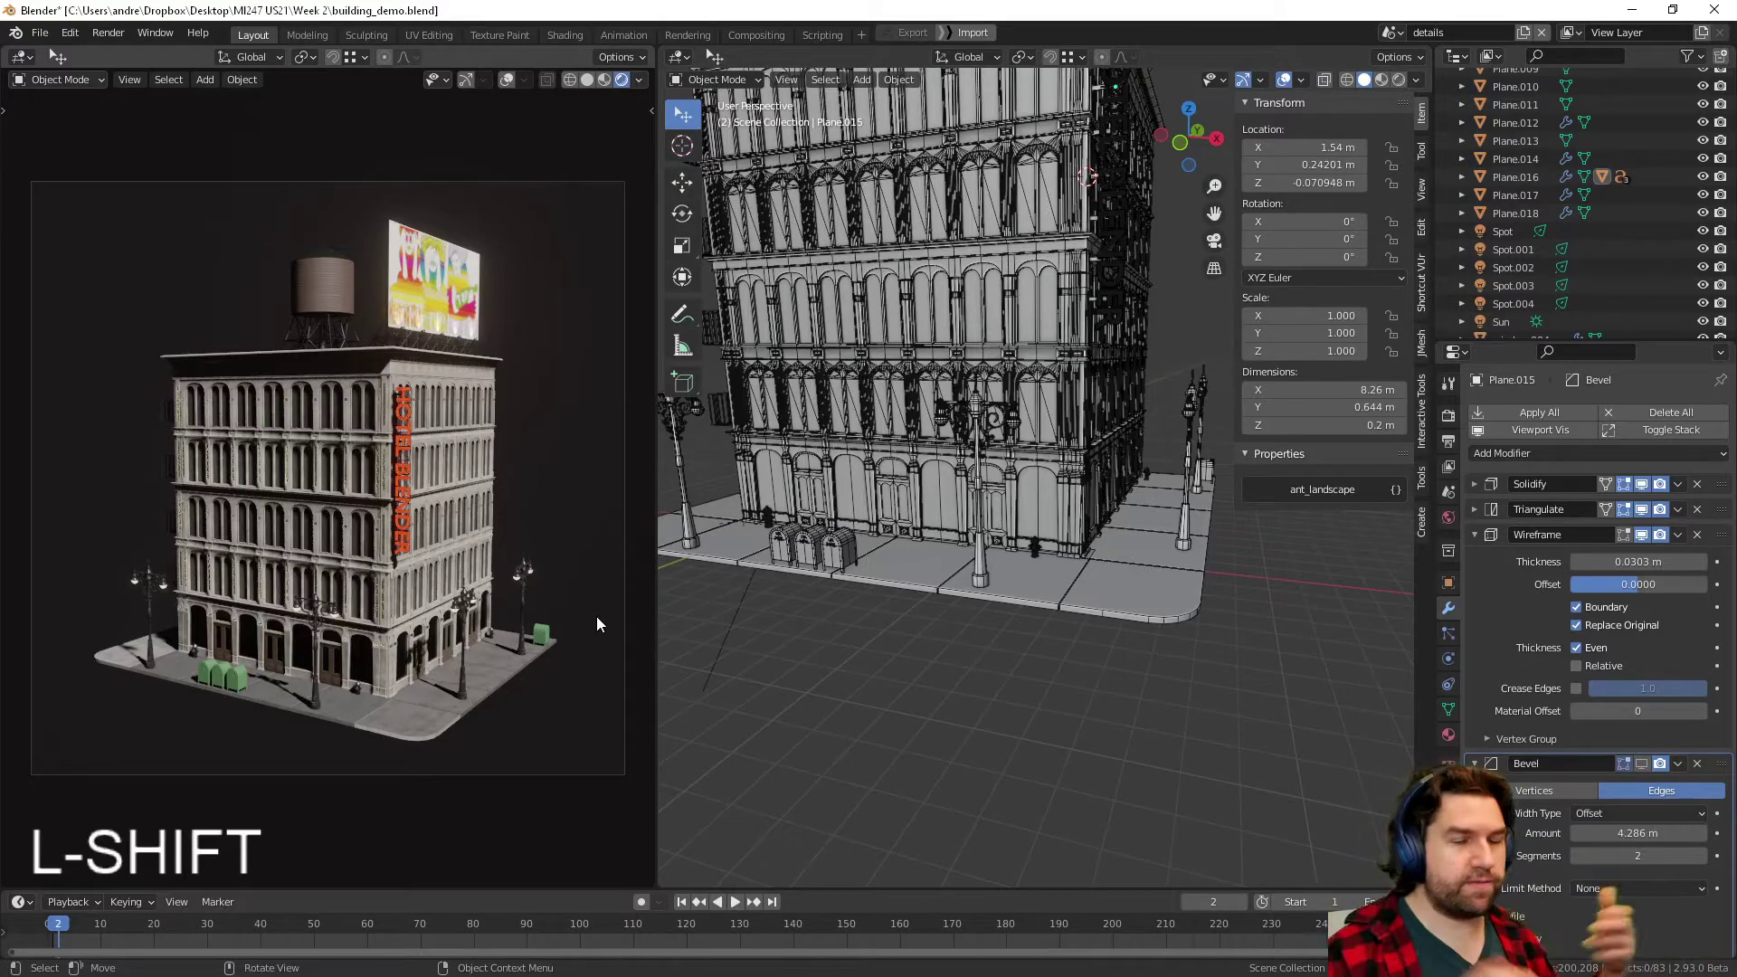
click(1154, 546)
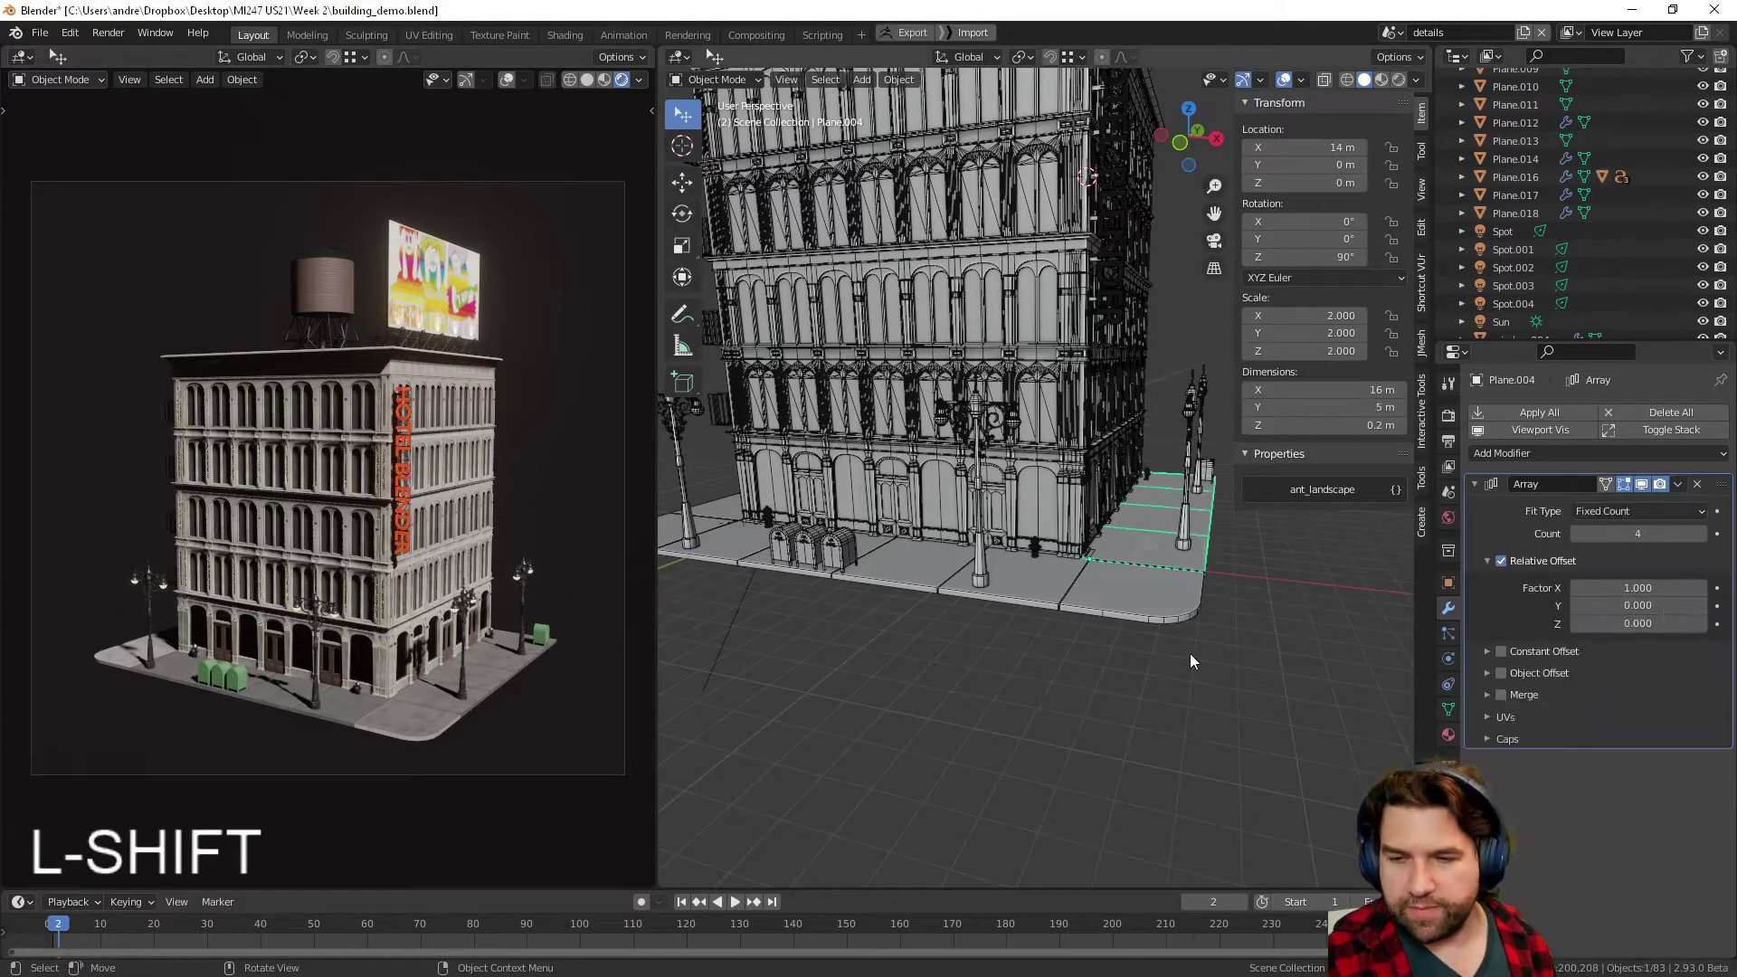
- Inspect the rounded corner slab of the sidewalk and clear the selection
scroll(1171, 642, up, 2)
middle_drag(1171, 642, 1154, 496)
click(1082, 420)
middle_drag(1082, 420, 1091, 762)
scroll(993, 449, up, 2)
click(1012, 800)
scroll(1012, 800, down, 8)
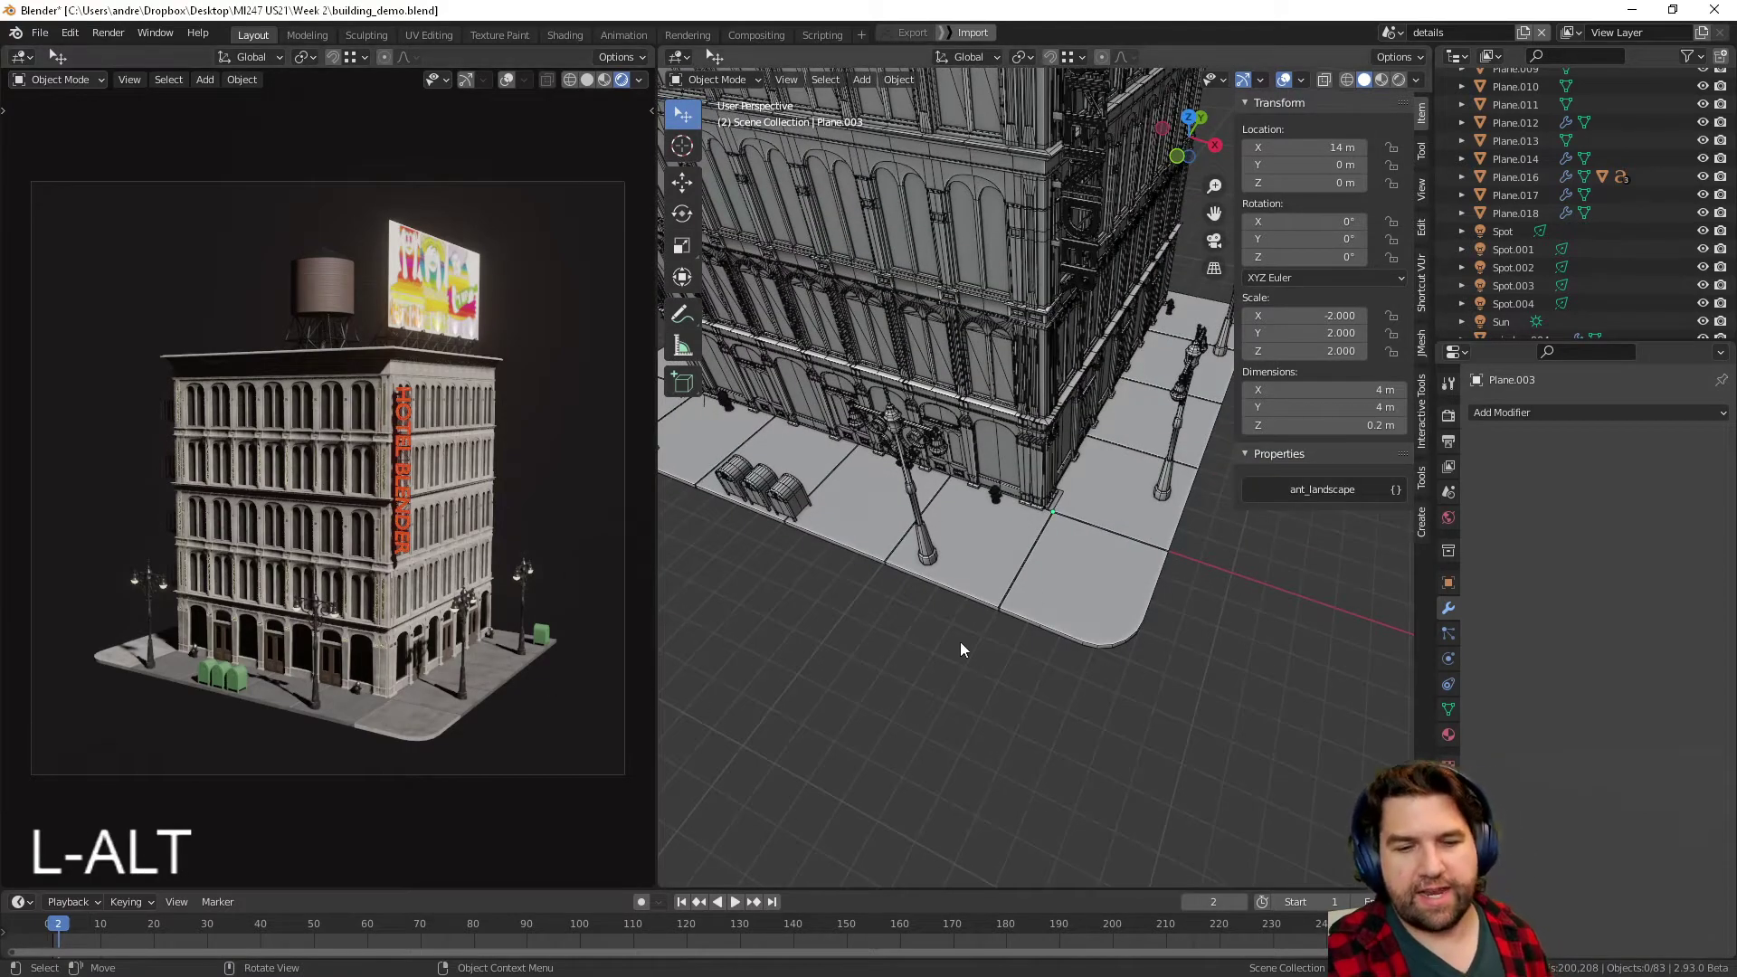
- Select the billboard poster panel on the roof, inspect its Solidify modifier and deselect it
scroll(1074, 535, up, 5)
middle_drag(1073, 535, 858, 600)
scroll(1089, 608, up, 5)
scroll(1007, 657, up, 4)
scroll(1002, 635, down, 5)
click(842, 666)
middle_drag(842, 666, 1163, 615)
scroll(1008, 604, down, 4)
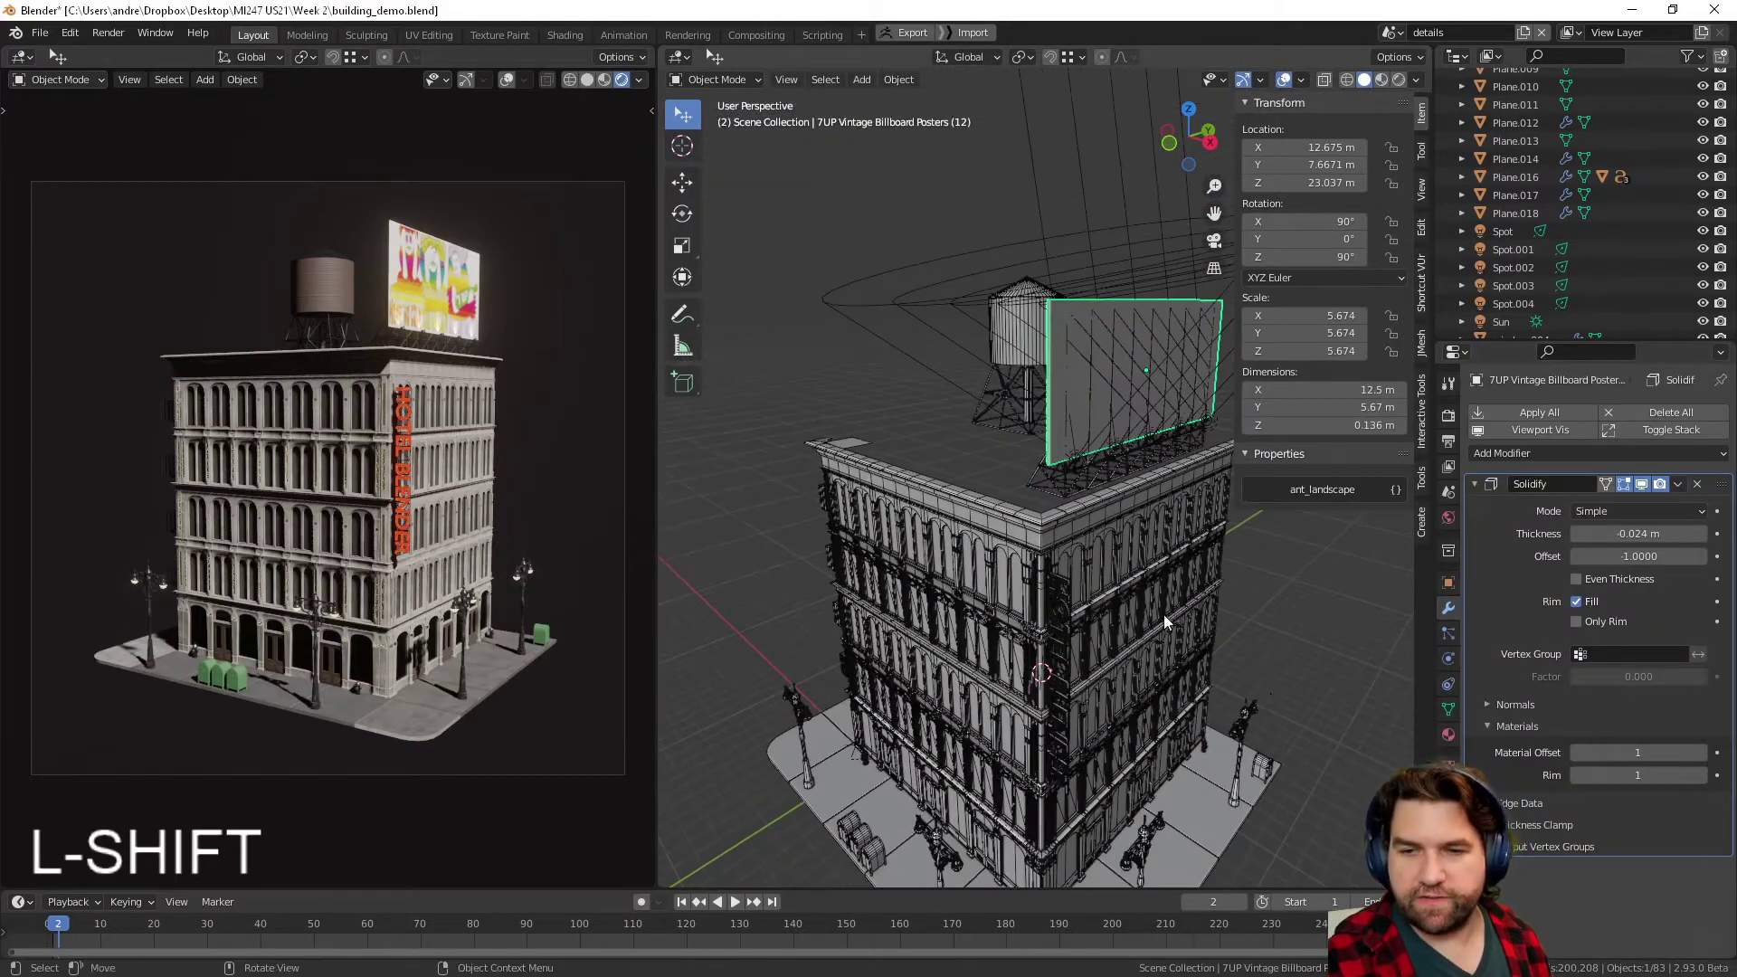
middle_drag(1240, 757, 1232, 704)
click(1233, 704)
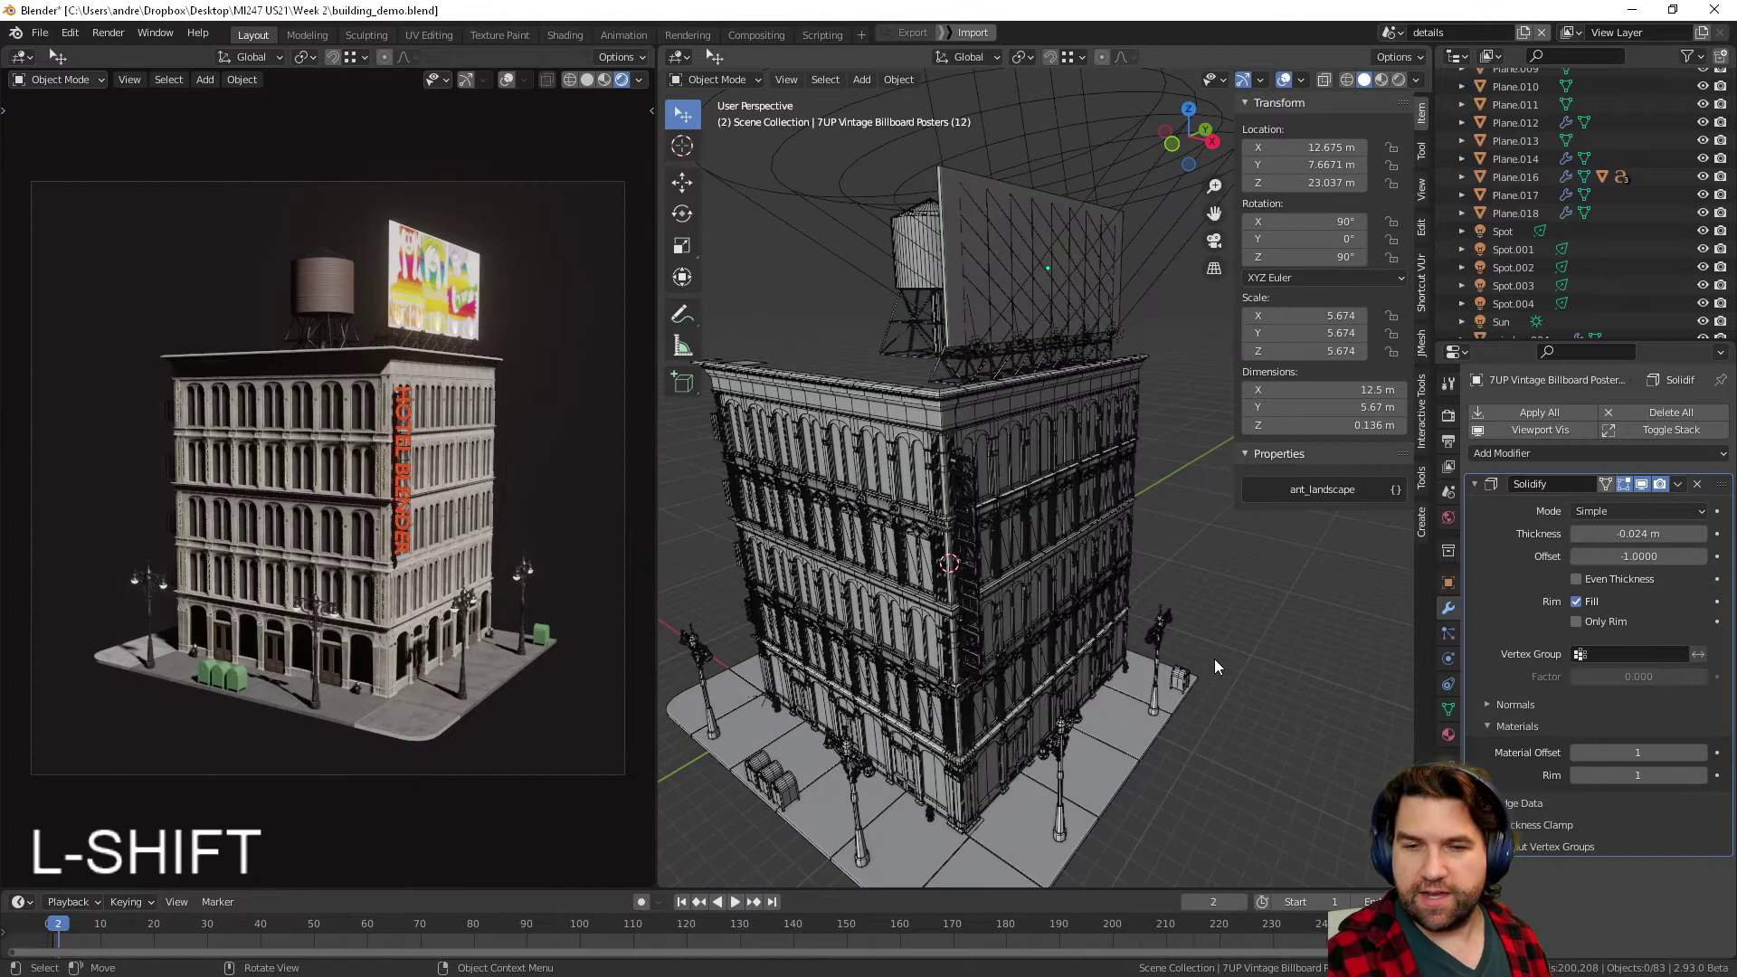
- Search the add-on preferences for "IMAGE" to check the Import Images as Planes add-on, and close the preferences
scroll(1204, 625, down, 4)
middle_drag(1155, 532, 1167, 550)
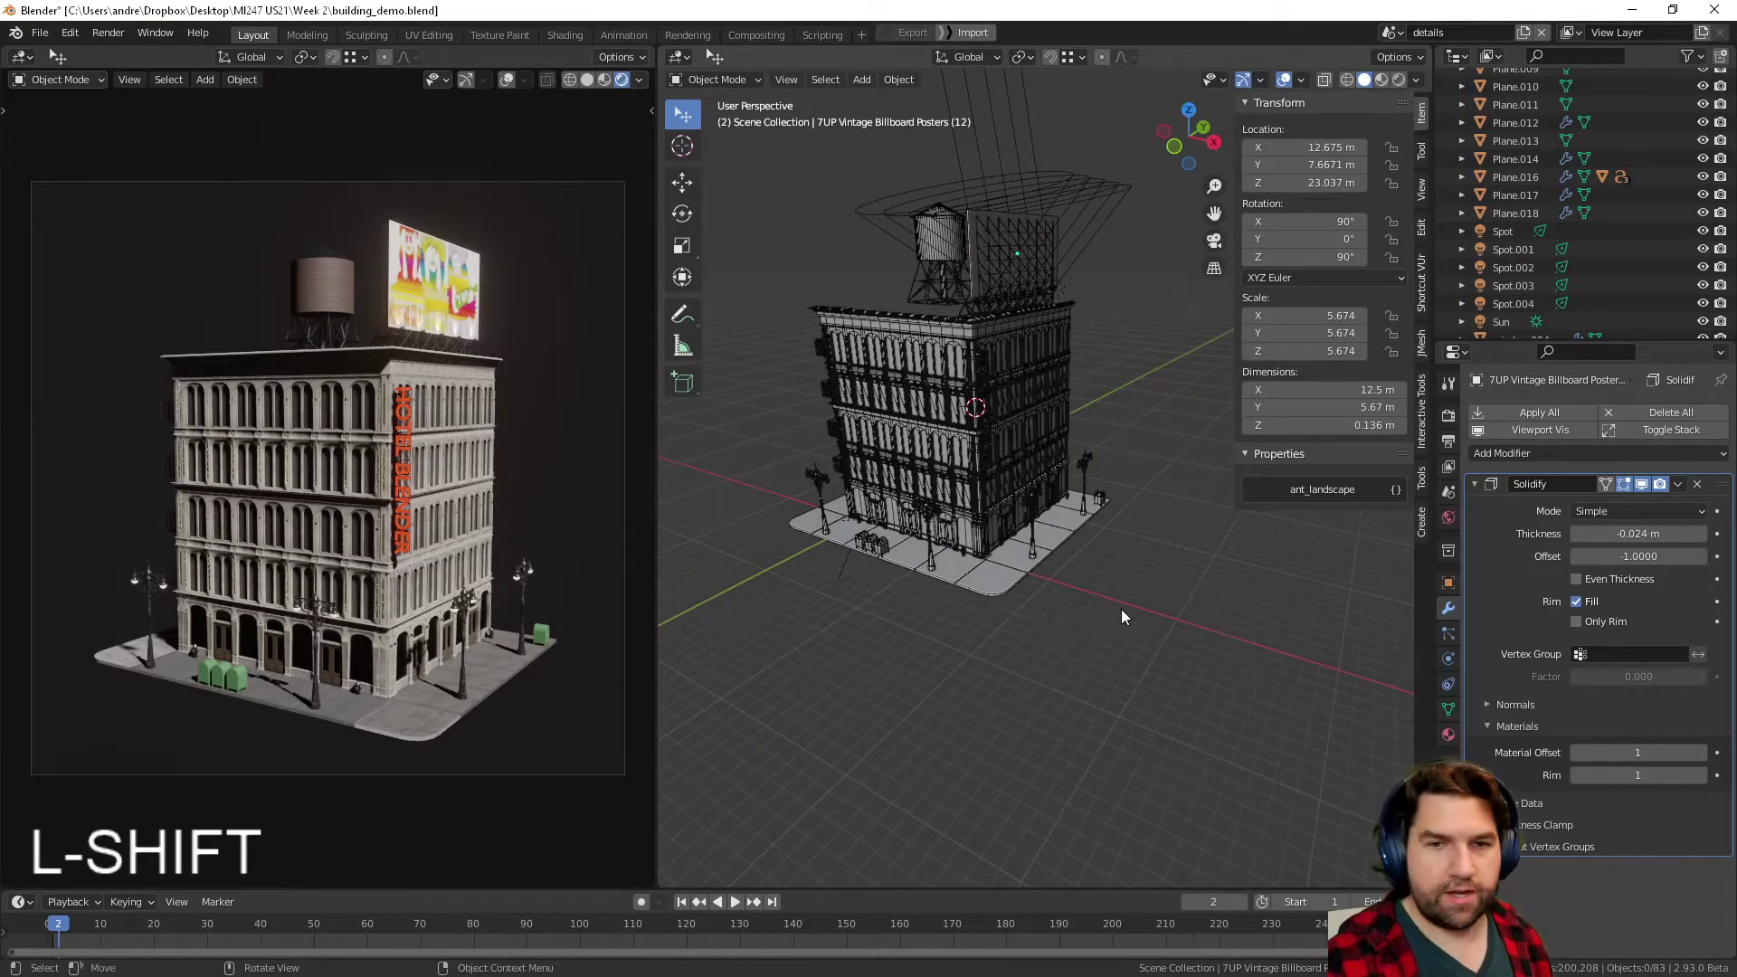
key(ctrl+alt+u)
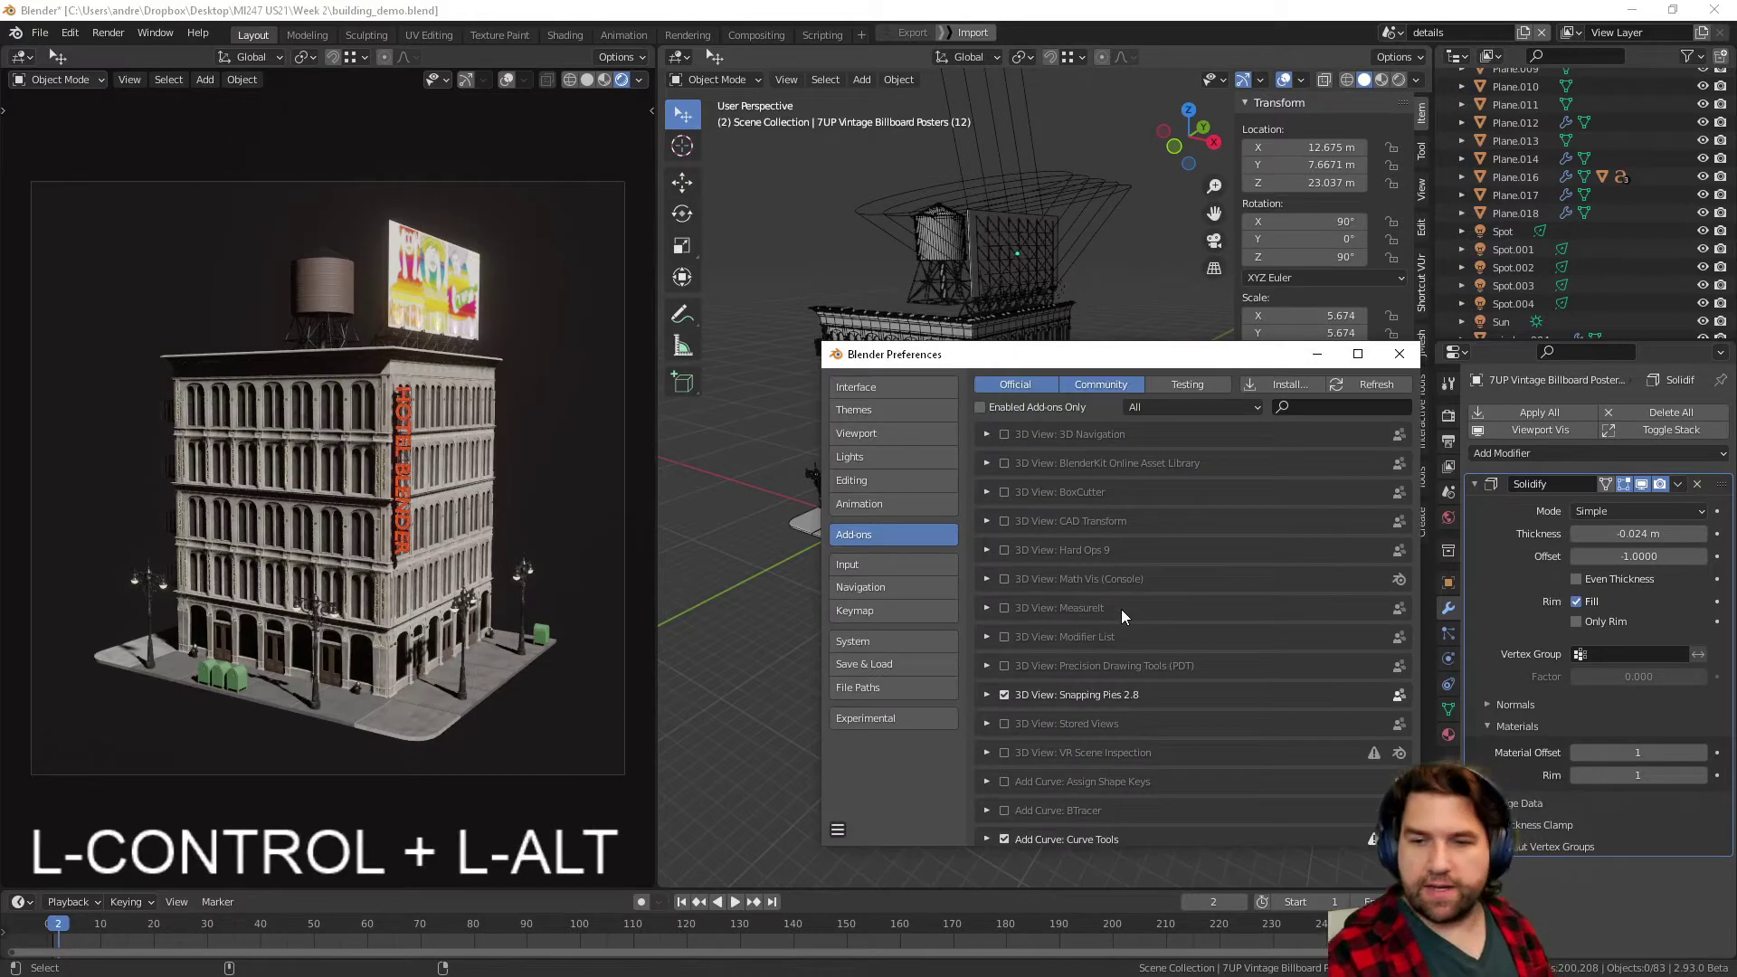
click(1376, 409)
text(IMAGE)
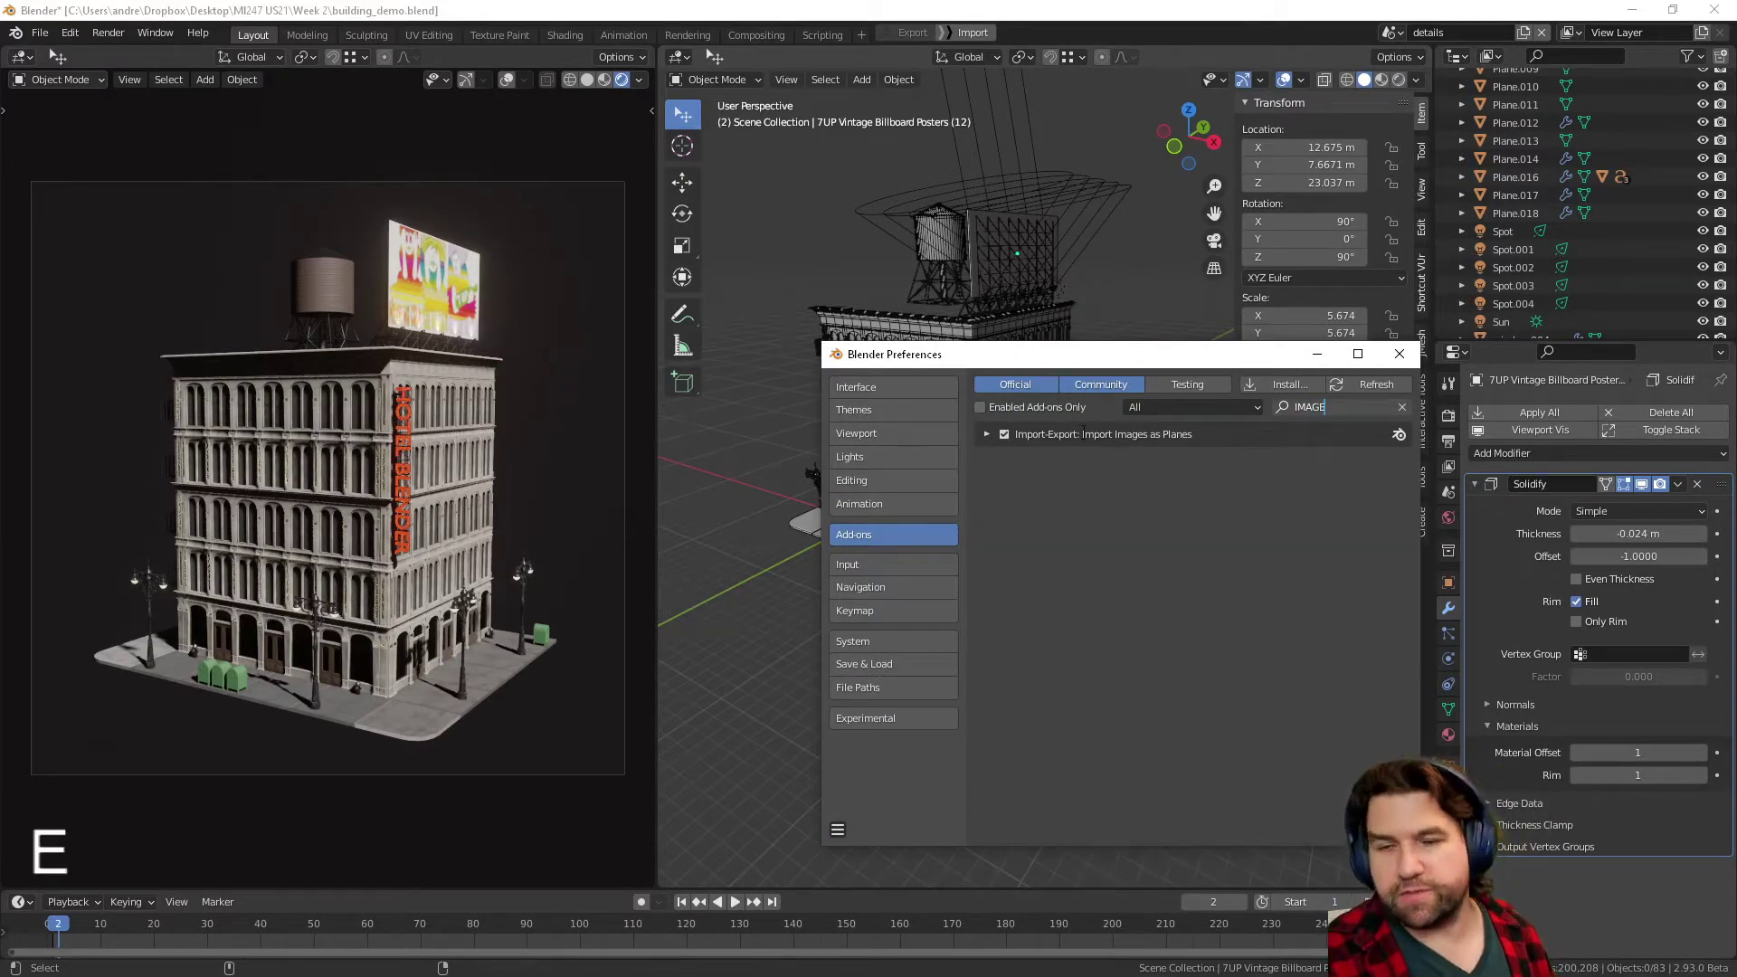
click(1400, 355)
- Import external-content.duckduckgo.jpg into the scene as an image plane with Images as Planes
key(shift+a)
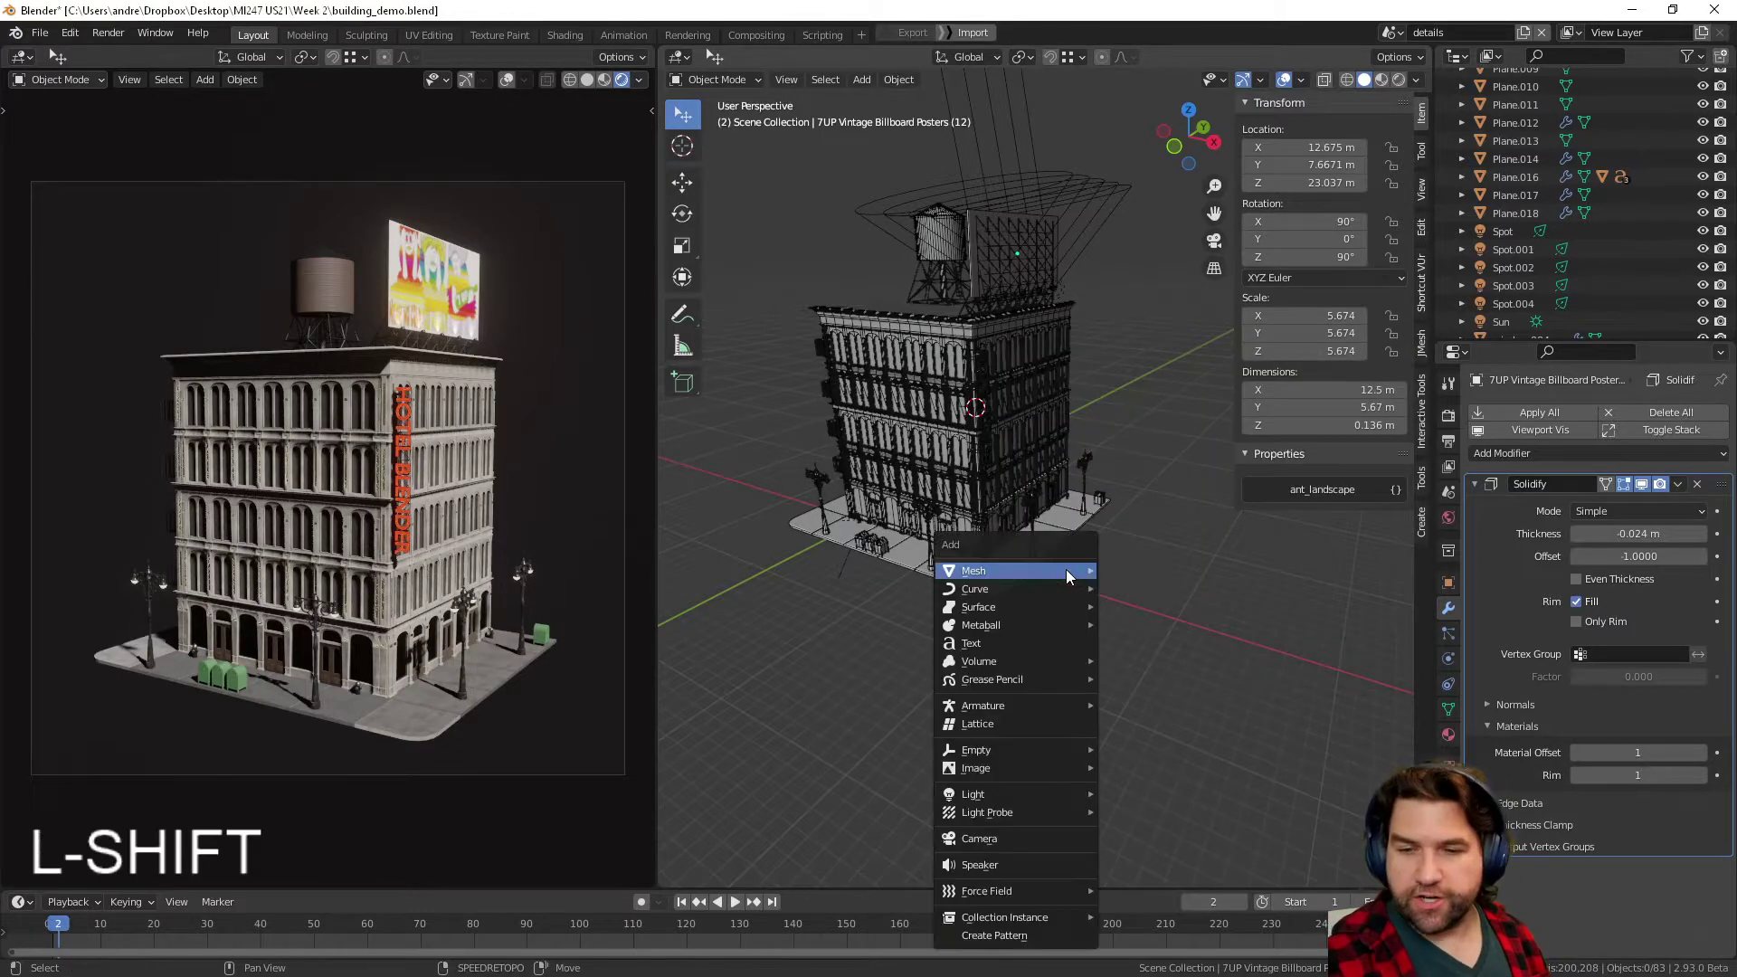
mouse_move(996, 765)
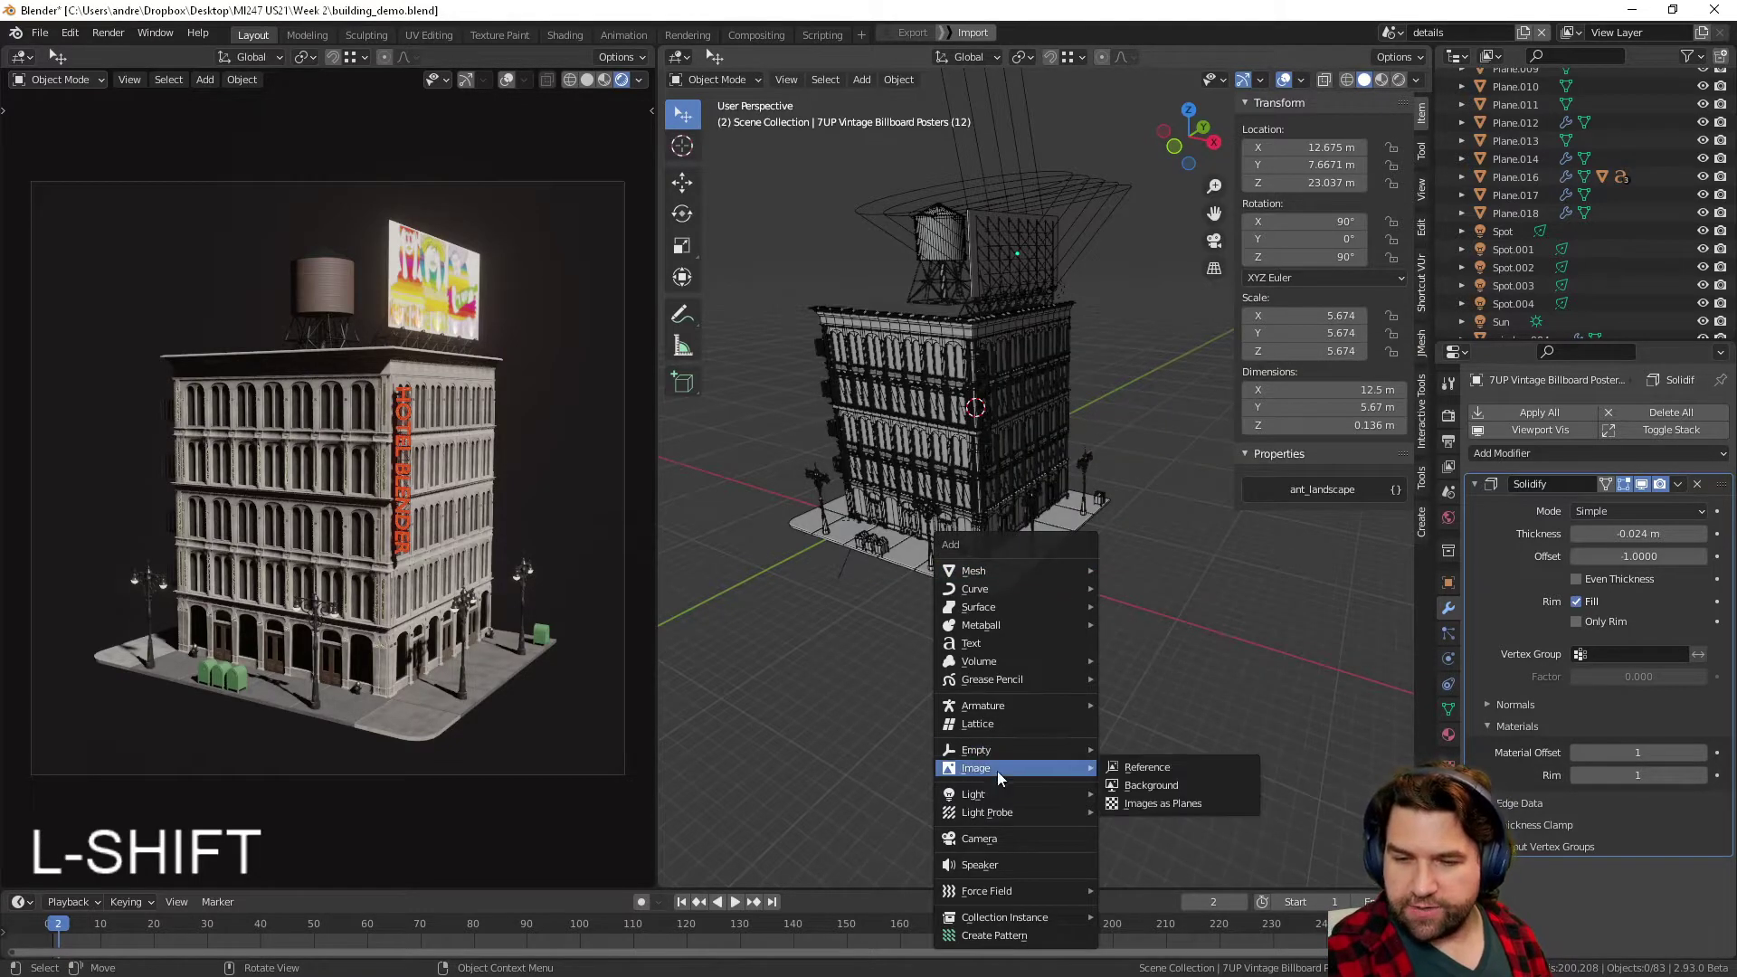
click(1186, 800)
drag(566, 219, 590, 231)
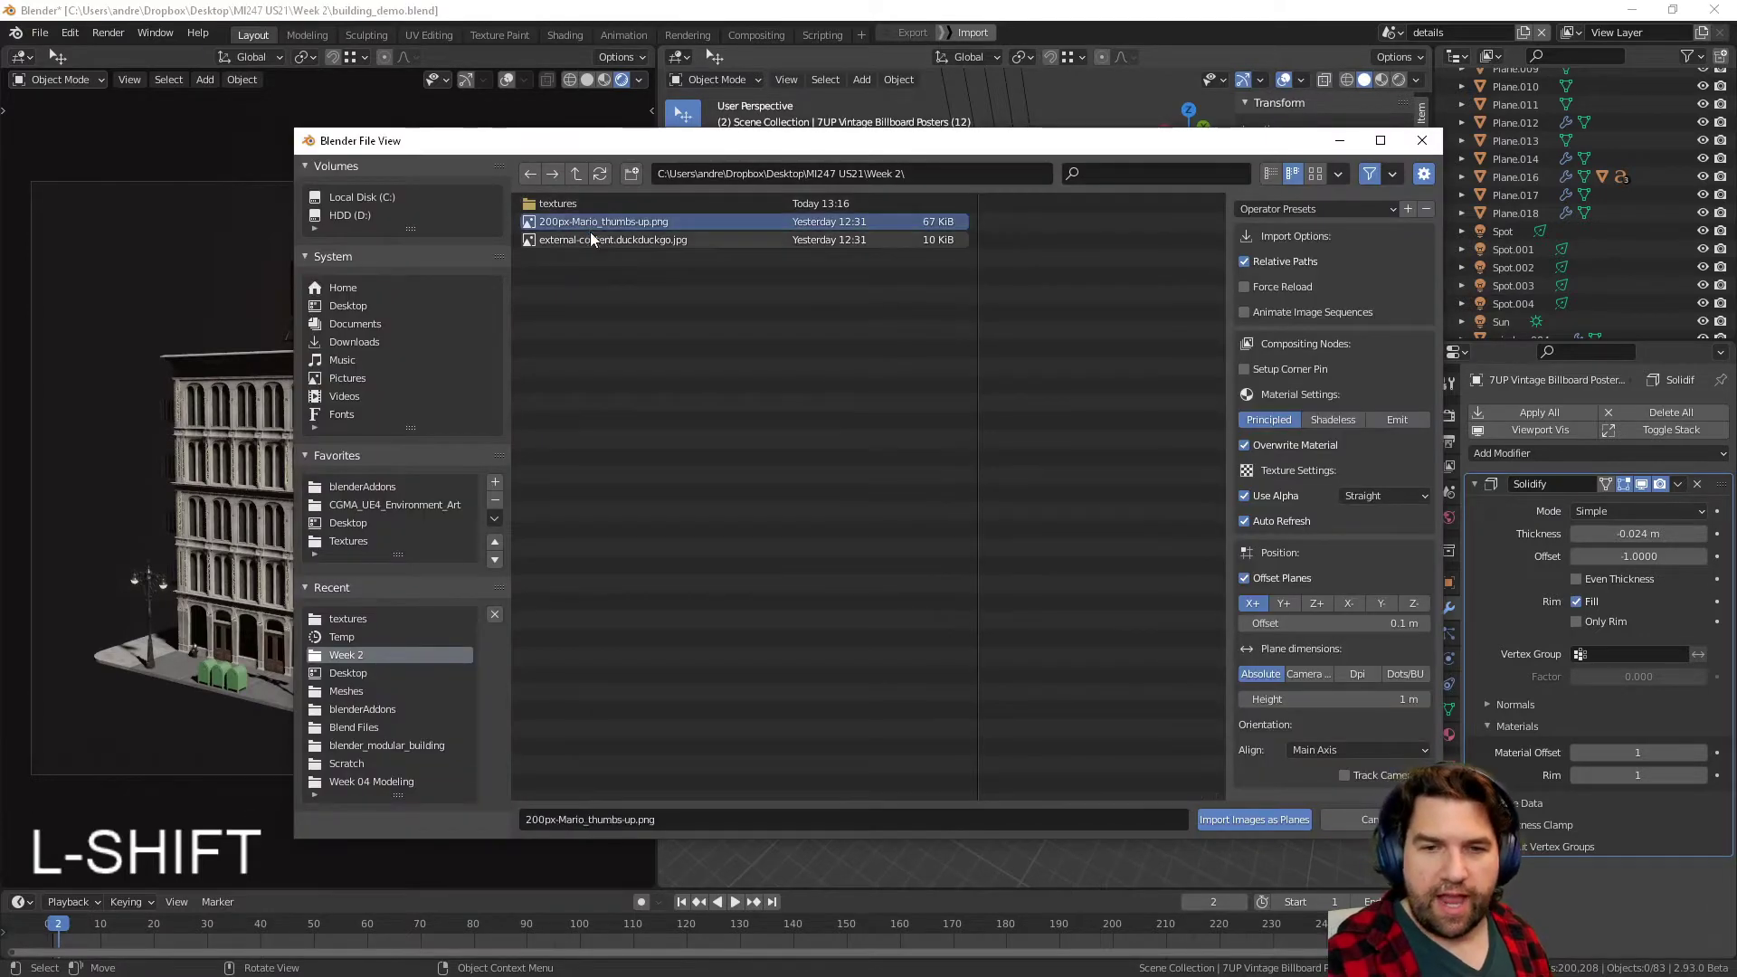
click(610, 241)
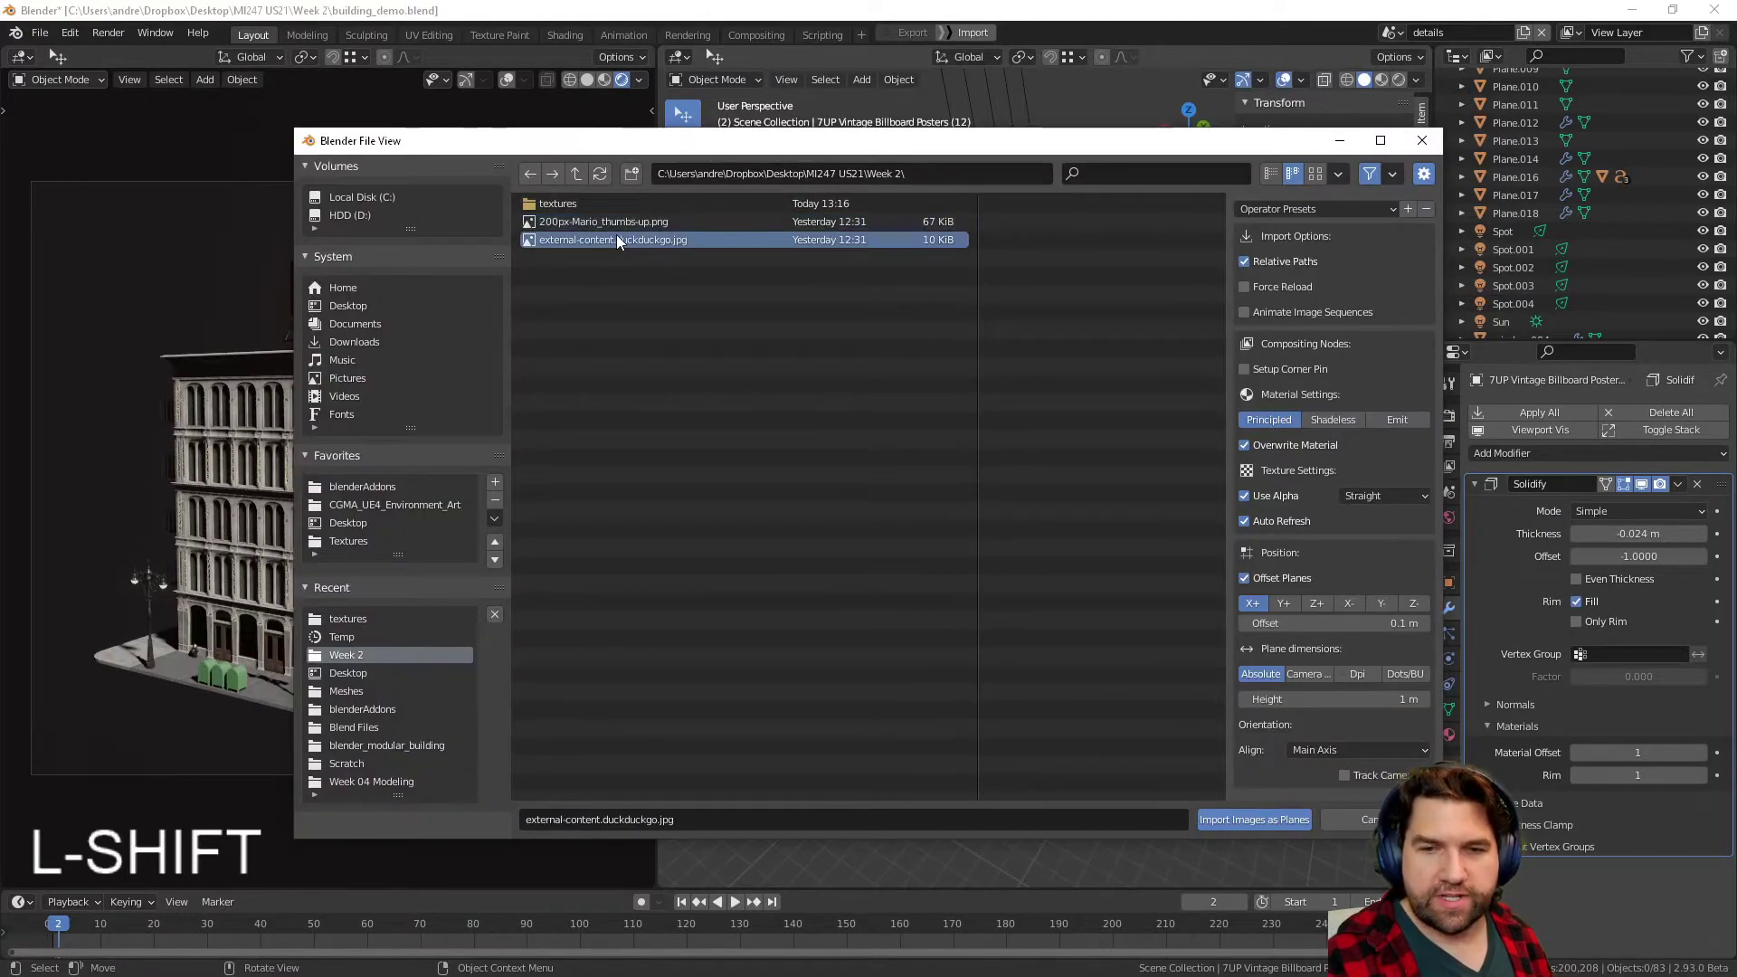
click(620, 224)
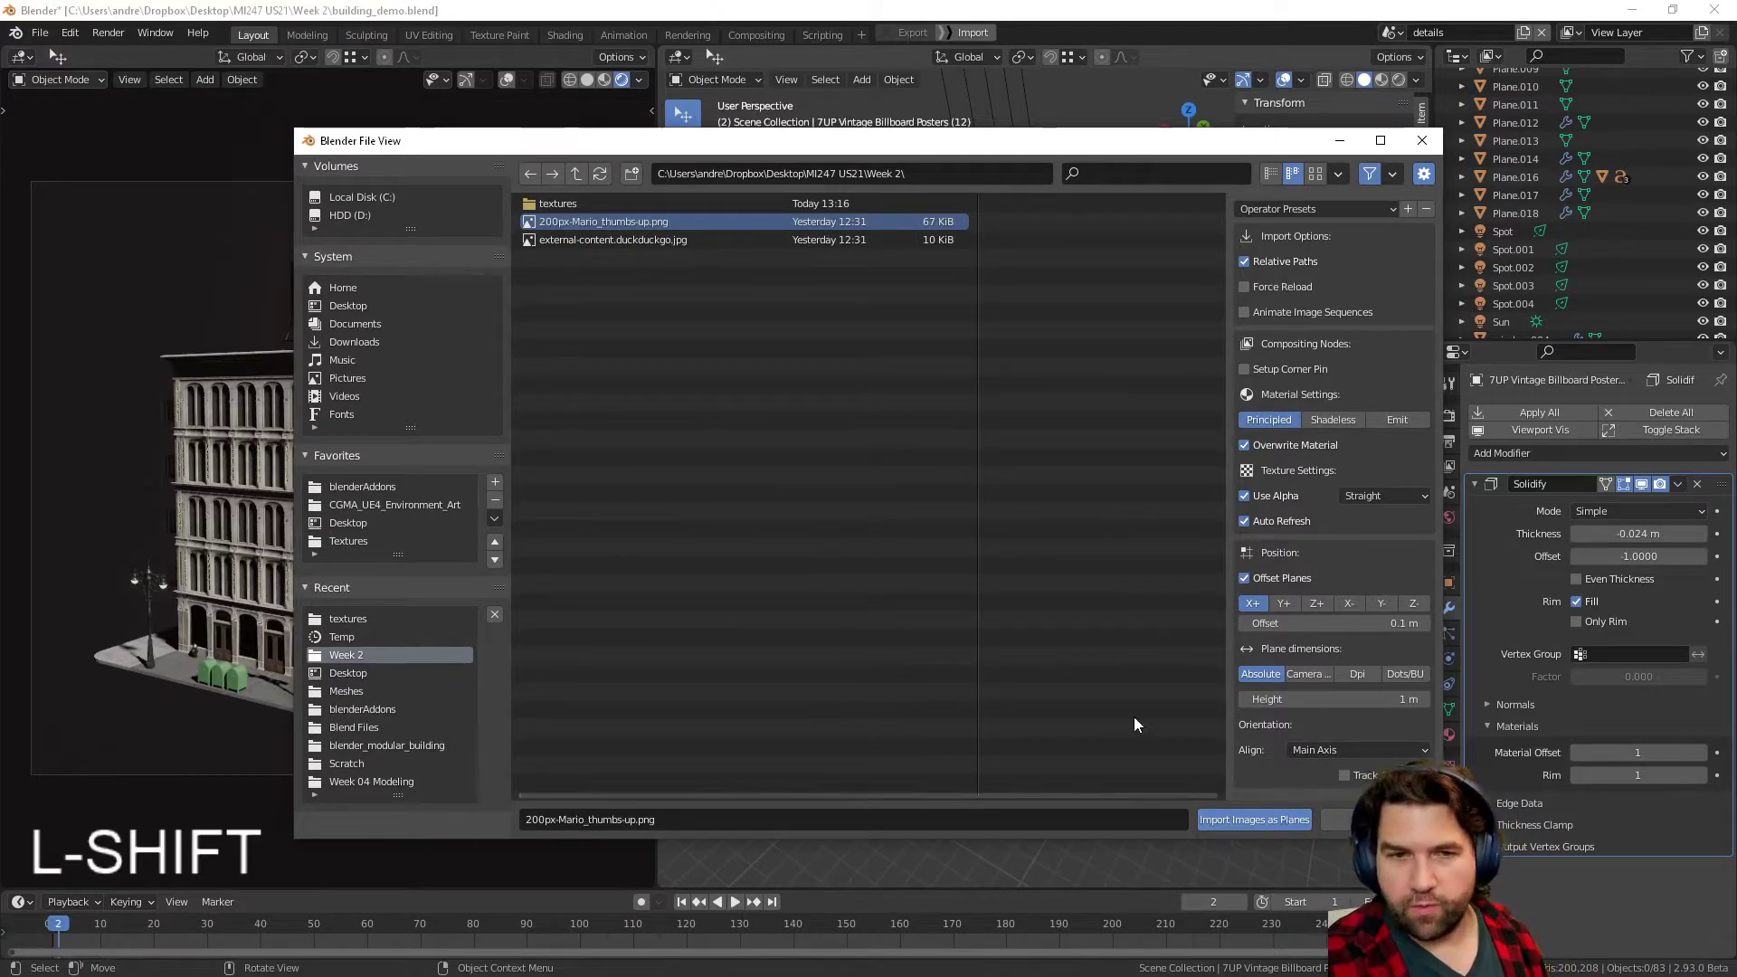
click(616, 240)
click(1234, 812)
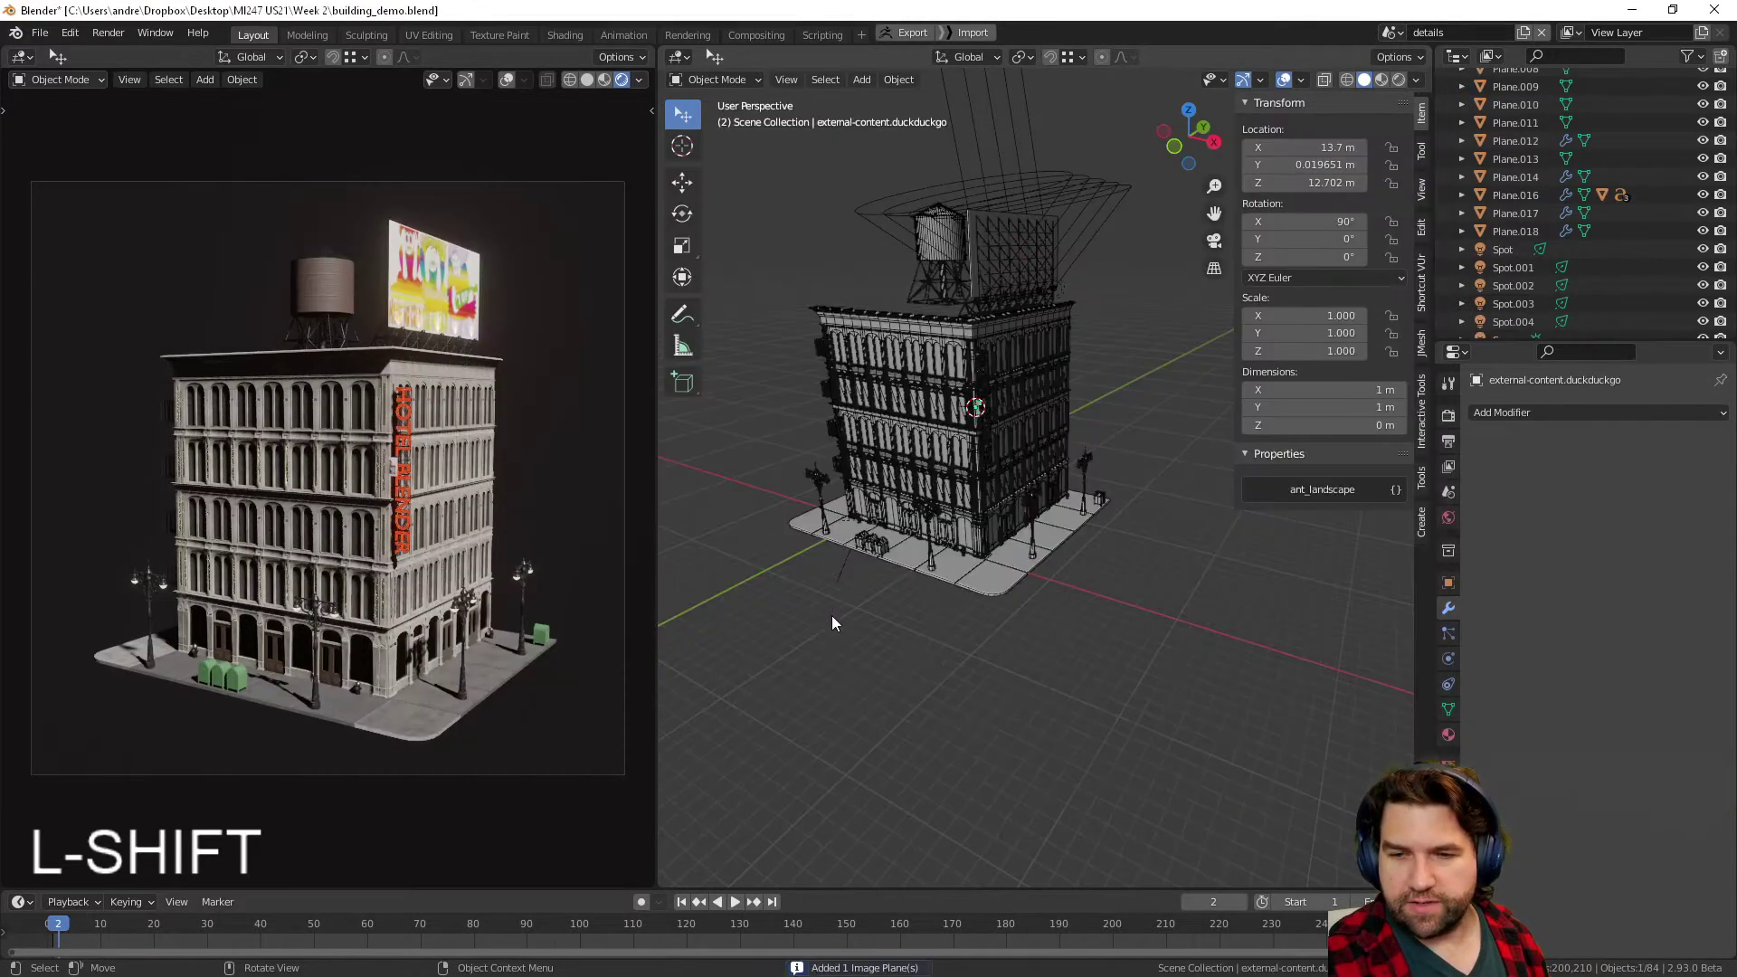
- Move the imported image plane about 12.95 m along X clear of the building, examine it up close and delete it
middle_drag(867, 545, 927, 550)
key(g)
key(x)
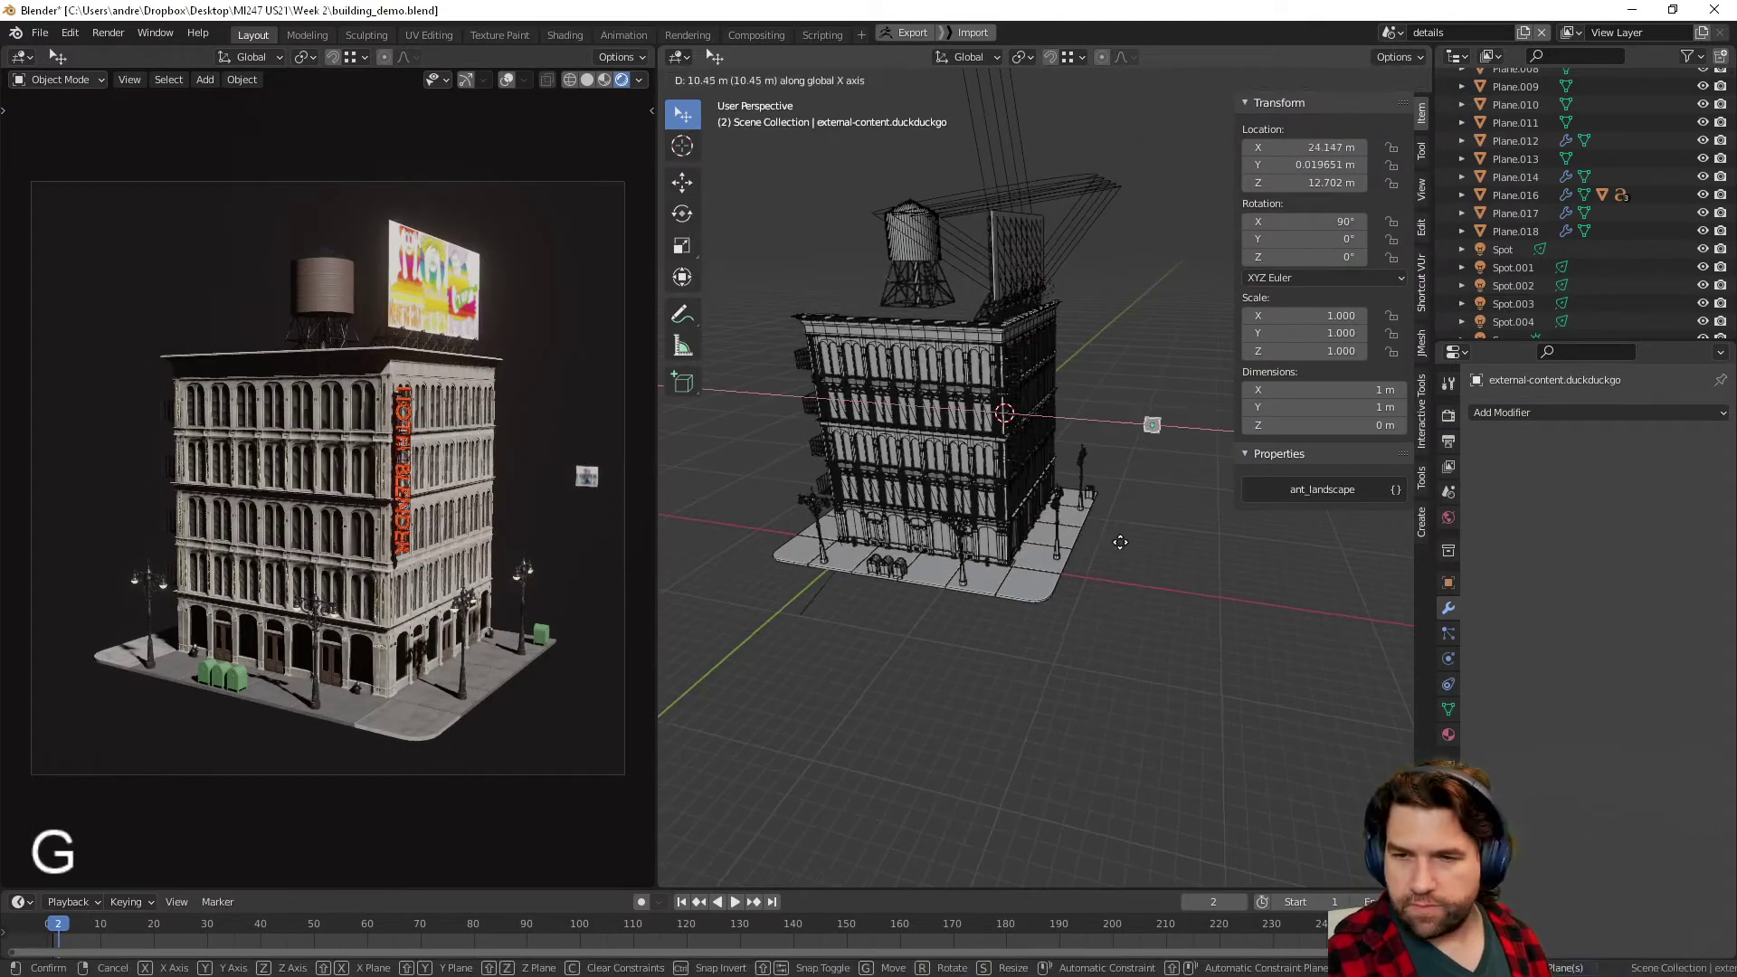
click(1163, 549)
shift+middle_drag(1245, 560, 1097, 582)
scroll(1097, 582, up, 8)
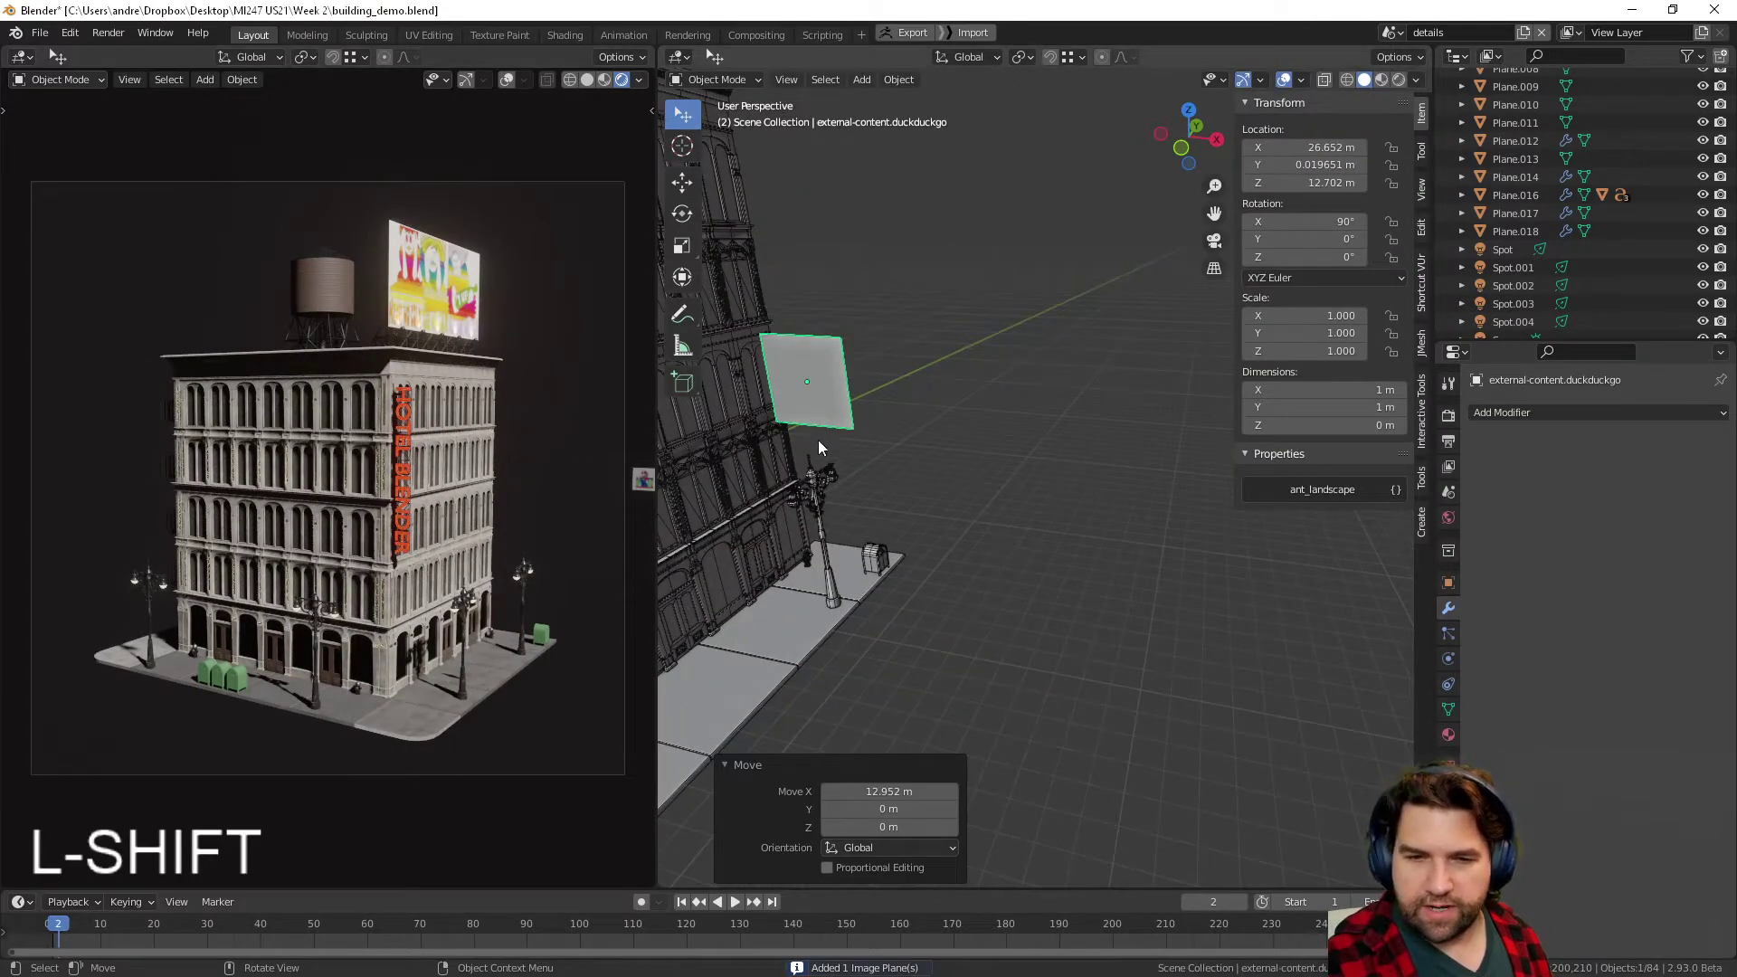
key(Delete)
- Import 200px-Mario_thumbs-up.png into the scene as an image plane with Images as Planes
key(shift+a)
mouse_move(873, 425)
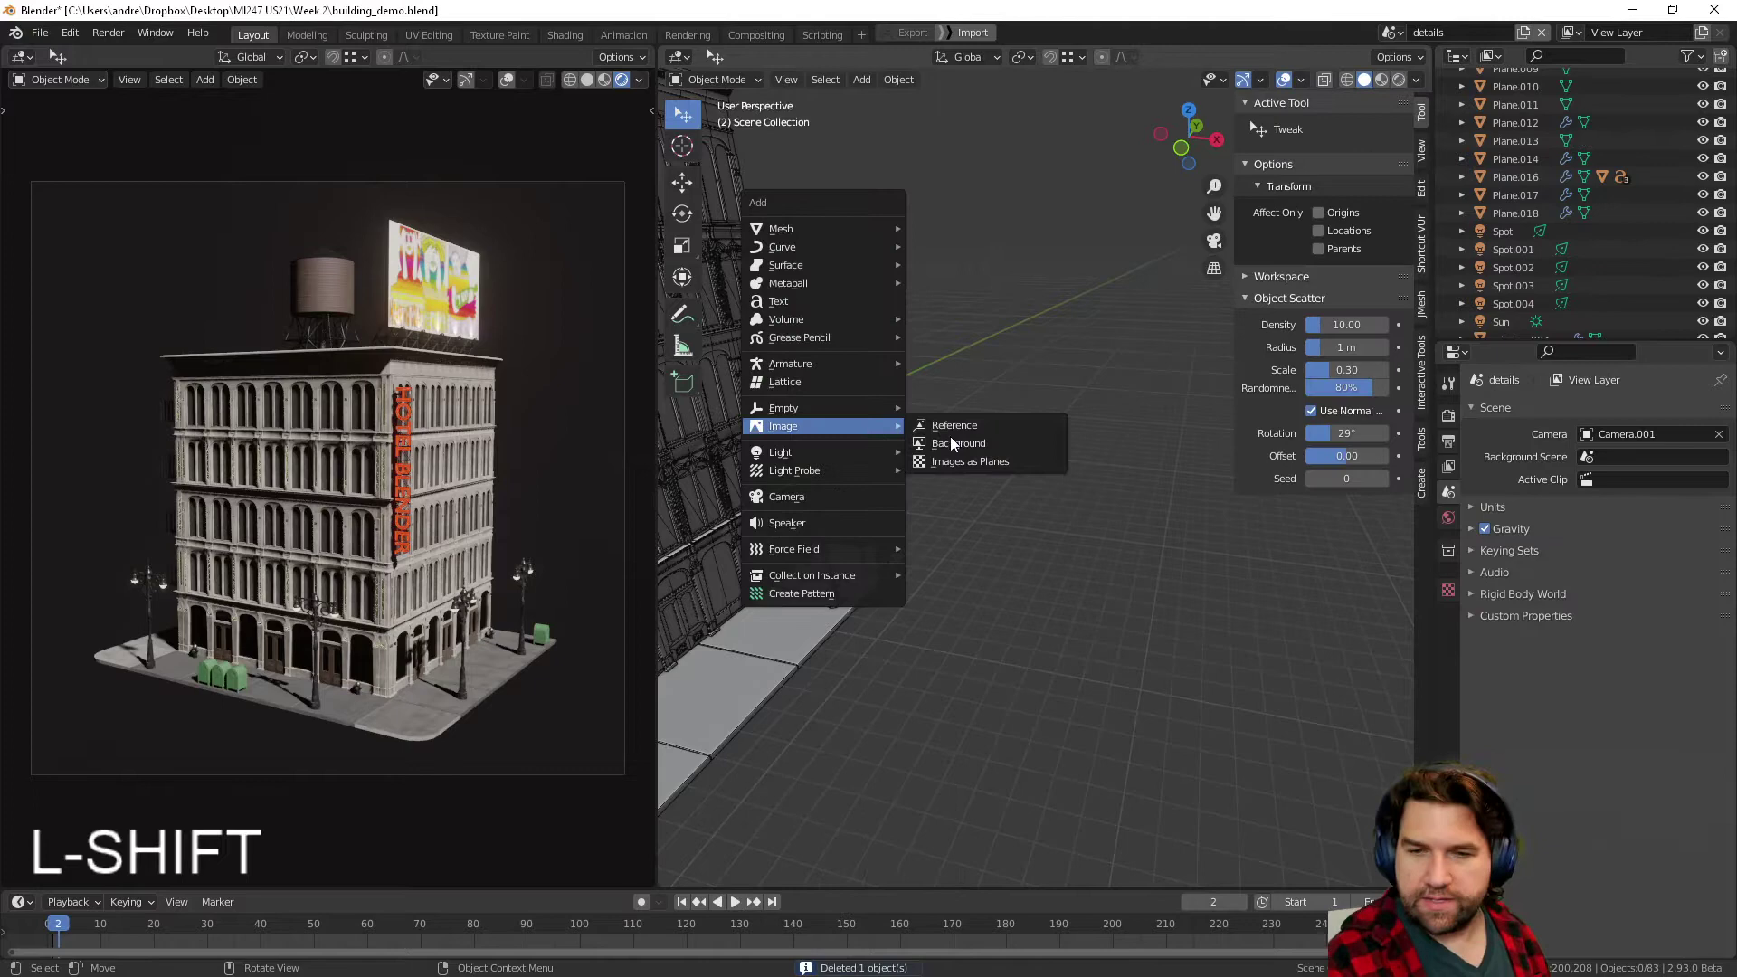
click(968, 461)
click(585, 220)
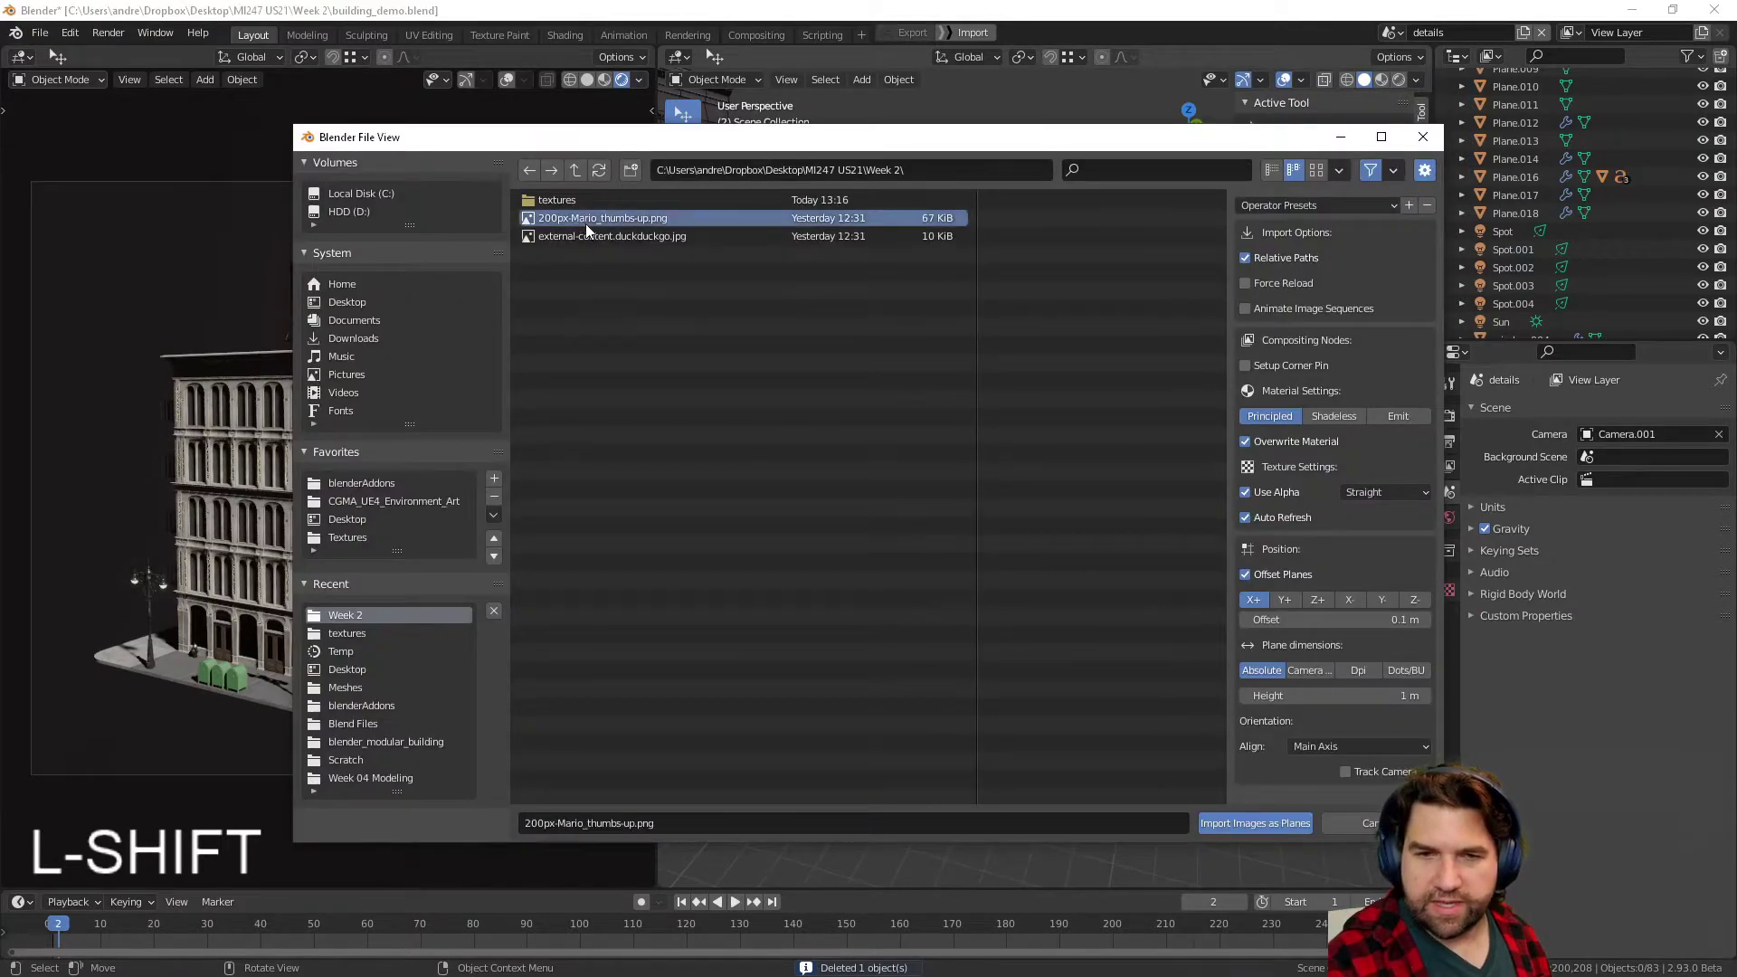
click(1211, 824)
- Move the Mario image plane about 6.99 m along X, clear of the building
scroll(787, 554, down, 4)
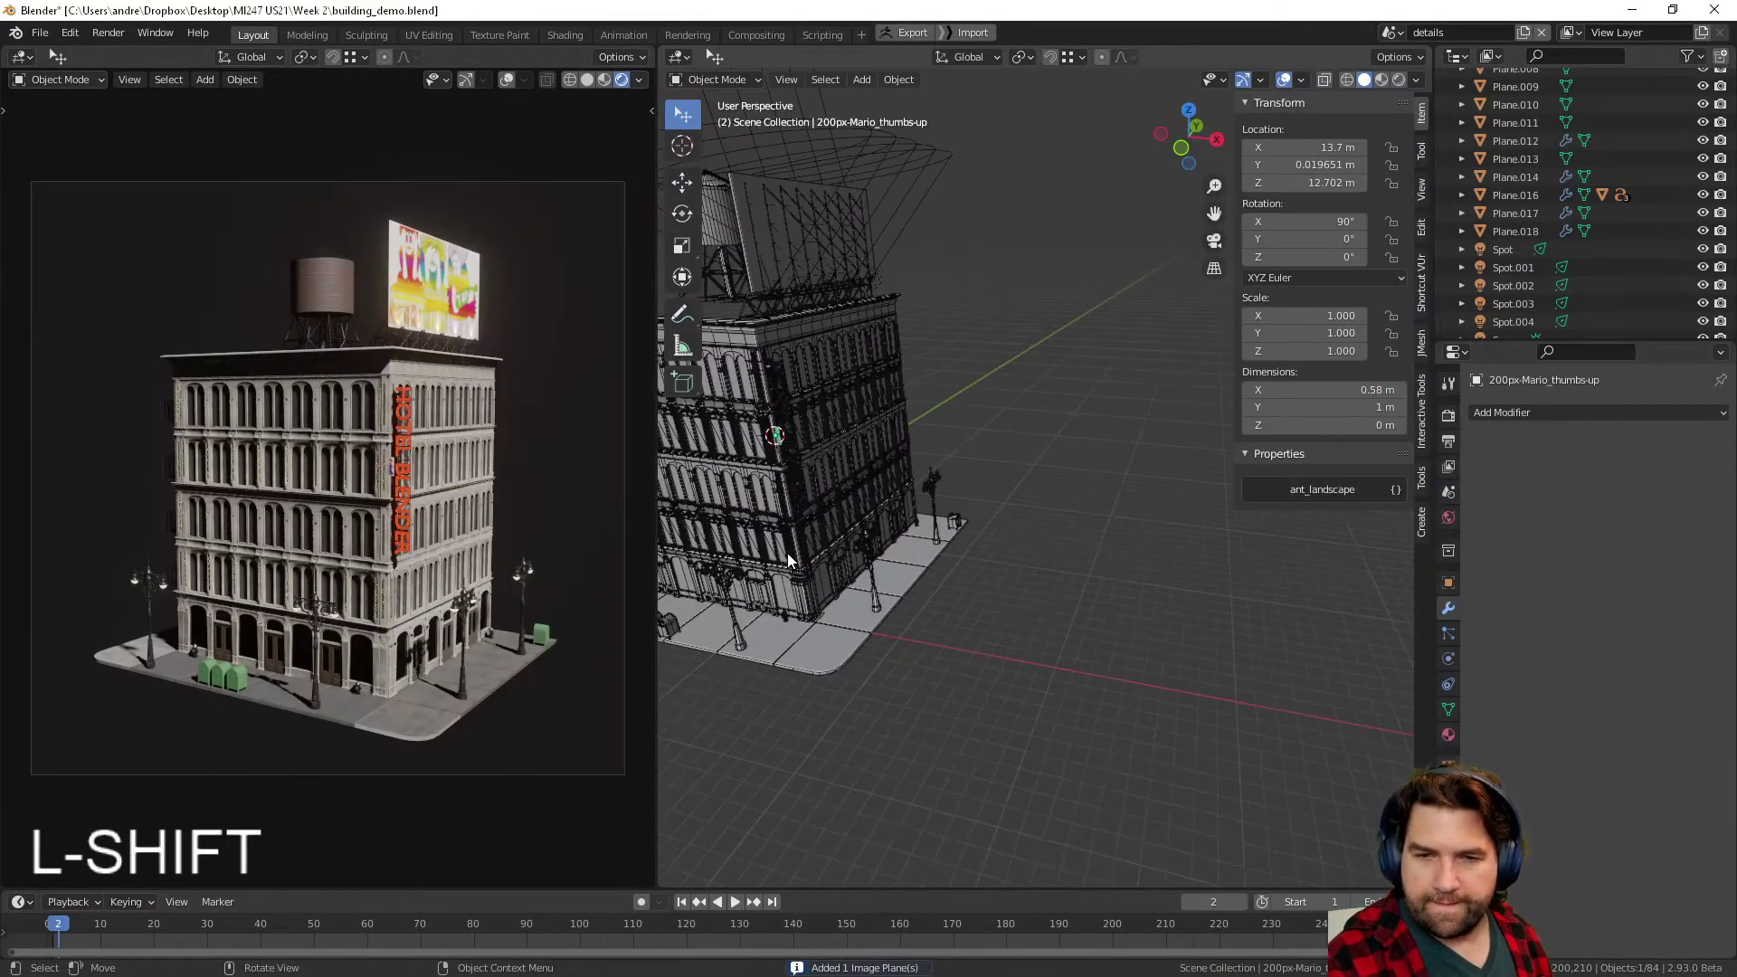
middle_drag(787, 554, 858, 523)
key(g)
click(1430, 74)
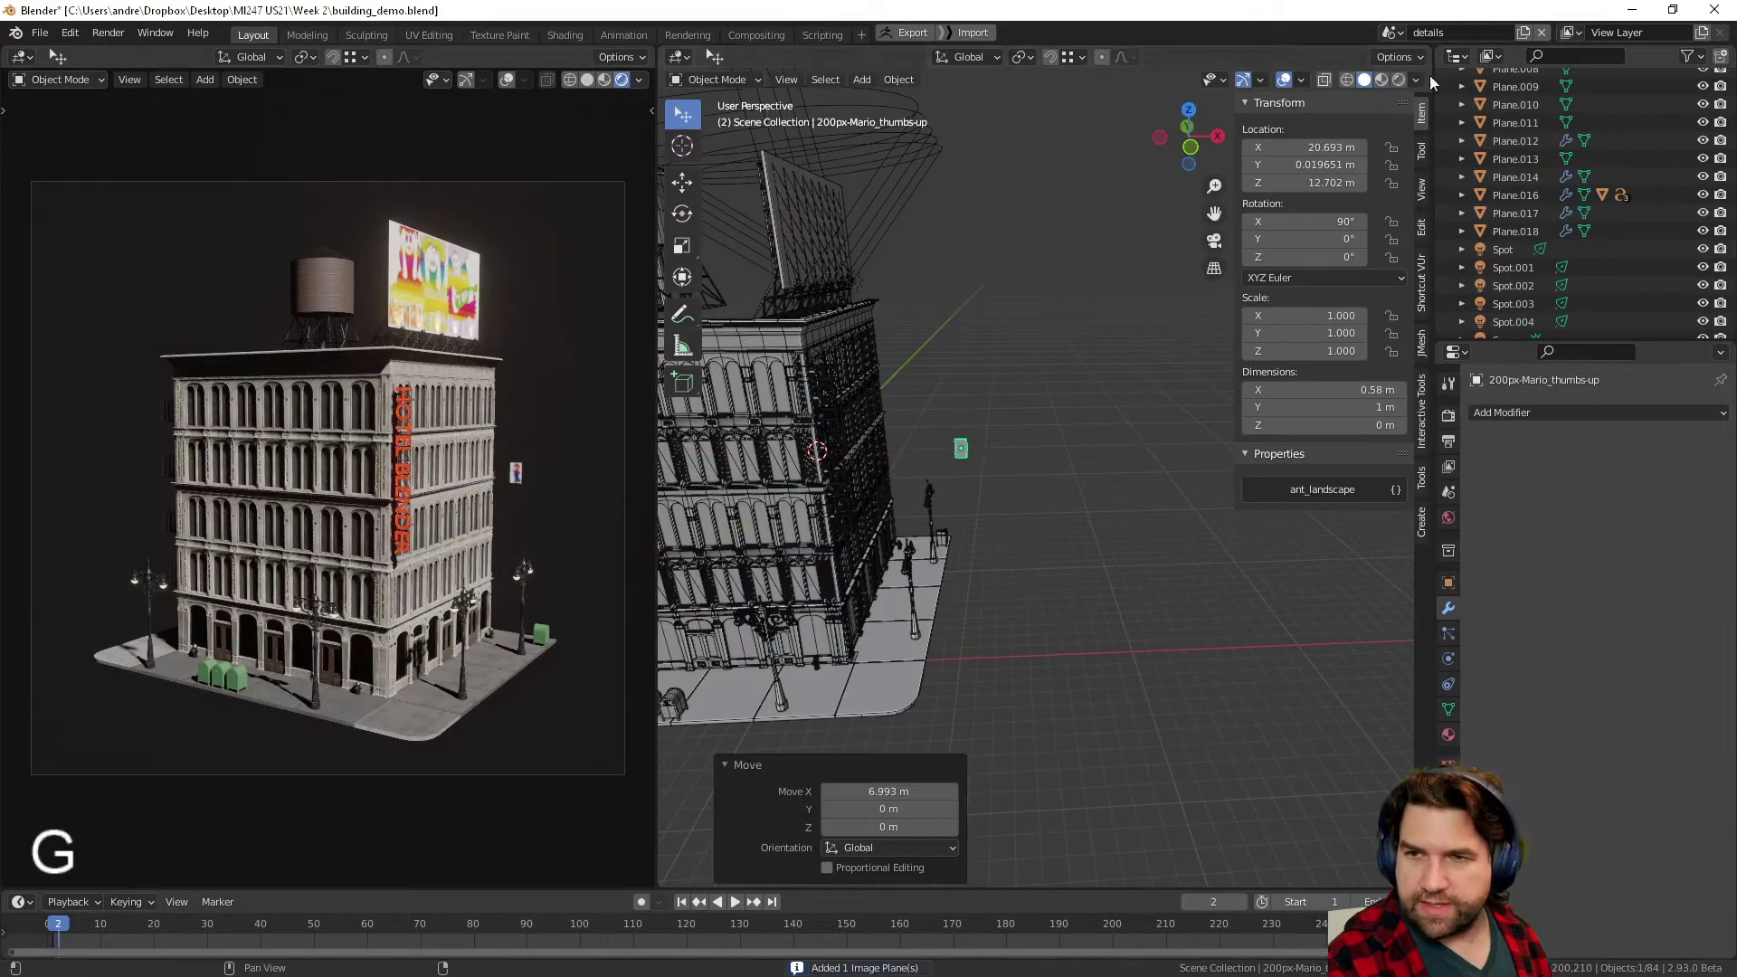
- Switch the working viewport to Material Preview shading and scale the Mario plane up to about 7.5 times
click(1382, 80)
scroll(1010, 502, up, 3)
scroll(1079, 501, up, 2)
shift+middle_drag(1009, 502, 1019, 449)
scroll(1012, 392, up, 2)
scroll(905, 224, down, 8)
key(s)
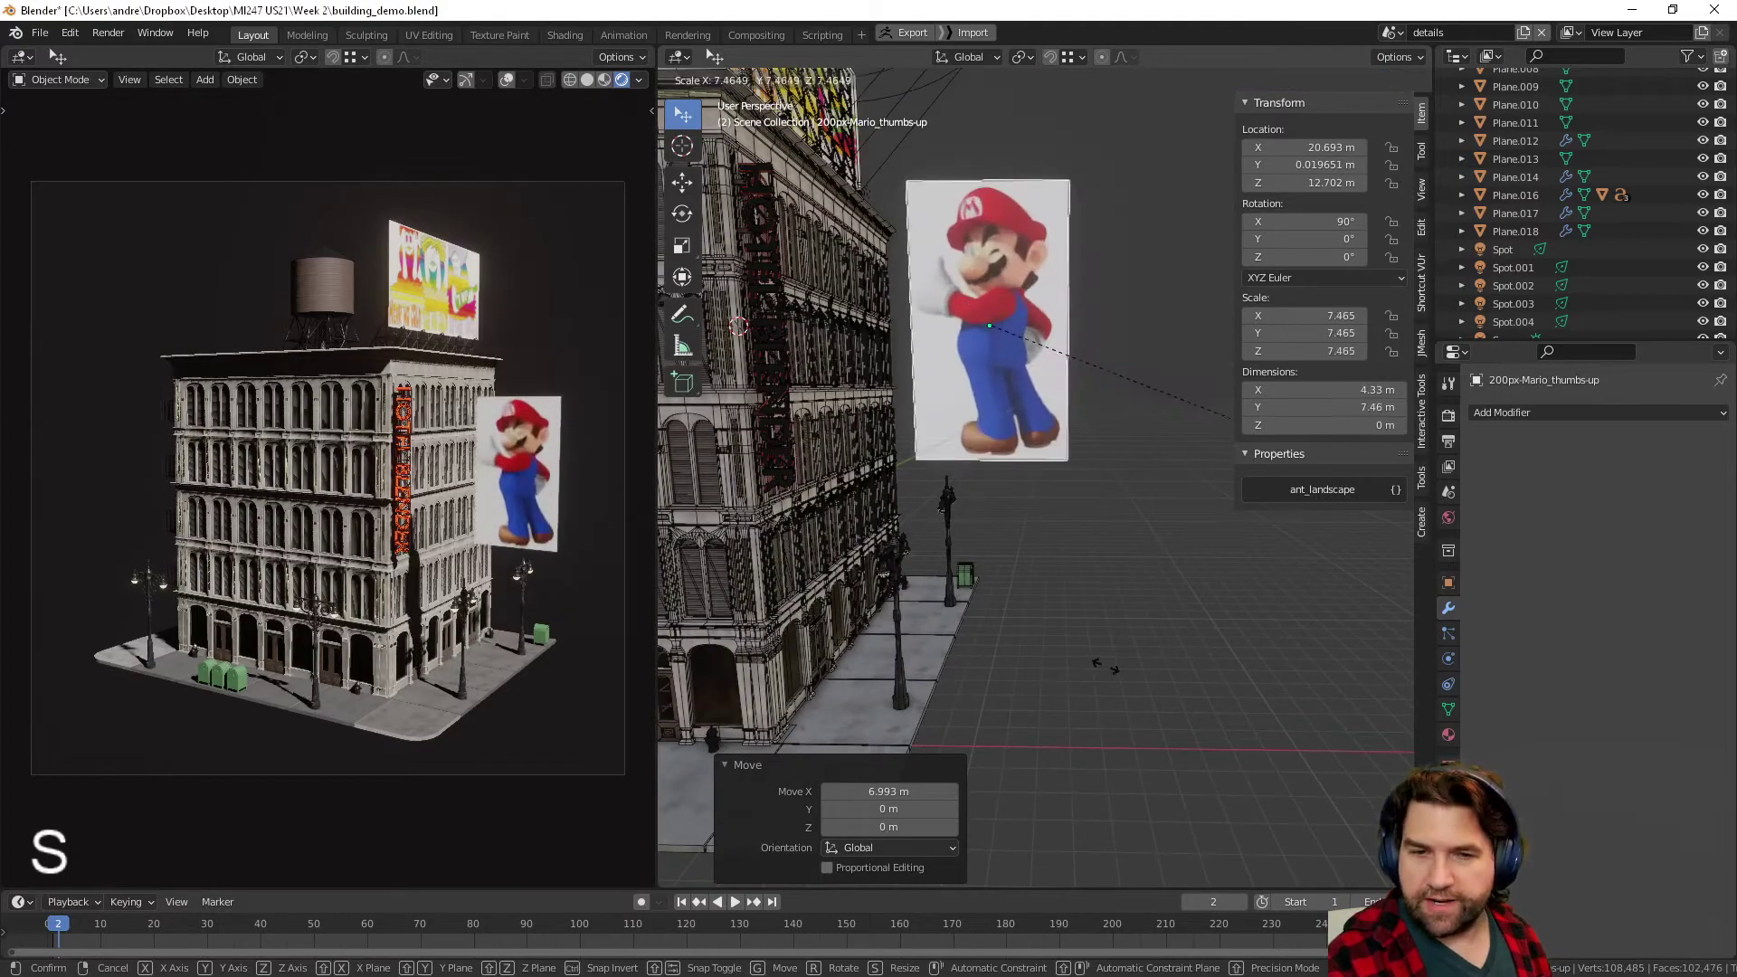
click(1107, 669)
- Add a Solidify modifier to the Mario plane with a thickness of 0.026 m and examine its edge
scroll(1039, 454, up, 4)
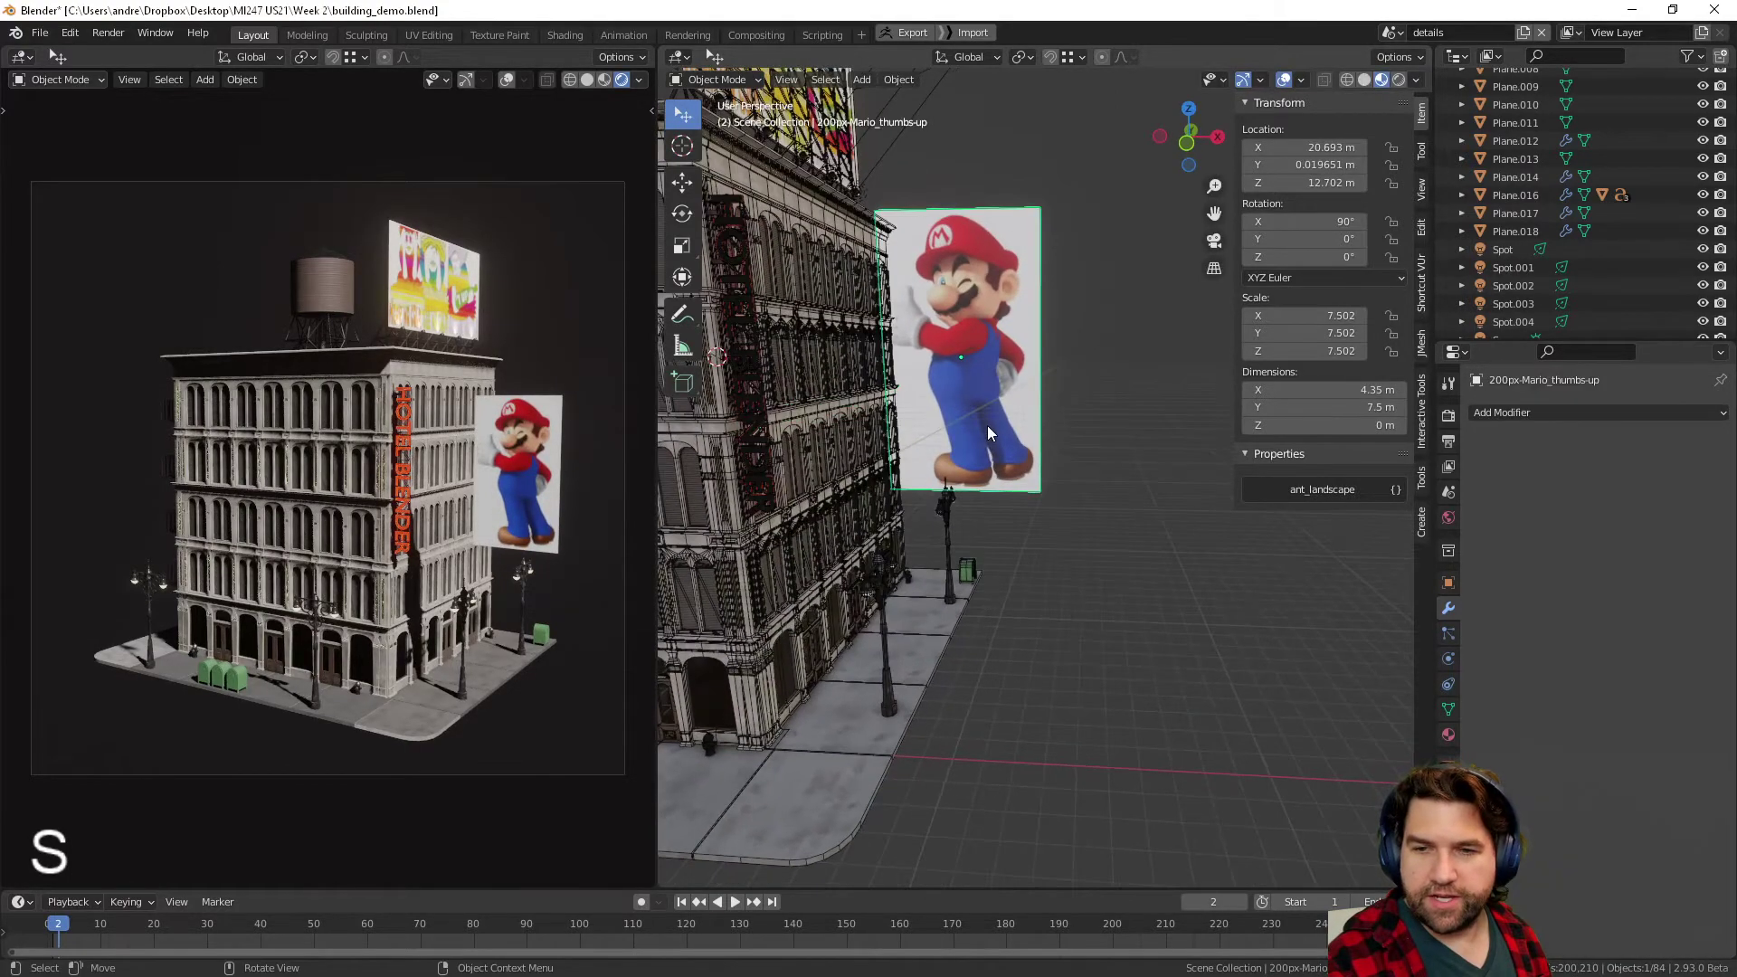
shift+middle_drag(1007, 431, 1081, 526)
middle_drag(1209, 524, 1207, 568)
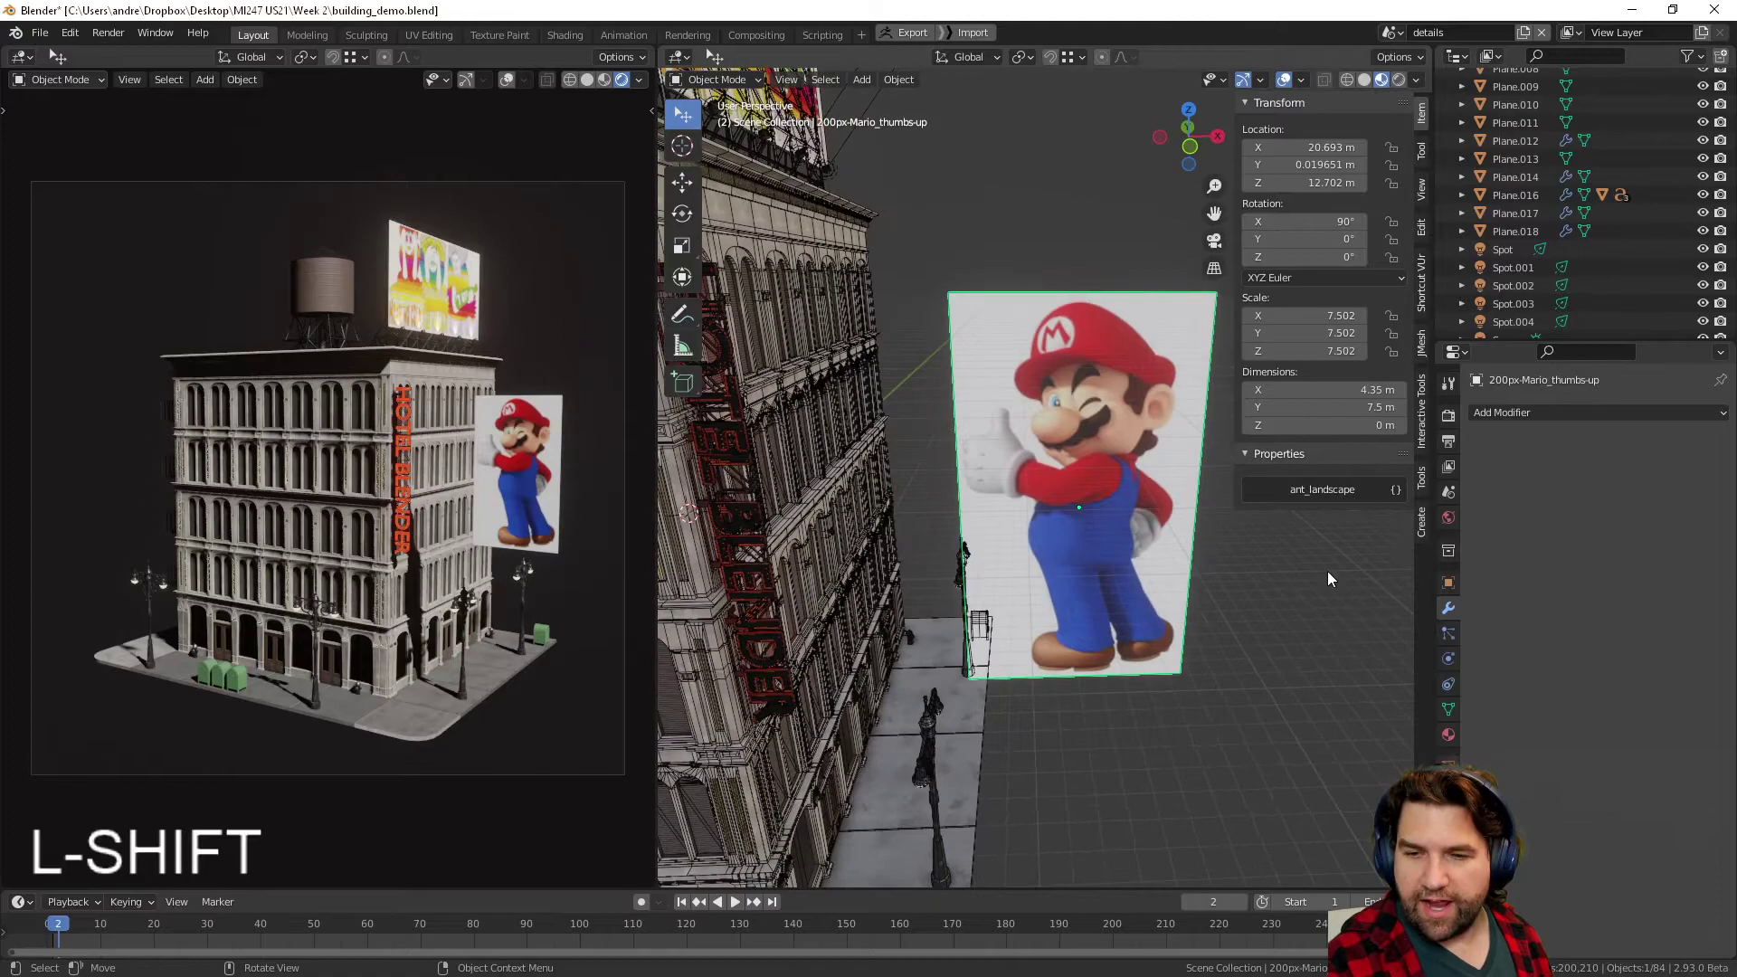
click(1502, 415)
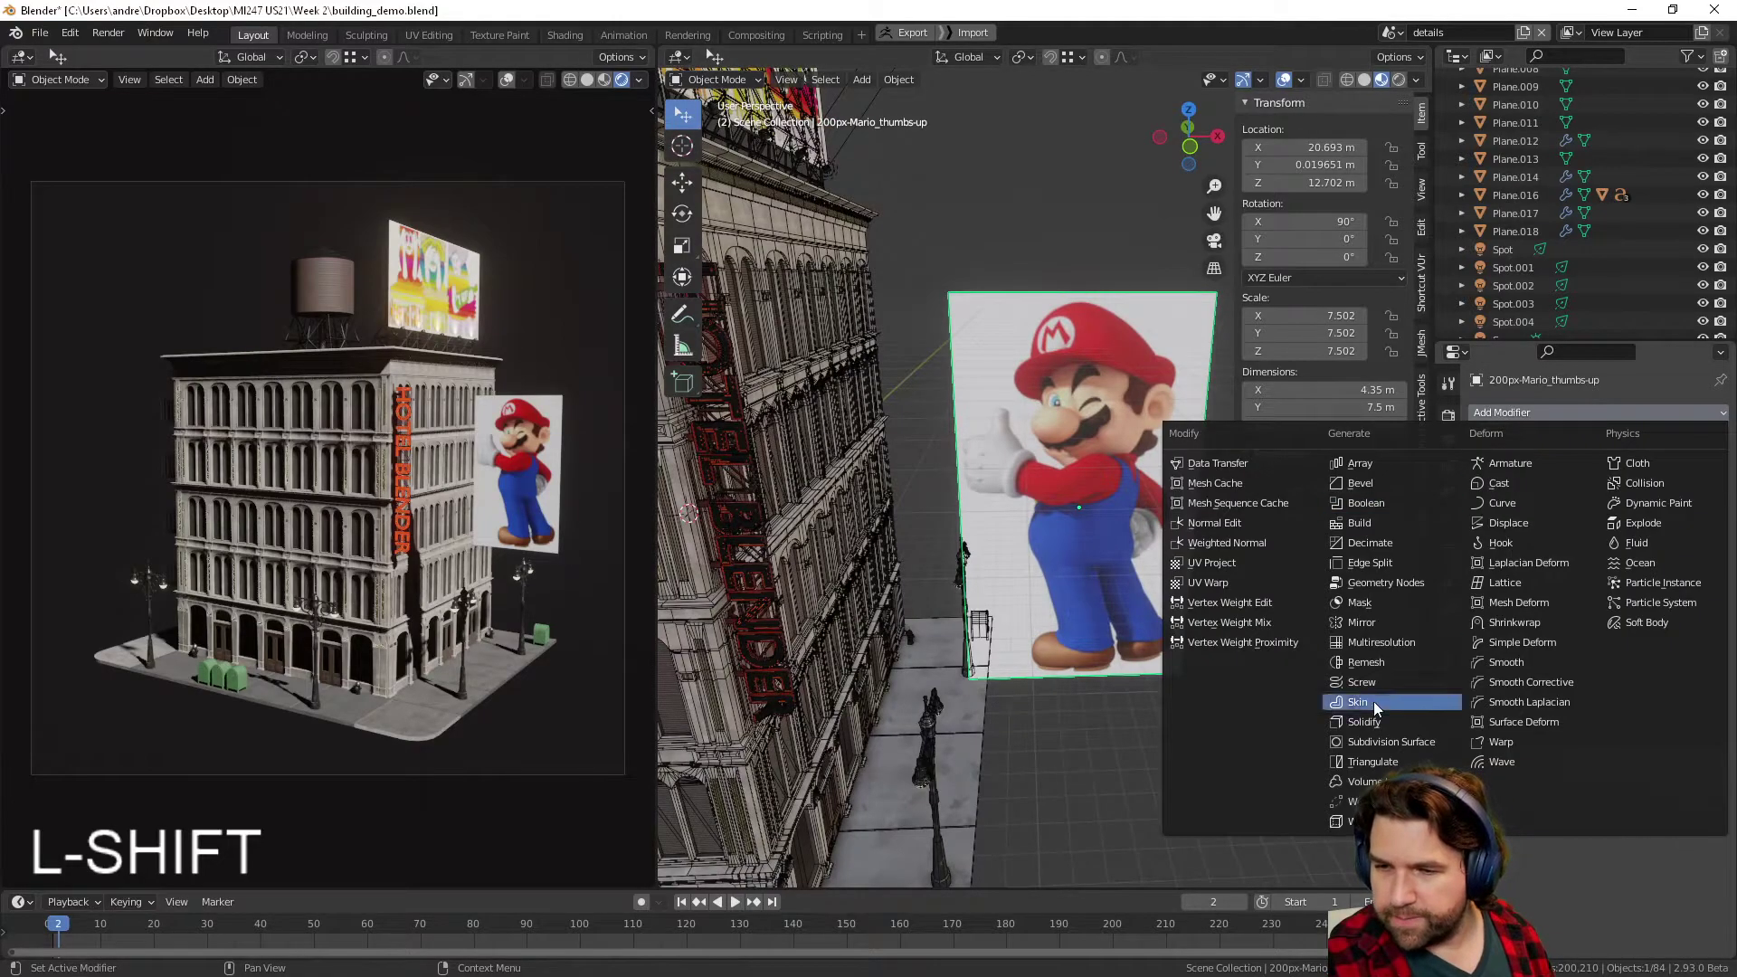
click(1362, 721)
middle_drag(1351, 715, 1176, 633)
mouse_move(1639, 533)
mouse_down()
mouse_move(1666, 533)
mouse_move(1639, 534)
mouse_up()
mouse_move(1151, 597)
middle_down()
mouse_move(1267, 595)
mouse_move(1138, 615)
middle_up()
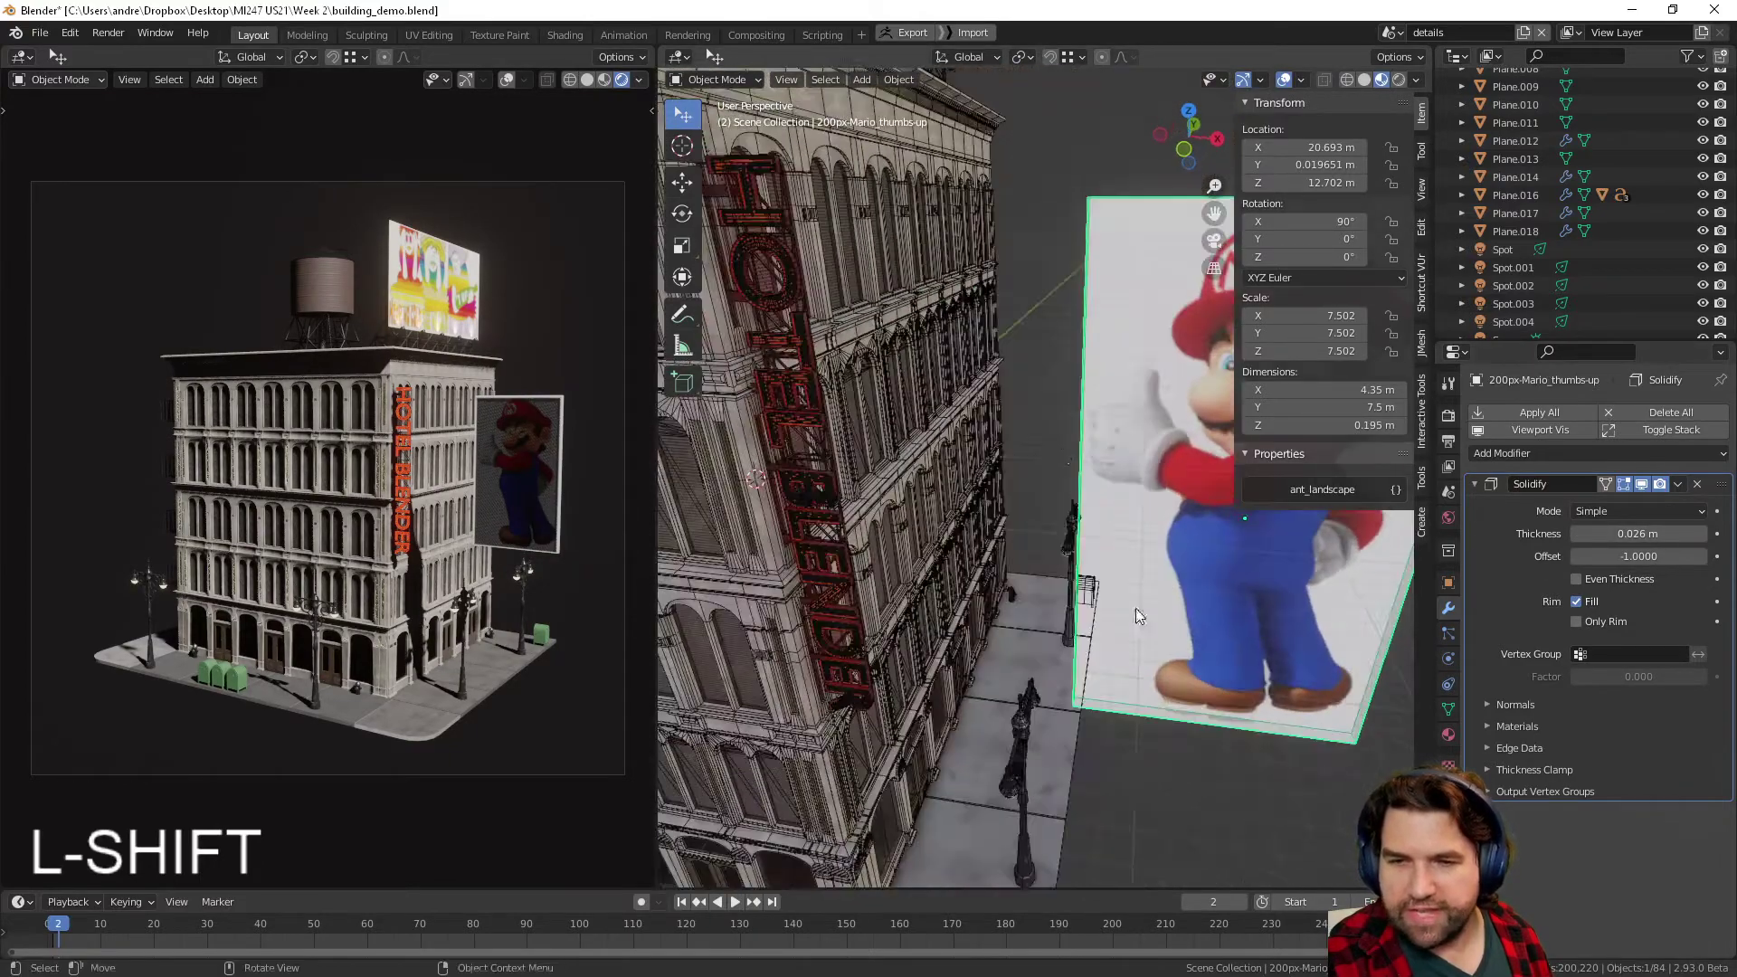
- Cut the link from the Mario image texture's Alpha to the Principled BSDF in the Shading workspace and check the plane in Layout
click(556, 32)
middle_drag(680, 727, 893, 632)
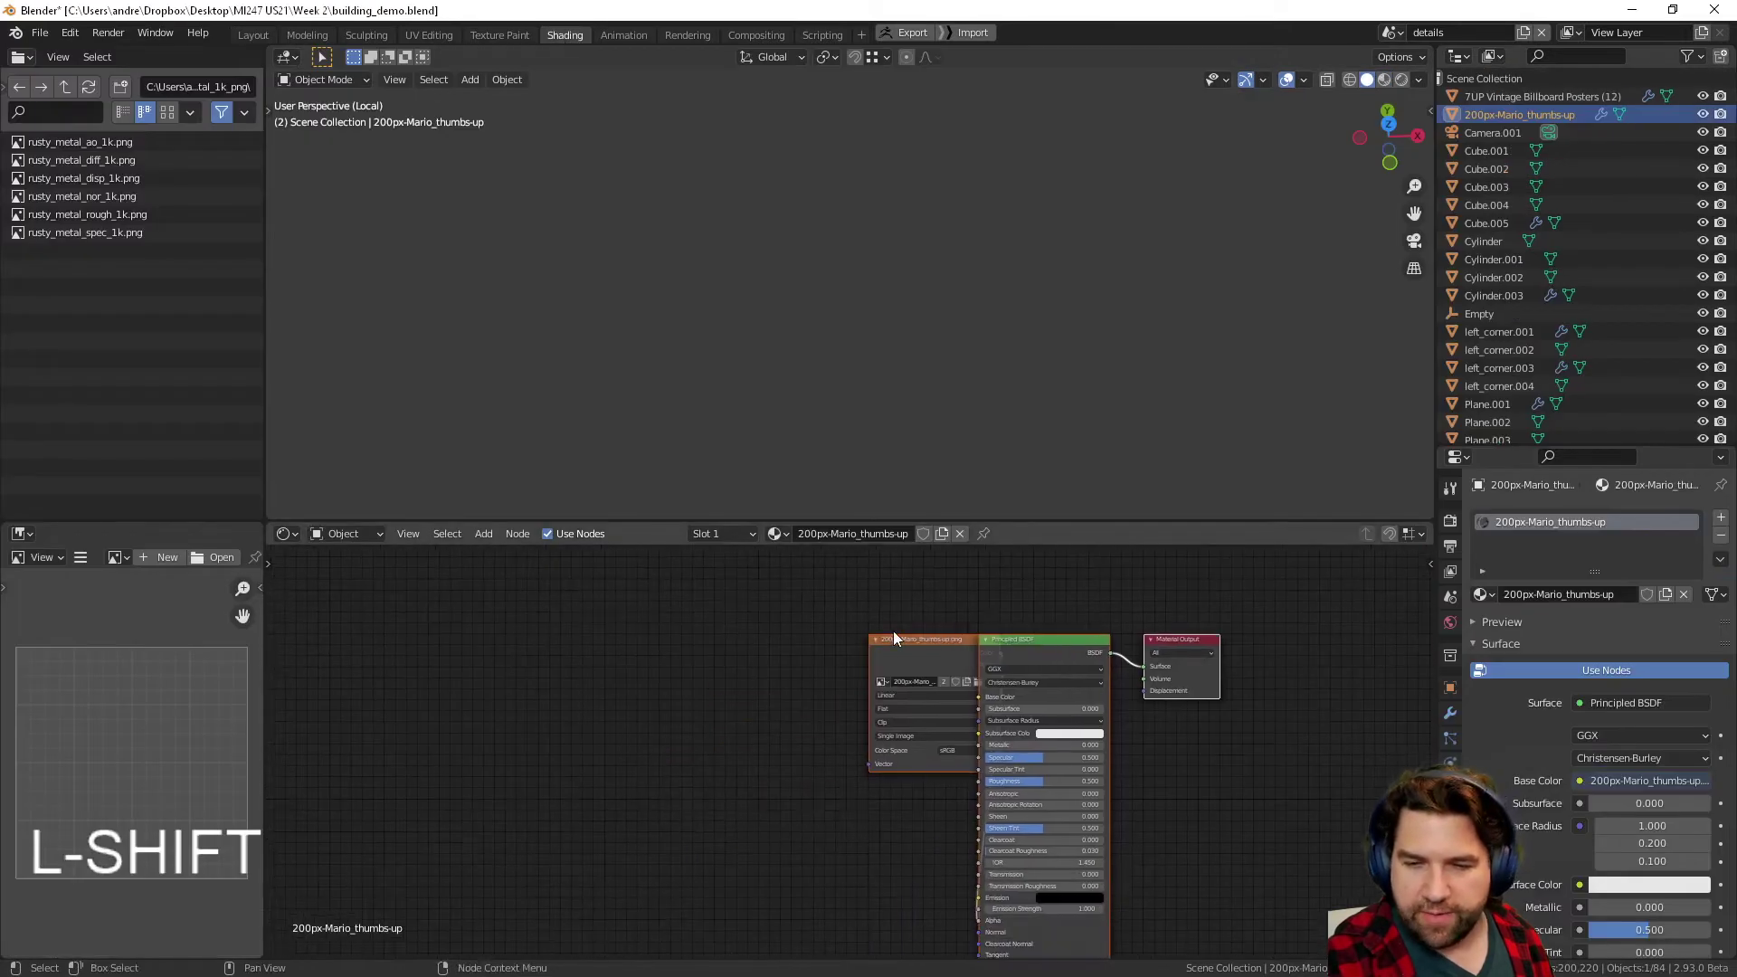
drag(903, 650, 588, 632)
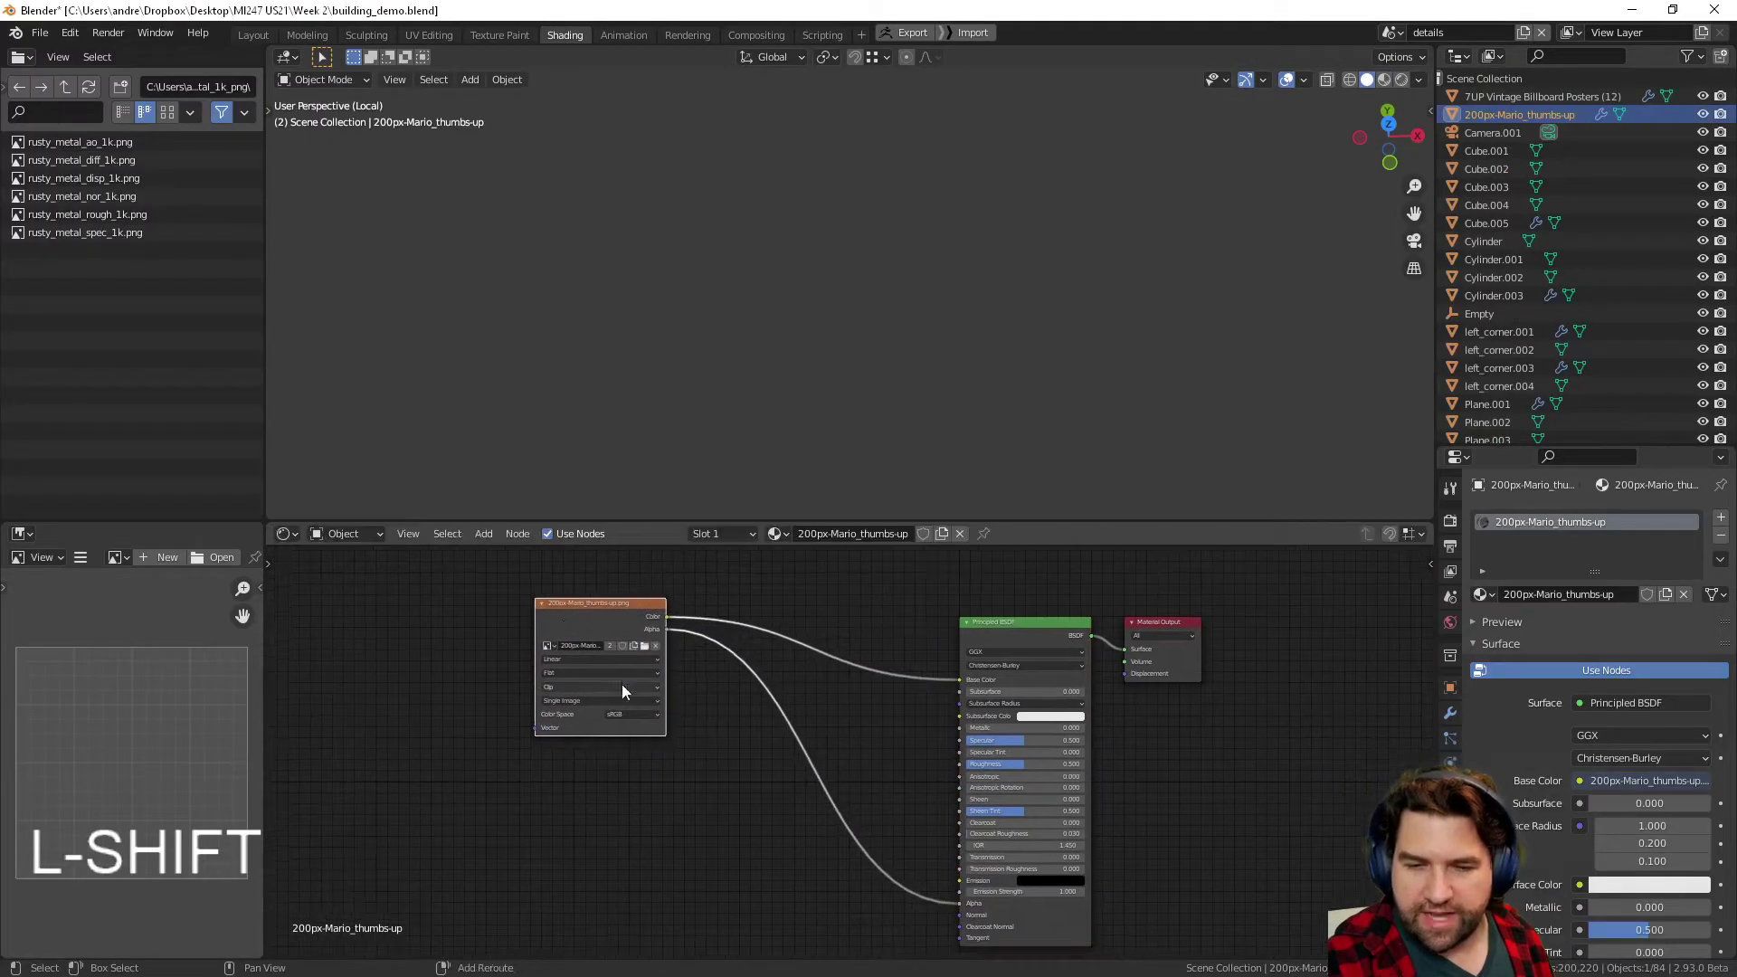
ctrl+right_drag(831, 753, 792, 804)
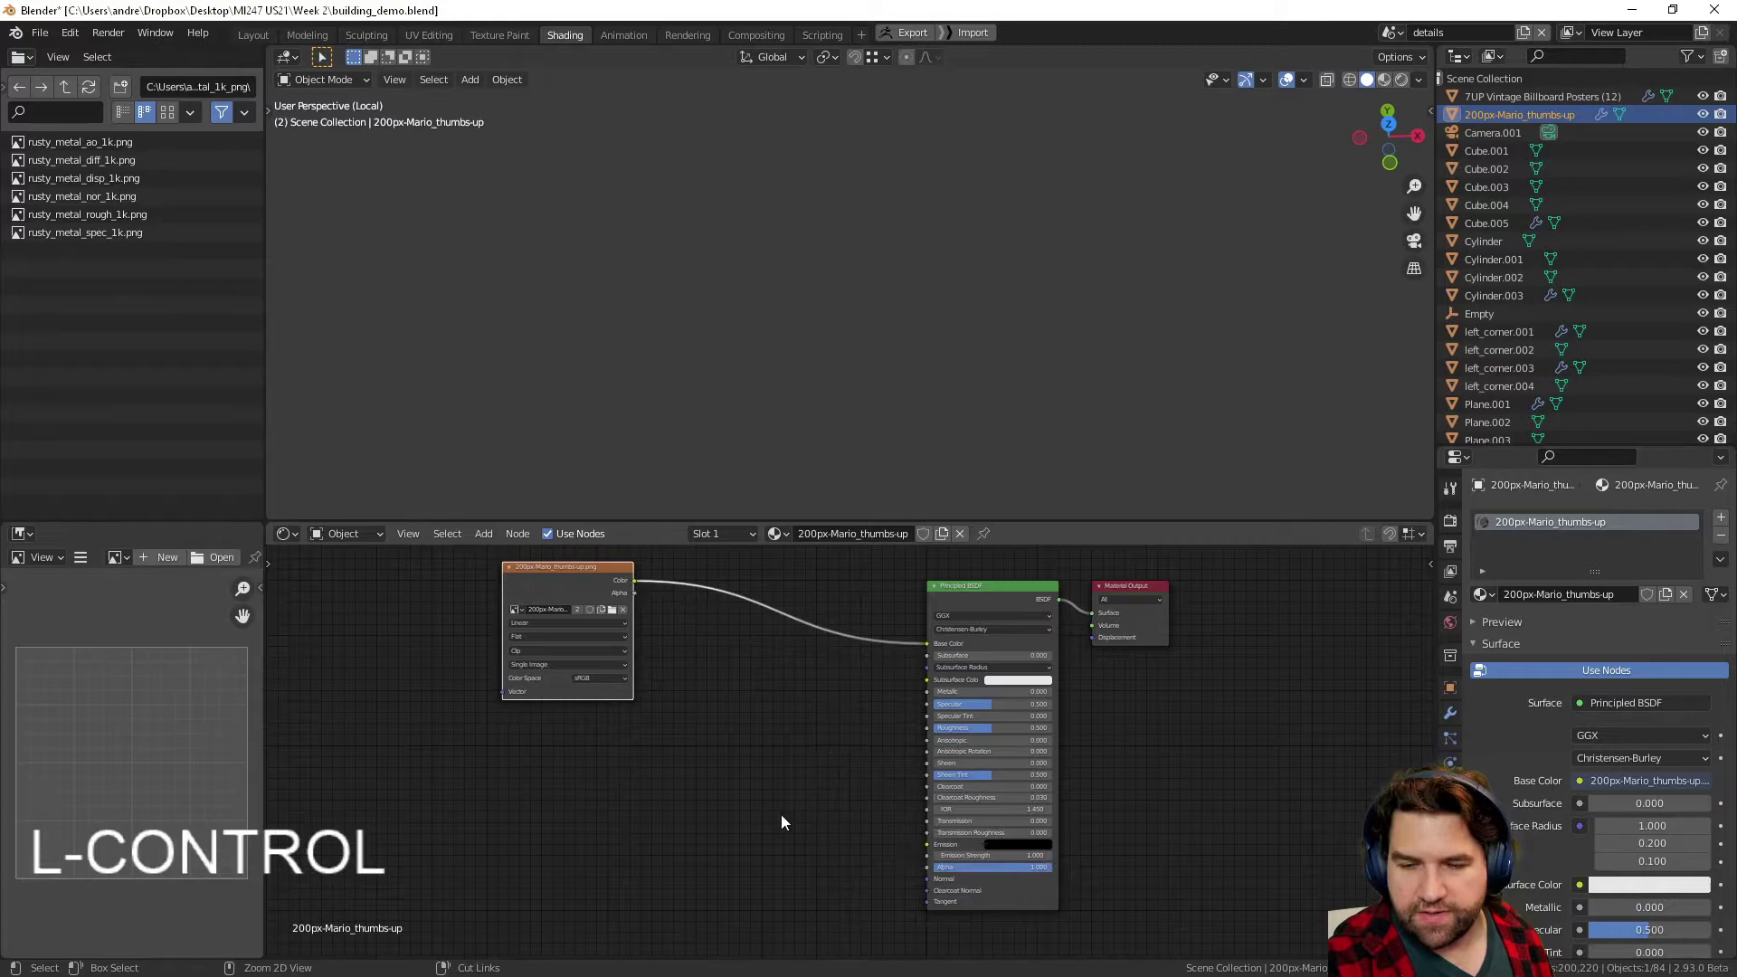
click(268, 34)
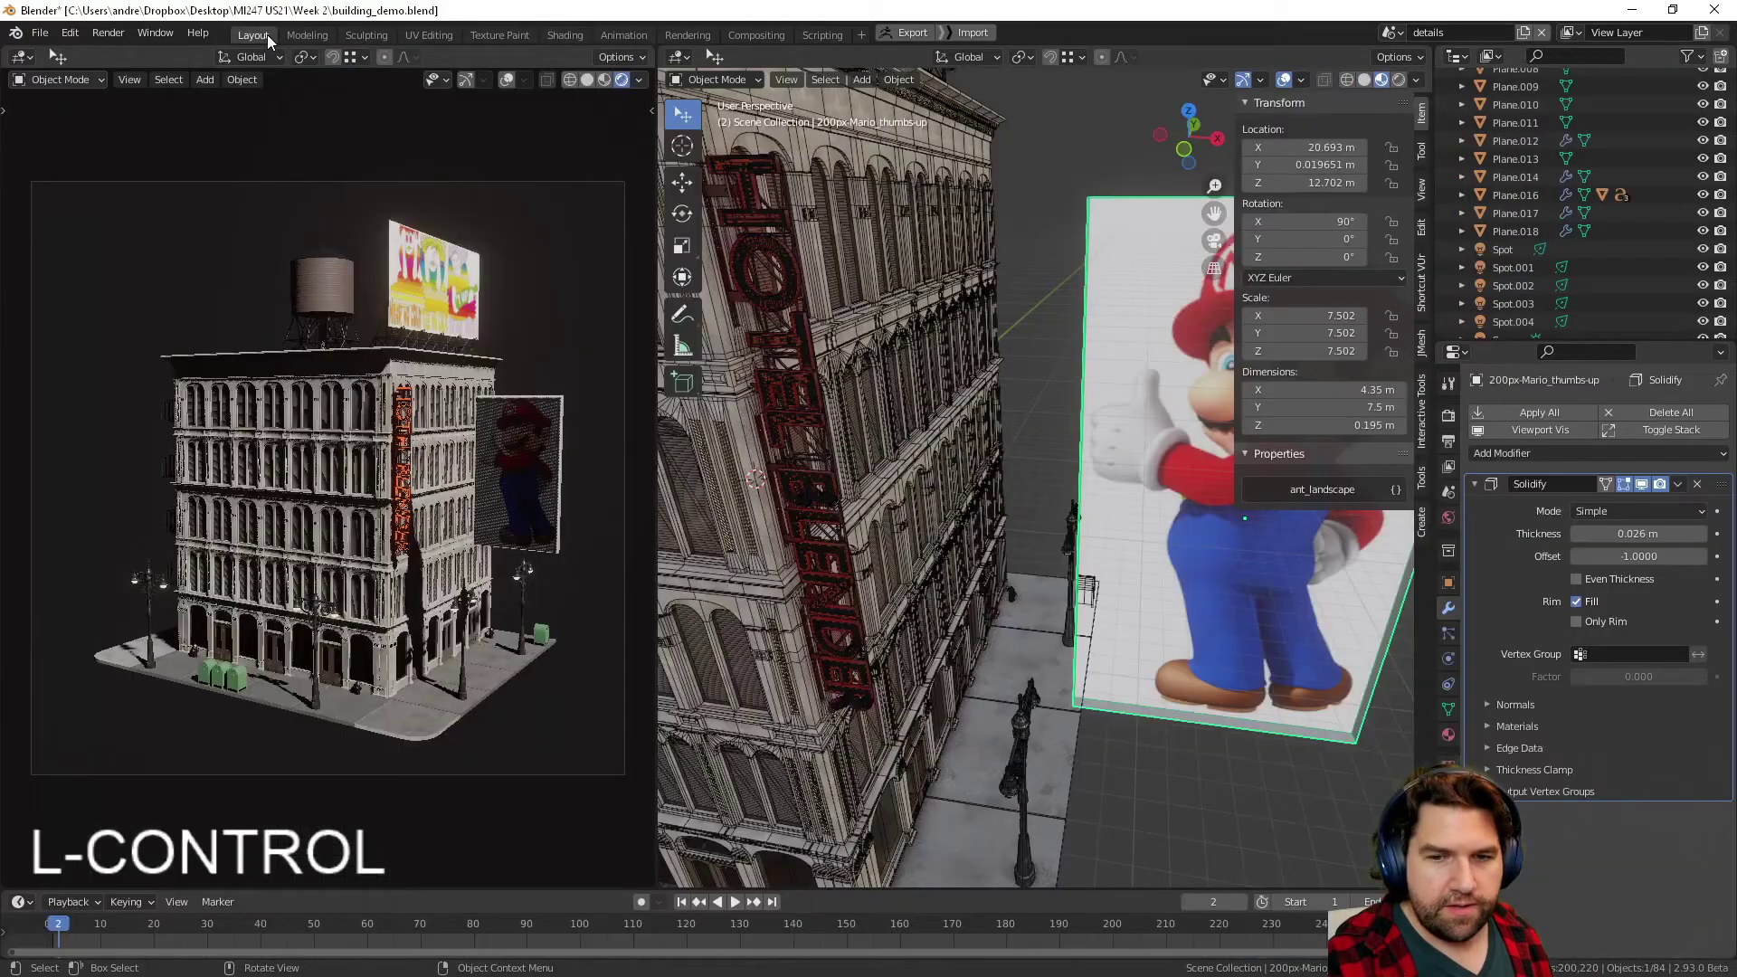
scroll(1127, 599, up, 4)
click(1264, 736)
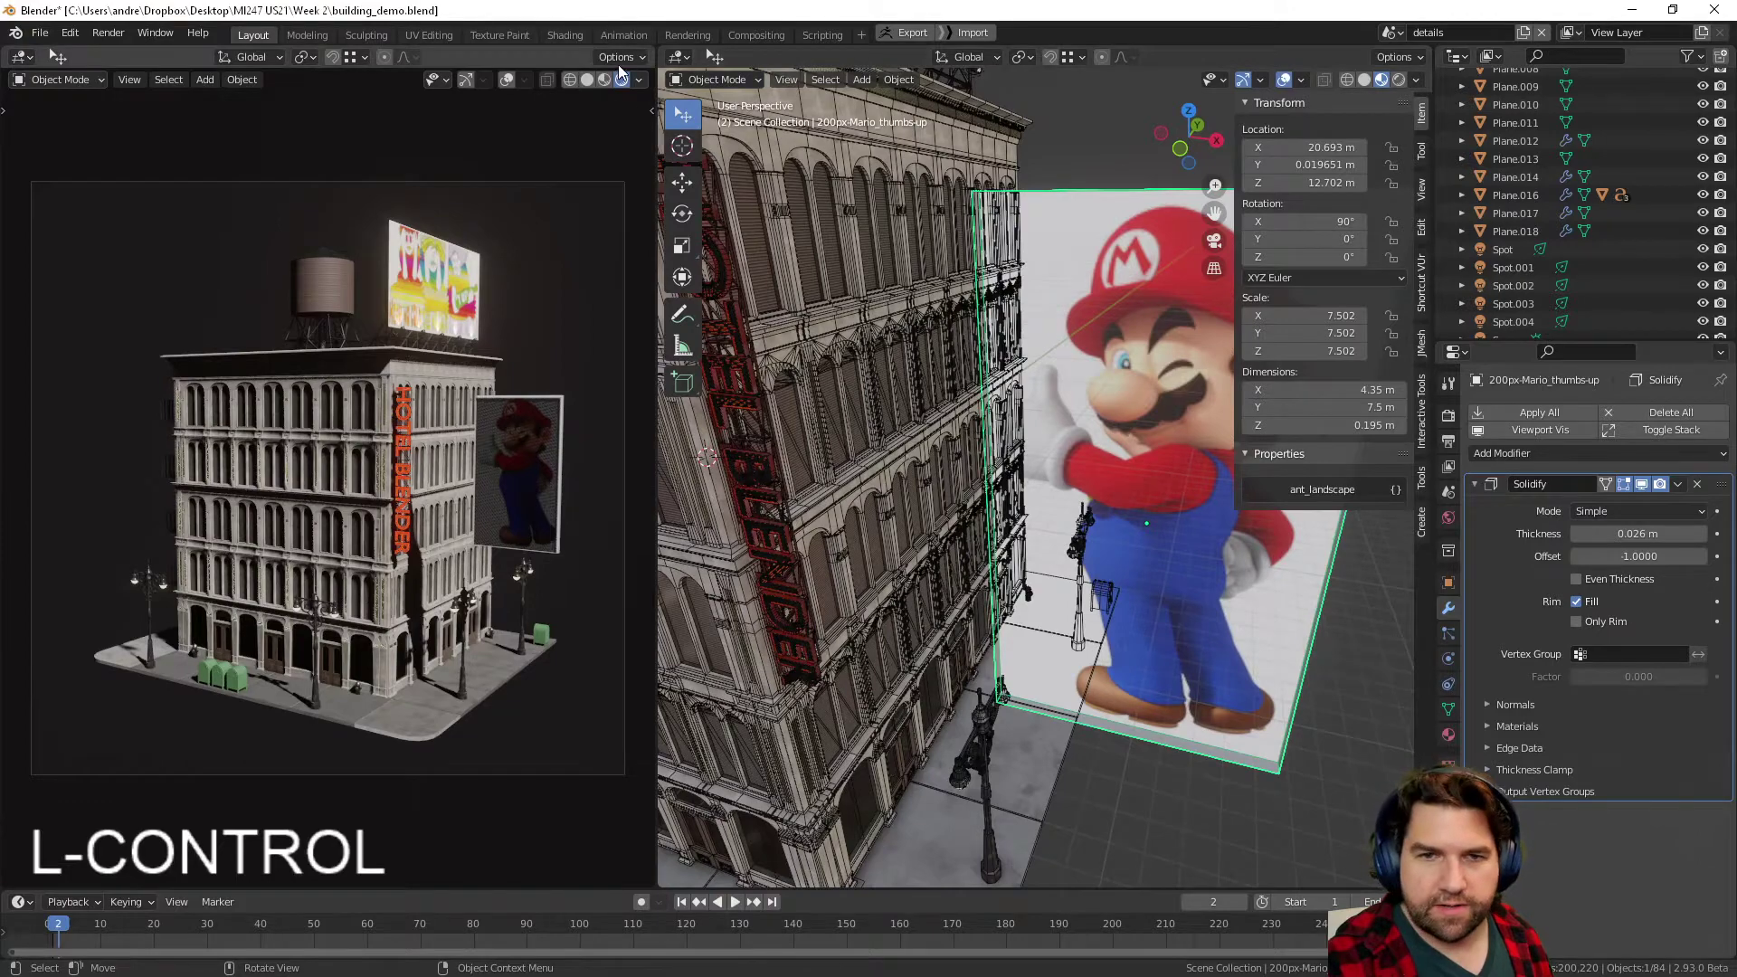
click(570, 35)
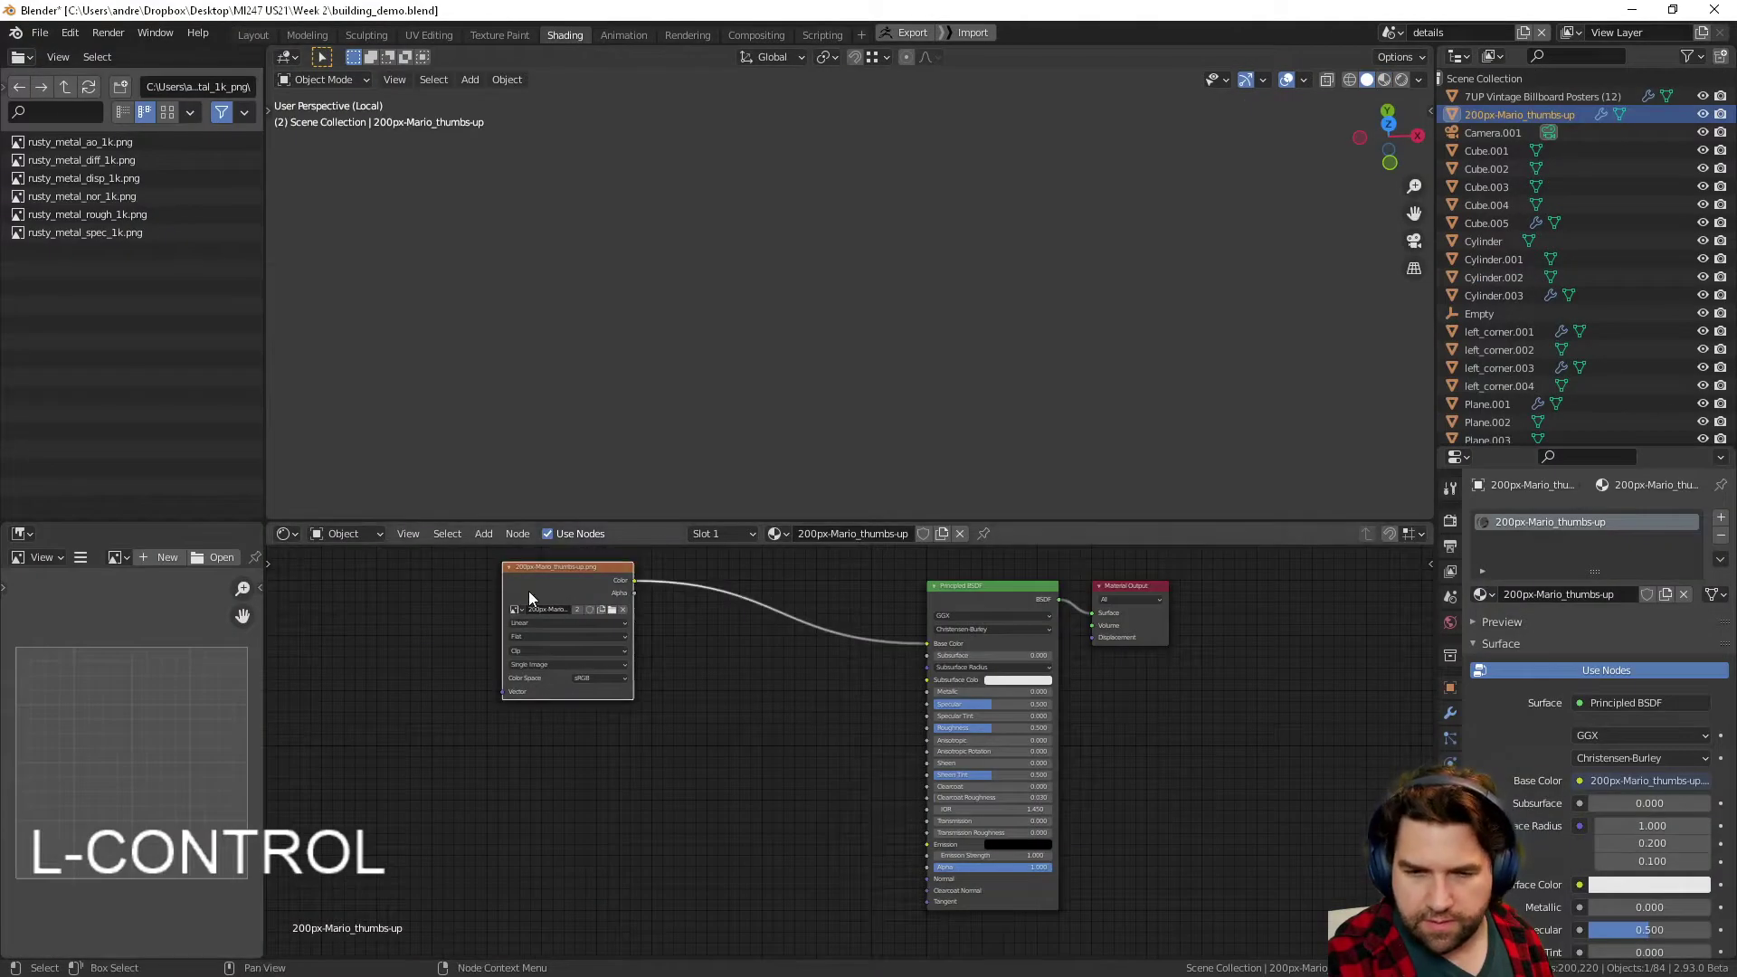
click(255, 37)
- Add a second material slot to the Mario plane and assign black_paint_MAT to it
mouse_move(1357, 692)
shift+middle_down()
mouse_move(1145, 670)
mouse_move(1170, 634)
shift+middle_up()
key(alt+z)
scroll(1137, 478, down, 2)
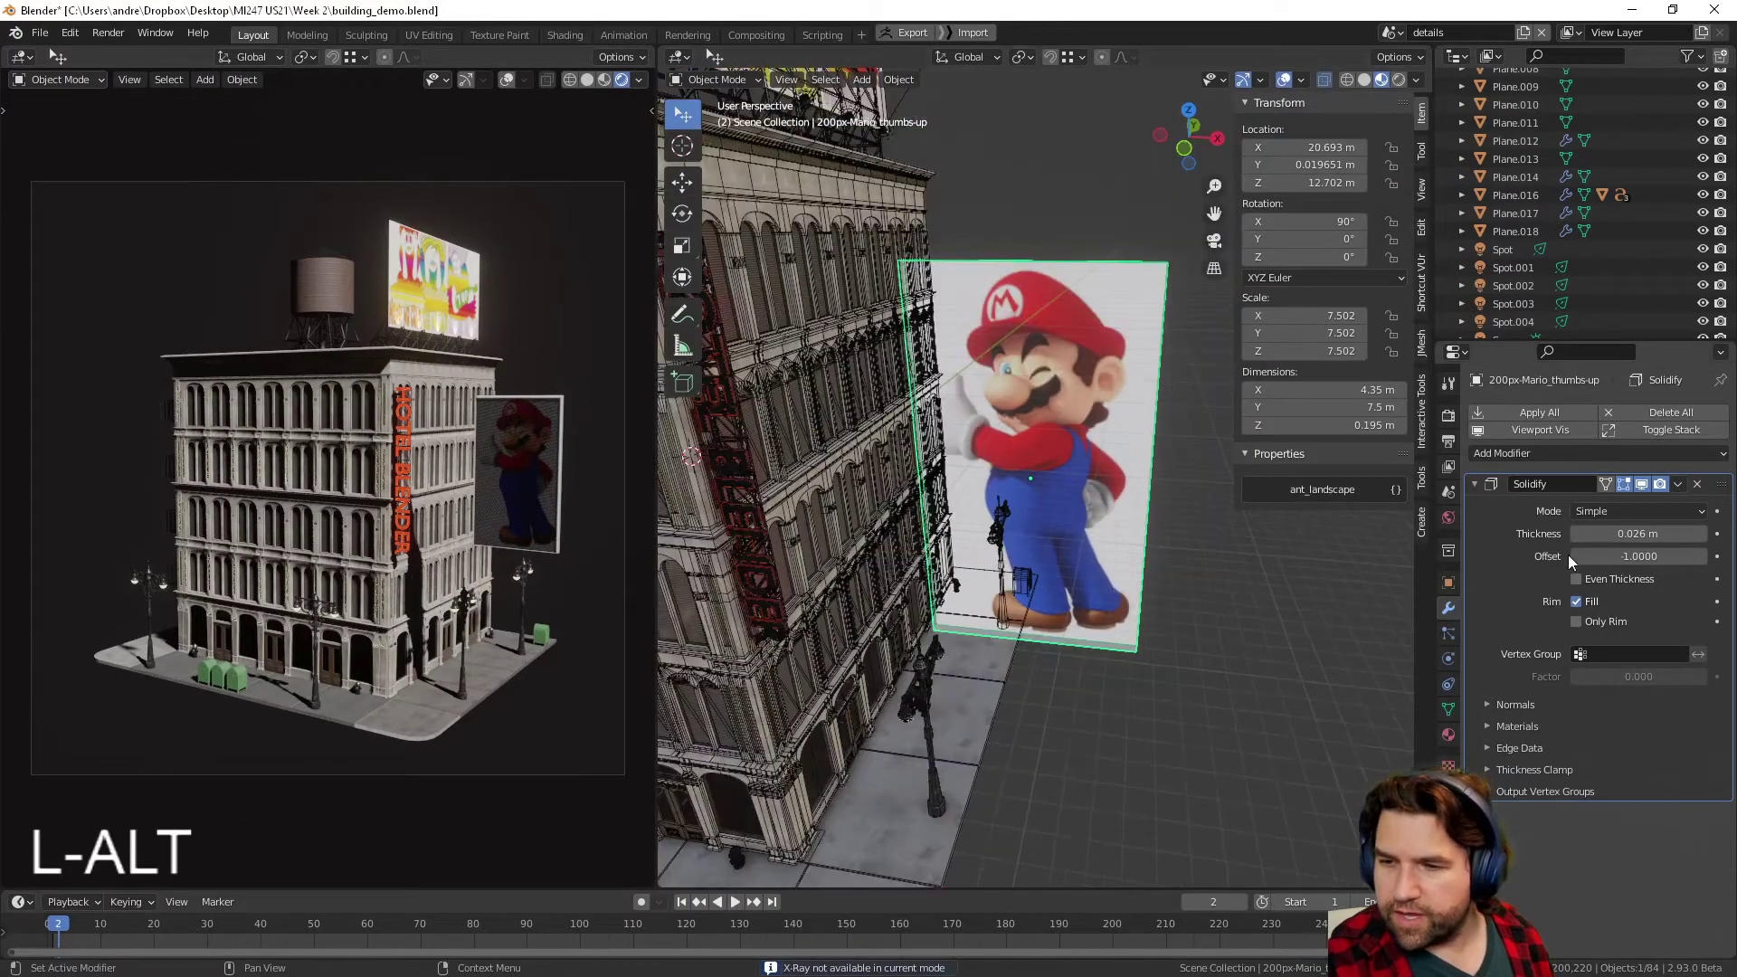
click(1511, 727)
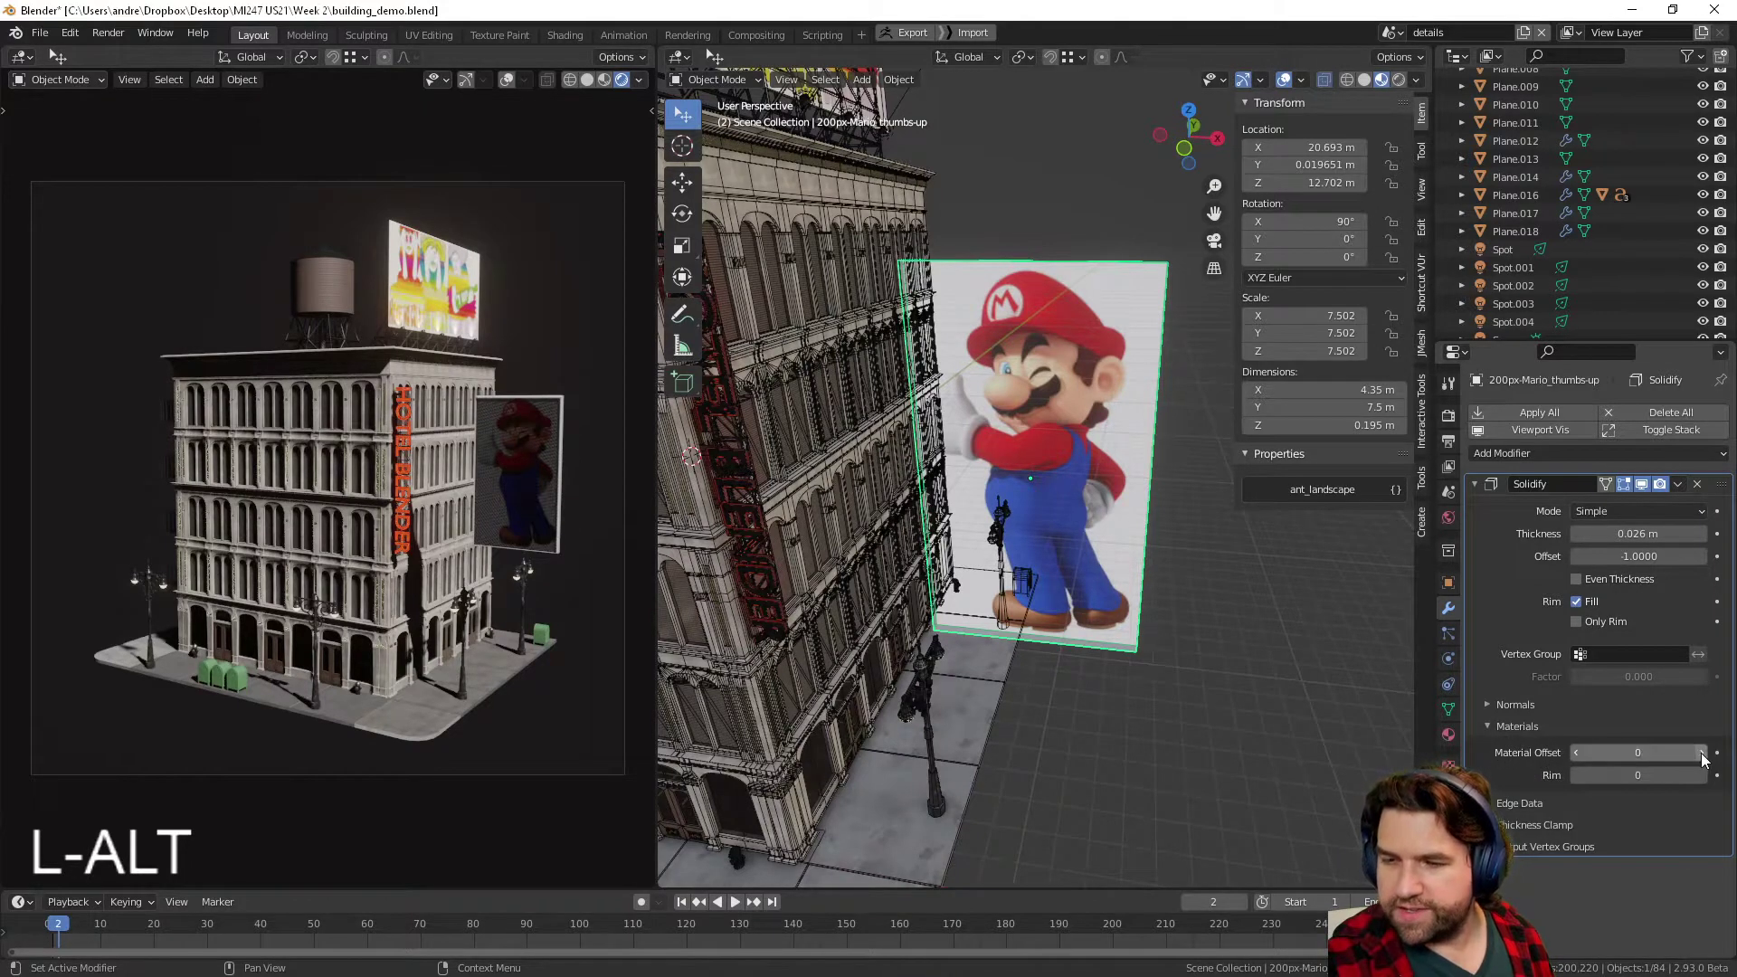
click(1449, 734)
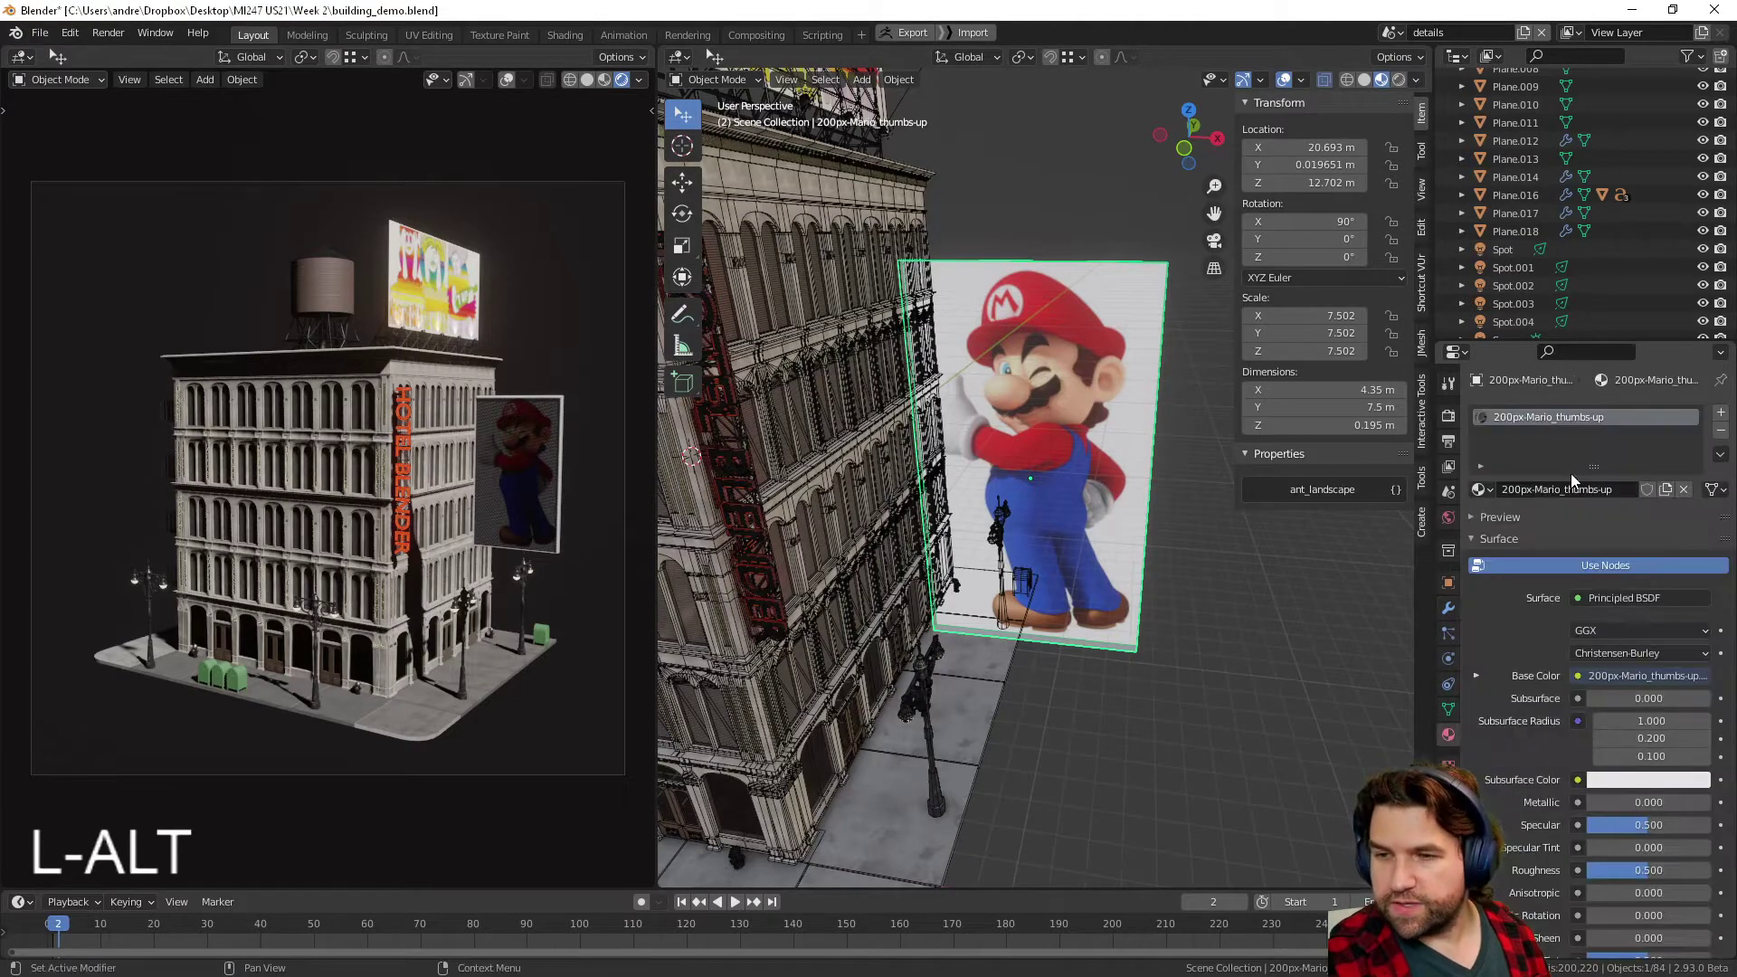
click(1721, 412)
click(1482, 526)
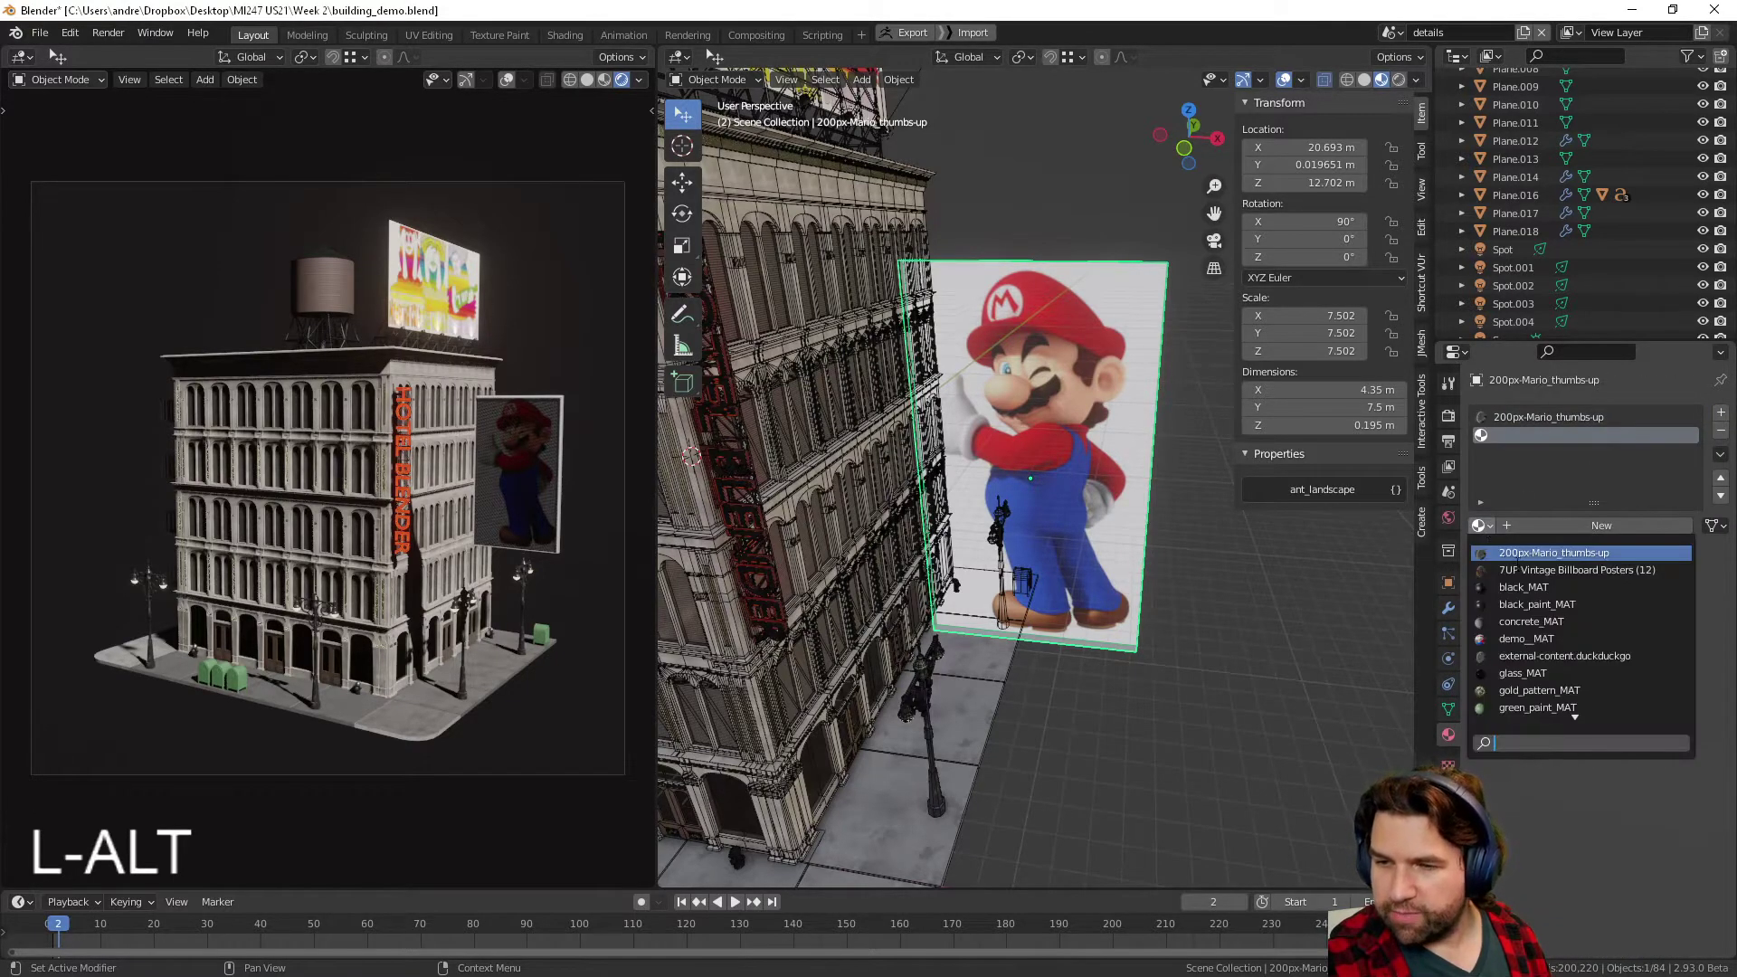
click(1534, 604)
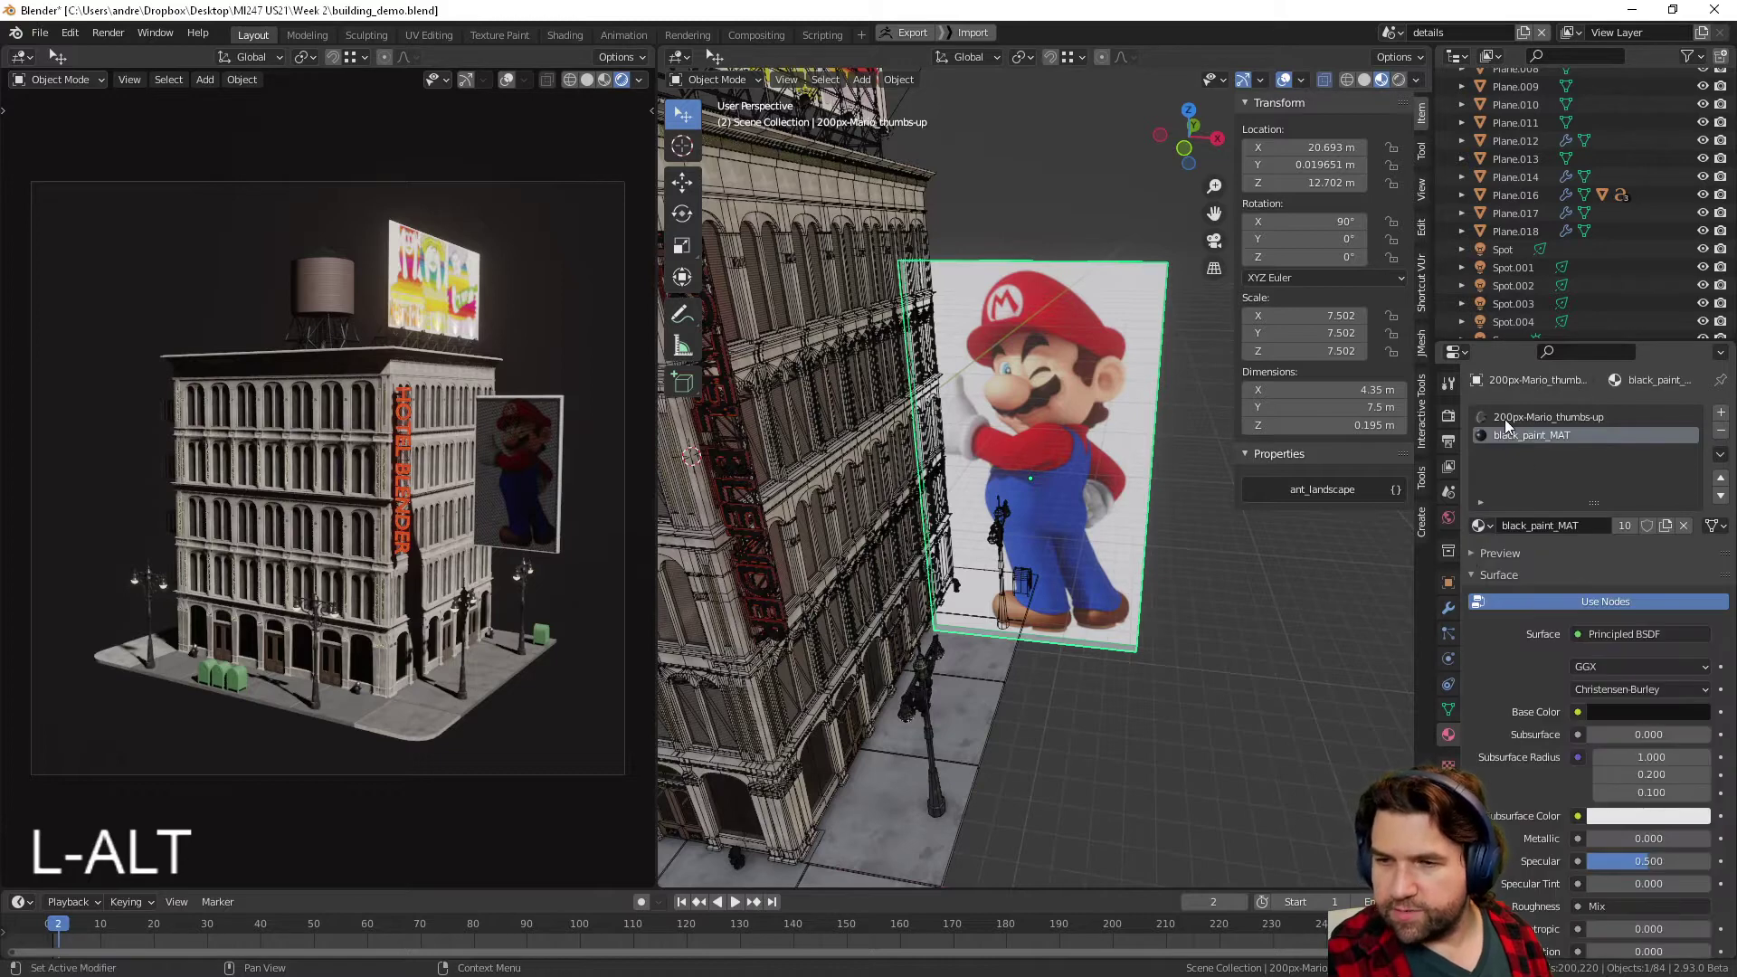
- Set the Solidify modifier's Material Offset and Rim to 1 on the Mario plane and examine its edges
click(1447, 614)
click(1703, 754)
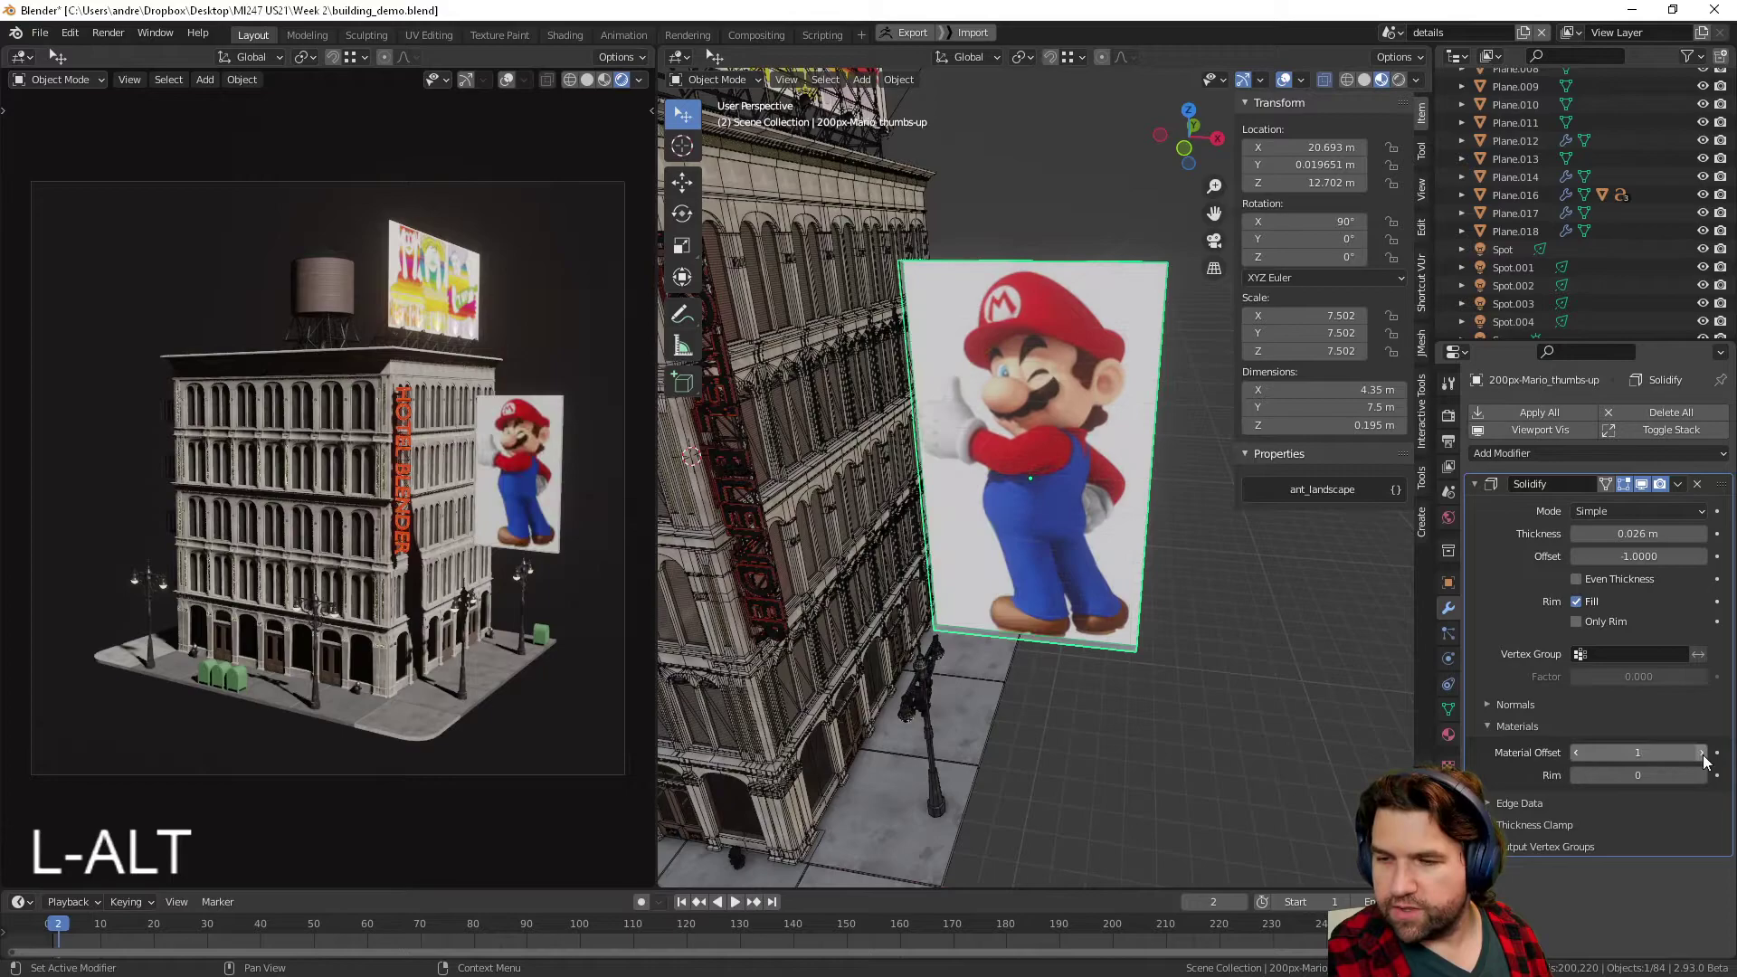
click(1701, 775)
middle_drag(1140, 688, 1008, 512)
click(936, 444)
click(1245, 550)
- Select the 7UP billboard poster on the roof and move it about 0.037 m along X from its support frame
middle_drag(1245, 550, 861, 540)
scroll(1110, 503, down, 2)
click(985, 571)
click(862, 540)
middle_drag(959, 598, 1053, 557)
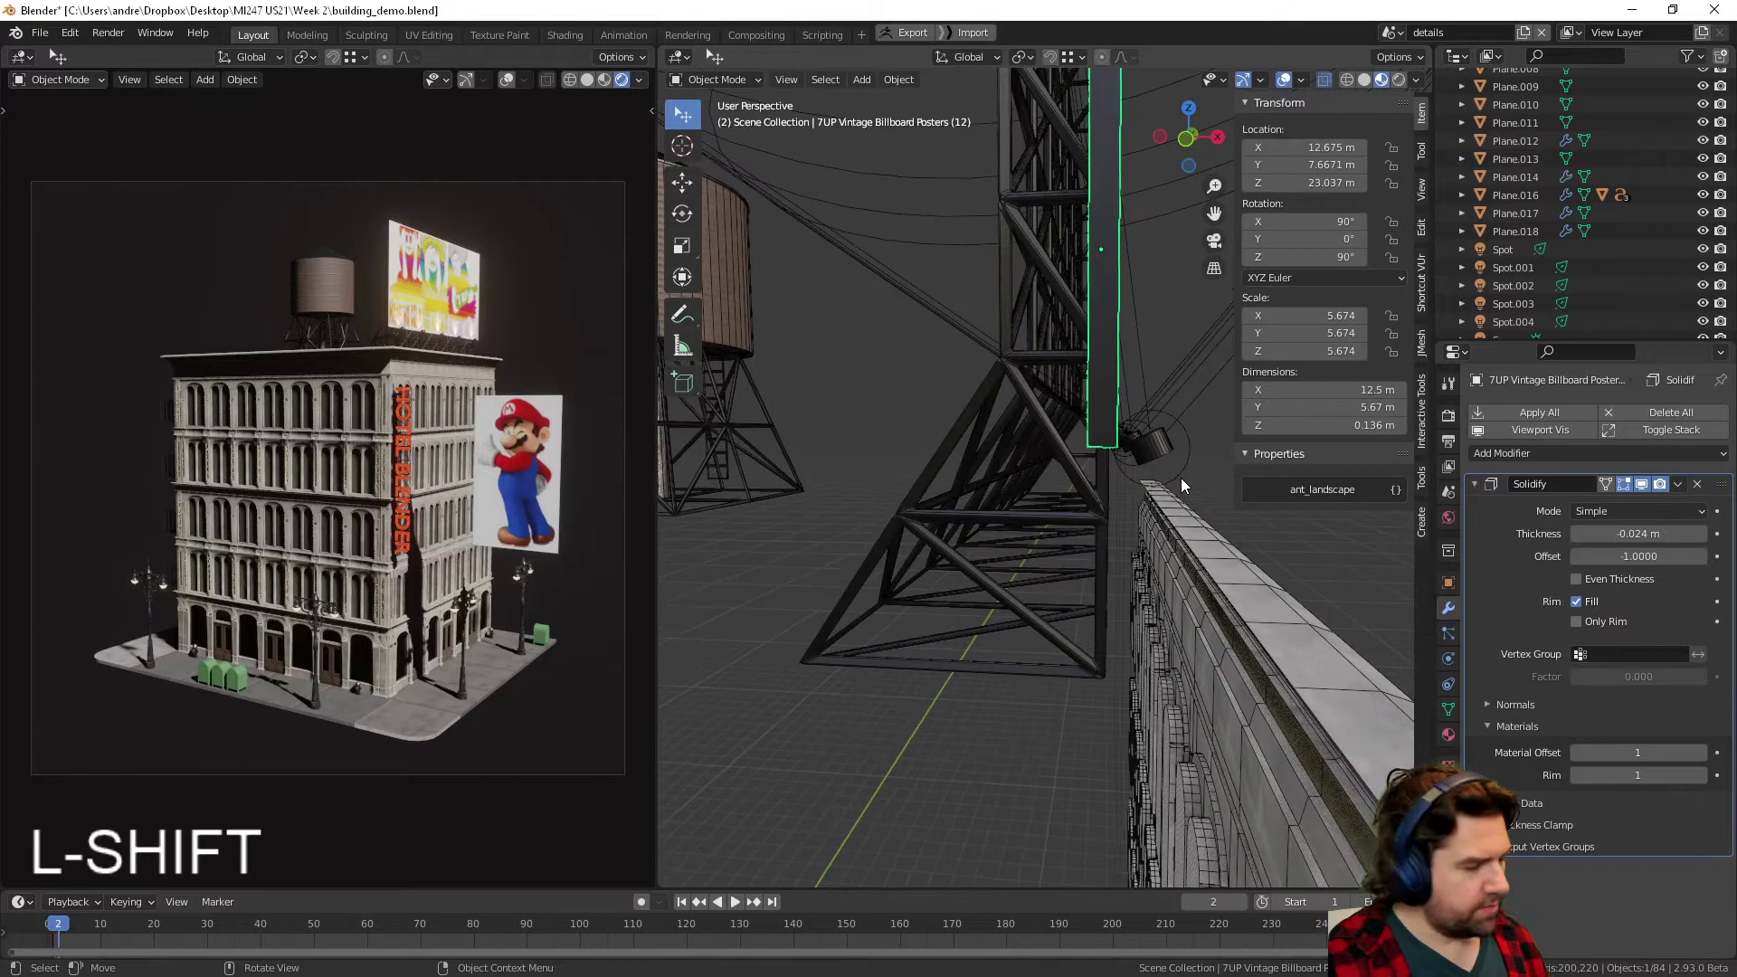
key(g)
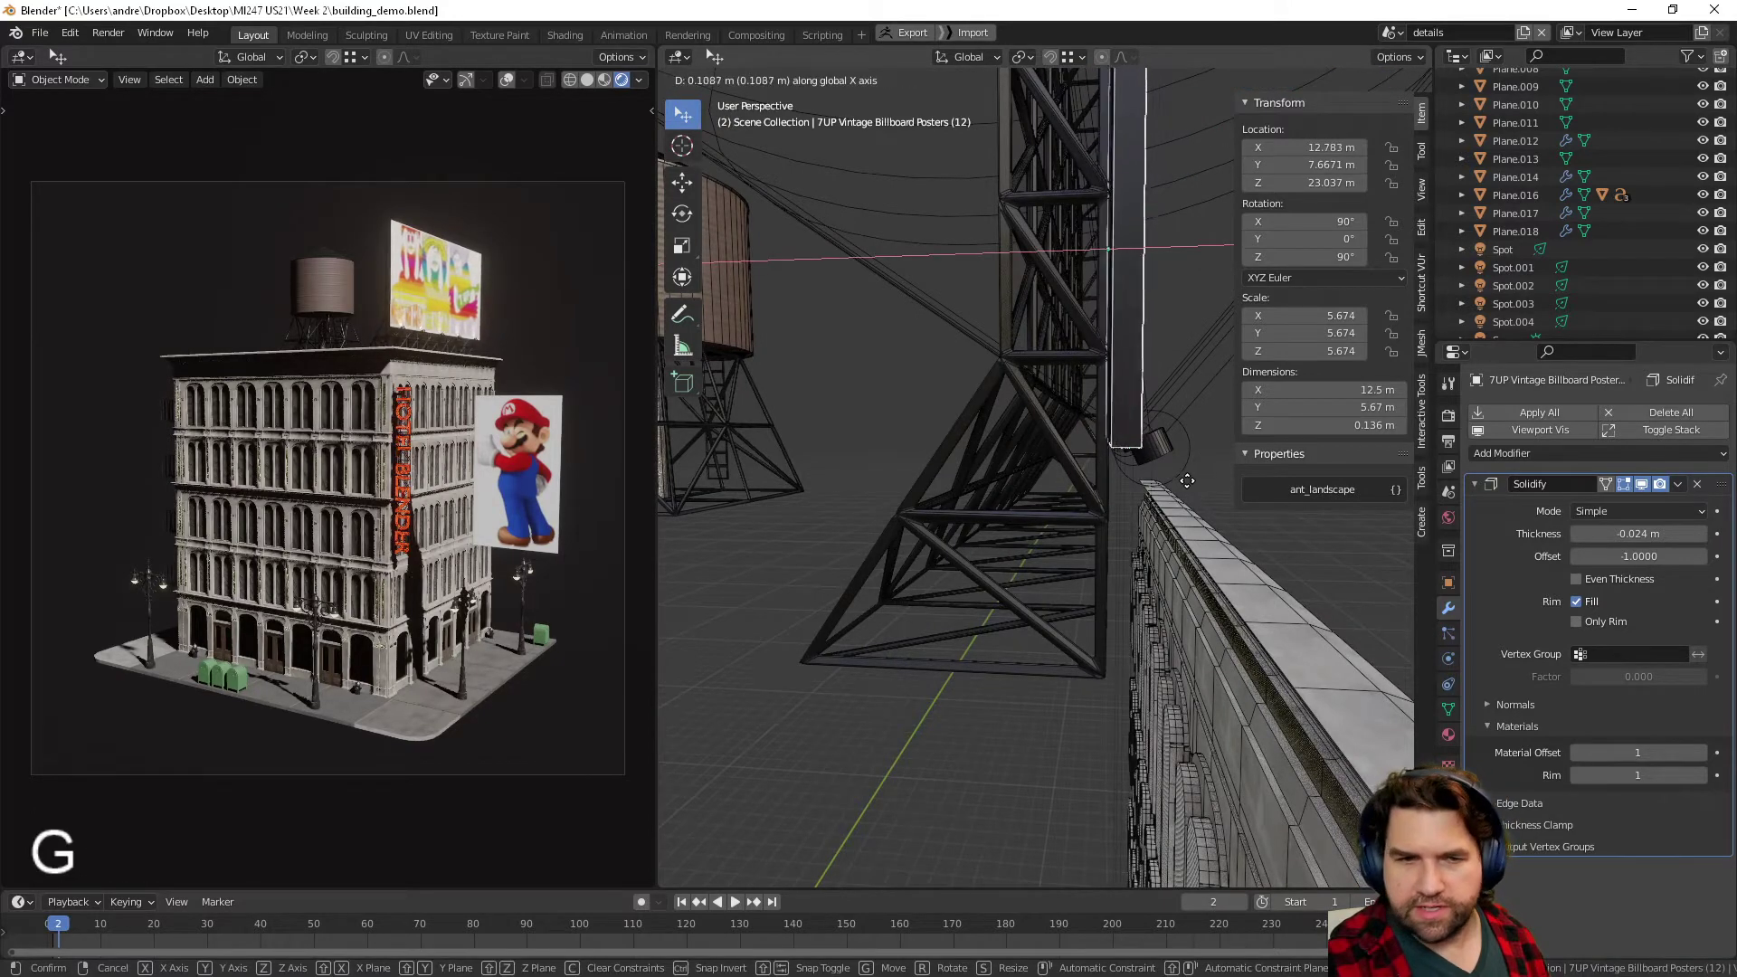
shift+click(1181, 489)
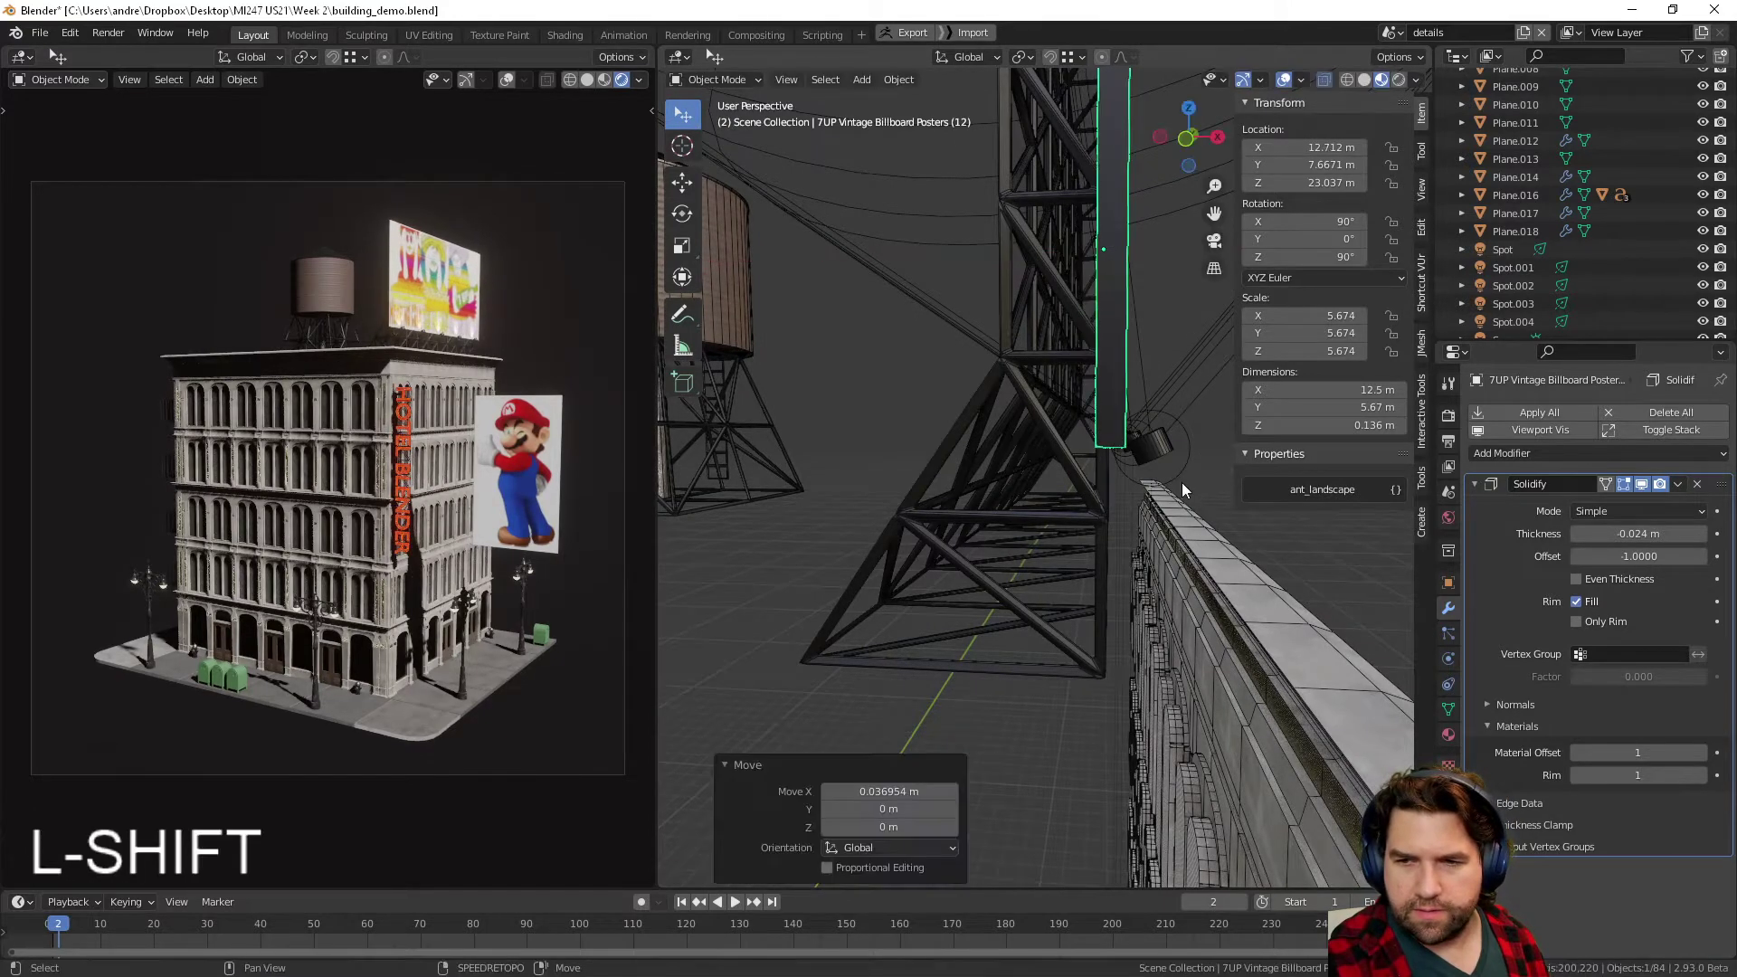
- Deselect the billboard poster and turn off the wireframe overlay in the working viewport
scroll(1180, 597, down, 6)
click(1236, 624)
key(Tab)
scroll(1222, 626, down, 3)
middle_drag(1221, 626, 1202, 523)
scroll(1181, 597, up, 4)
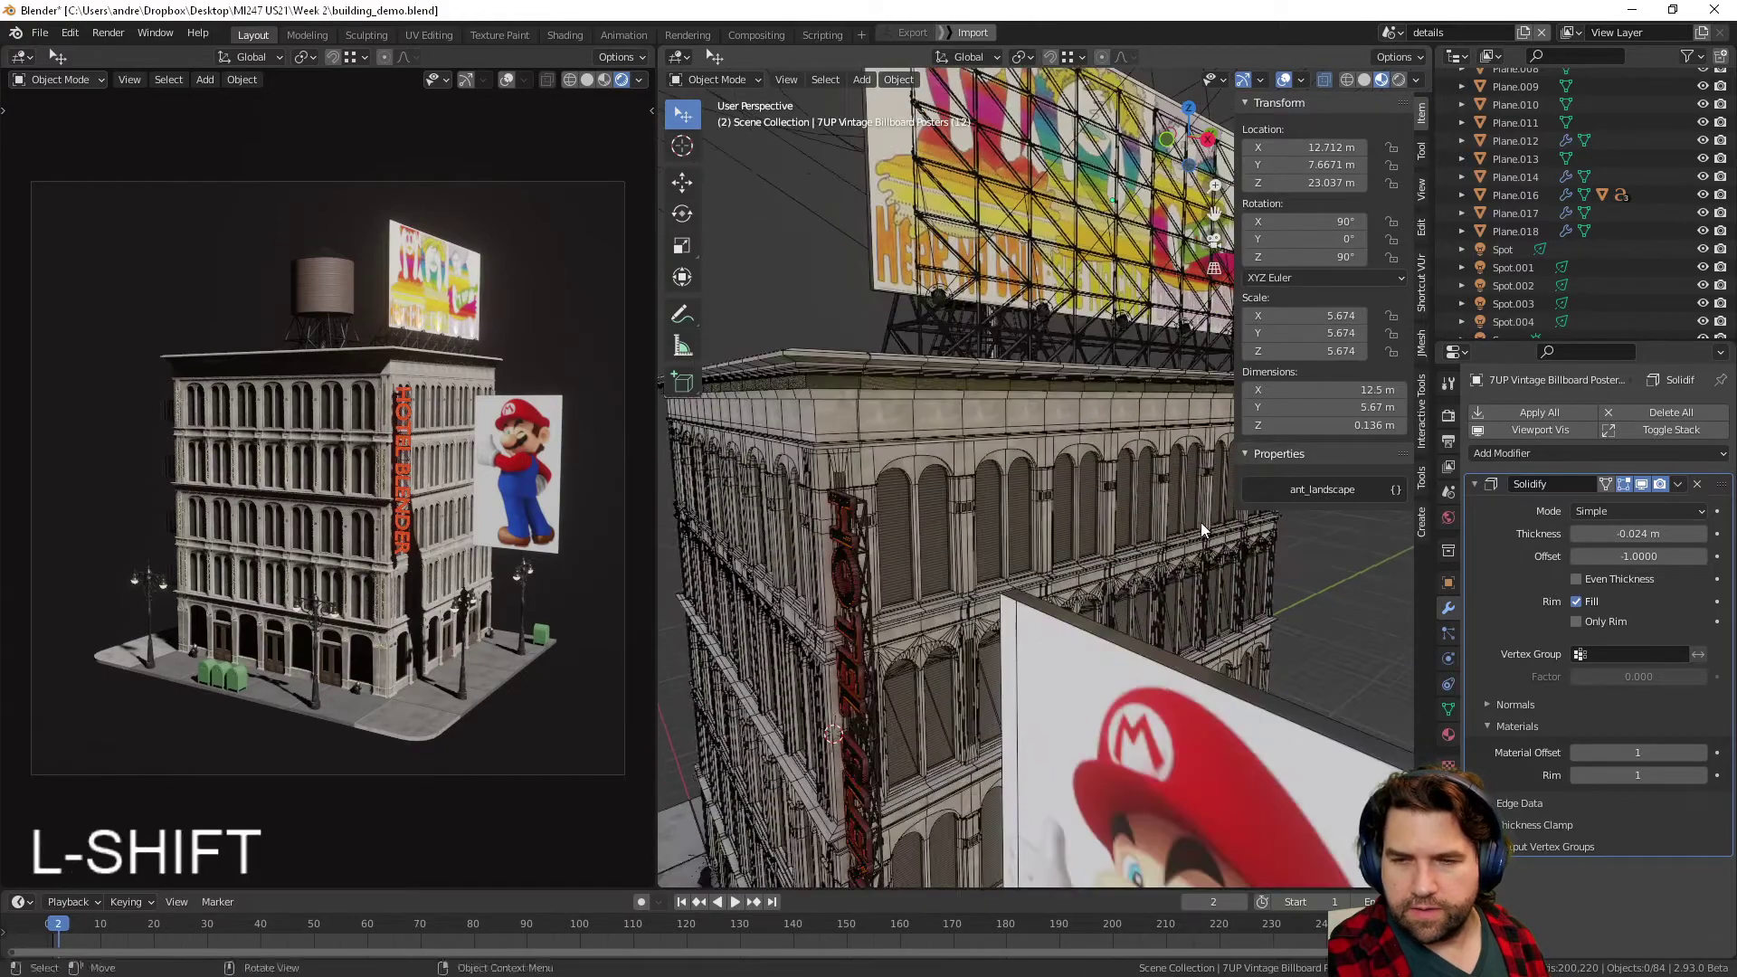
click(1302, 81)
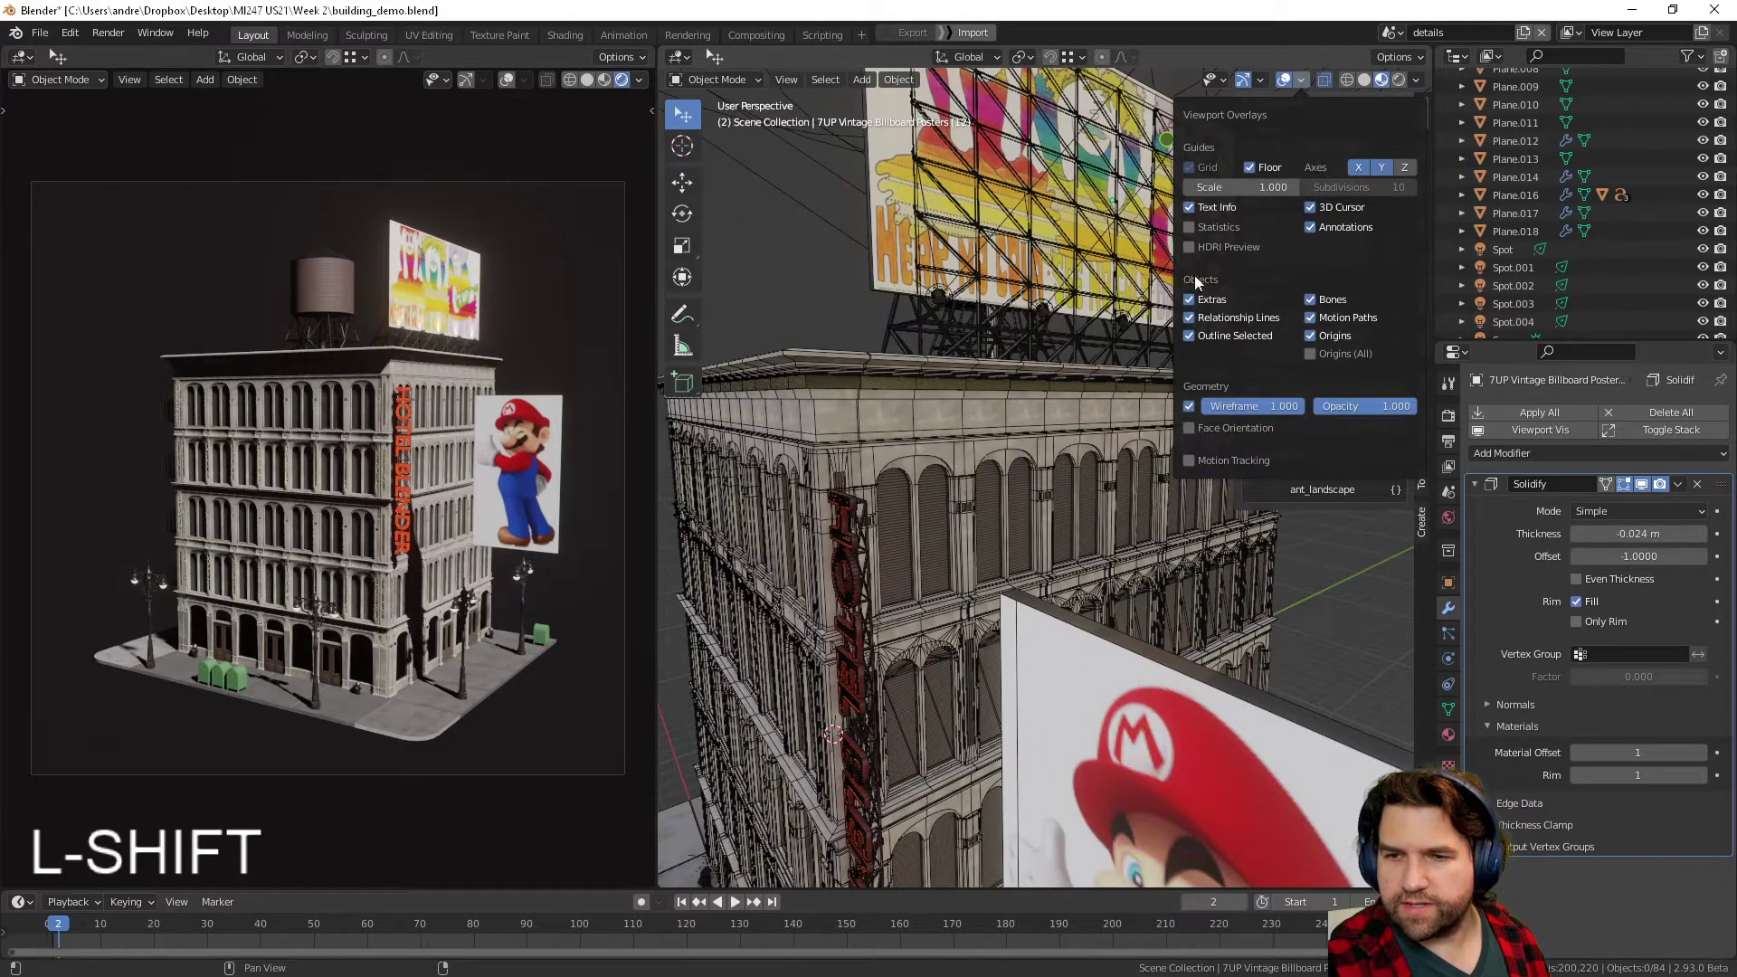
click(1188, 406)
- Select the Mario plane, examine its back and sides, and delete it
scroll(1174, 606, down, 4)
middle_drag(1175, 606, 983, 599)
scroll(1062, 552, up, 2)
click(1063, 552)
scroll(953, 611, down, 2)
scroll(984, 594, up, 2)
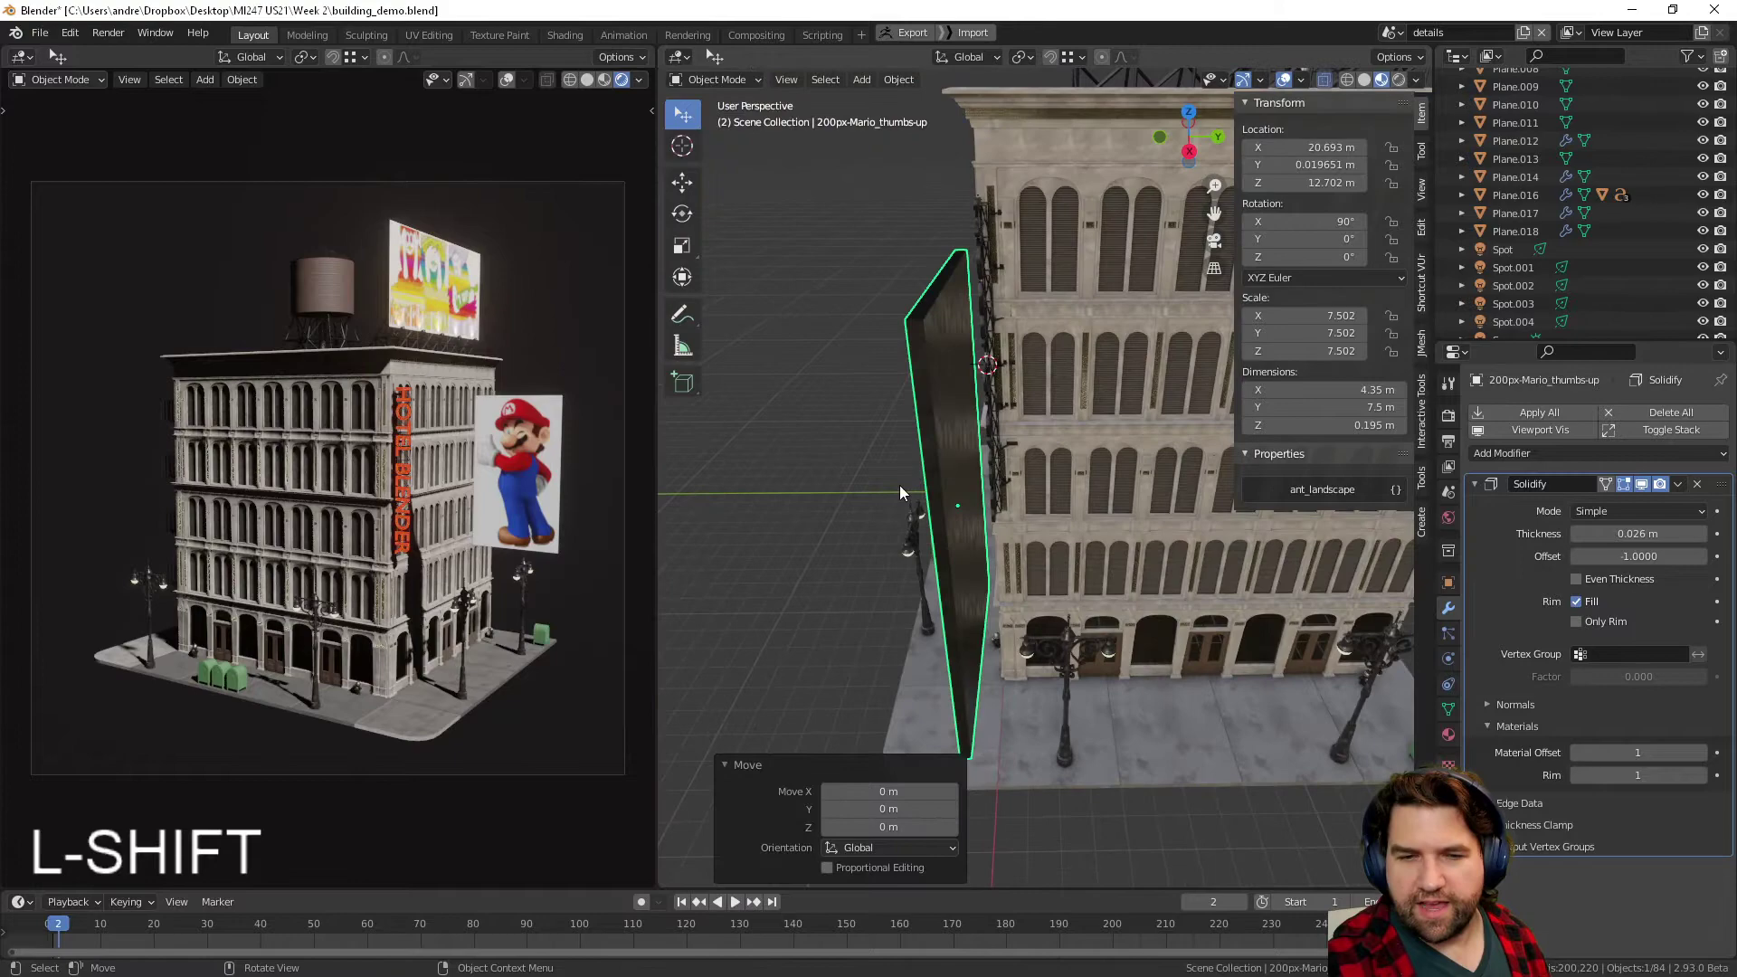
middle_drag(899, 487, 762, 496)
shift+middle_drag(762, 496, 1198, 480)
middle_drag(899, 538, 1147, 322)
key(Delete)
- Select the street lamp on the sidewalk near the building's corner and open it in Edit Mode
shift+middle_drag(1186, 579, 1115, 572)
scroll(1139, 464, up, 4)
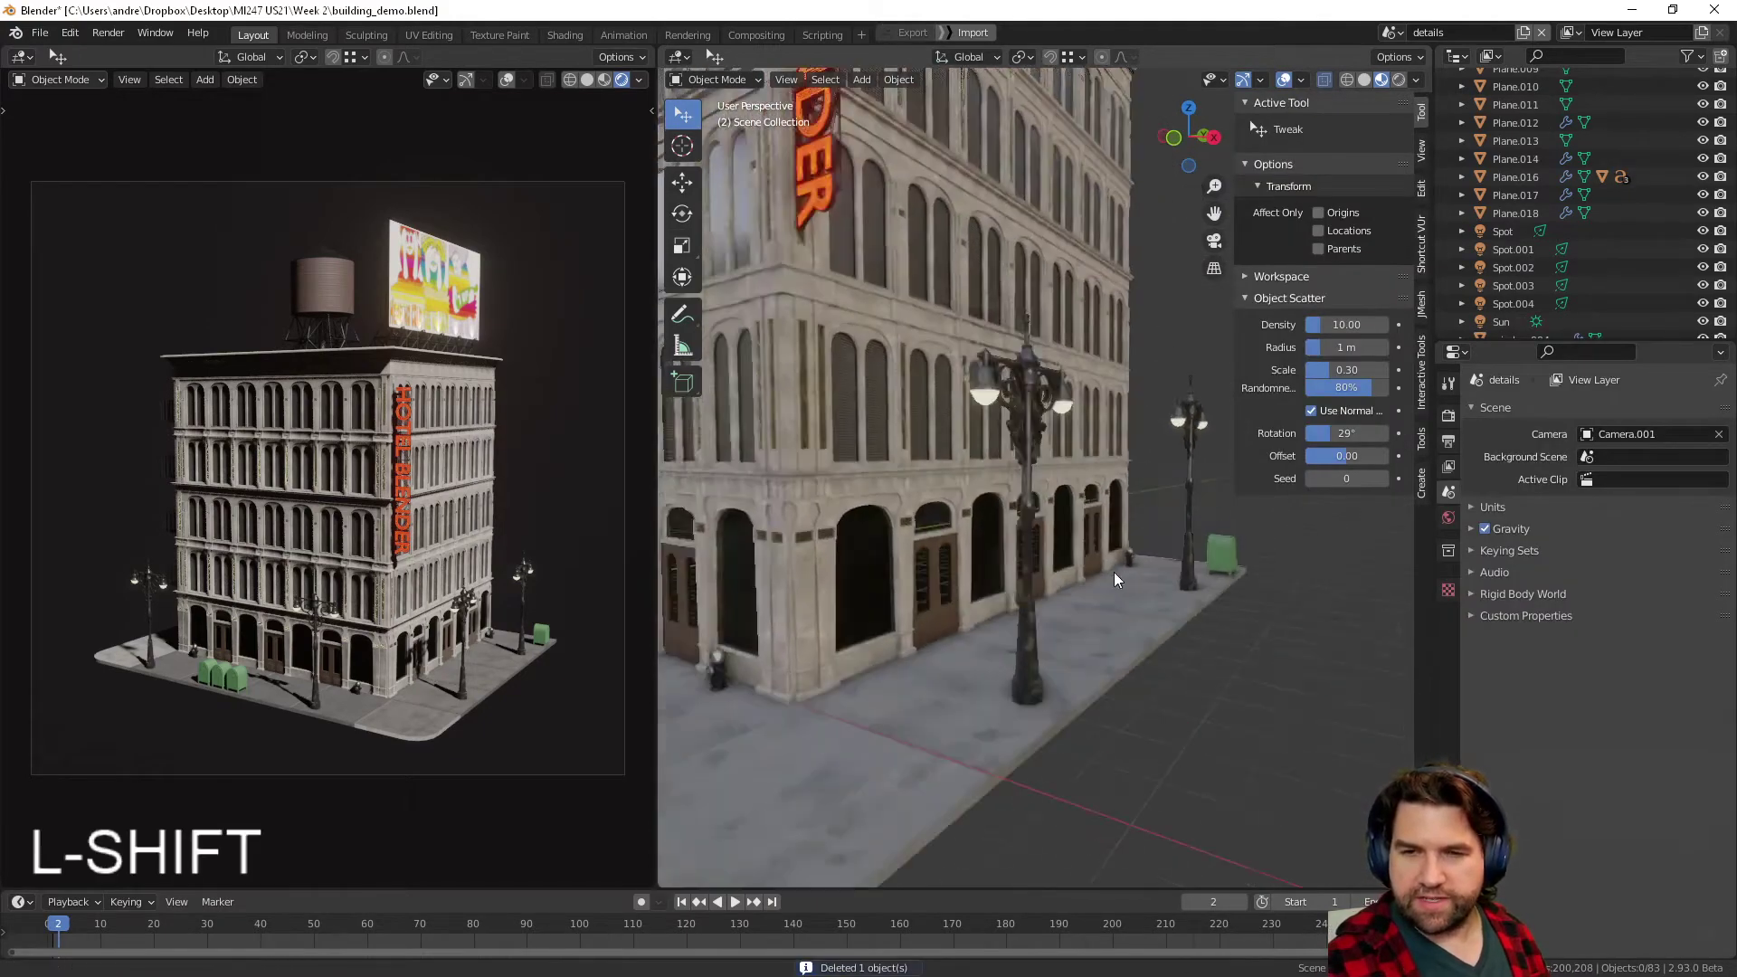
scroll(1115, 572, up, 2)
shift+middle_drag(995, 542, 953, 482)
click(941, 377)
shift+middle_drag(941, 376, 1030, 513)
scroll(1061, 577, up, 1)
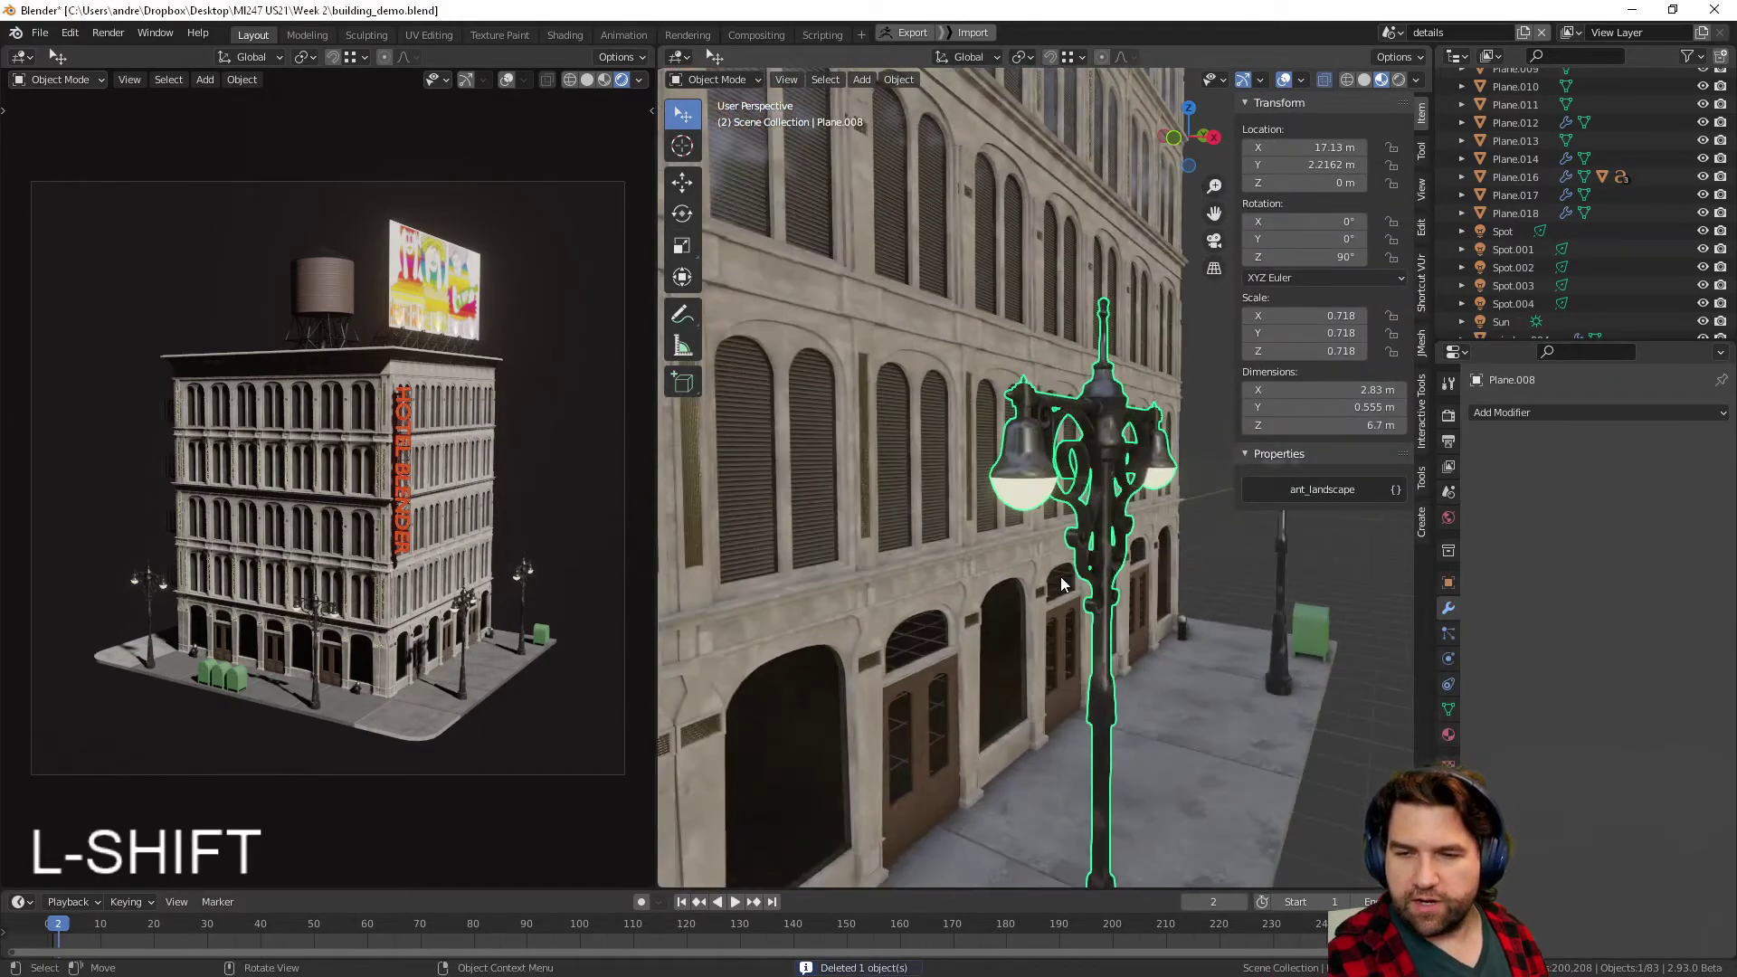
key(Tab)
scroll(1387, 491, up, 1)
- Set the emission strength of the street lamp's Material.001 to 6.360
click(1449, 520)
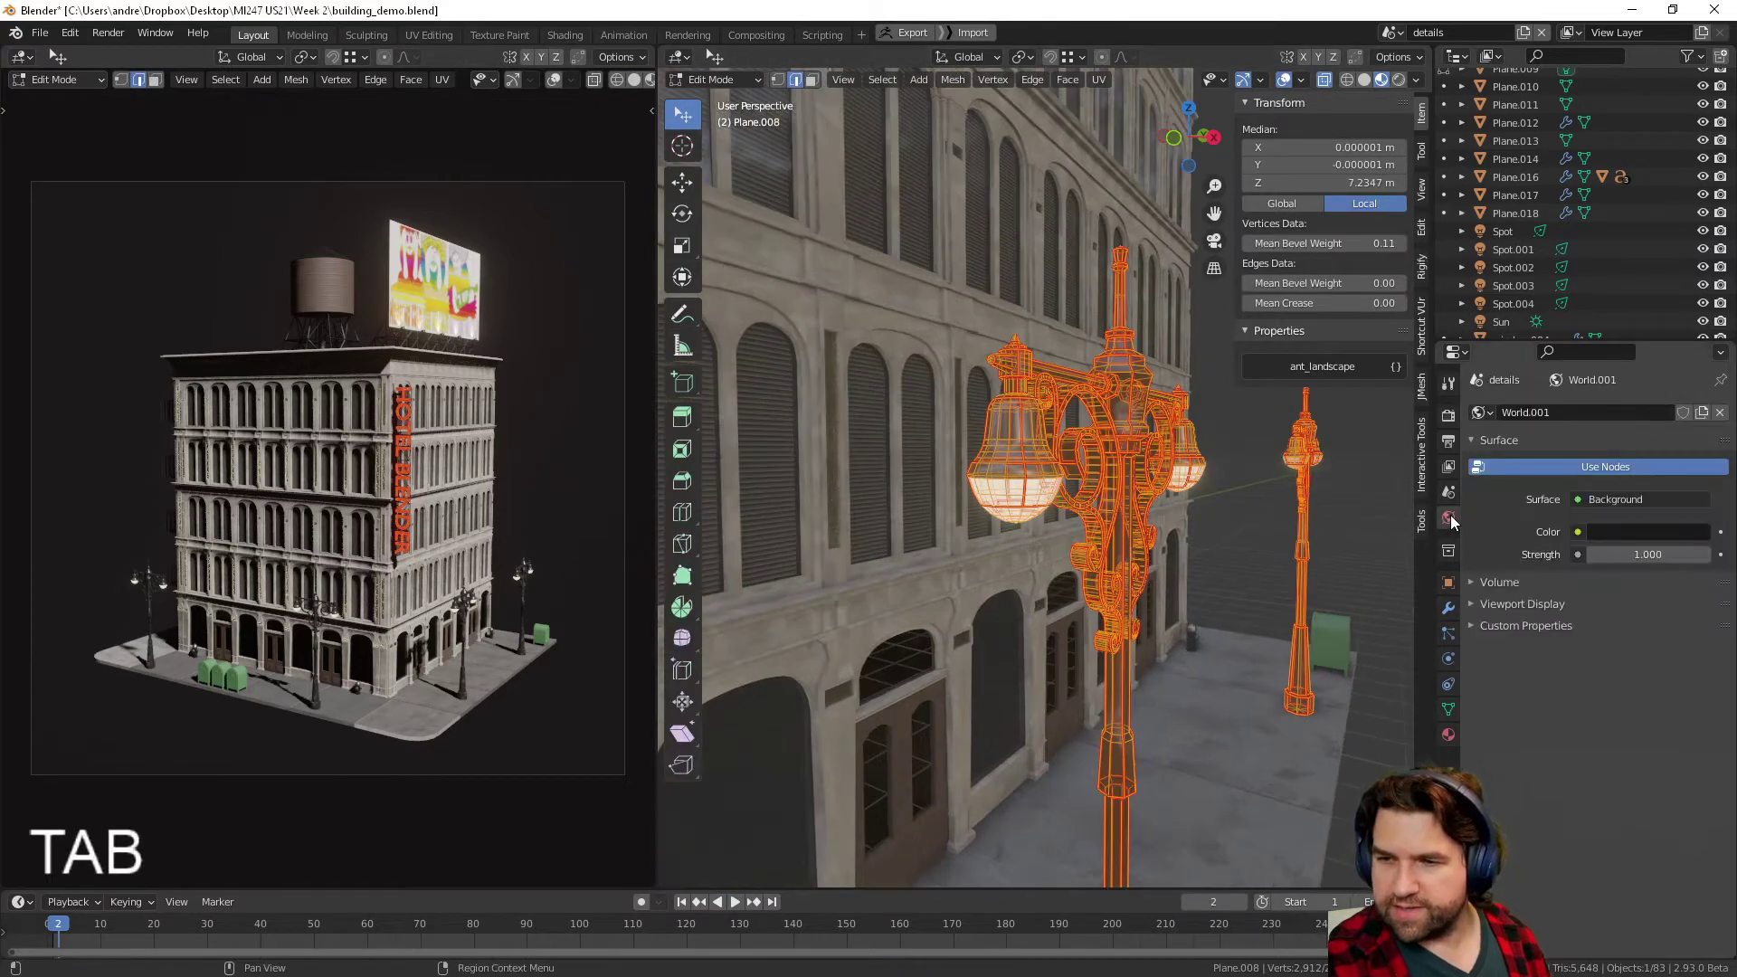
click(1448, 734)
click(1500, 434)
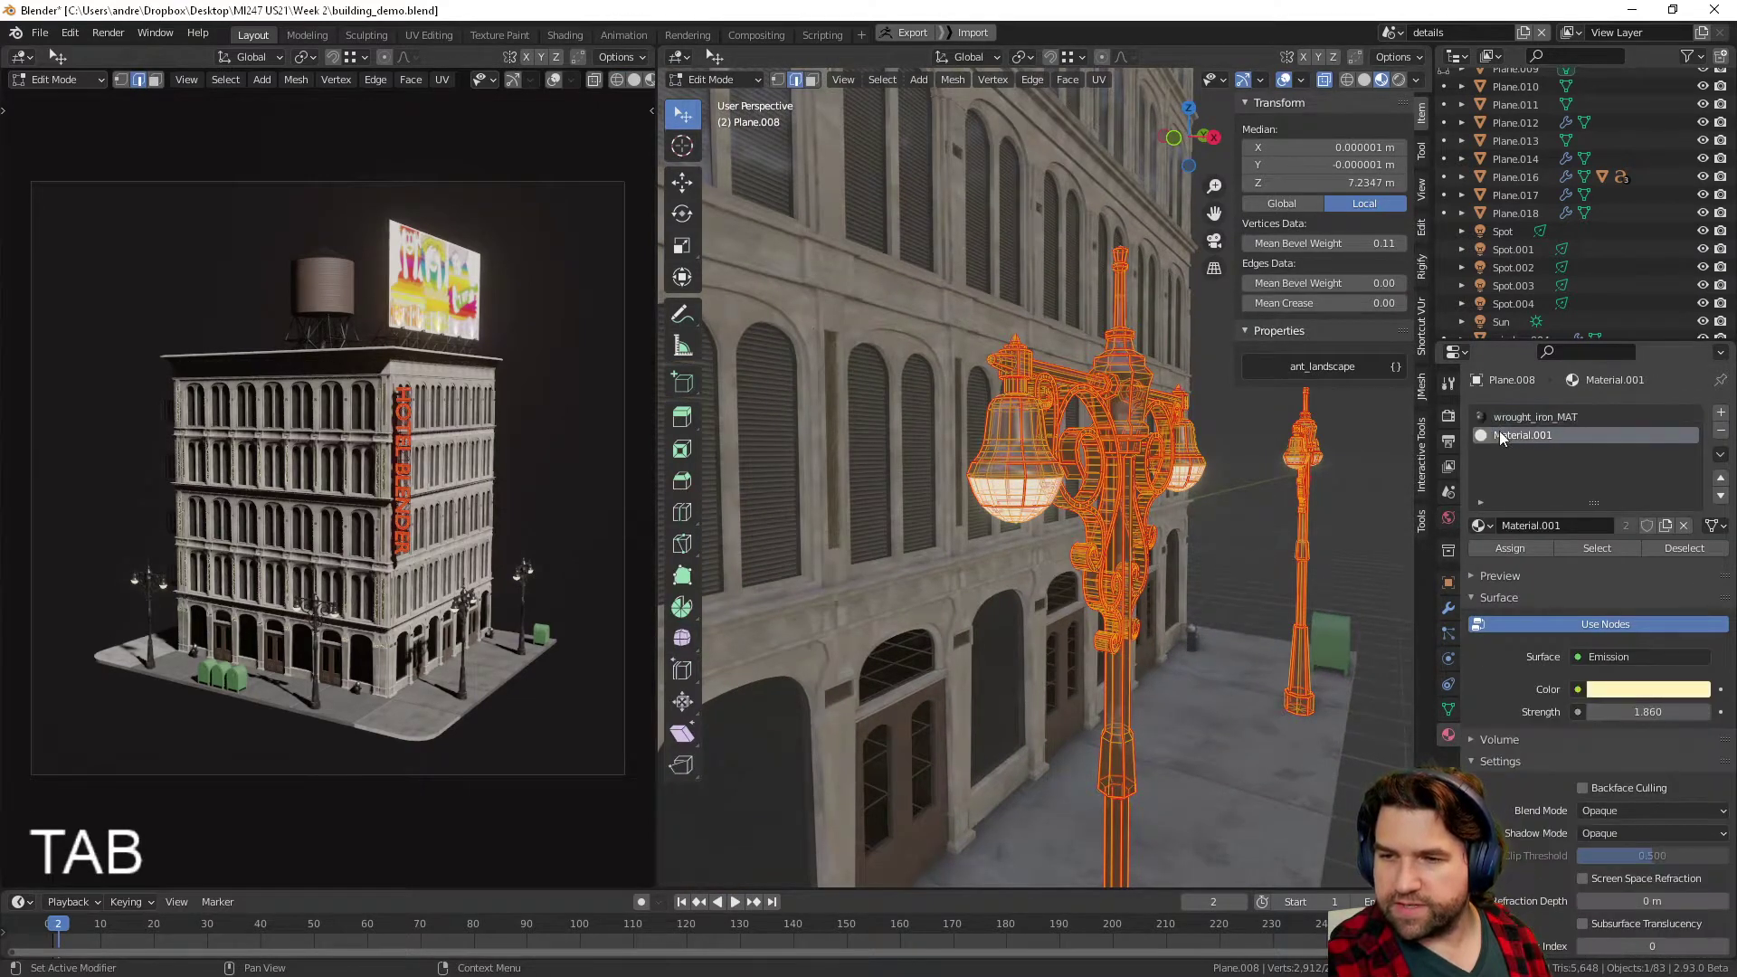
click(1578, 657)
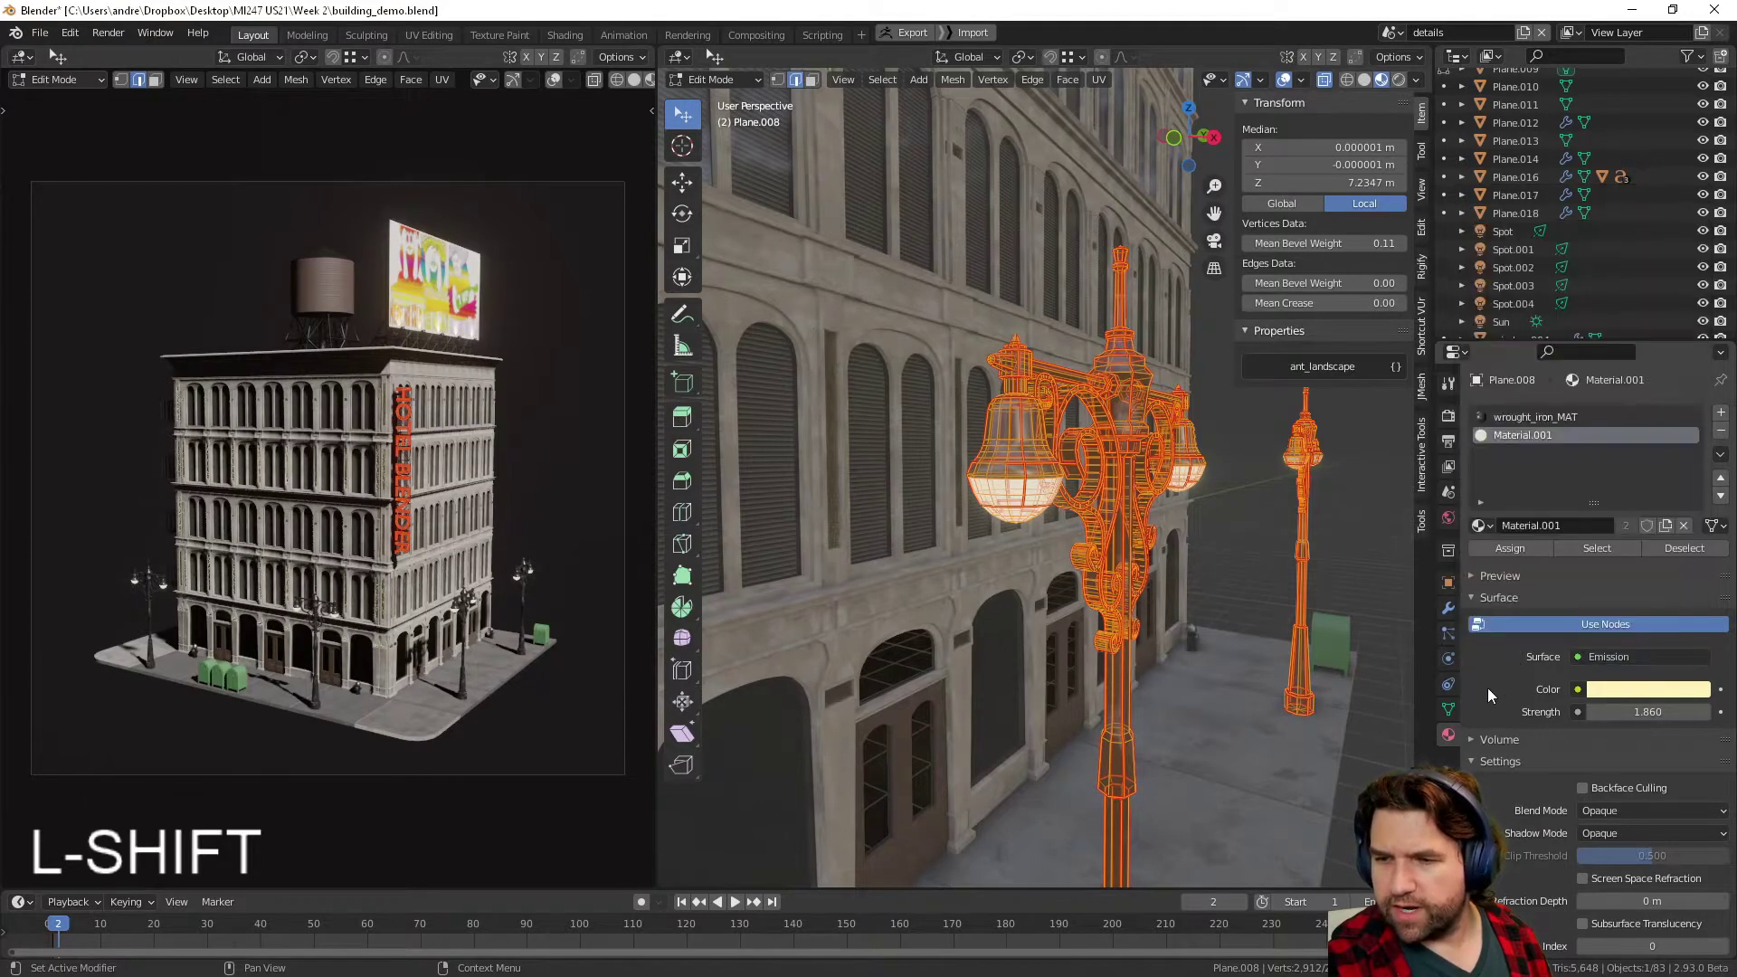
mouse_move(1638, 711)
mouse_down()
mouse_move(1720, 711)
mouse_move(1628, 712)
mouse_move(1719, 711)
mouse_move(1665, 711)
mouse_up()
middle_drag(975, 562, 1024, 514)
scroll(947, 573, down, 3)
- Leave Edit Mode on the lamp, select the arched-window wall section and inspect its glass_MAT material
middle_drag(947, 573, 1172, 604)
scroll(1172, 604, up, 3)
key(Tab)
scroll(861, 491, up, 4)
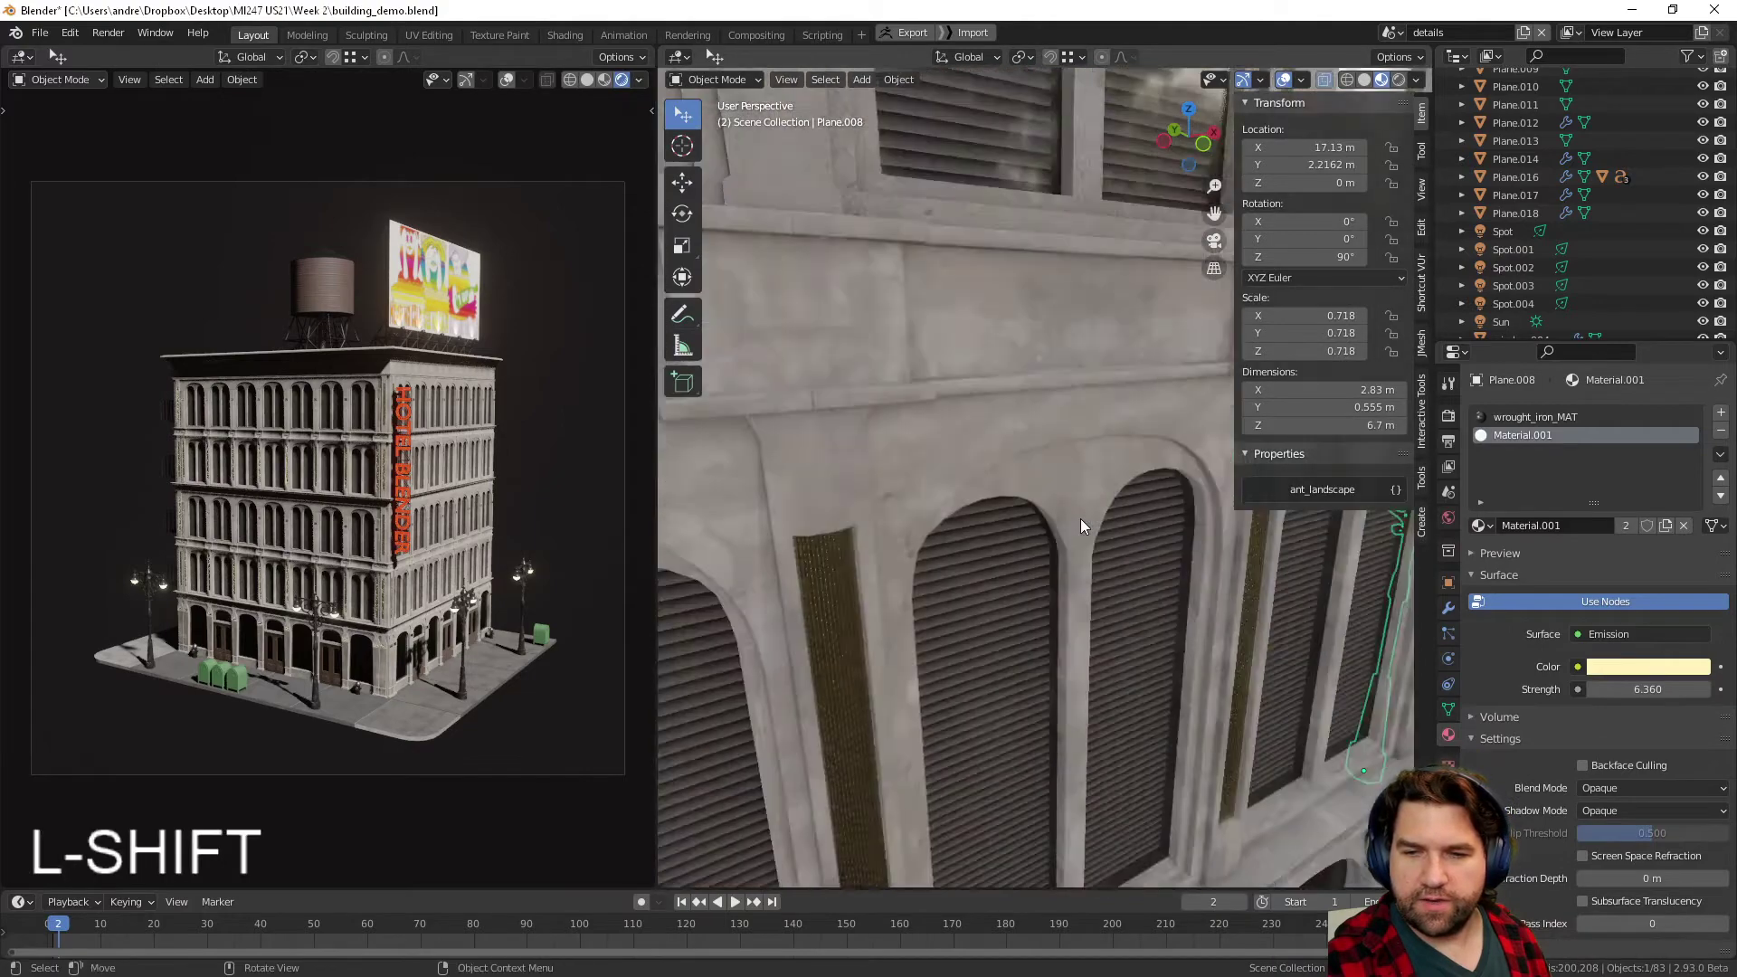
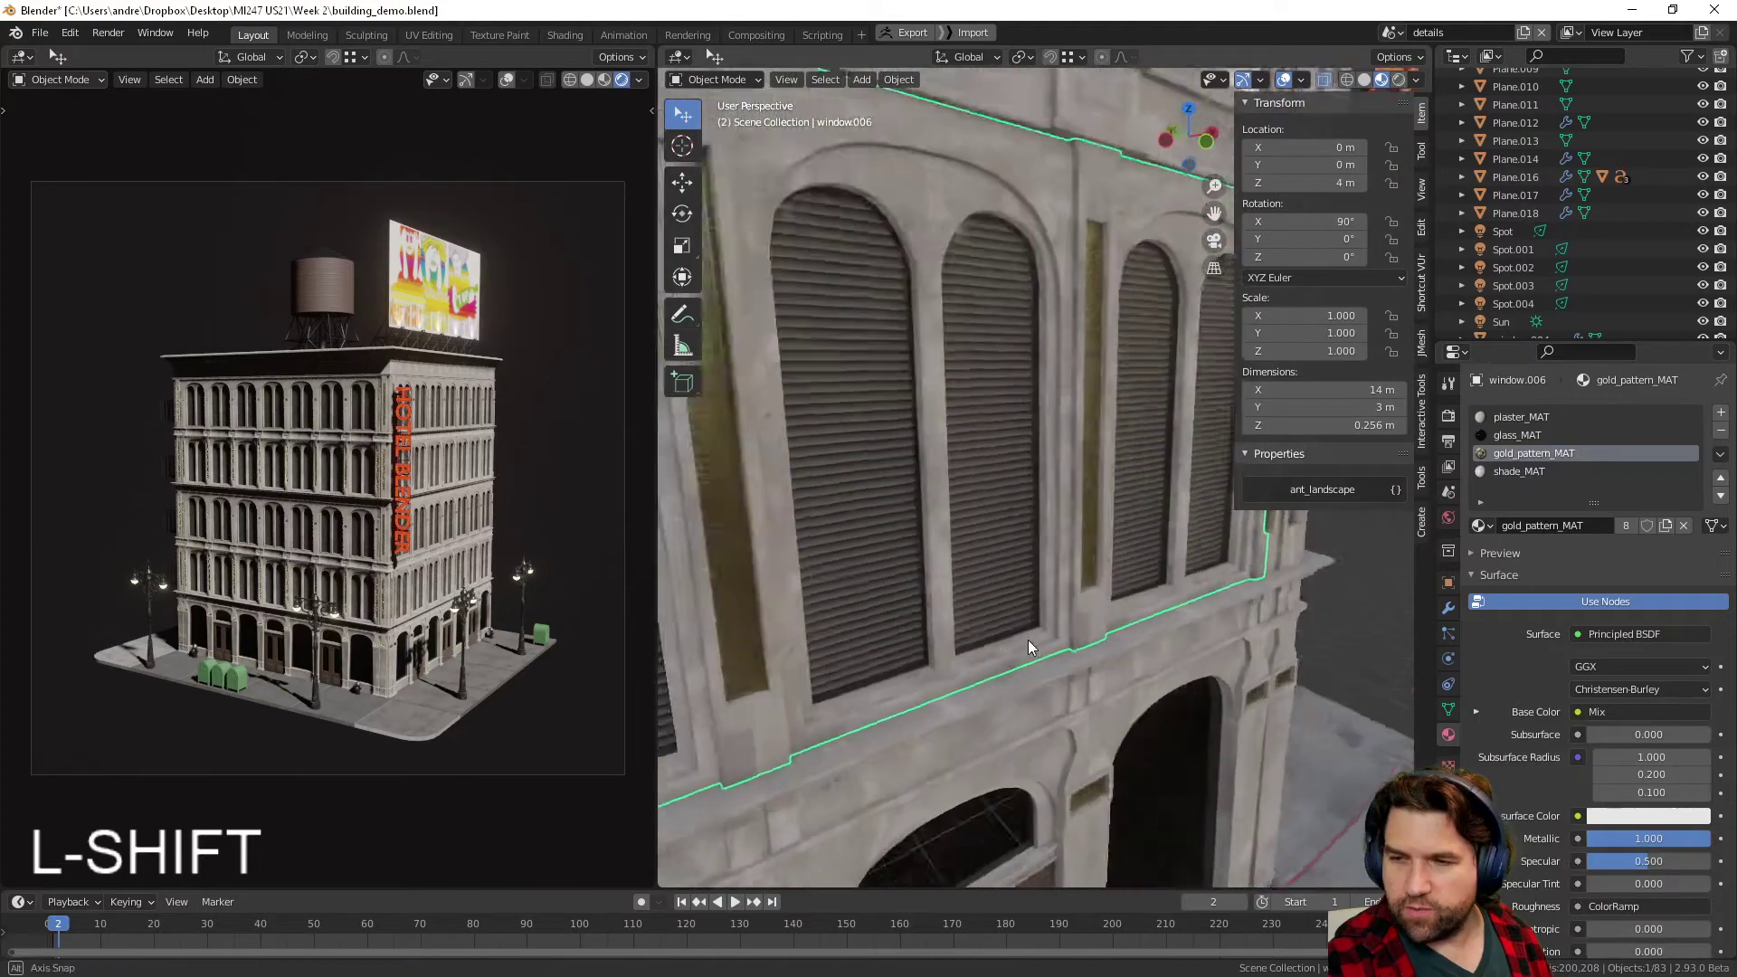
click(1543, 435)
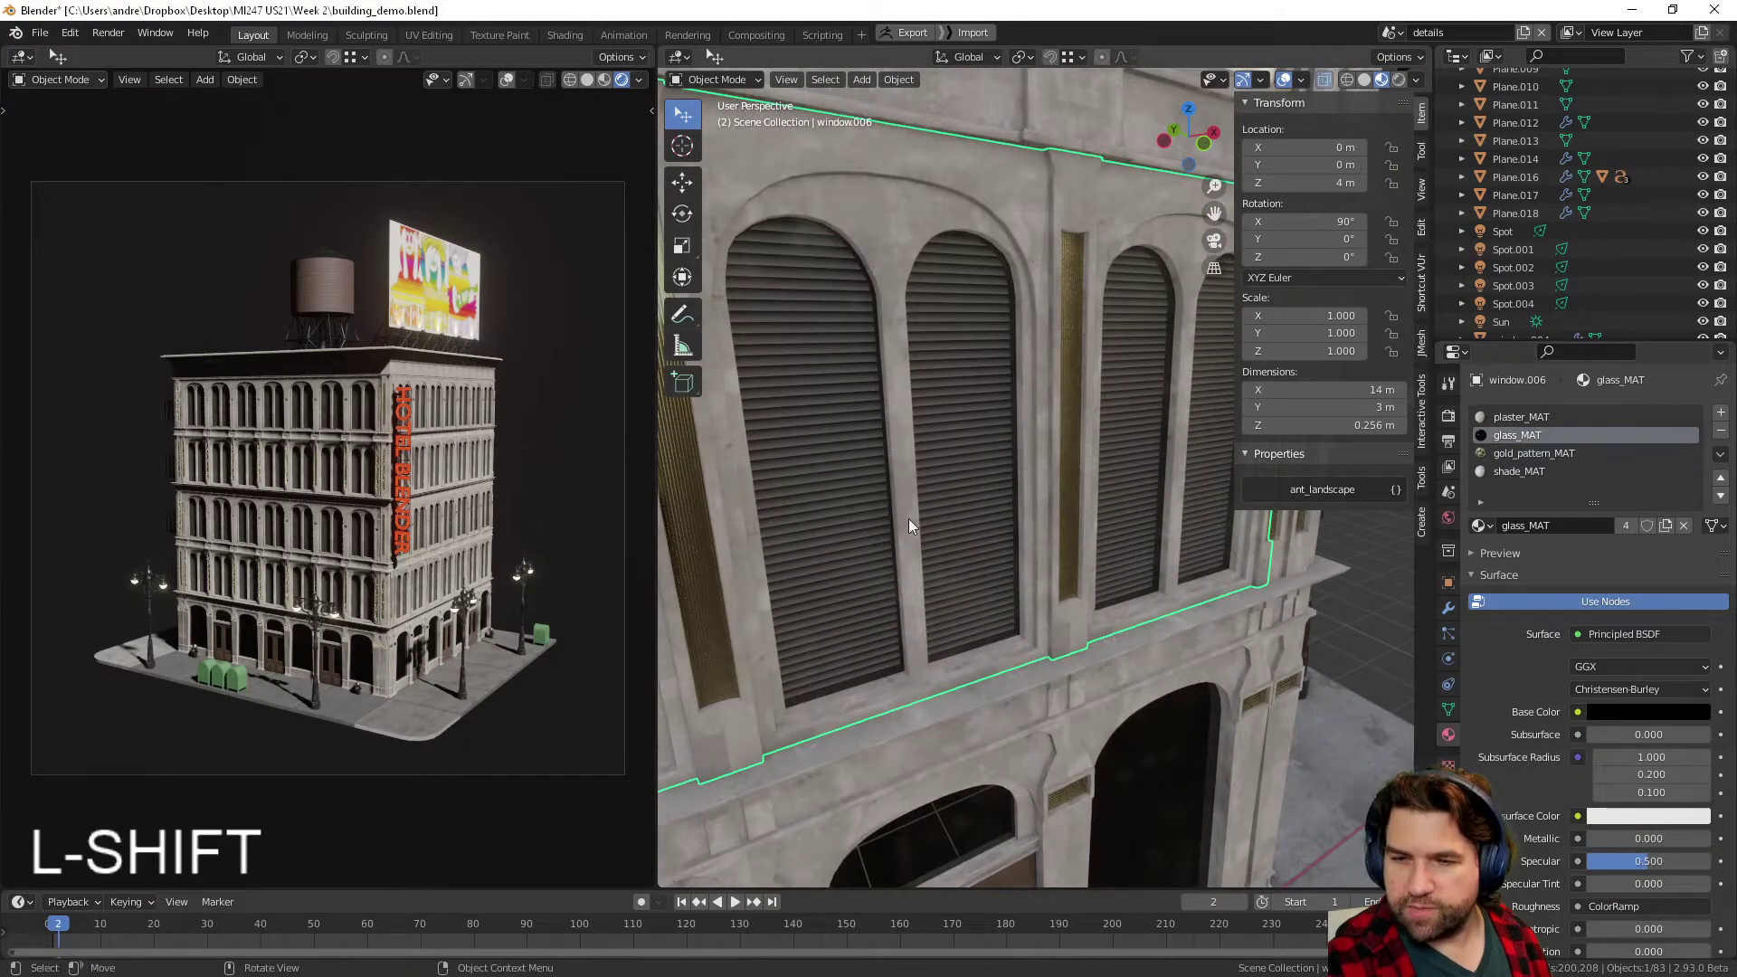
- Examine the selected arched-window wall section and the building floors around it
key(Tab)
middle_drag(1088, 474, 1231, 483)
scroll(1135, 589, down, 4)
scroll(1137, 588, up, 2)
key(Tab)
scroll(1014, 615, down, 3)
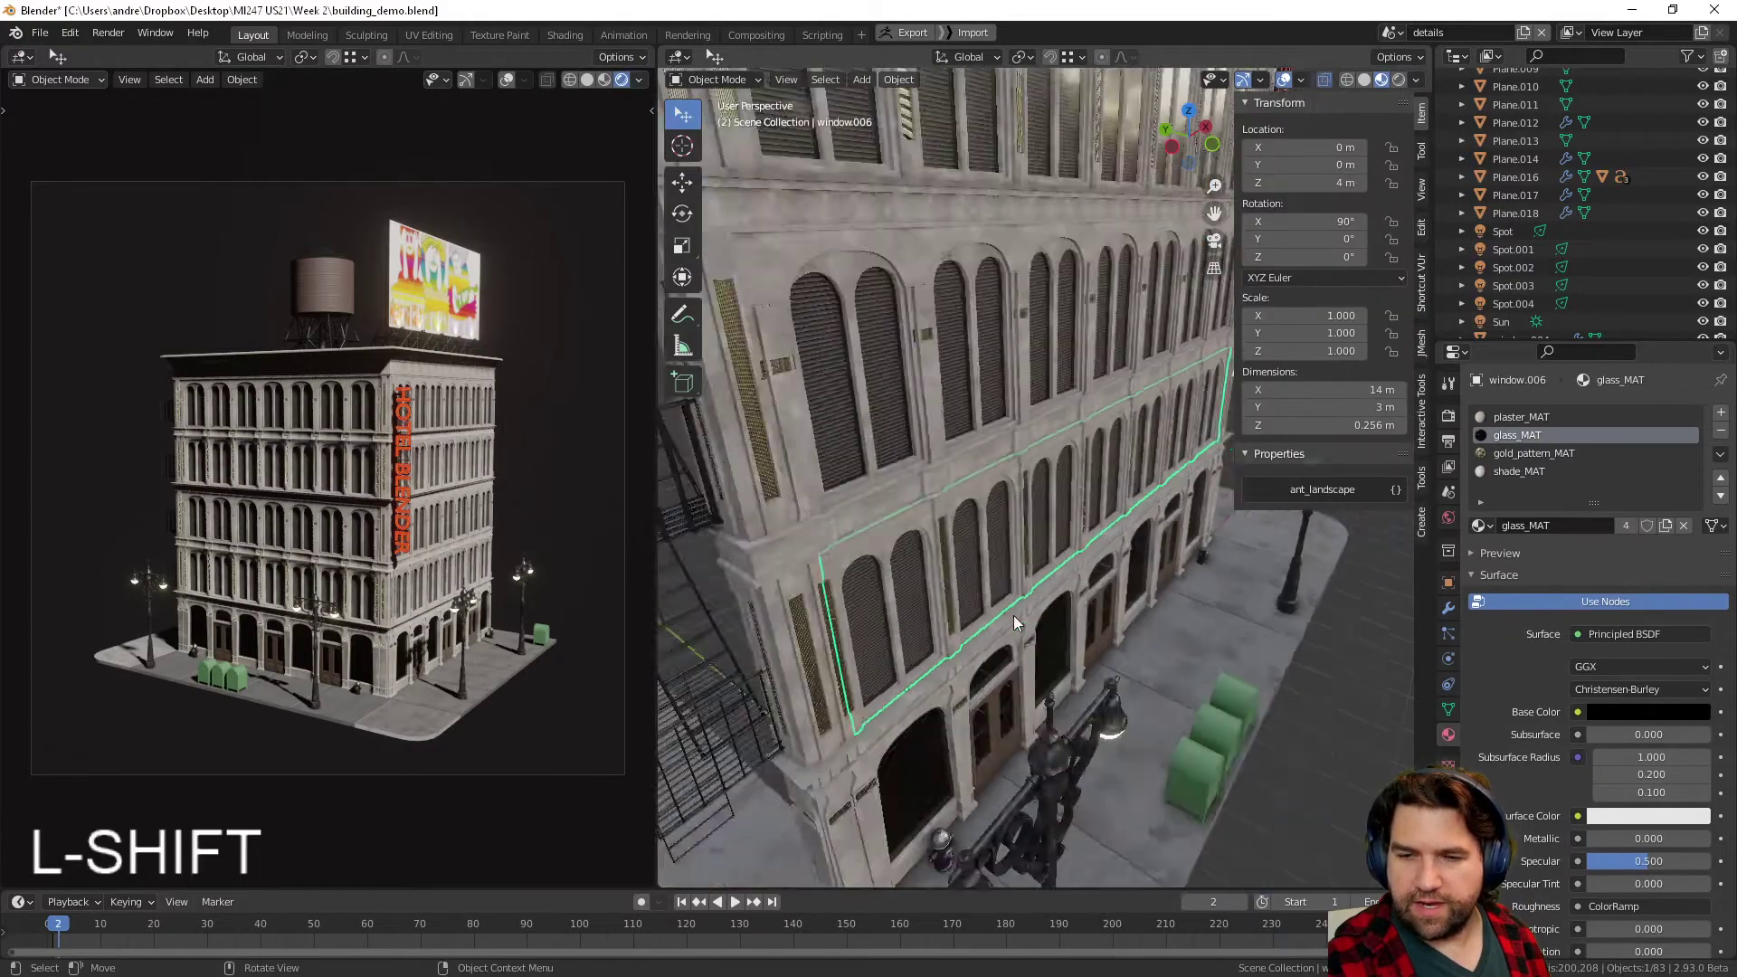
shift+middle_drag(1014, 616, 1081, 599)
scroll(1131, 545, up, 5)
- In Edit Mode, duplicate the glass face of one arched window and move the copy about -0.541 m along Y
key(Tab)
click(1051, 573)
key(3)
click(786, 458)
click(1086, 223)
shift+middle_drag(1127, 448, 1222, 474)
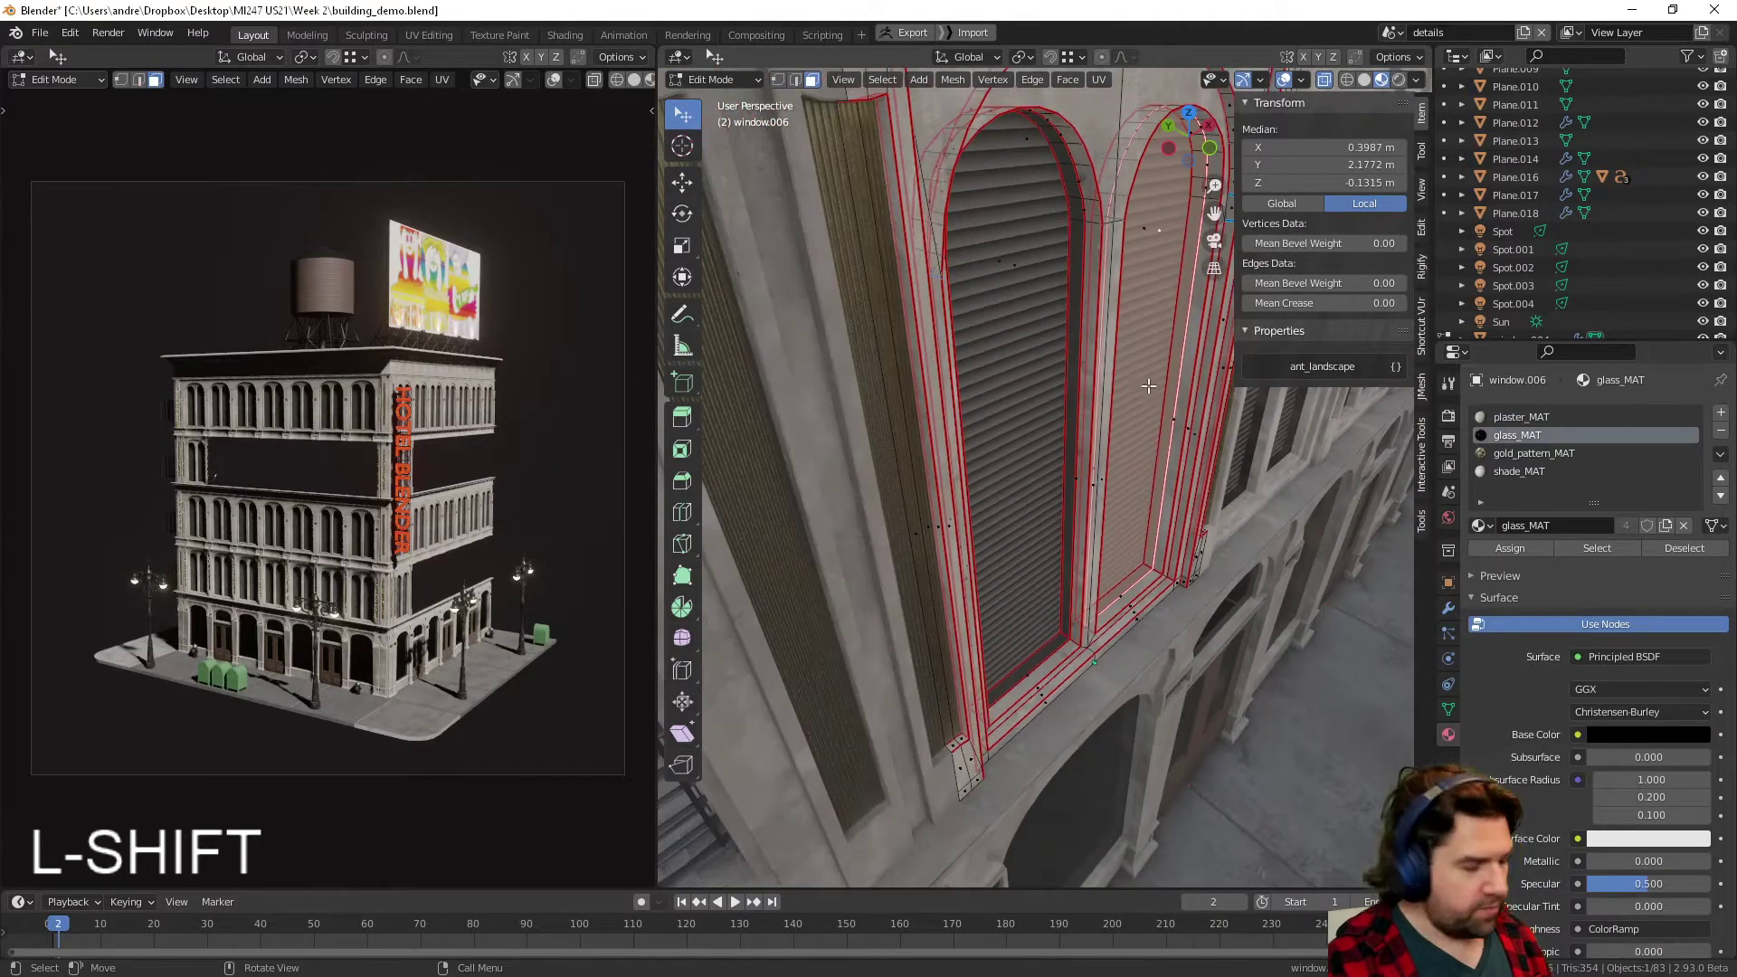
key(g)
right_click(1214, 438)
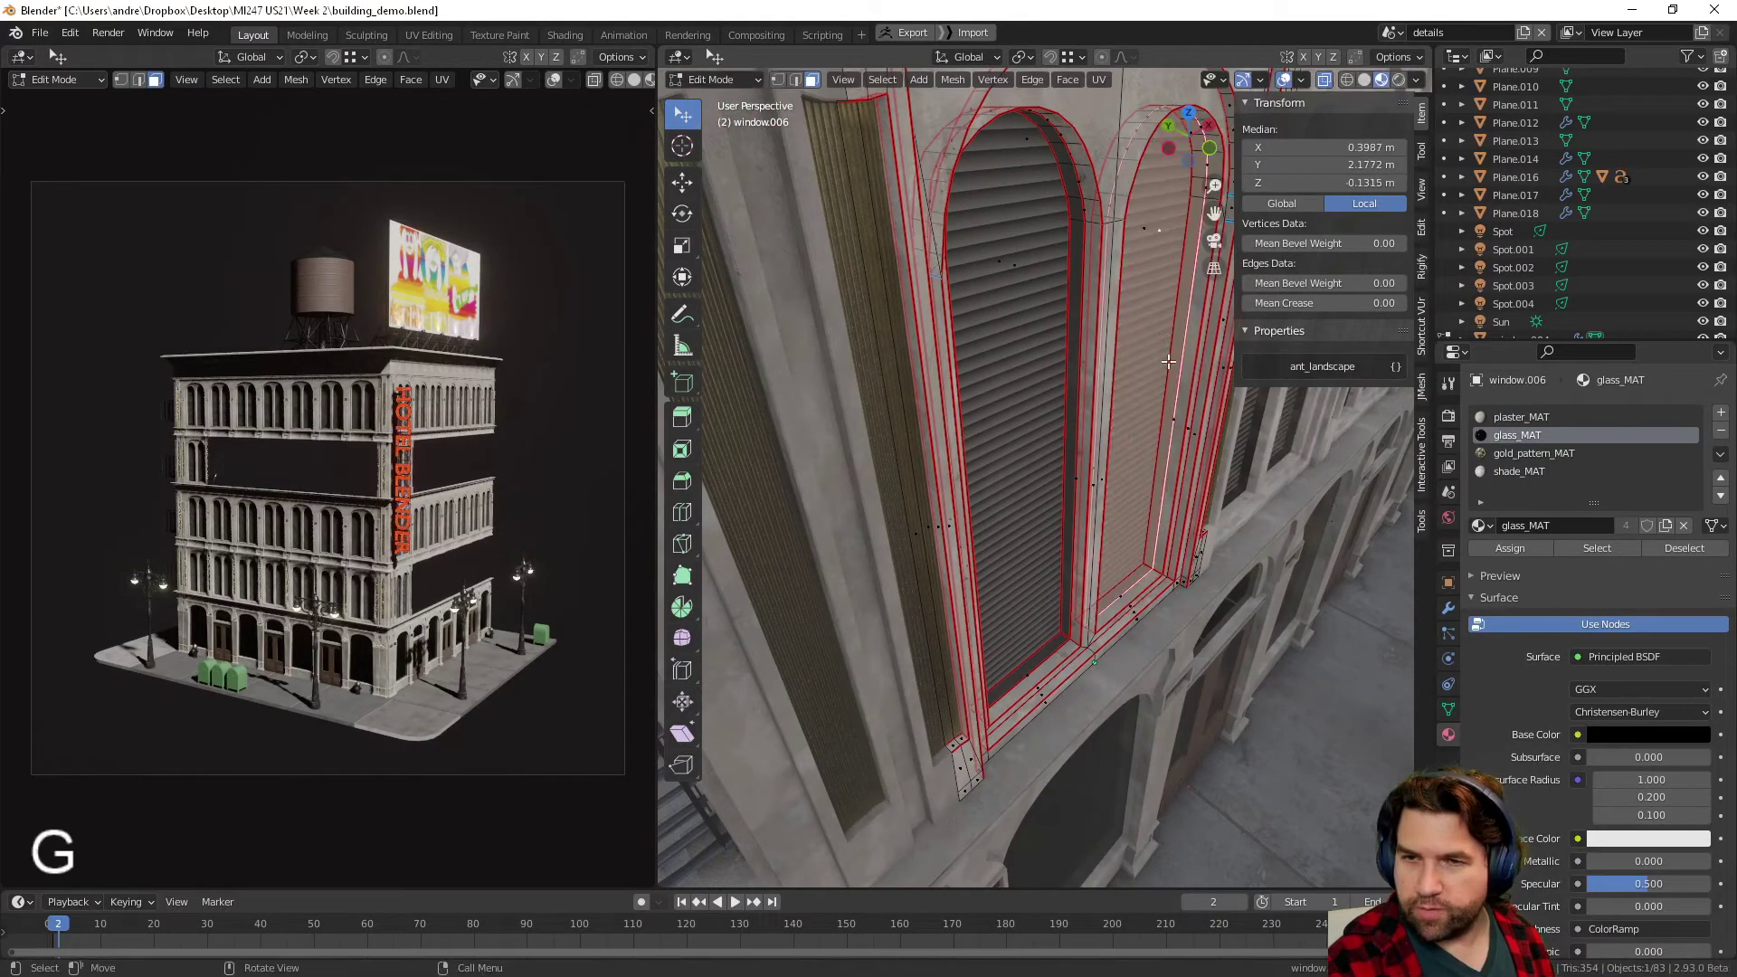
key(shift+d)
key(y)
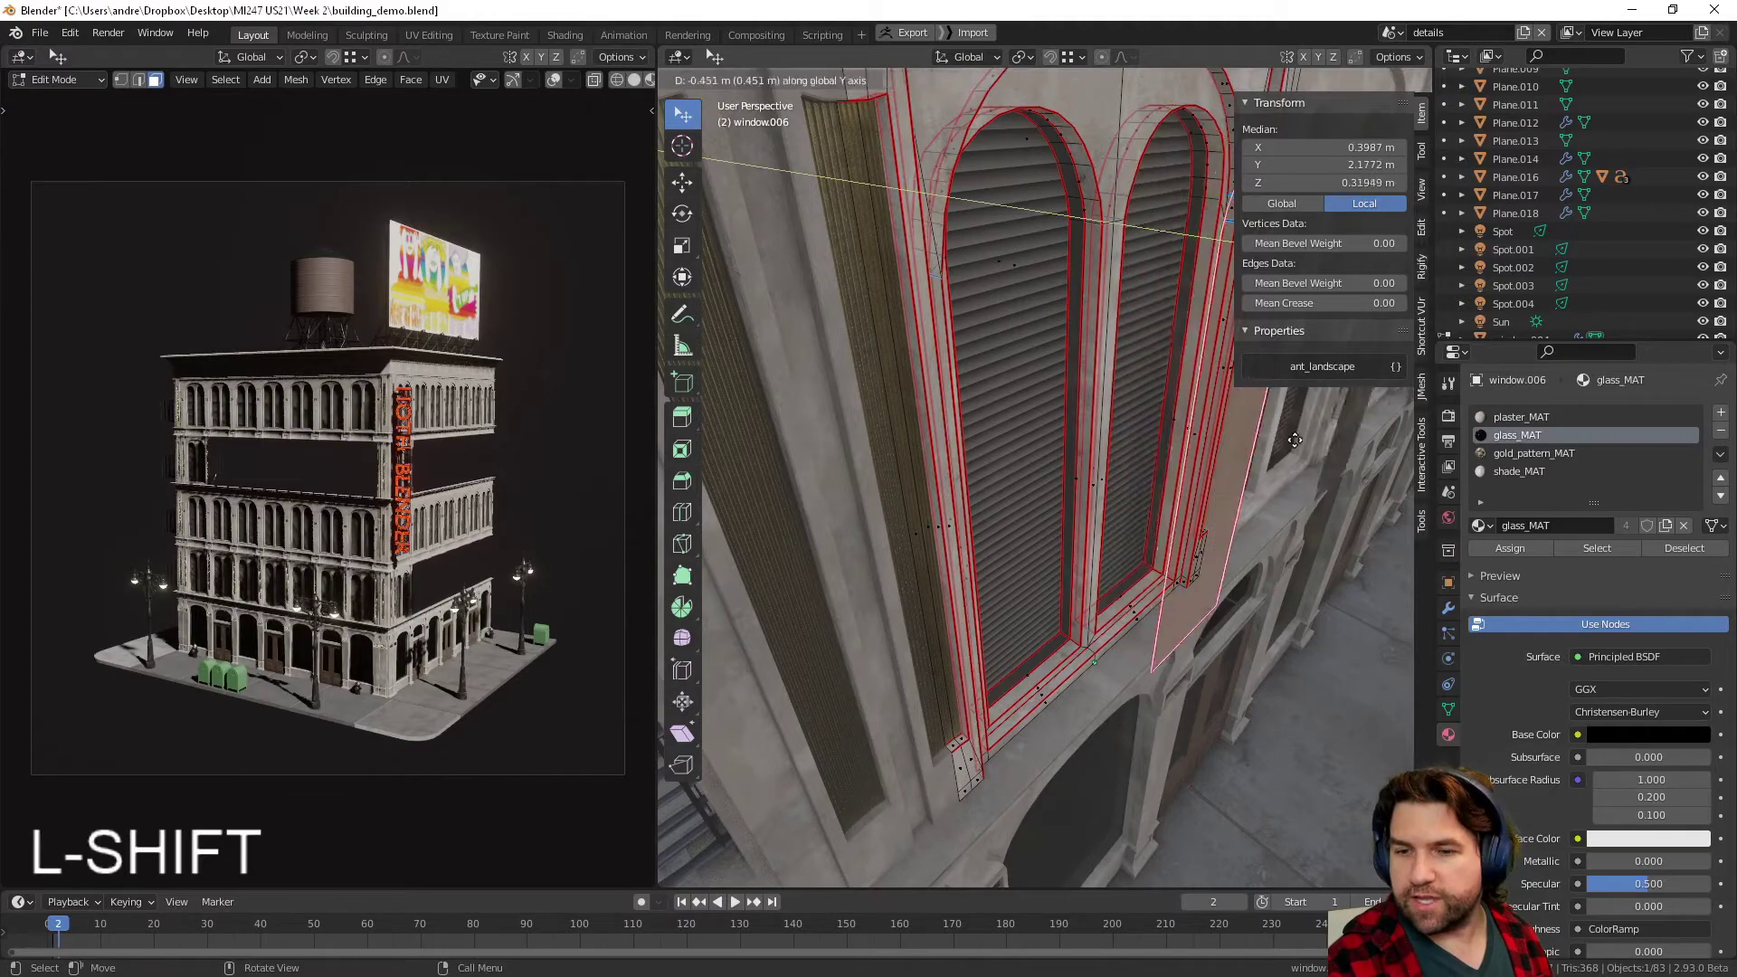
click(1284, 448)
middle_drag(1284, 448, 1253, 466)
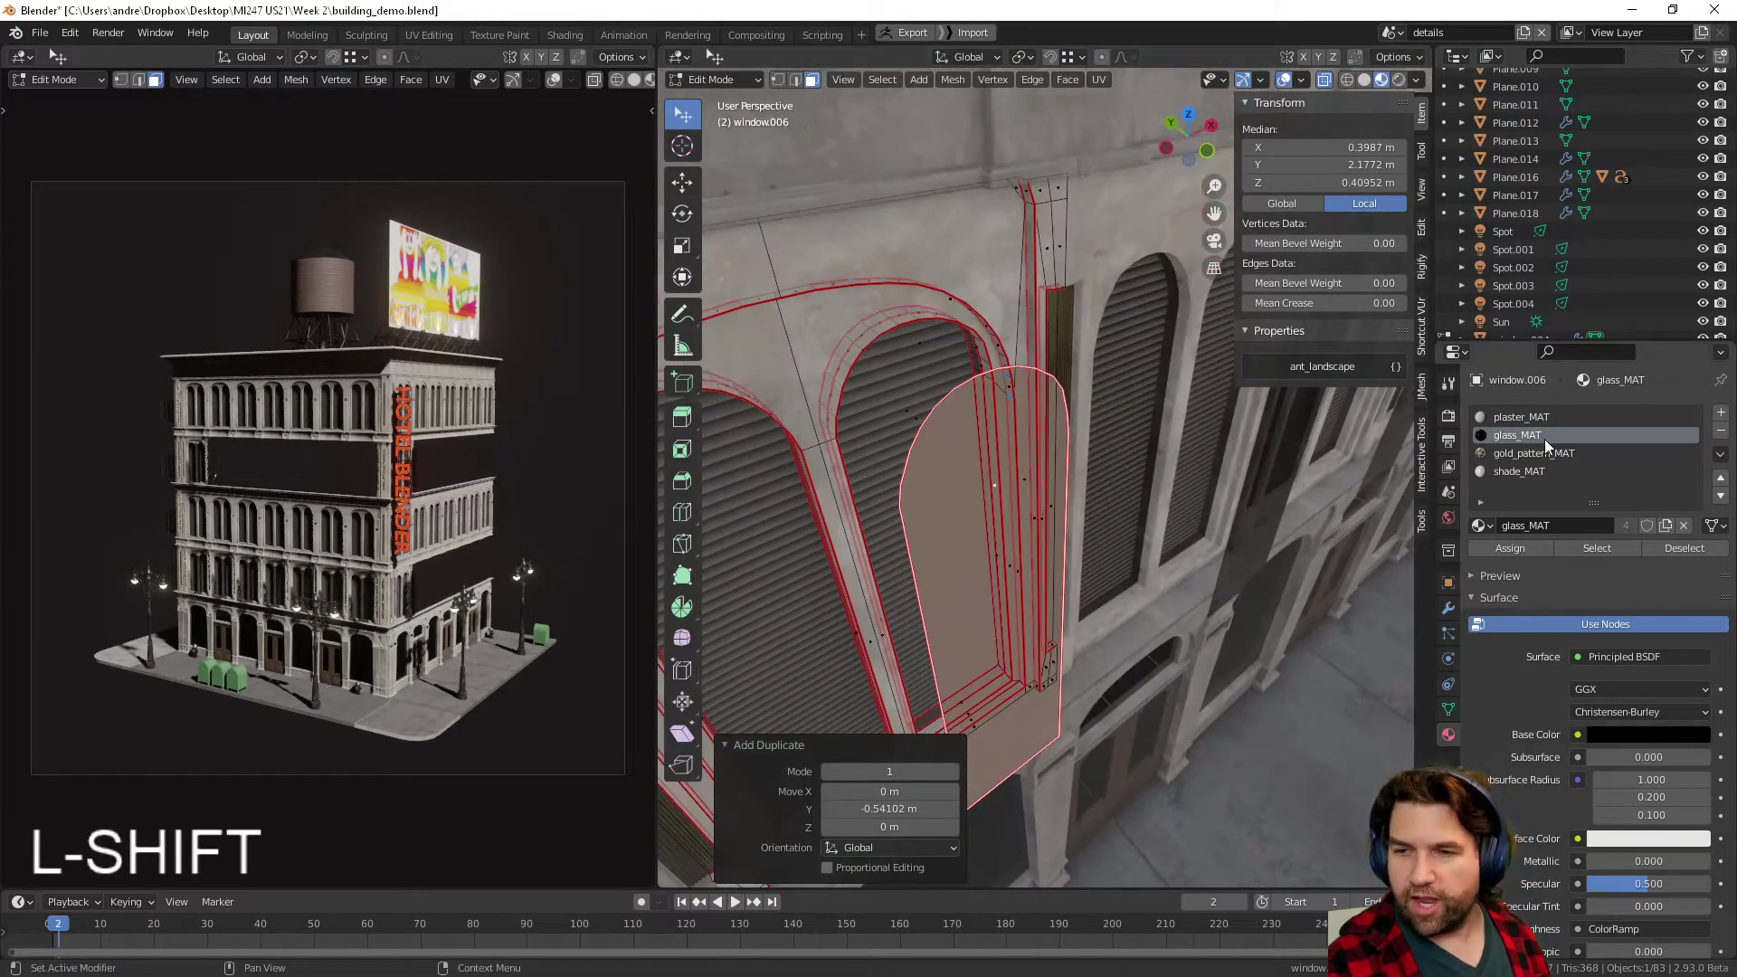
- Set the alpha of the glass_MAT material to 0.863
scroll(1605, 589, down, 15)
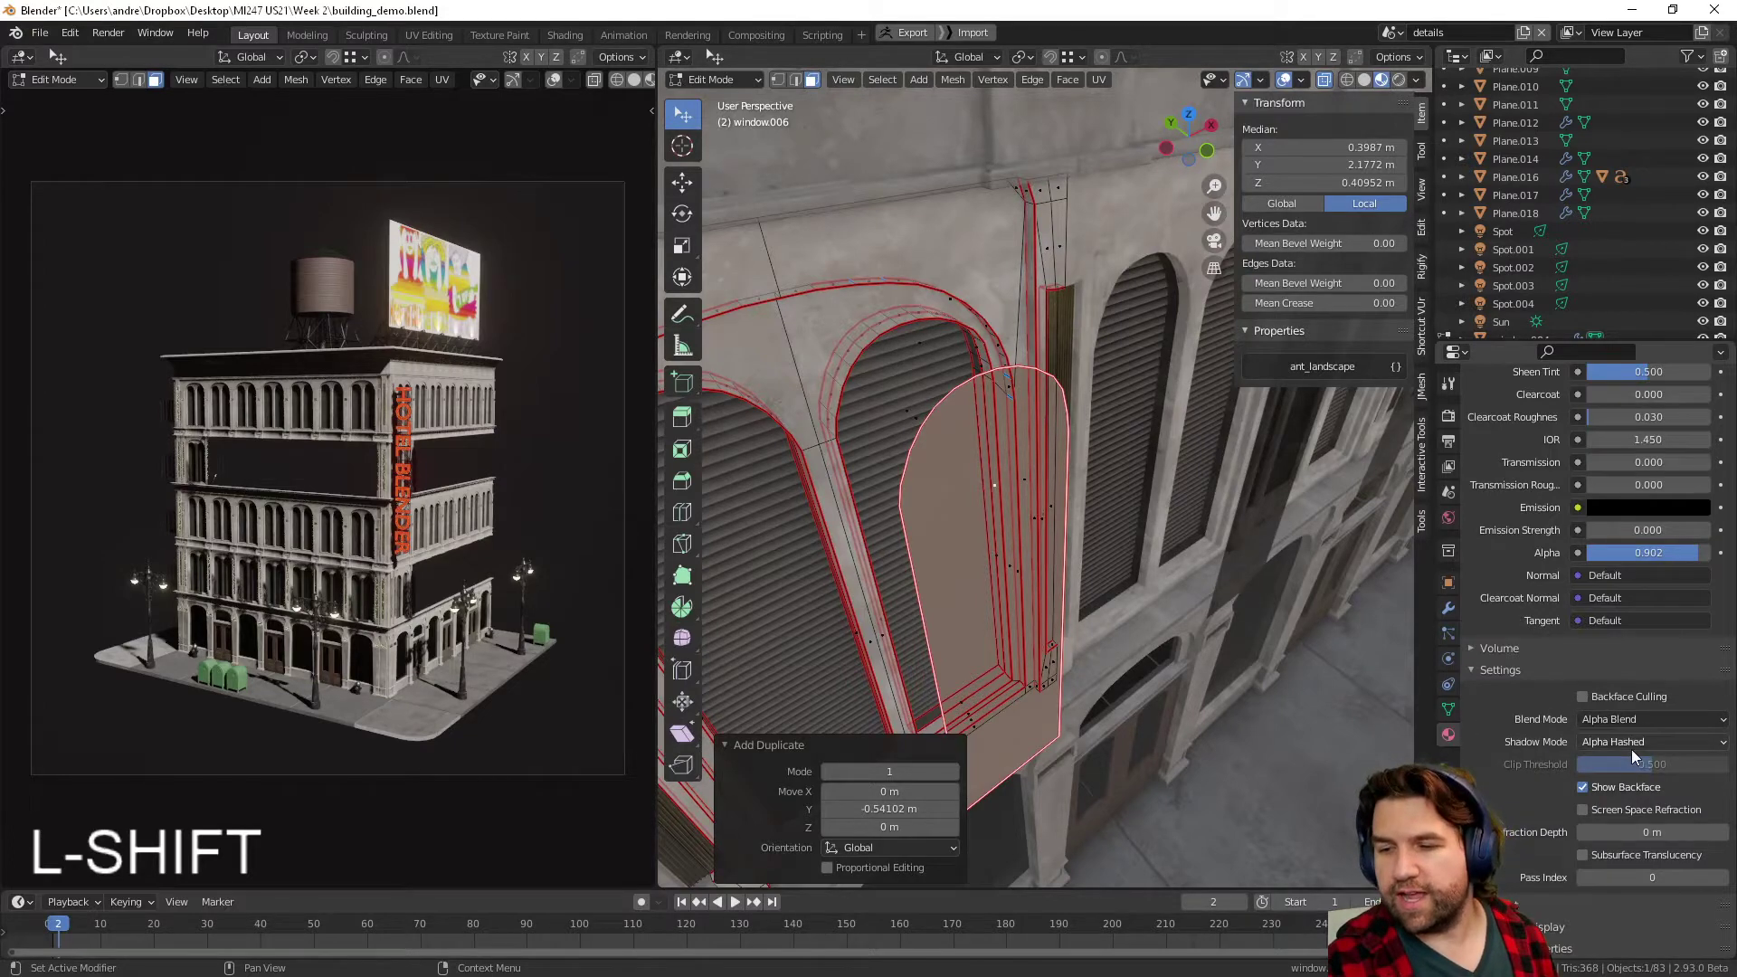
scroll(1596, 659, up, 1)
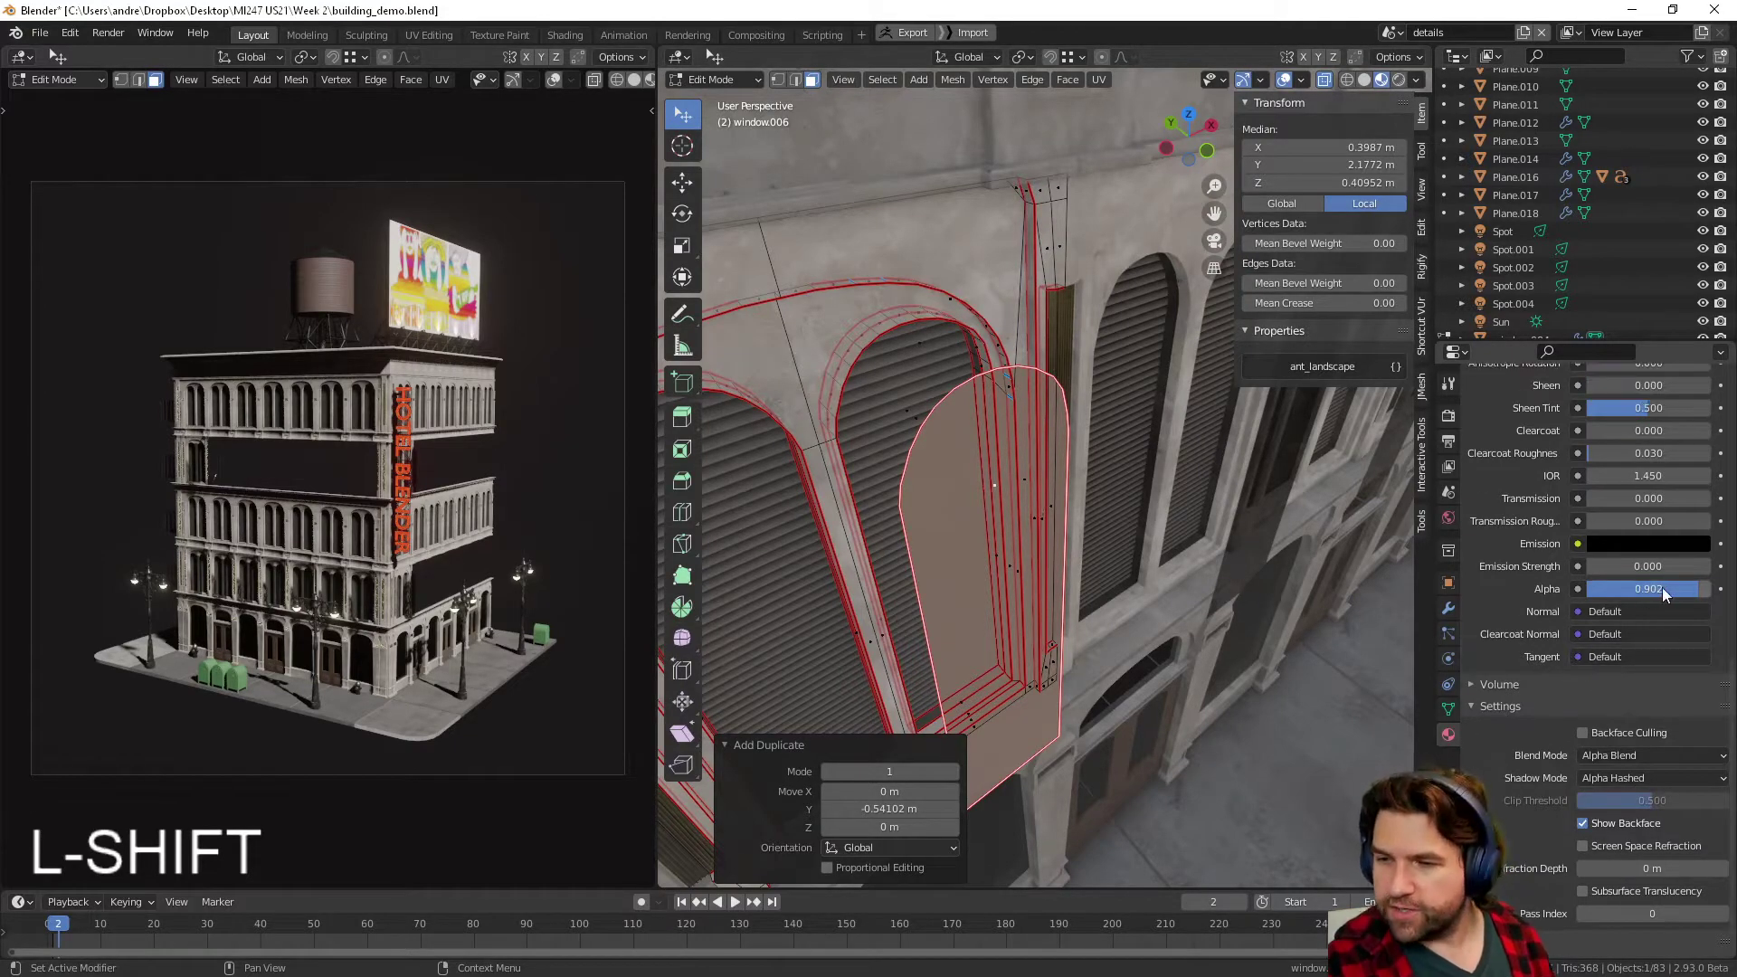
mouse_move(1690, 589)
mouse_down()
mouse_move(1641, 589)
mouse_move(1684, 589)
mouse_up()
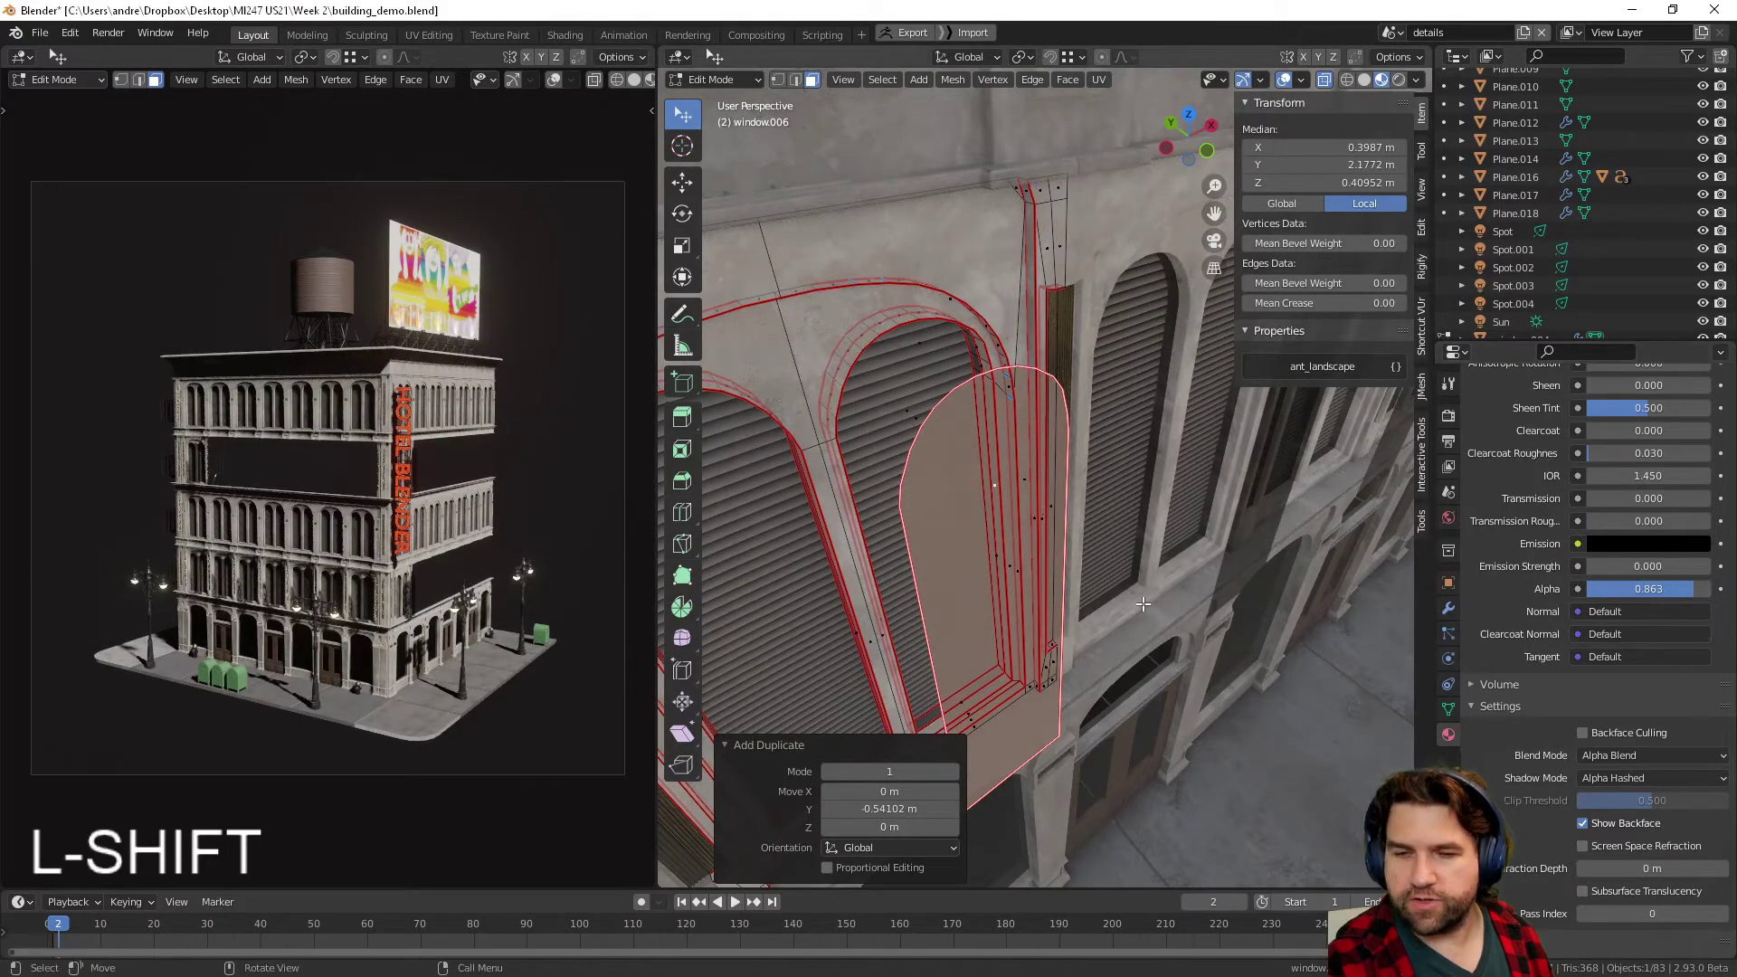
- Delete the duplicated glass face in front of the window
key(x)
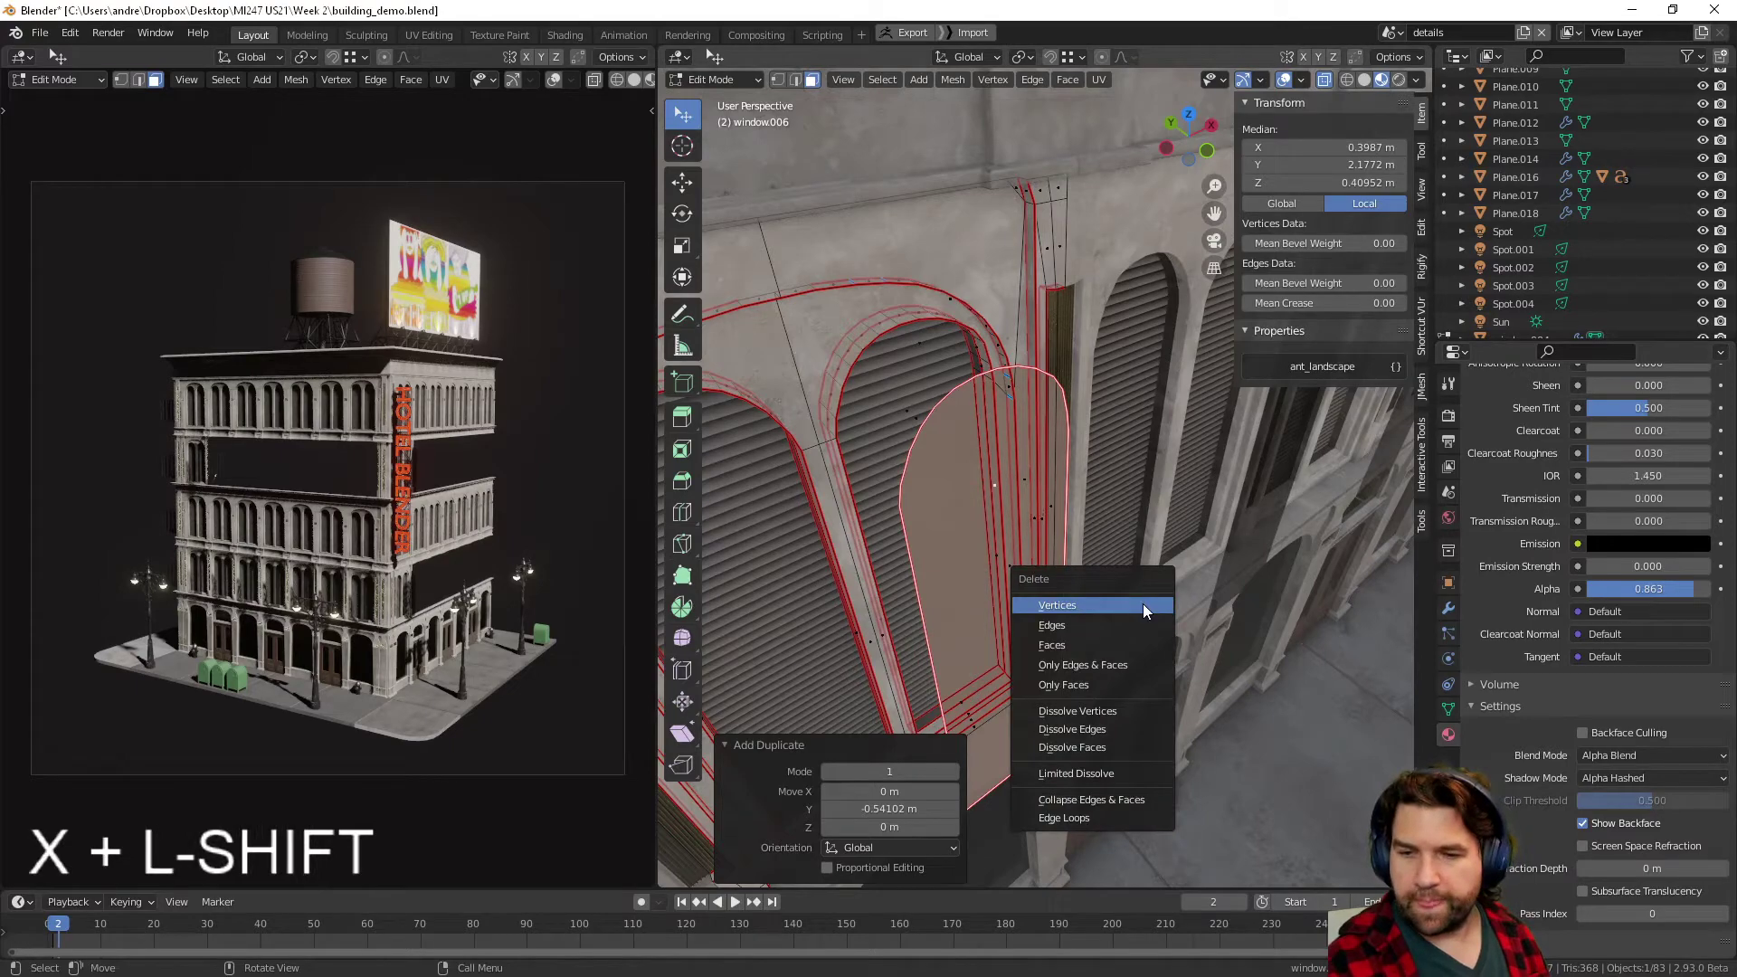
click(1109, 644)
middle_drag(1077, 624, 1070, 574)
scroll(1069, 574, up, 5)
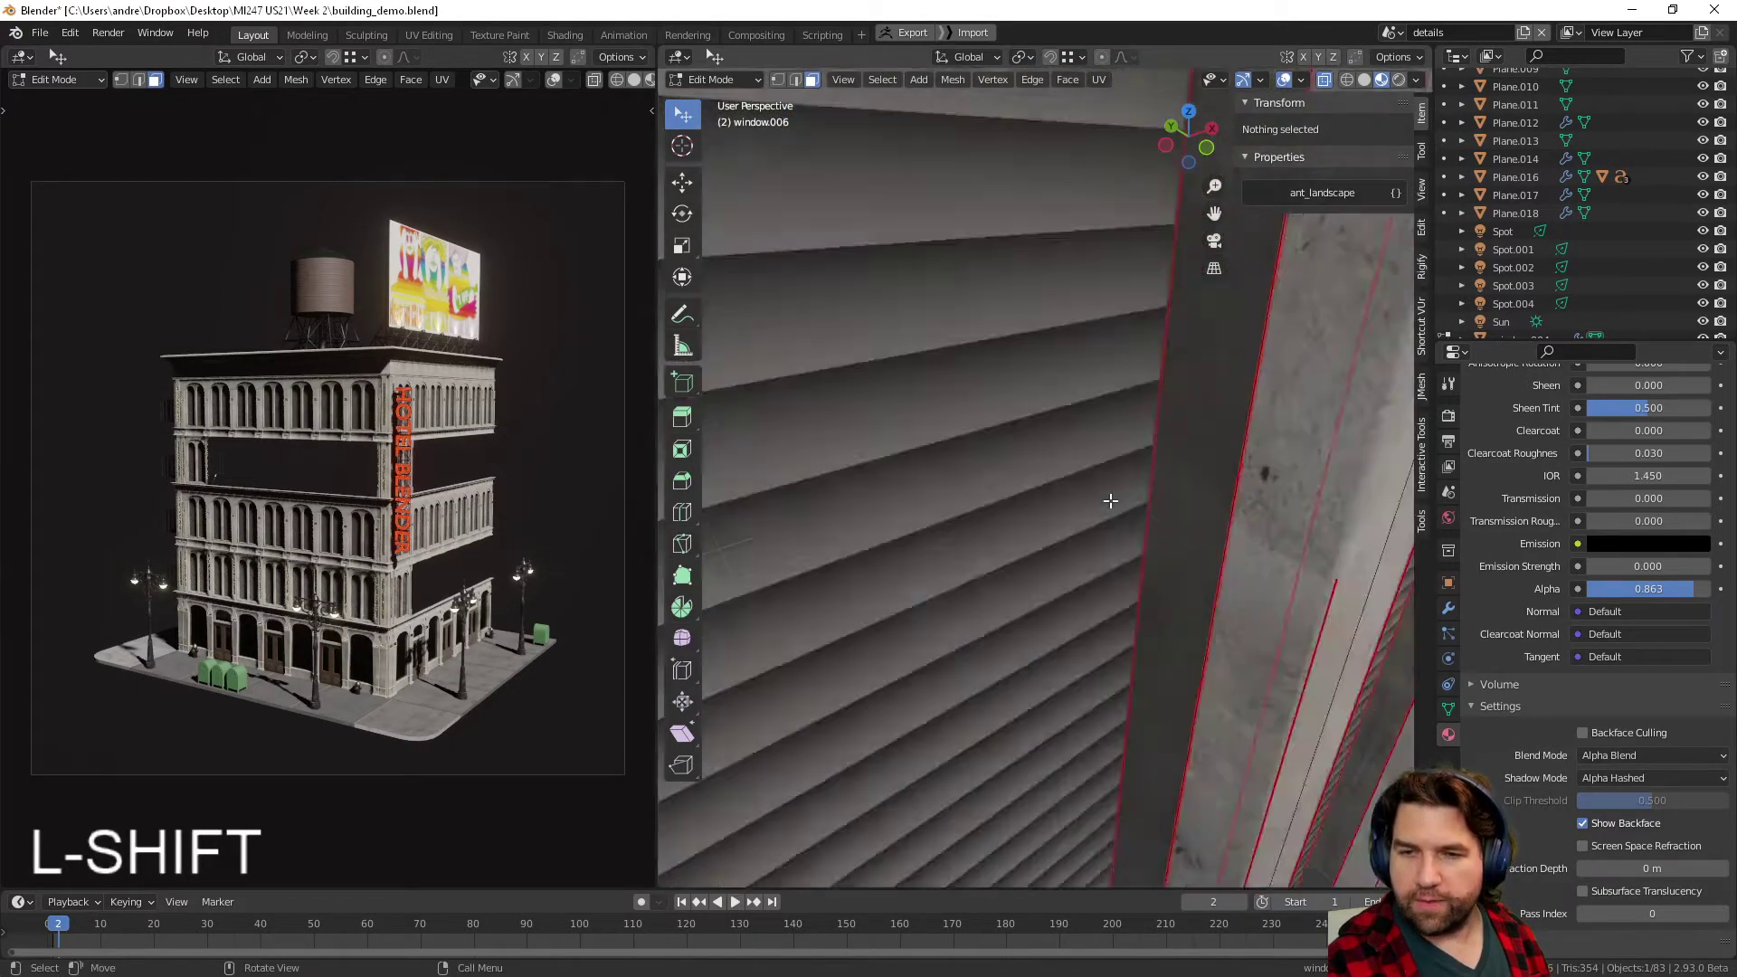
- Select the shutter face inside the arched window and show its shade_MAT node tree in the Shading workspace
scroll(1109, 500, down, 5)
middle_drag(1109, 500, 1099, 507)
click(988, 362)
scroll(1637, 496, up, 10)
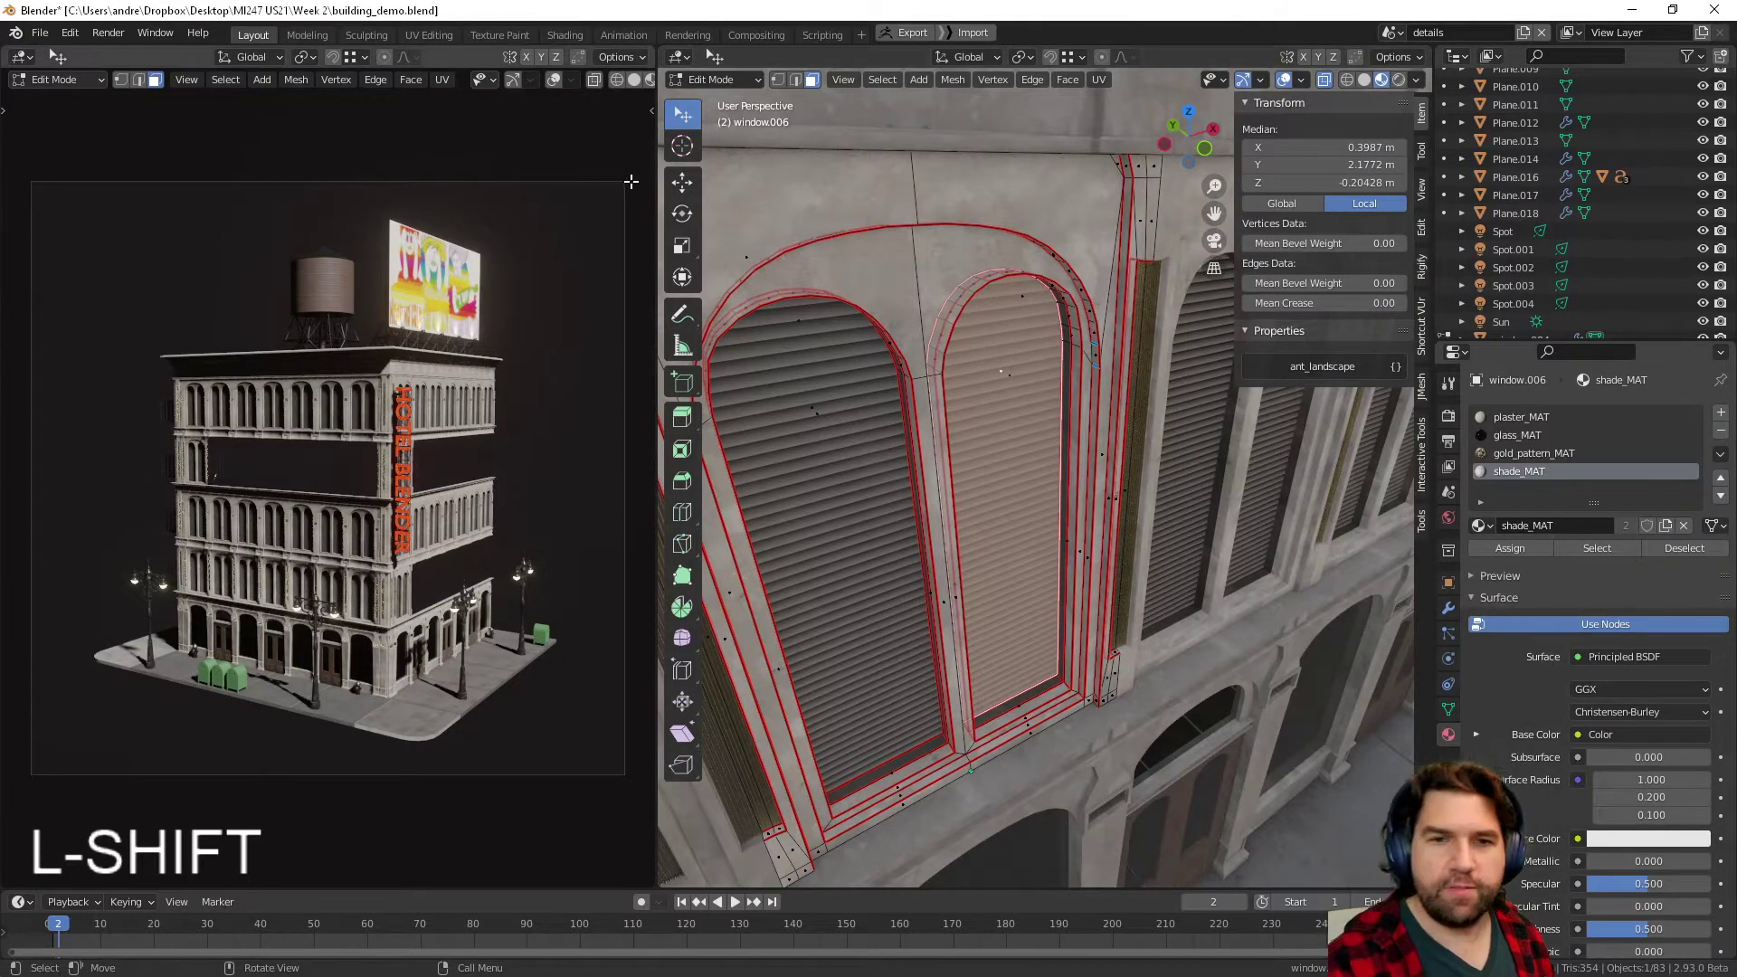
click(562, 35)
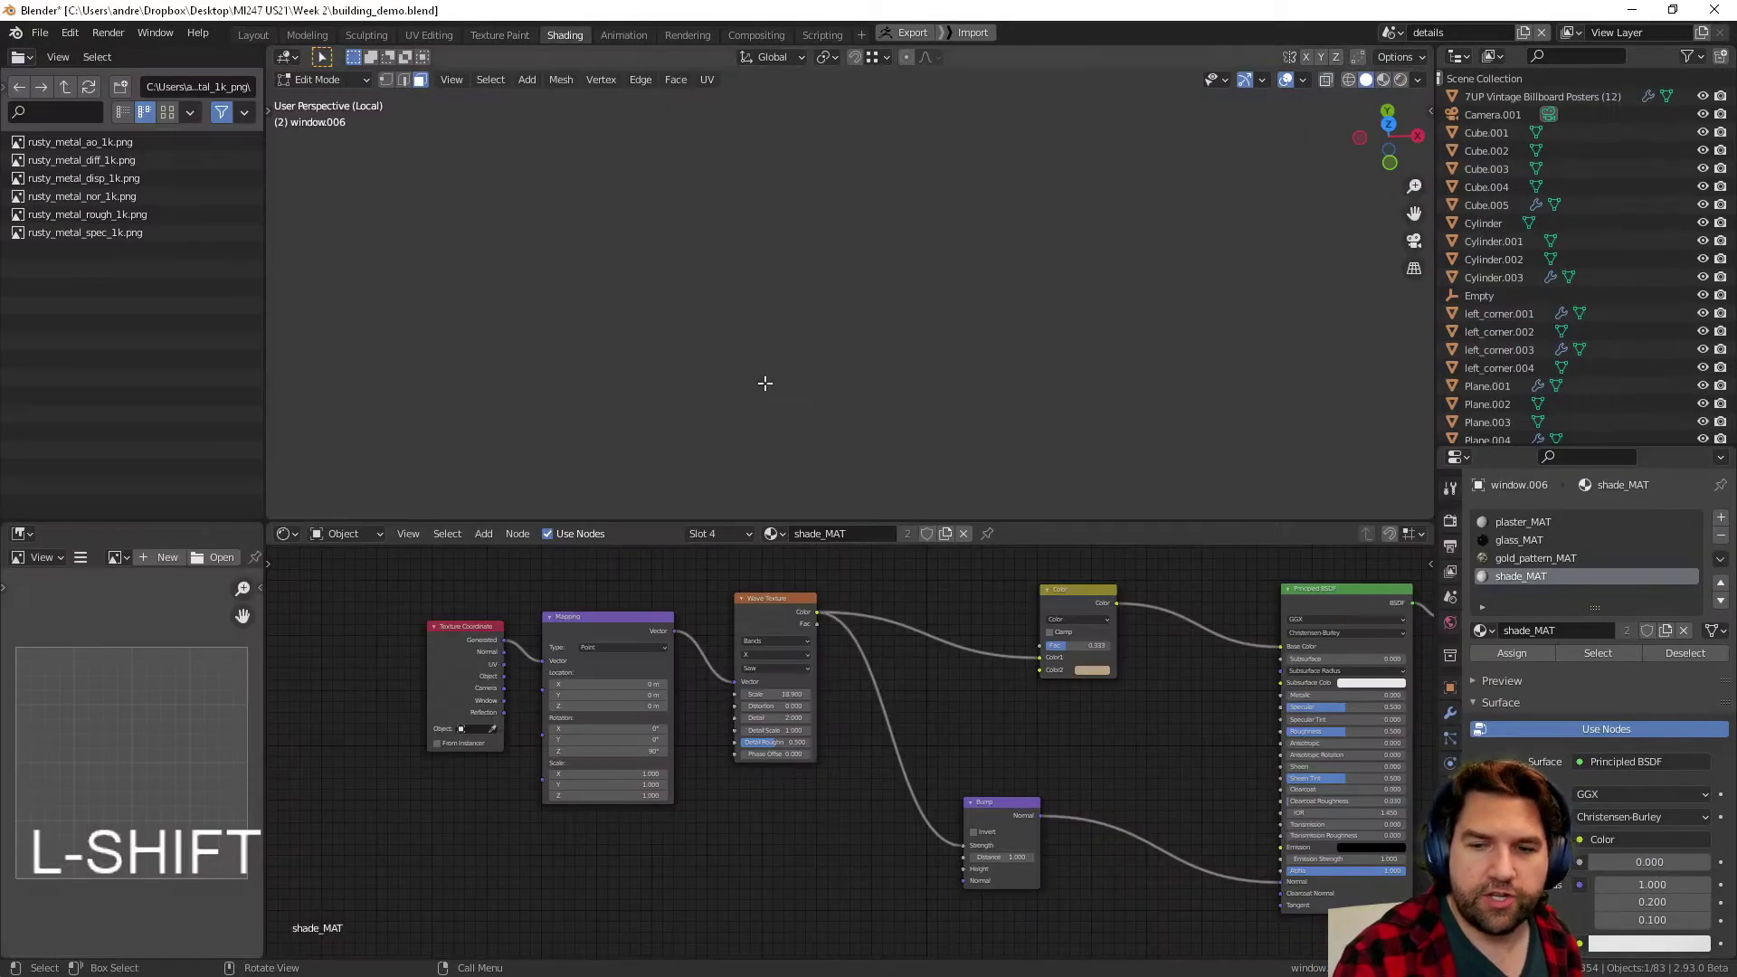
scroll(872, 643, down, 3)
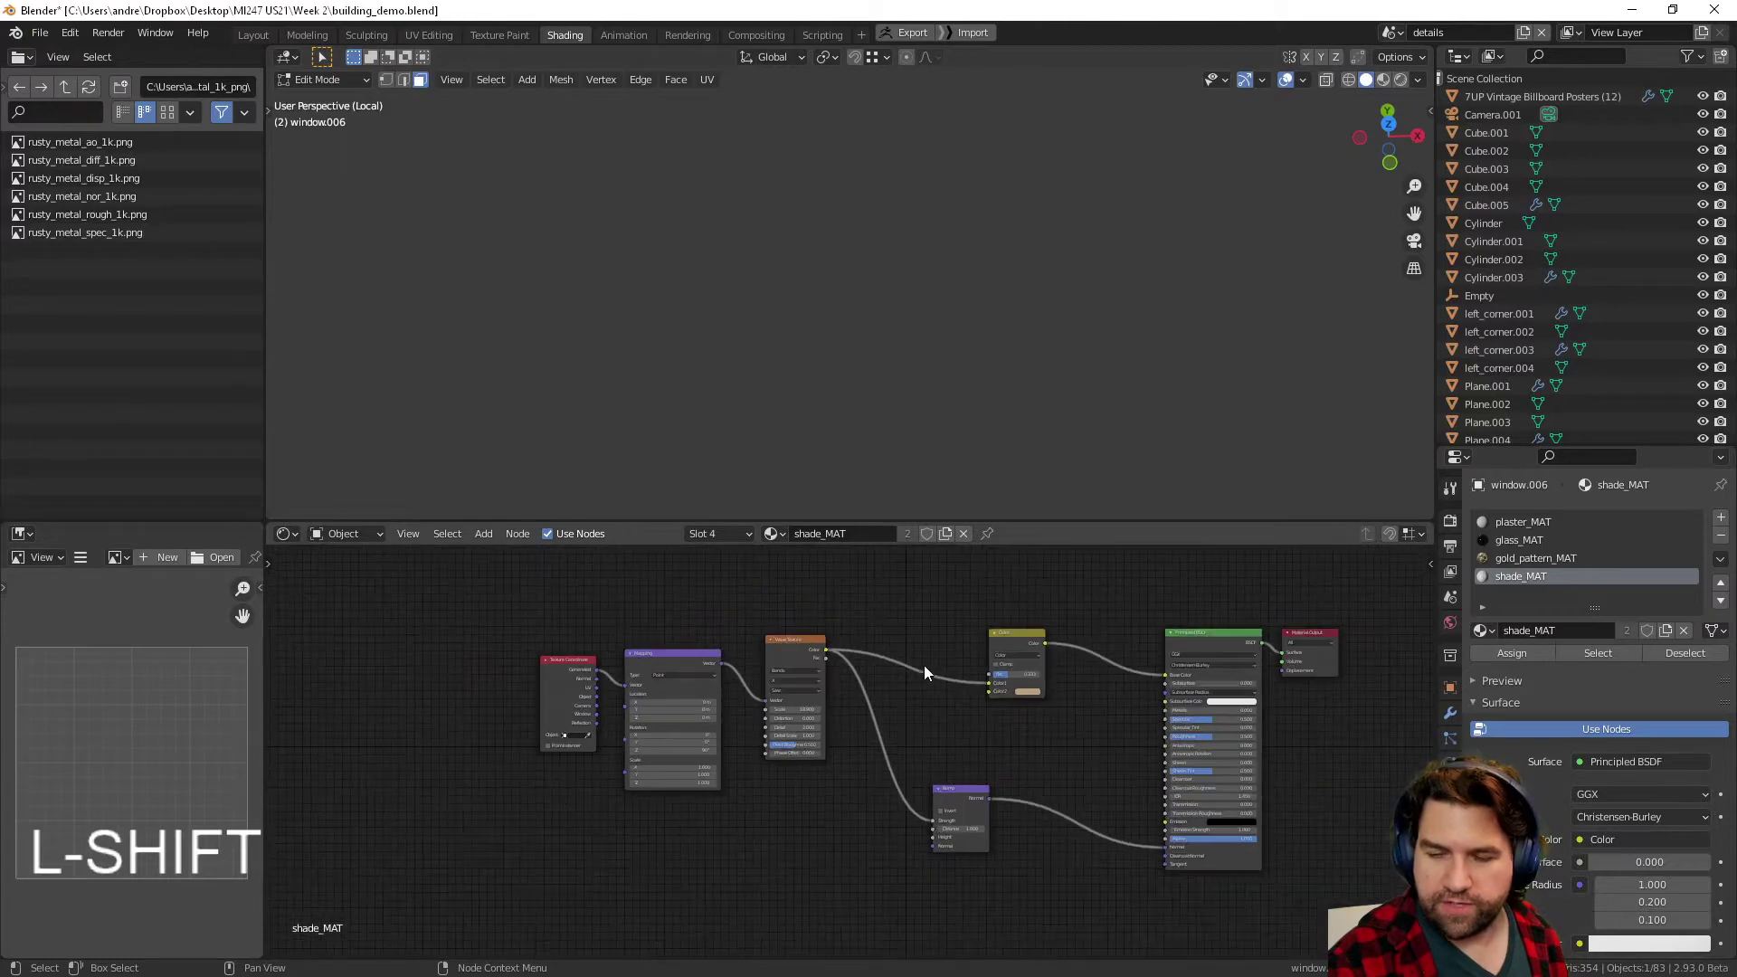
- Isolate the window section in local view and show its shutters up close in Material Preview
key(slash)
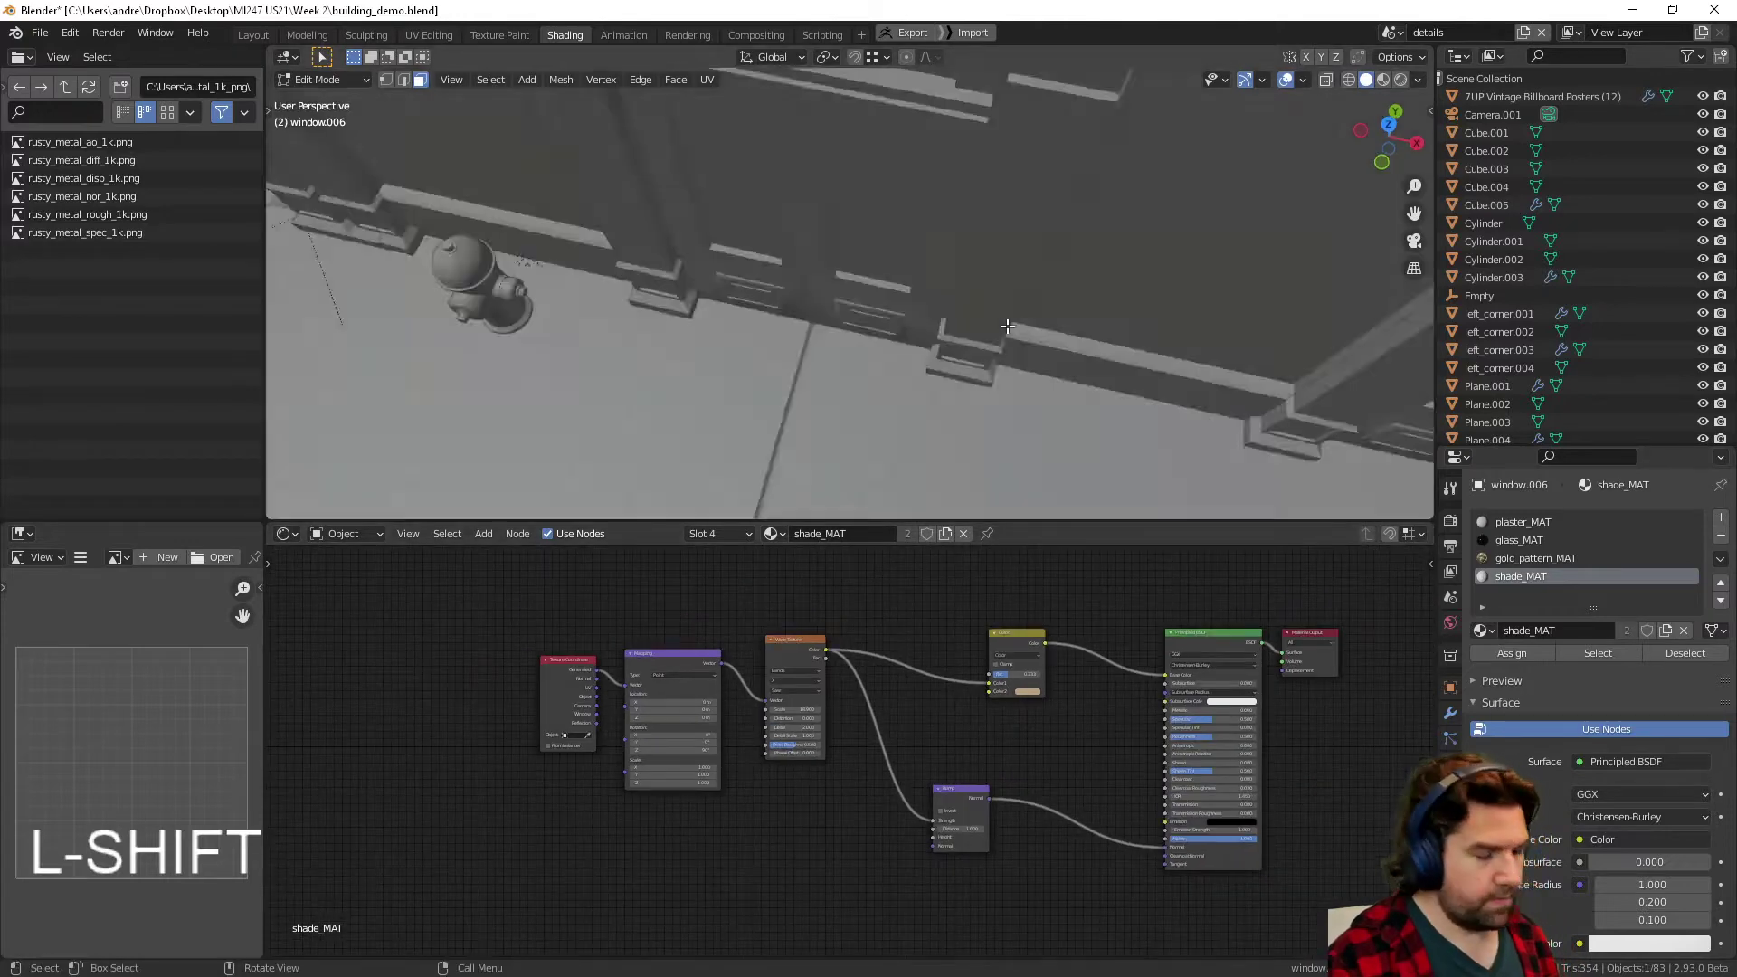
key(slash)
middle_drag(1130, 221, 1174, 219)
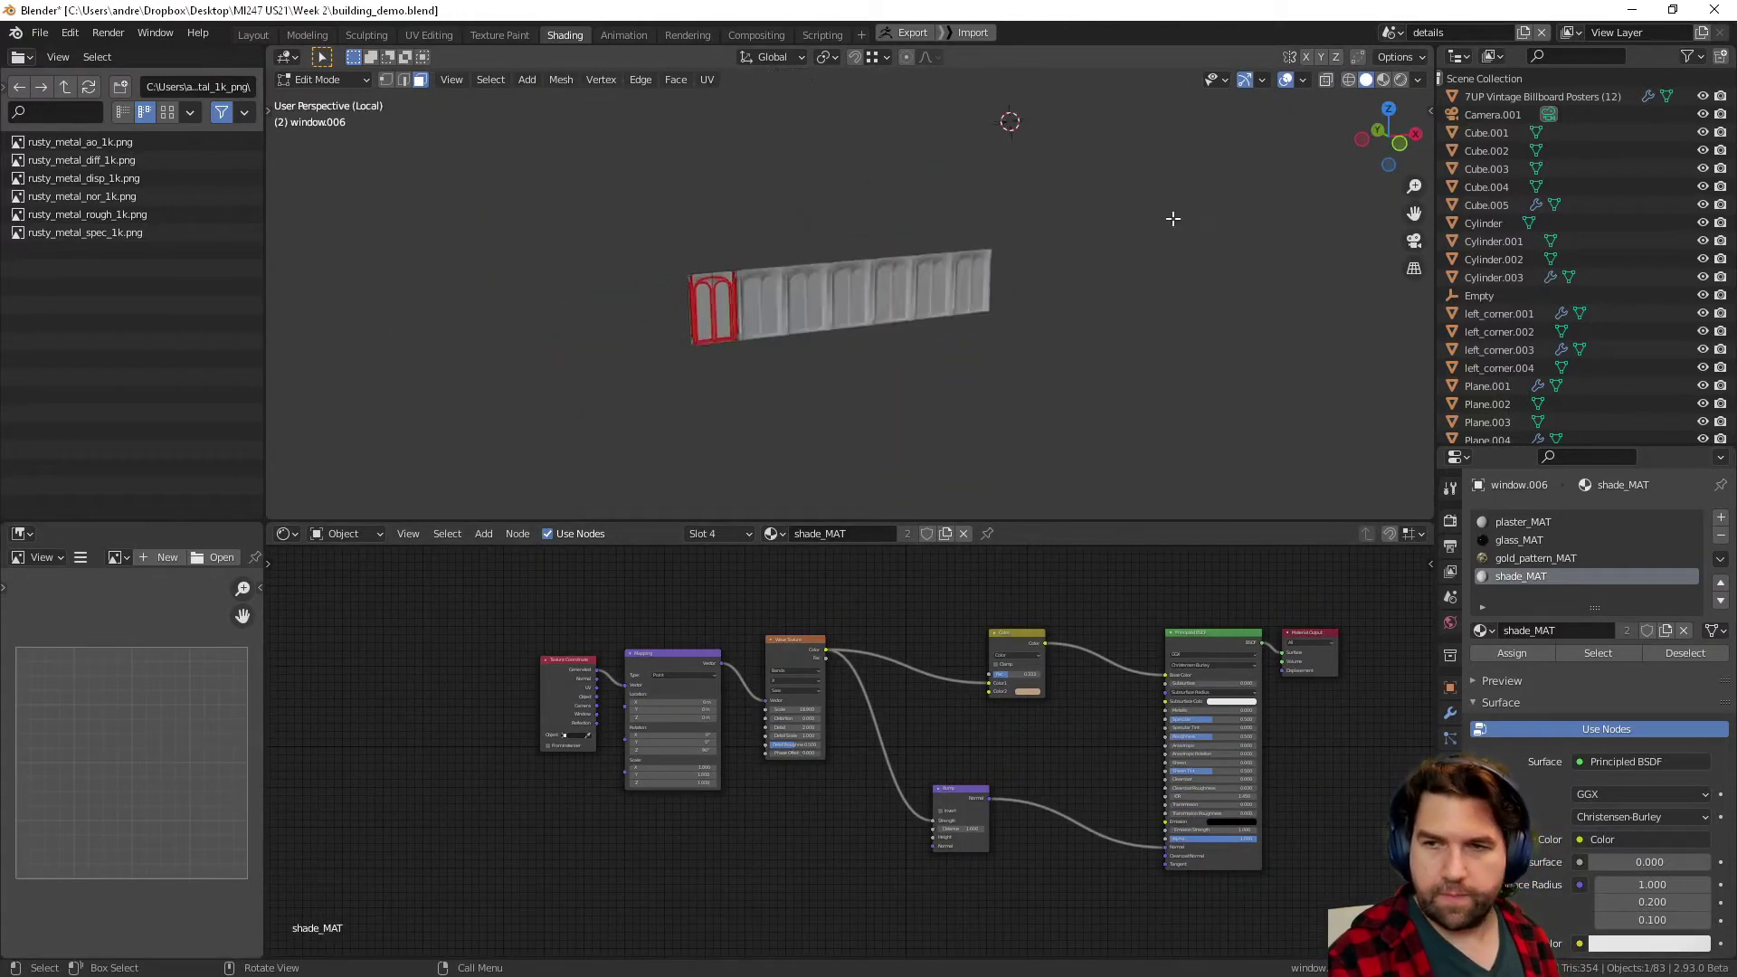
click(1382, 81)
shift+middle_drag(813, 303, 888, 290)
scroll(888, 290, up, 9)
shift+middle_drag(710, 319, 919, 326)
scroll(918, 327, up, 3)
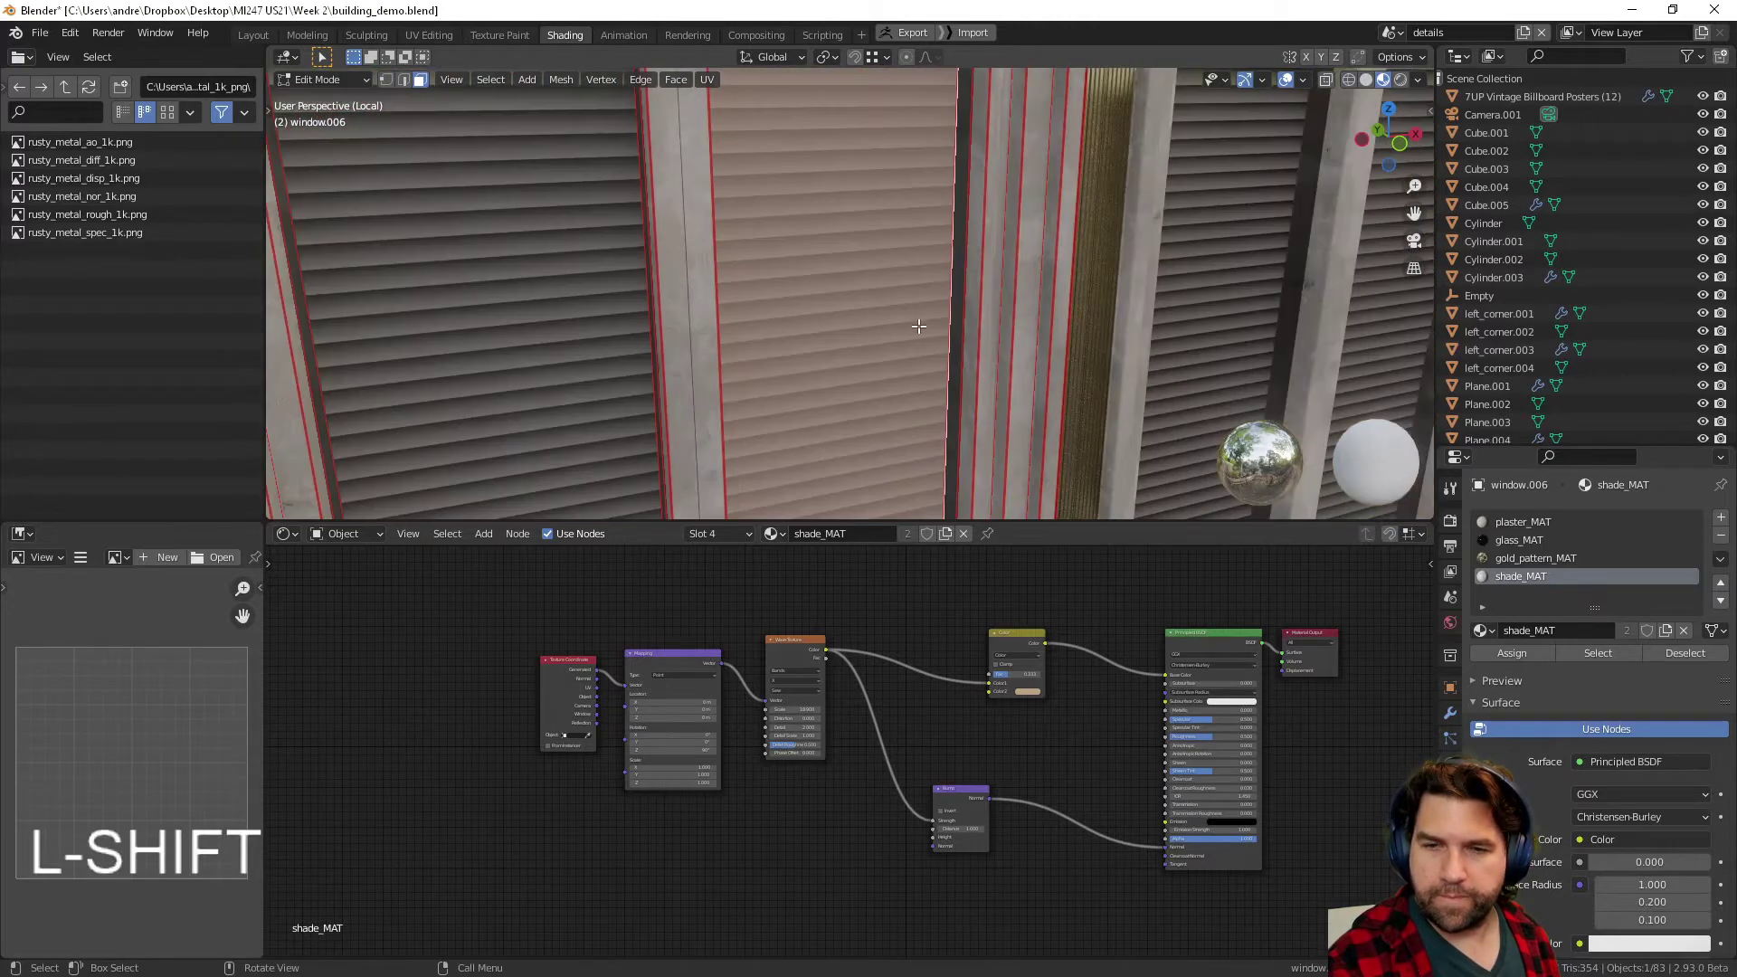
- Examine the Mapping and Wave Texture nodes that form the shutter pattern in shade_MAT
scroll(588, 678, up, 3)
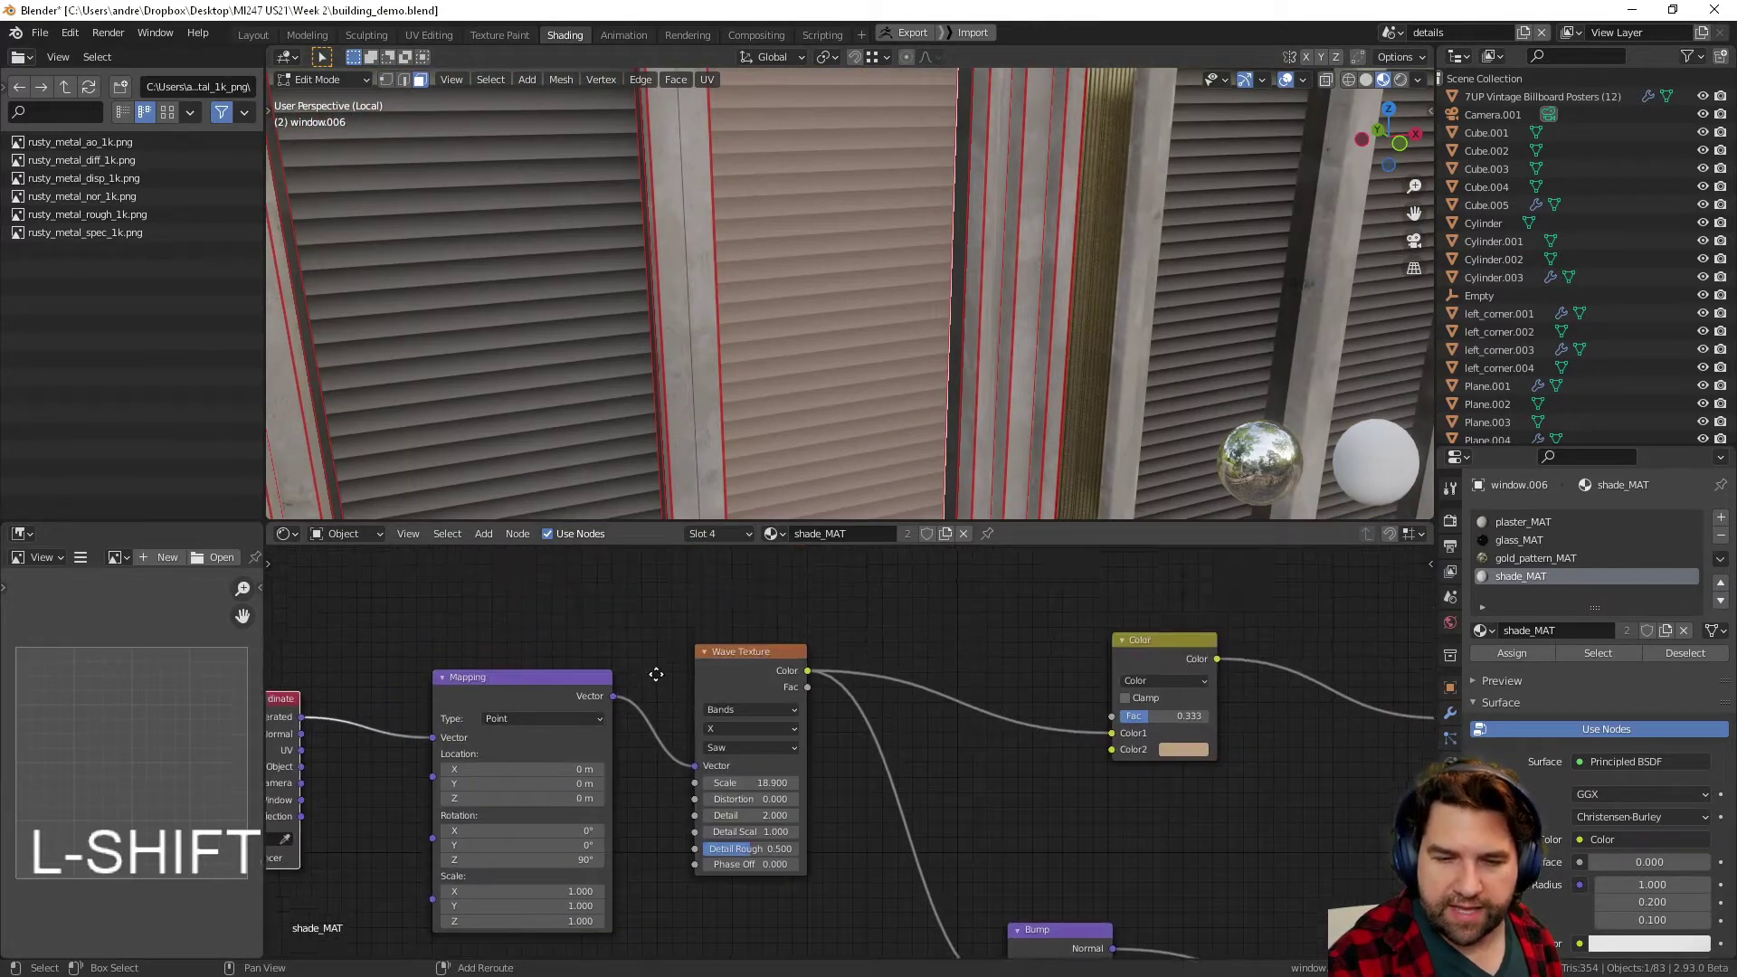
middle_drag(656, 674, 646, 701)
drag(538, 705, 501, 688)
middle_drag(650, 676, 570, 639)
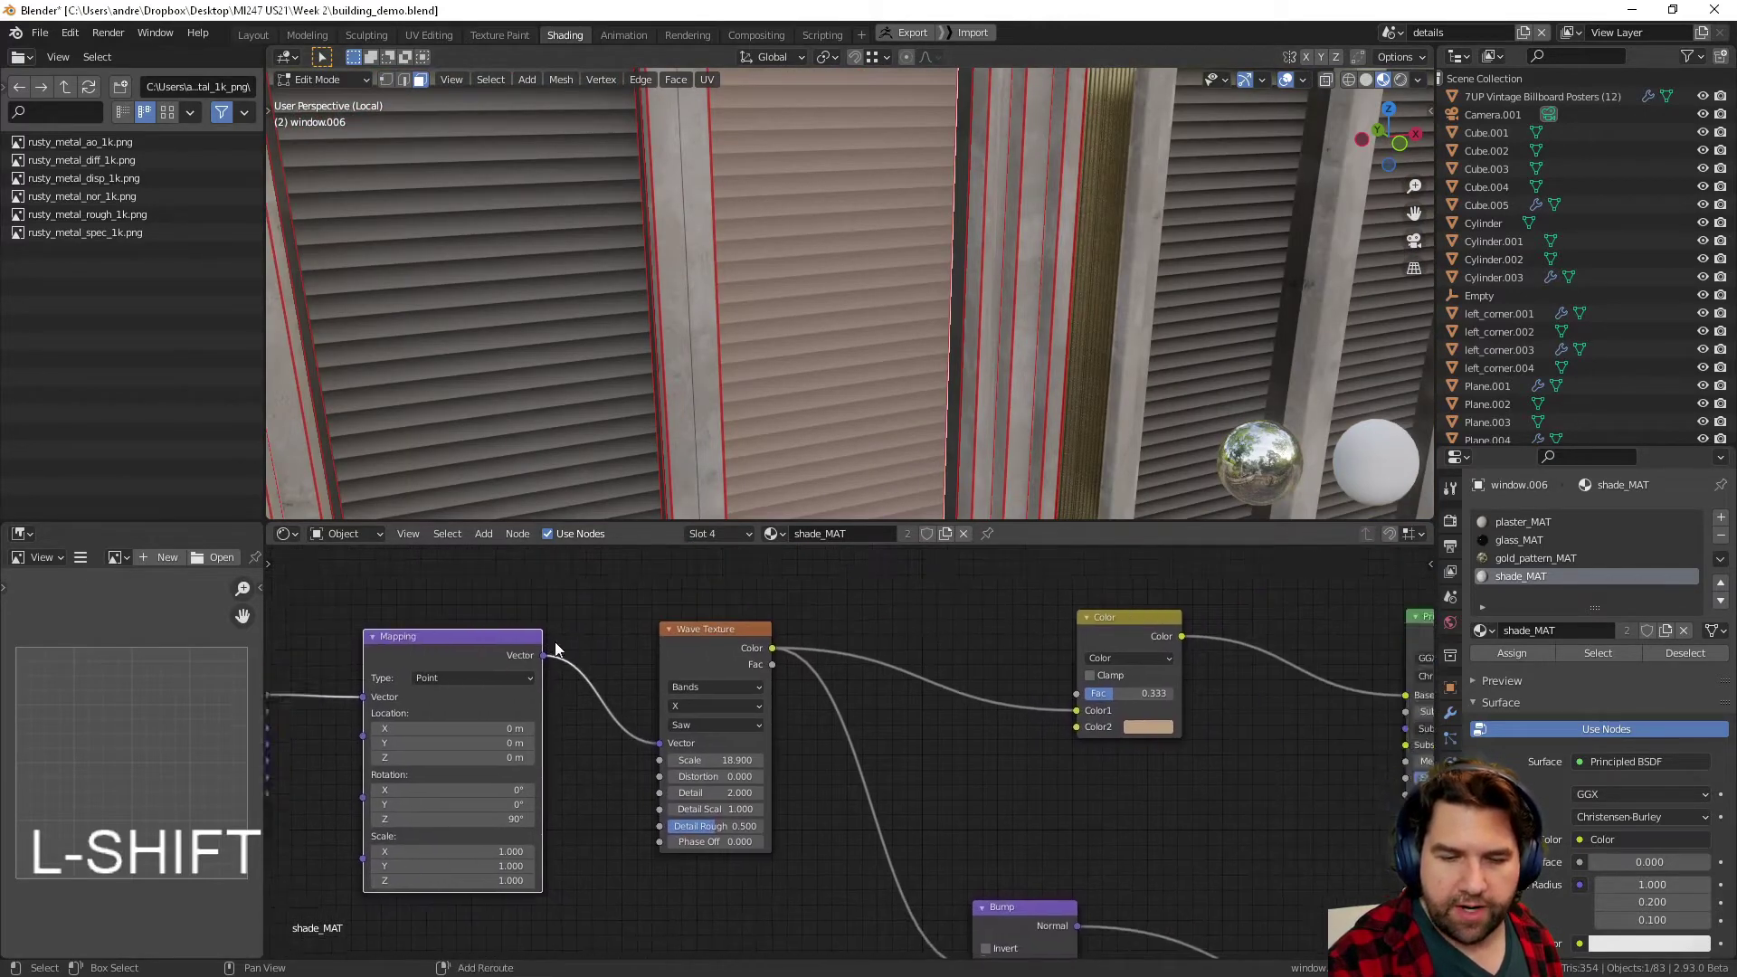
scroll(666, 655, up, 1)
scroll(659, 746, up, 2)
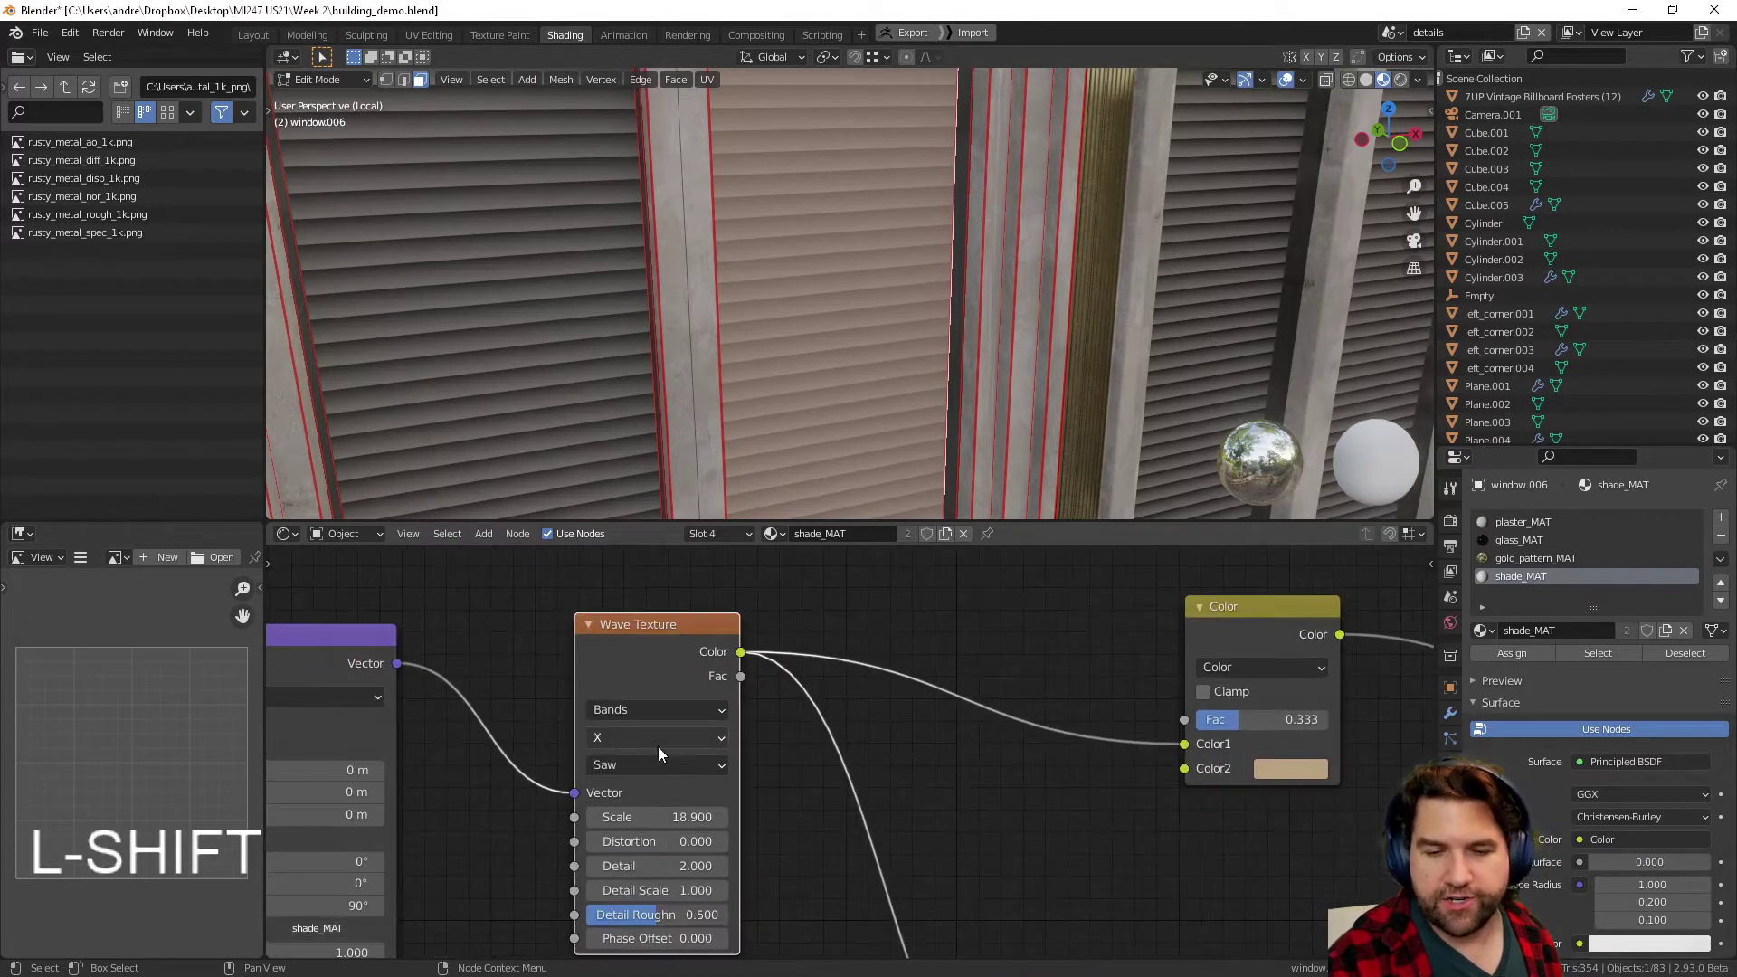
middle_drag(447, 810, 753, 679)
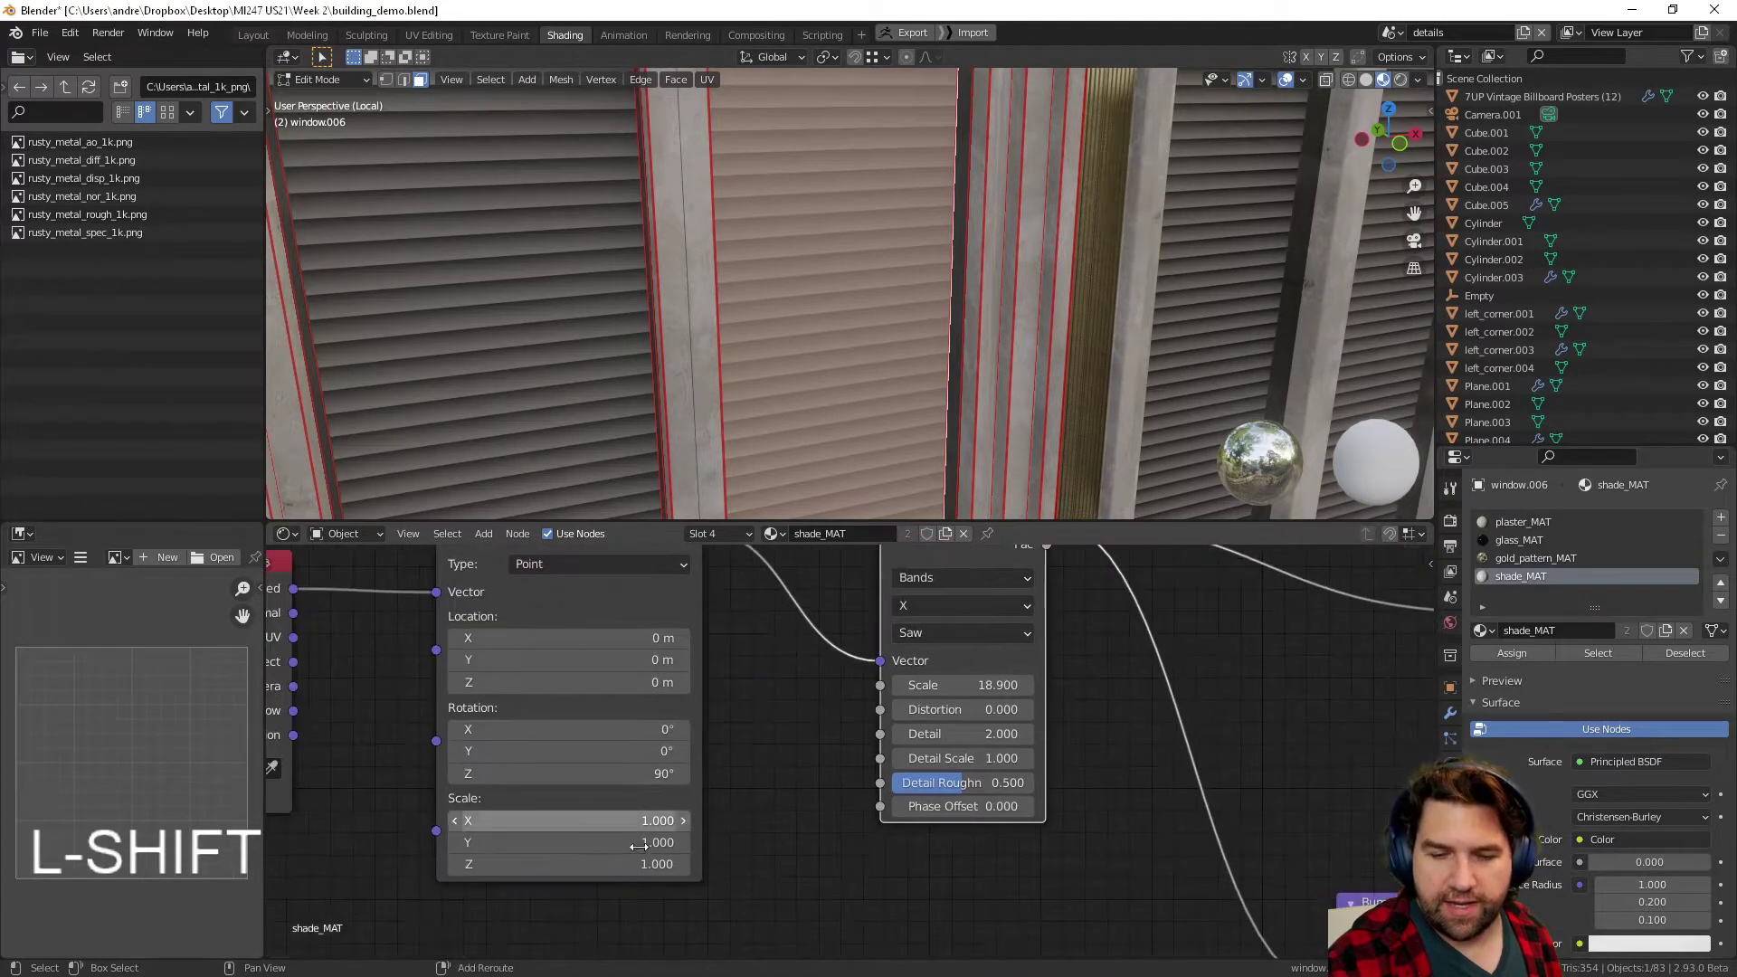
- Try a Z rotation of 67.2° on the Mapping node of shade_MAT and set it back to 90°
shift+drag(566, 772, 493, 772)
key(ctrl+z)
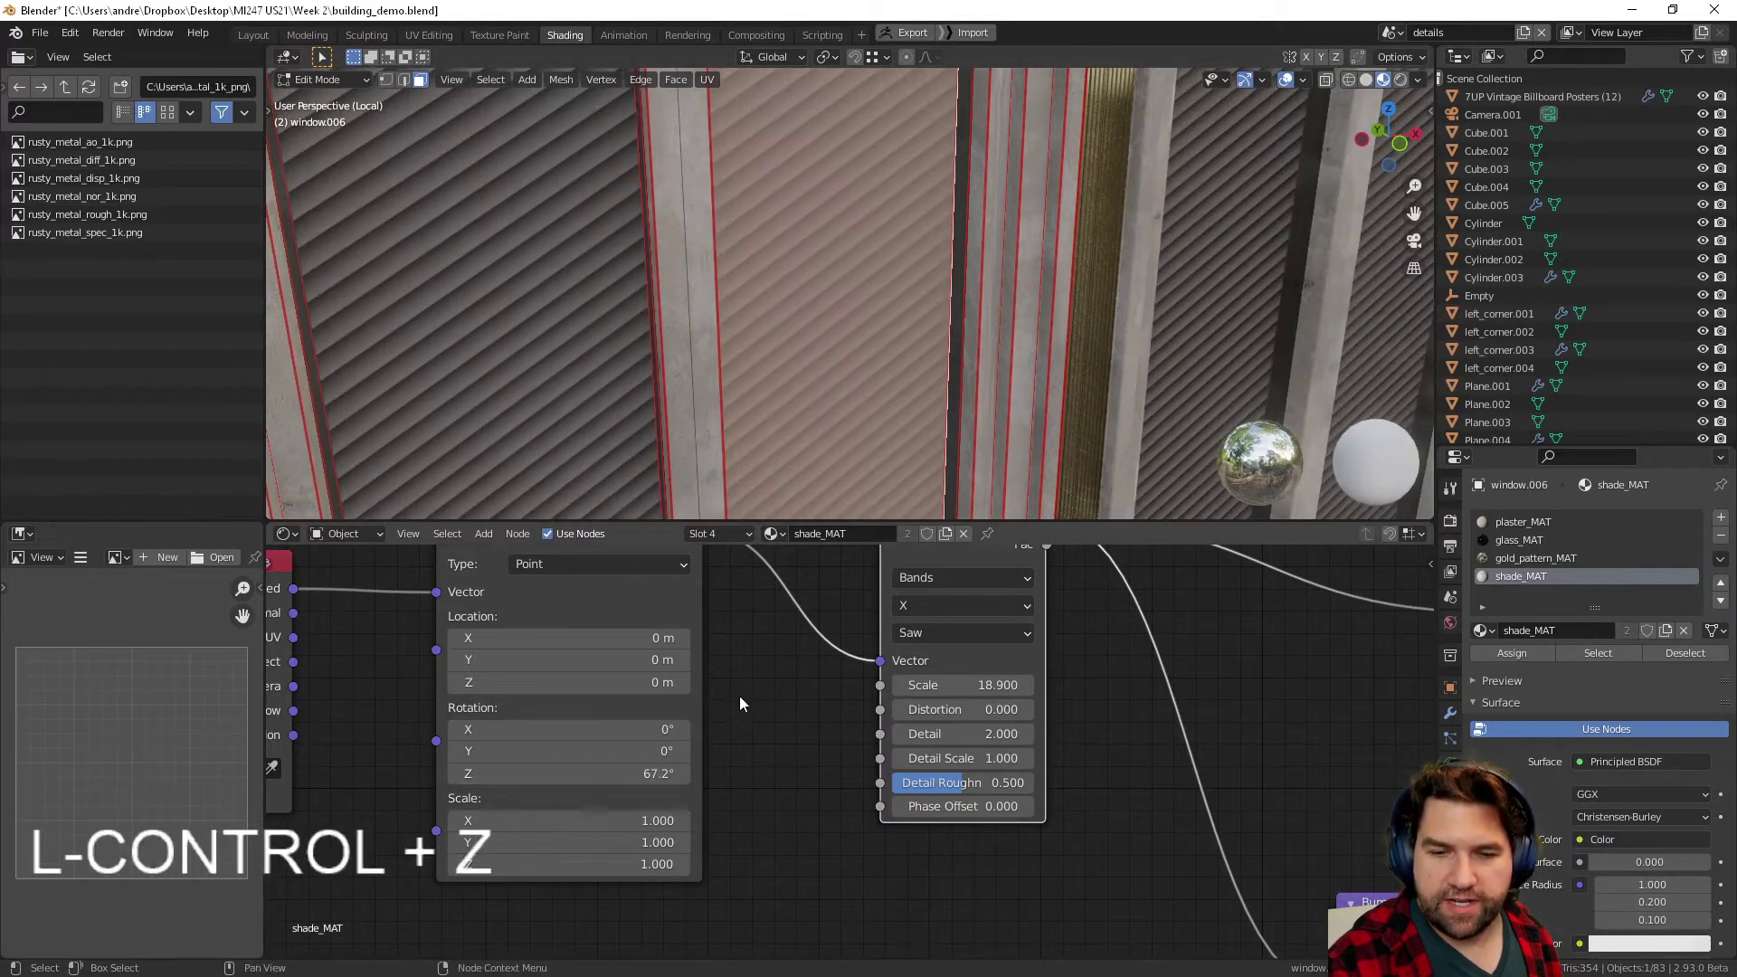
click(636, 777)
text(90)
key(Return)
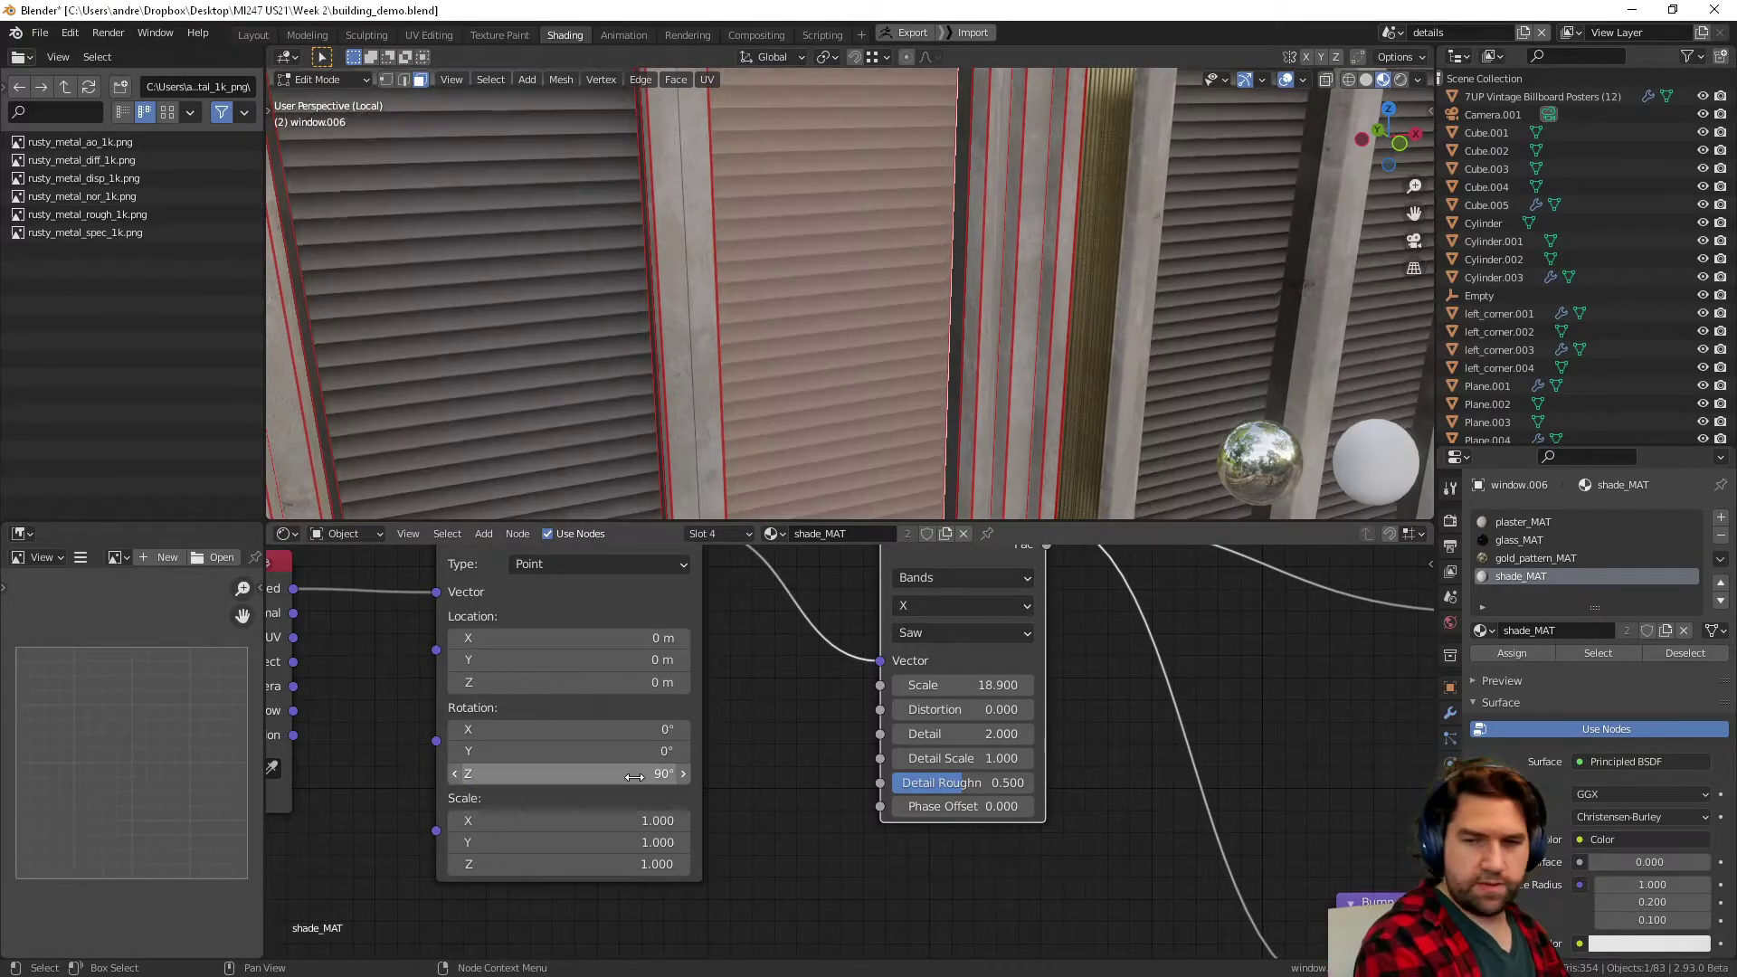
- Try the Sine wave profile on the Wave Texture node and switch it back to Saw
click(983, 630)
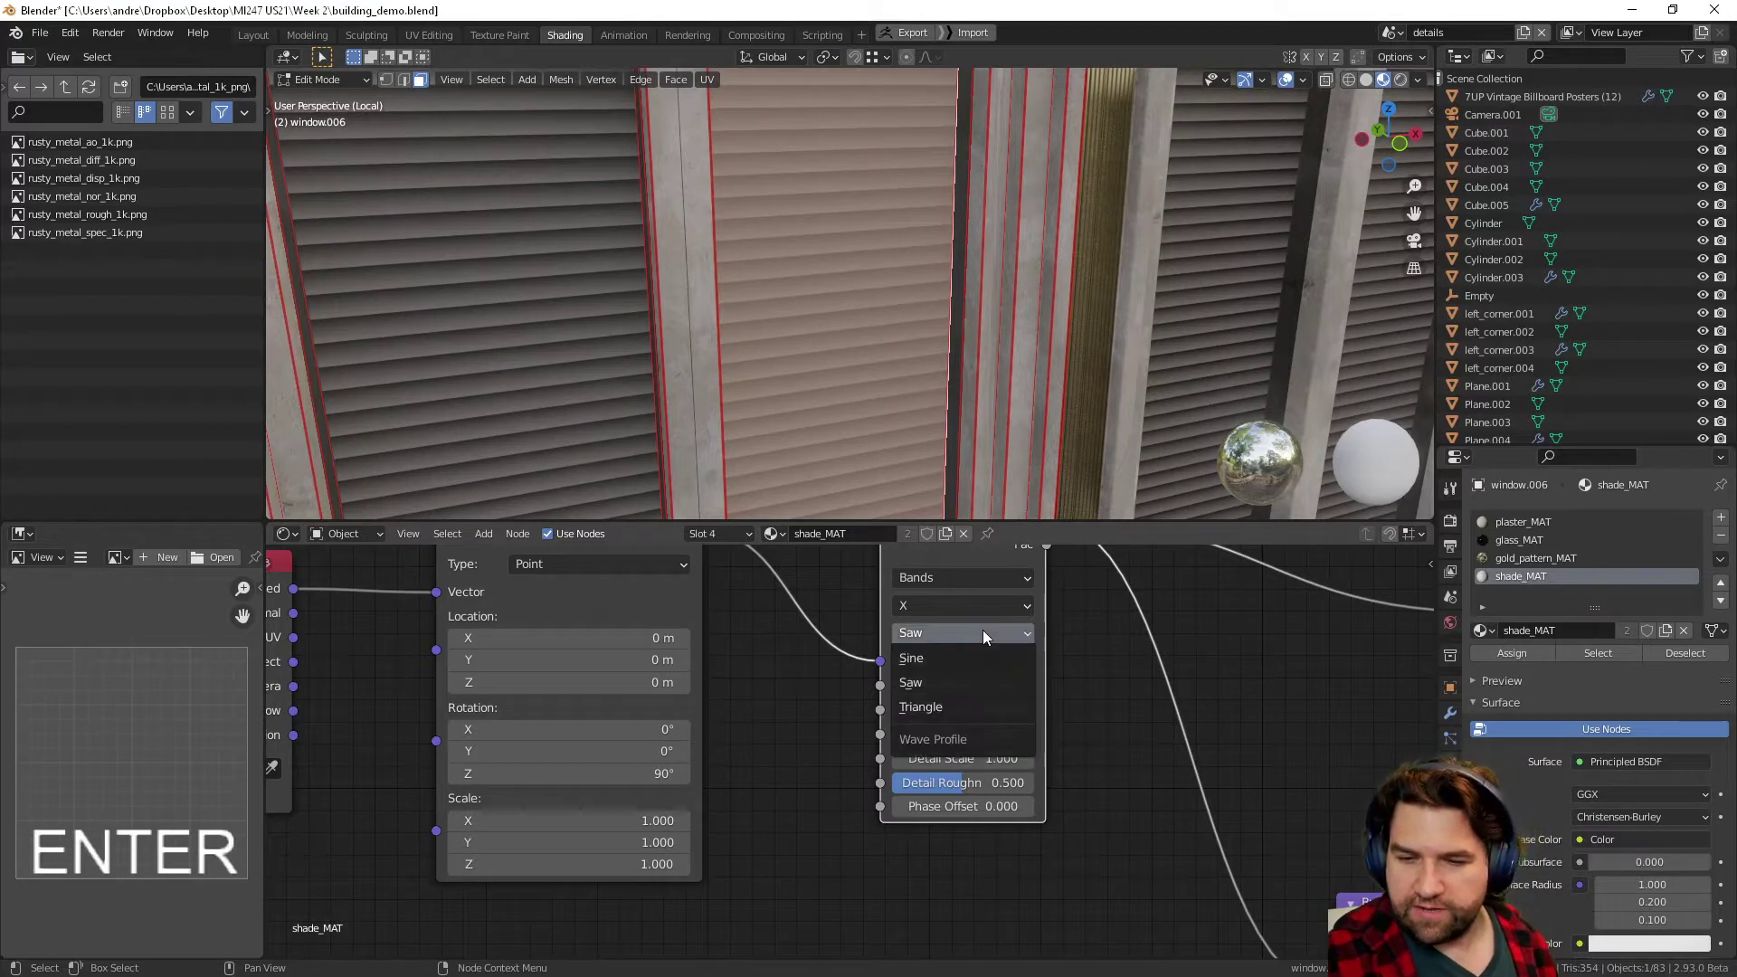
click(965, 649)
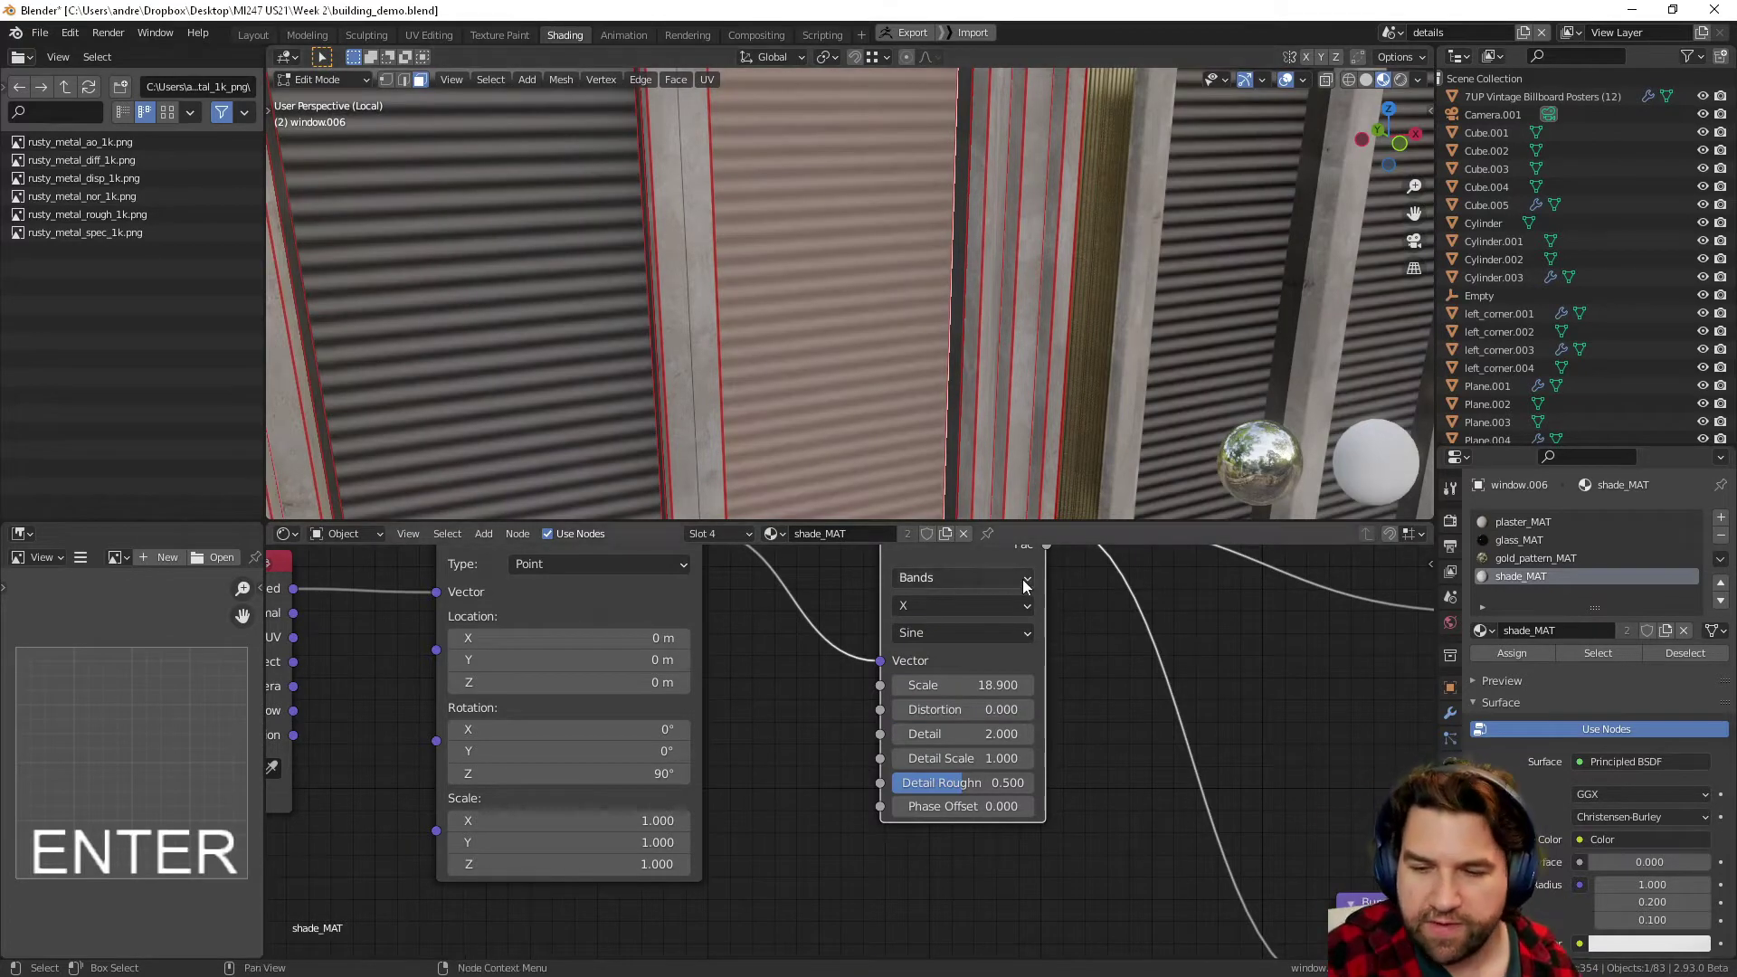
click(963, 634)
click(954, 675)
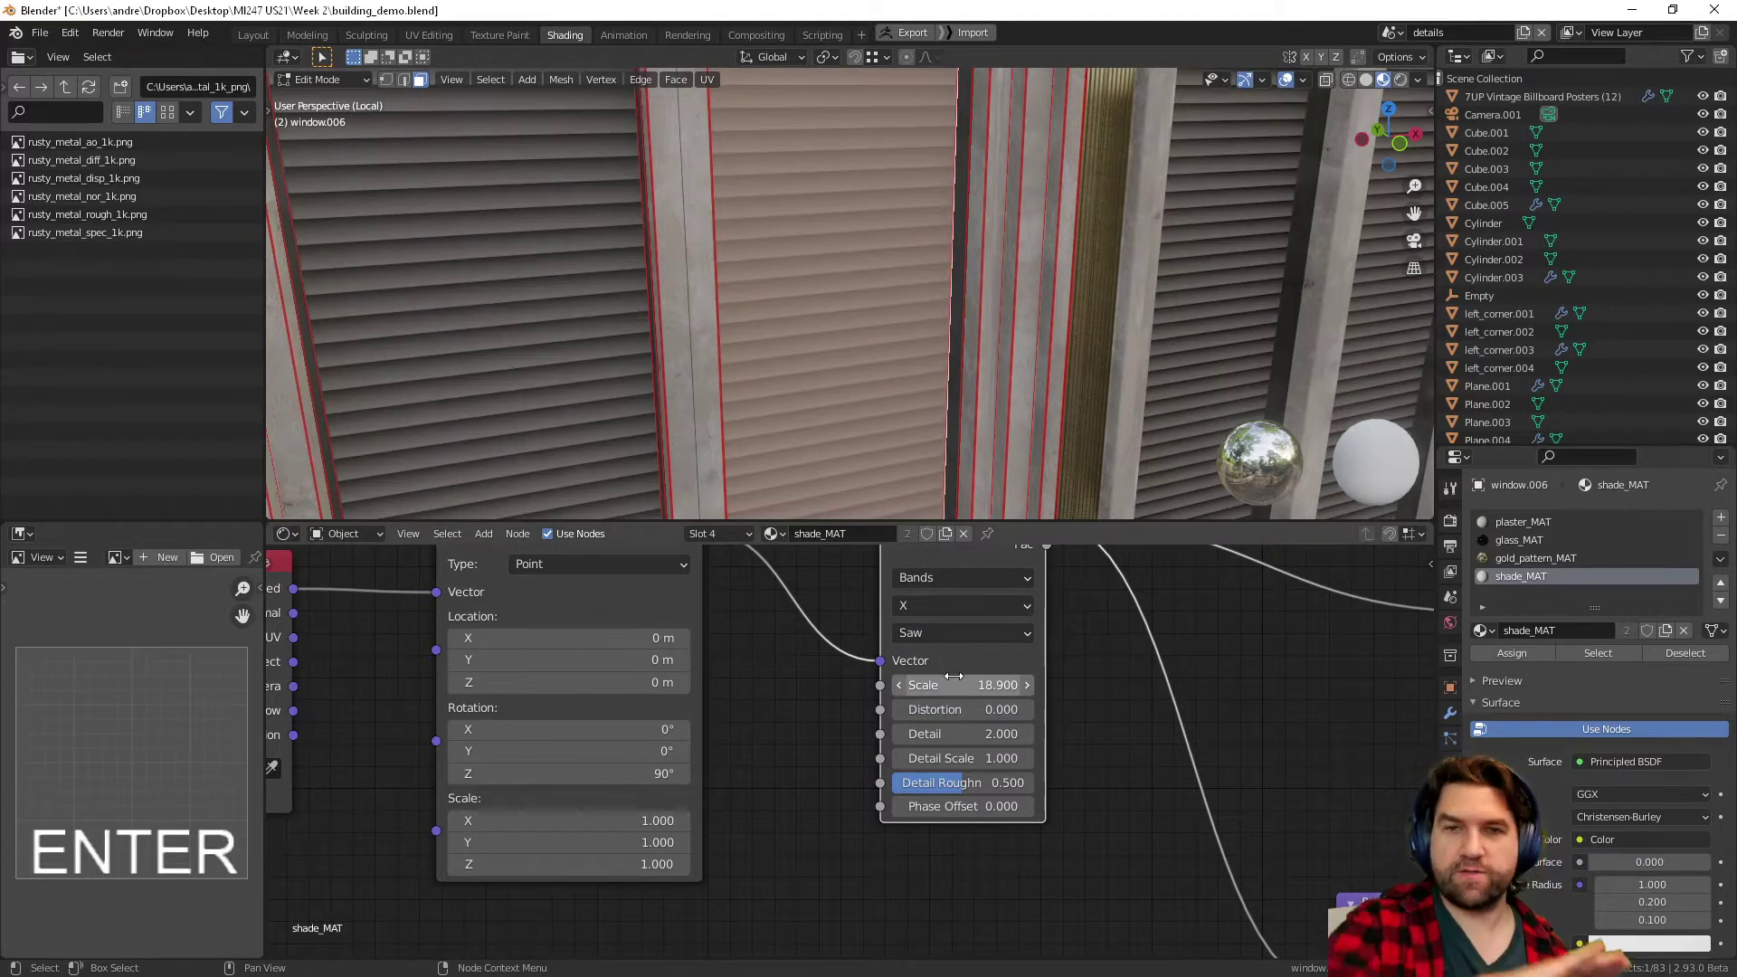
- Examine how the Wave Texture connects to the Color mix node and the Bump node in shade_MAT
middle_drag(914, 661, 874, 826)
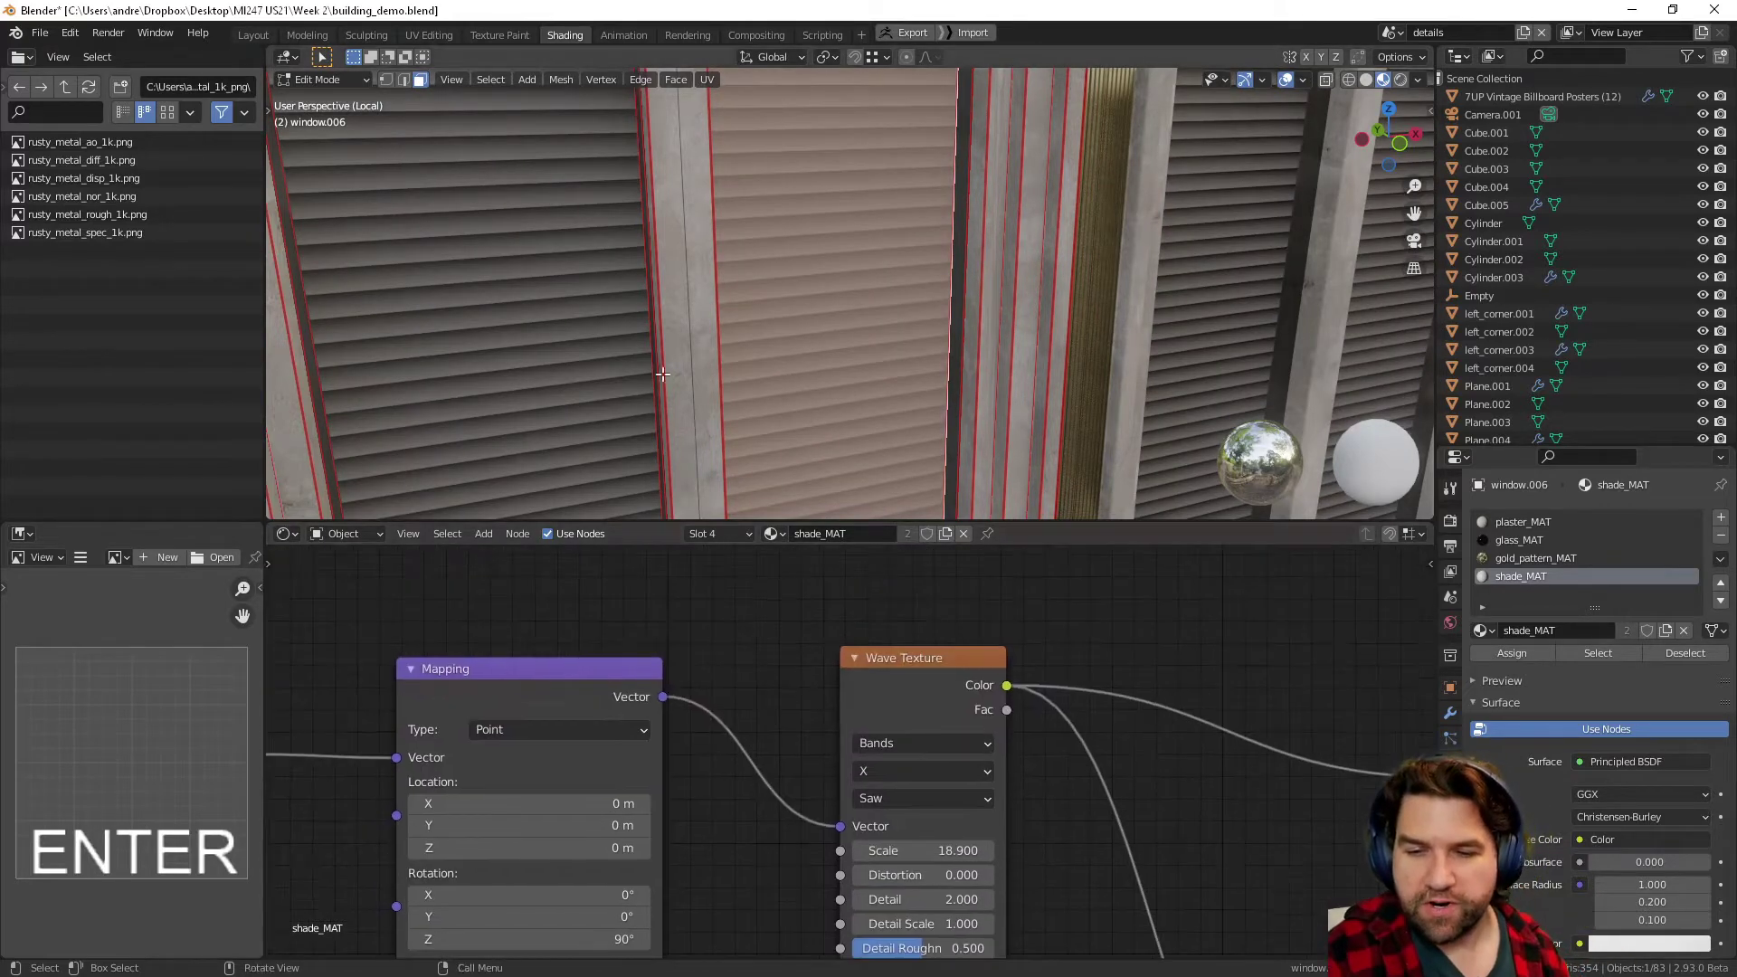
scroll(438, 323, up, 5)
scroll(438, 323, down, 8)
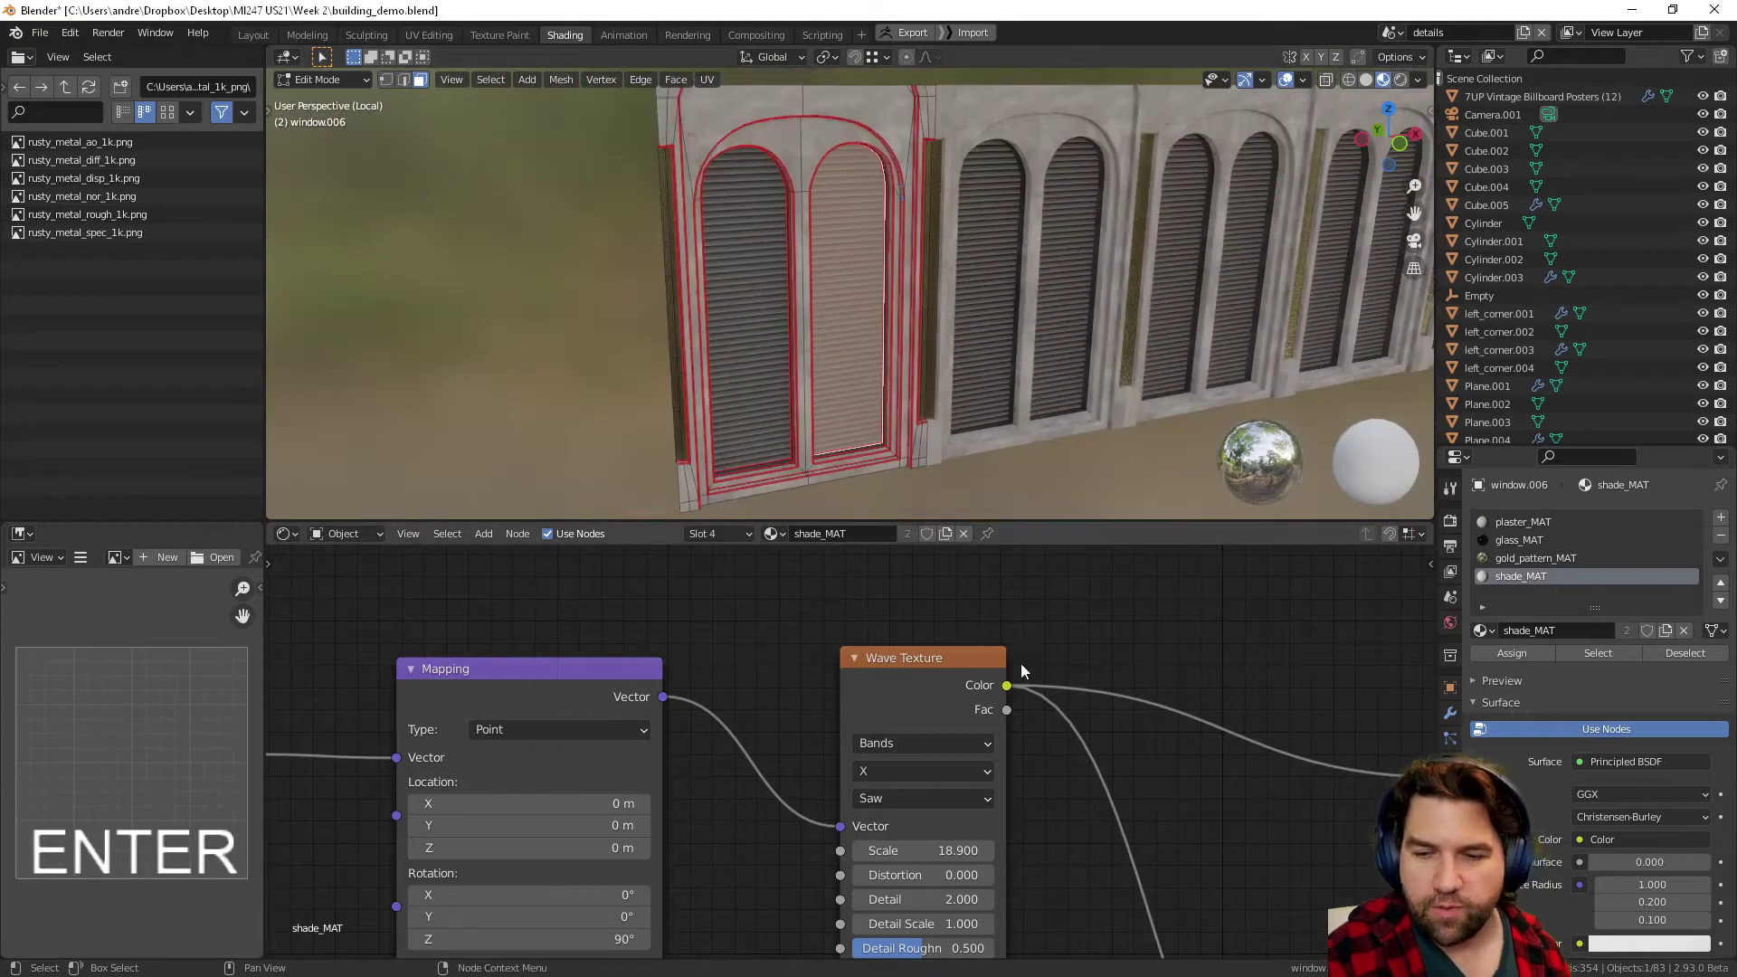
middle_drag(1123, 681, 714, 605)
middle_drag(845, 745, 804, 756)
drag(1045, 600, 1013, 649)
shift+middle_drag(1036, 806, 901, 715)
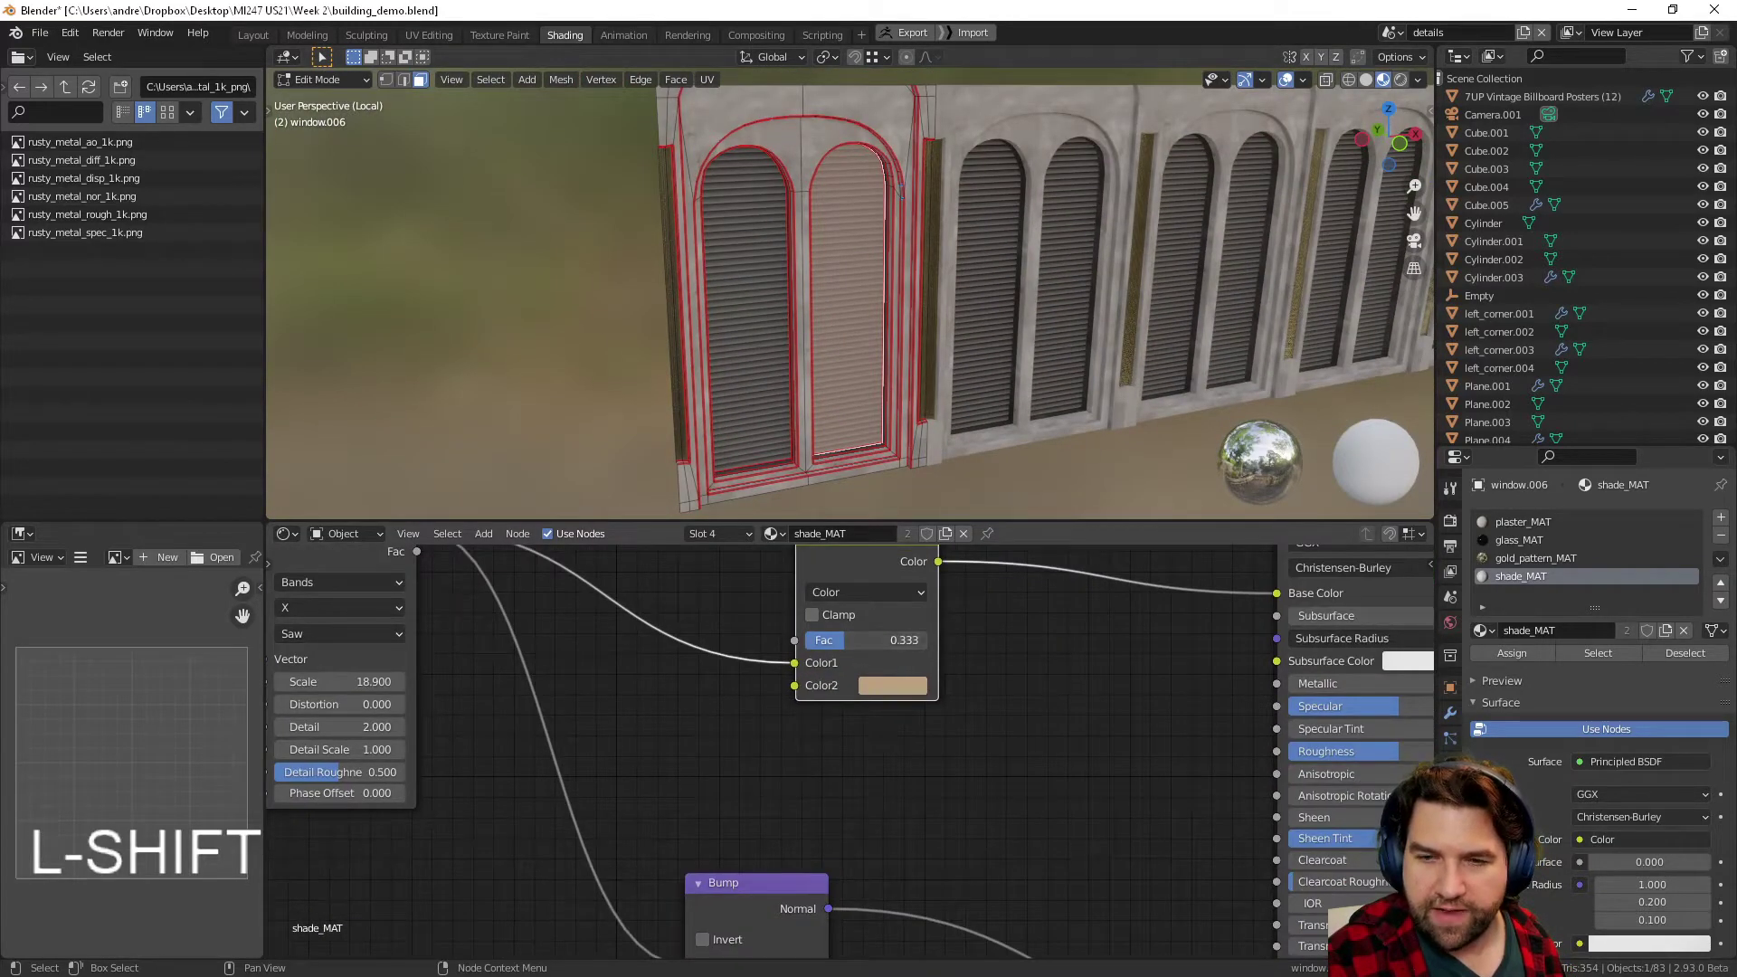
shift+middle_drag(773, 788, 725, 665)
scroll(724, 665, down, 2)
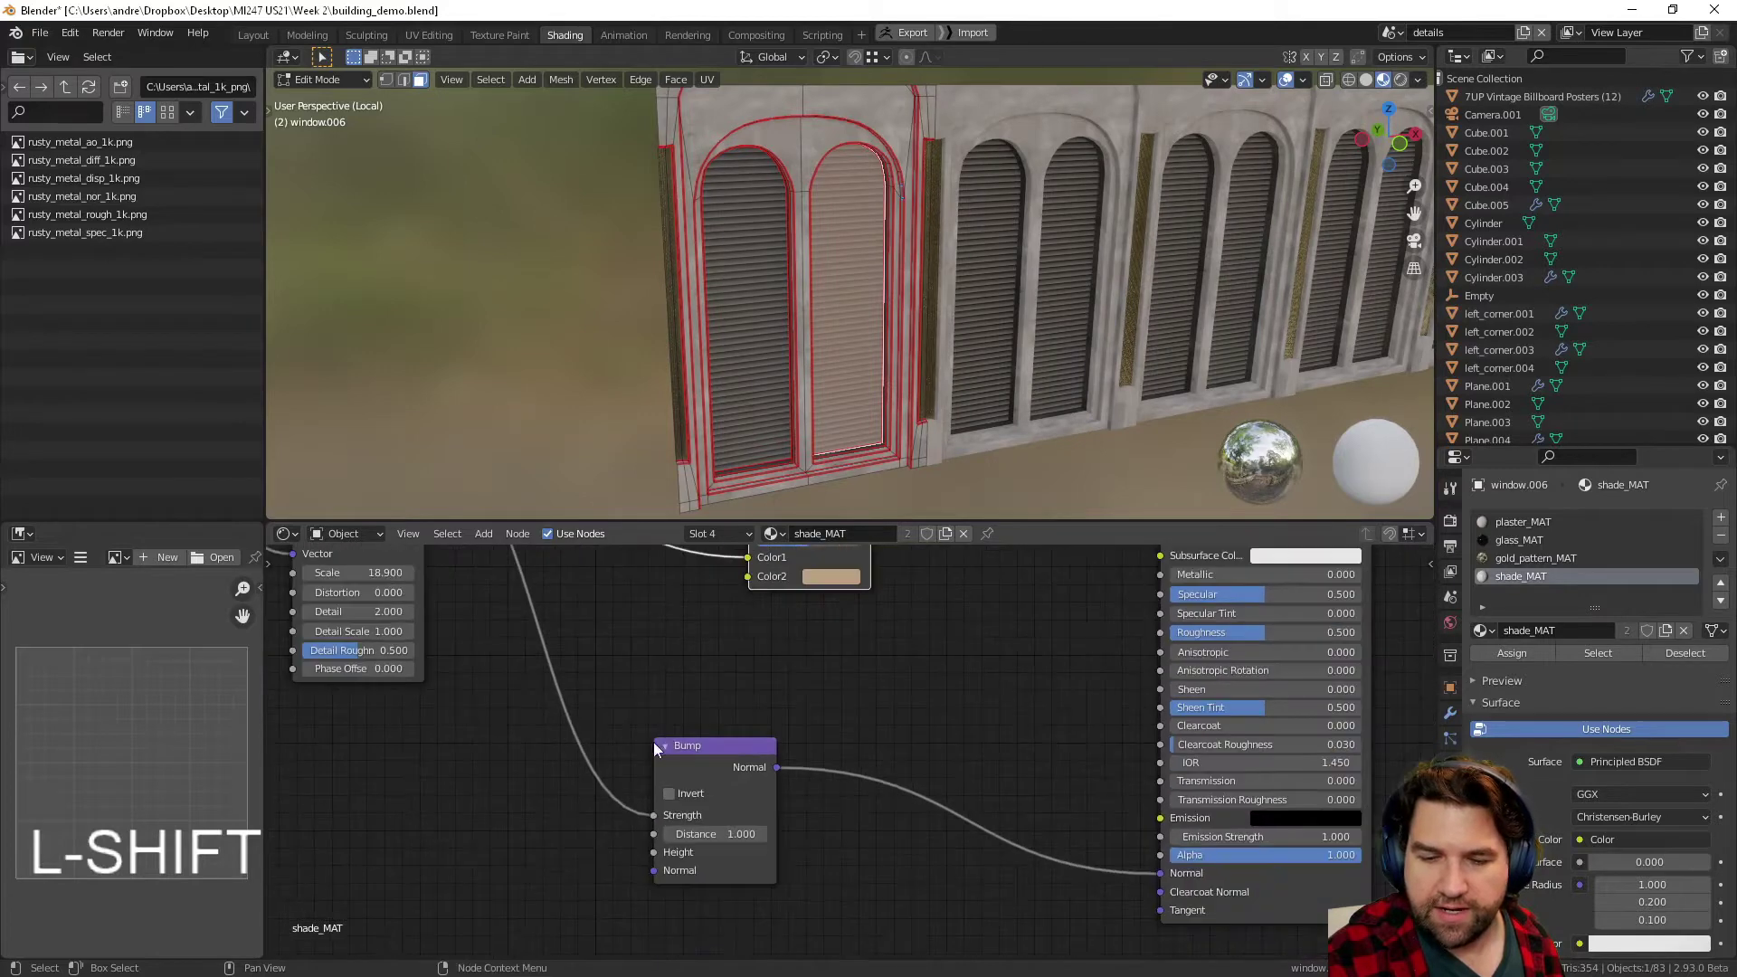
- Set the Color mix node's factor to 0.500 and reposition the Bump node in shade_MAT
shift+middle_drag(536, 647, 446, 626)
middle_drag(653, 764, 865, 880)
scroll(800, 375, down, 1)
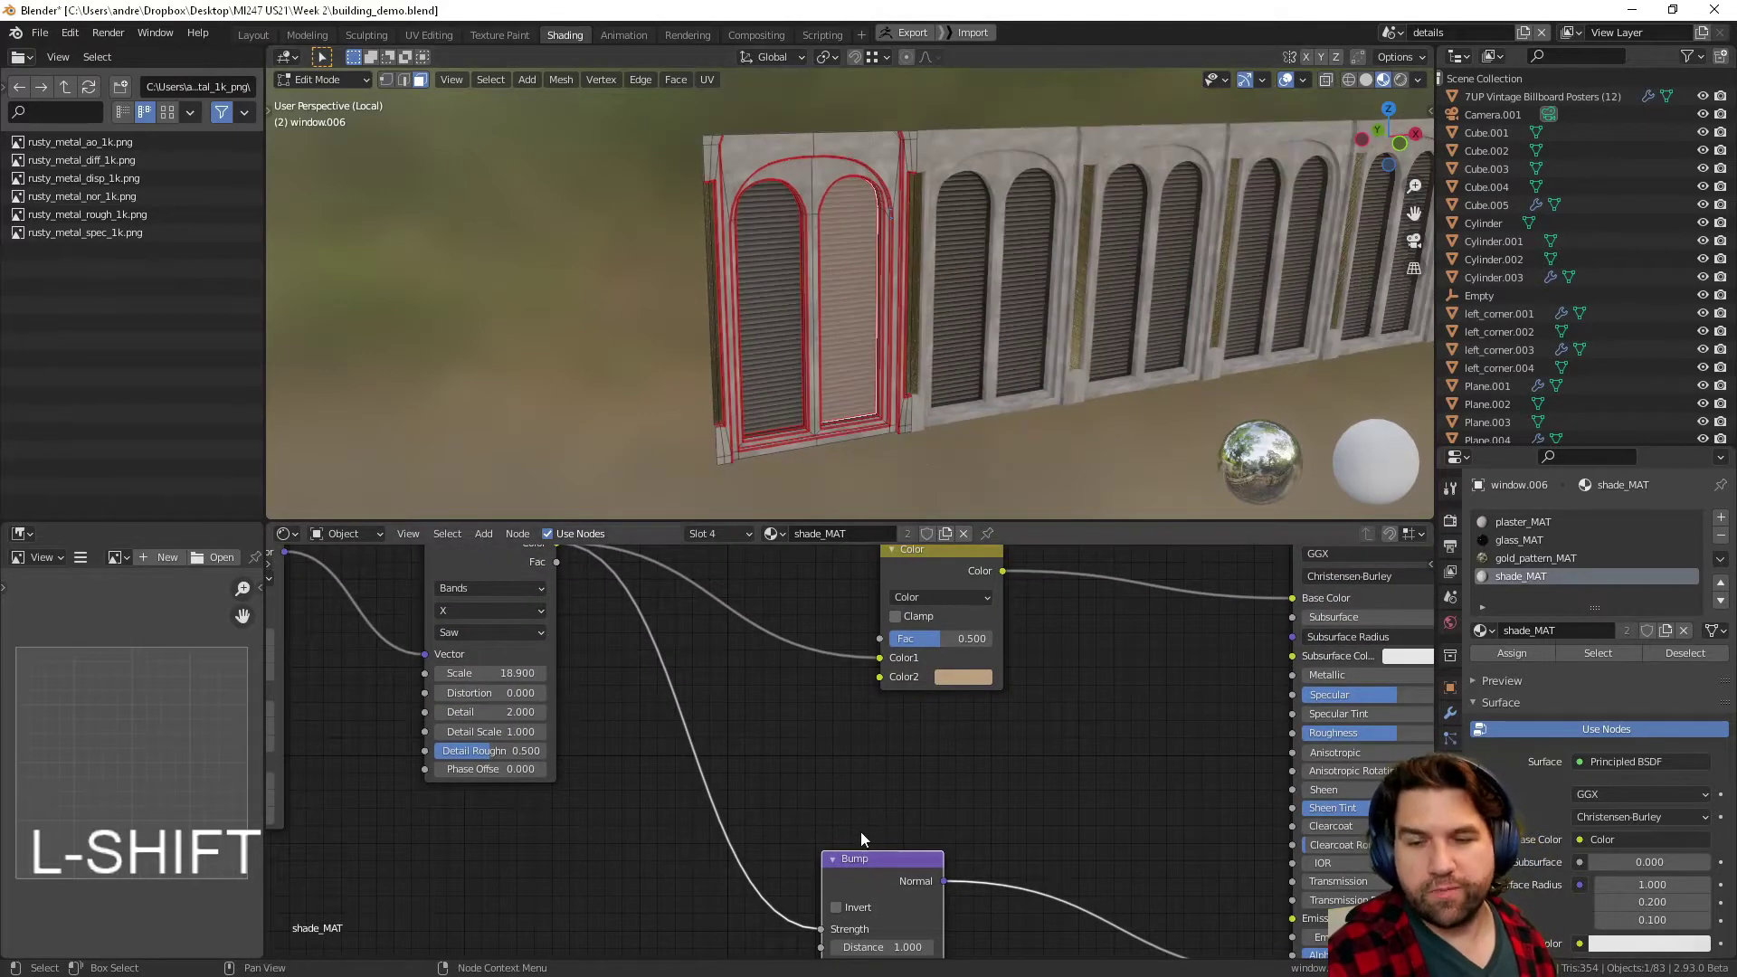
drag(904, 861, 967, 816)
- Leave Edit Mode, inspect the gold strip between the windows, and display the gold_pattern_MAT node tree
middle_drag(1121, 426, 969, 441)
click(955, 443)
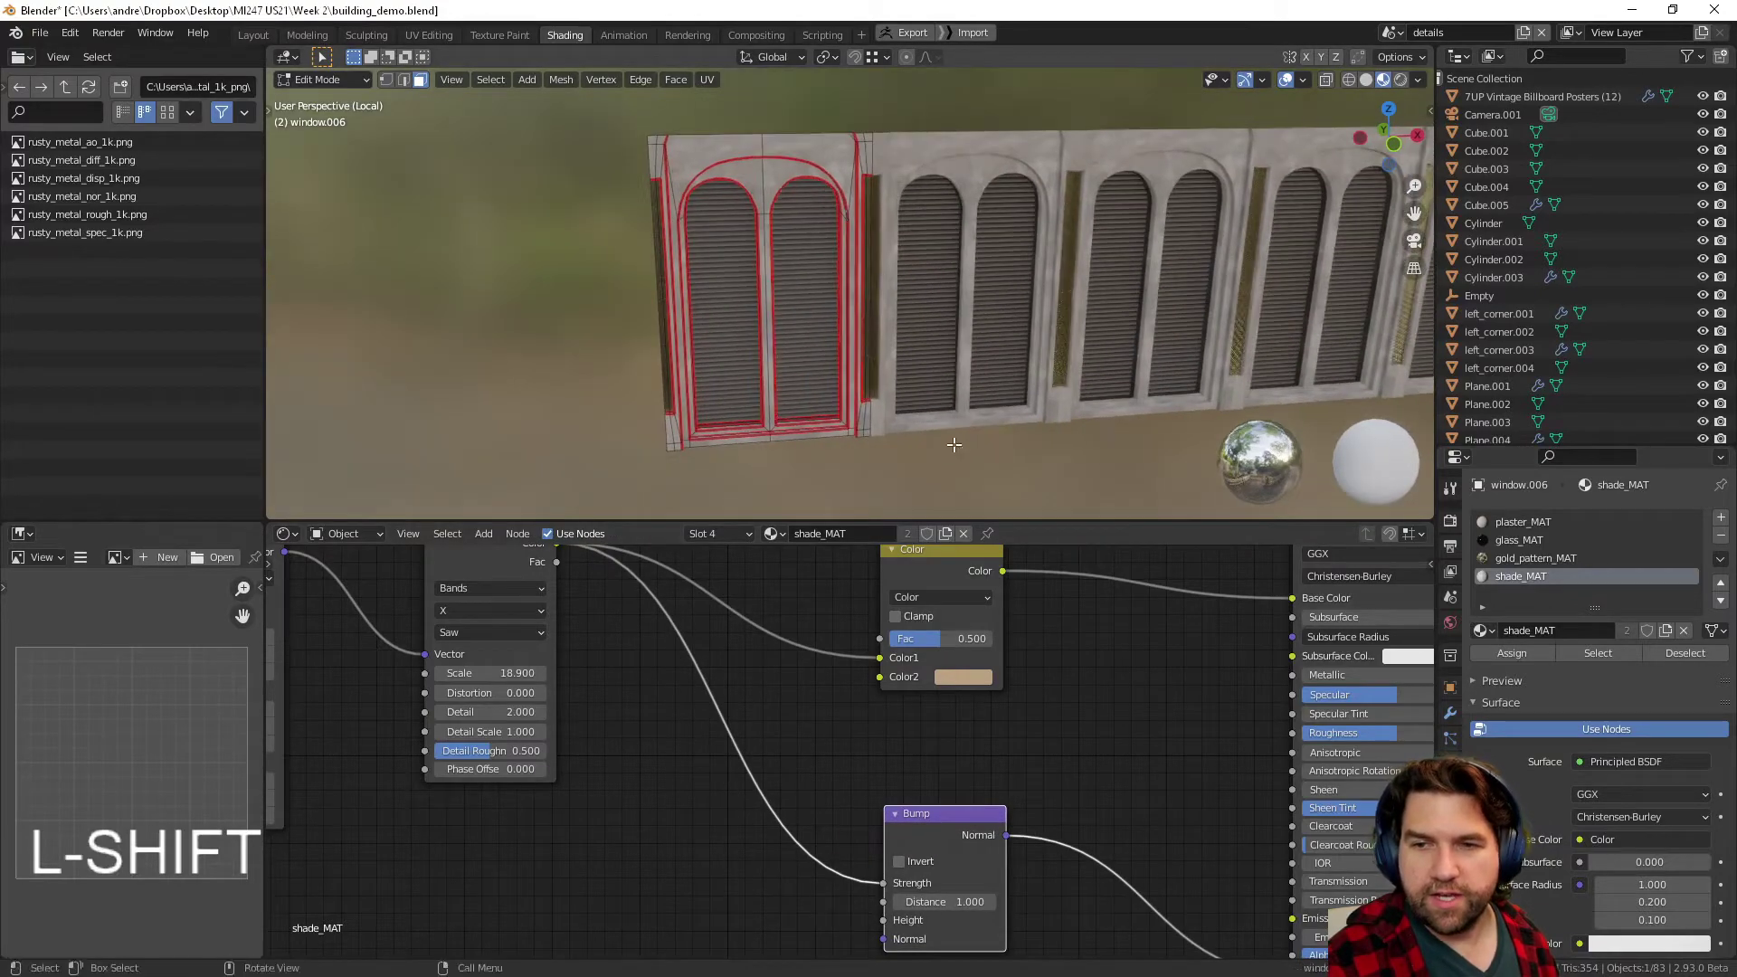
key(Tab)
click(805, 426)
middle_drag(805, 426, 823, 293)
scroll(780, 396, up, 5)
scroll(975, 342, up, 7)
scroll(823, 293, down, 6)
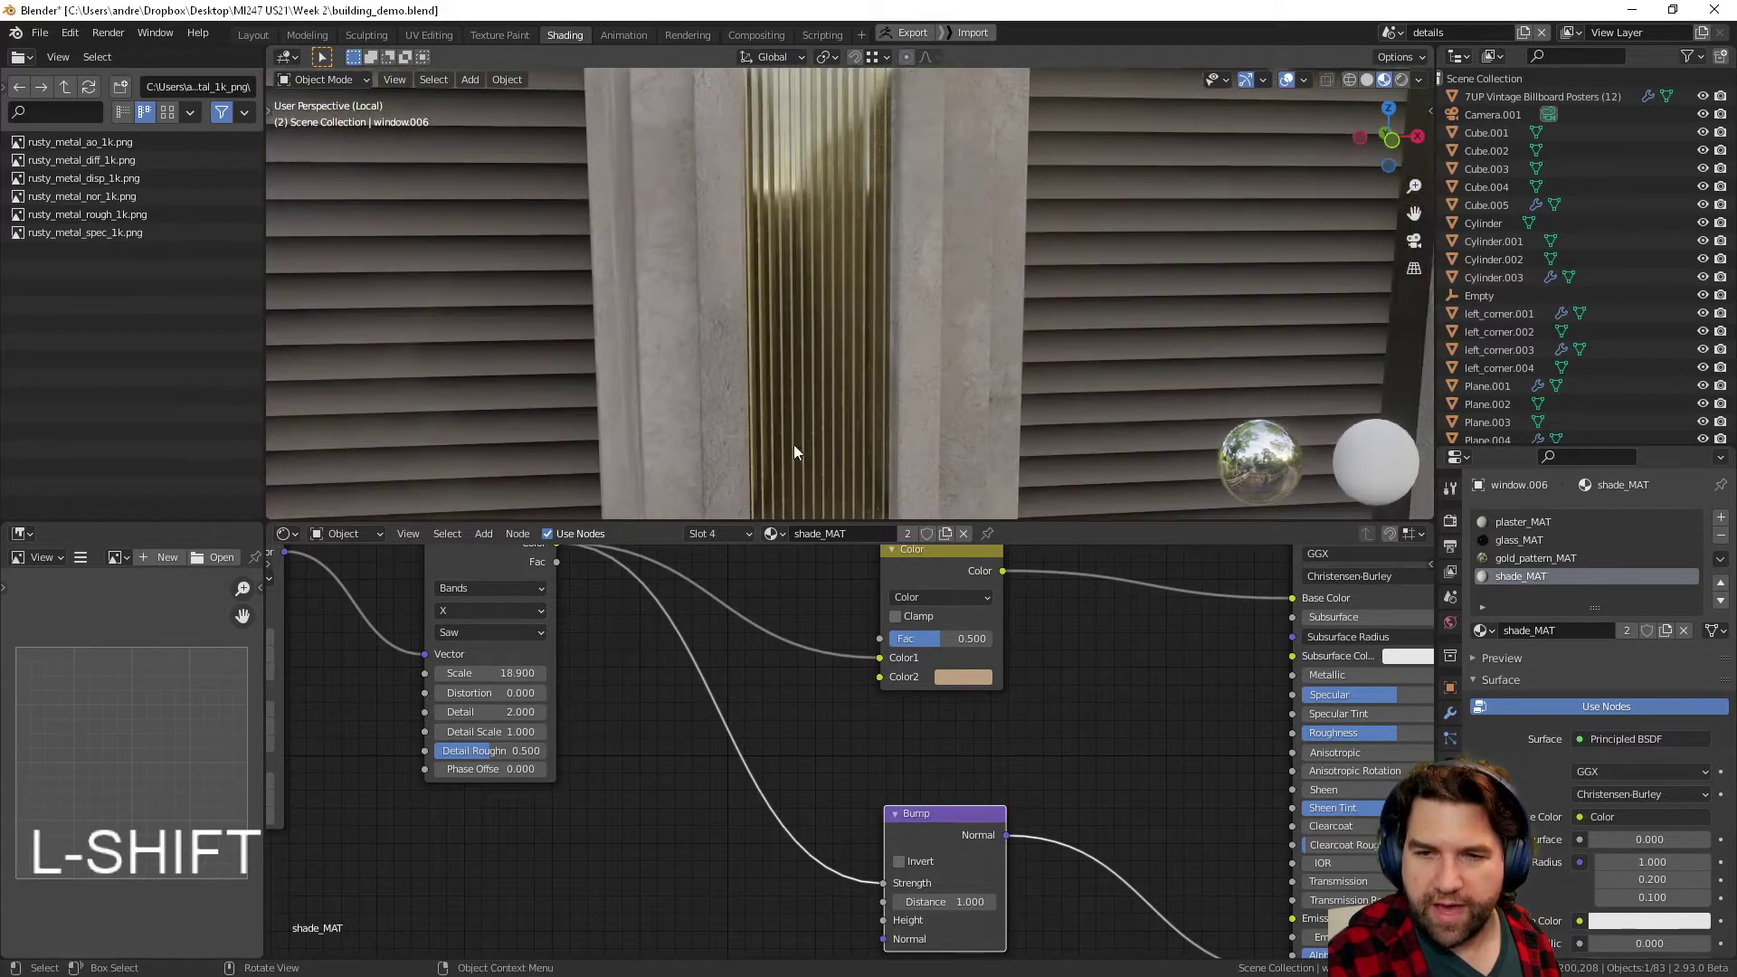
click(746, 535)
click(643, 609)
- Examine the Texture Coordinate, Mapping and Noise Texture nodes of gold_pattern_MAT
middle_drag(637, 788, 1027, 817)
scroll(1027, 817, down, 2)
middle_drag(710, 776, 929, 904)
middle_drag(628, 778, 1057, 676)
scroll(1057, 675, down, 1)
scroll(858, 794, down, 1)
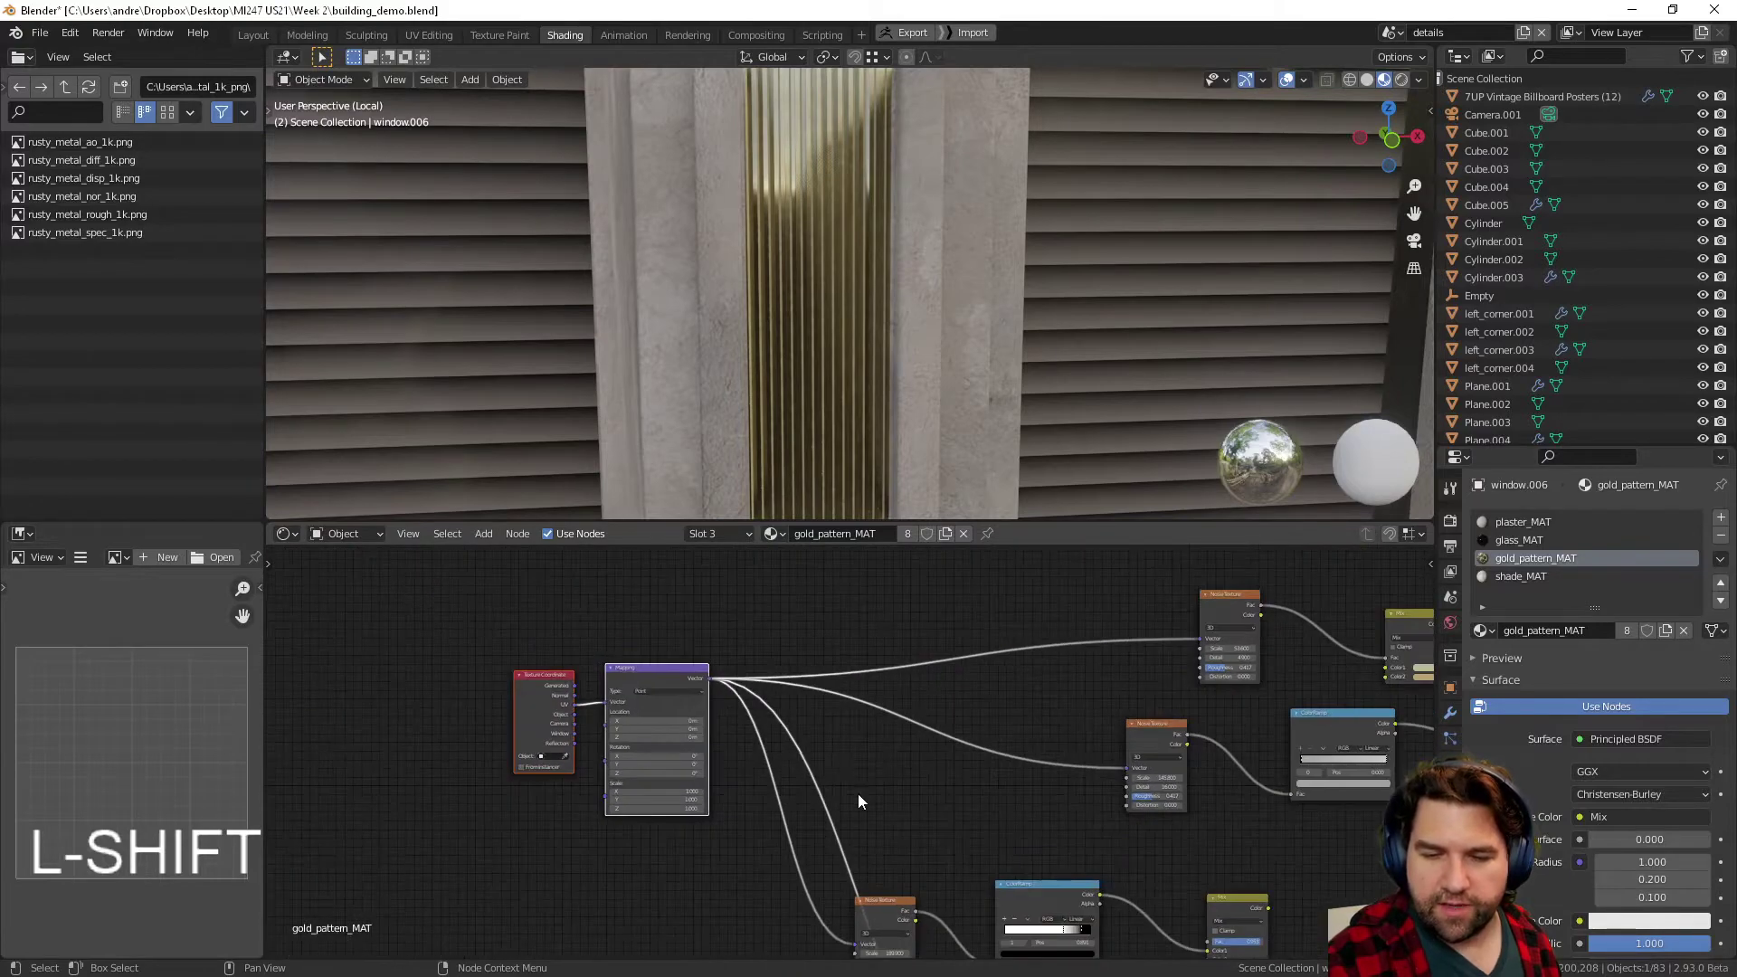
middle_drag(883, 926, 817, 711)
scroll(817, 711, up, 5)
drag(817, 675, 890, 670)
scroll(785, 708, down, 1)
- Examine the Wave Texture, ColorRamp, Separate RGB and Bump nodes of gold_pattern_MAT and their effect on the window section
middle_drag(1023, 553, 786, 755)
middle_drag(816, 814, 707, 633)
middle_drag(628, 779, 657, 520)
drag(545, 801, 529, 811)
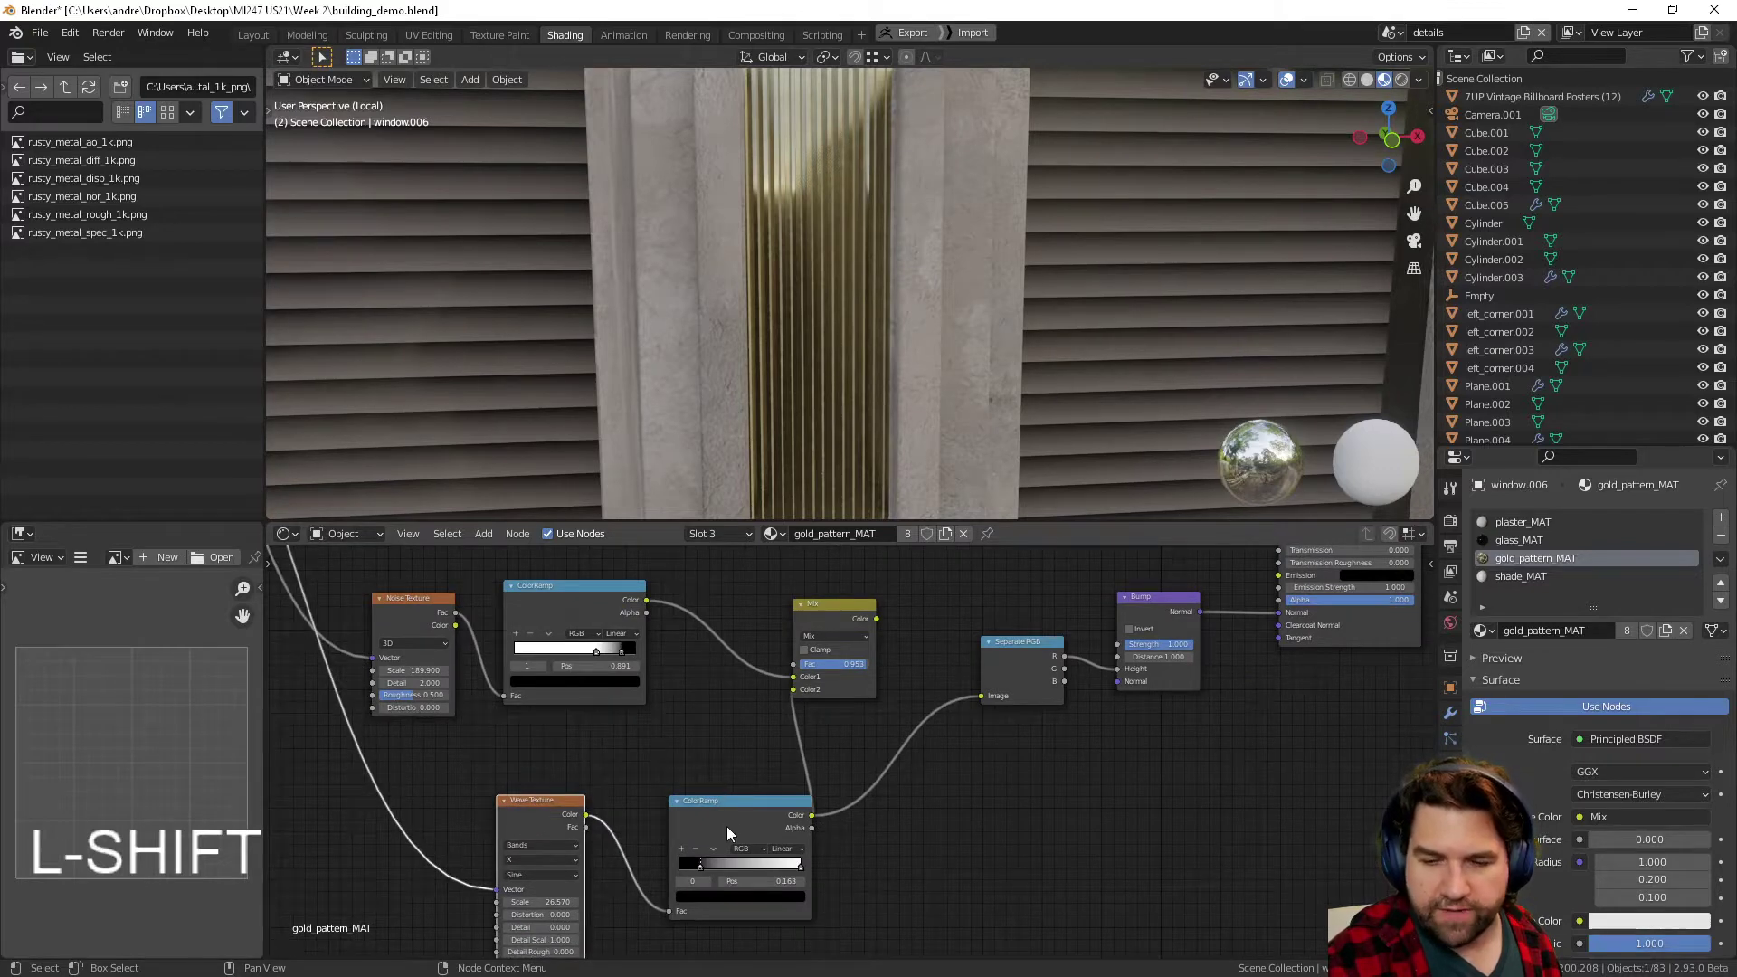
drag(725, 827, 730, 808)
middle_drag(1054, 756, 807, 818)
drag(914, 657, 925, 668)
drag(782, 708, 789, 721)
scroll(925, 349, down, 6)
scroll(925, 350, down, 4)
middle_drag(925, 350, 874, 367)
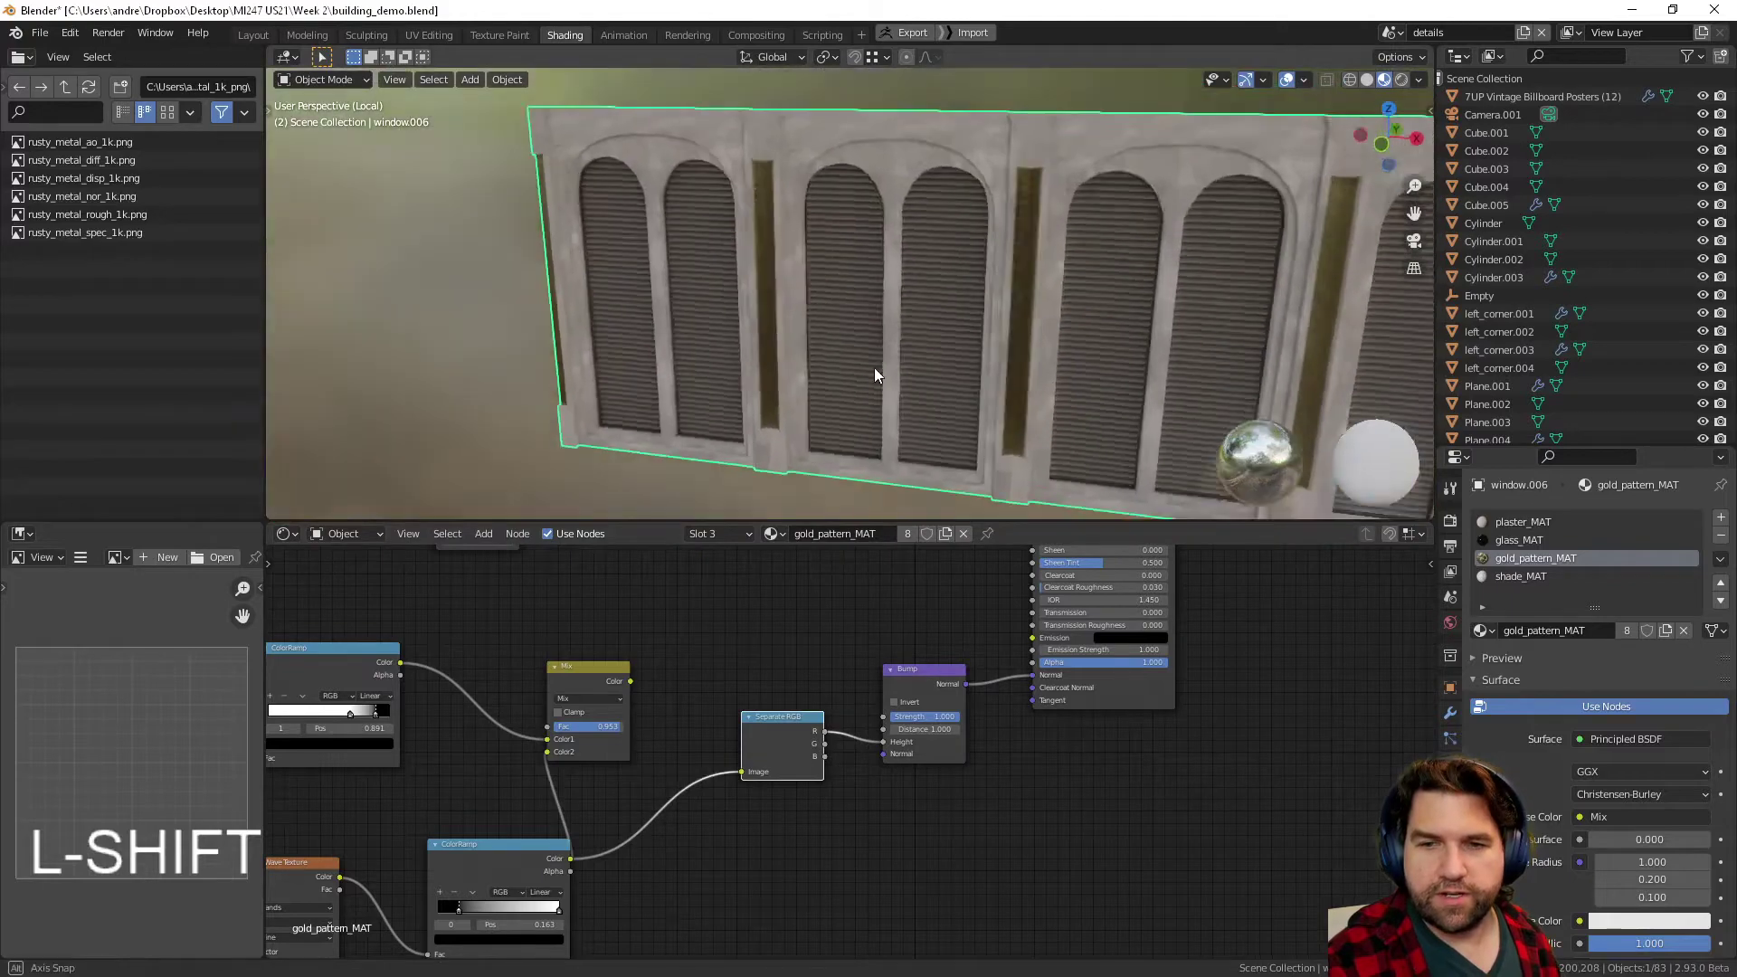
- Examine the gold strips and shutters of the isolated window section from different angles
scroll(871, 369, down, 2)
key(Tab)
middle_drag(740, 331, 818, 328)
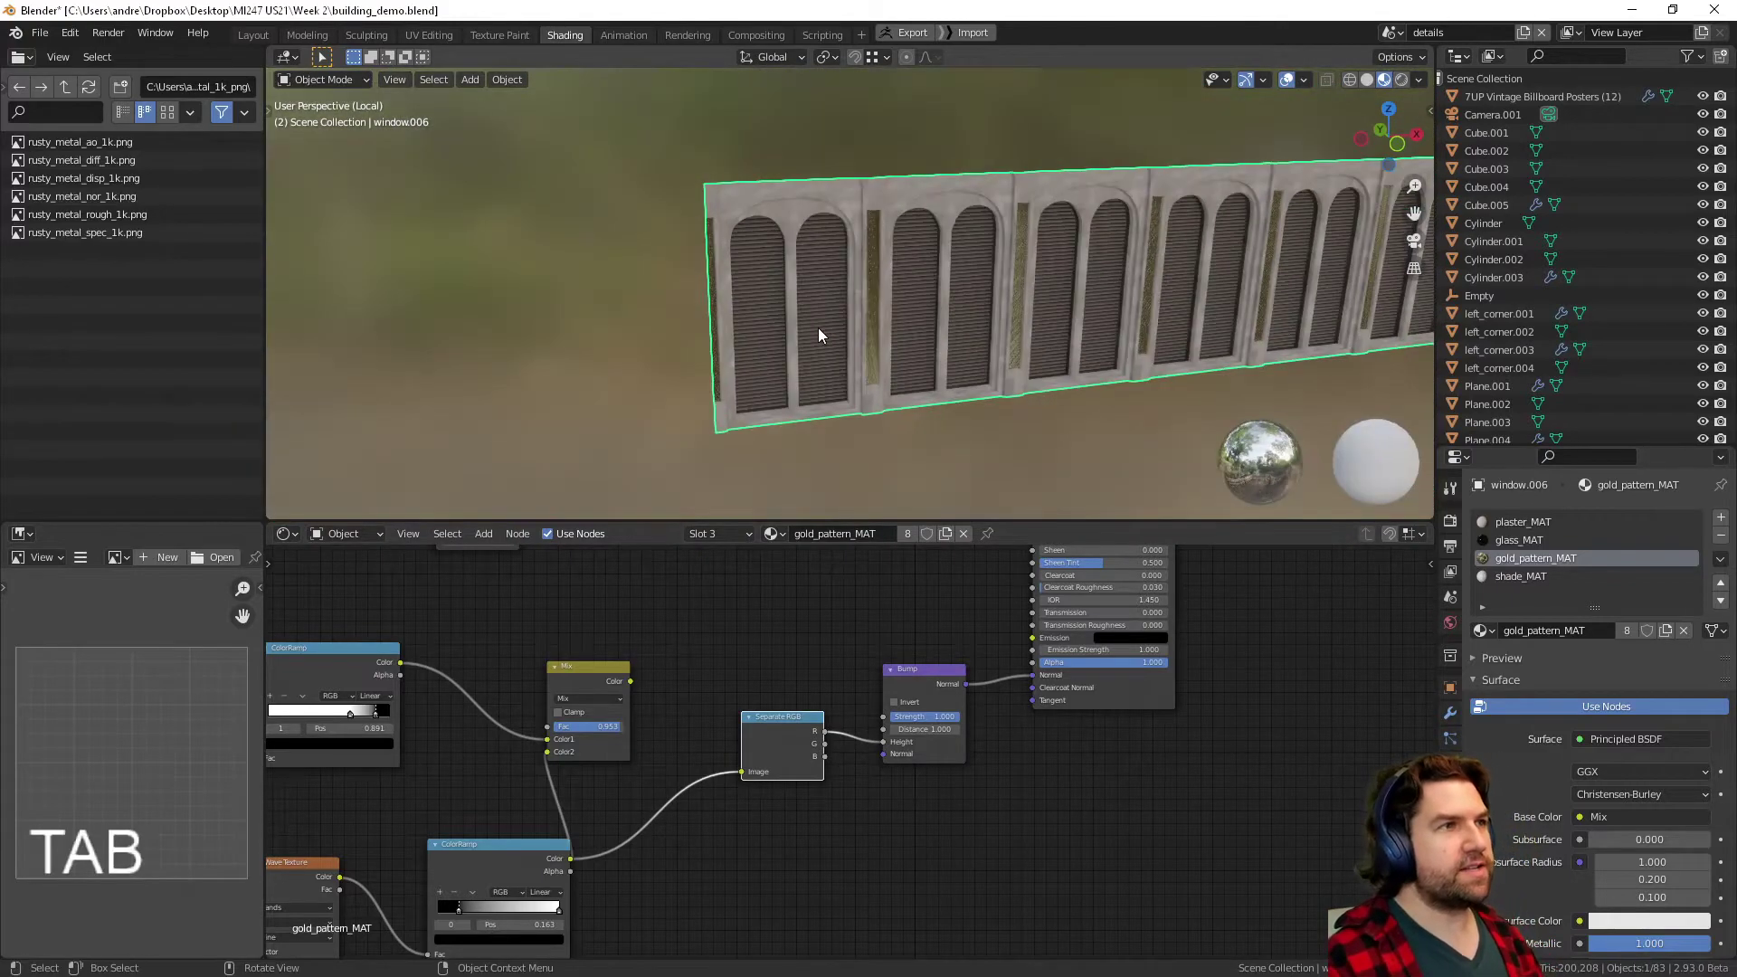
scroll(865, 284, up, 5)
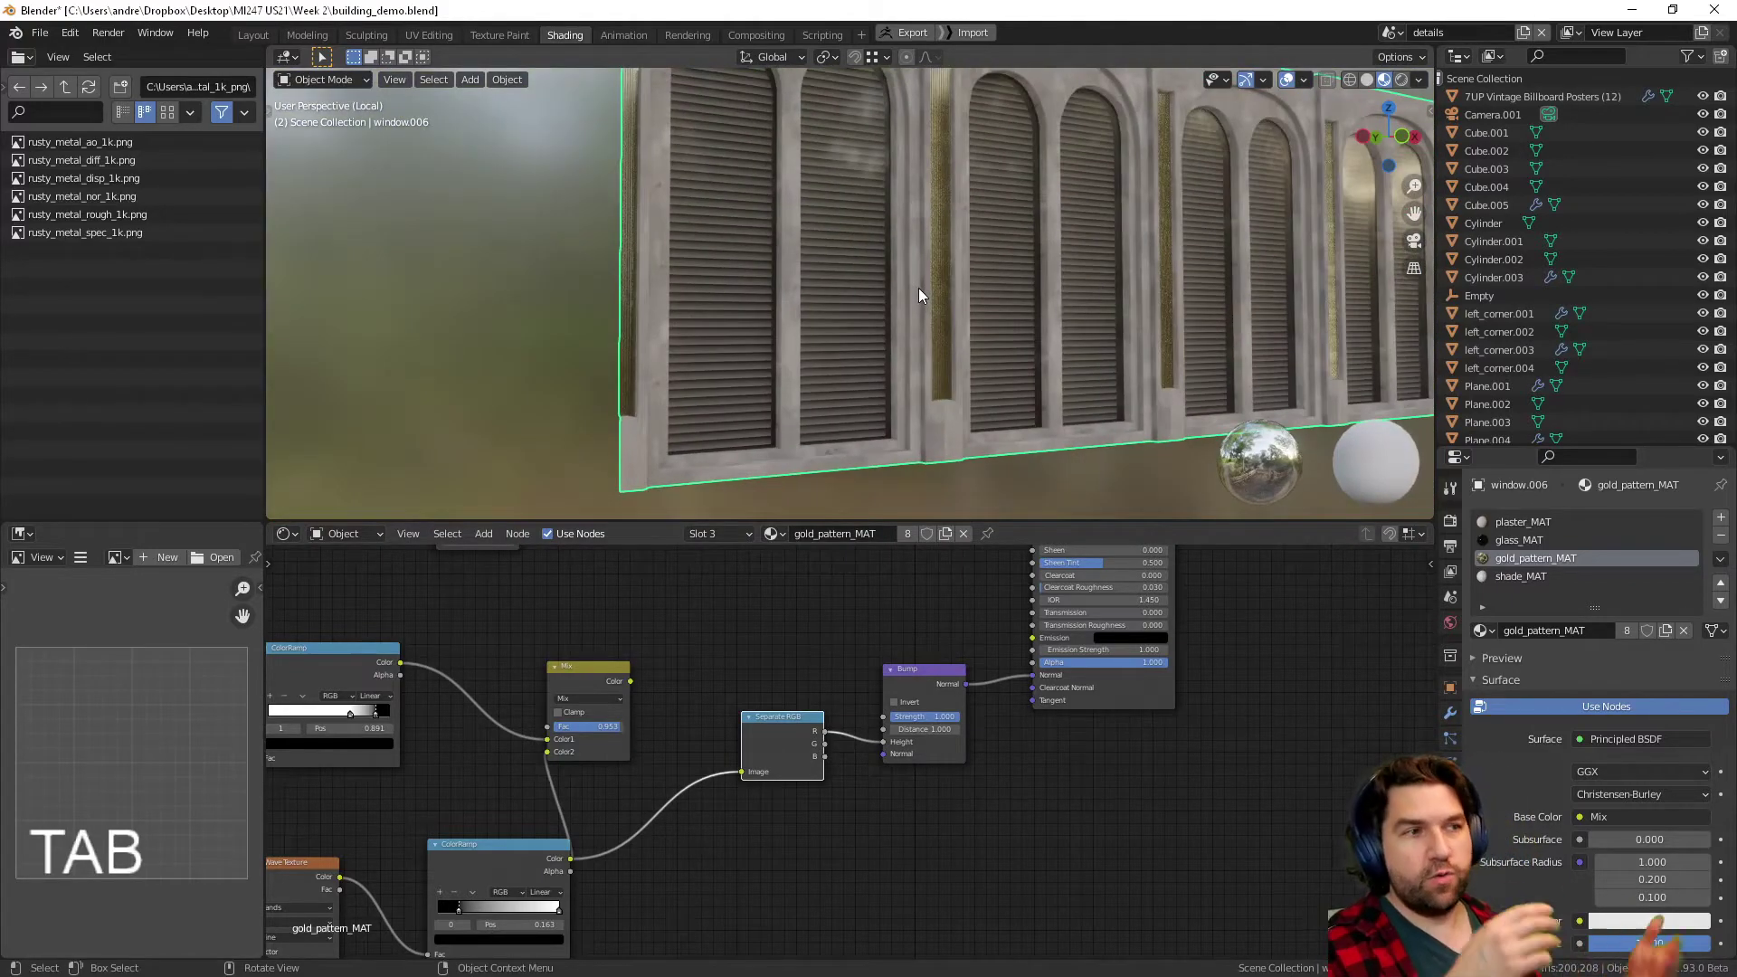
scroll(905, 289, down, 5)
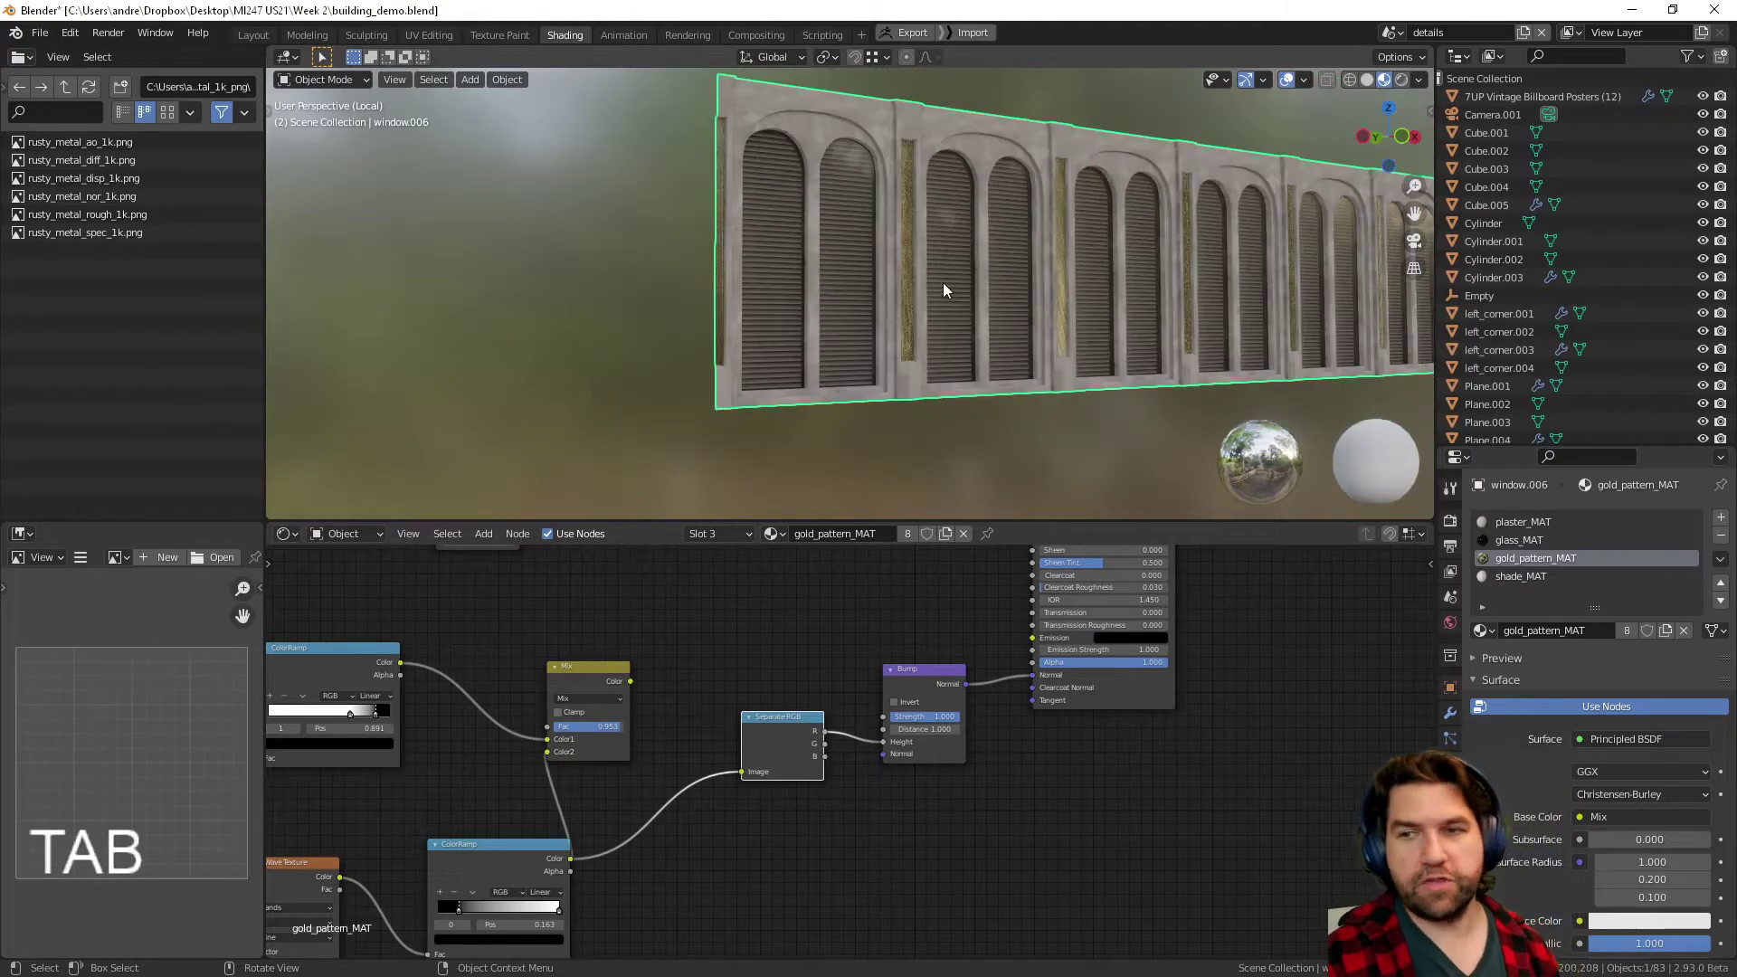
middle_drag(943, 282, 909, 335)
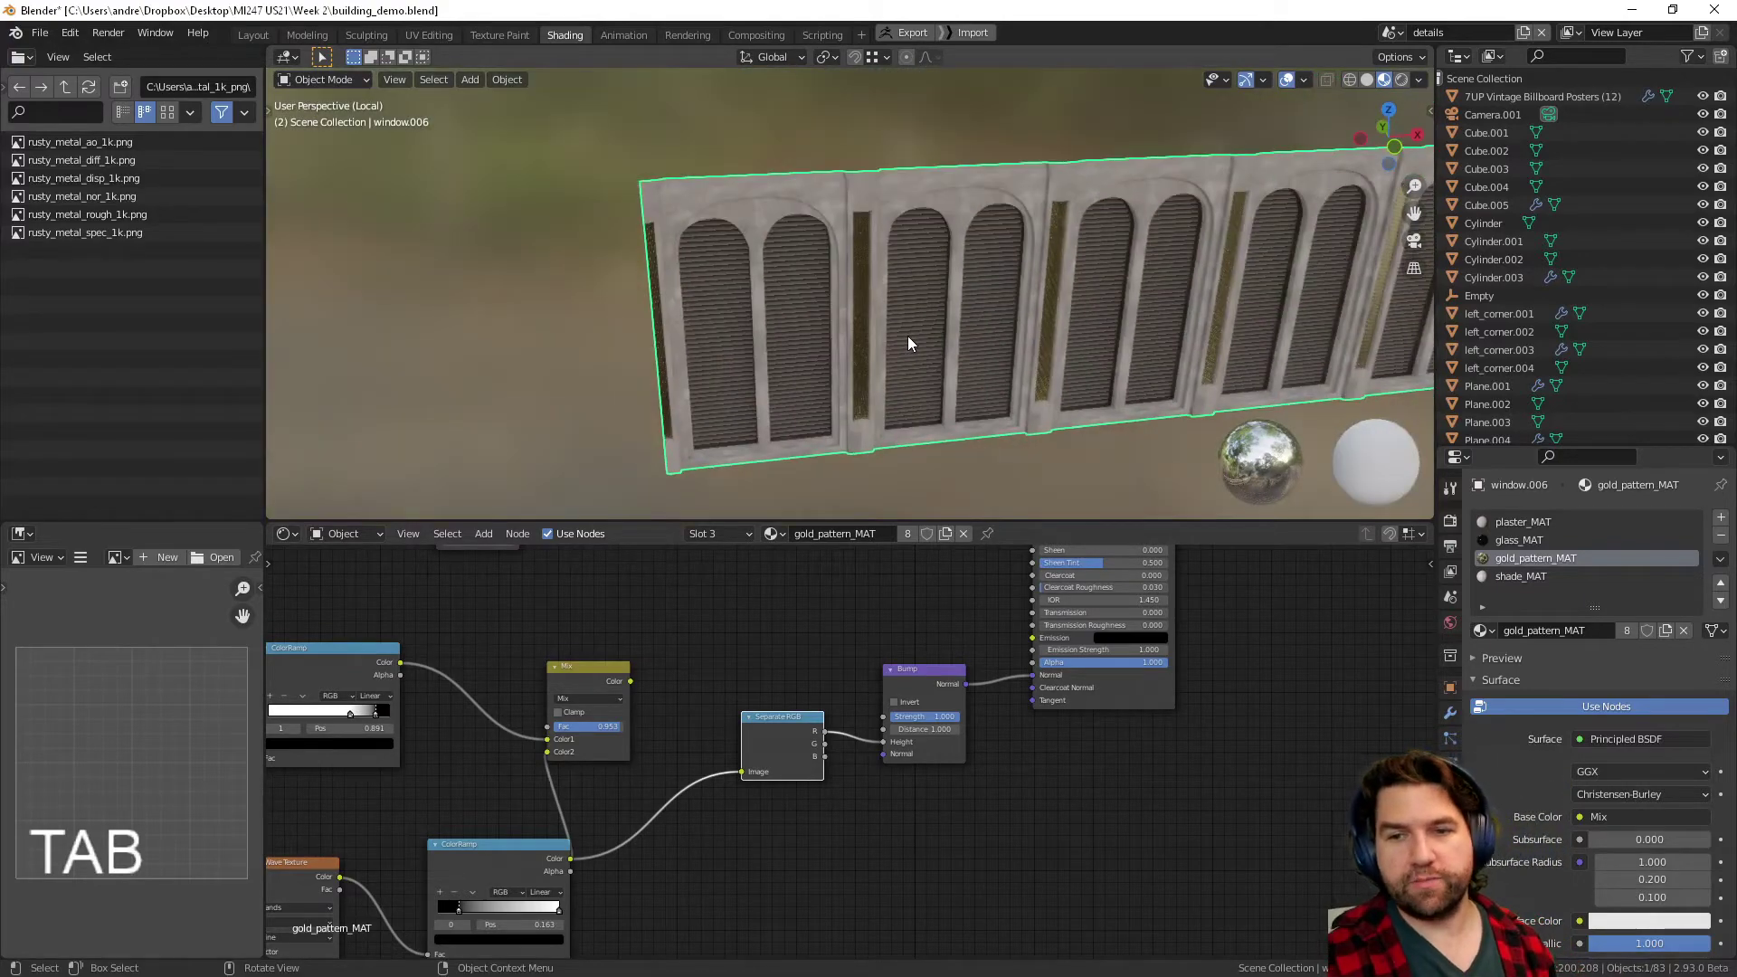
- Return to the Layout workspace, deselect the window section and examine the whole hotel building
click(244, 38)
scroll(848, 413, down, 10)
mouse_move(941, 473)
middle_down()
mouse_move(993, 509)
mouse_move(698, 443)
middle_up()
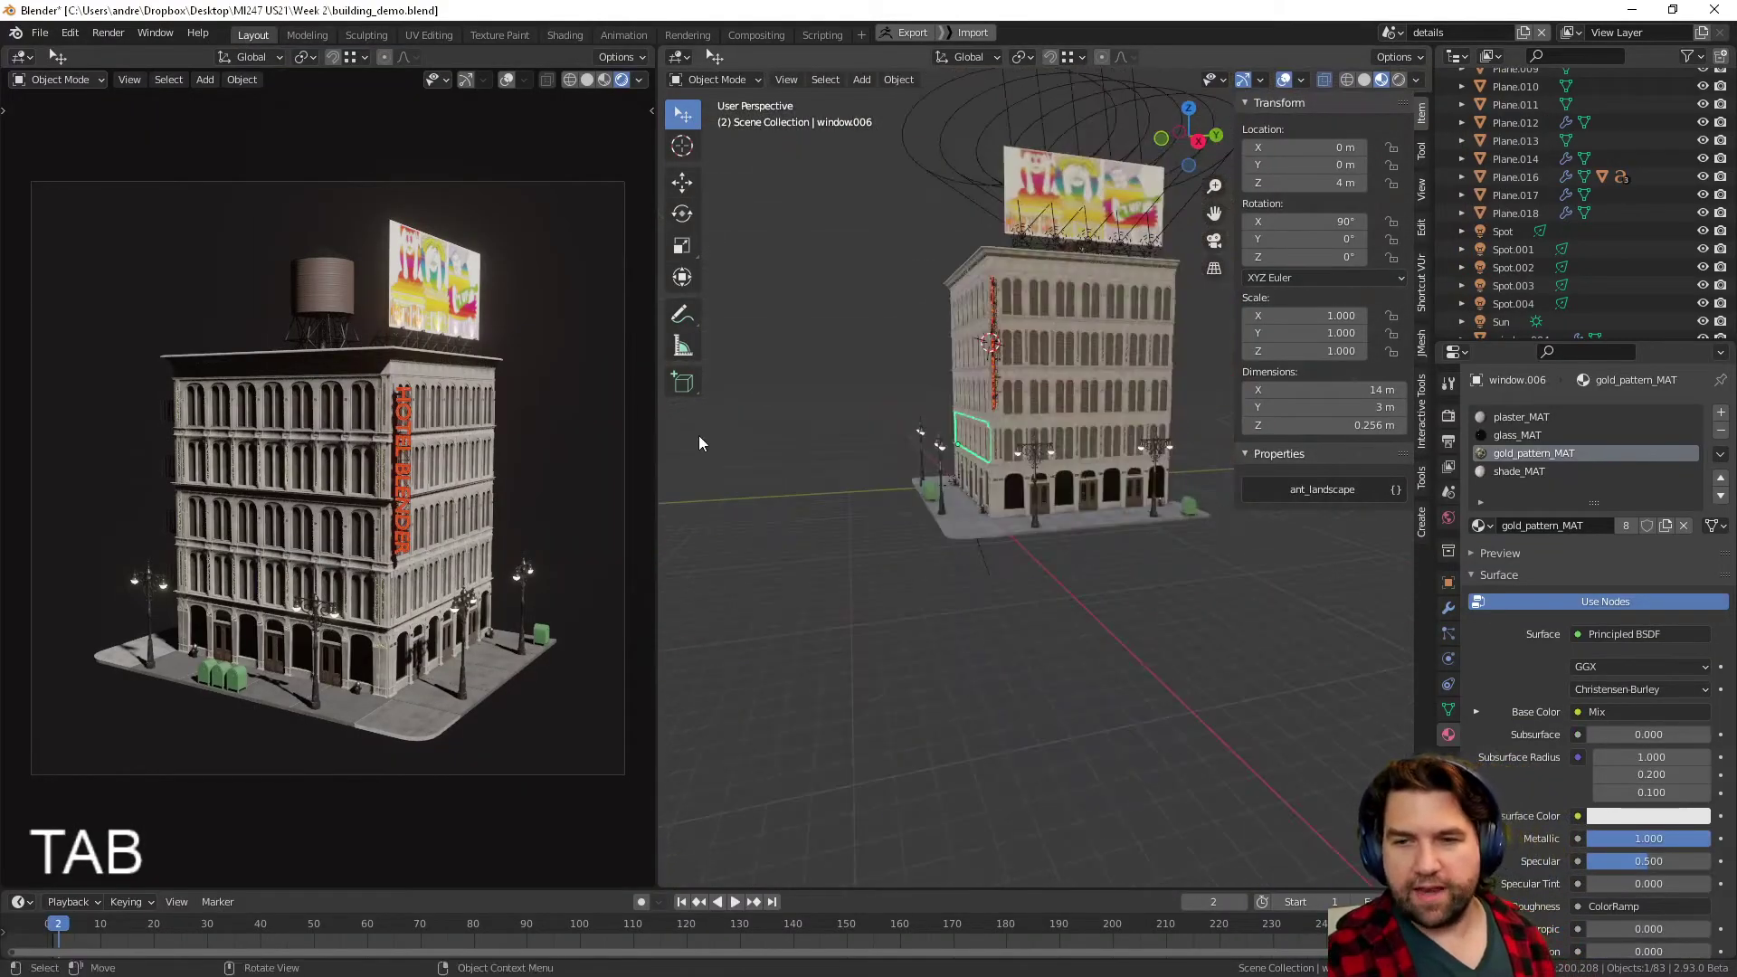
scroll(982, 249, up, 2)
middle_drag(982, 249, 1068, 308)
shift+middle_drag(1068, 307, 777, 577)
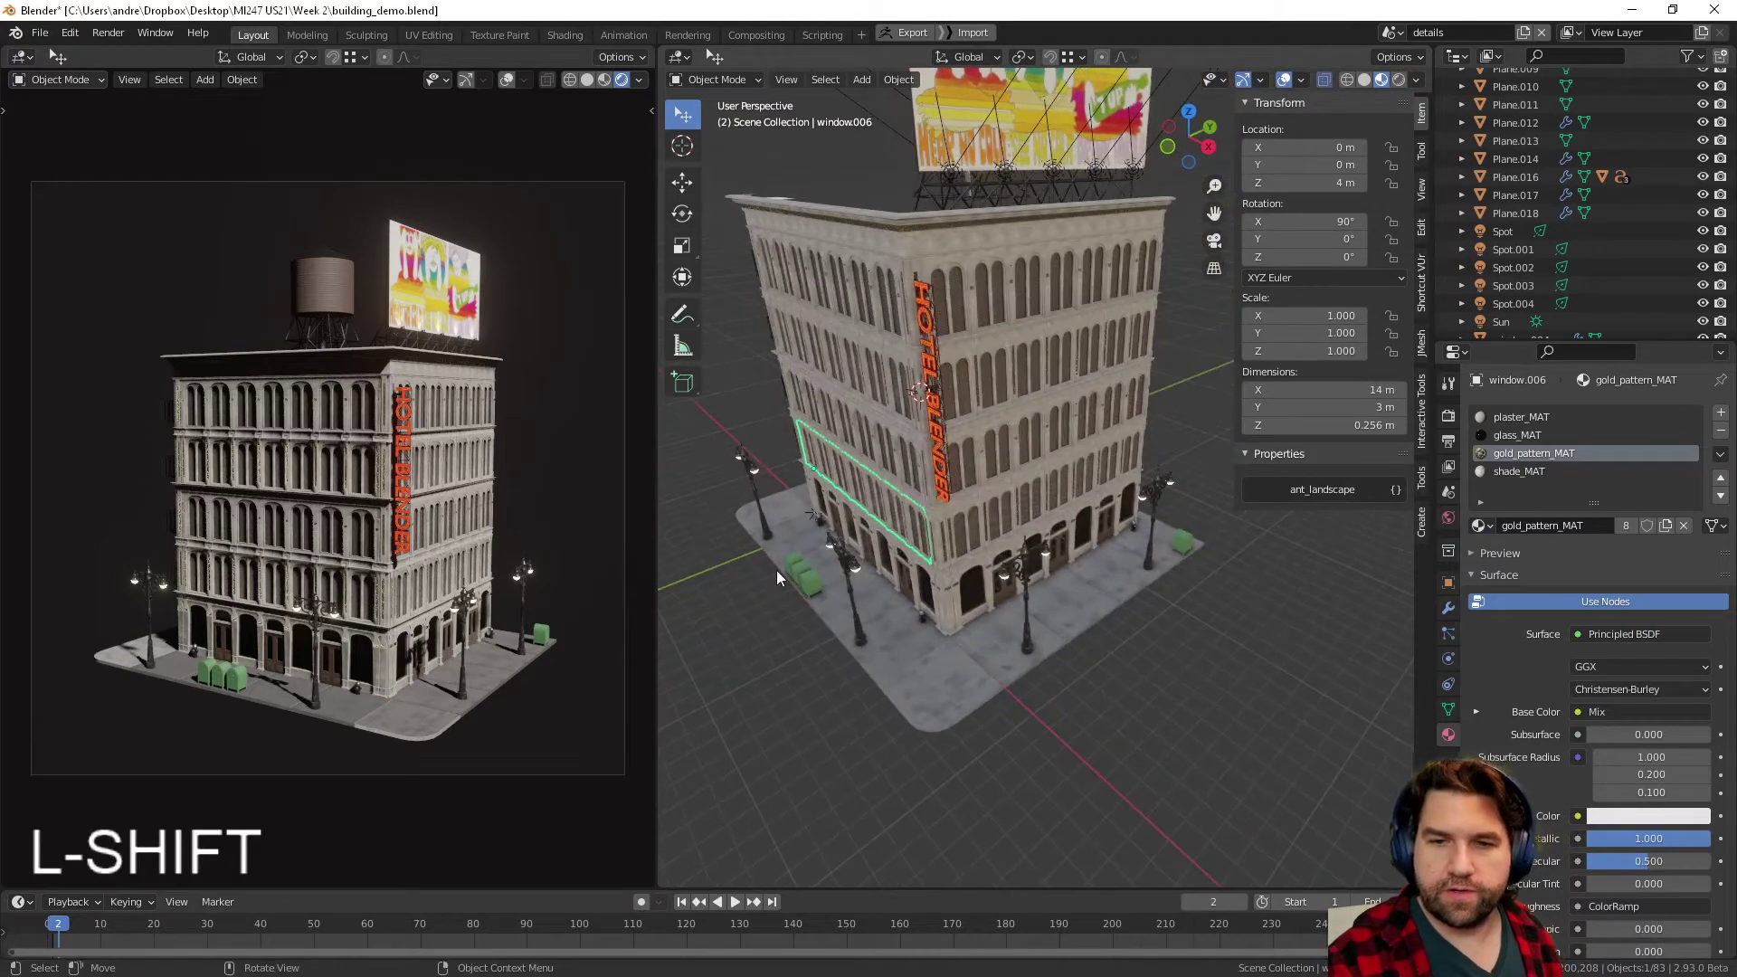
click(1088, 691)
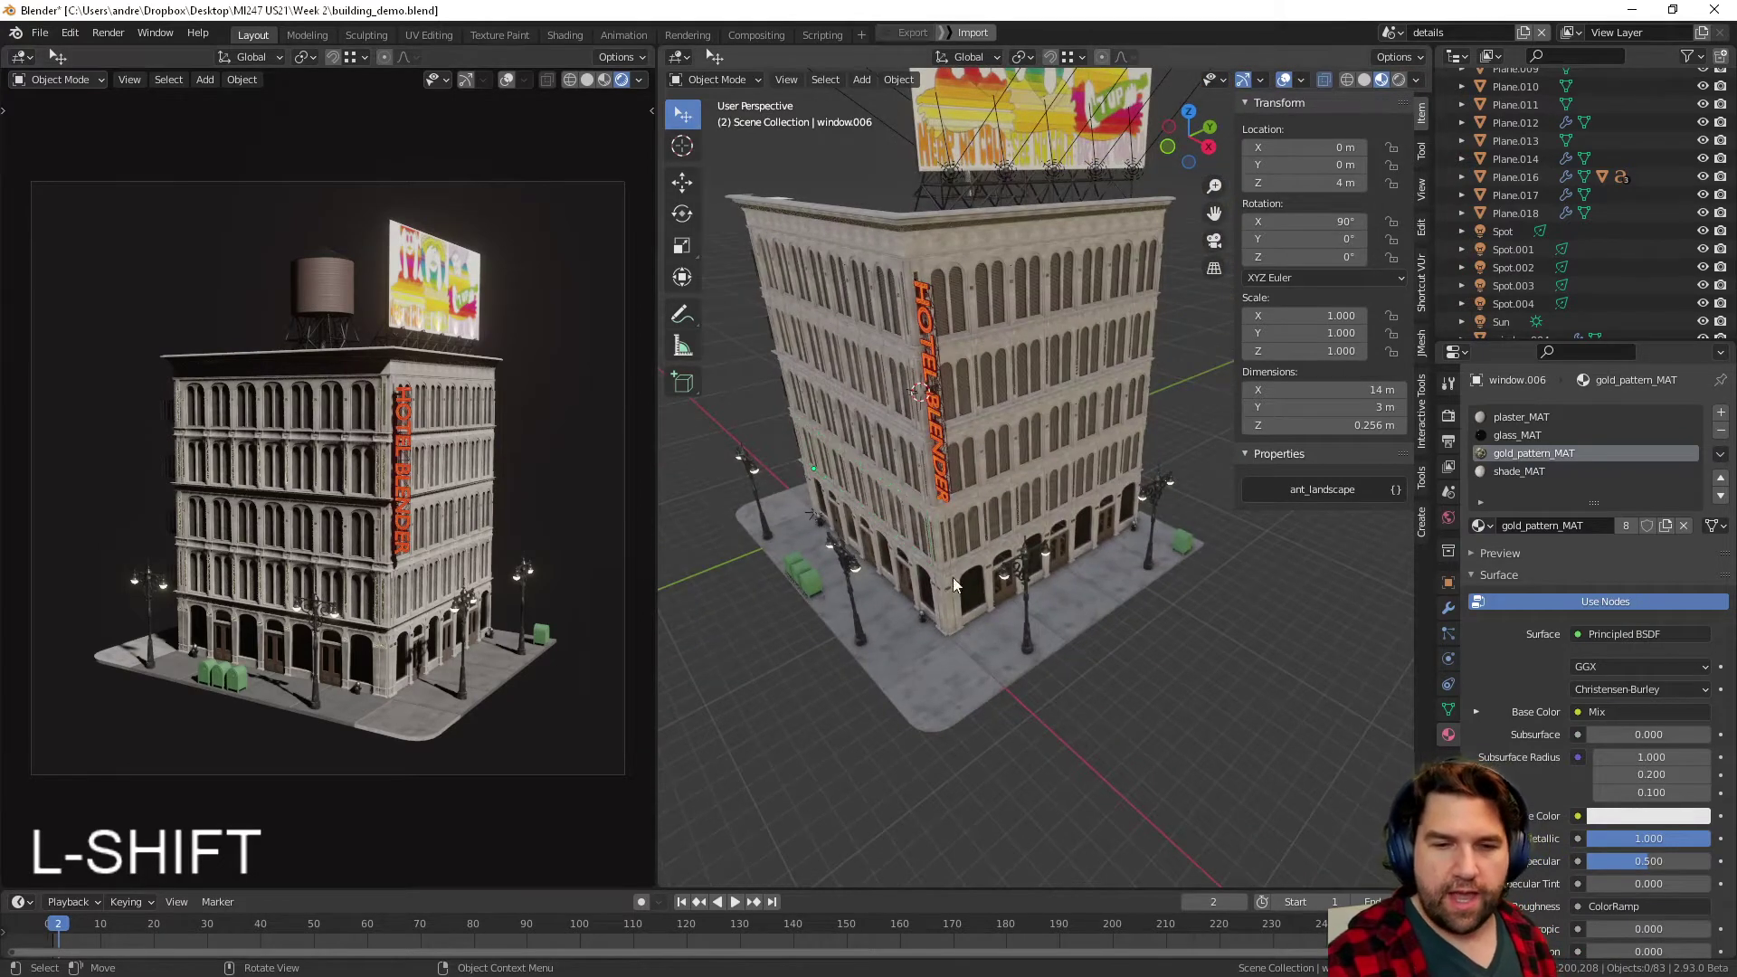
scroll(953, 577, down, 2)
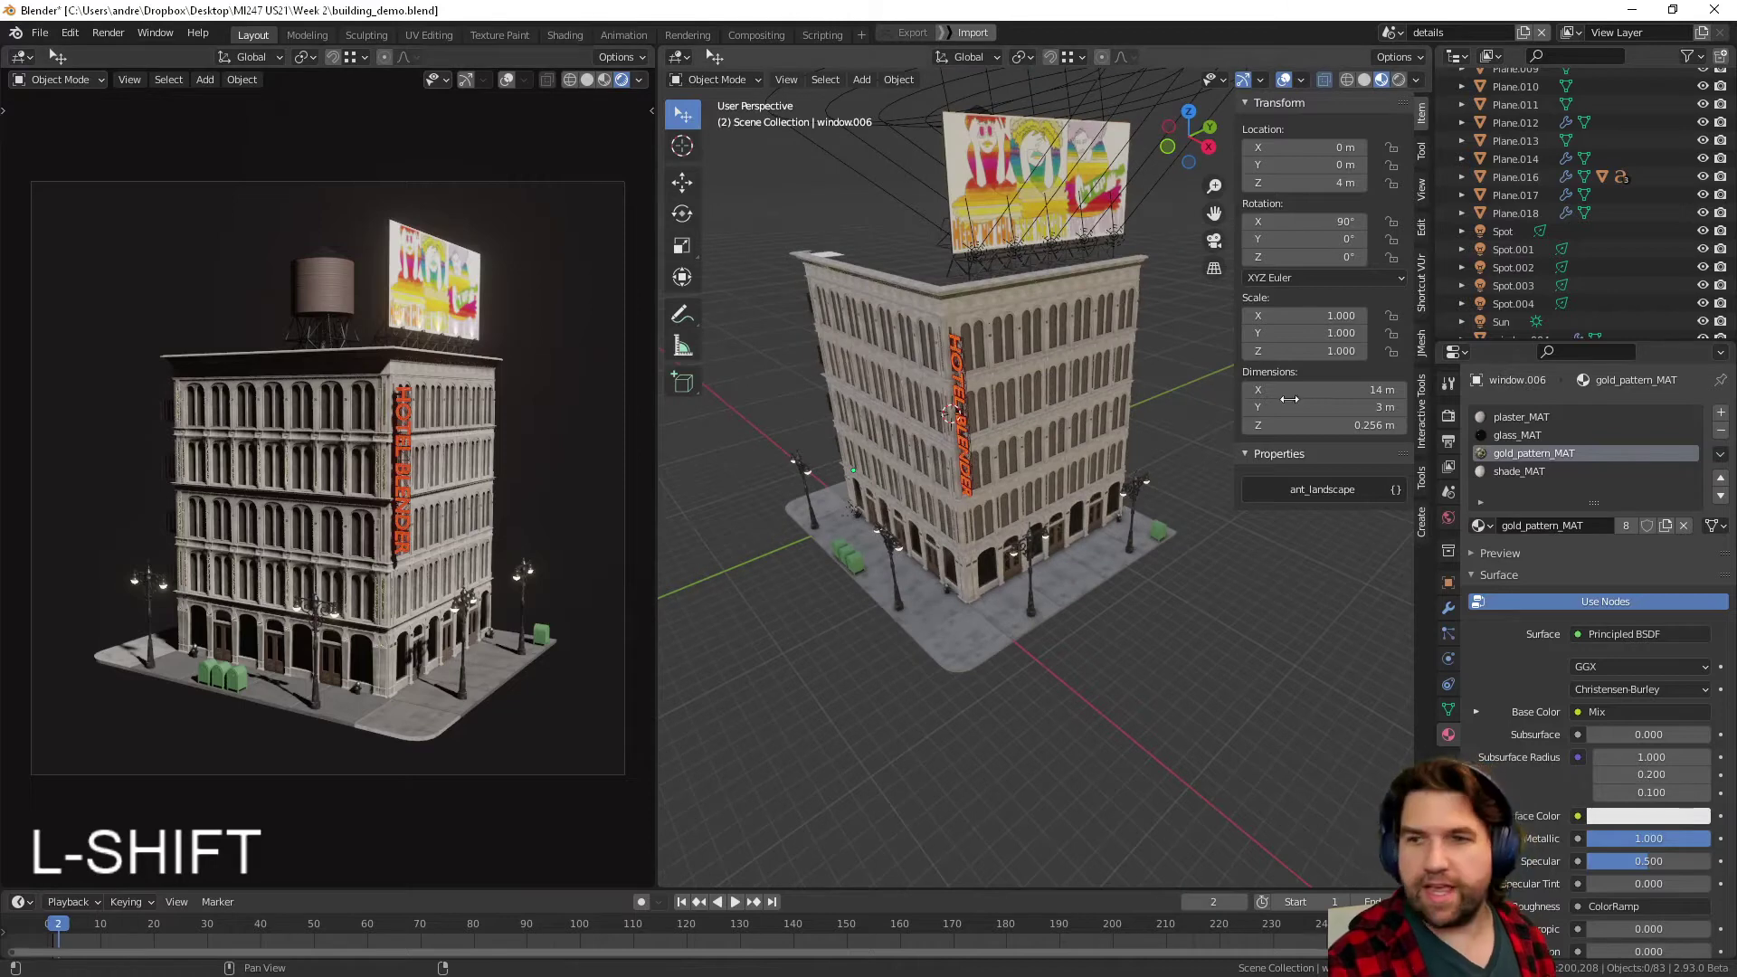
- Select the Sun light and set its rotation to -233° on Y and 205° on Z
click(1495, 320)
middle_drag(1300, 484, 1140, 537)
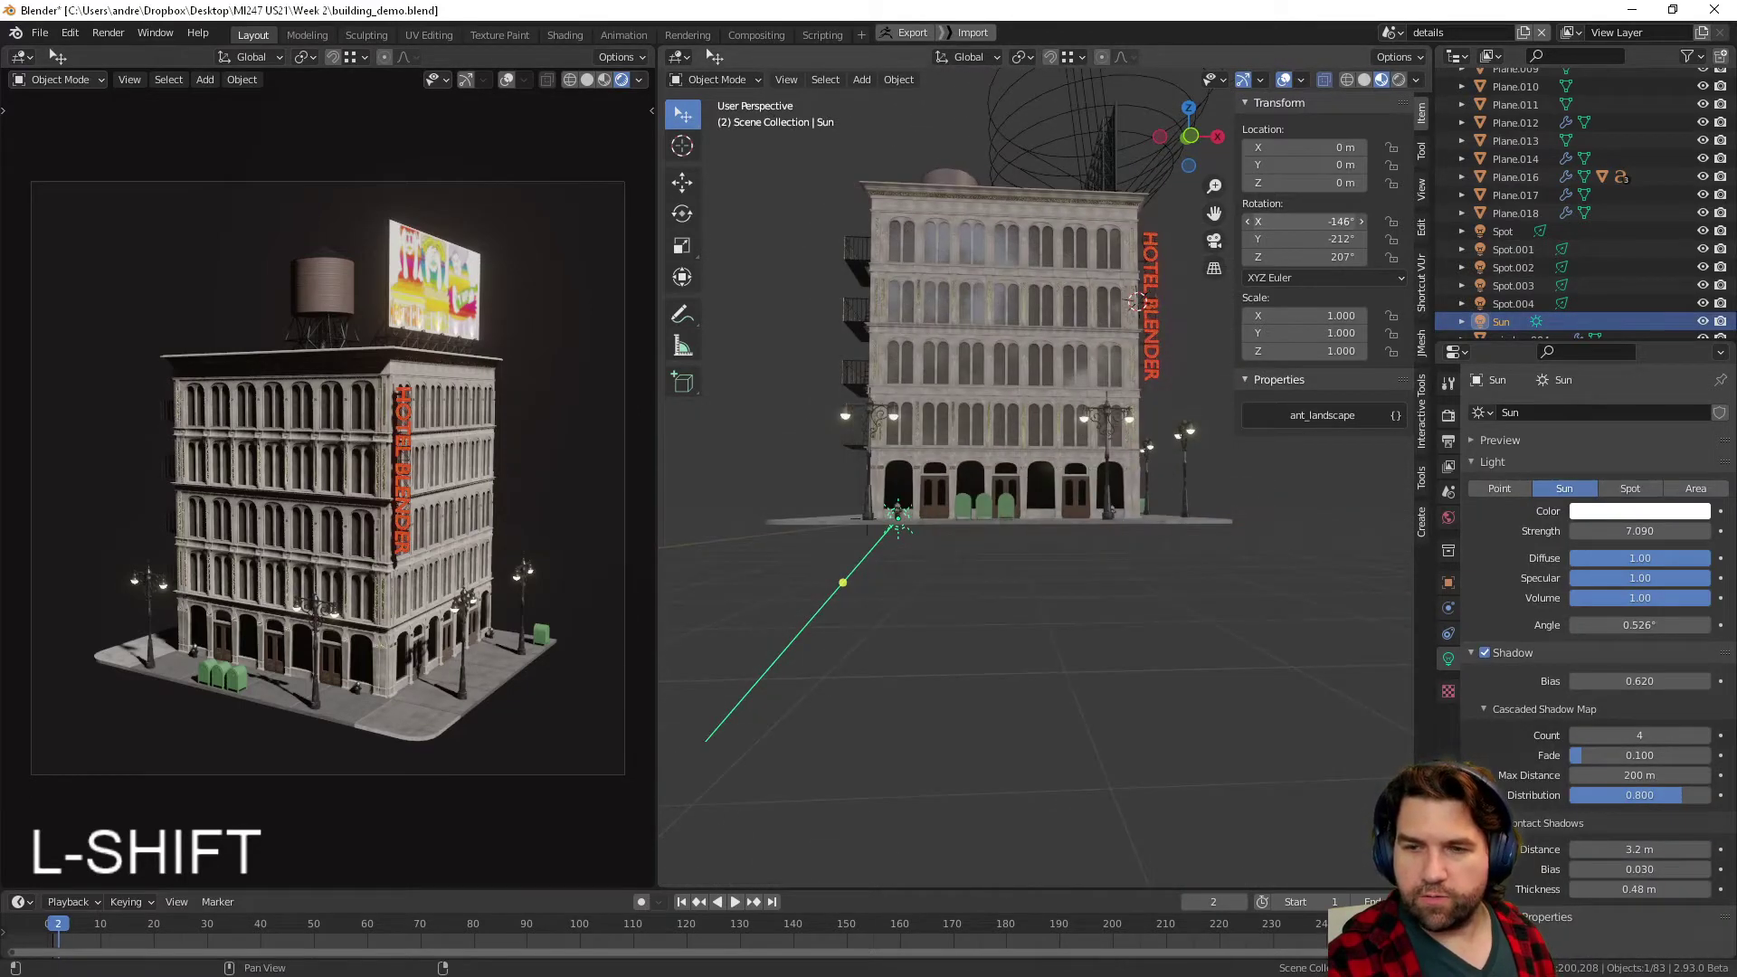
shift+drag(1299, 222, 1249, 239)
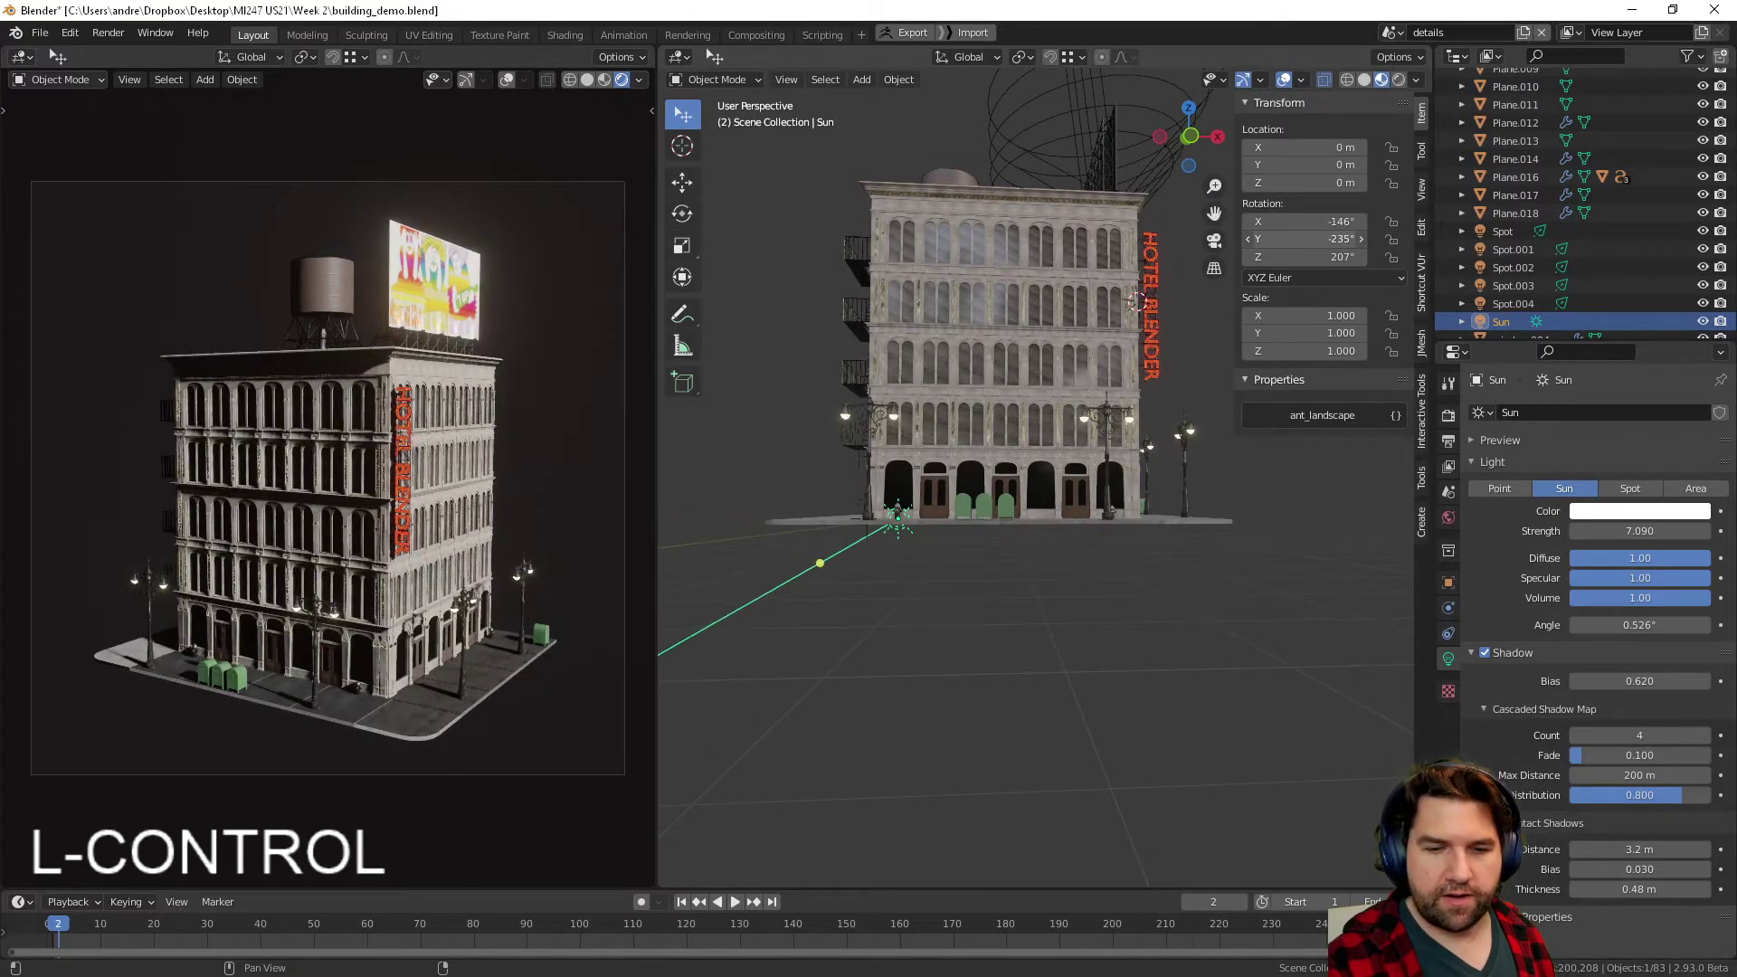
mouse_move(978, 507)
middle_down()
mouse_move(1055, 479)
mouse_move(1116, 492)
mouse_move(1095, 513)
mouse_move(925, 514)
mouse_move(959, 507)
middle_up()
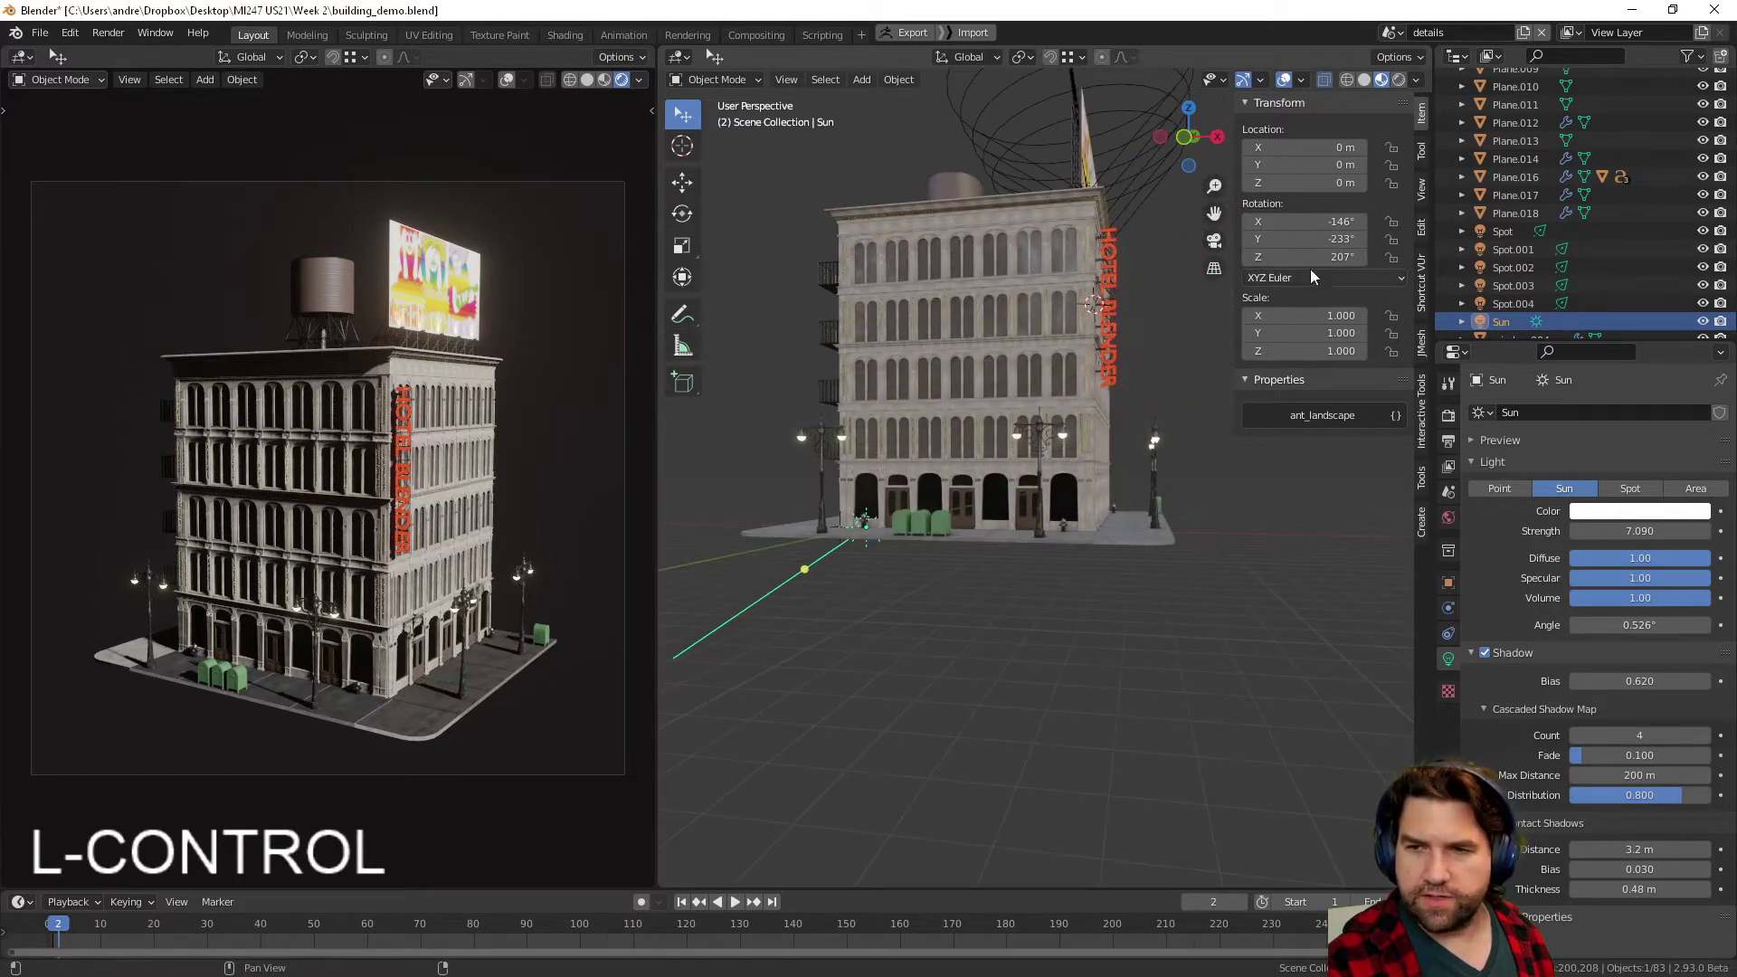
ctrl+drag(1314, 253, 1306, 253)
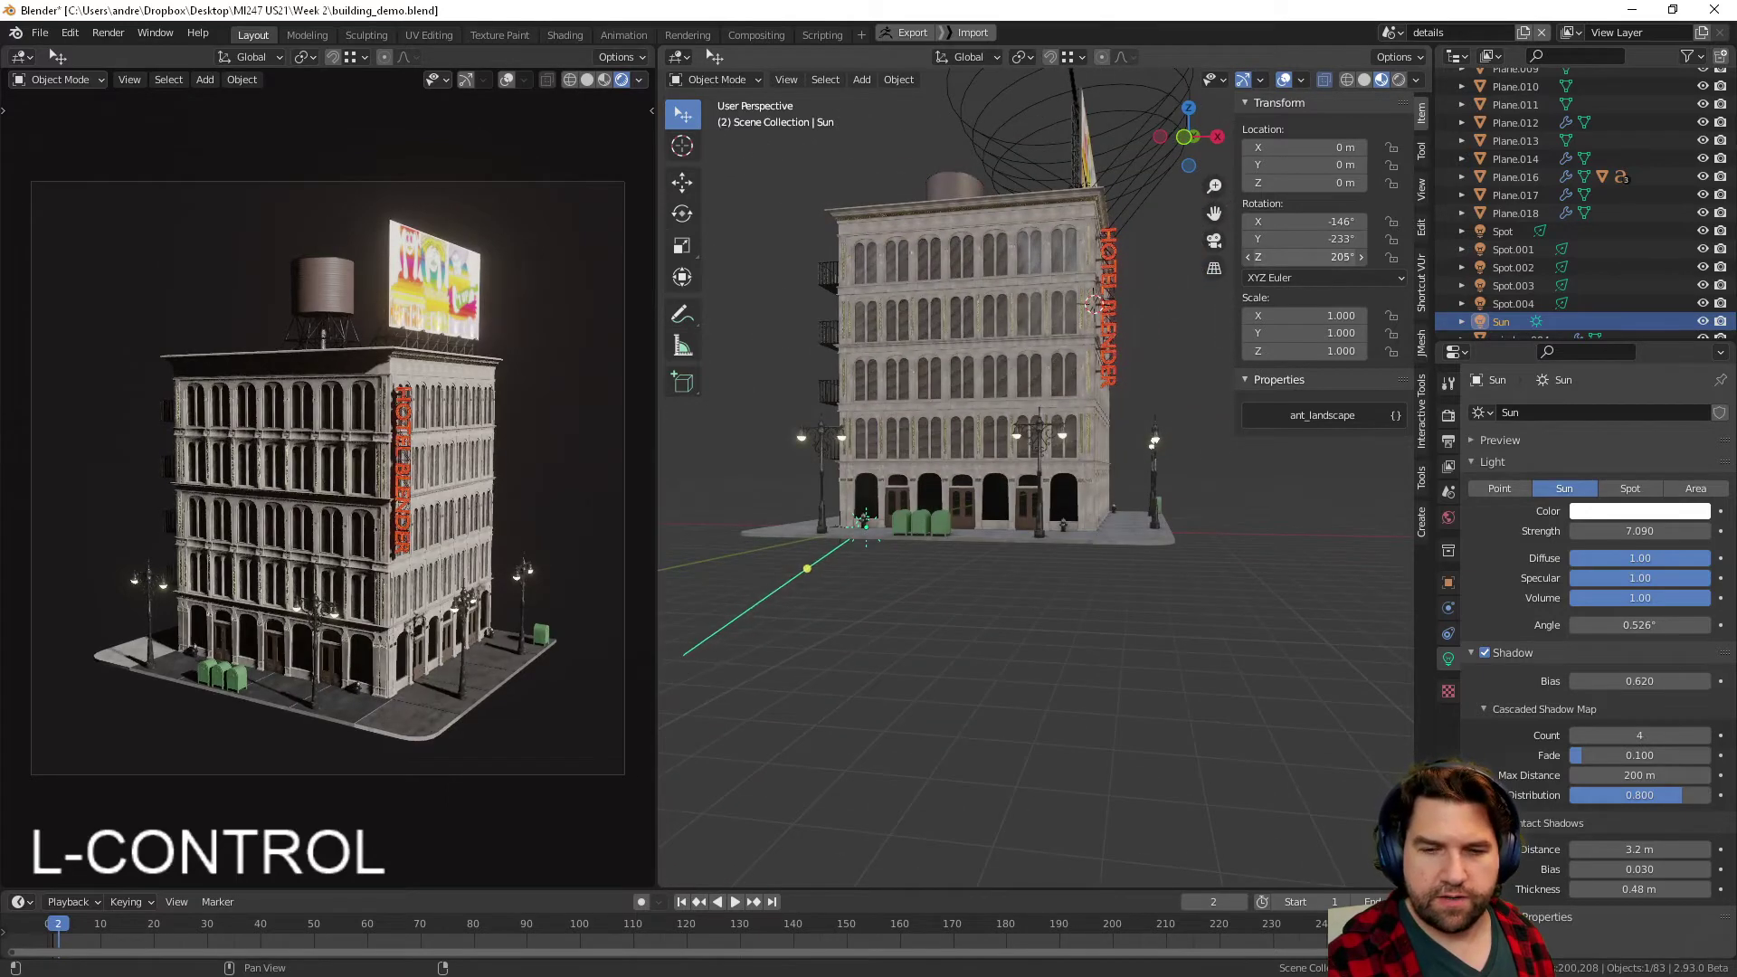
- Select the HOTEL BLENDER sign text and isolate it in local view in the Shading workspace
middle_drag(1176, 482, 1035, 482)
scroll(1035, 482, up, 3)
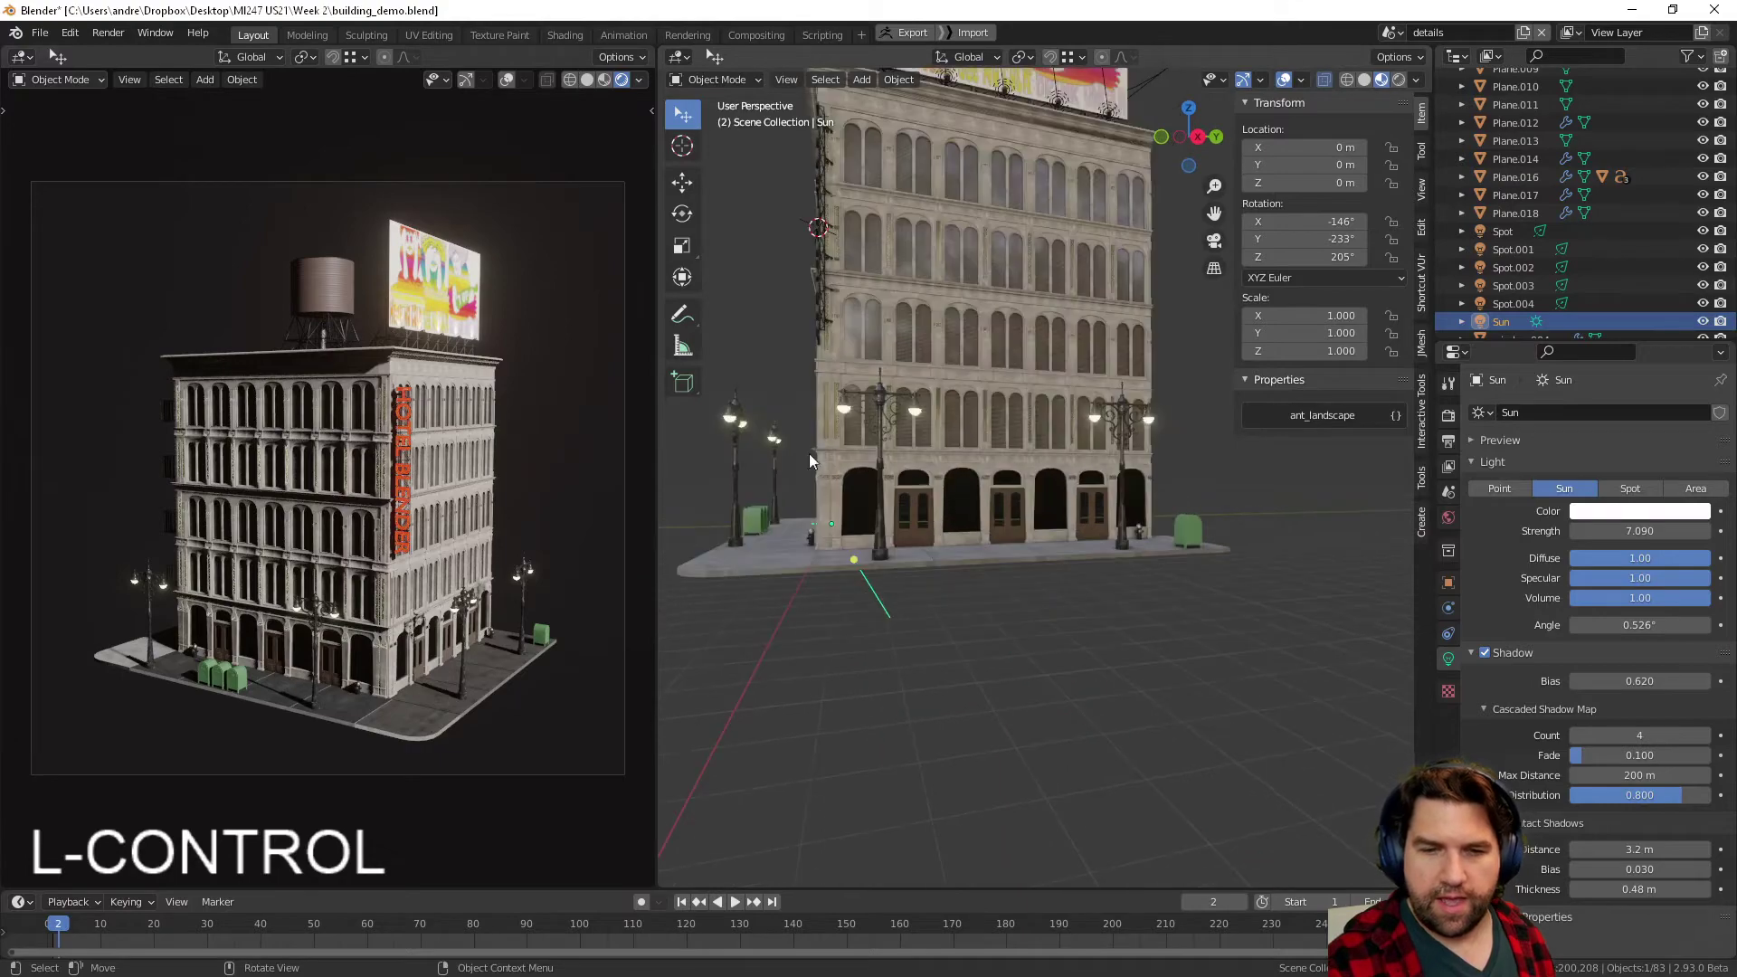
middle_drag(1131, 443, 1260, 476)
scroll(1089, 449, up, 3)
shift+middle_drag(996, 237, 1013, 341)
click(1043, 351)
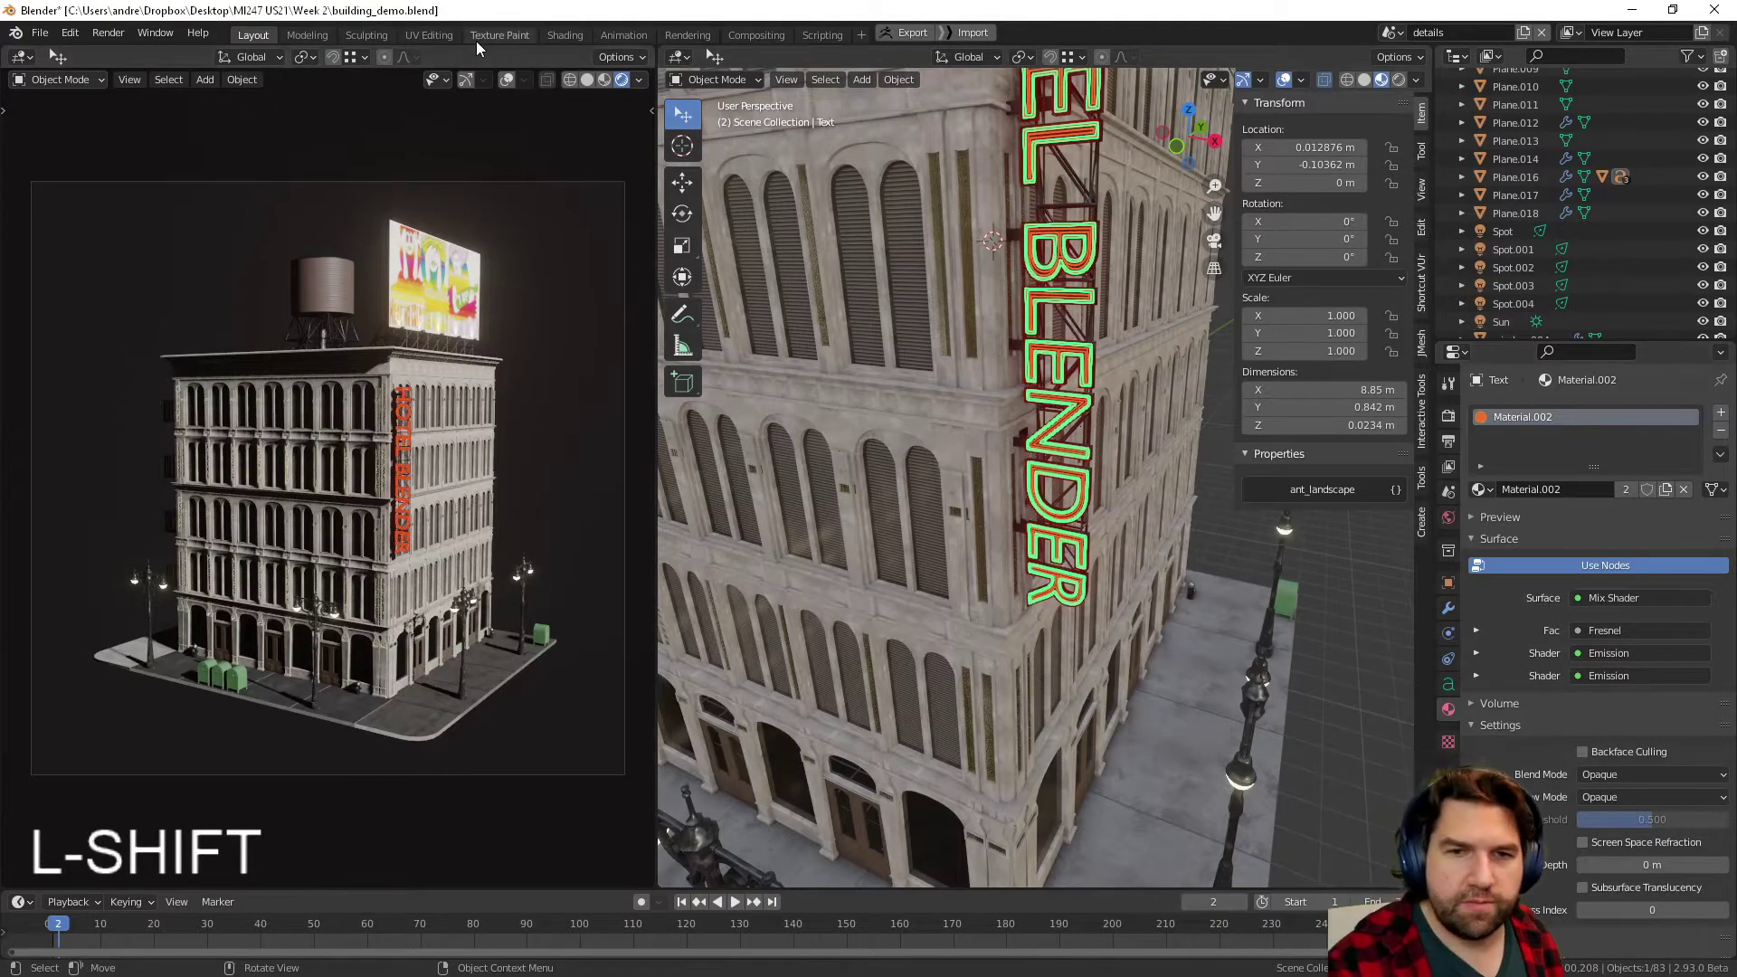
click(572, 40)
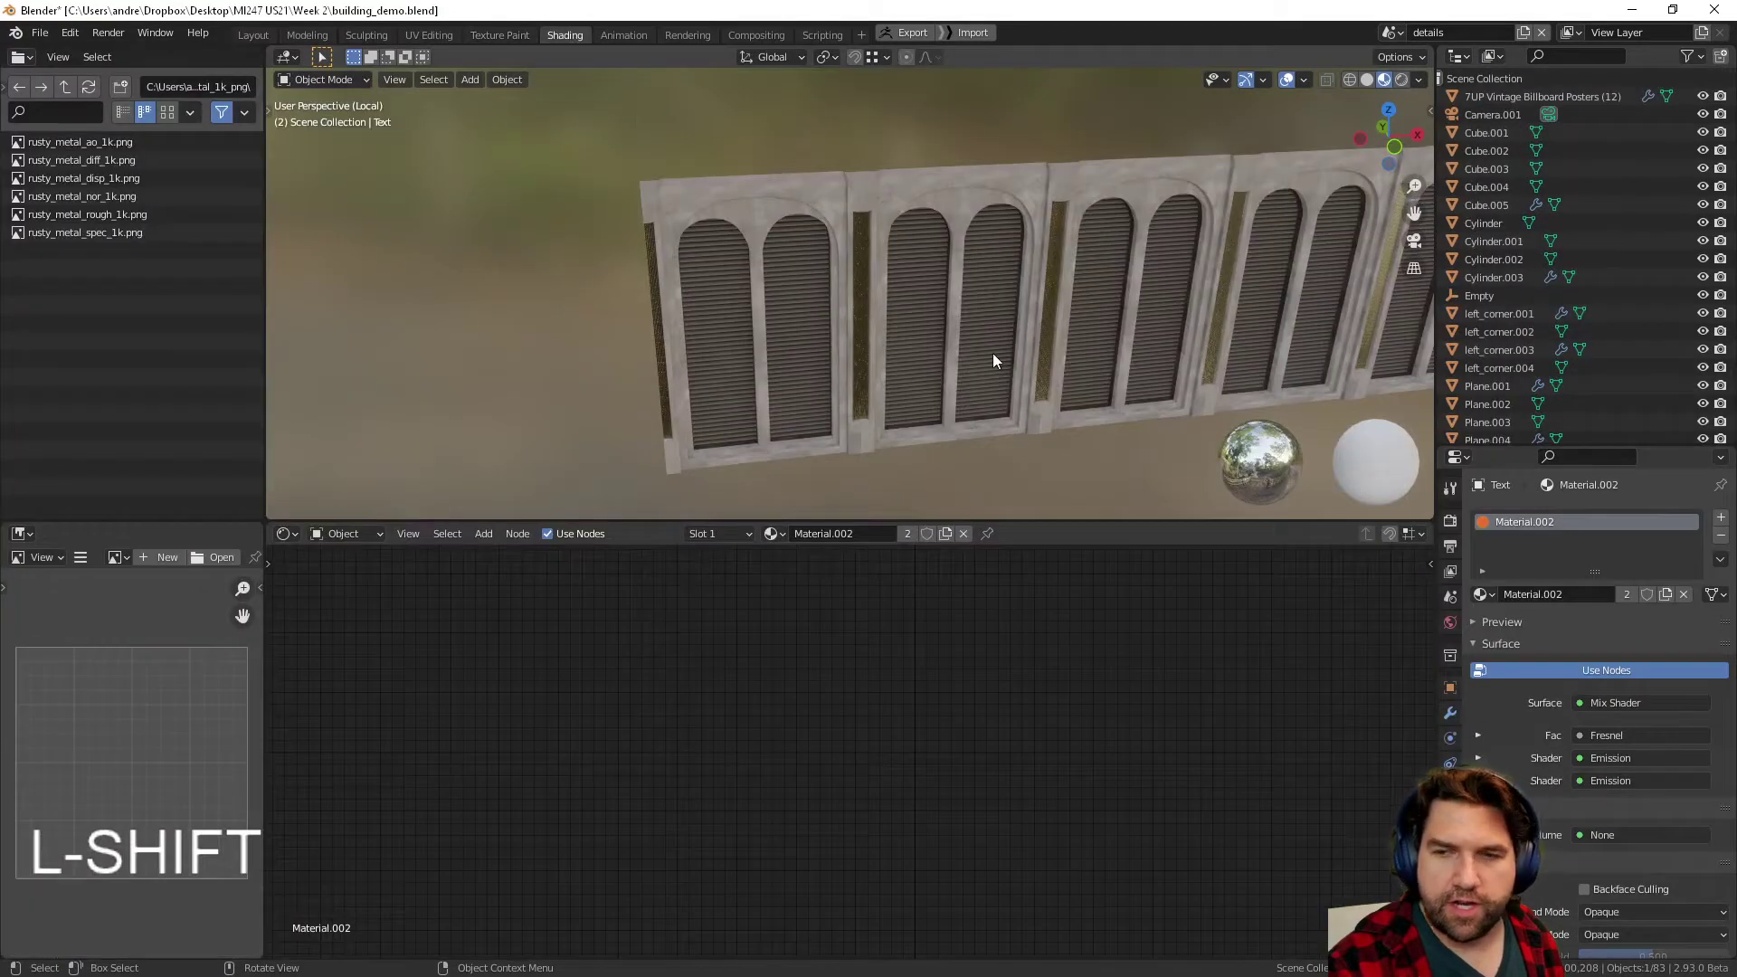
key(KP_Divide)
key(KP_Divide)
scroll(993, 355, up, 5)
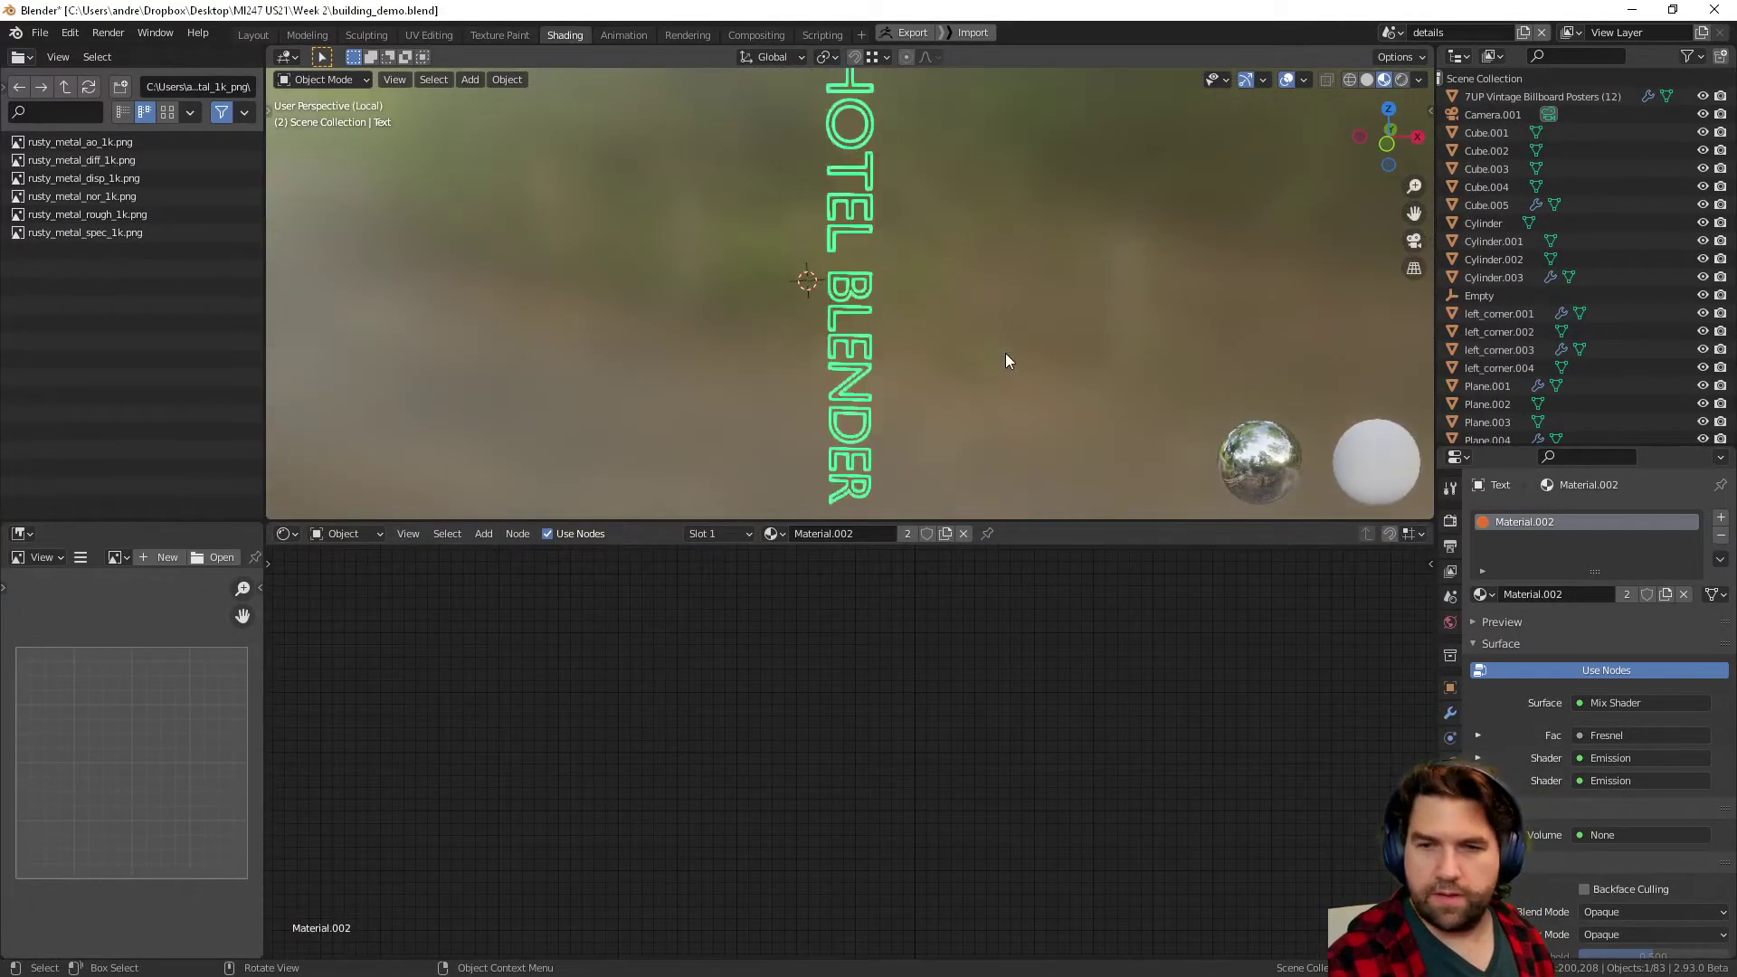
- Frame the whole node tree of the sign's Material.002 in the shader editor
click(725, 534)
key(Home)
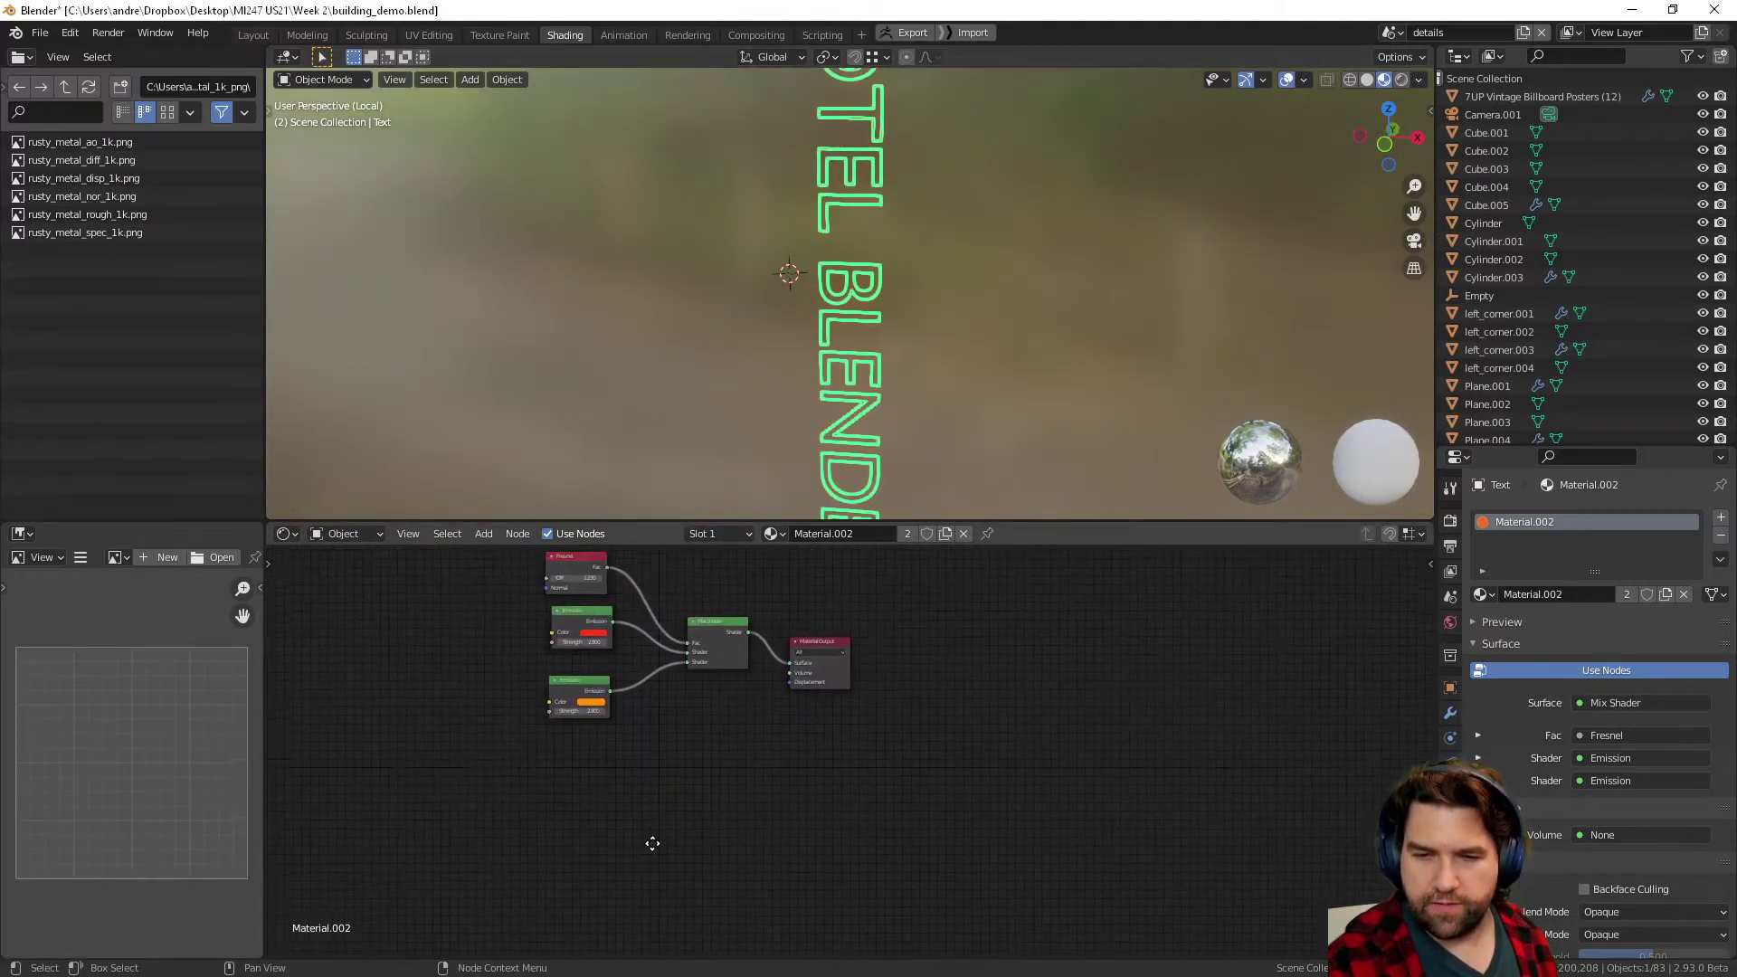
click(403, 536)
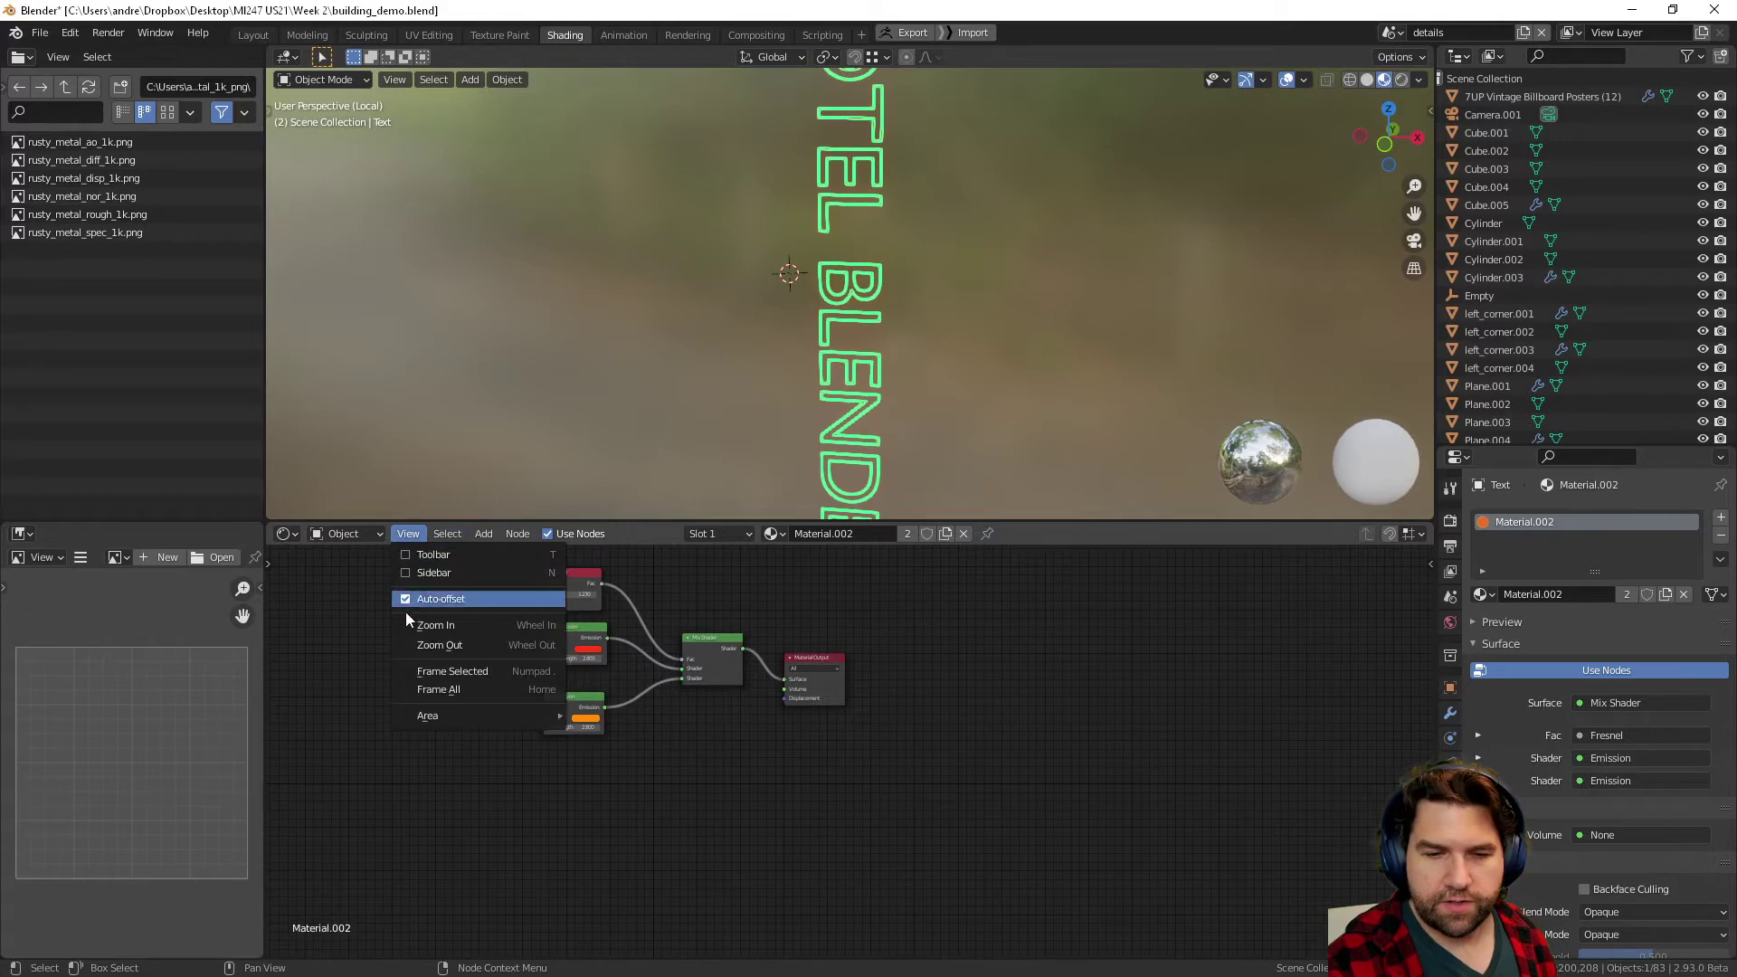
click(447, 689)
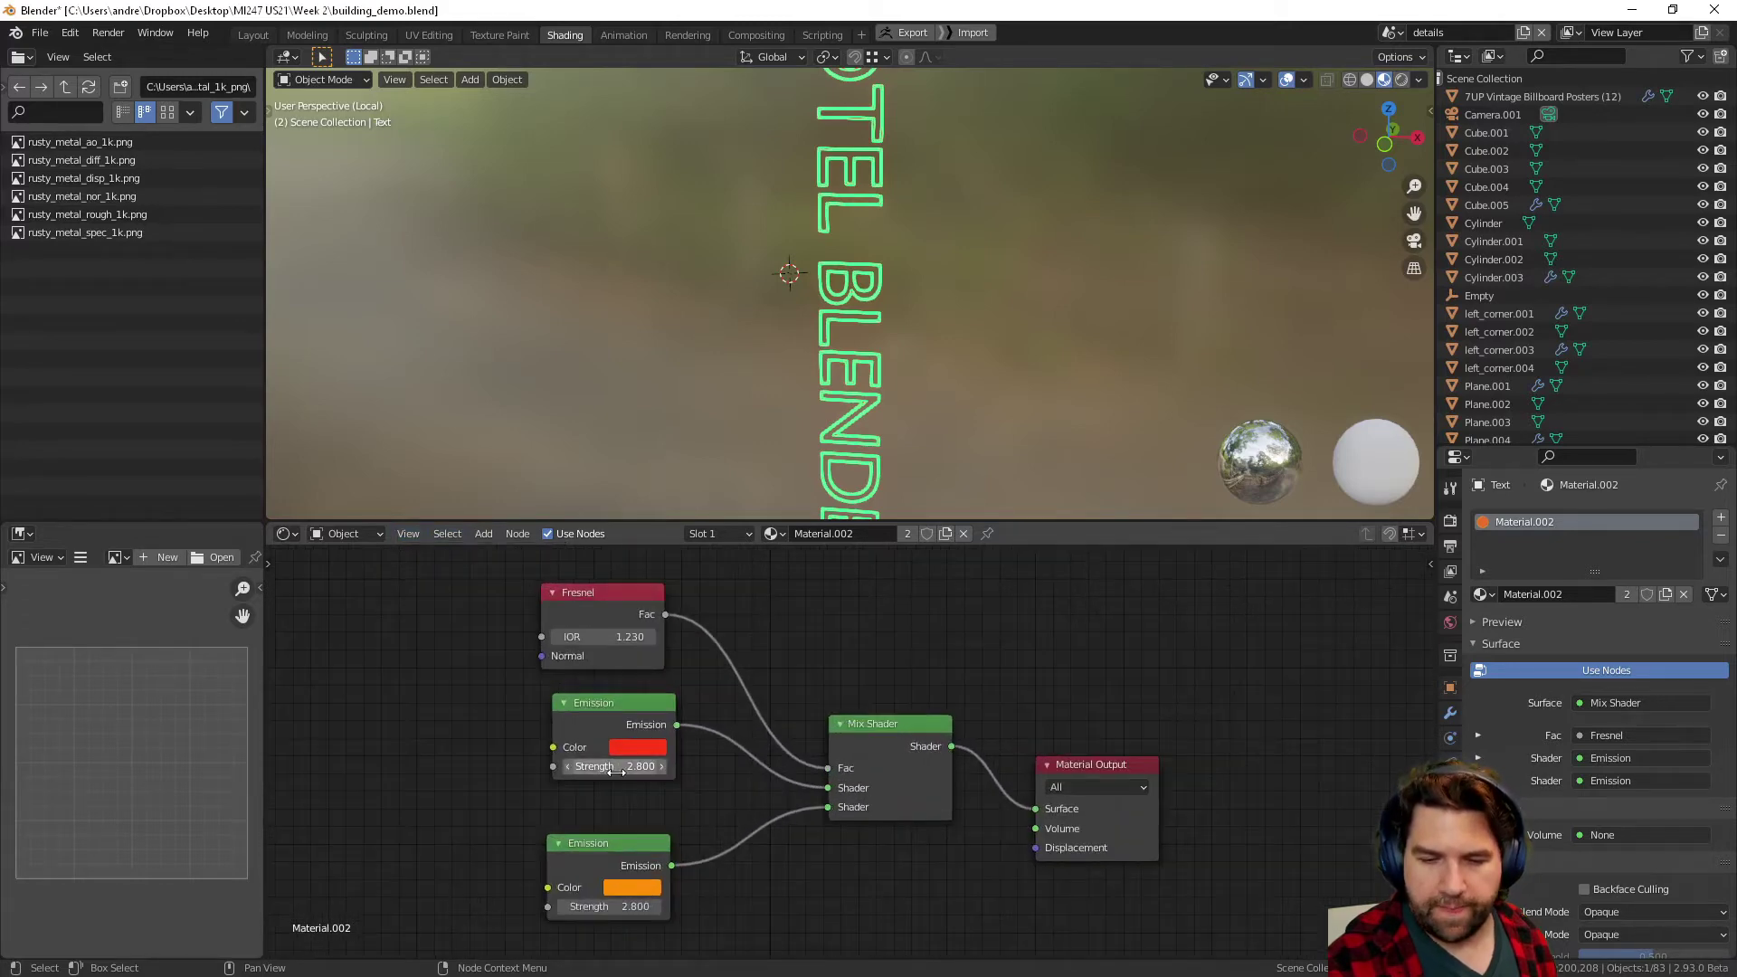
- Display the sign in rendered shading and set the red Emission strength to 6.500 and the orange one to 20.600
drag(616, 771, 687, 771)
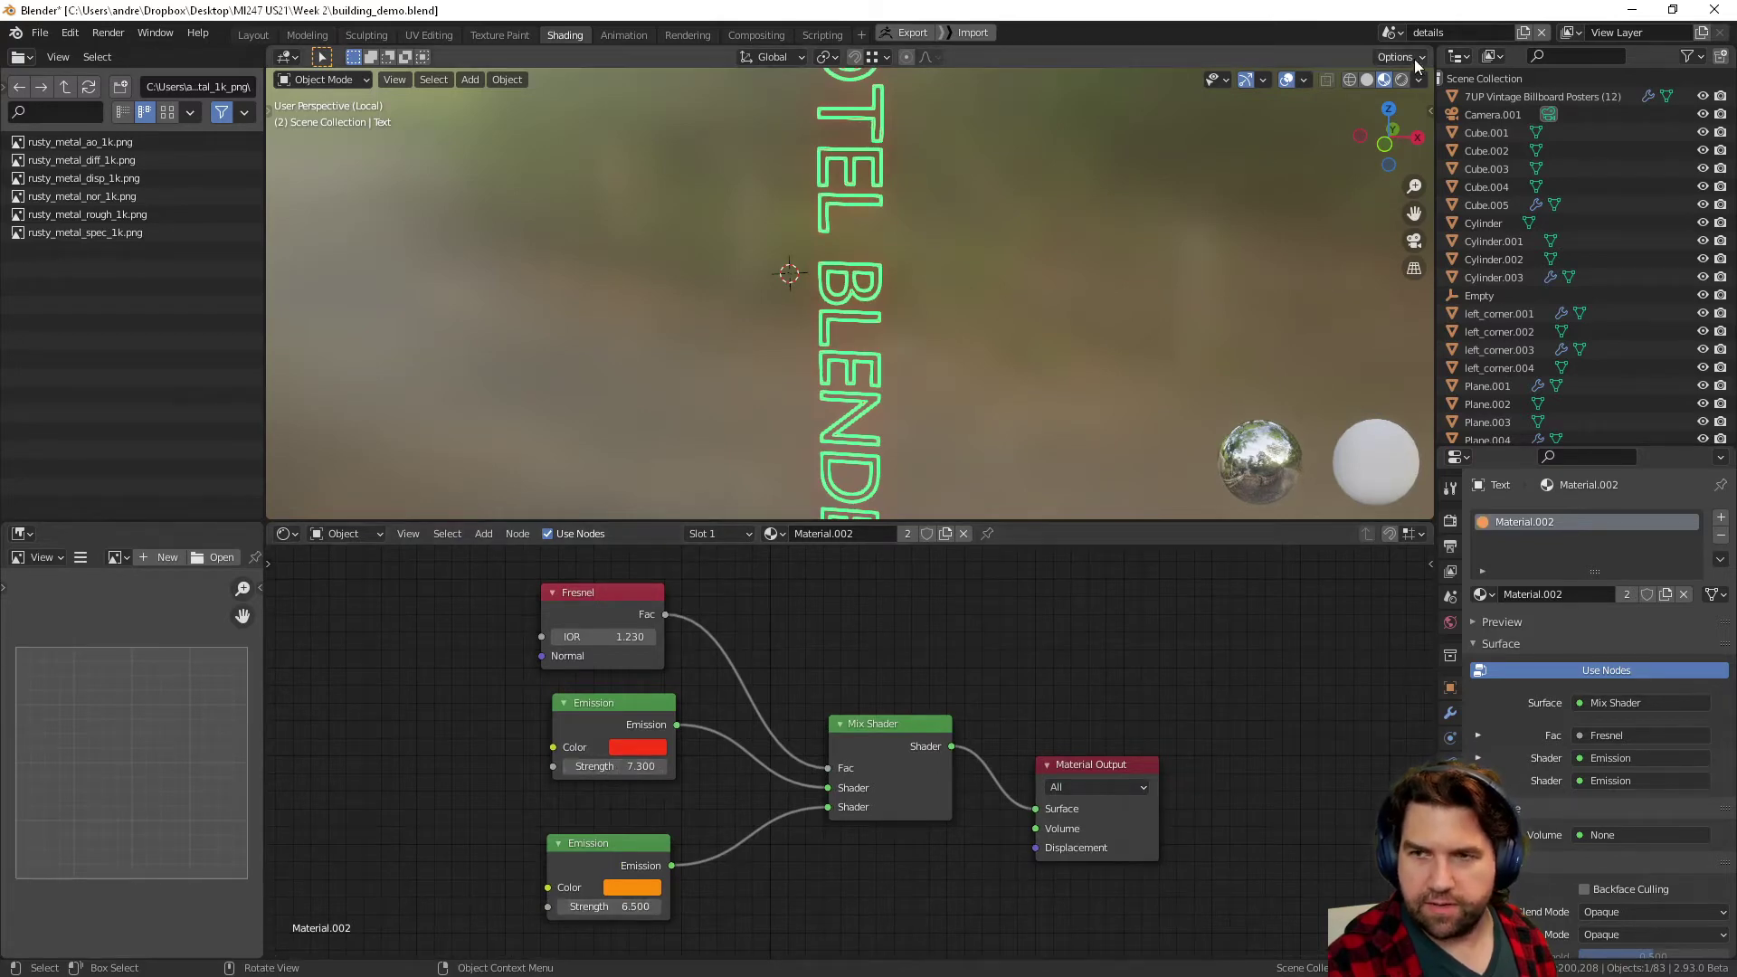
click(1402, 80)
scroll(1001, 383, up, 8)
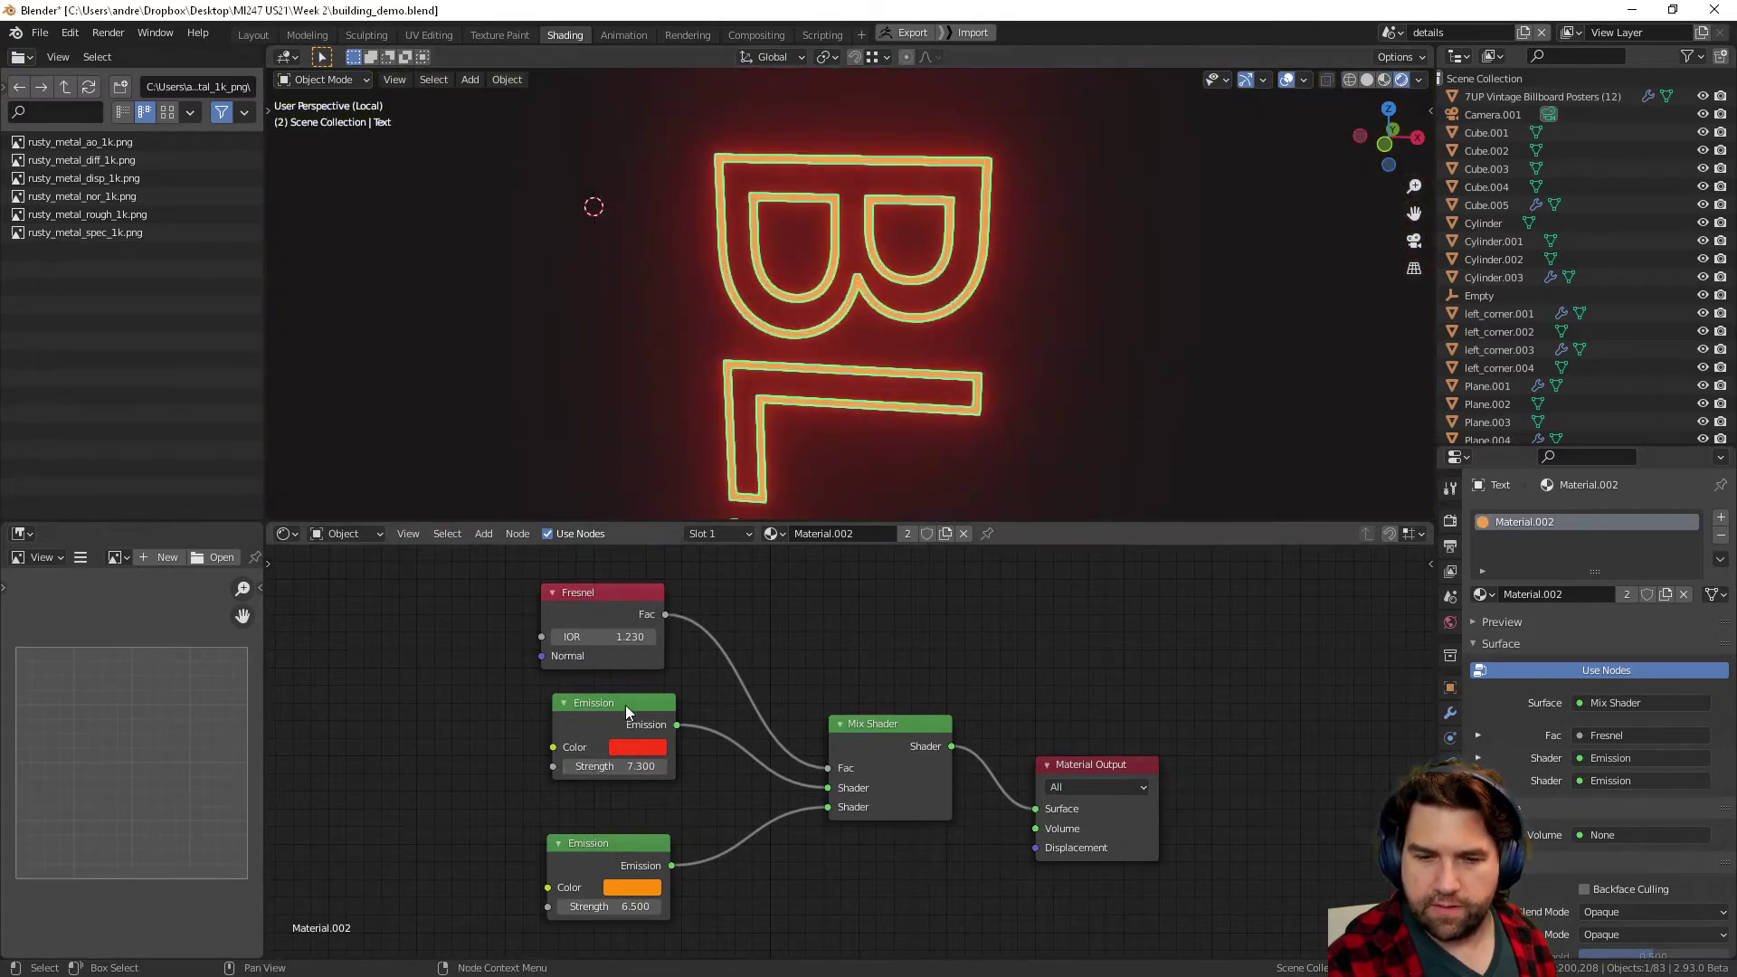
drag(619, 766, 566, 767)
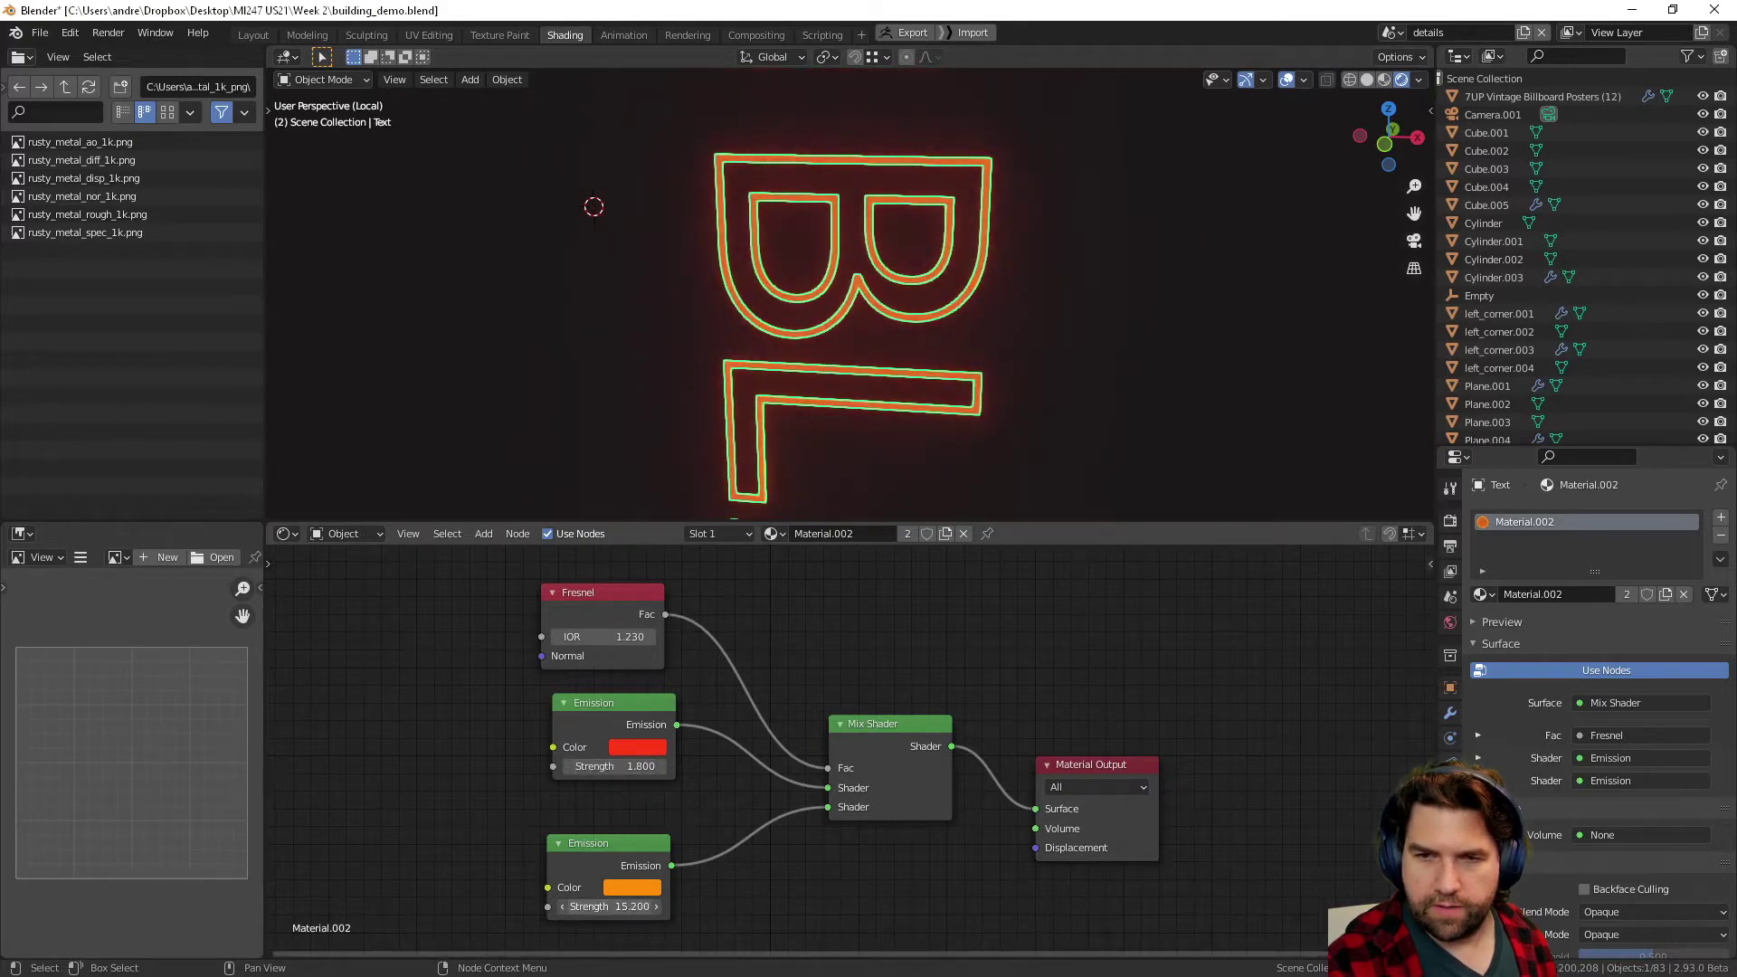
drag(609, 906, 675, 767)
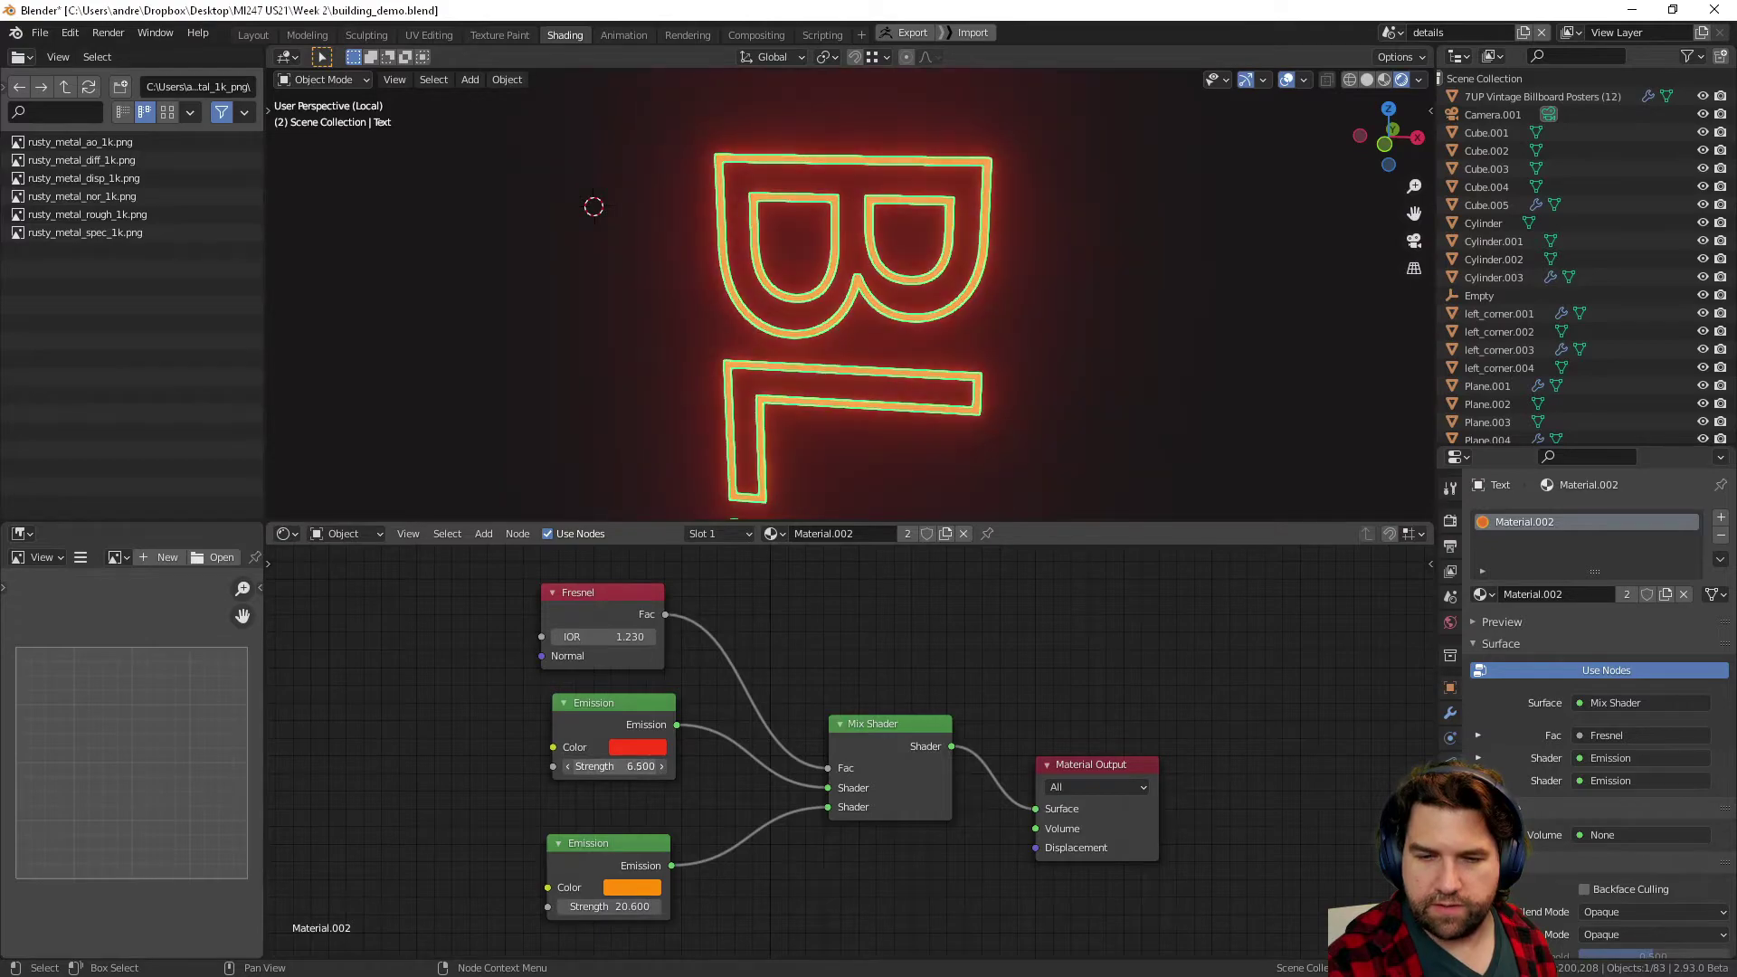
- Return to the Layout workspace, check the sign on the building and save building_demo.blend
click(253, 34)
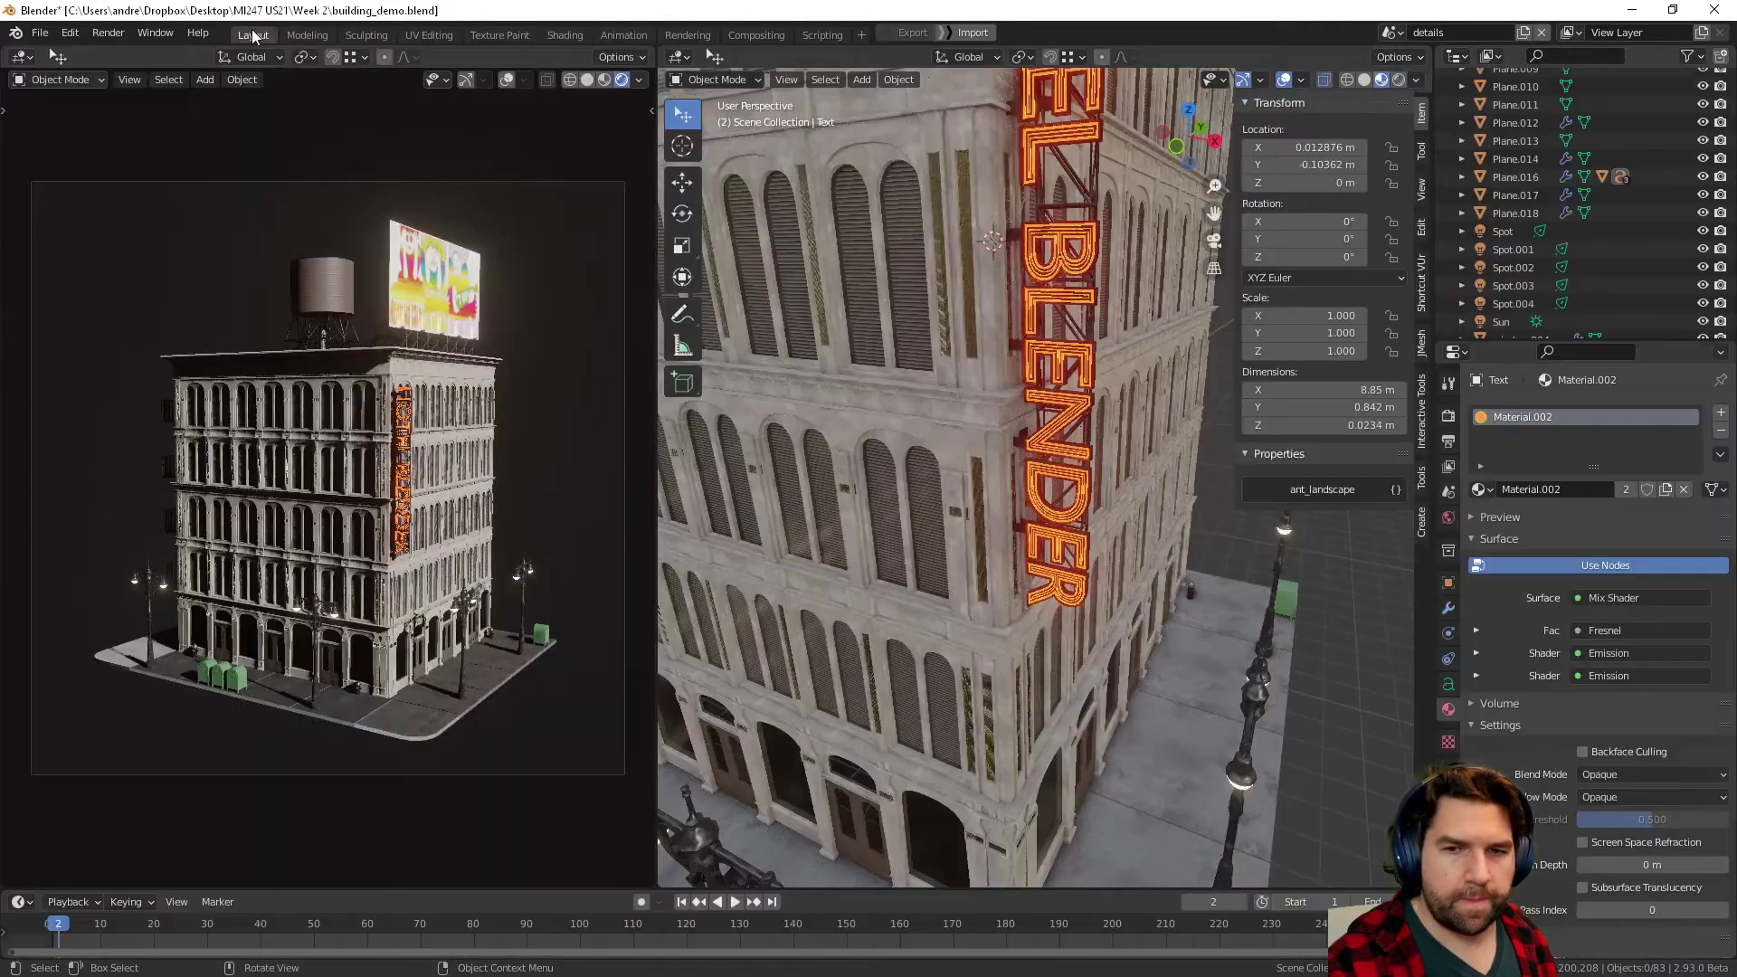
middle_drag(1039, 521, 1086, 608)
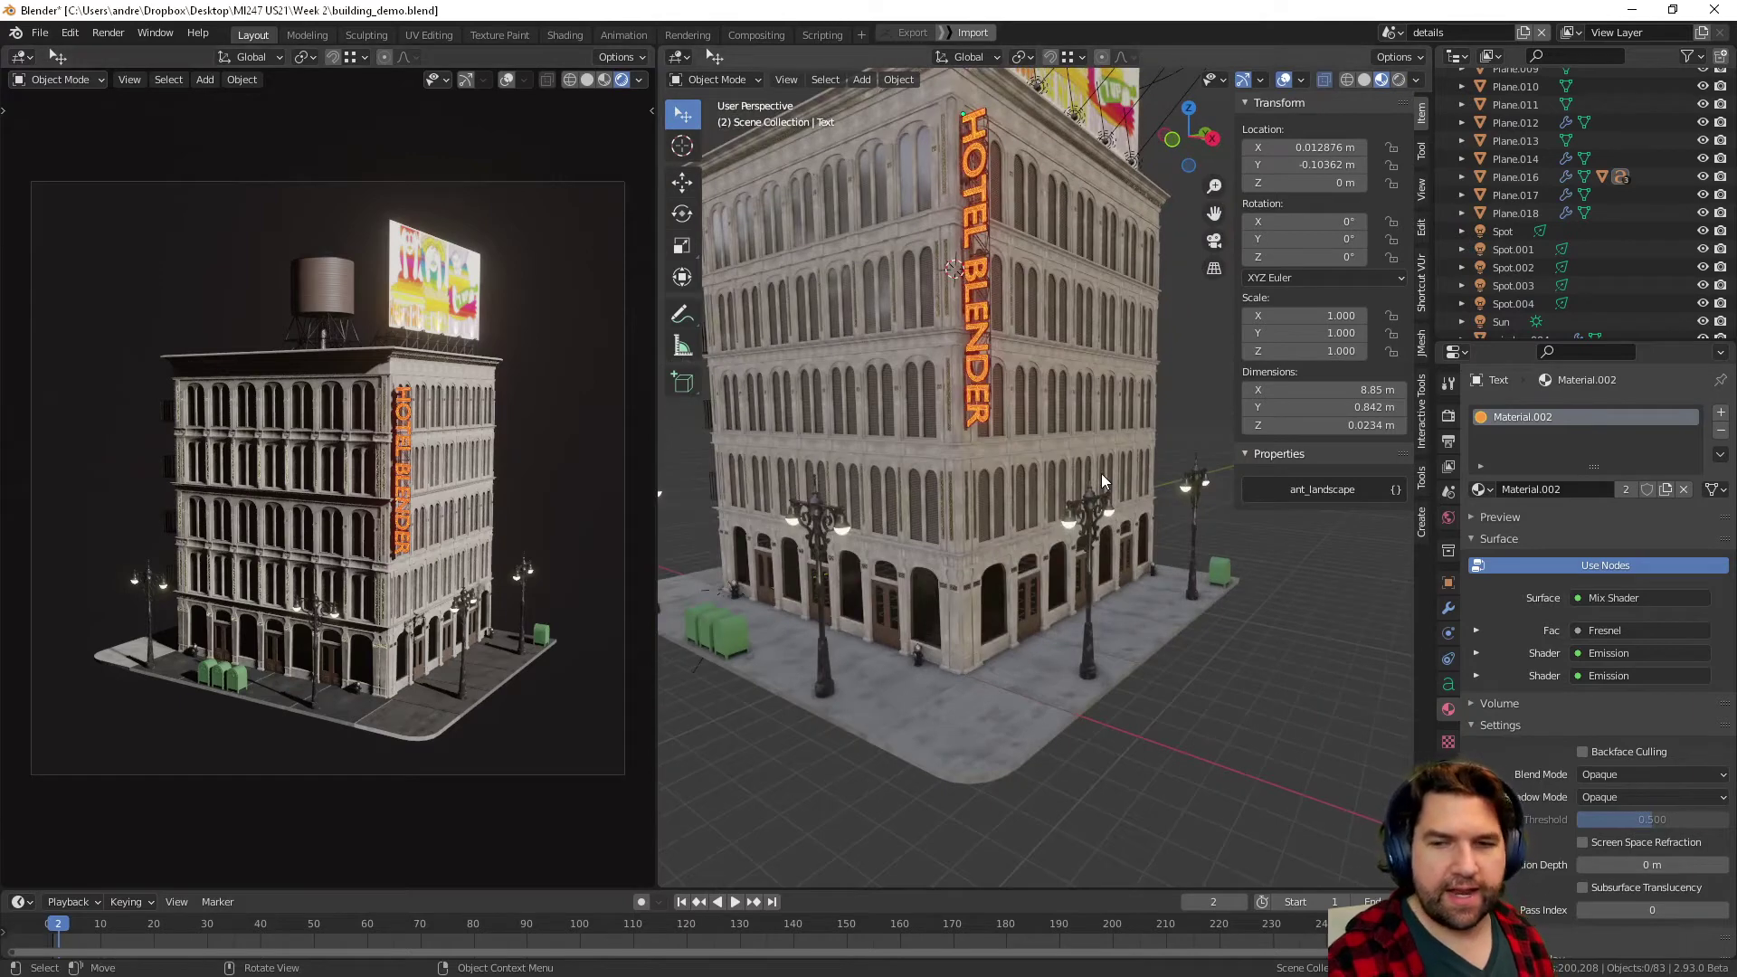
scroll(1100, 474, down, 3)
key(ctrl+s)
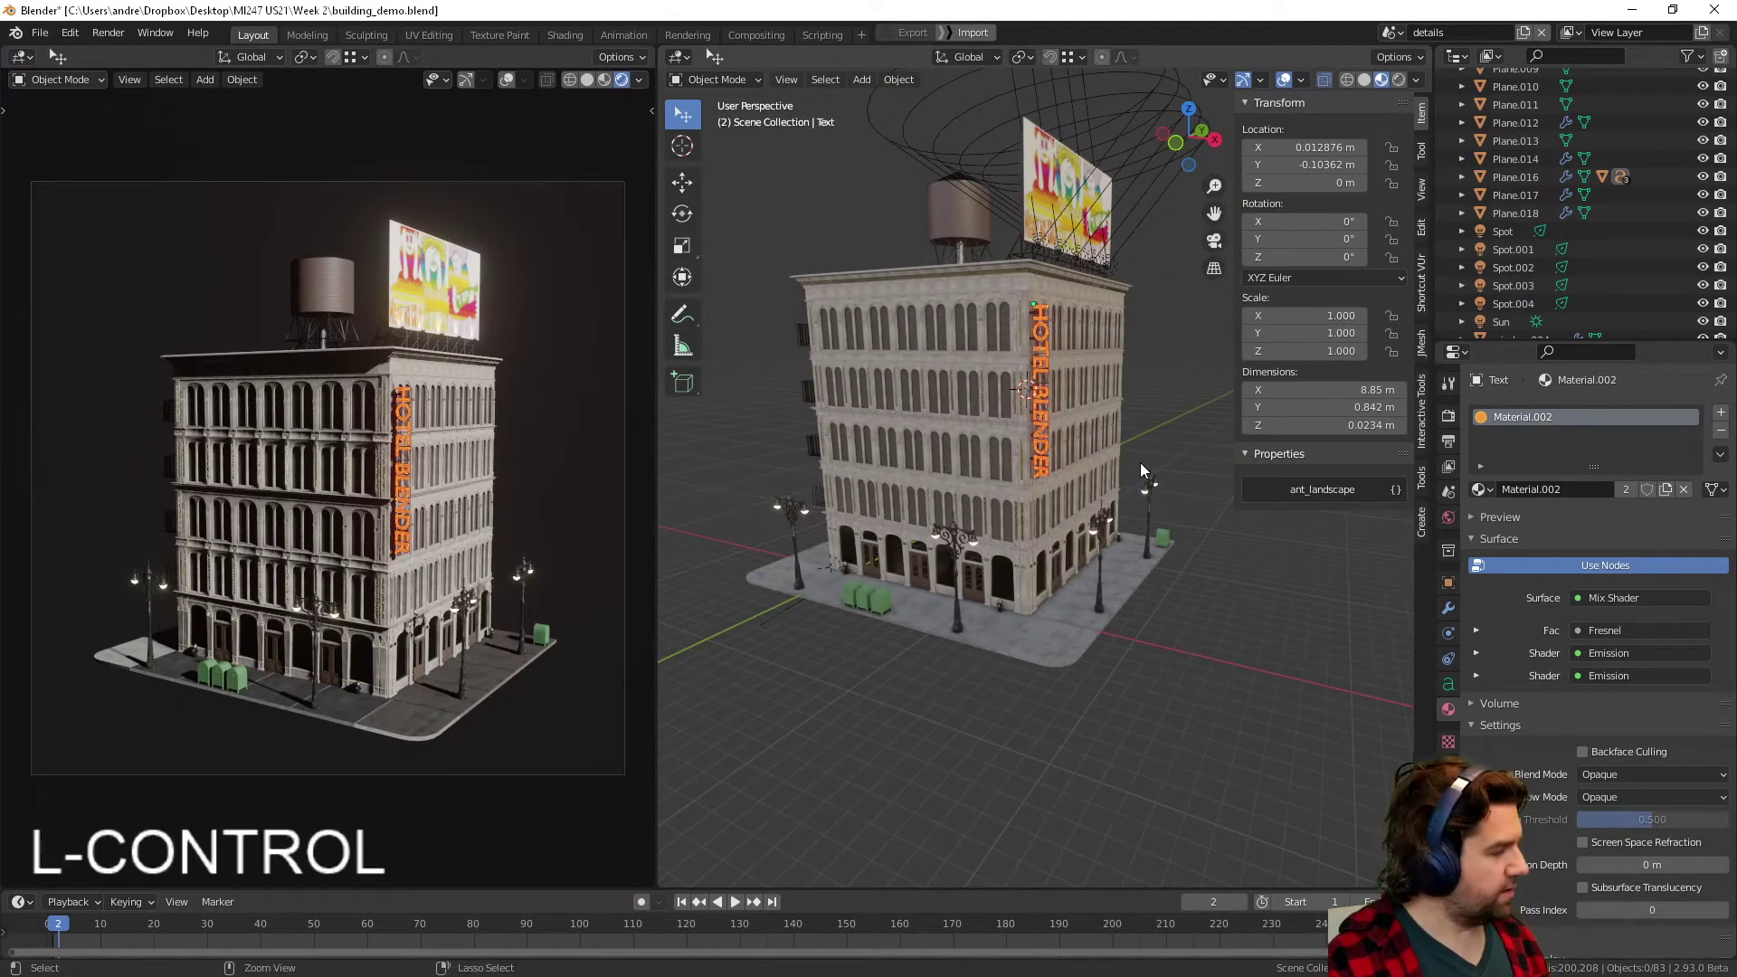
middle_drag(1144, 460, 1127, 461)
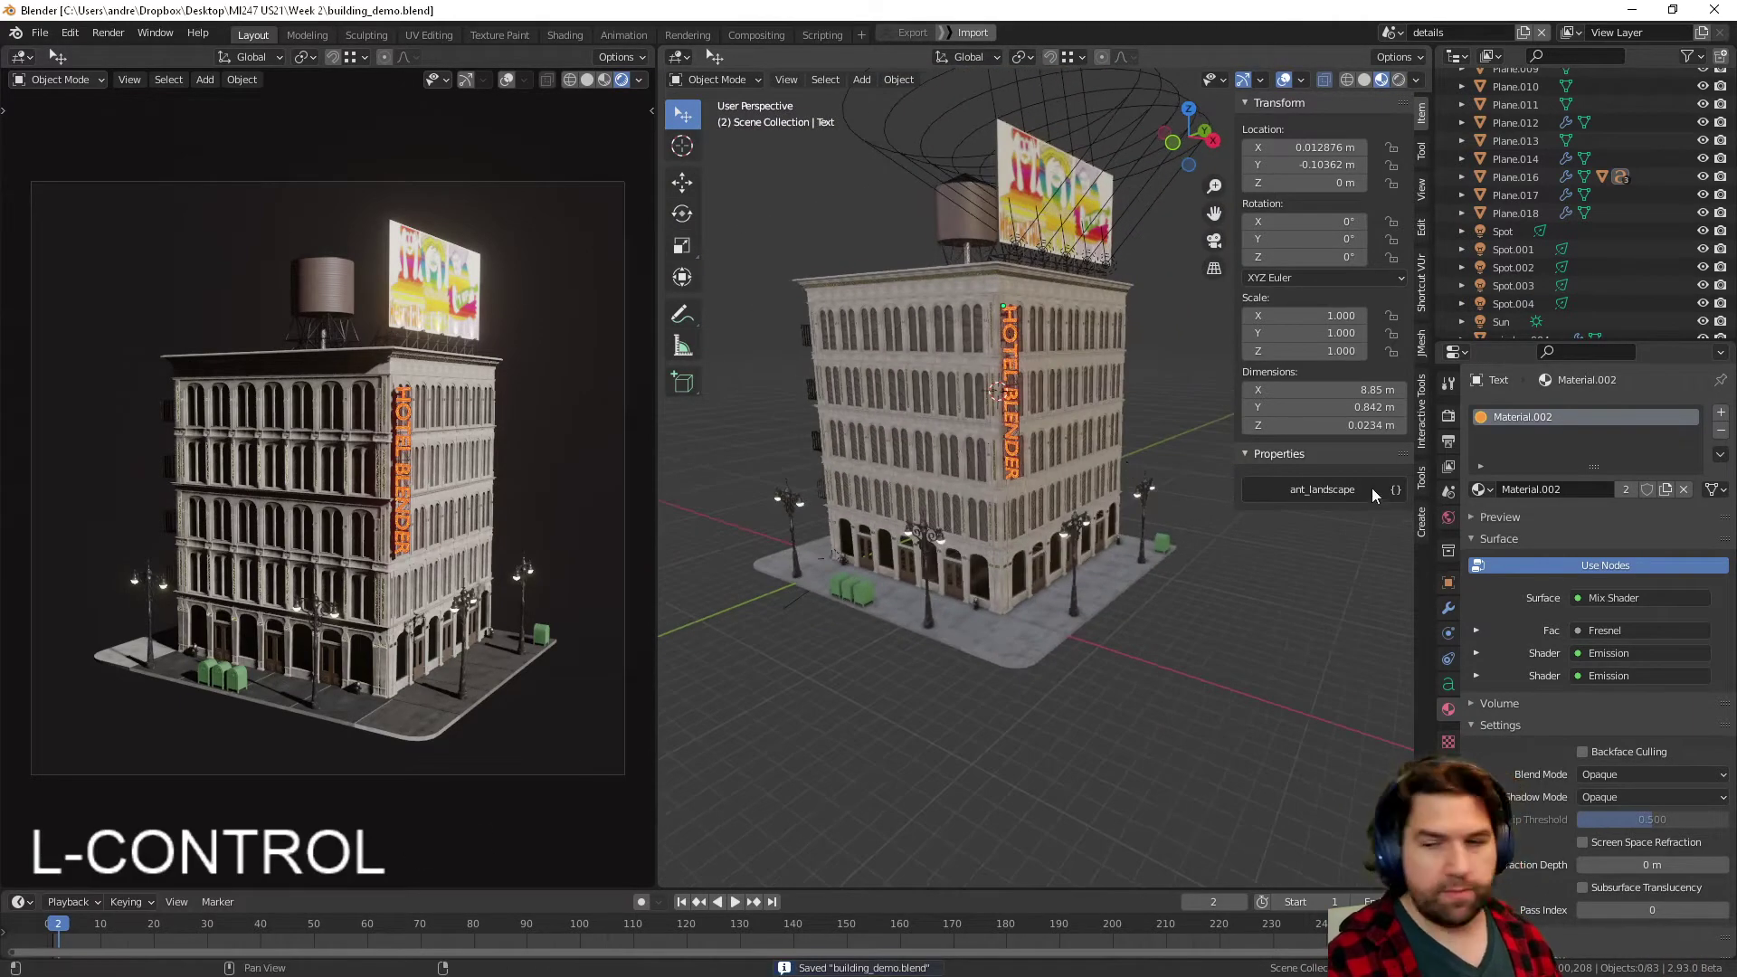
- Review the output dimensions and disable Motion Blur in the Eevee render settings
click(1449, 417)
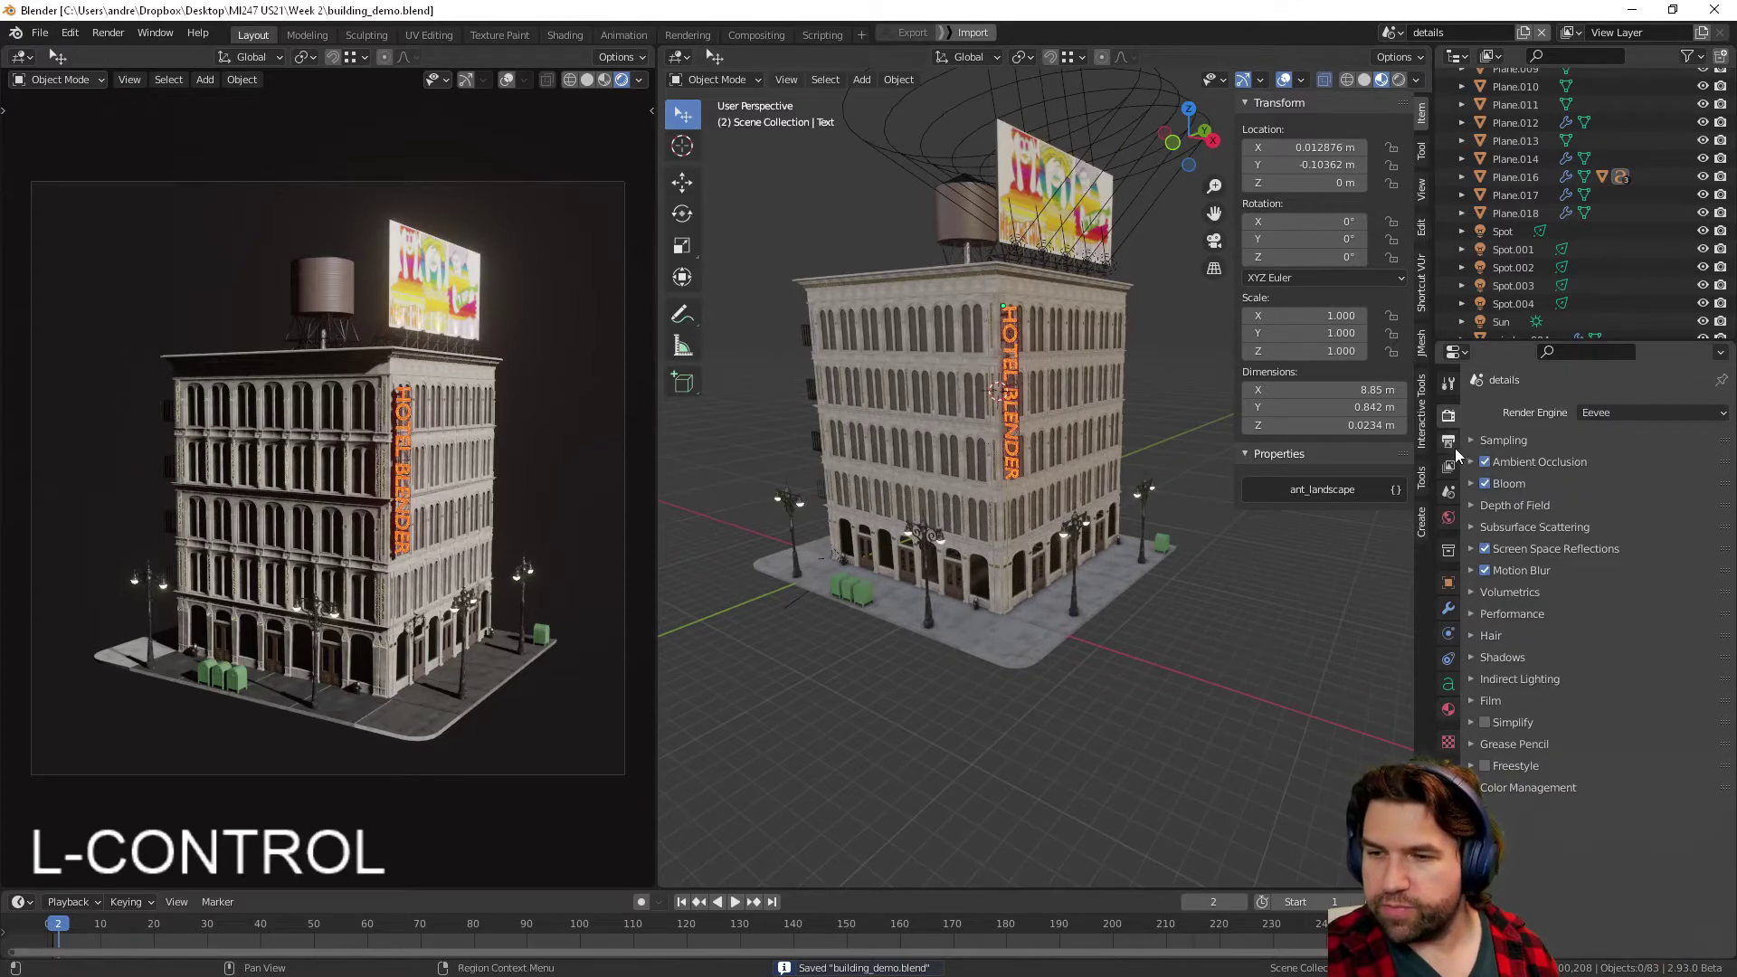
click(1450, 442)
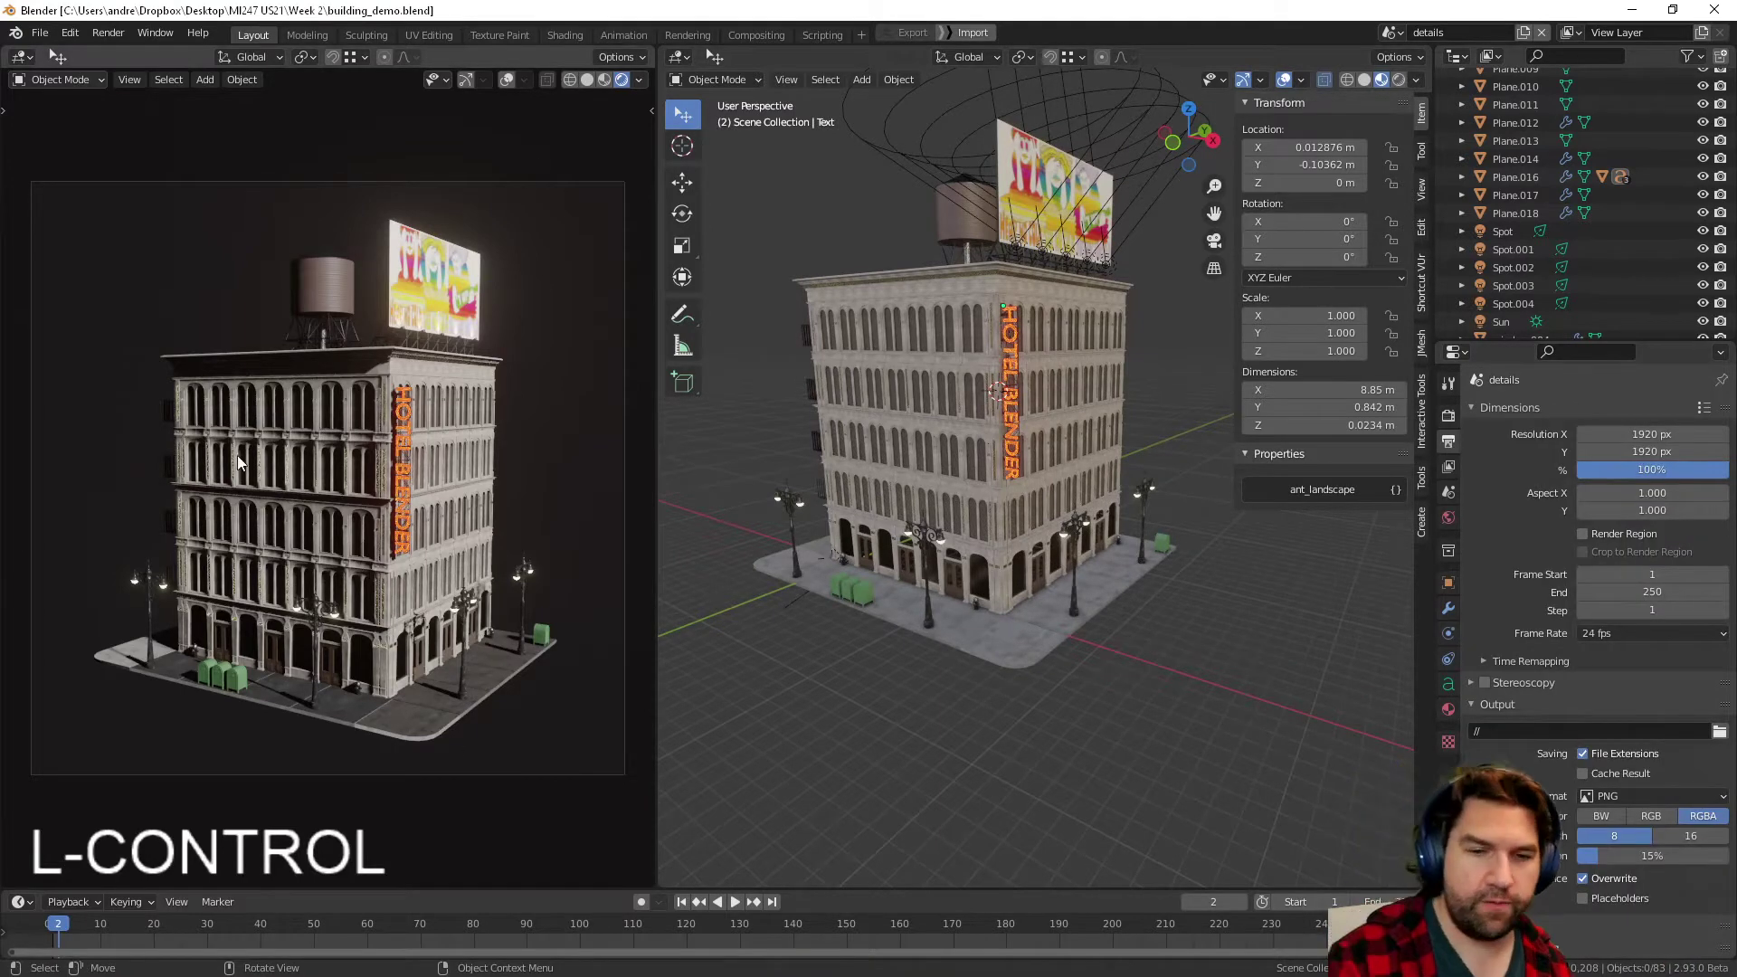
click(1451, 422)
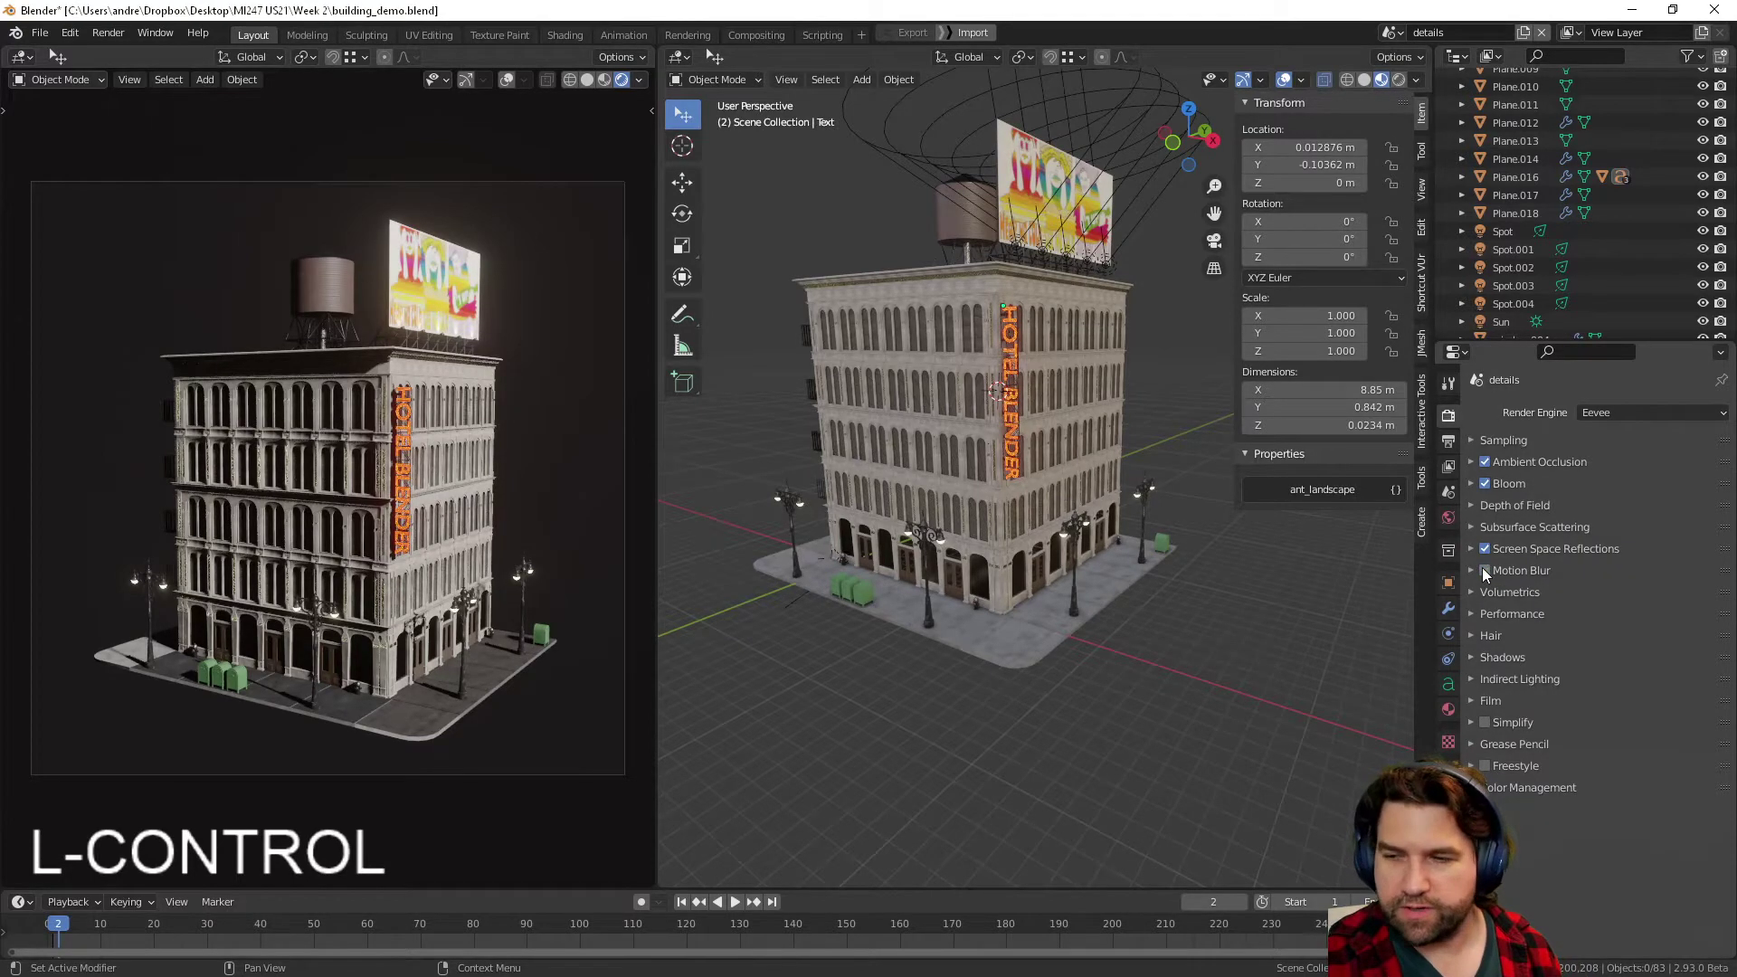
- Show the Sun light's settings and toggle its Shadow off and on again to compare the building's lighting
scroll(1205, 533, down, 2)
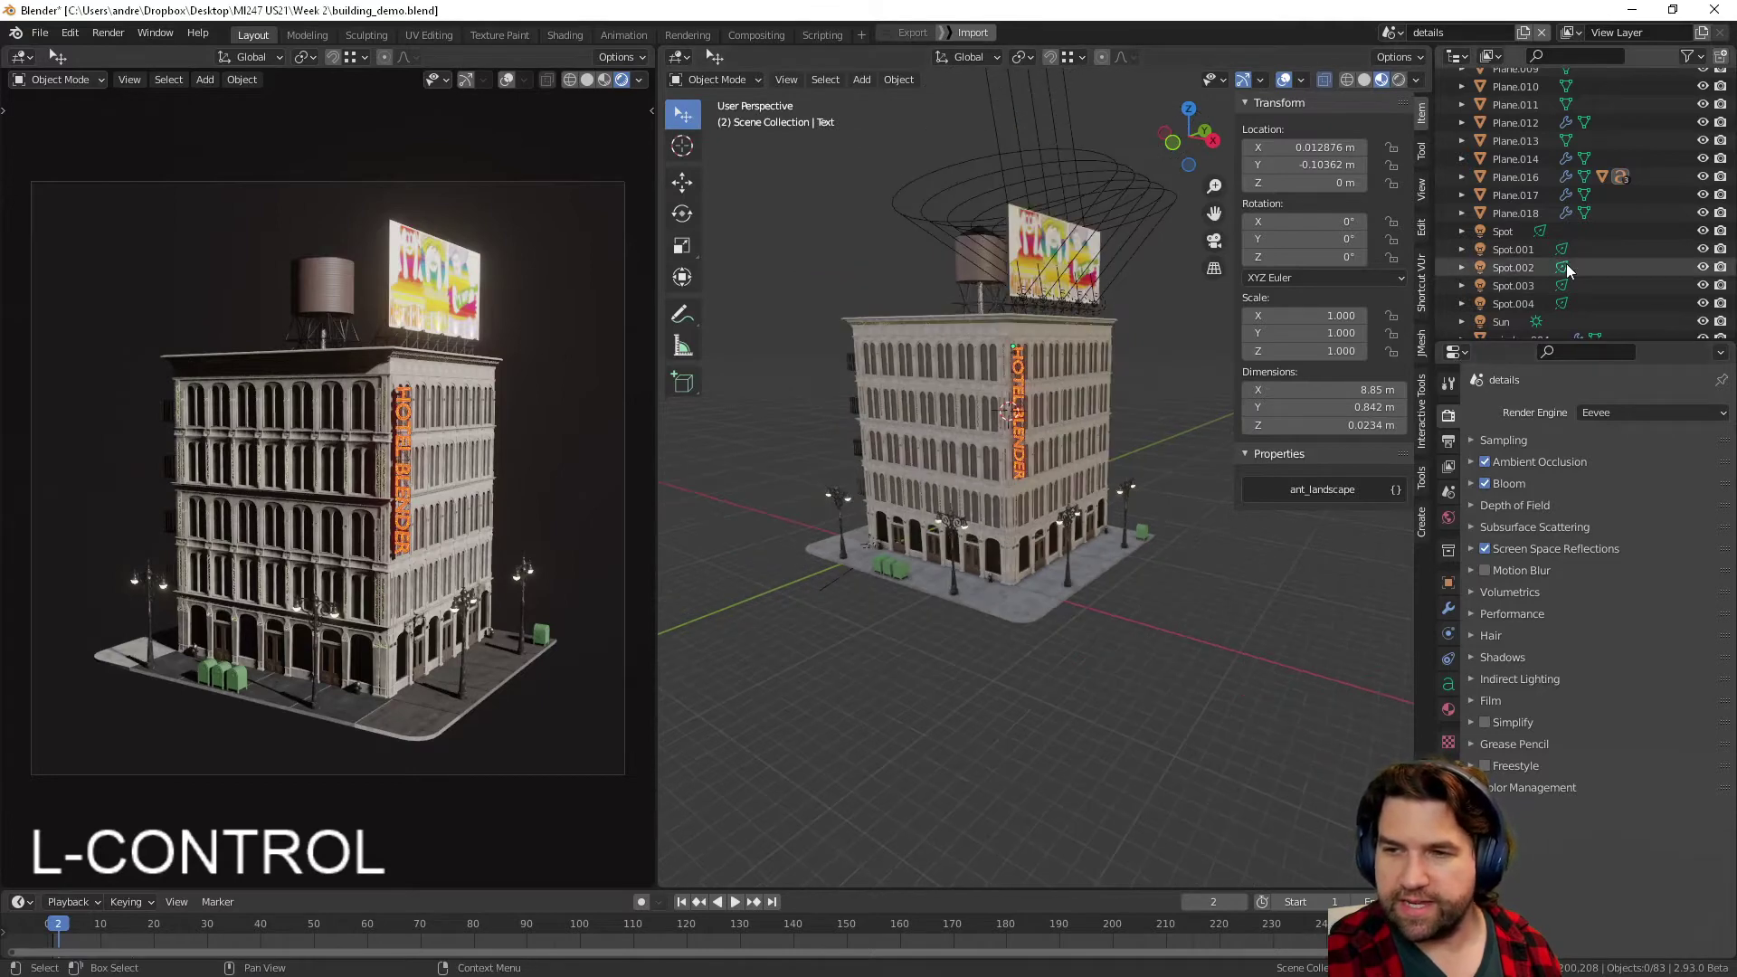
scroll(1502, 238, down, 2)
click(1508, 247)
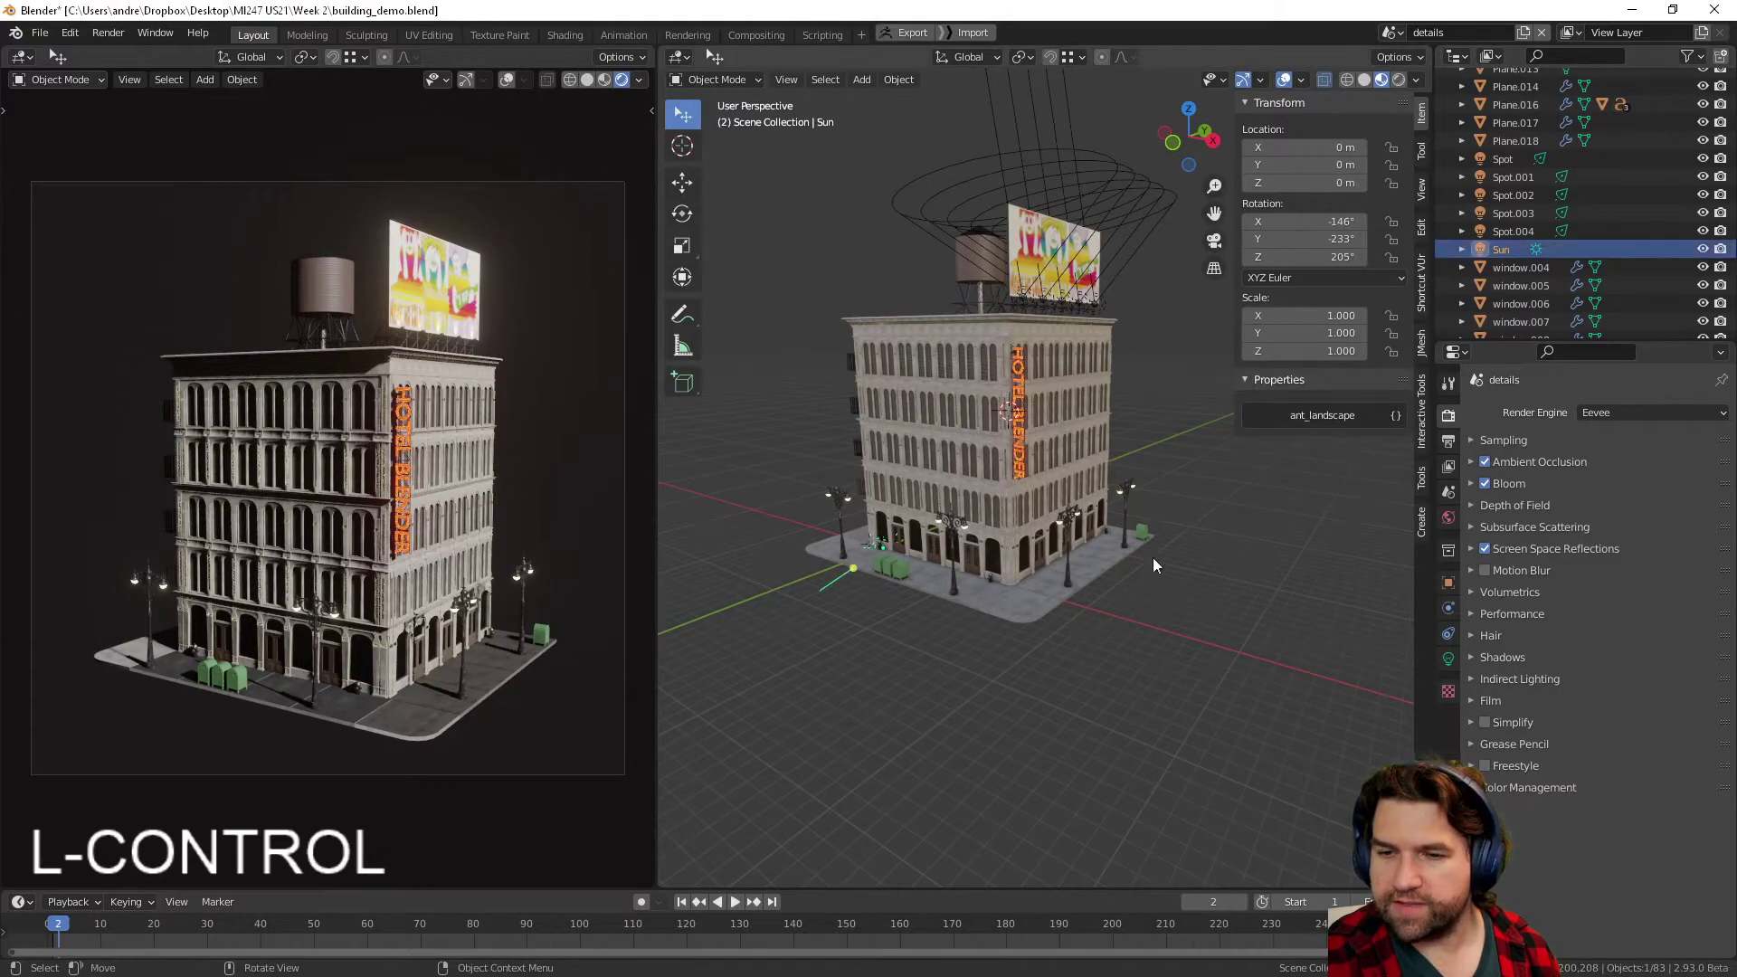
scroll(1231, 606, up, 2)
click(1449, 659)
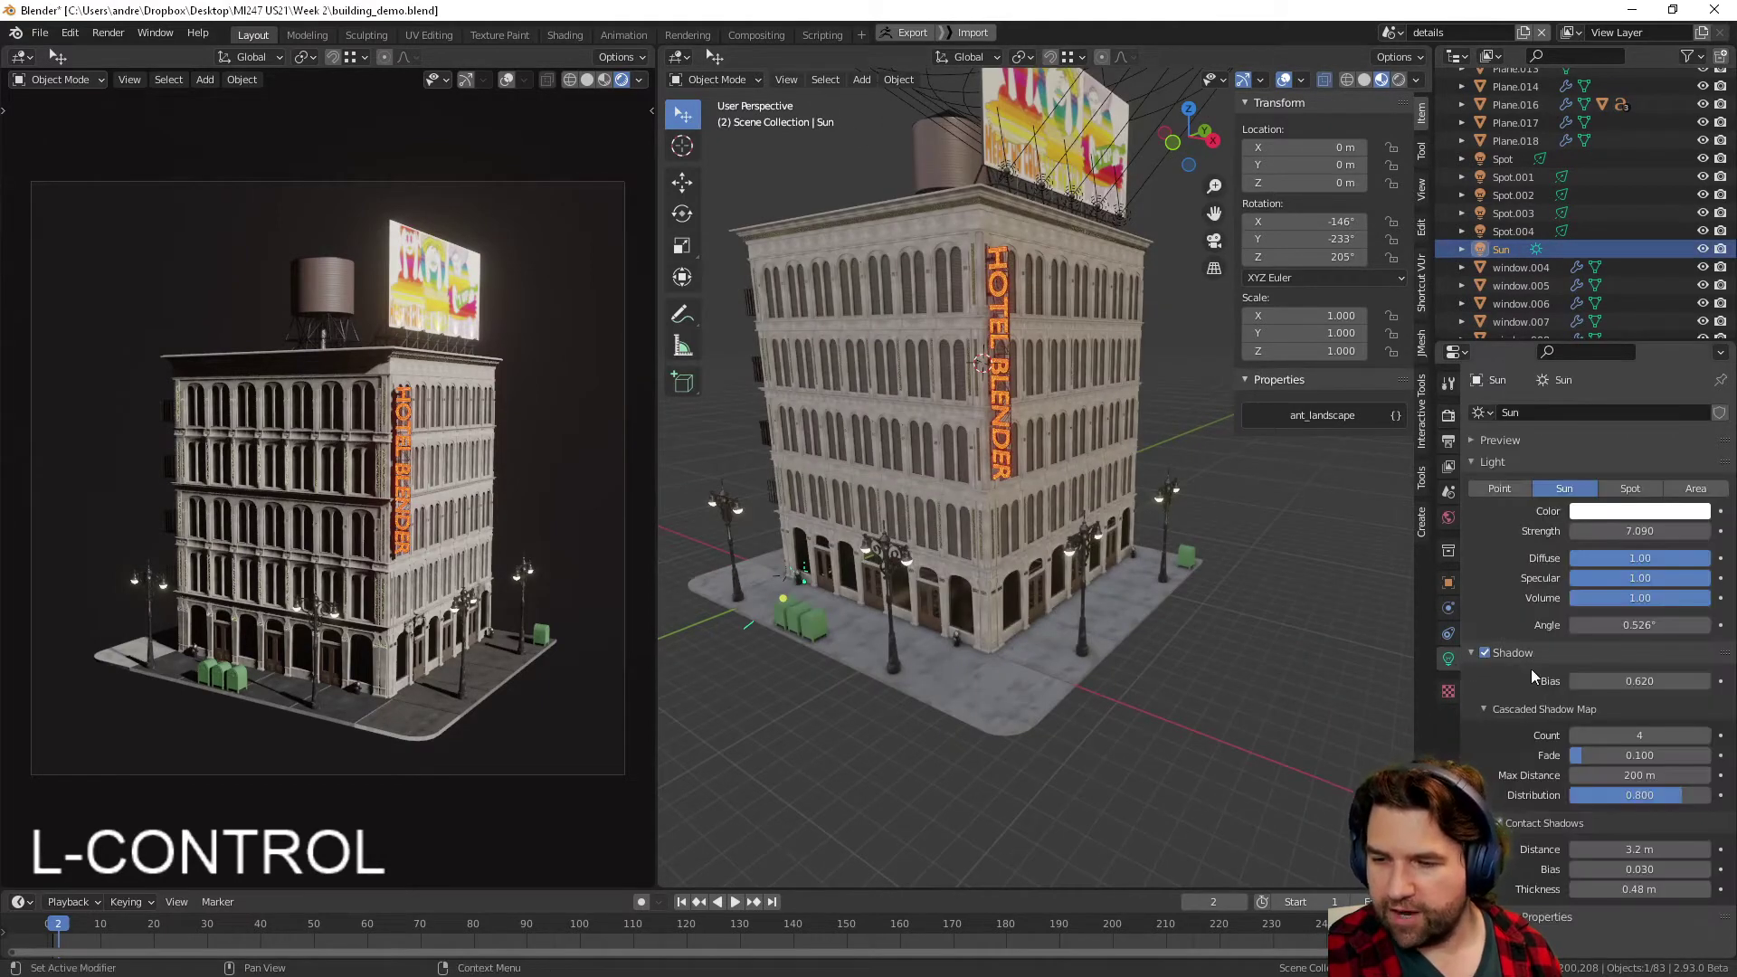
click(1484, 651)
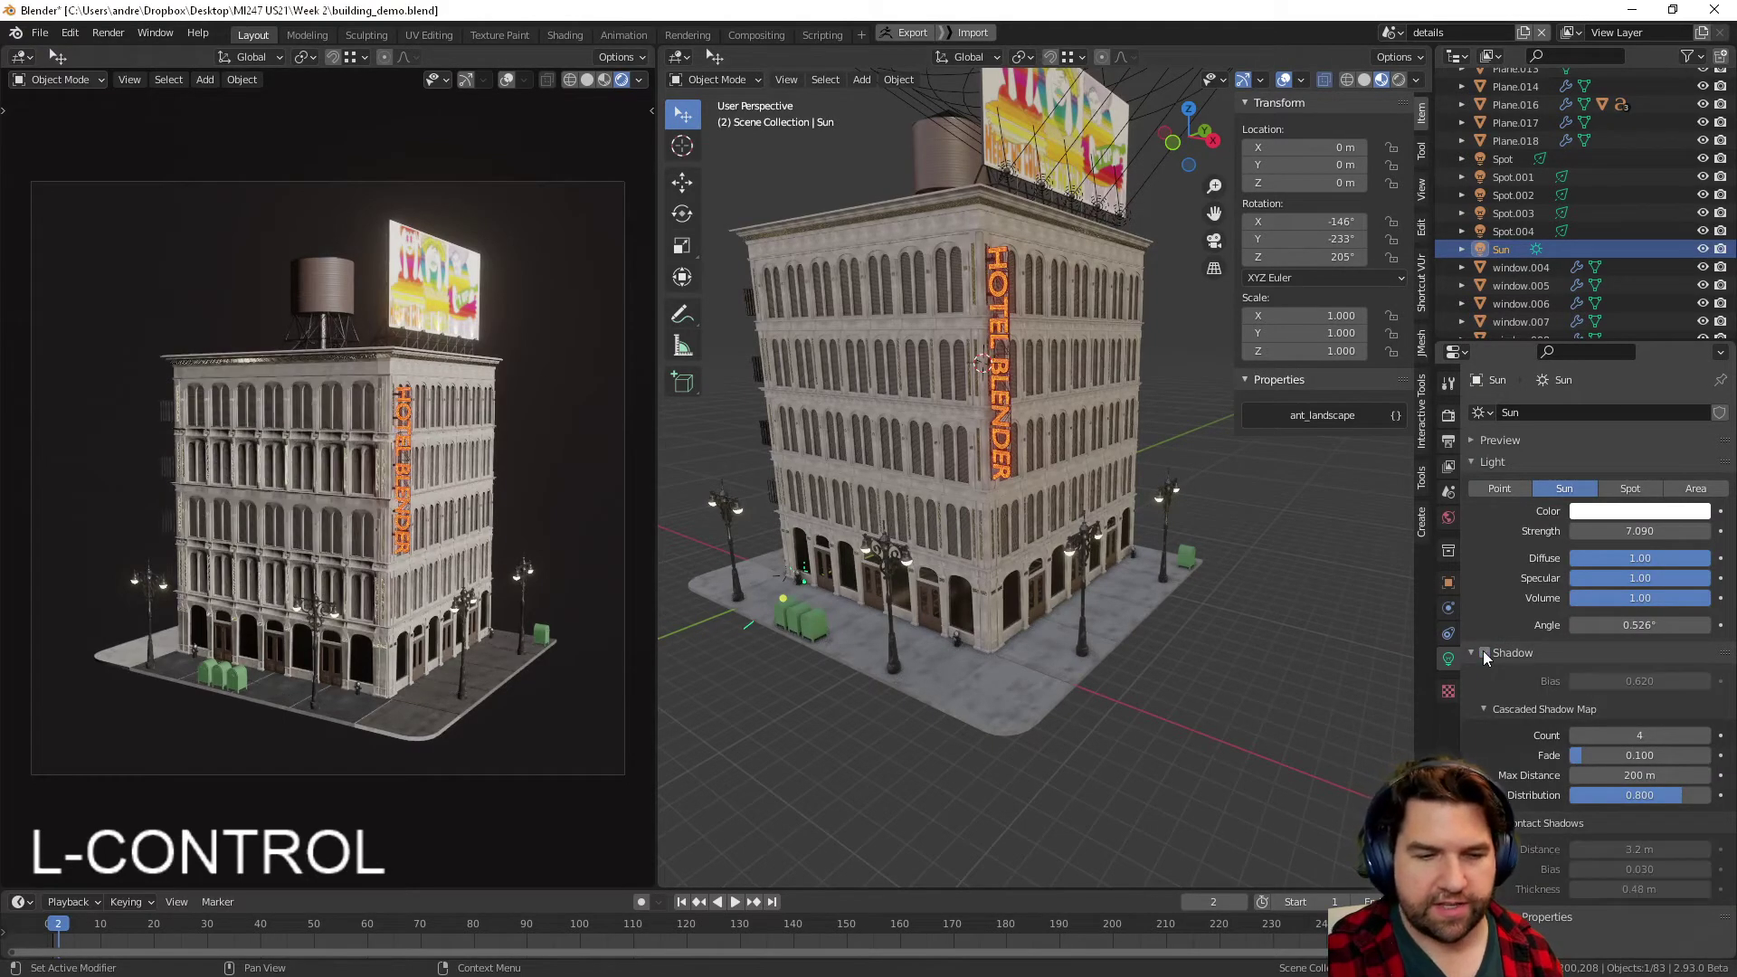
click(1484, 652)
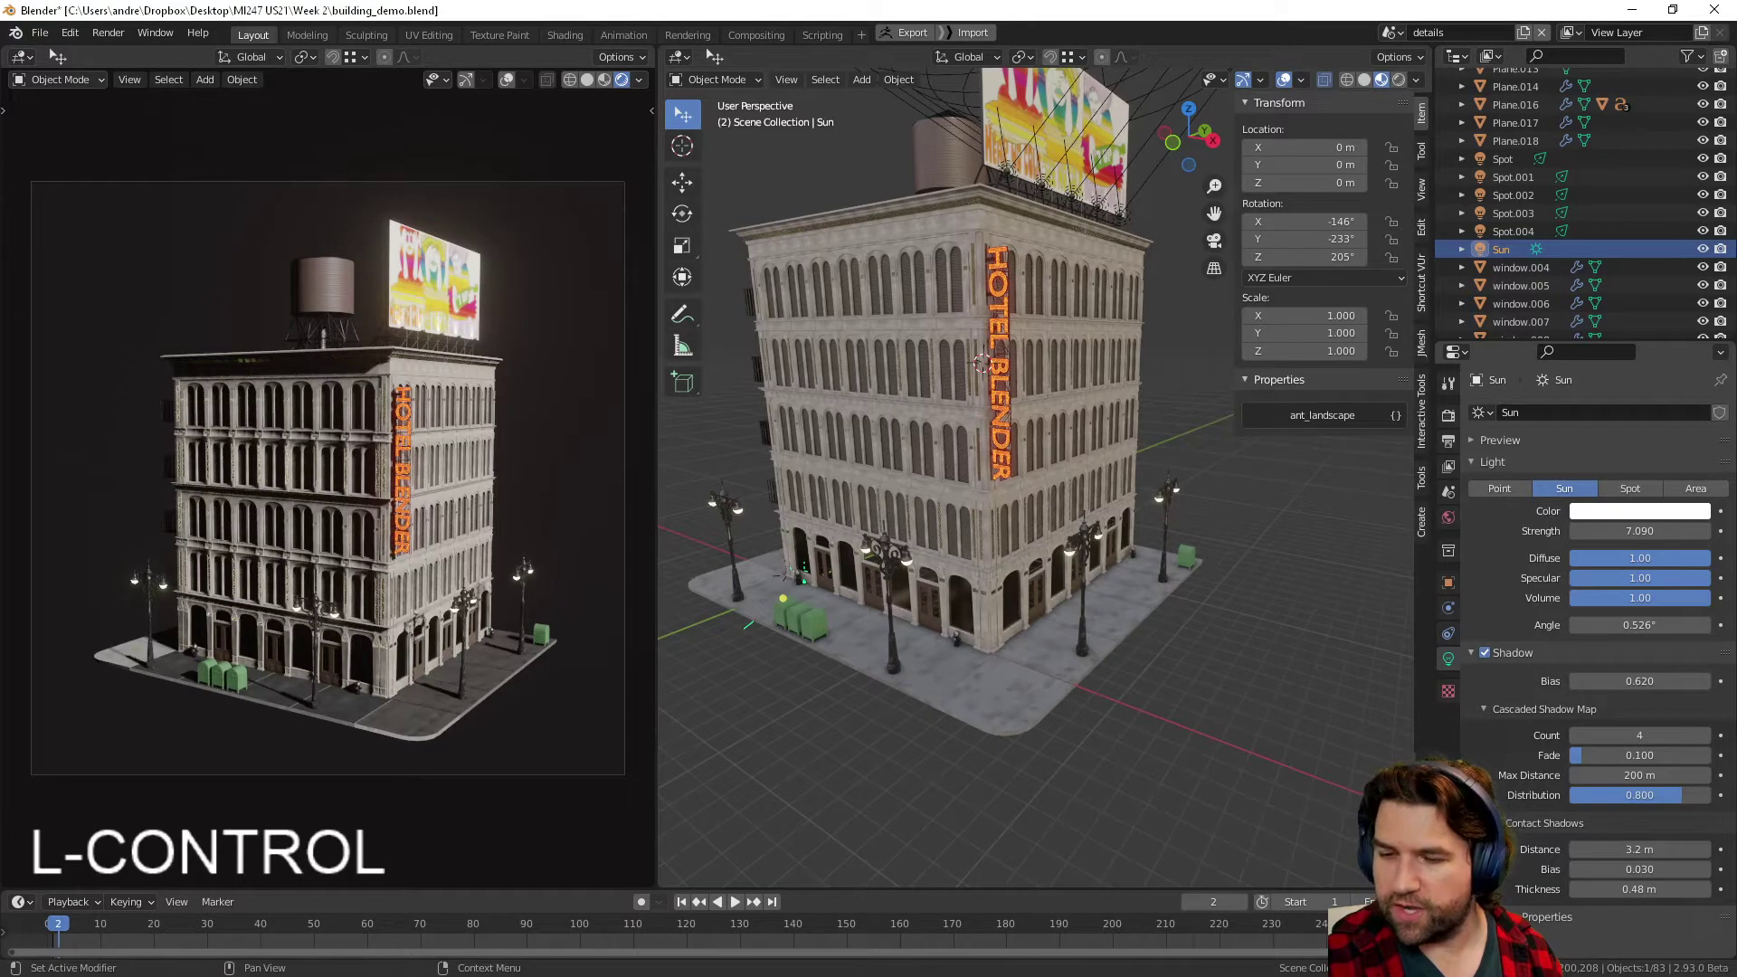
- Toggle the Sun light's Contact Shadows off and on repeatedly to compare the building's shading
click(1498, 823)
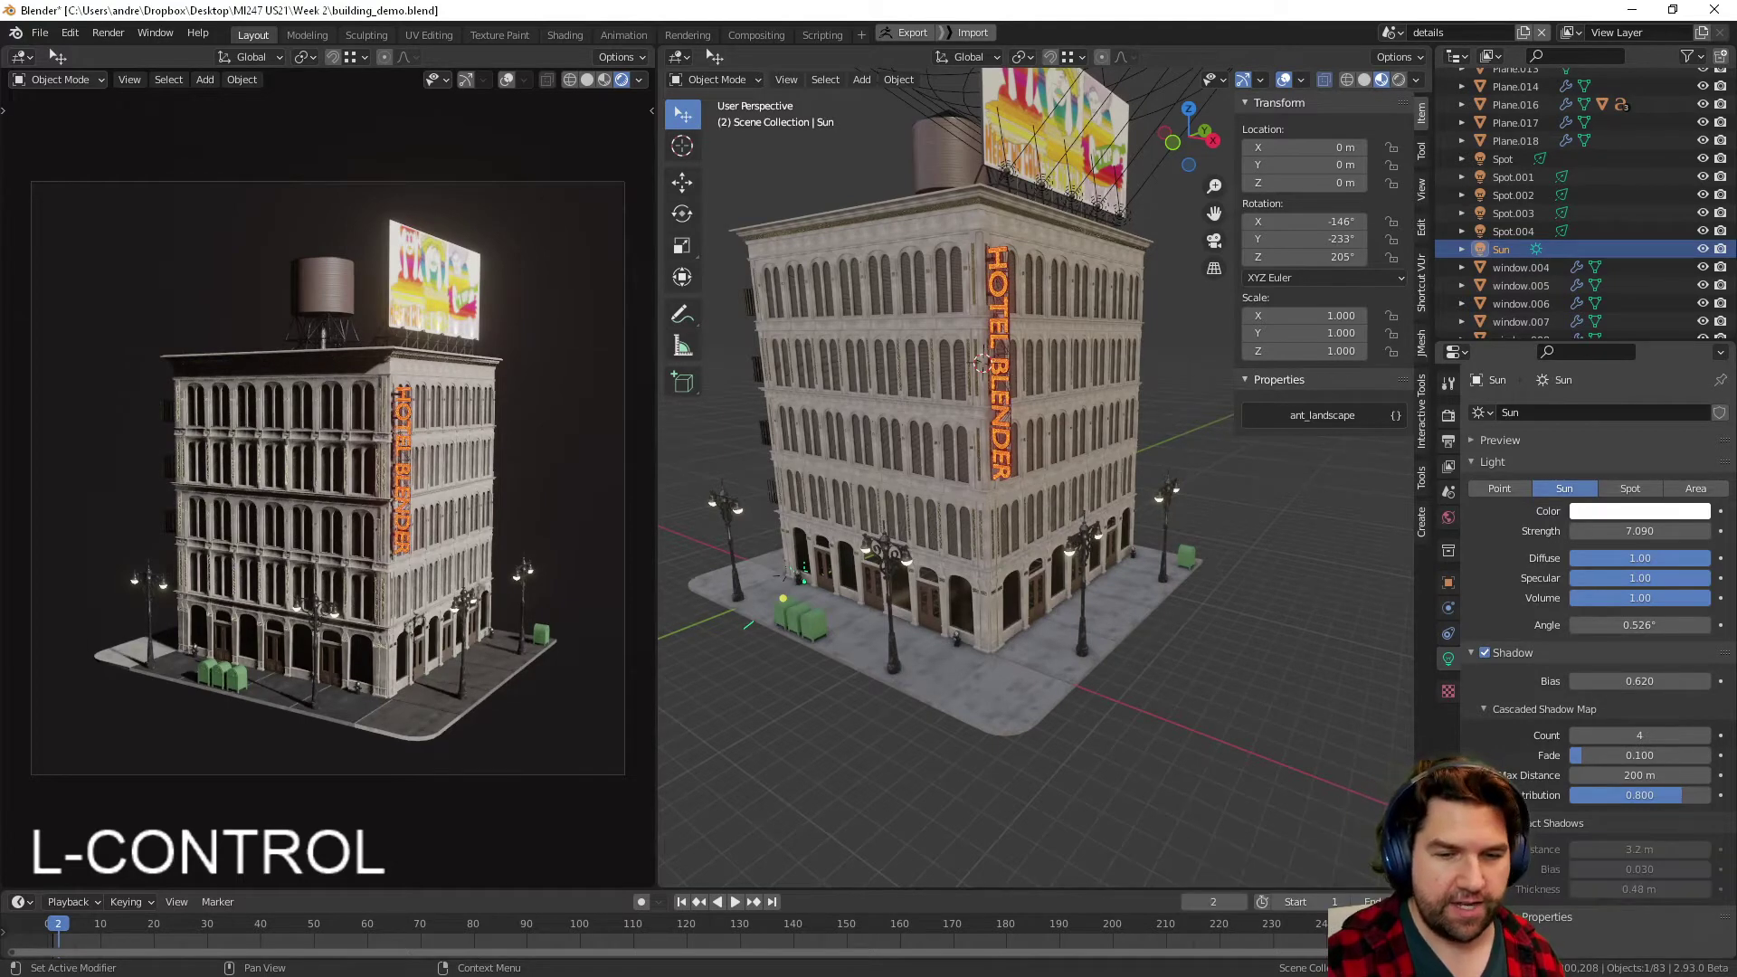
click(1498, 823)
click(1498, 824)
click(1497, 824)
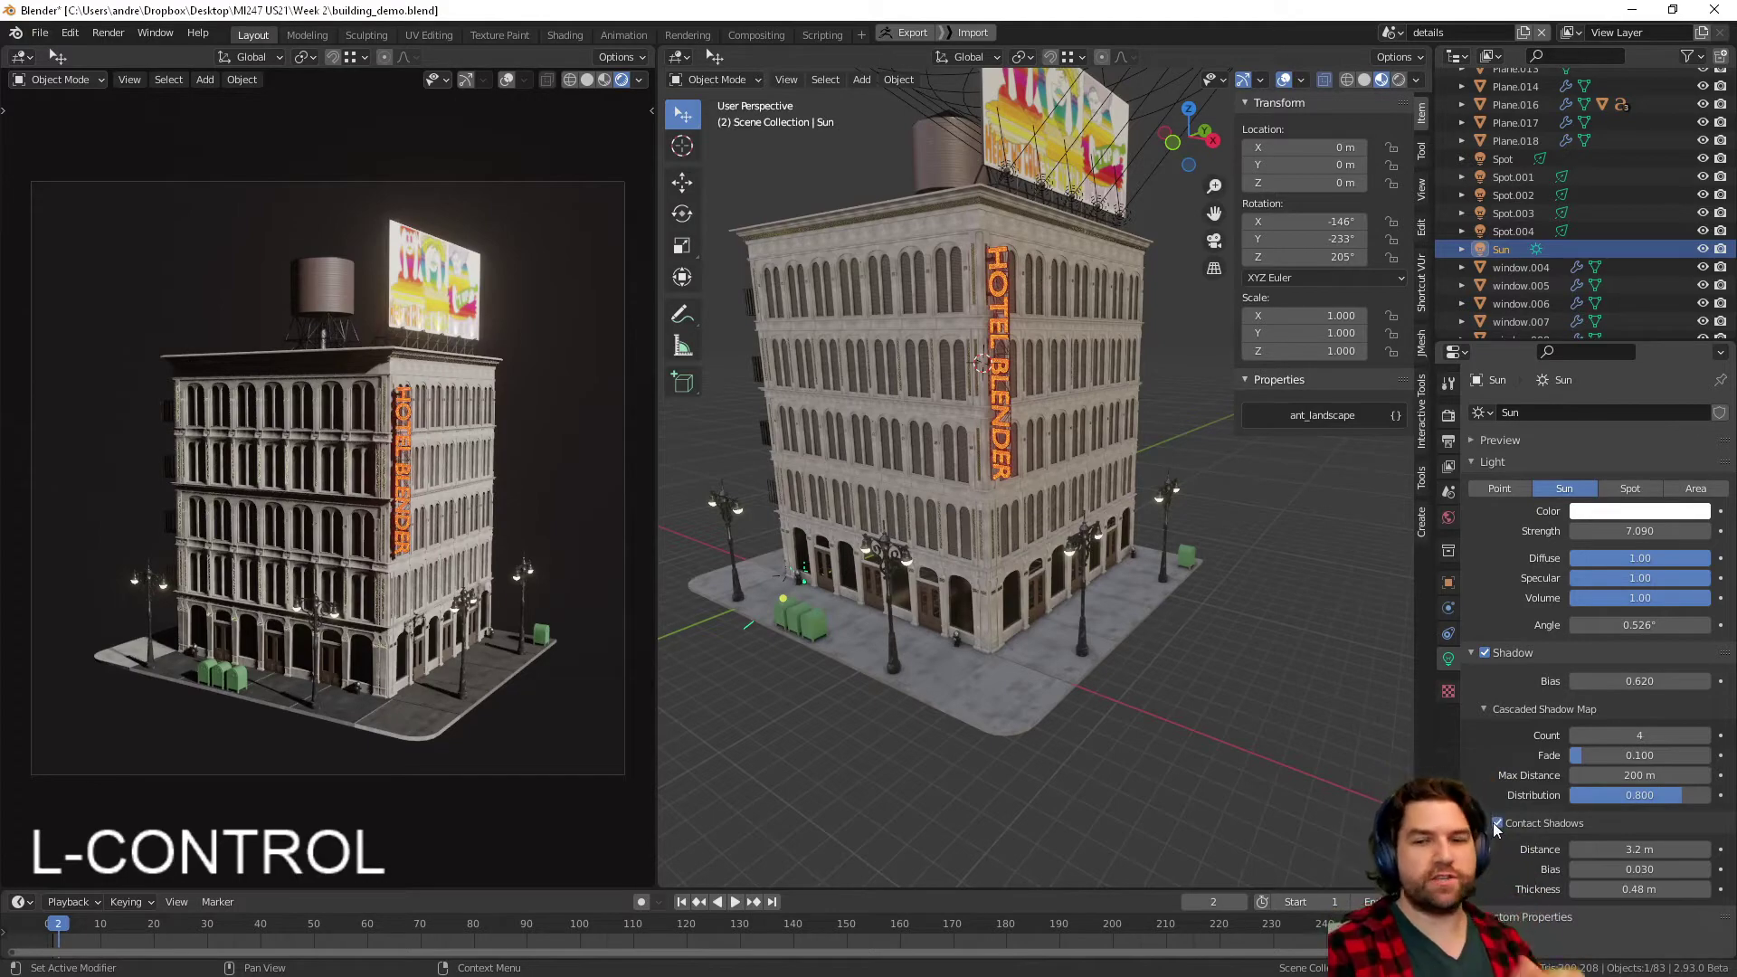
- Examine the base of a street lamp up close and toggle the Sun's Contact Shadows there
ctrl+middle_drag(1050, 821, 1129, 553)
scroll(1093, 650, up, 4)
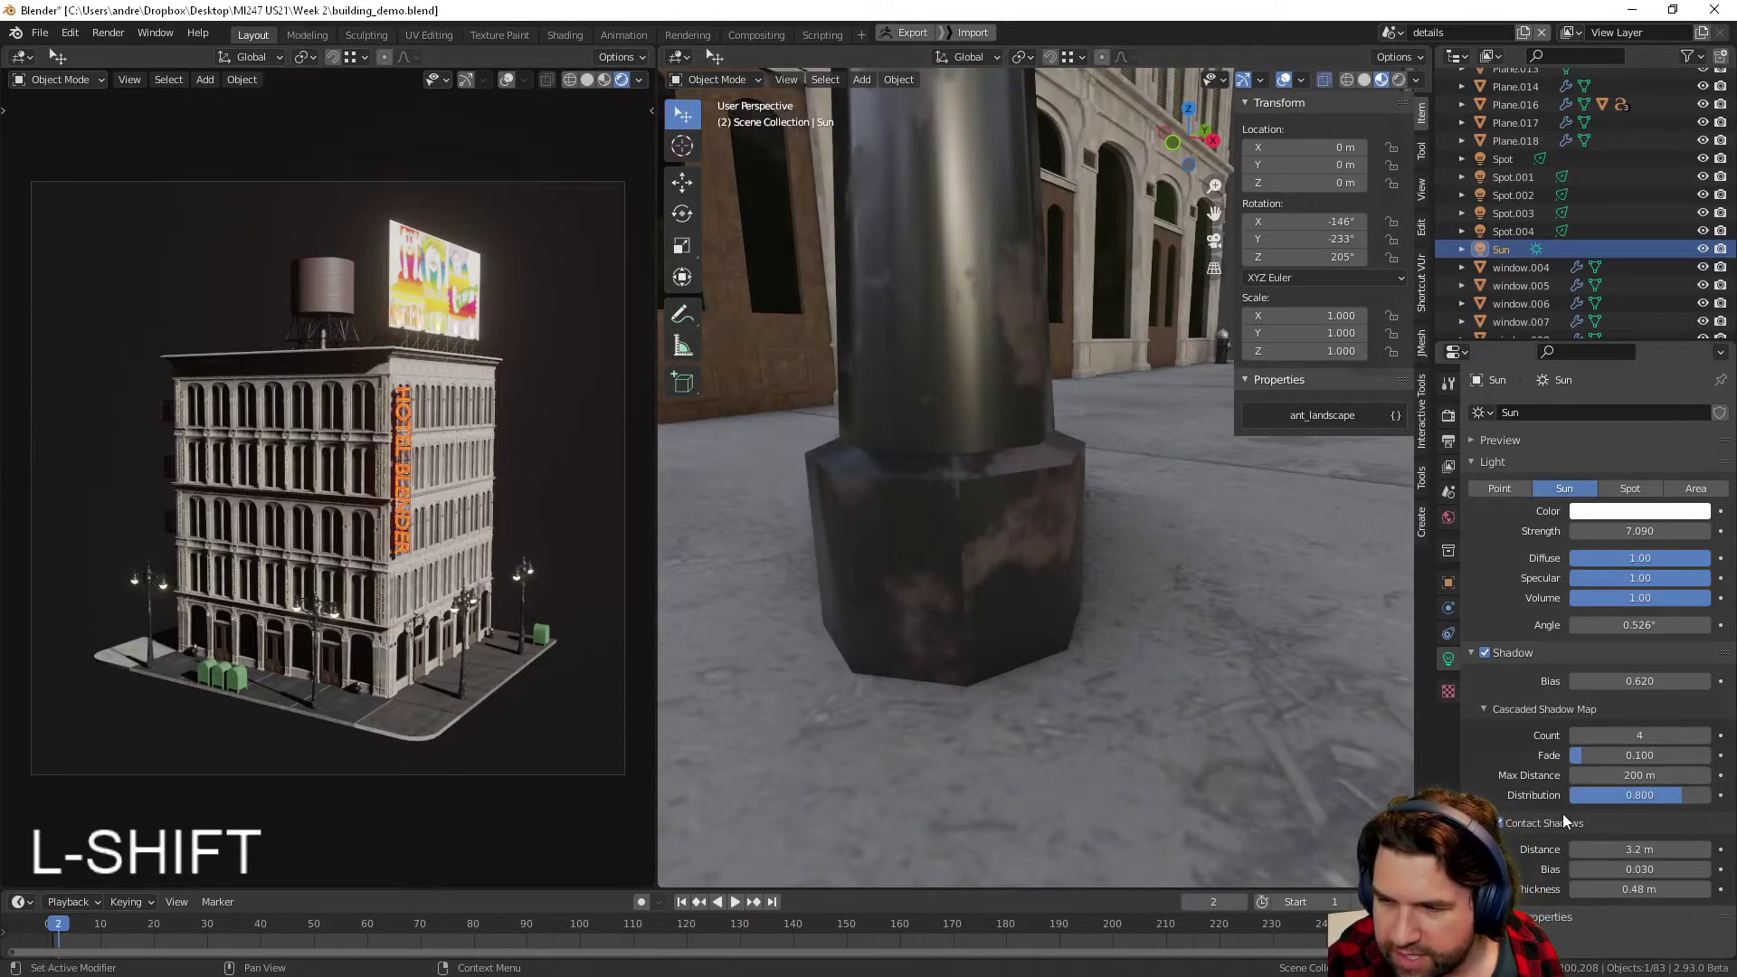
click(1502, 823)
click(1501, 823)
scroll(1060, 646, down, 4)
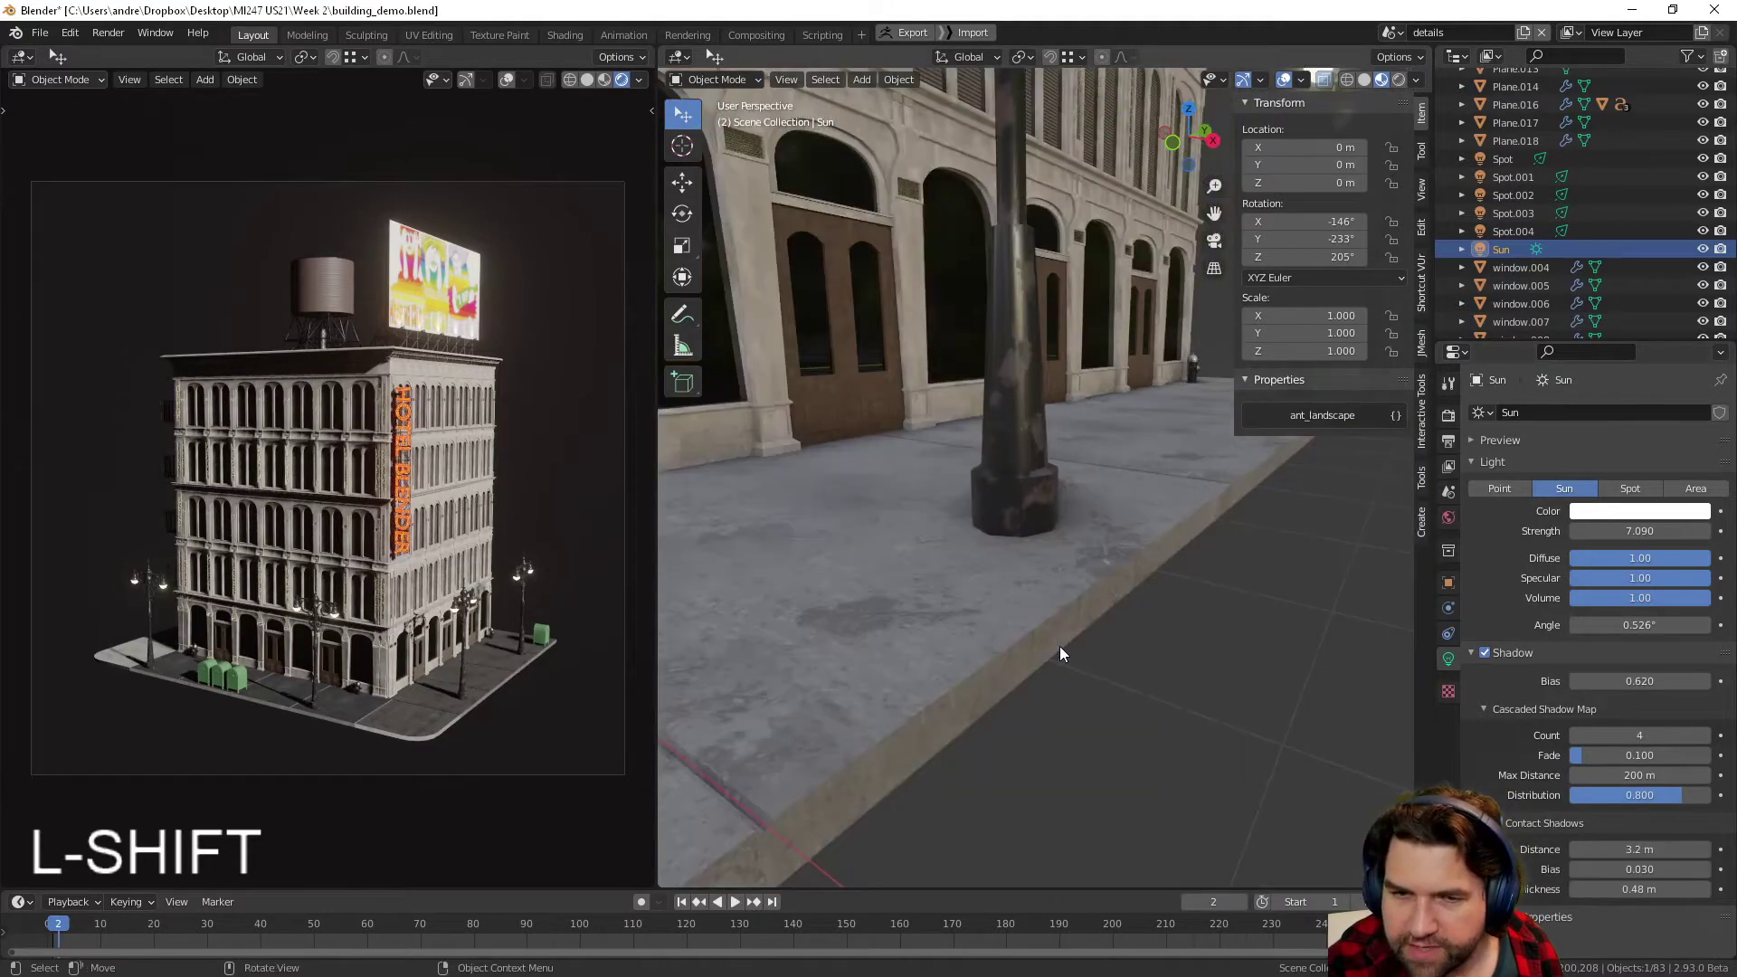
- Show the sidewalk beside the lamp post in rendered shading and compare its shadows with the Sun's Contact Shadows off and on
middle_drag(1060, 646, 1041, 644)
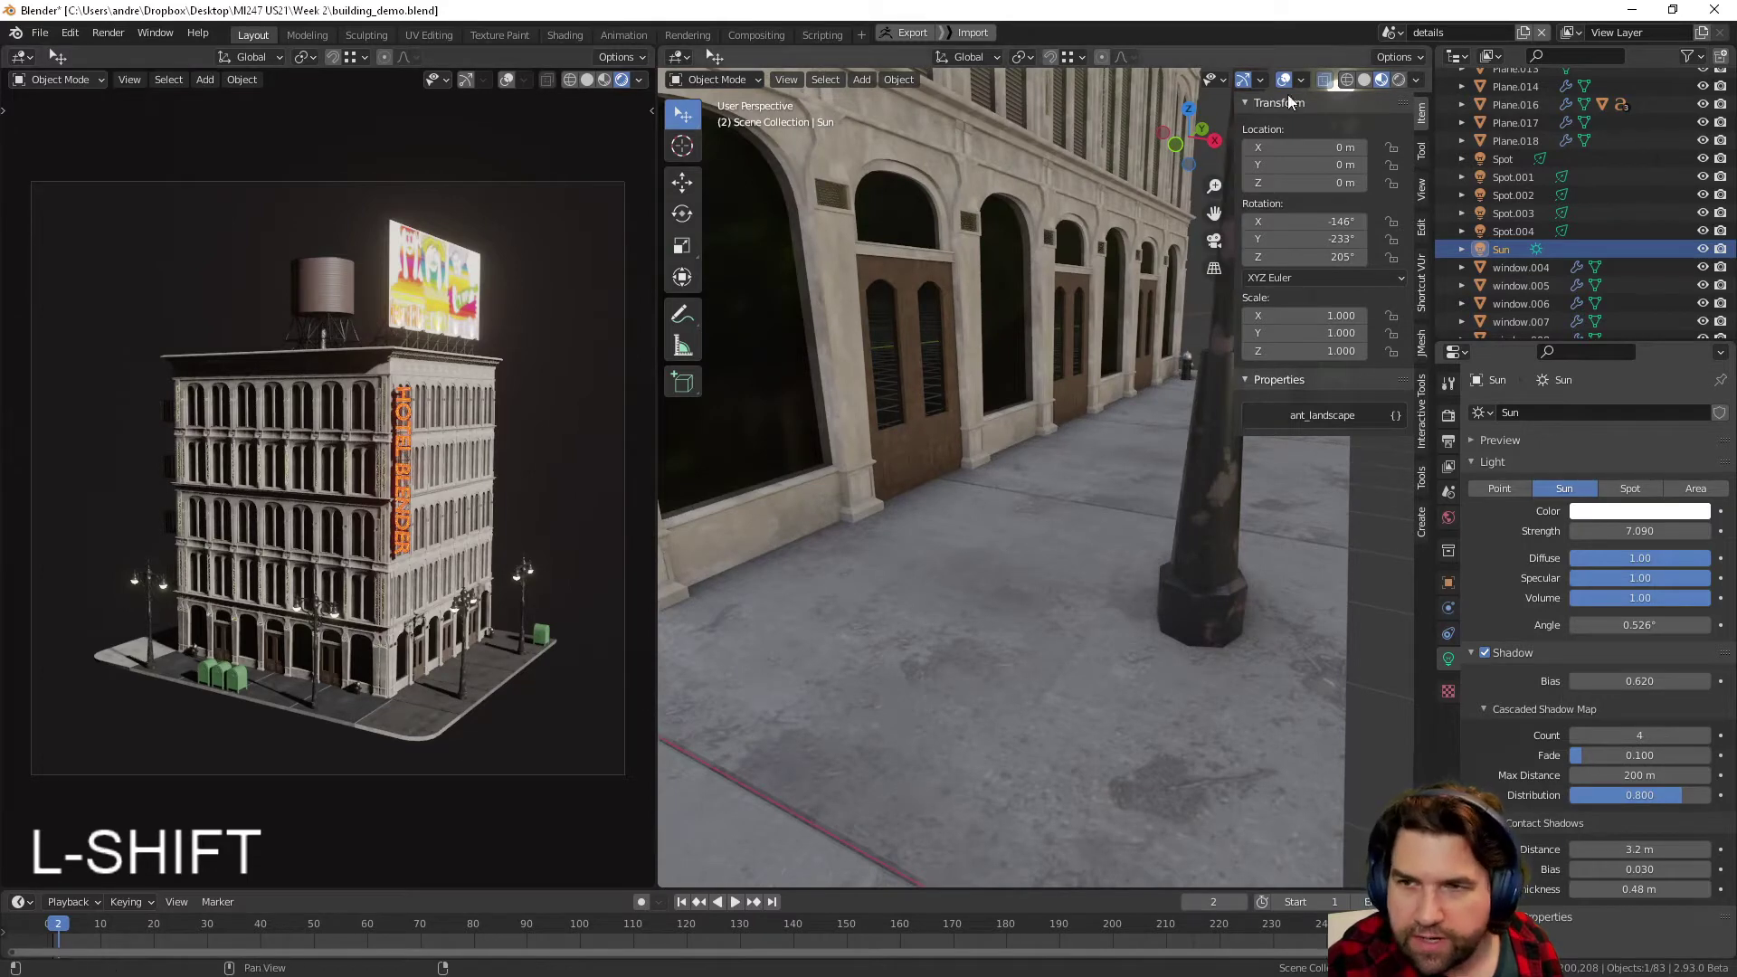
click(1512, 822)
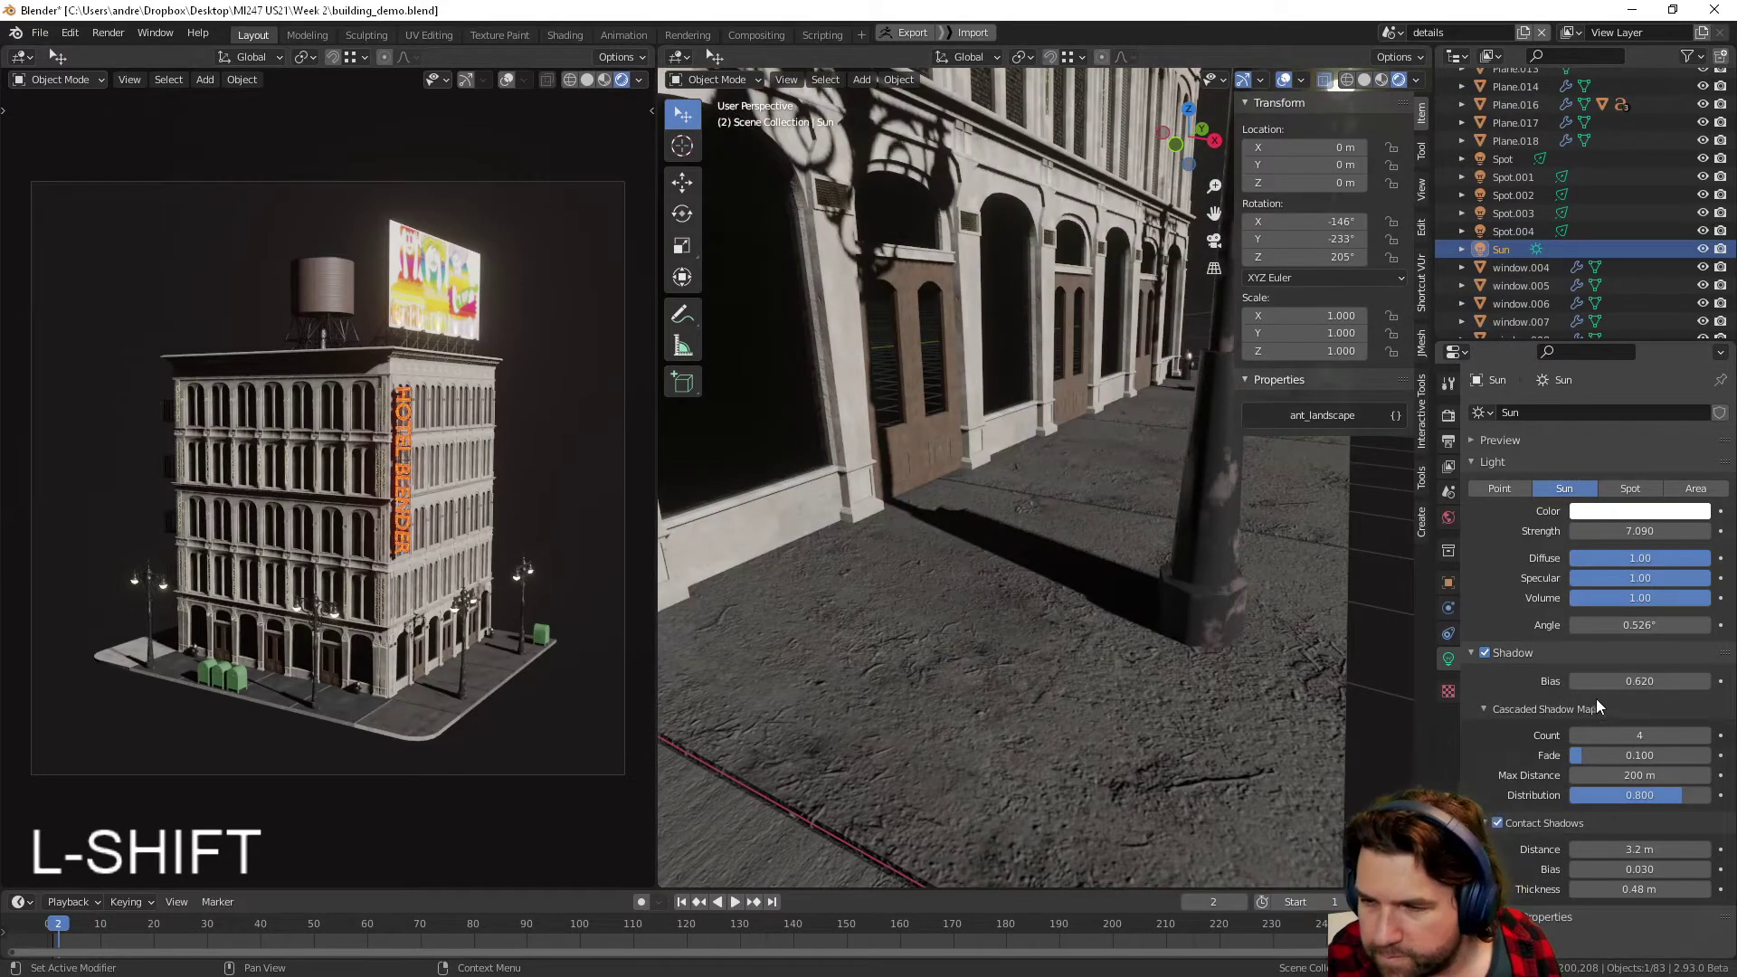
click(1499, 823)
click(1498, 823)
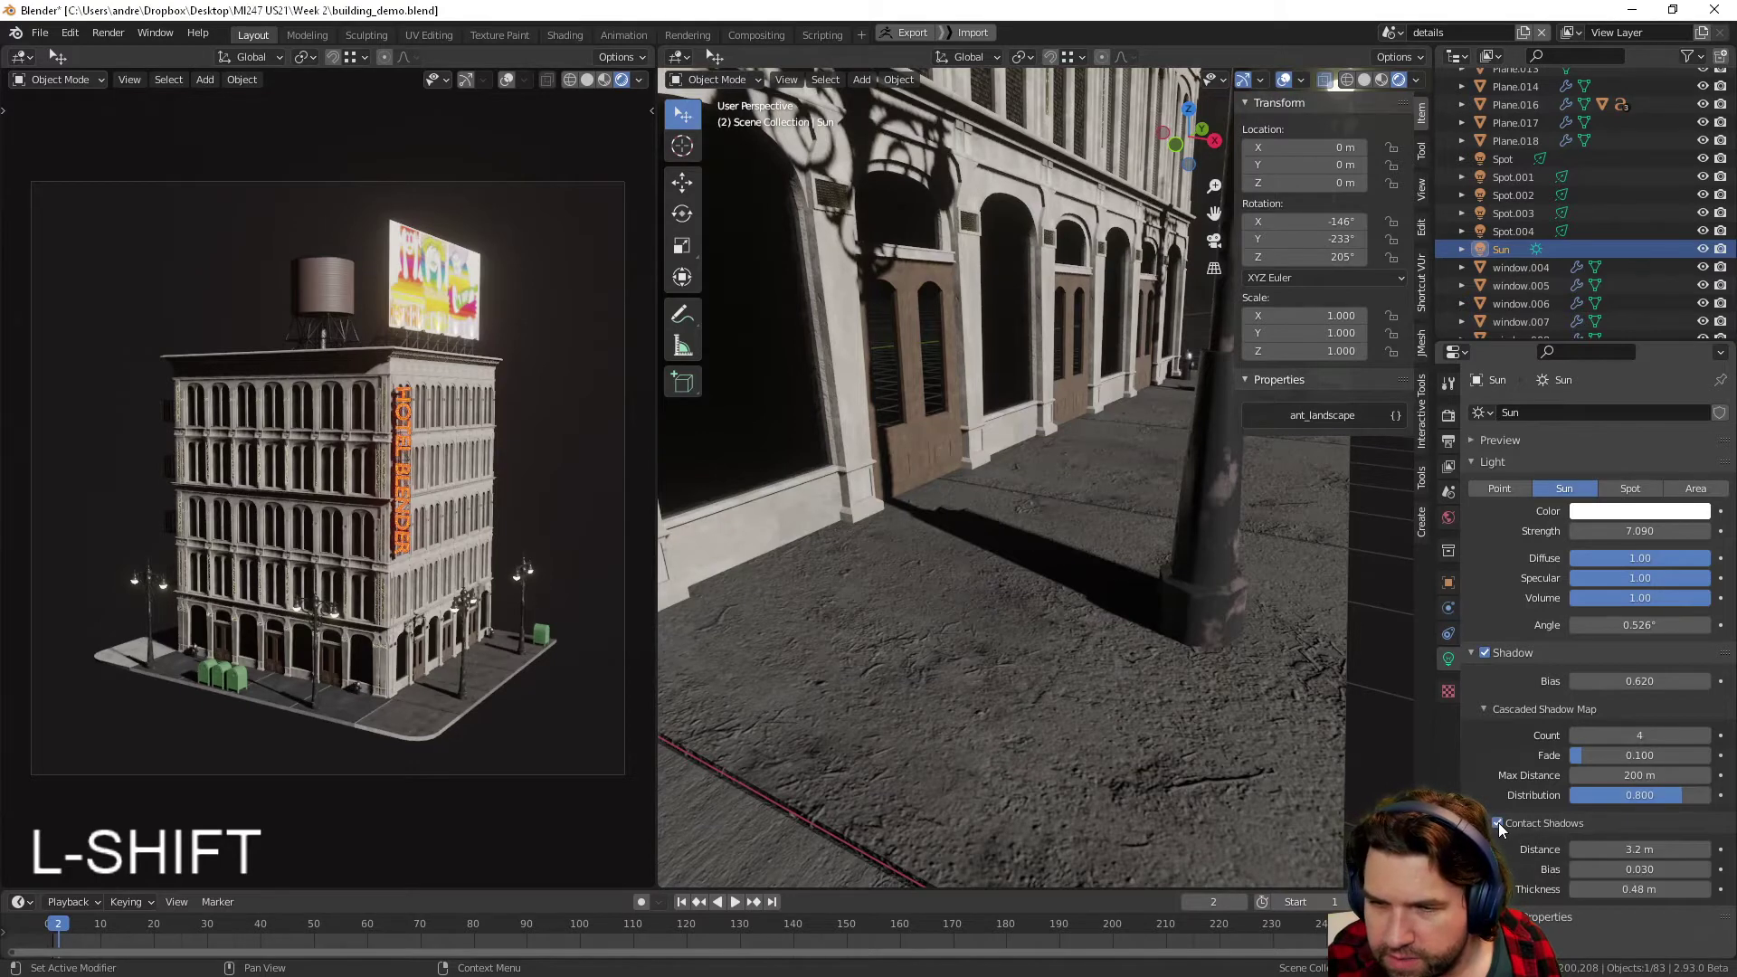
click(1498, 823)
click(1499, 823)
click(1499, 822)
click(1498, 822)
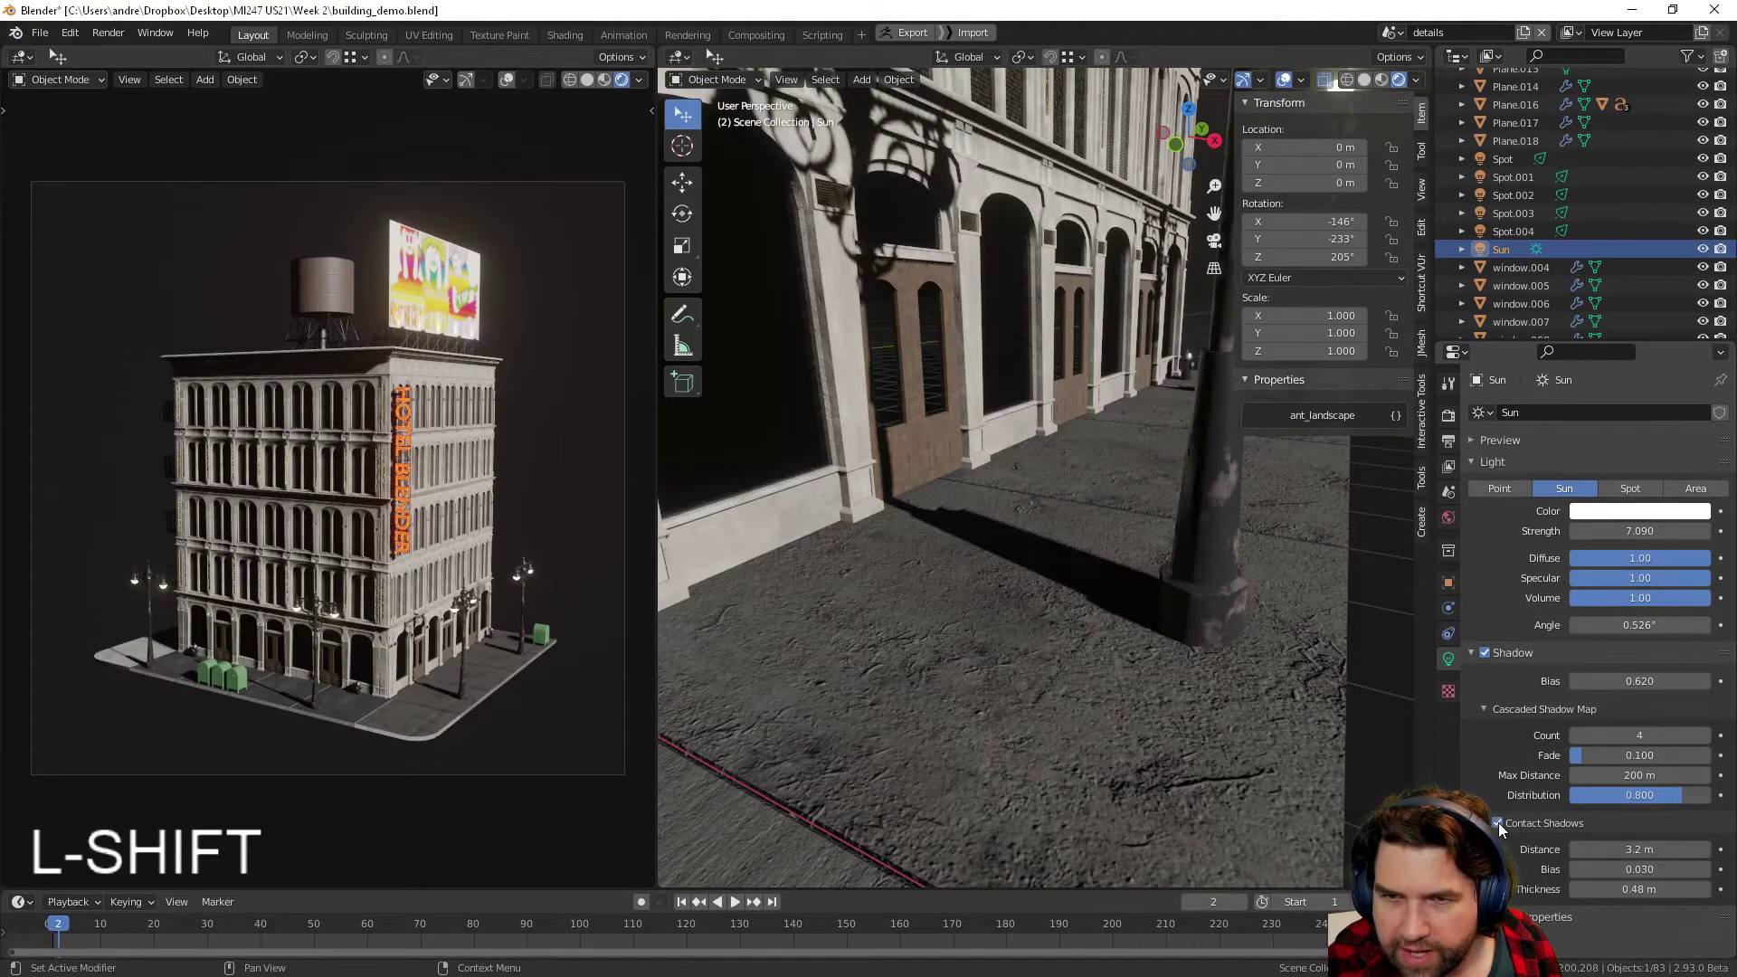
click(1498, 822)
click(1498, 823)
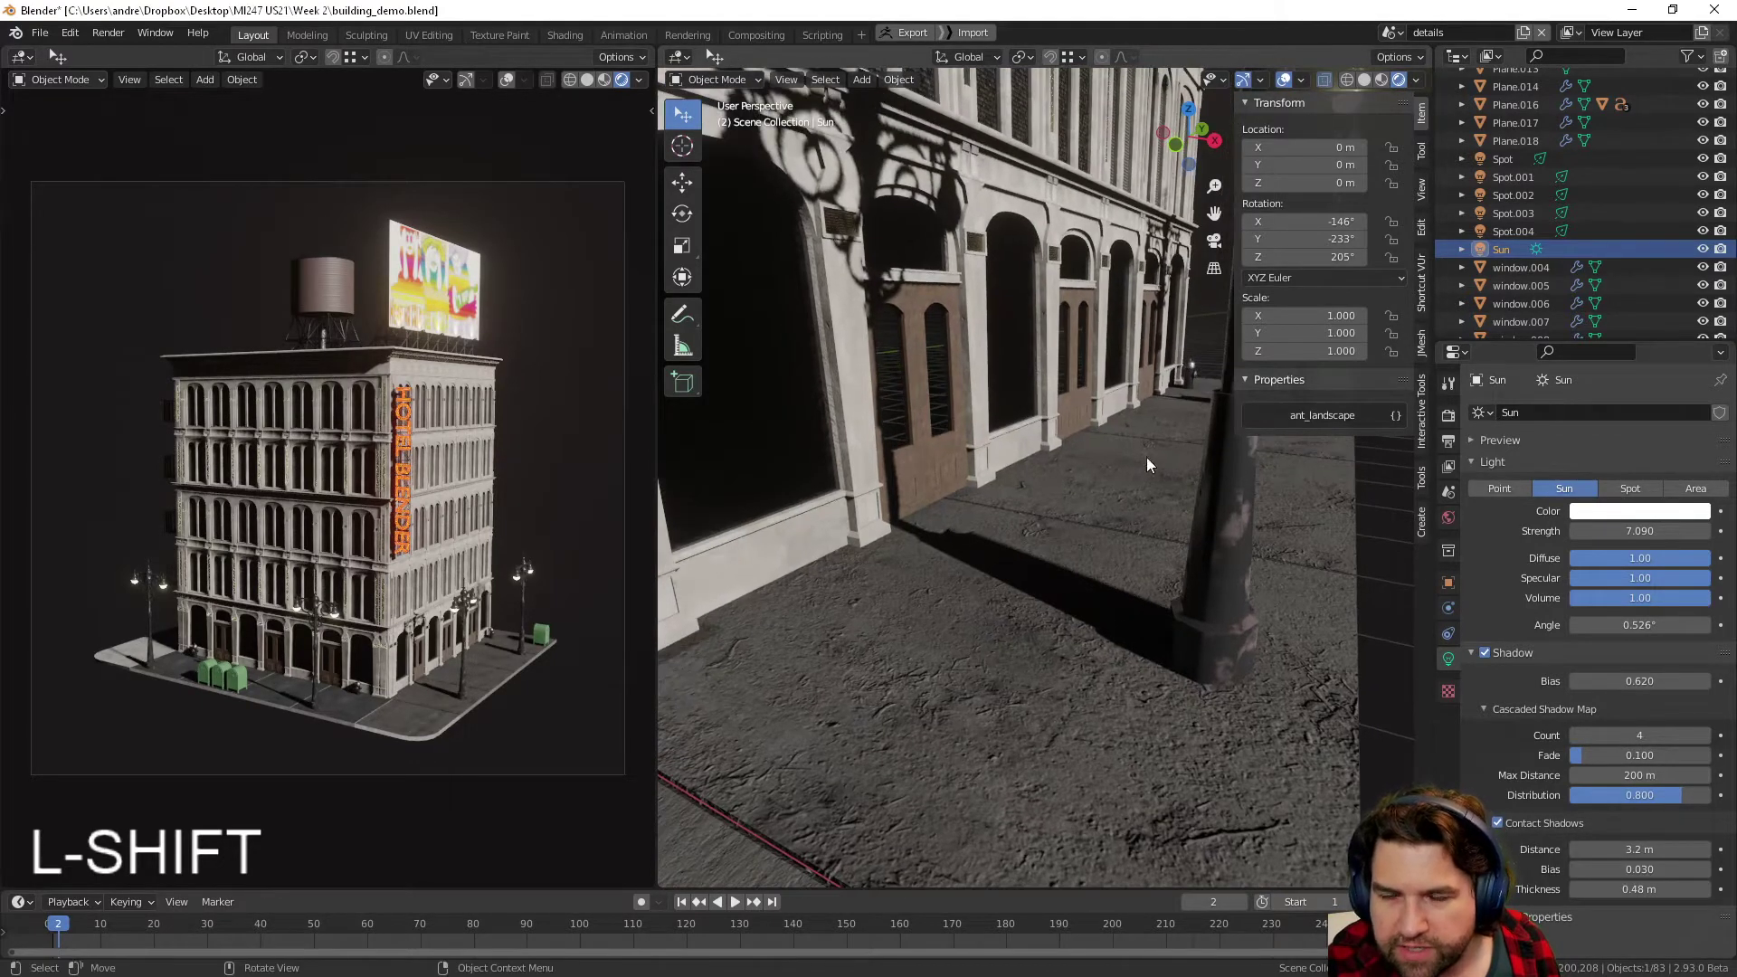
- Return the viewport to Material Preview shading and look over the whole building from the street corner
shift+middle_drag(1147, 458, 1245, 585)
click(1382, 80)
scroll(1120, 604, down, 5)
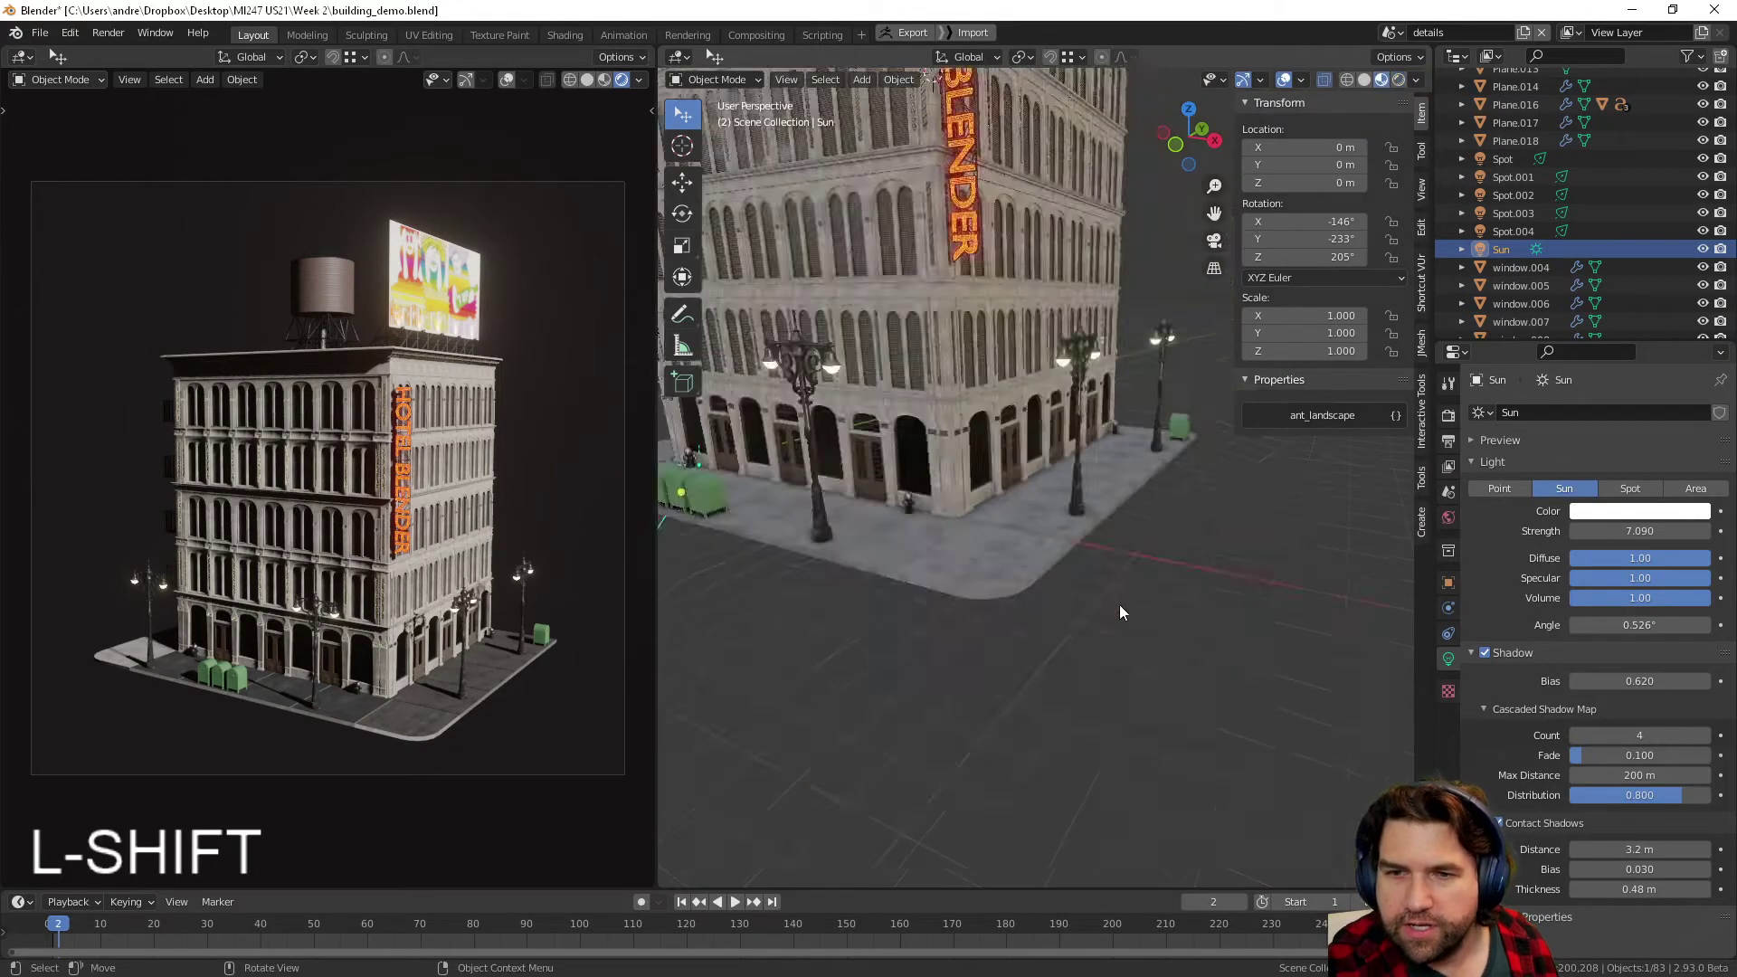
middle_drag(1121, 605, 1258, 801)
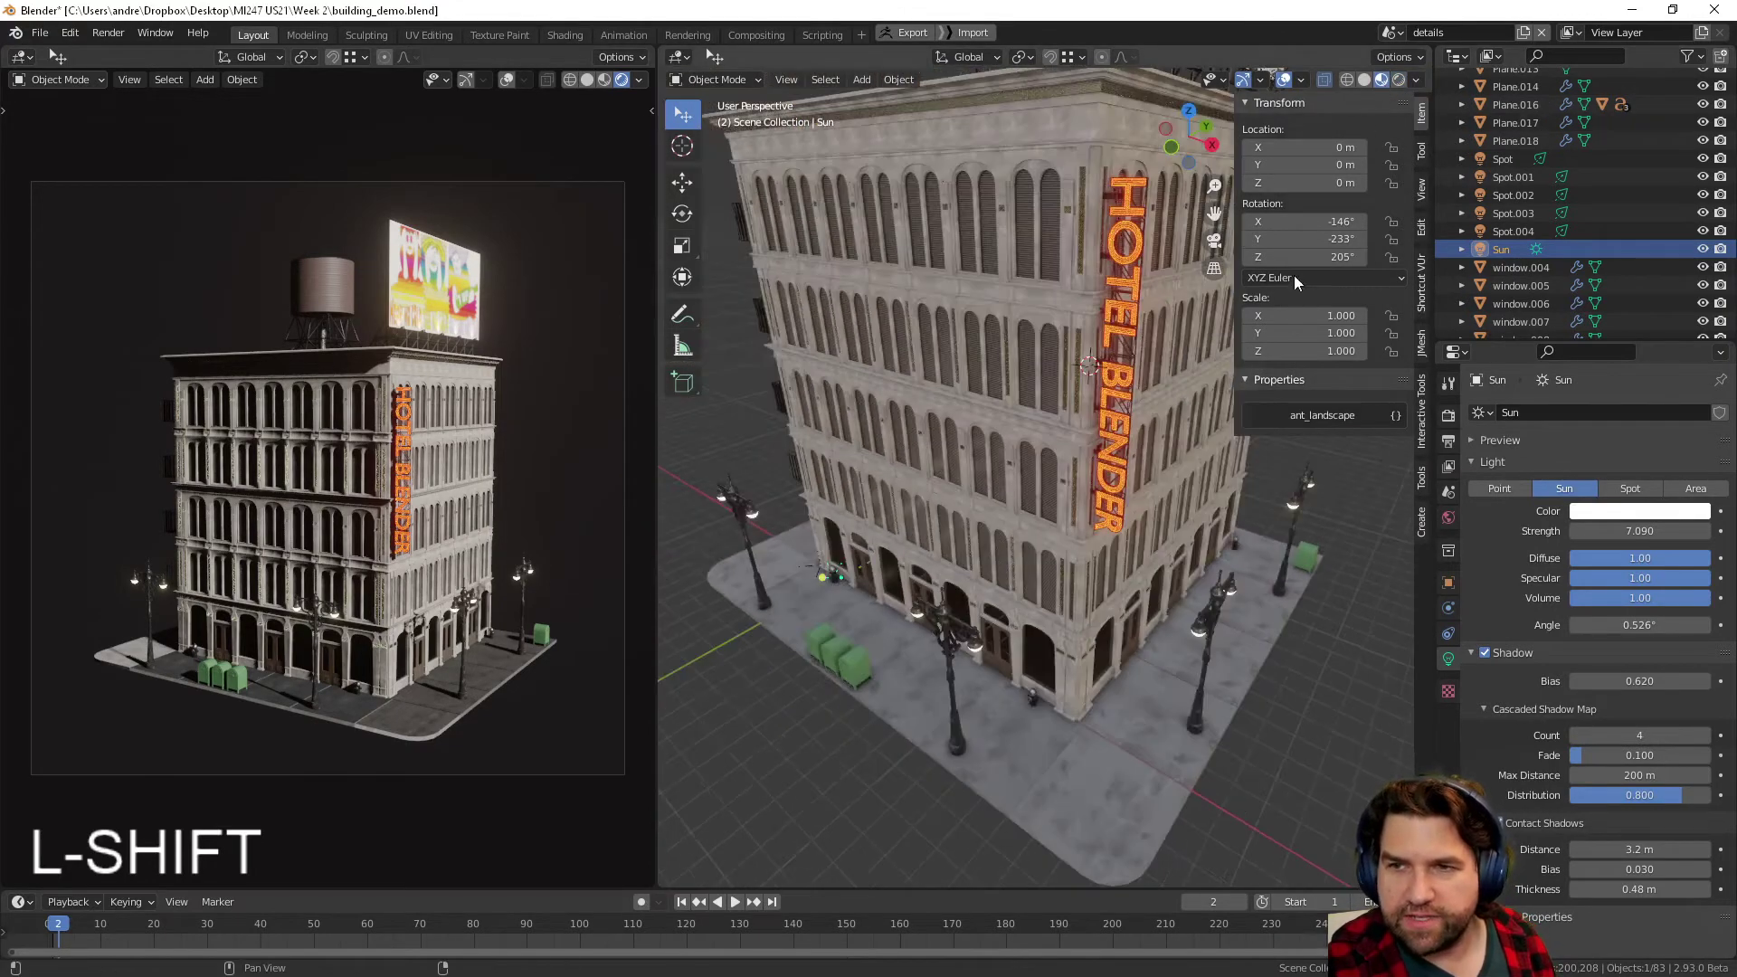
middle_drag(1055, 529, 1057, 606)
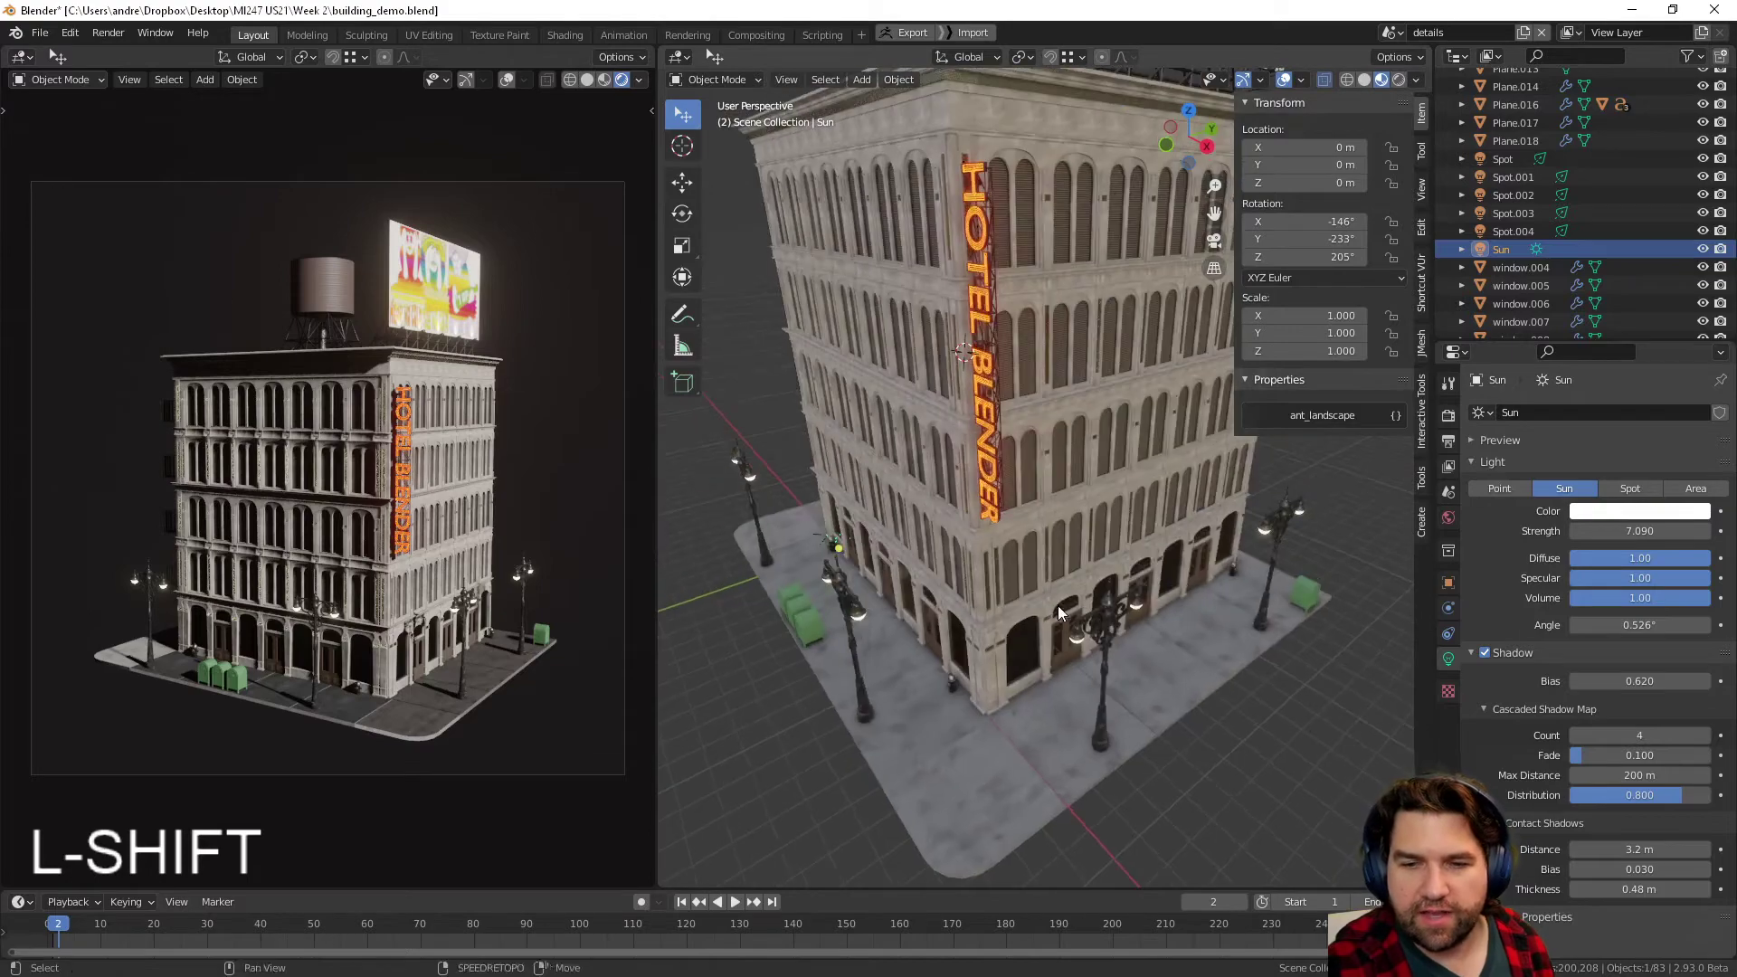
scroll(1155, 719, down, 3)
mouse_move(1173, 718)
middle_down()
mouse_move(1258, 669)
mouse_move(1238, 719)
mouse_move(1184, 726)
middle_up()
- Select the fire hydrant by the building and examine its worn metal material up close
scroll(1183, 726, up, 5)
middle_drag(882, 726, 1098, 519)
scroll(1278, 703, up, 3)
scroll(1278, 702, up, 3)
scroll(1084, 708, up, 2)
click(1098, 520)
scroll(1161, 465, up, 6)
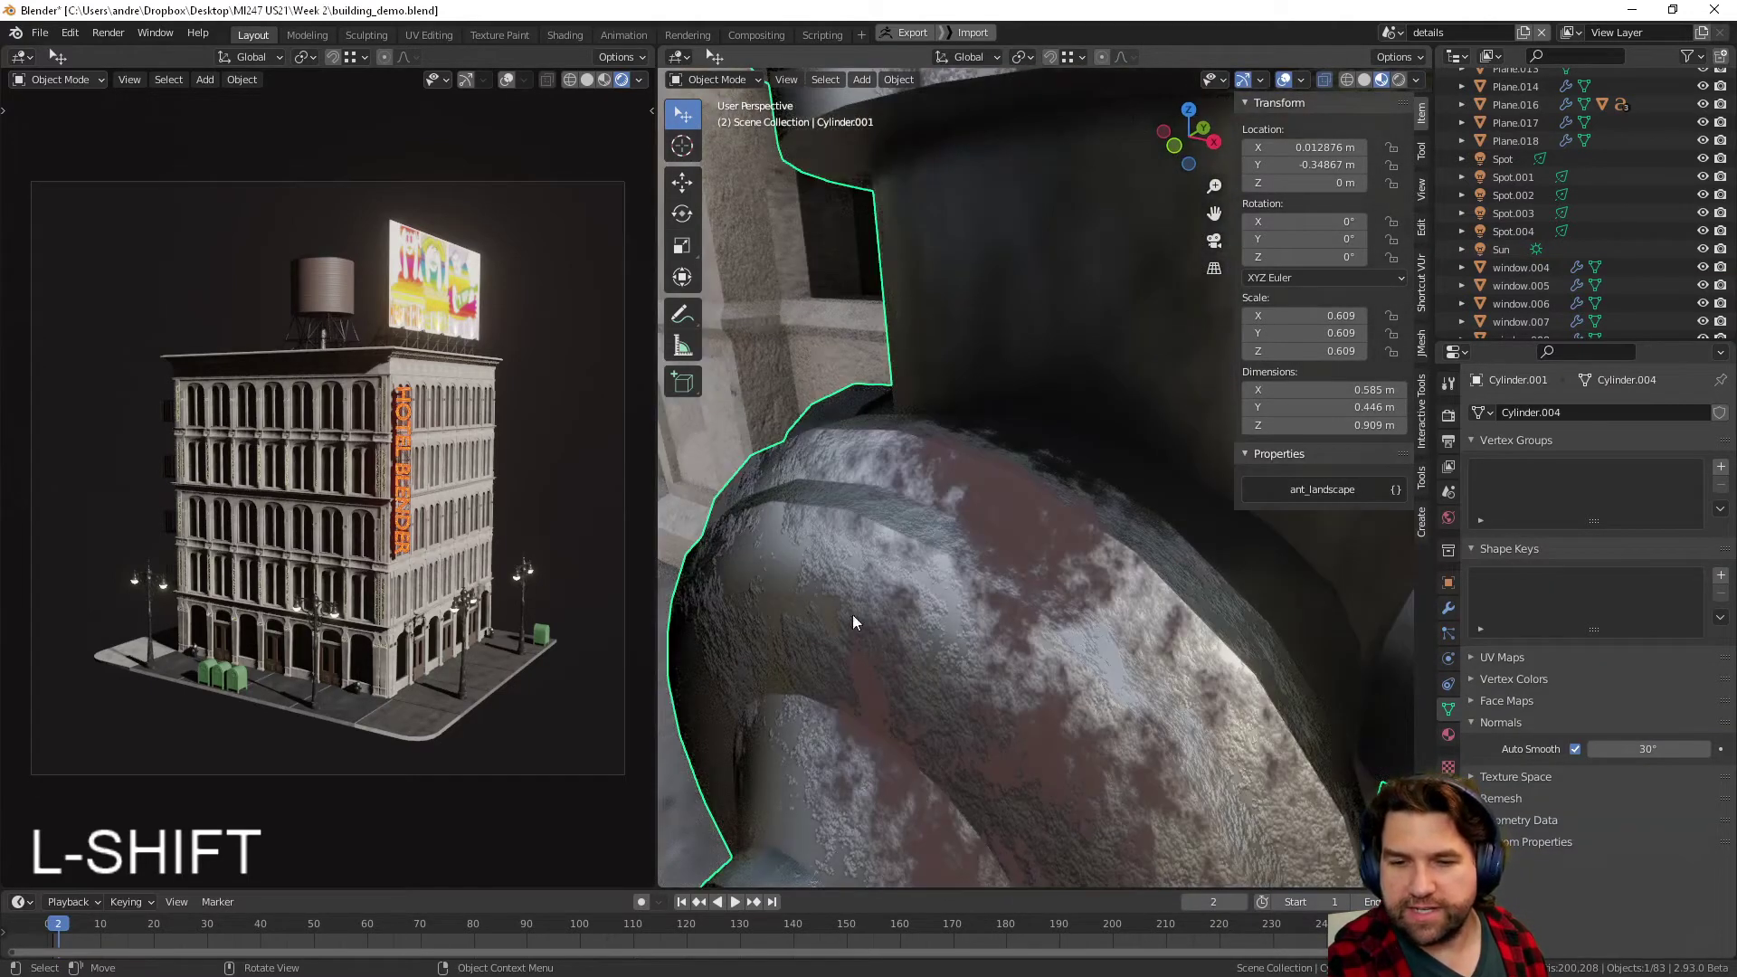
scroll(892, 704, down, 6)
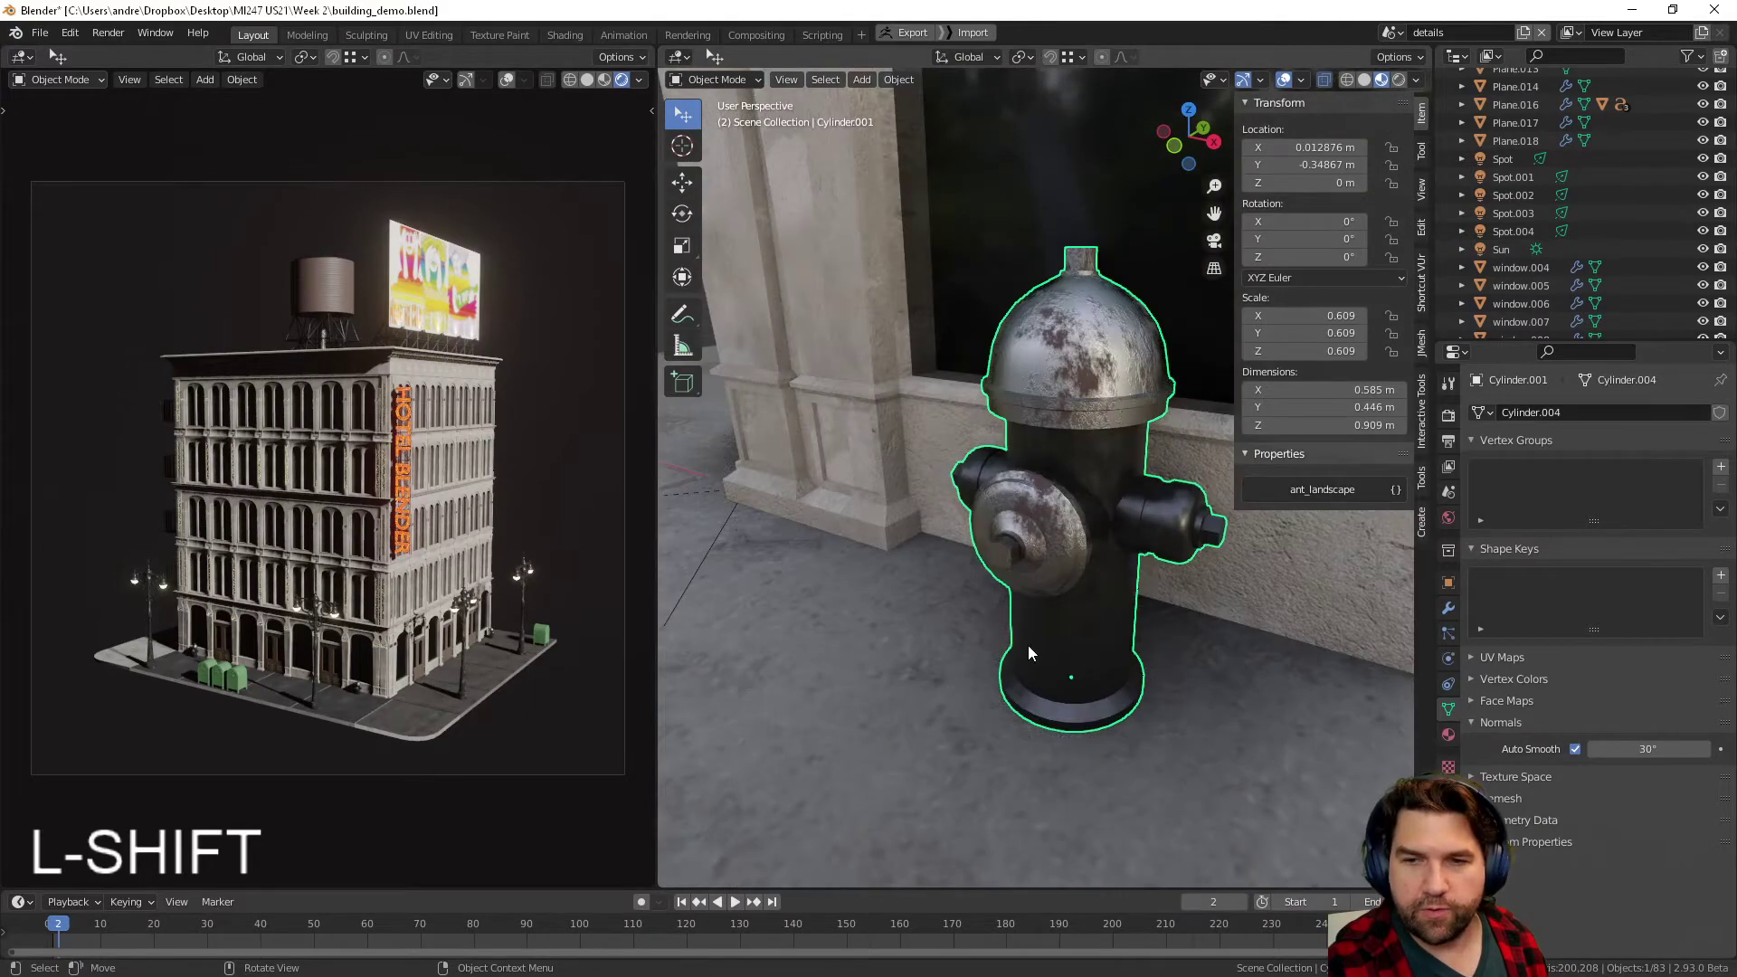
scroll(1028, 644, down, 5)
- Examine the facade's stonework, selecting the corner pillar and the ledge piece beneath it to inspect their textures
shift+middle_drag(1194, 597, 1091, 730)
shift+middle_drag(1091, 516, 985, 521)
scroll(1031, 584, up, 4)
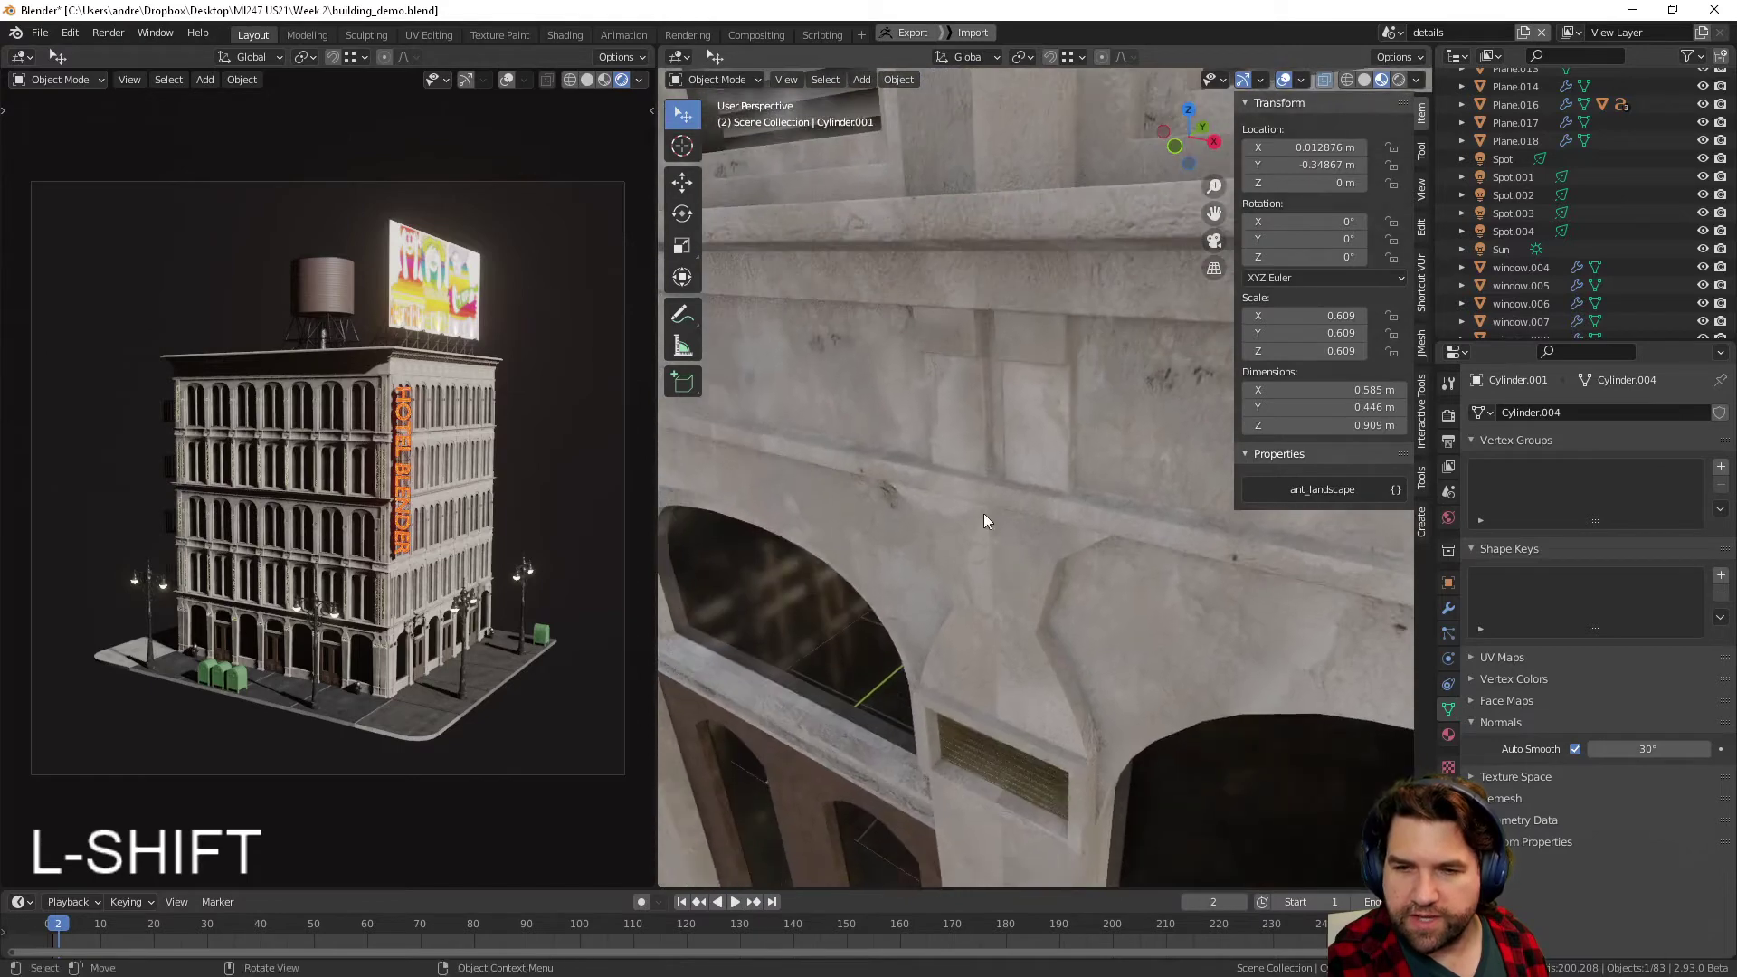
shift+middle_drag(985, 669, 1105, 452)
middle_drag(914, 570, 848, 650)
shift+middle_drag(931, 569, 918, 718)
shift+middle_drag(1042, 656, 1013, 659)
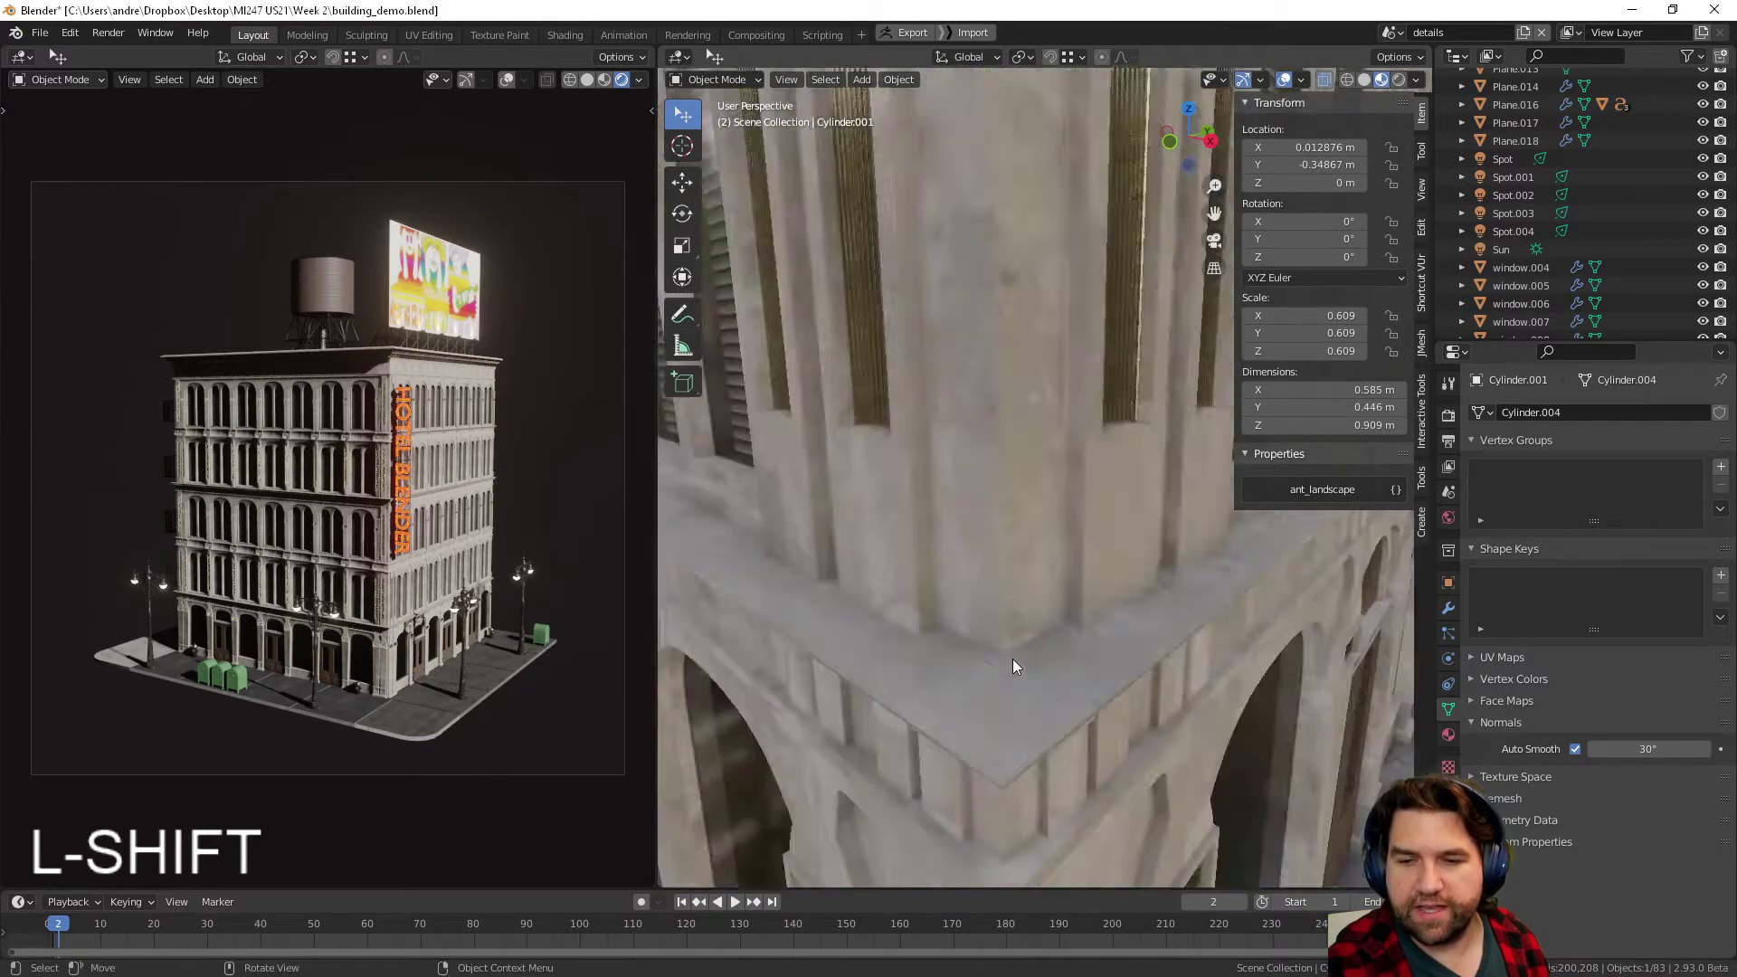
scroll(1013, 658, up, 1)
scroll(1012, 658, down, 1)
click(982, 594)
scroll(988, 600, up, 1)
key(alt+h)
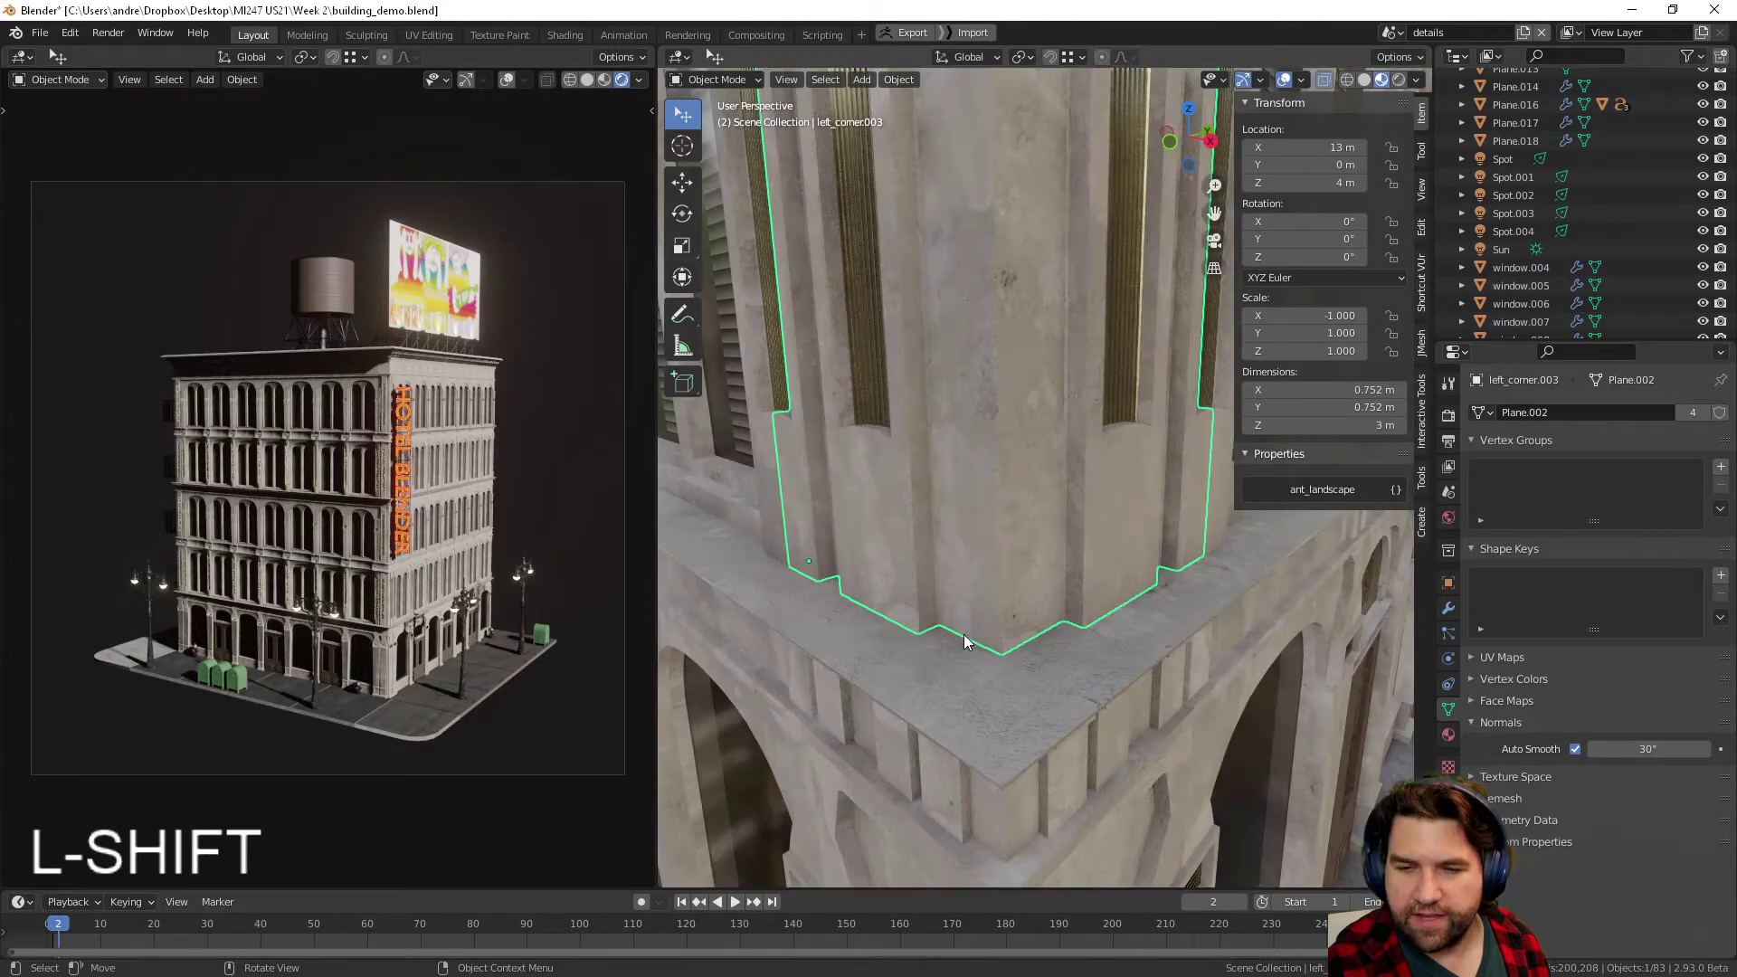
click(1008, 752)
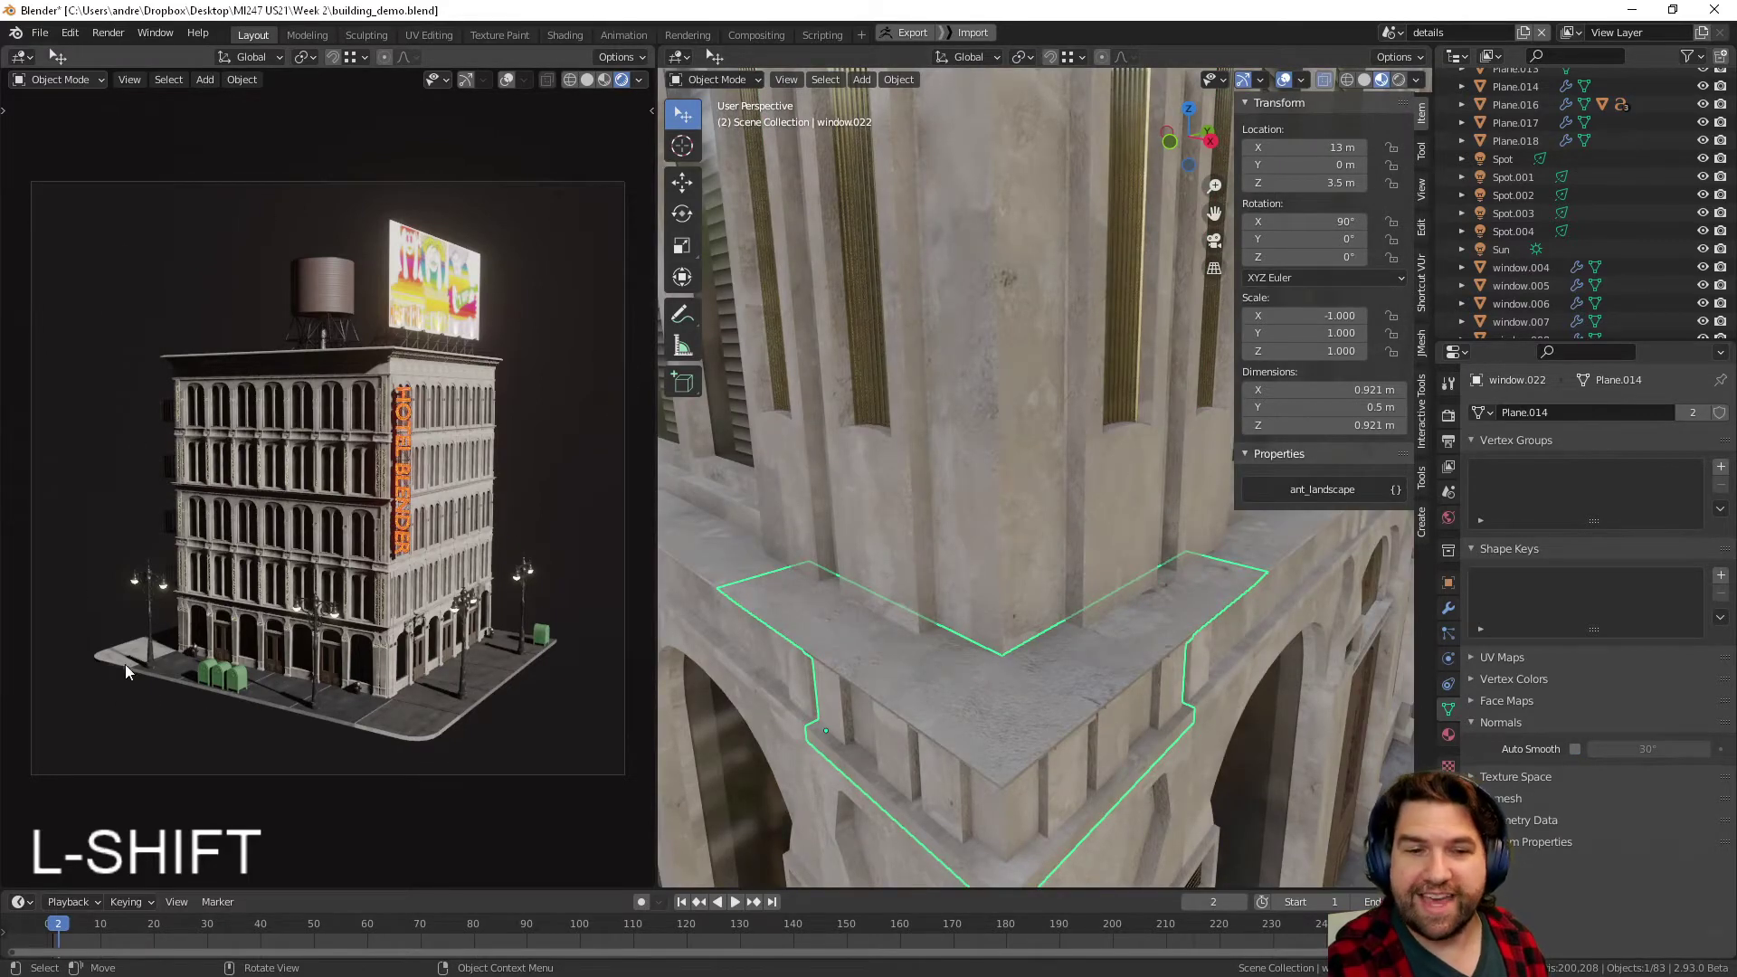
- Inspect the building's ground-floor corner, with its window reflections and sidewalk, at street level
scroll(1050, 411, down, 13)
scroll(1068, 494, up, 6)
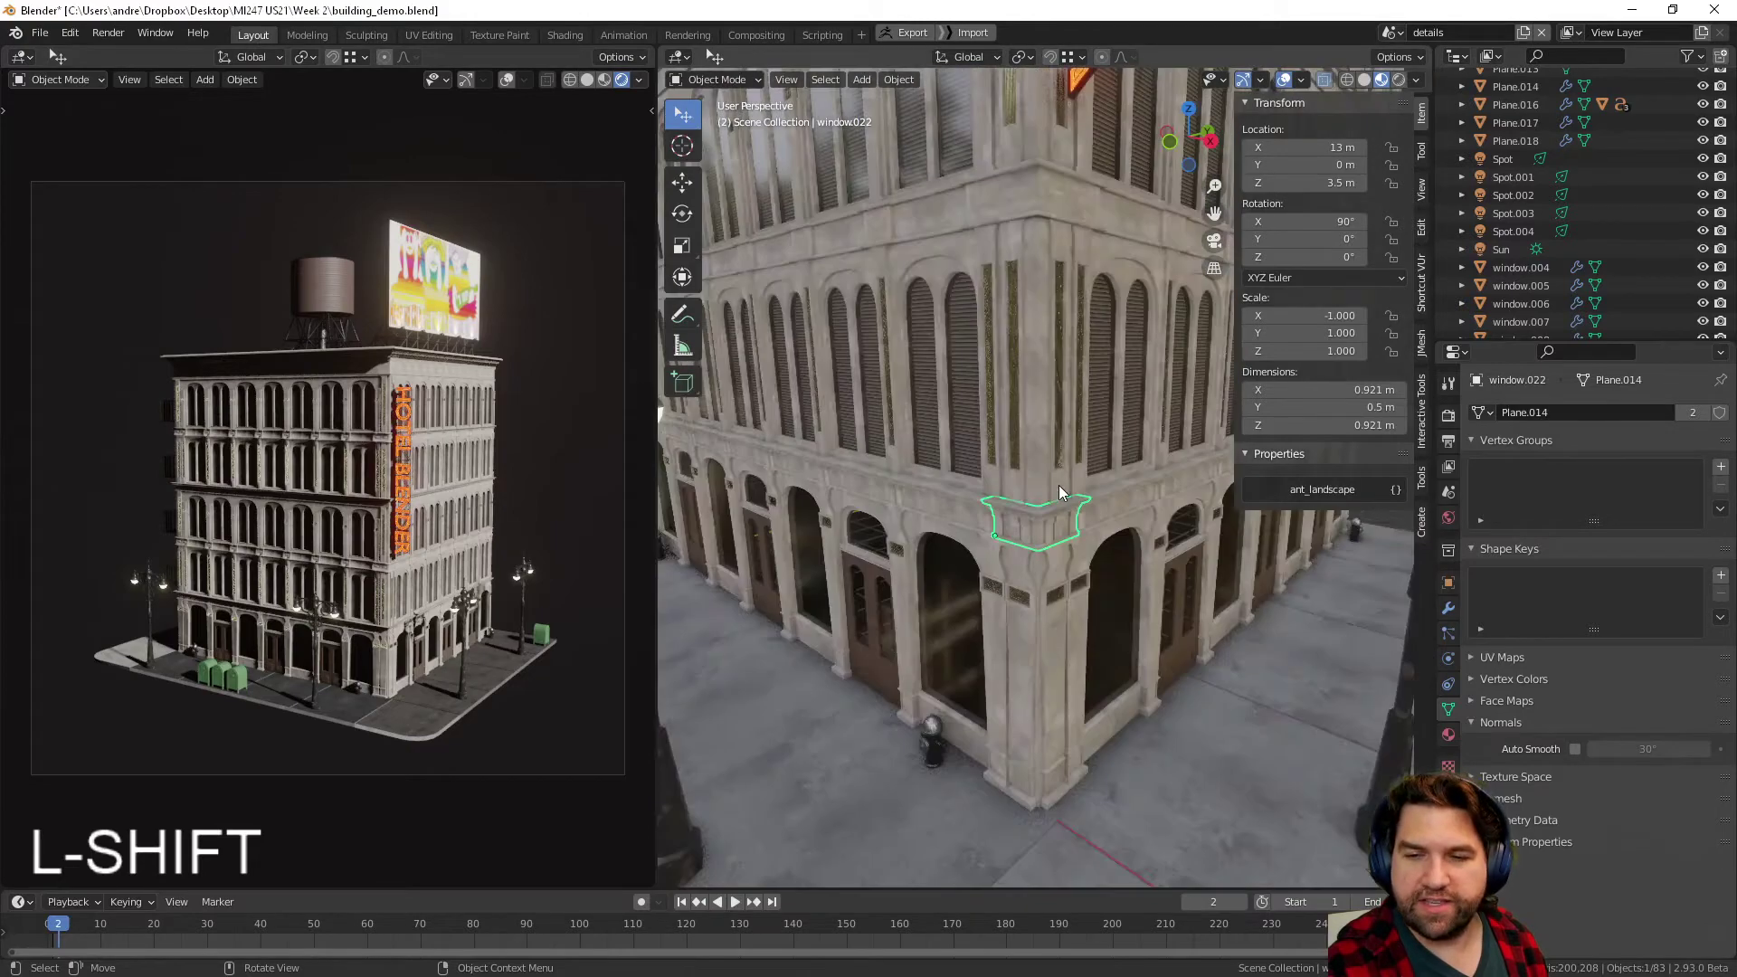
scroll(1059, 492, up, 2)
middle_drag(1051, 584, 1055, 543)
shift+middle_drag(1055, 583, 1059, 543)
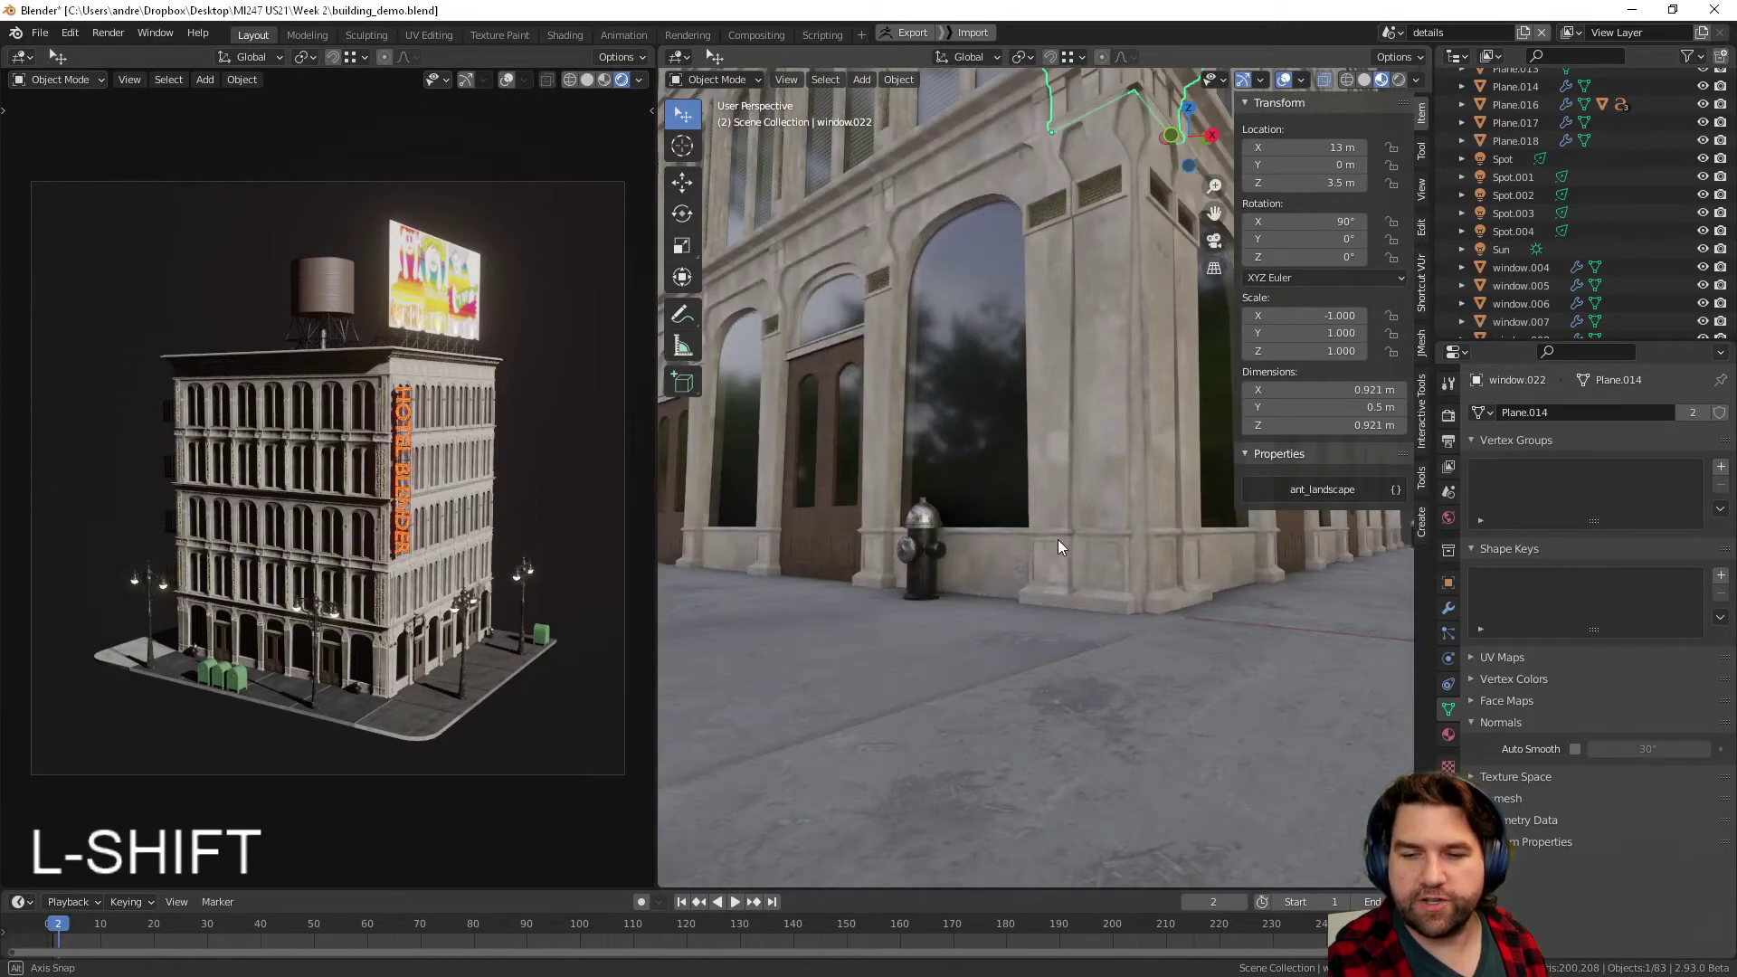
scroll(995, 552, up, 5)
scroll(932, 660, down, 5)
middle_drag(953, 658, 1062, 616)
- Examine the HOTEL BLENDER neon sign and the rooftop billboard up close, then view the whole building
scroll(1079, 602, up, 5)
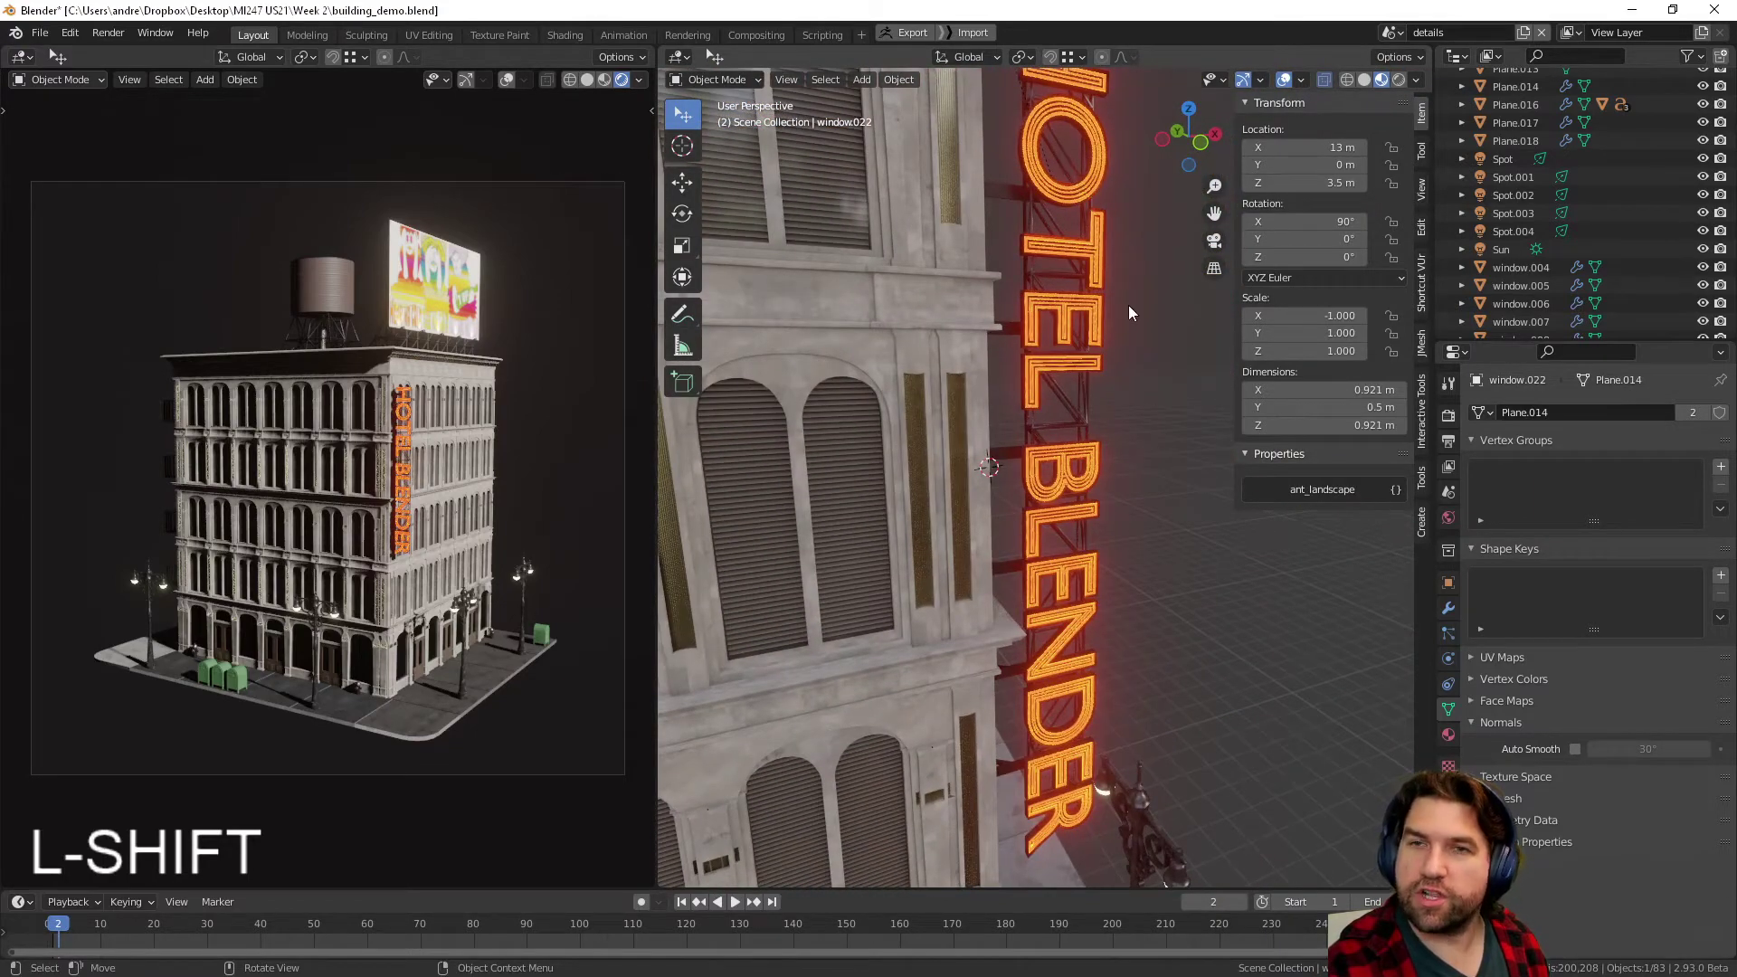
scroll(1083, 452, down, 5)
shift+middle_drag(1084, 452, 1100, 583)
scroll(876, 604, down, 4)
scroll(947, 639, up, 4)
scroll(1043, 585, up, 2)
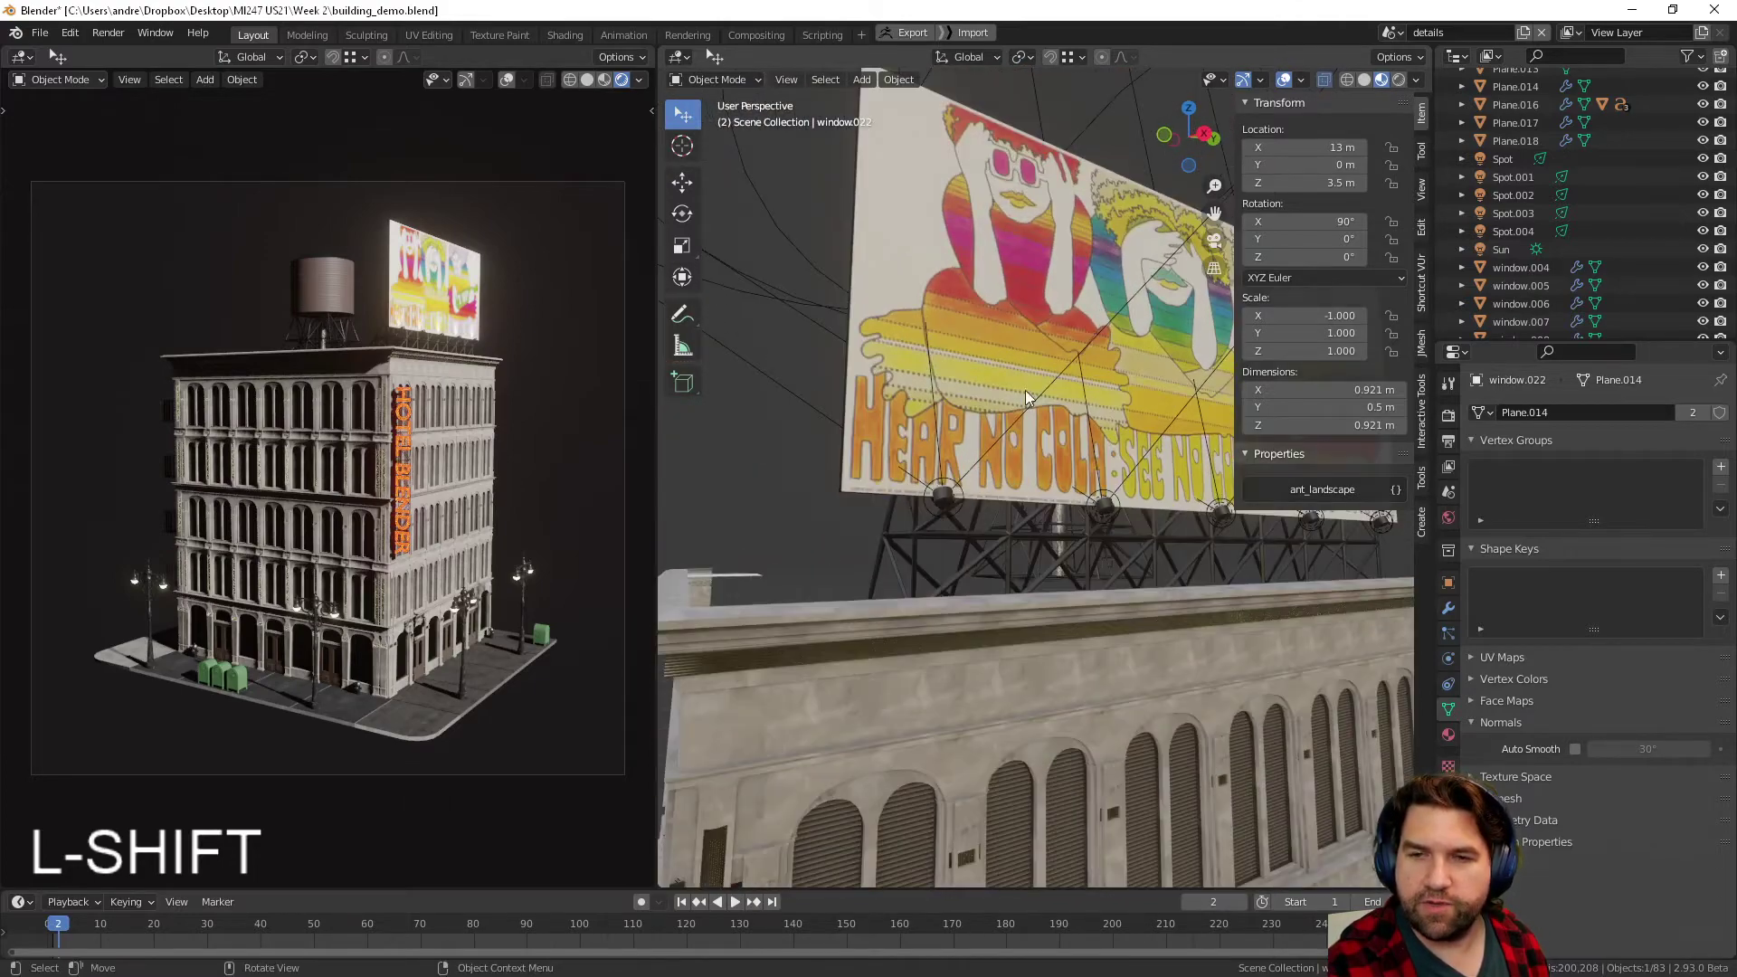
middle_drag(1025, 395, 1040, 769)
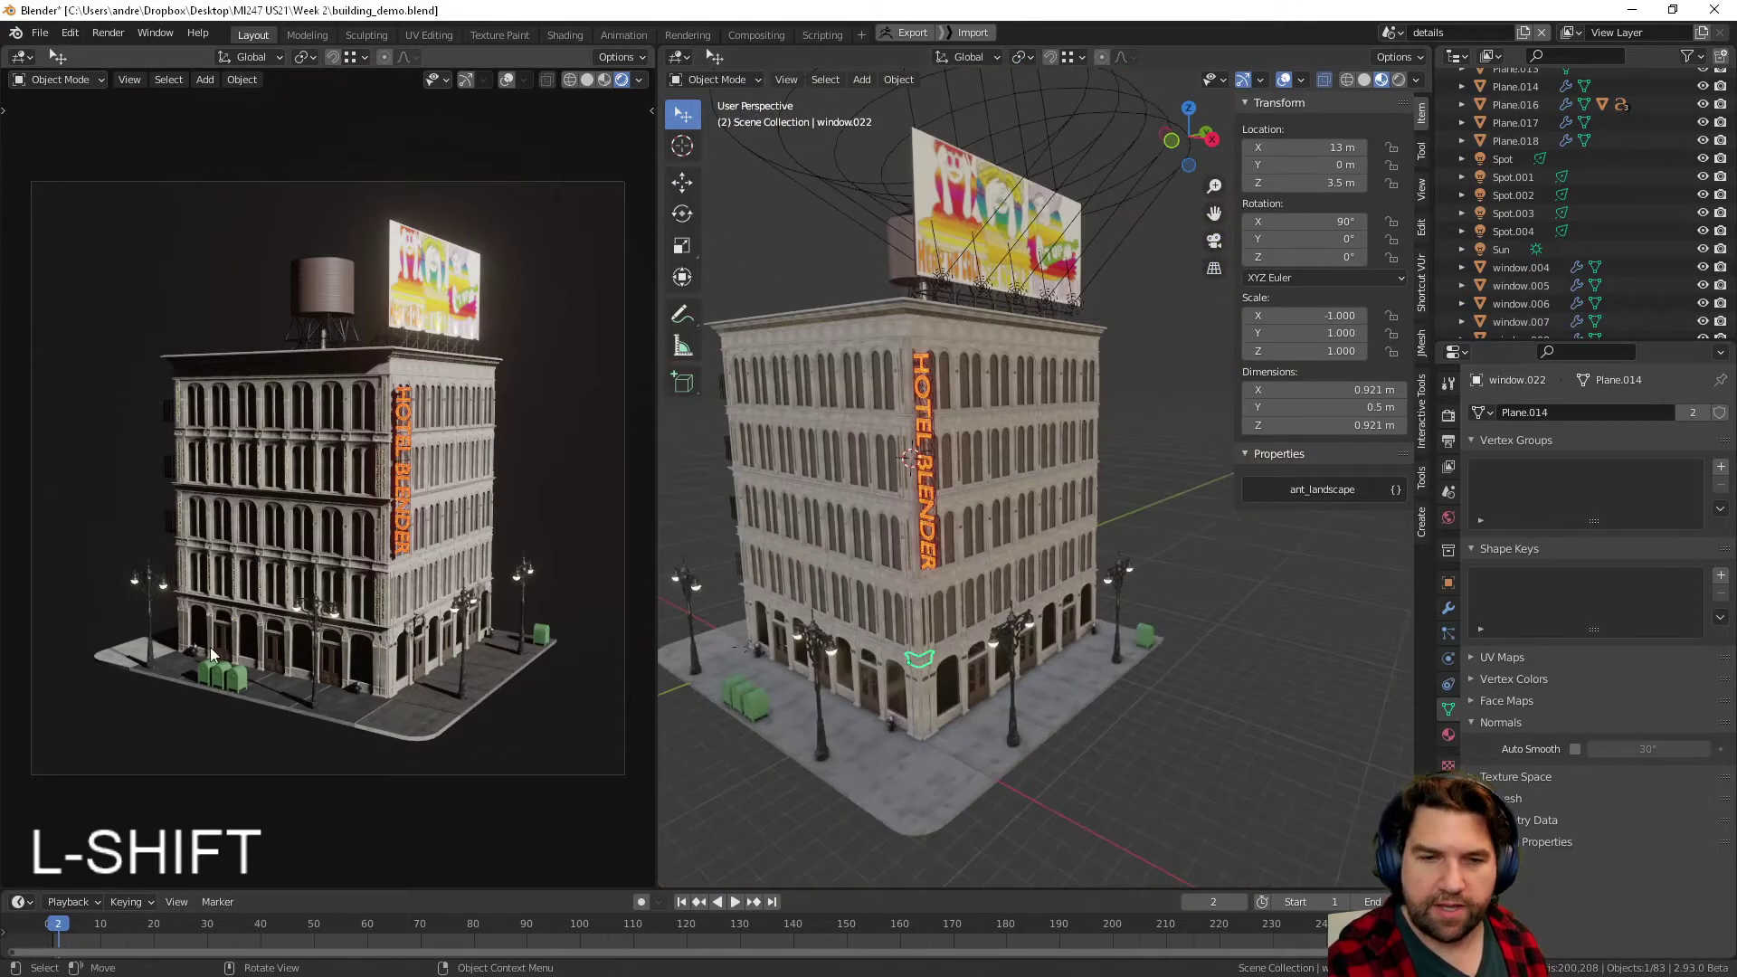
- Render the current frame, fit the whole image in the render window and move that window out of the way
key(F12)
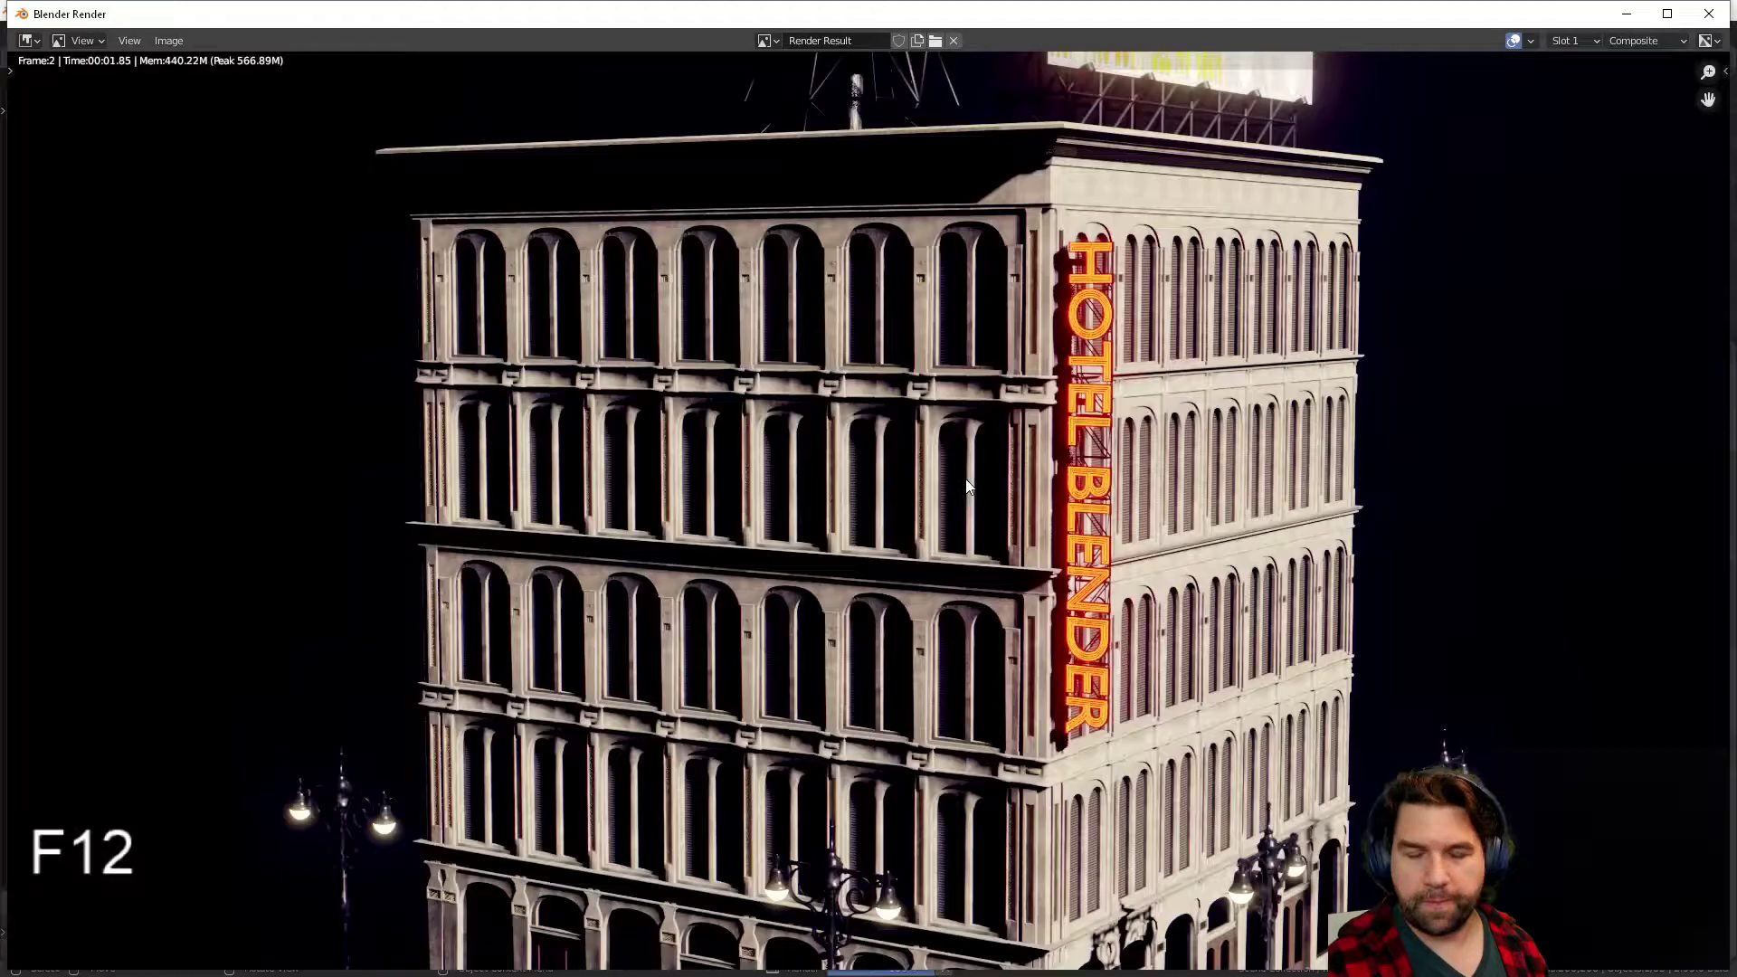
key(Home)
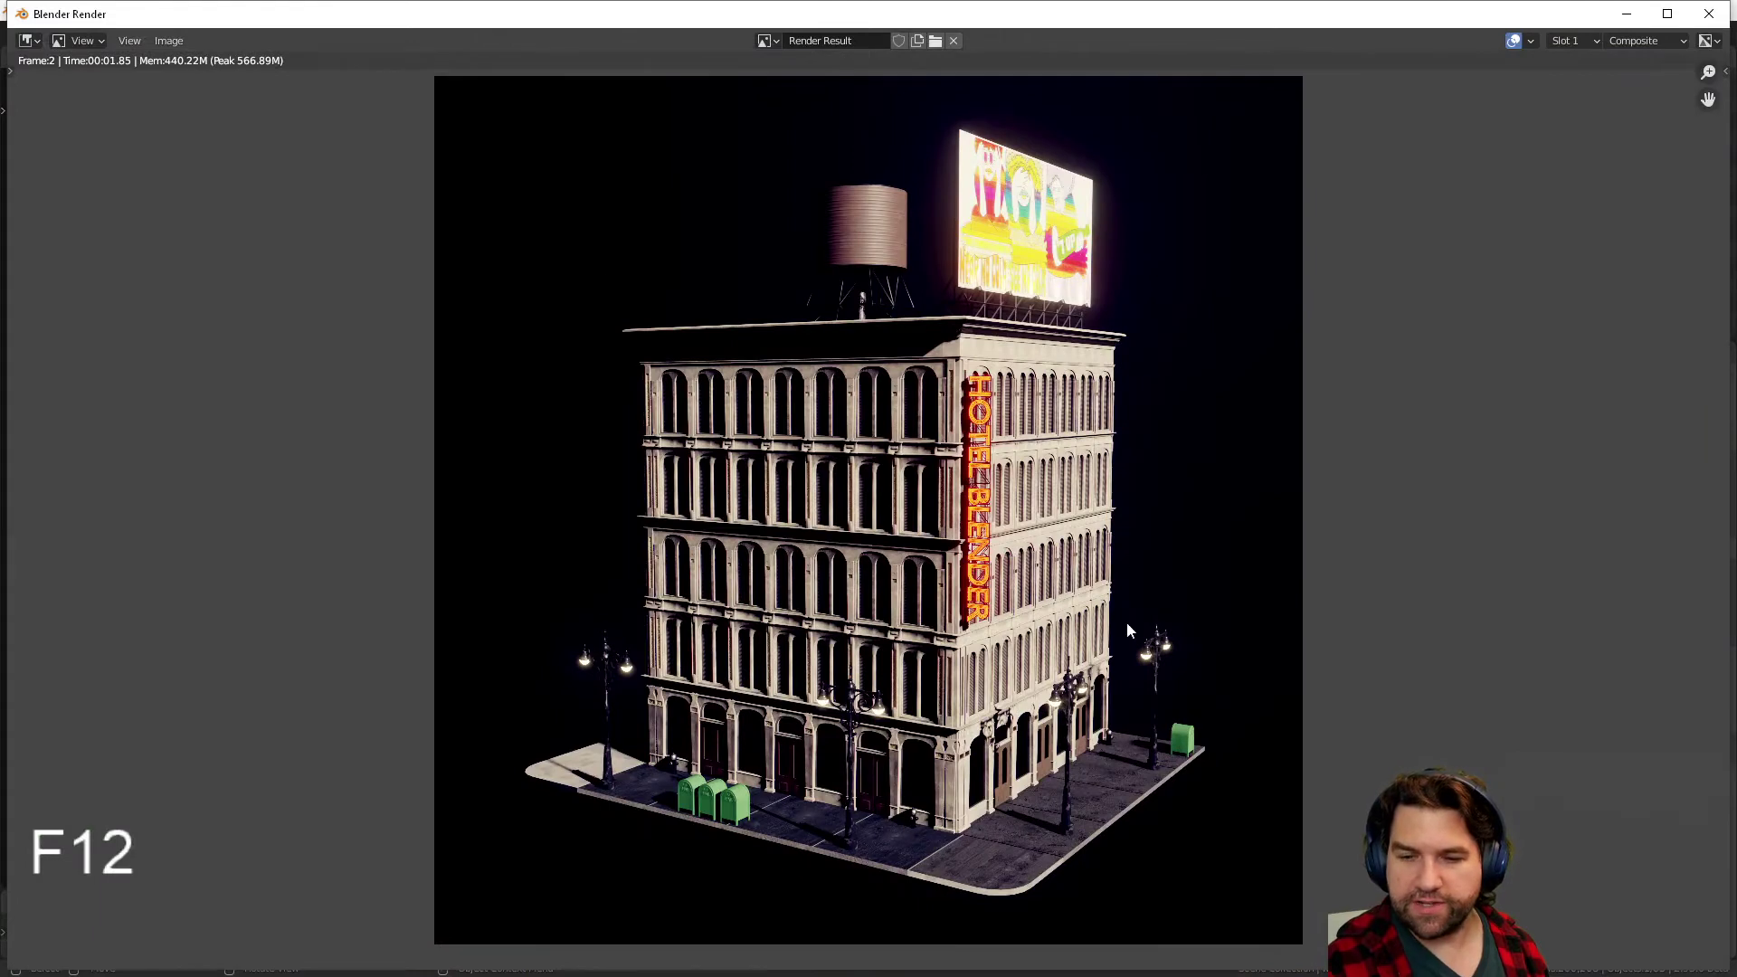
drag(1161, 16, 0, 73)
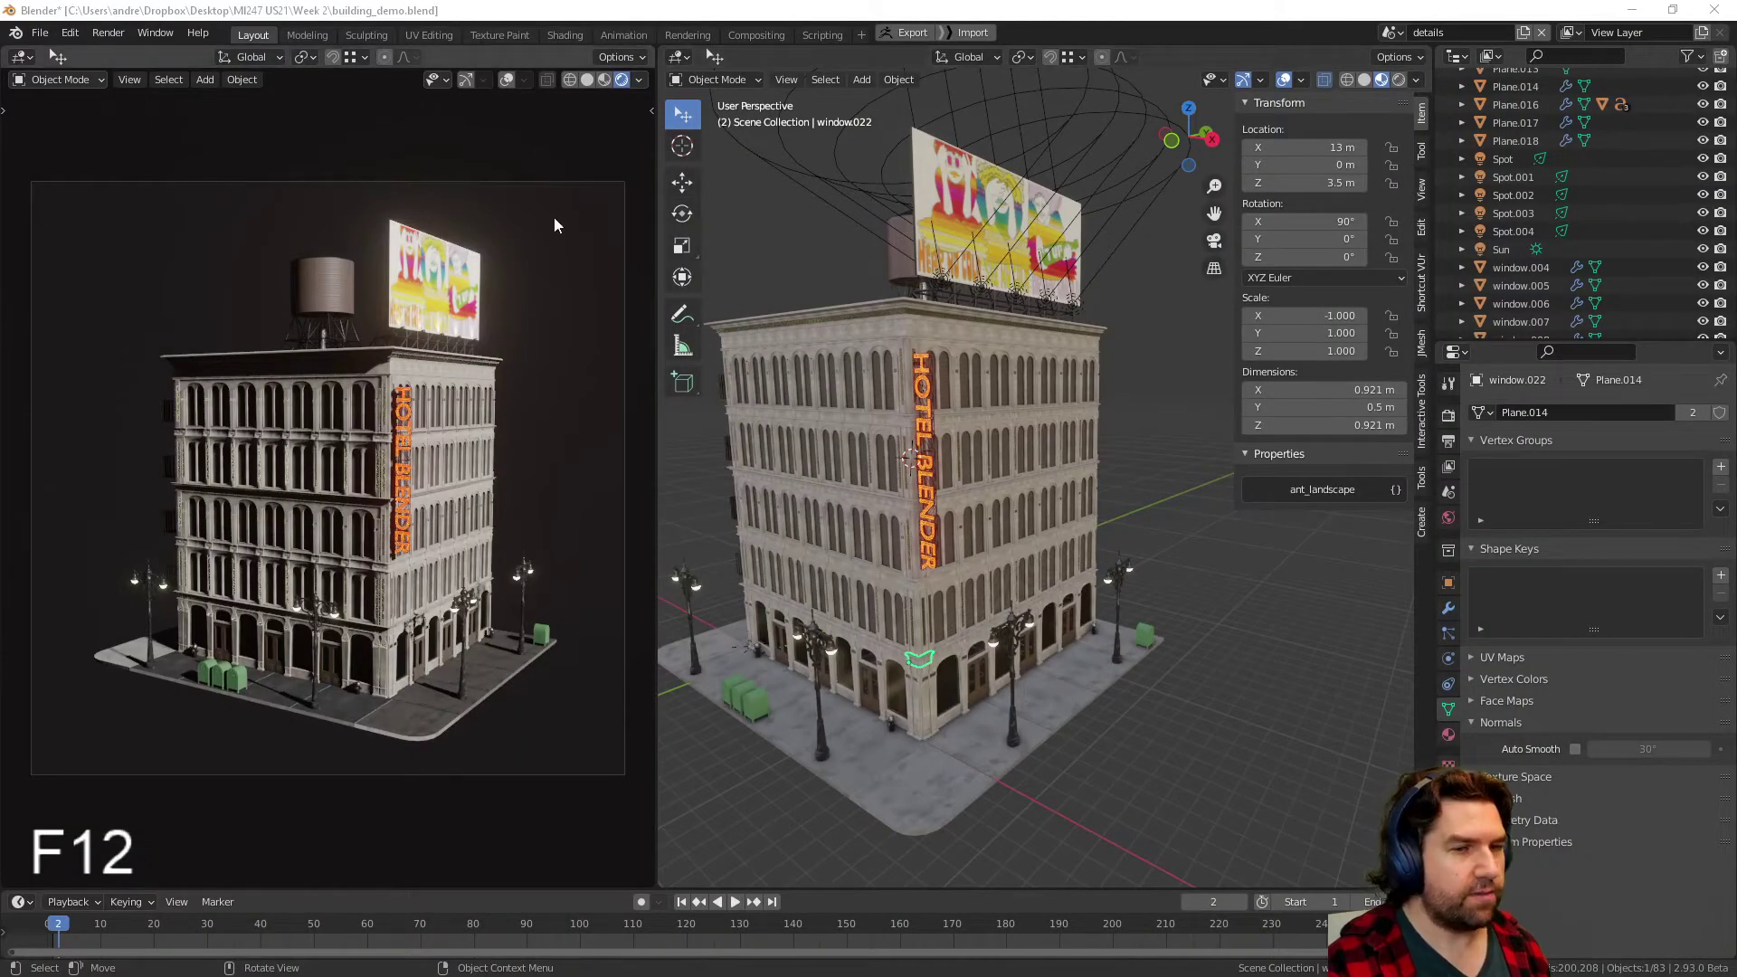
- Open the Compositing workspace and delete the RGB Curves node and the spare node beside it
click(763, 40)
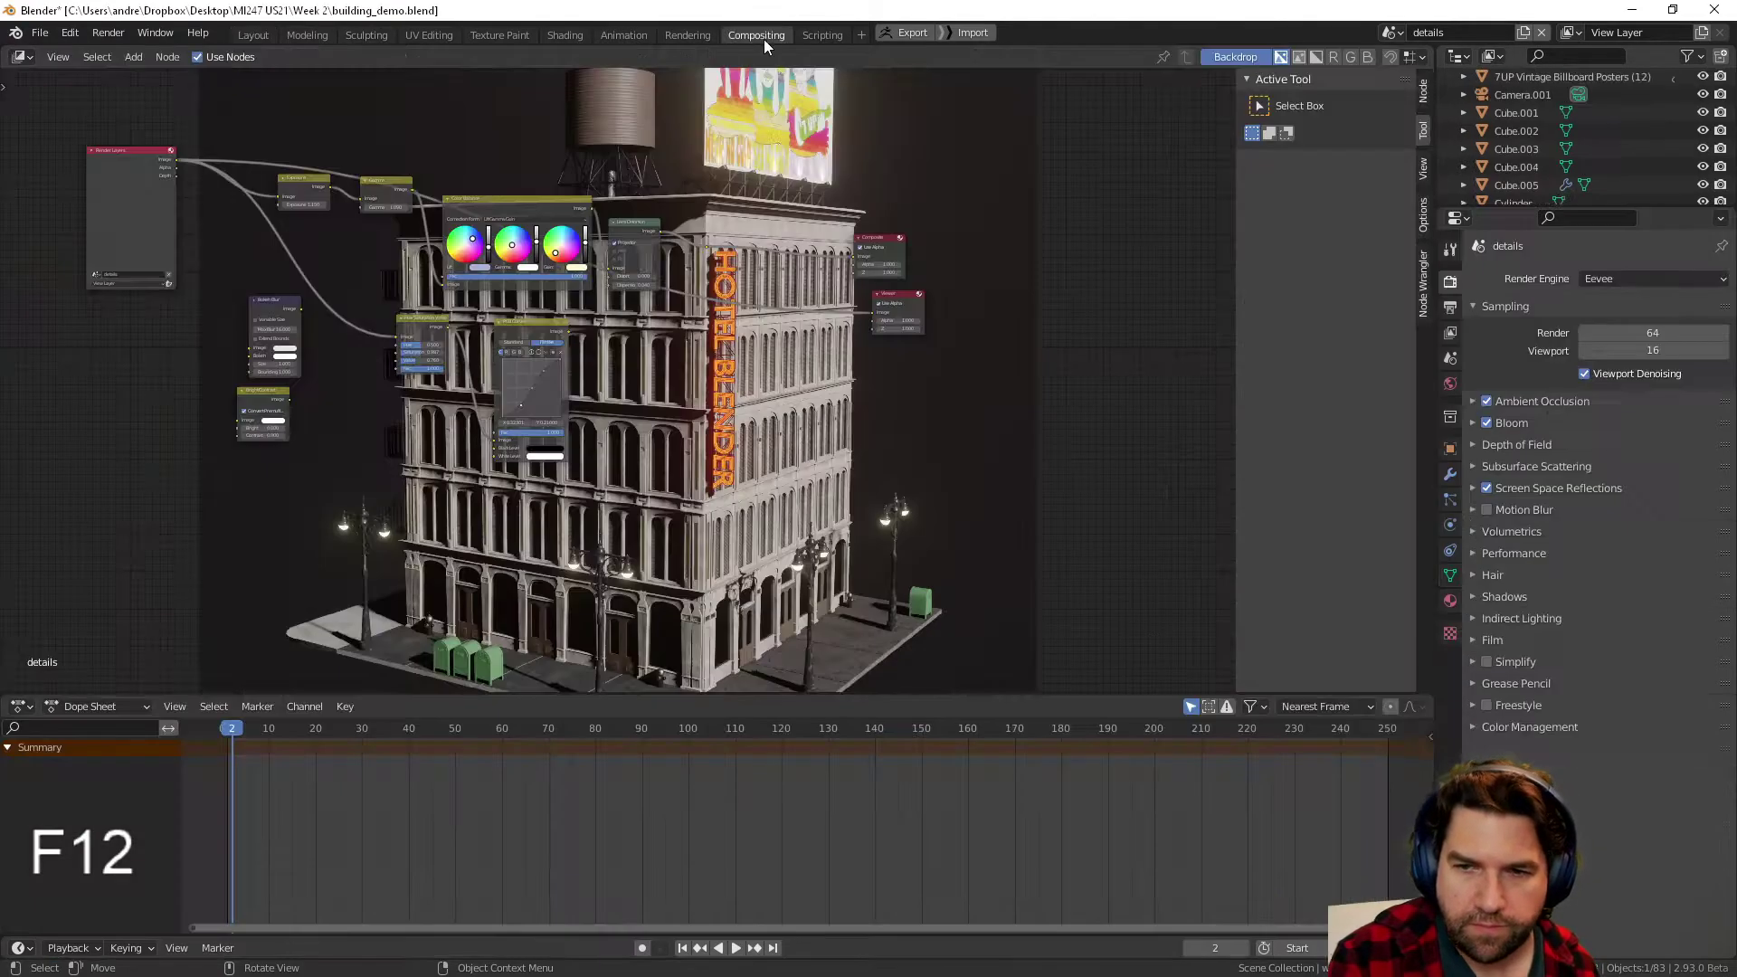
scroll(244, 304, down, 2)
middle_drag(245, 304, 315, 226)
scroll(646, 503, up, 4)
scroll(644, 503, up, 4)
key(x)
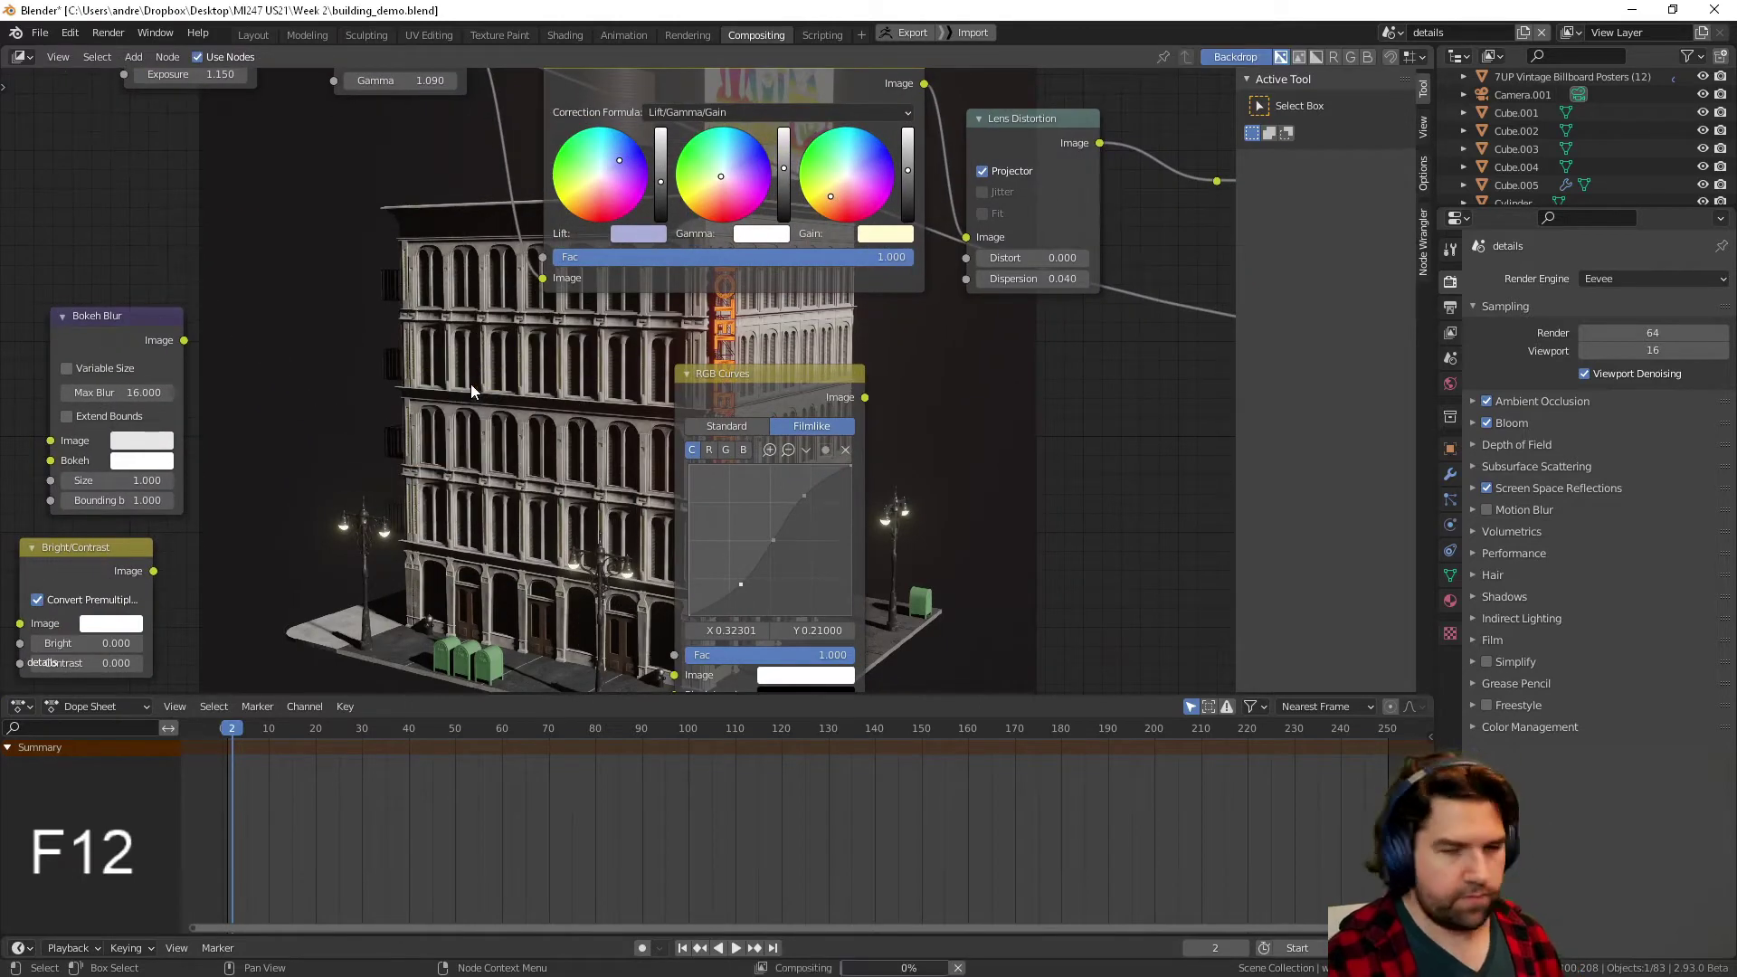
click(763, 374)
key(x)
- Delete the unconnected Bokeh Blur and Bright/Contrast nodes from the compositor
scroll(834, 394, down, 1)
middle_drag(832, 395, 503, 482)
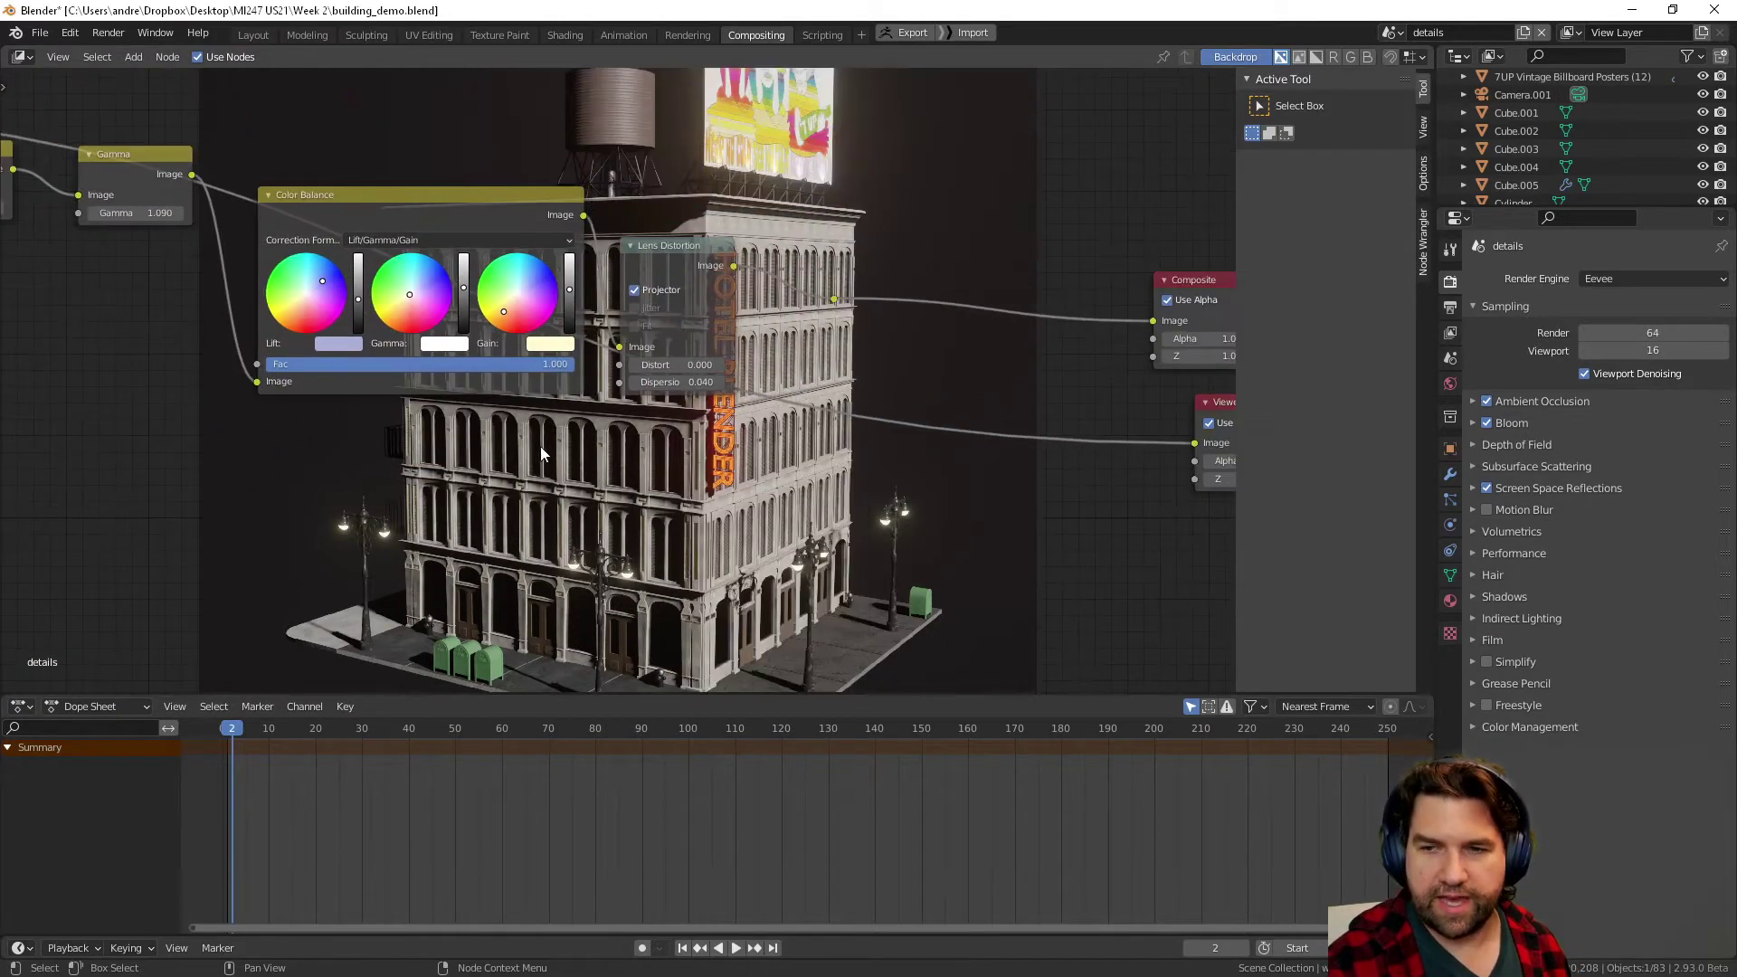
middle_drag(183, 480, 660, 486)
click(371, 433)
key(x)
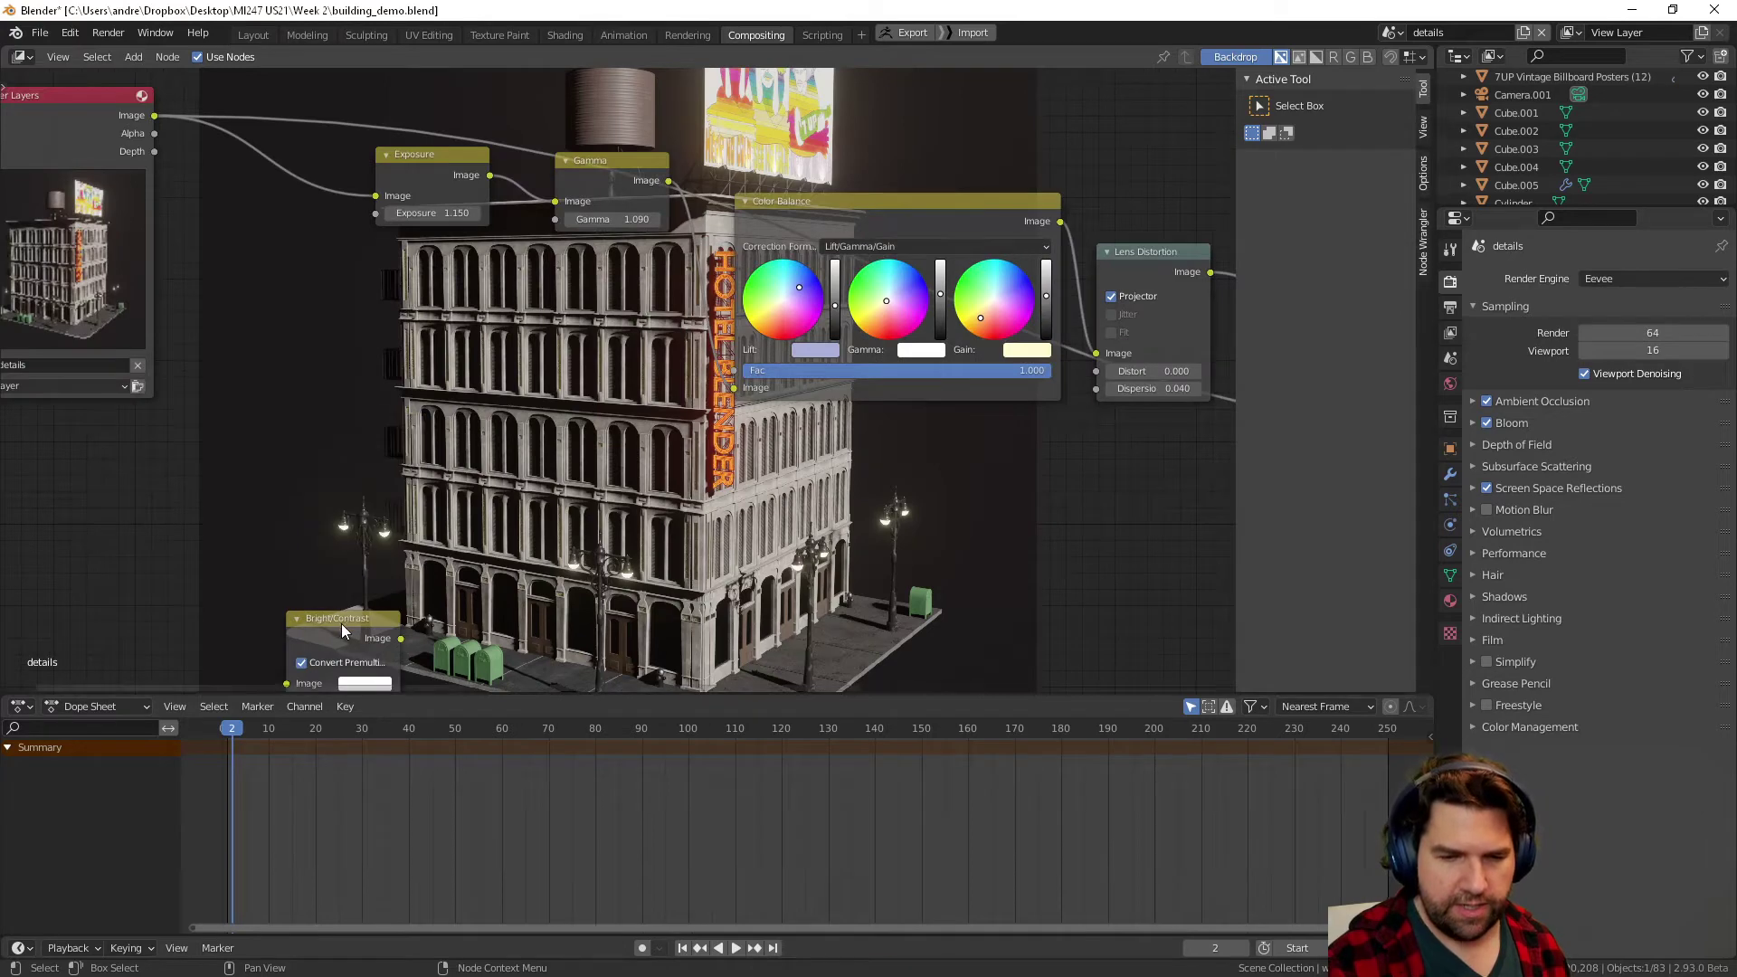
click(341, 620)
key(x)
- Reposition the Exposure and Gamma nodes between Render Layers and Color Balance
middle_drag(402, 326, 510, 444)
drag(531, 274, 522, 281)
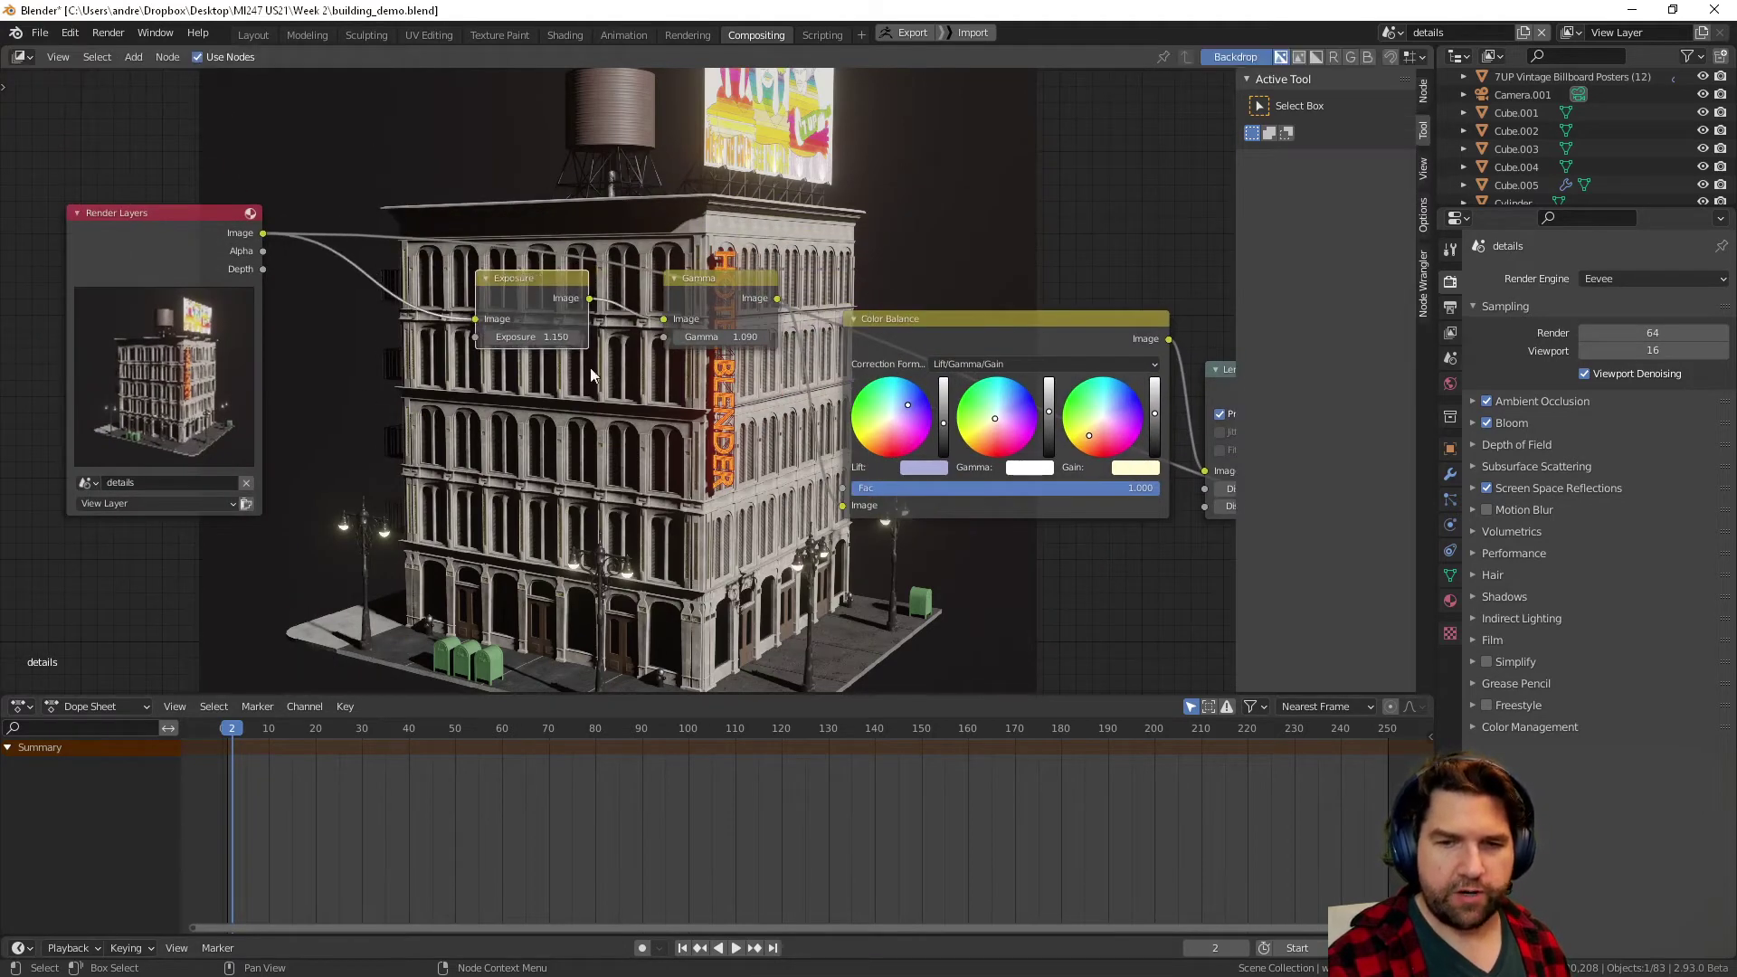
scroll(639, 350, up, 1)
middle_drag(639, 349, 570, 425)
drag(667, 351, 665, 380)
scroll(600, 378, up, 1)
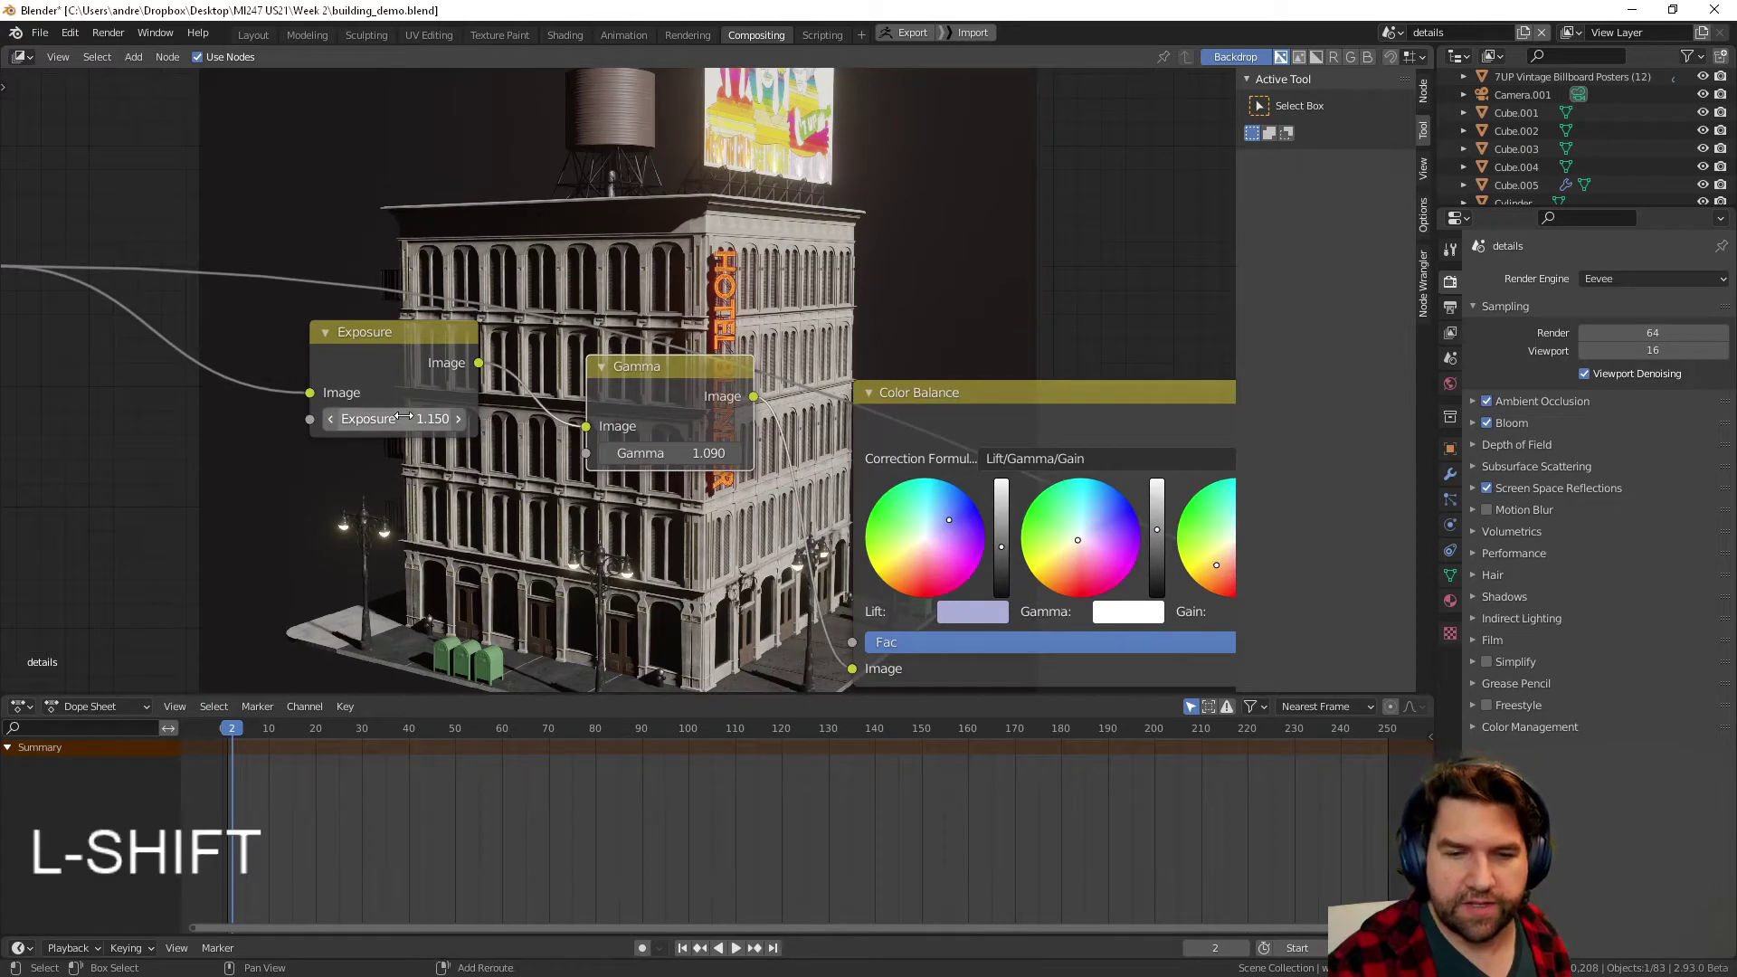
- Preview the Exposure output and the raw Render Layers image in the backdrop, moving the Gamma and Exposure nodes lower
key(ctrl+z)
key(ctrl+z)
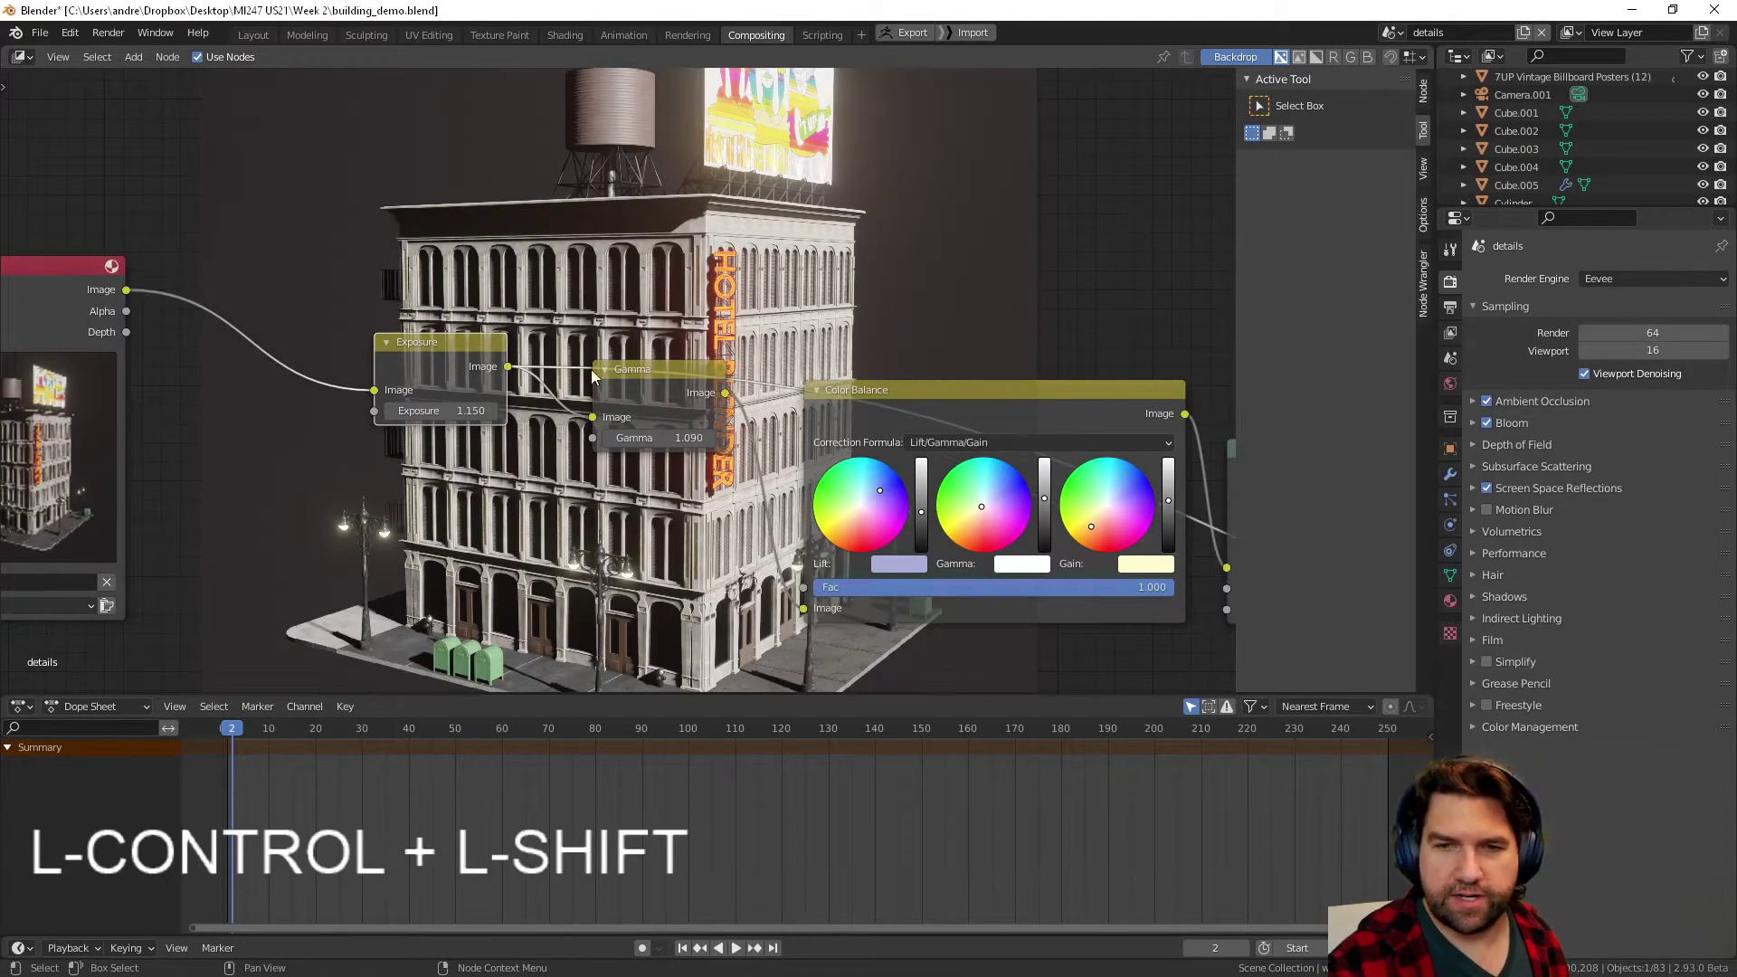
drag(644, 372, 640, 448)
scroll(525, 412, up, 2)
shift+middle_drag(383, 357, 606, 386)
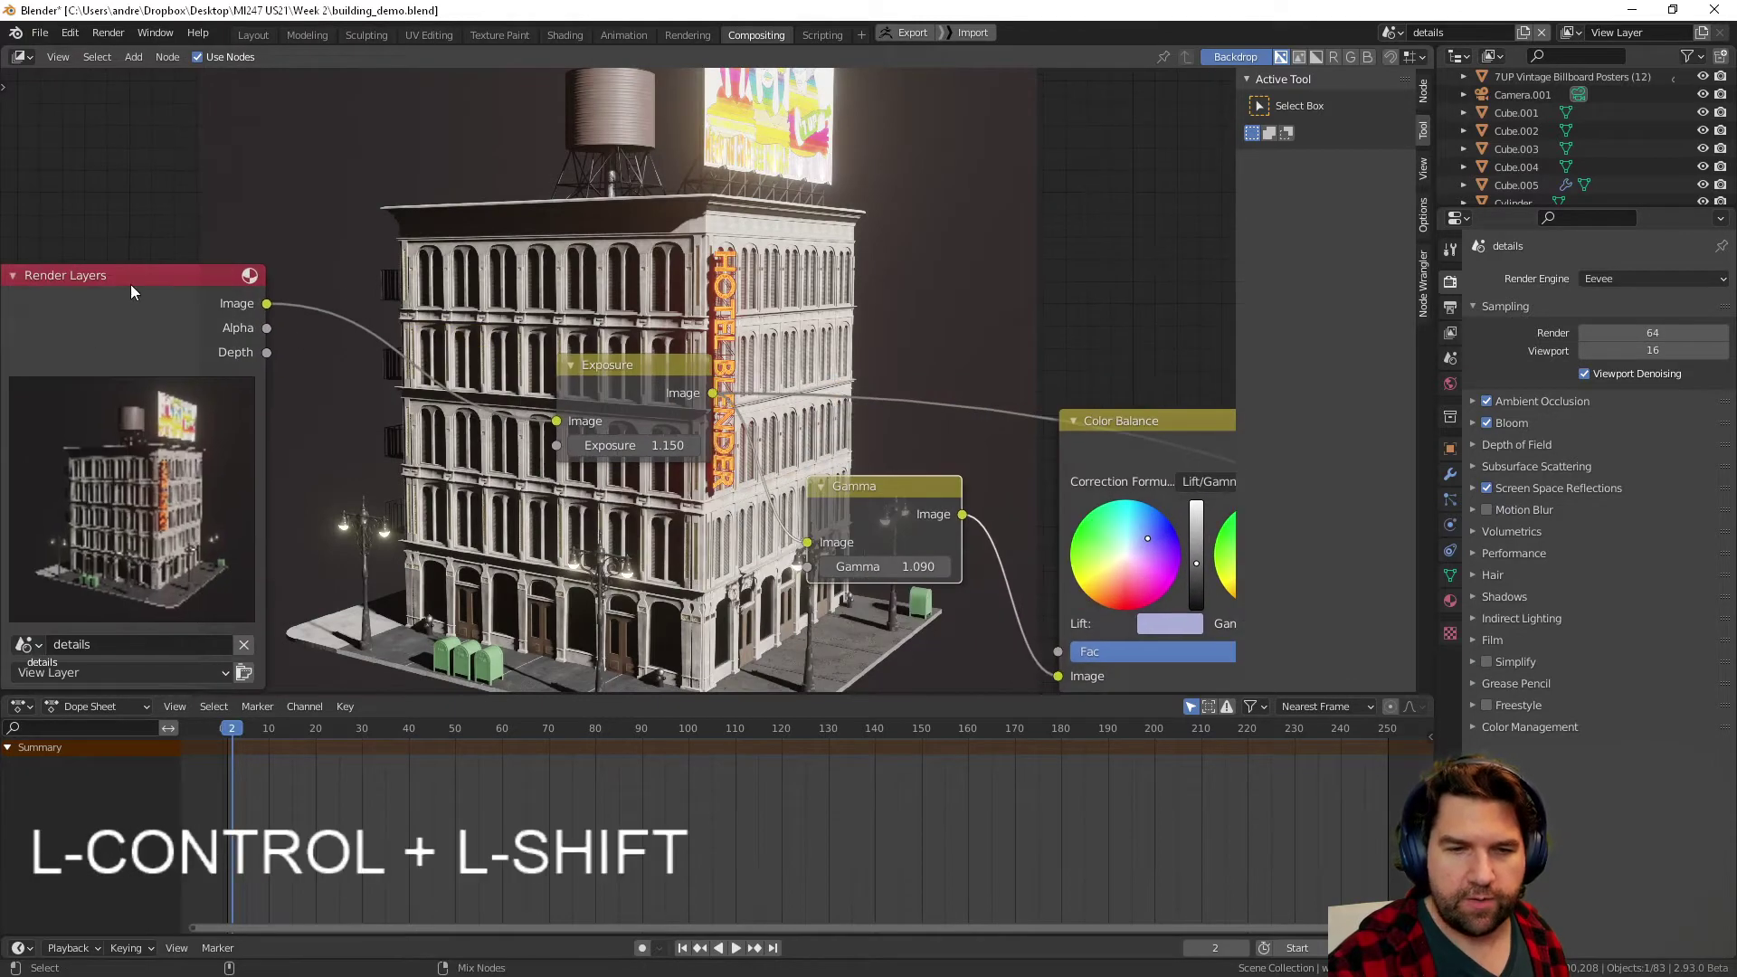
ctrl+shift+click(131, 284)
shift+drag(649, 372, 608, 446)
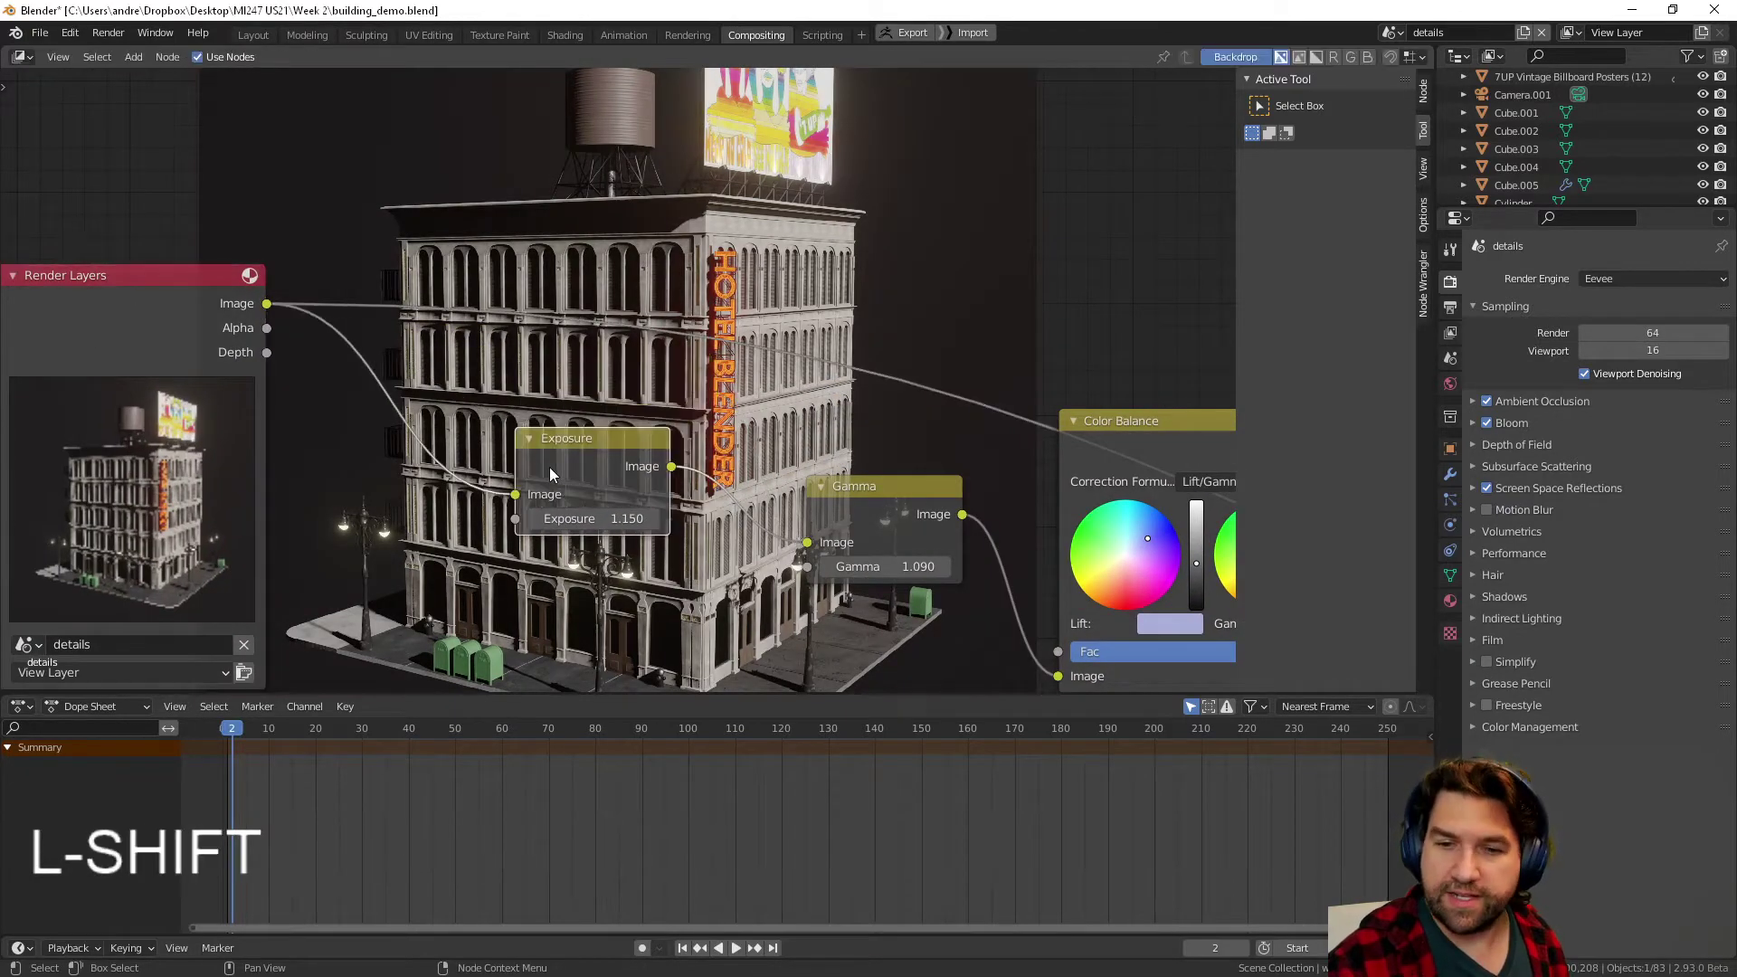
- Preview the Exposure node's output in the backdrop, try an exposure of 2.250, and undo the change
ctrl+shift+click(581, 451)
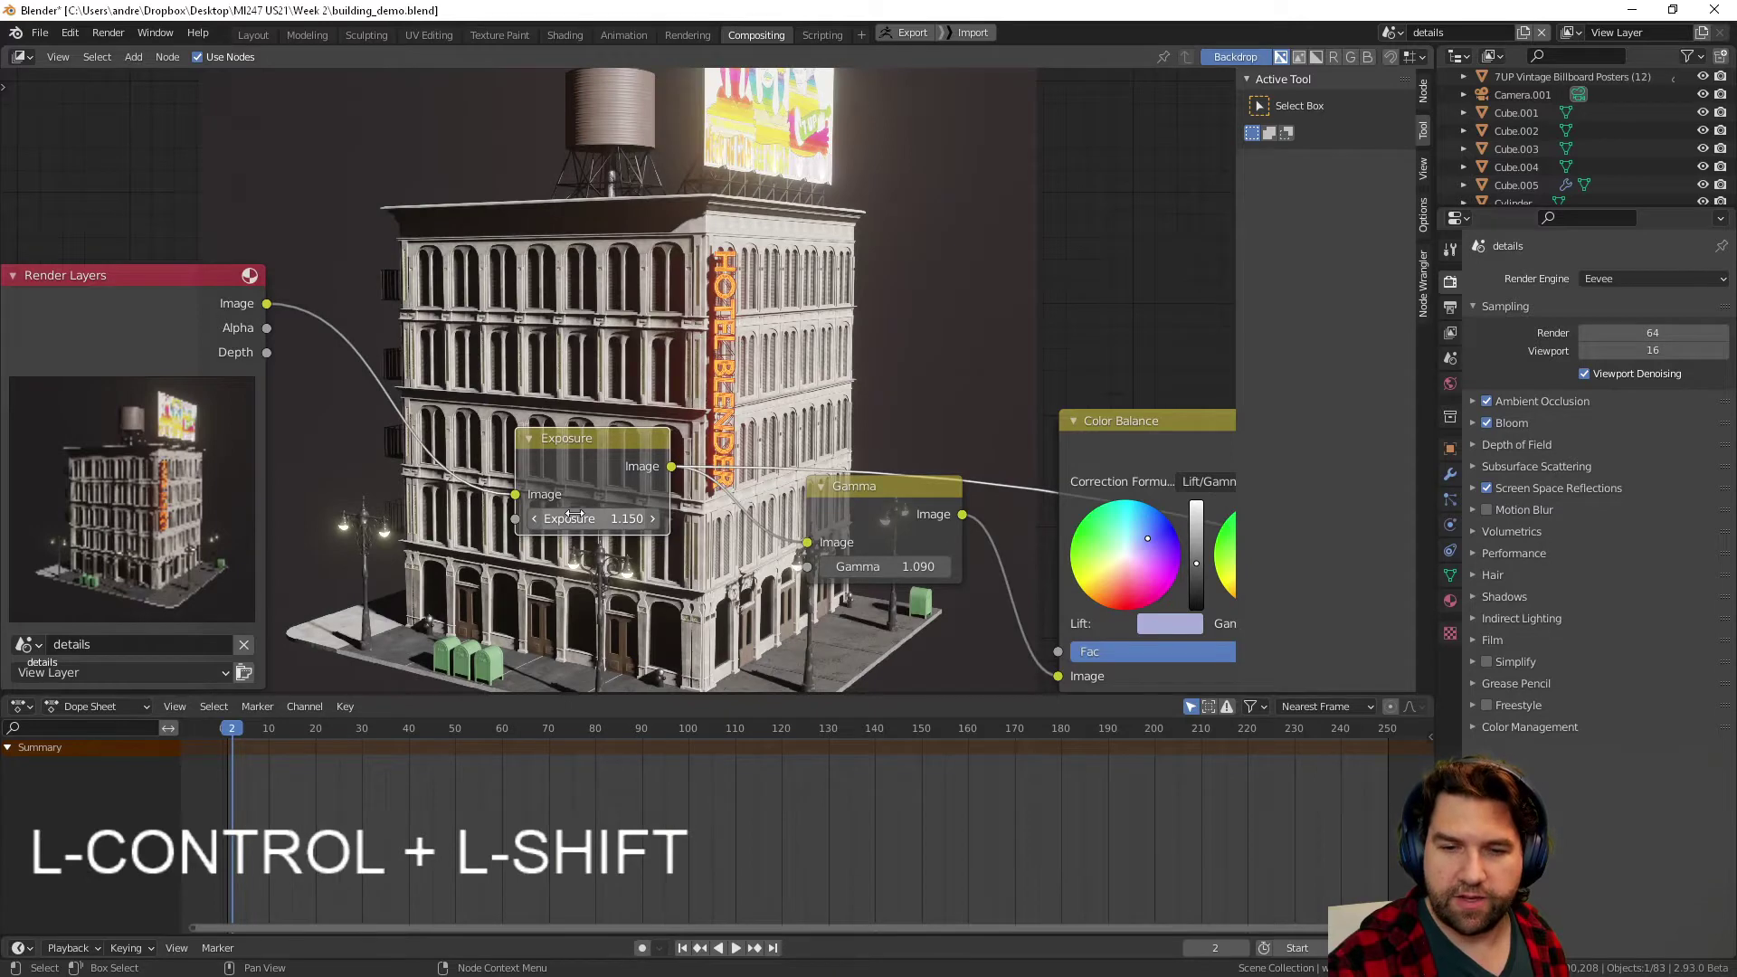
shift+drag(646, 520, 800, 520)
key(ctrl+z)
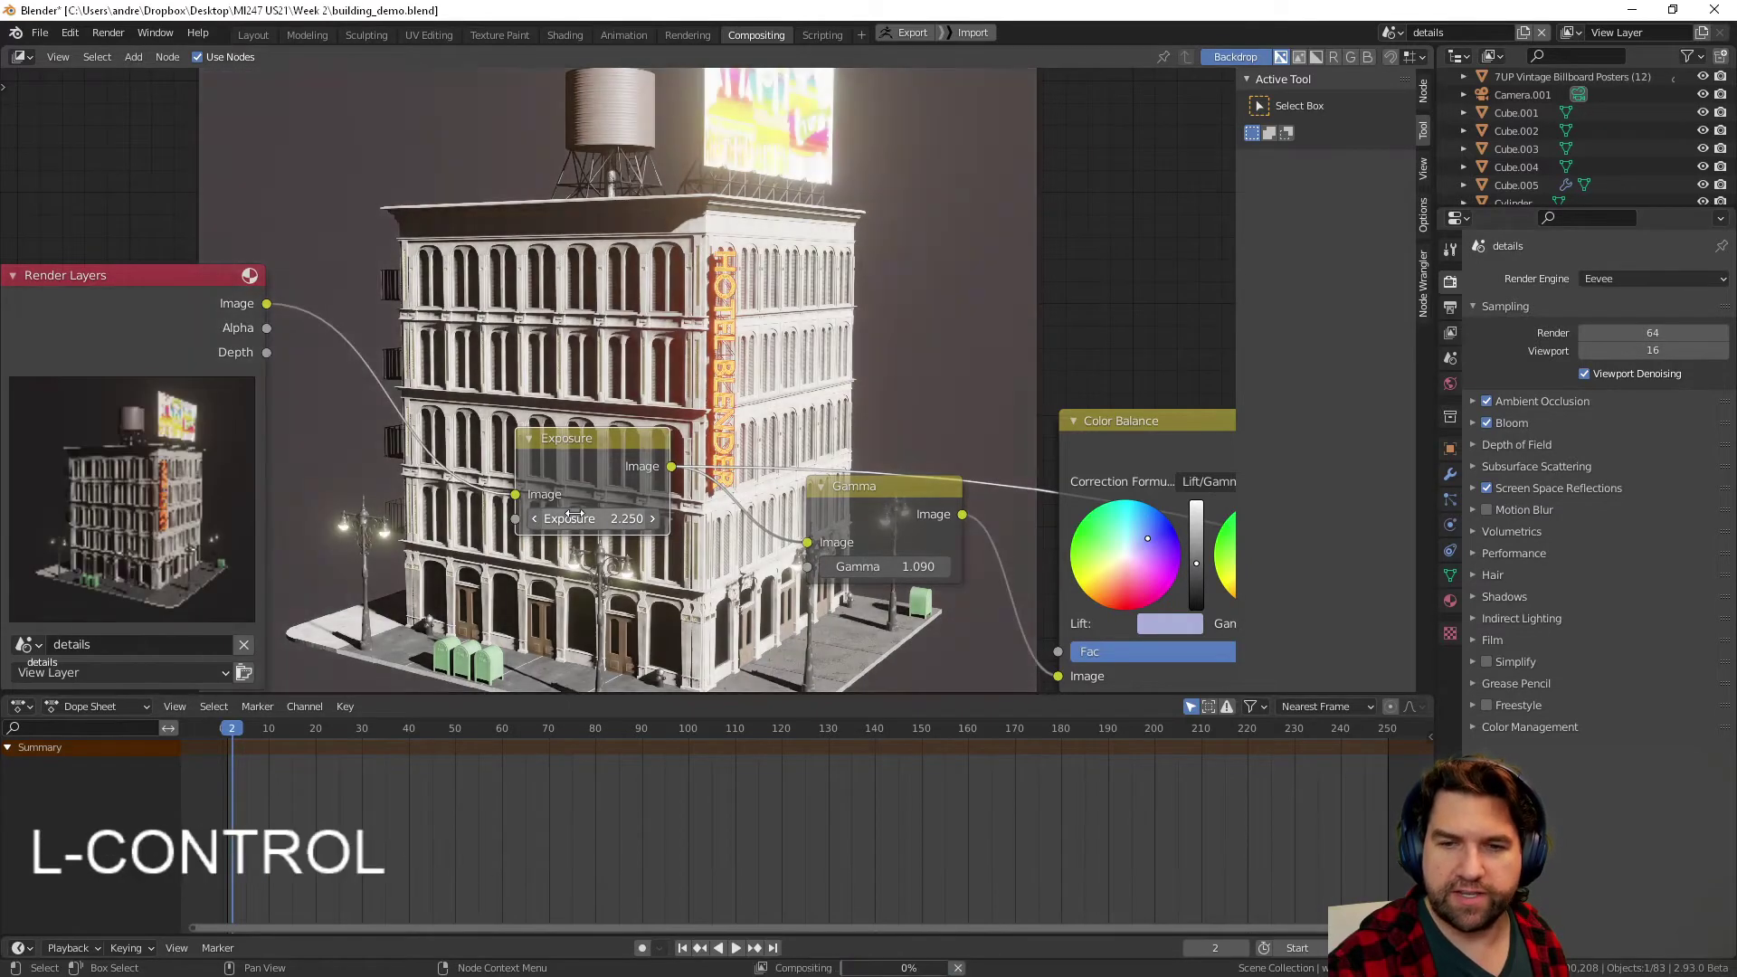
- Preview the Gamma node's output in the backdrop and reposition the node between Exposure and Color Balance
shift+middle_drag(815, 480, 687, 458)
drag(747, 478, 713, 501)
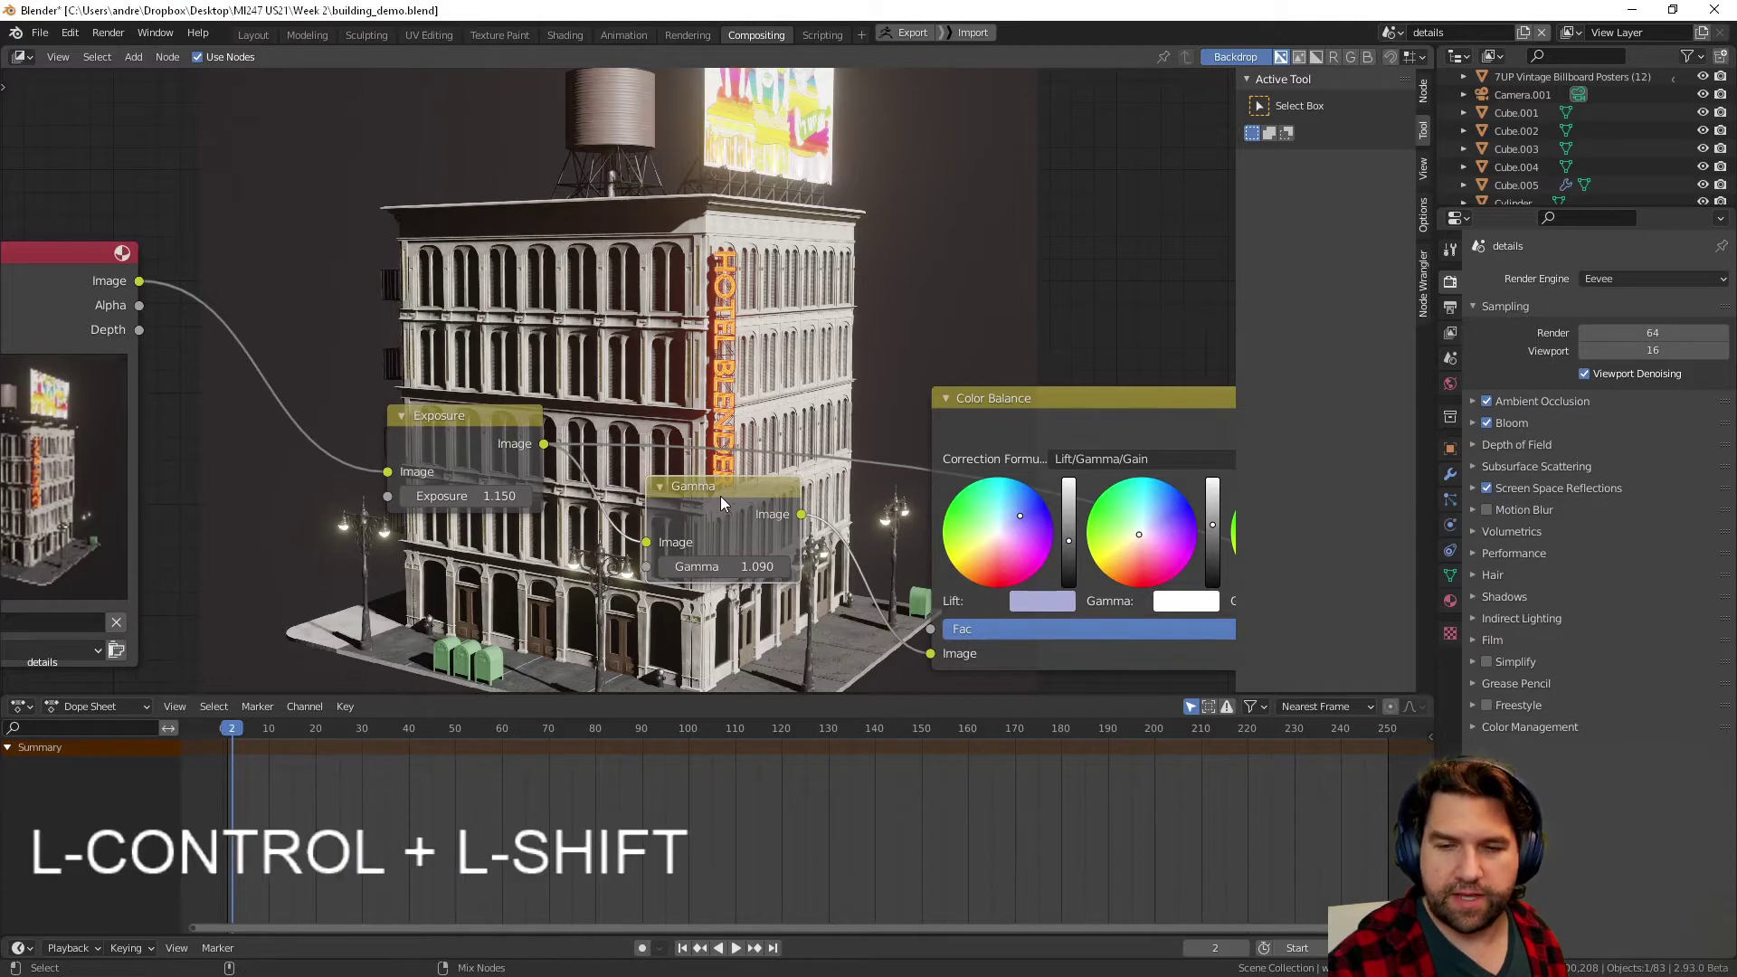
ctrl+shift+click(721, 496)
shift+drag(730, 516, 727, 412)
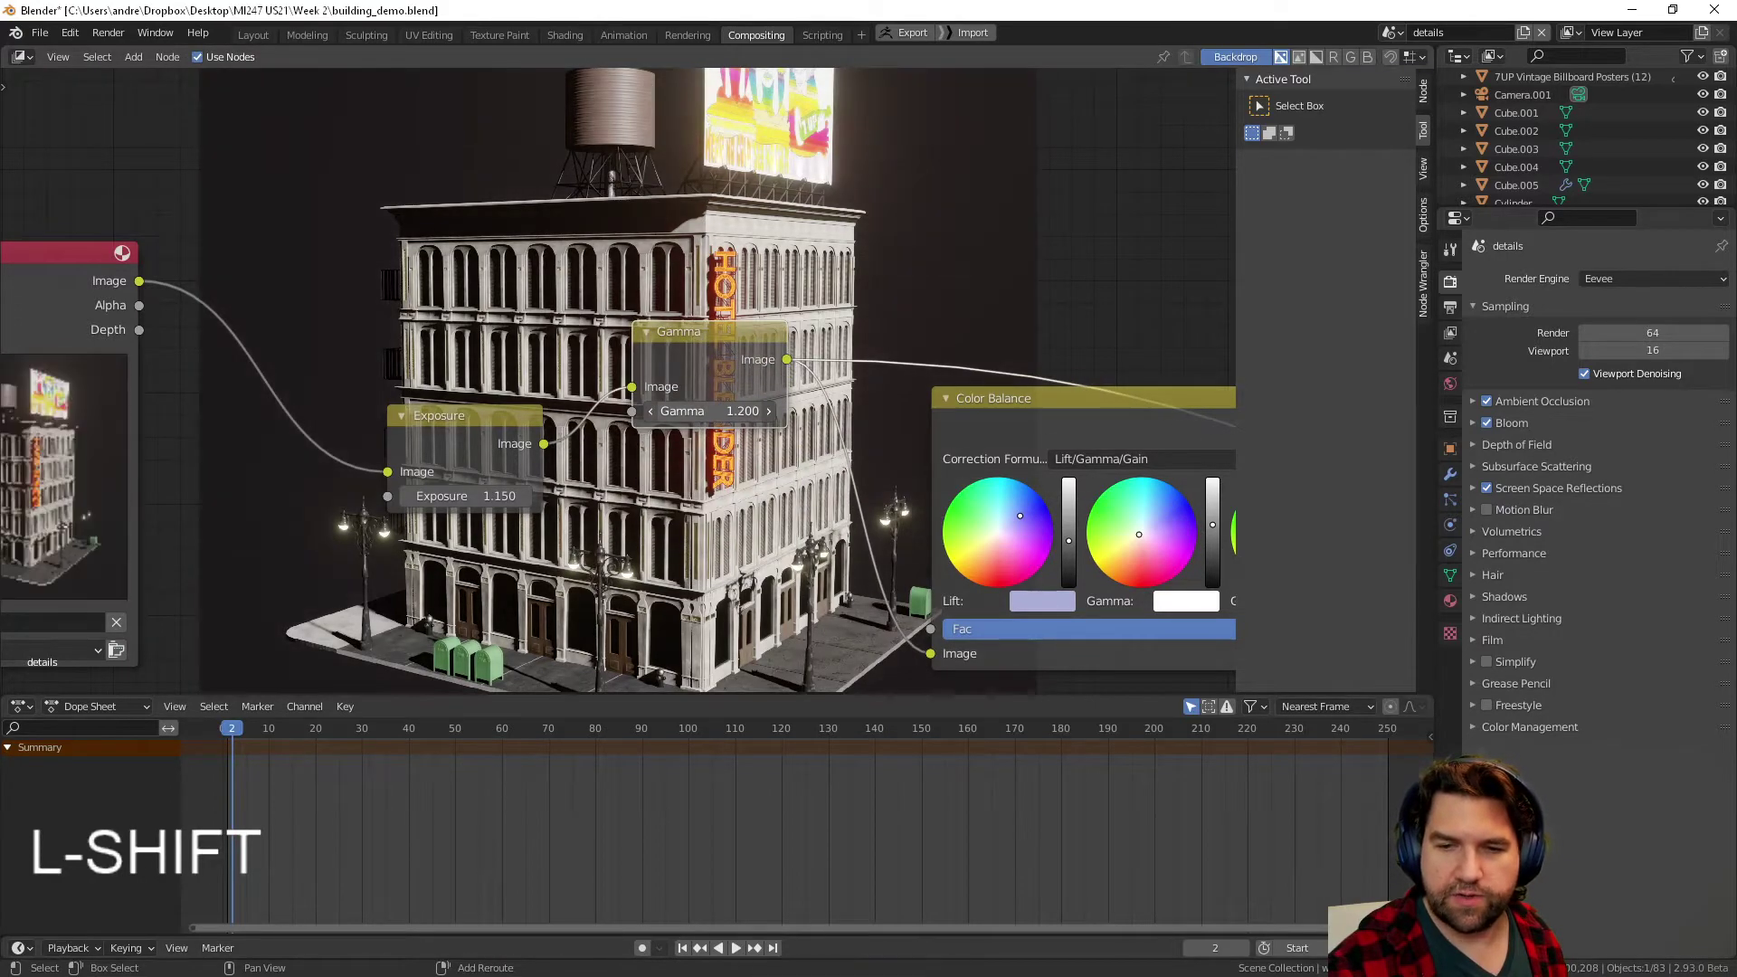
- Reset the Gamma node's value to 1 and raise it to 1.110
click(715, 411)
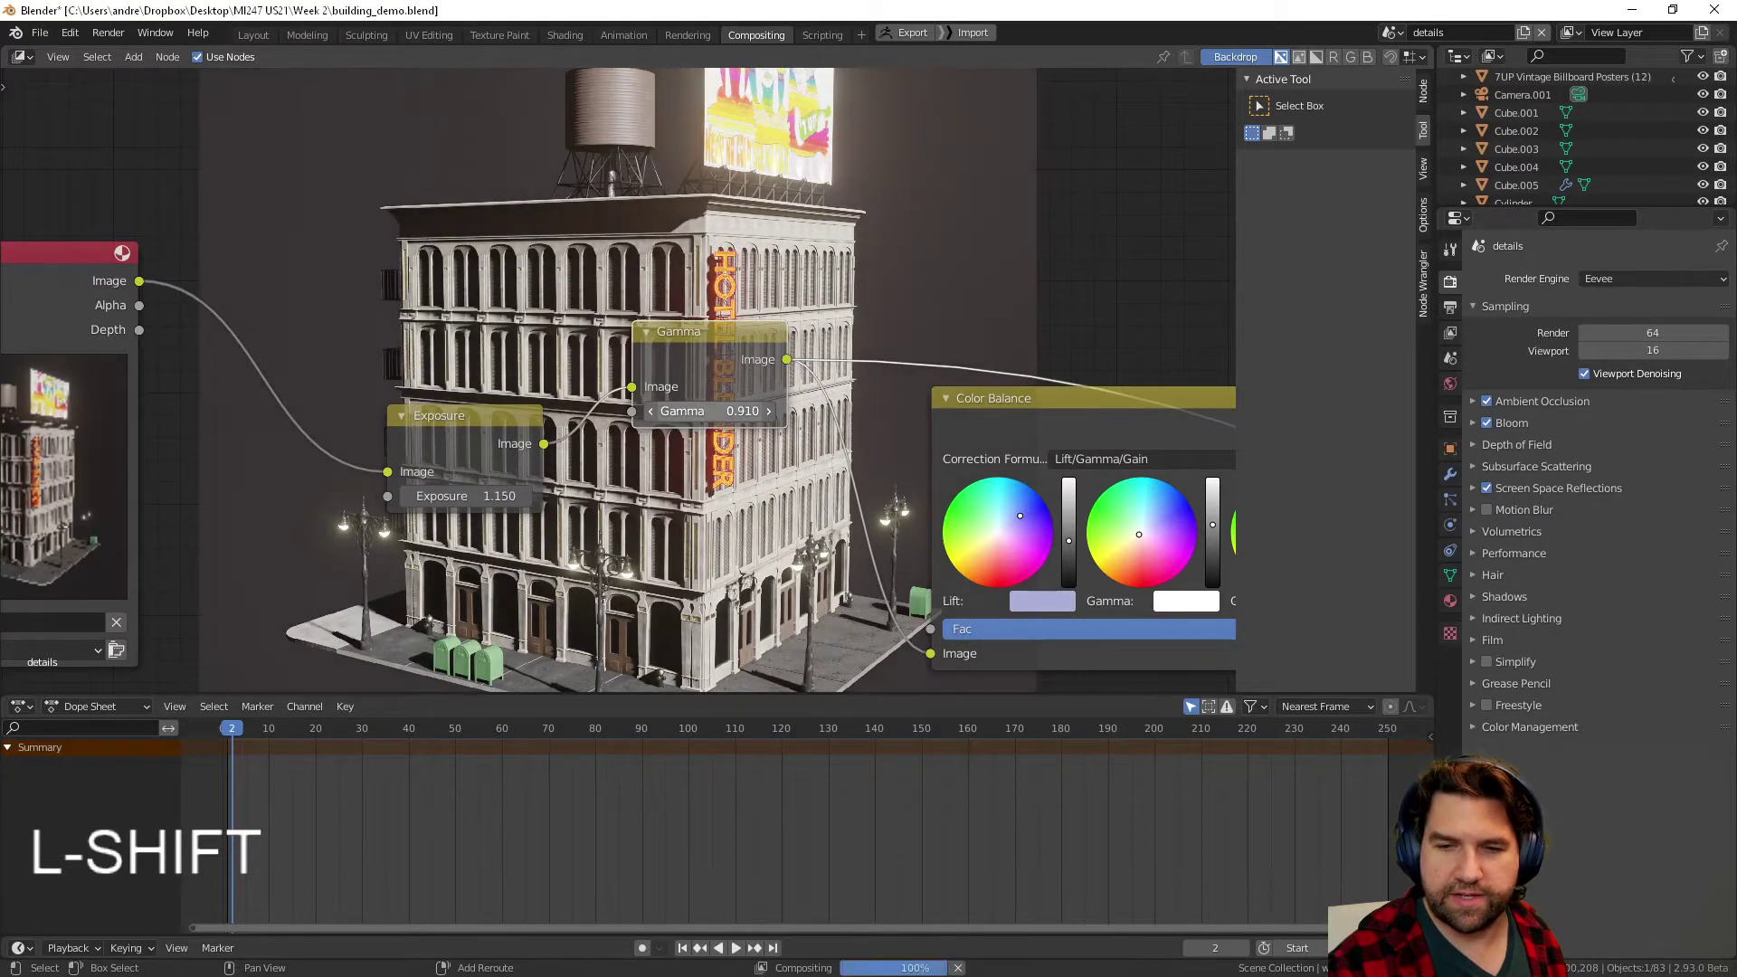
text(0.91)
key(BackSpace)
key(BackSpace)
key(BackSpace)
key(BackSpace)
text(1)
key(Return)
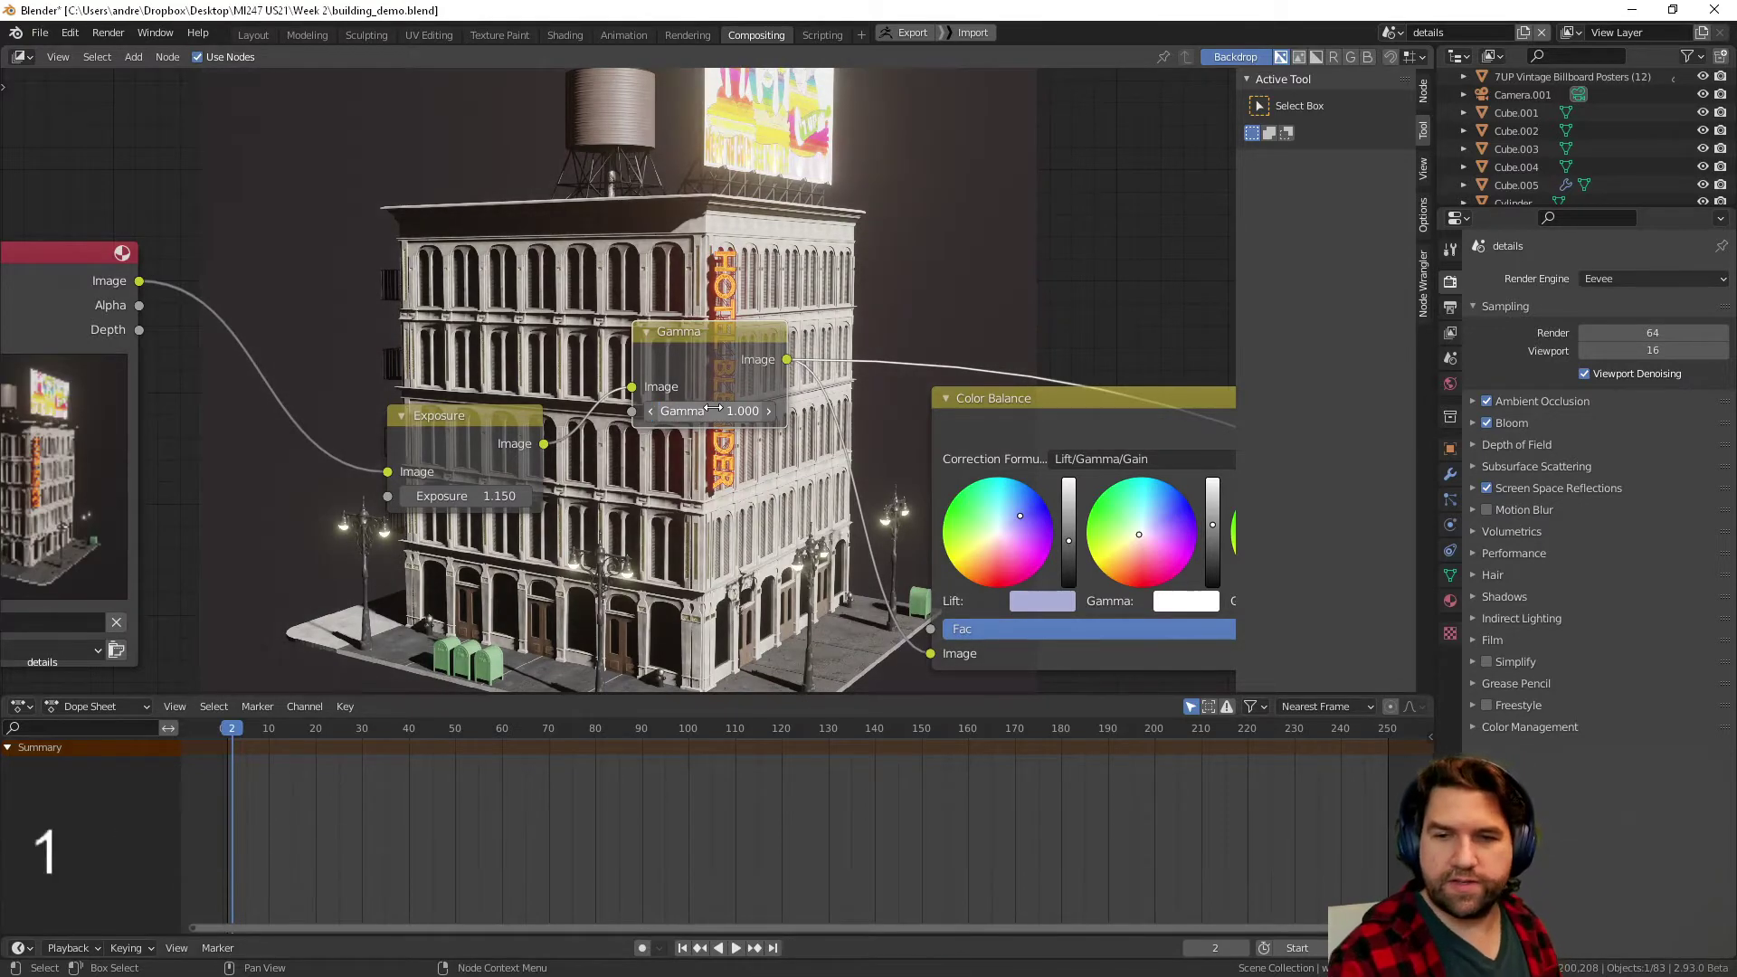
mouse_move(715, 410)
shift+mouse_down()
mouse_move(825, 411)
mouse_move(745, 411)
shift+mouse_up()
shift+middle_drag(727, 559, 714, 545)
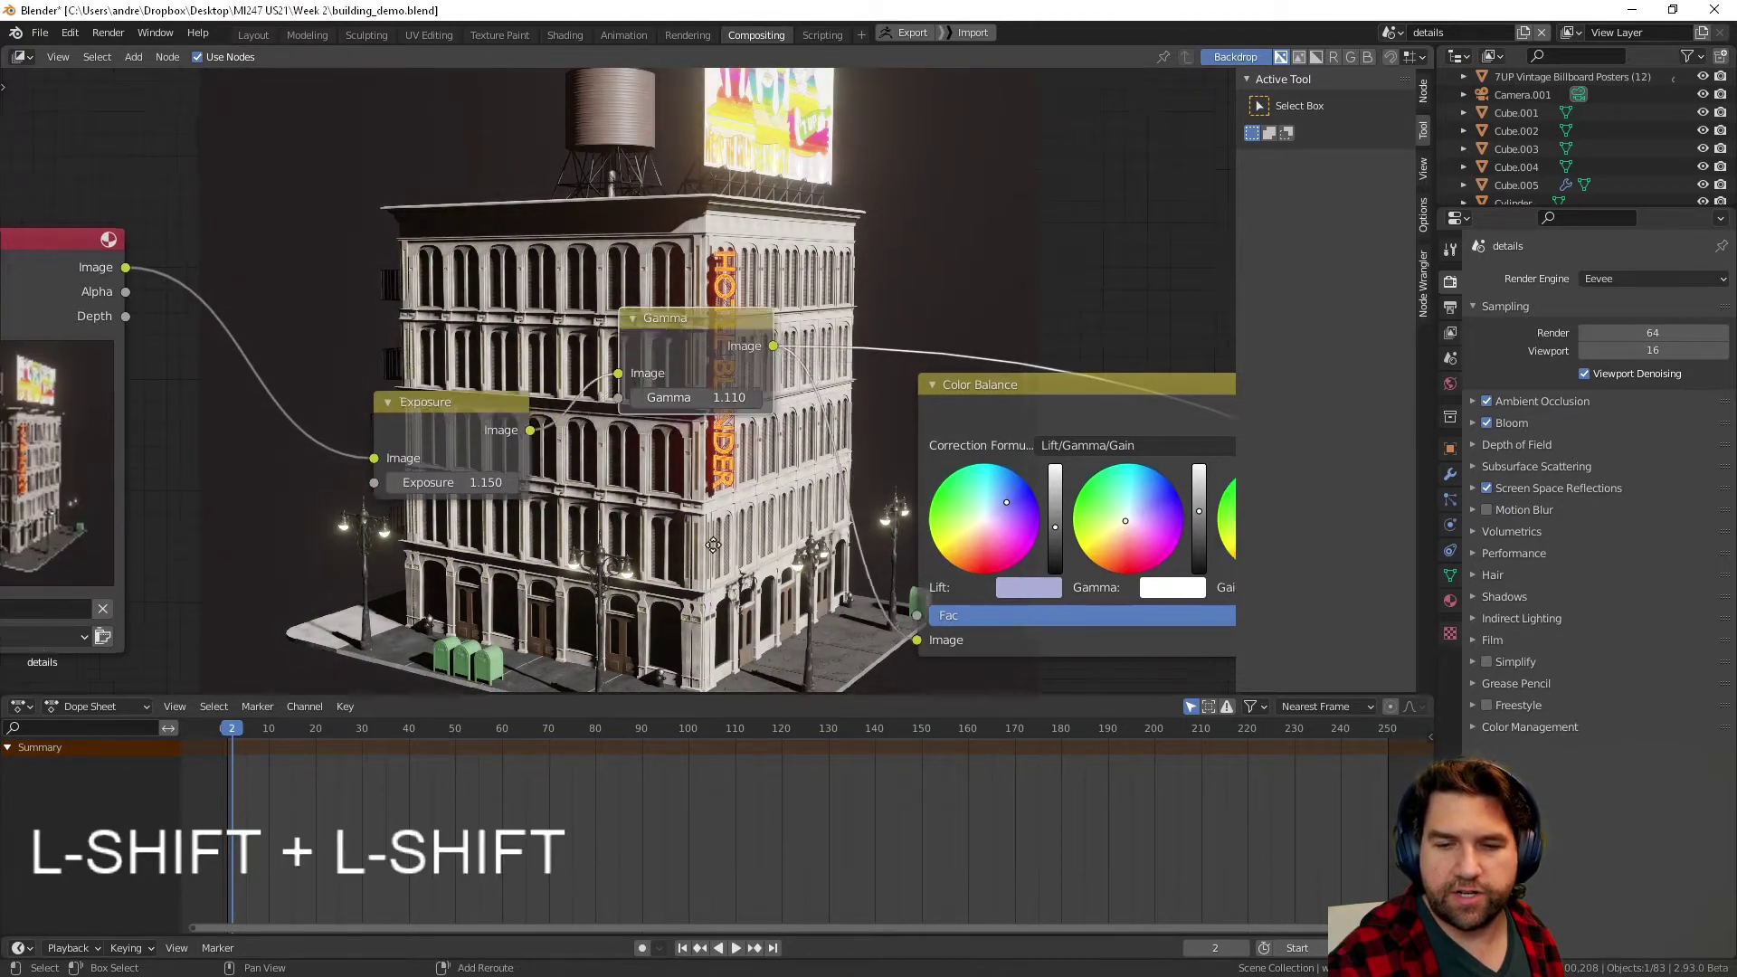
- Preview the Color Balance output in the backdrop and reposition the node between Gamma and Lens Distortion
scroll(713, 545, down, 4)
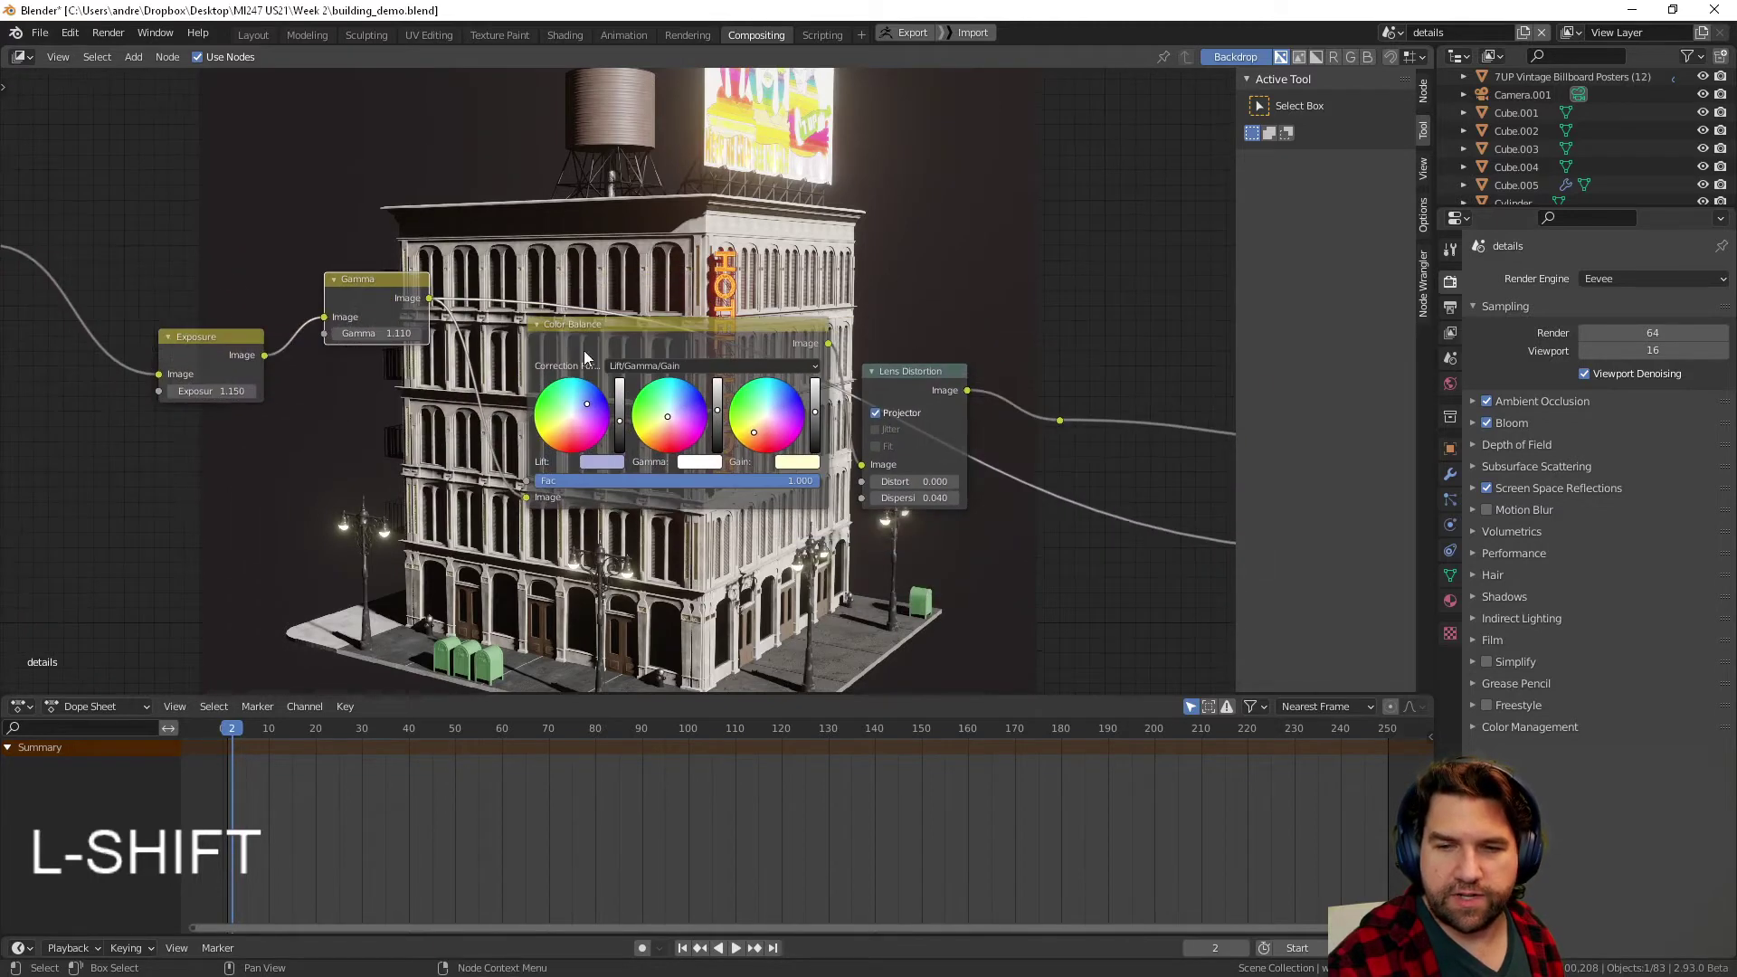
shift+drag(619, 345, 626, 268)
ctrl+shift+click(645, 328)
scroll(631, 337, up, 5)
drag(689, 219, 671, 411)
middle_drag(670, 411, 693, 304)
scroll(584, 404, up, 2)
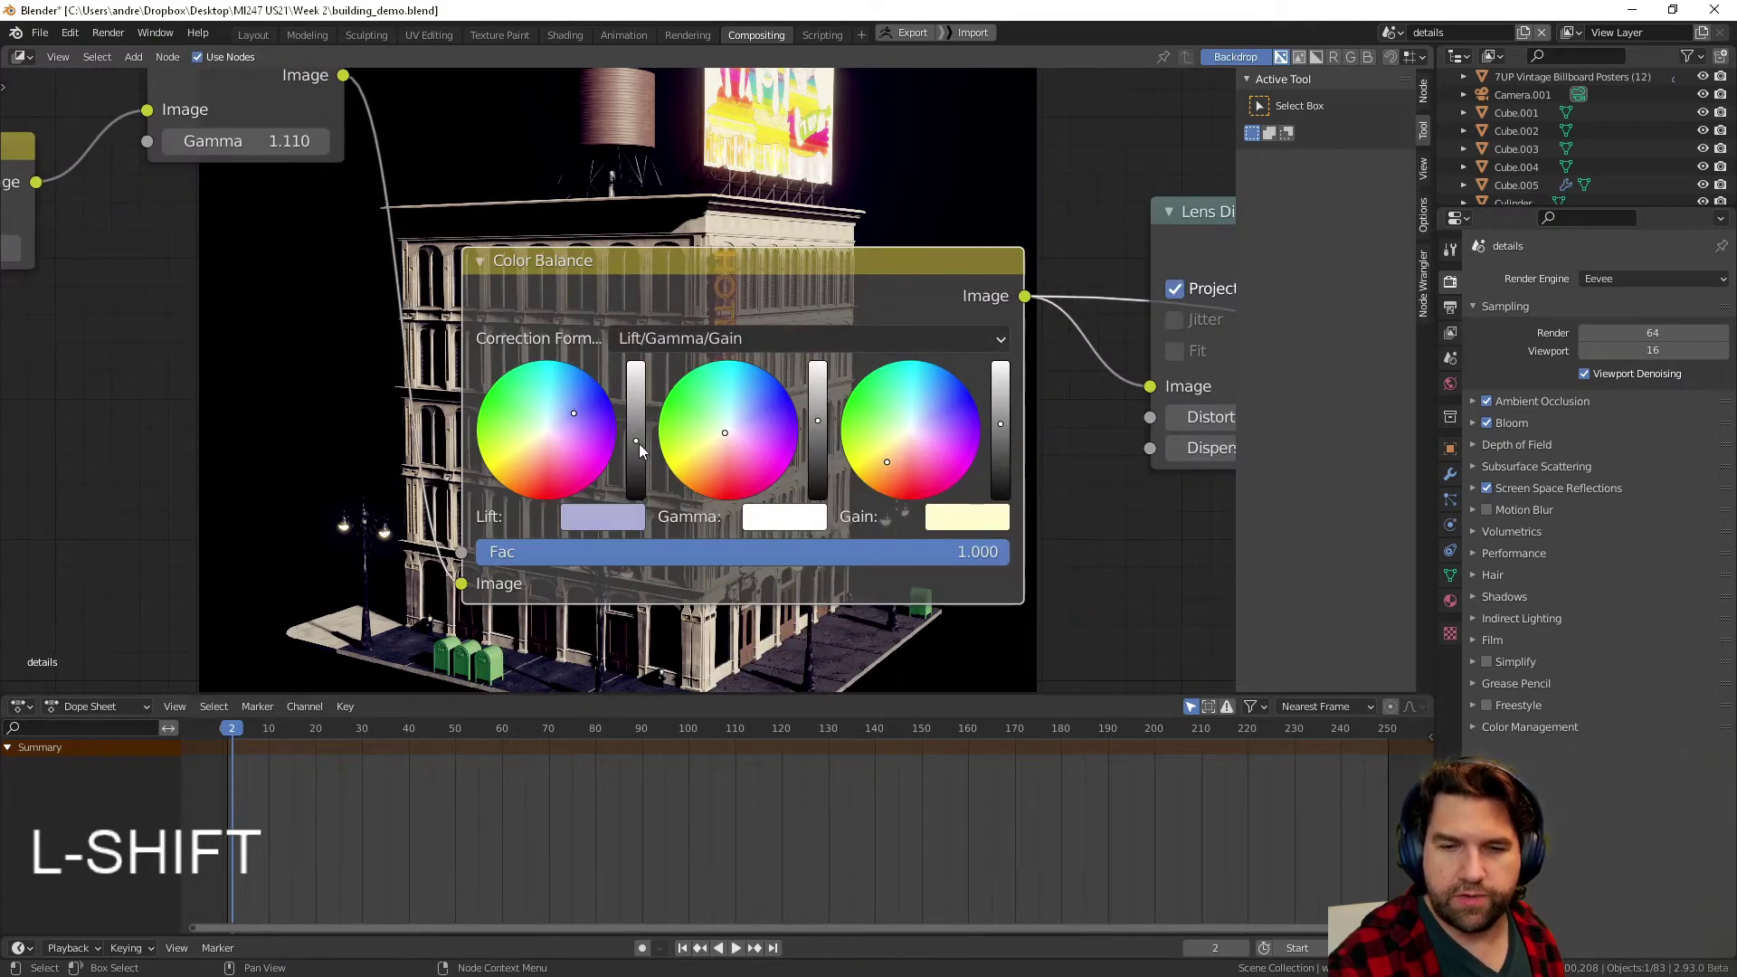
- Brighten the lift, gamma and gain in the Color Balance node and soften the gain wheel's warm tint
drag(638, 443, 637, 438)
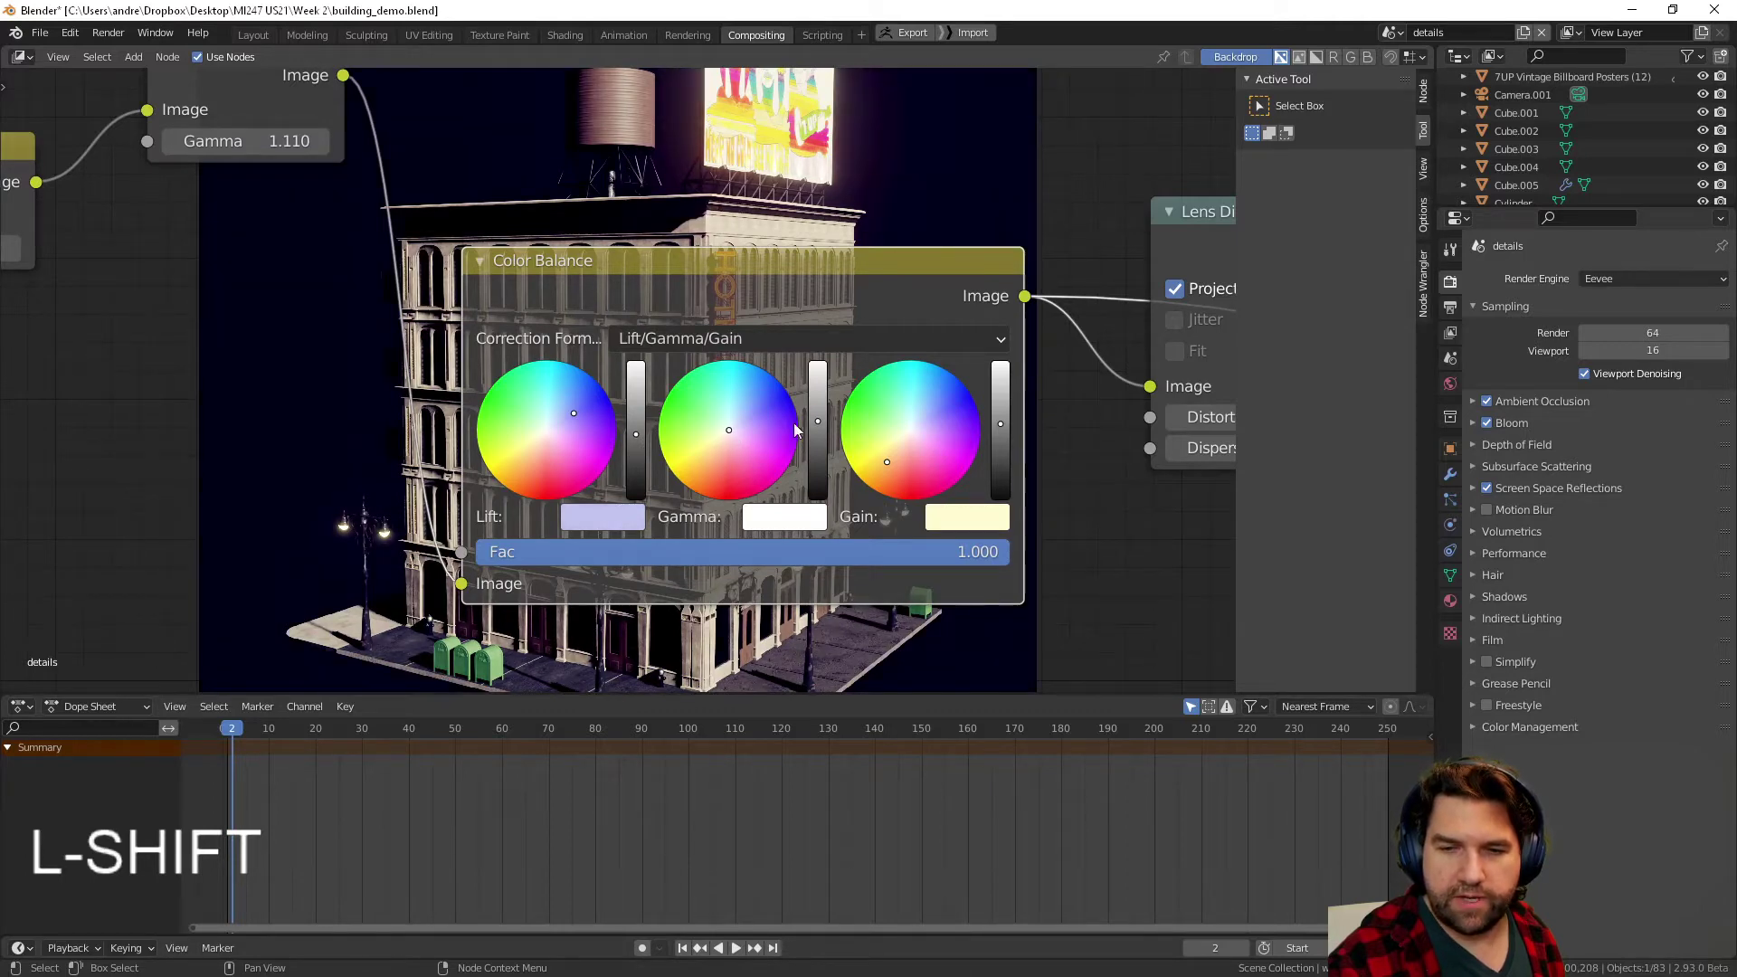
drag(818, 423, 817, 407)
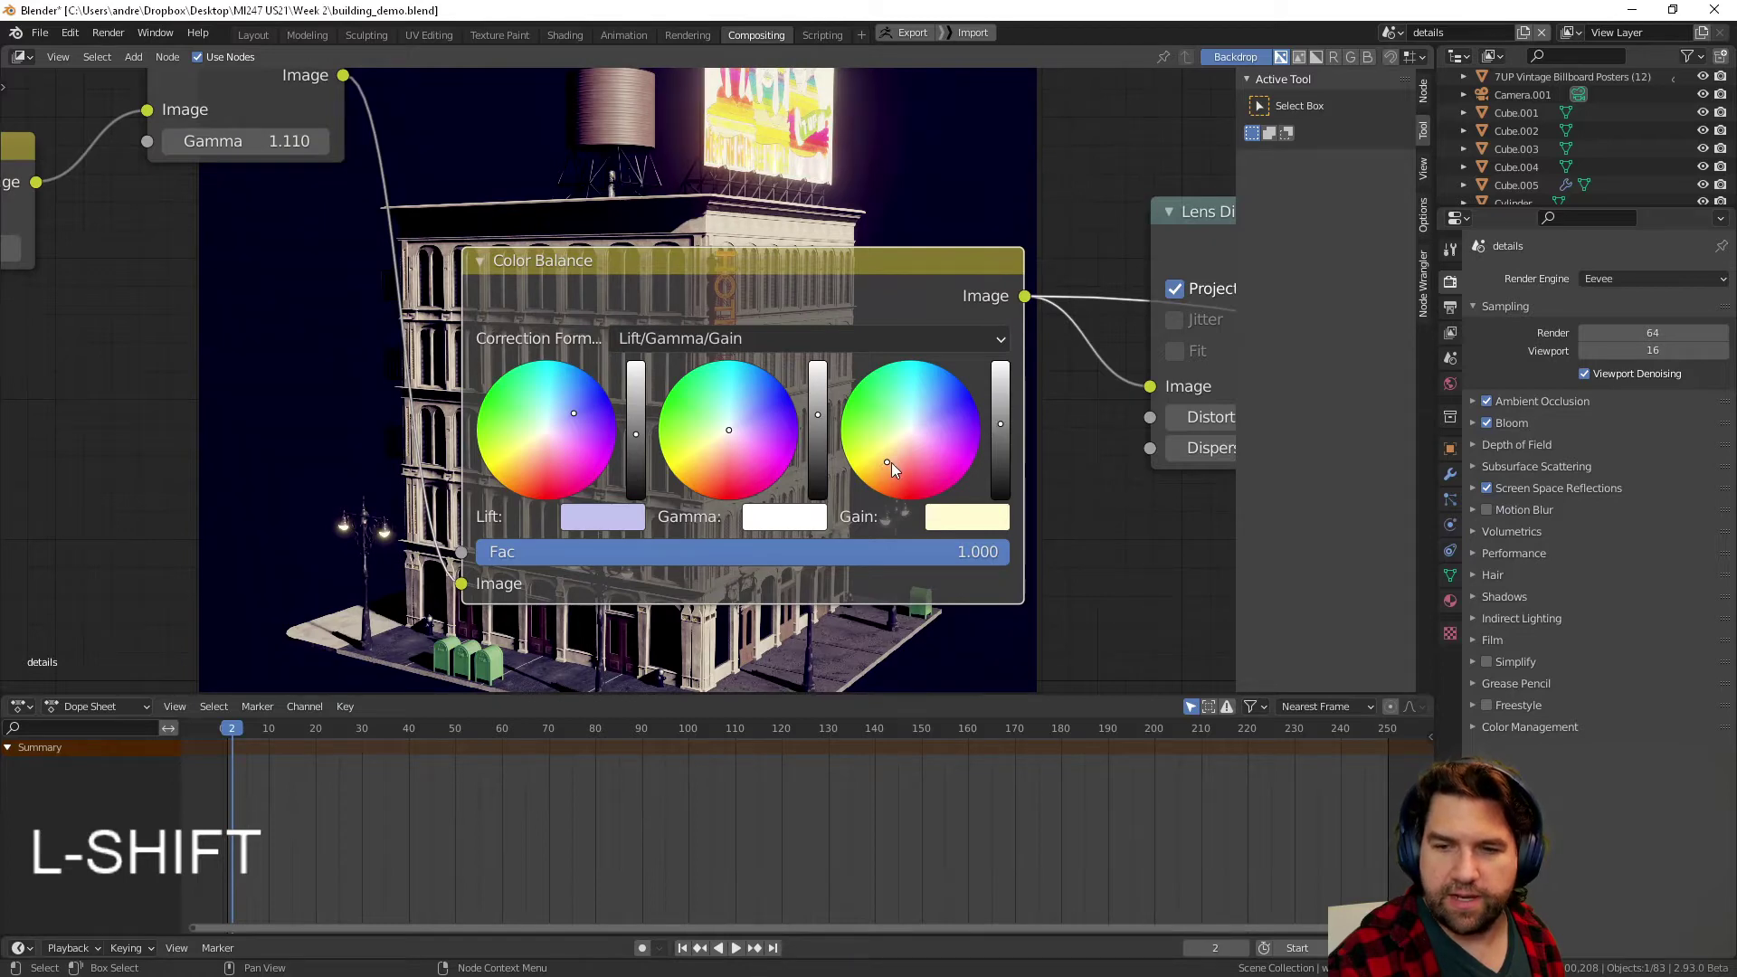
drag(892, 463, 892, 451)
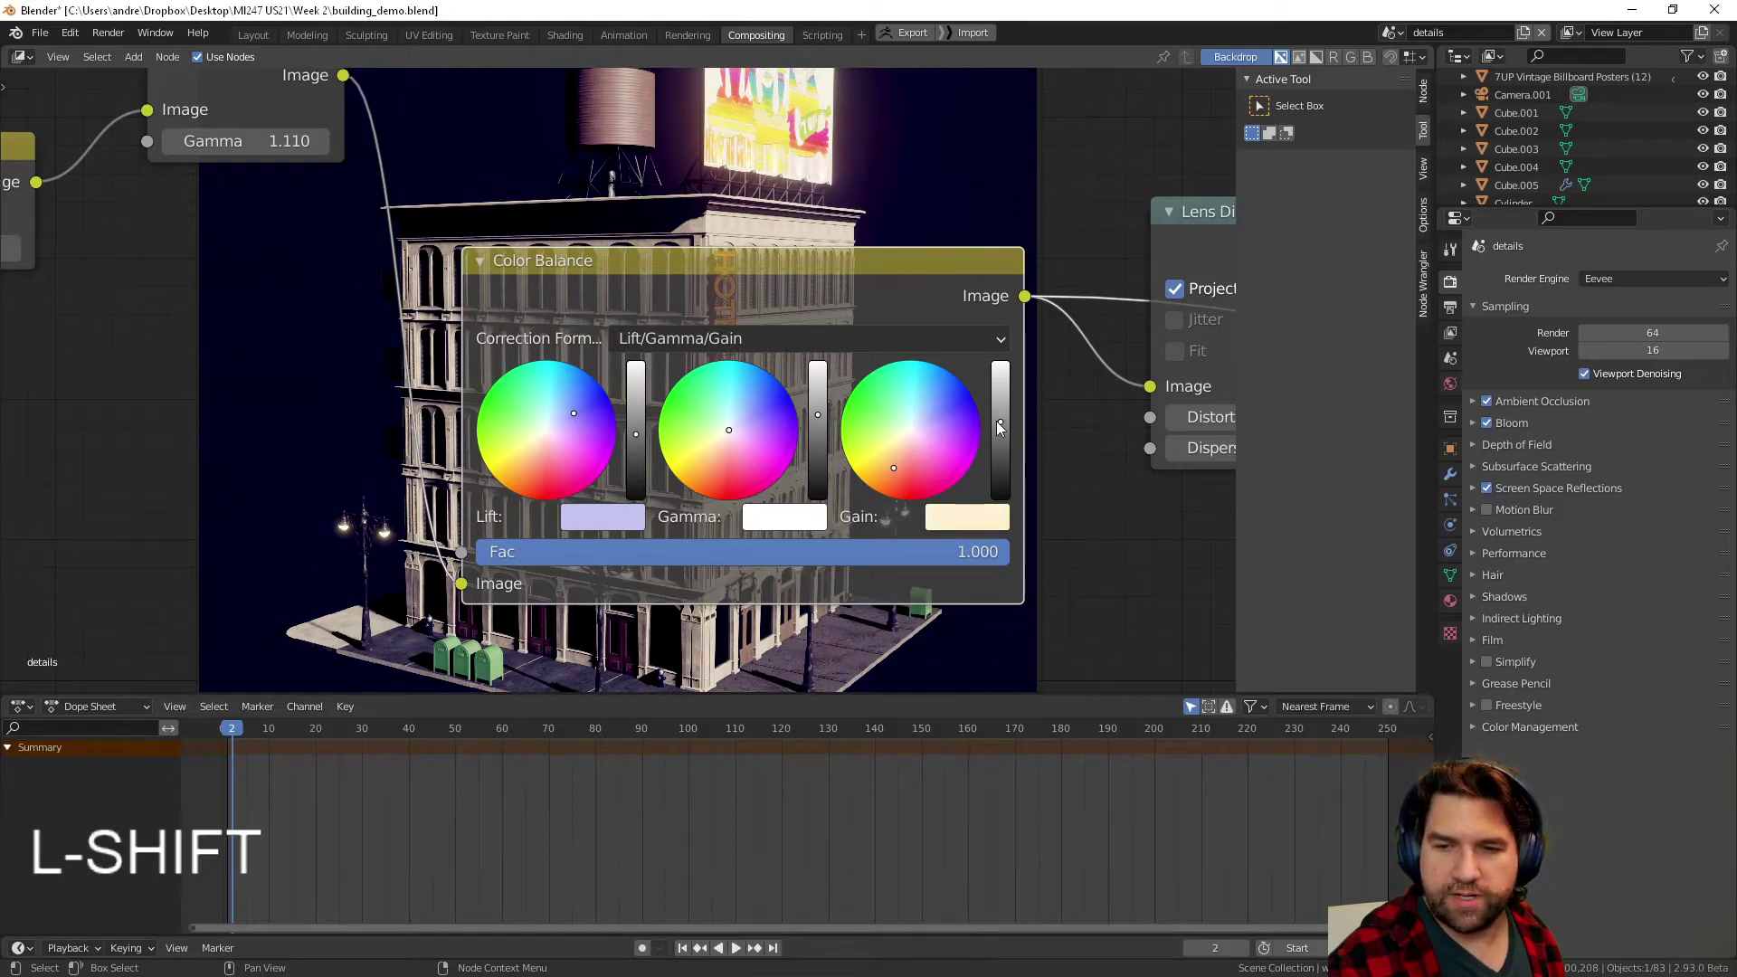
shift+drag(999, 428, 1000, 410)
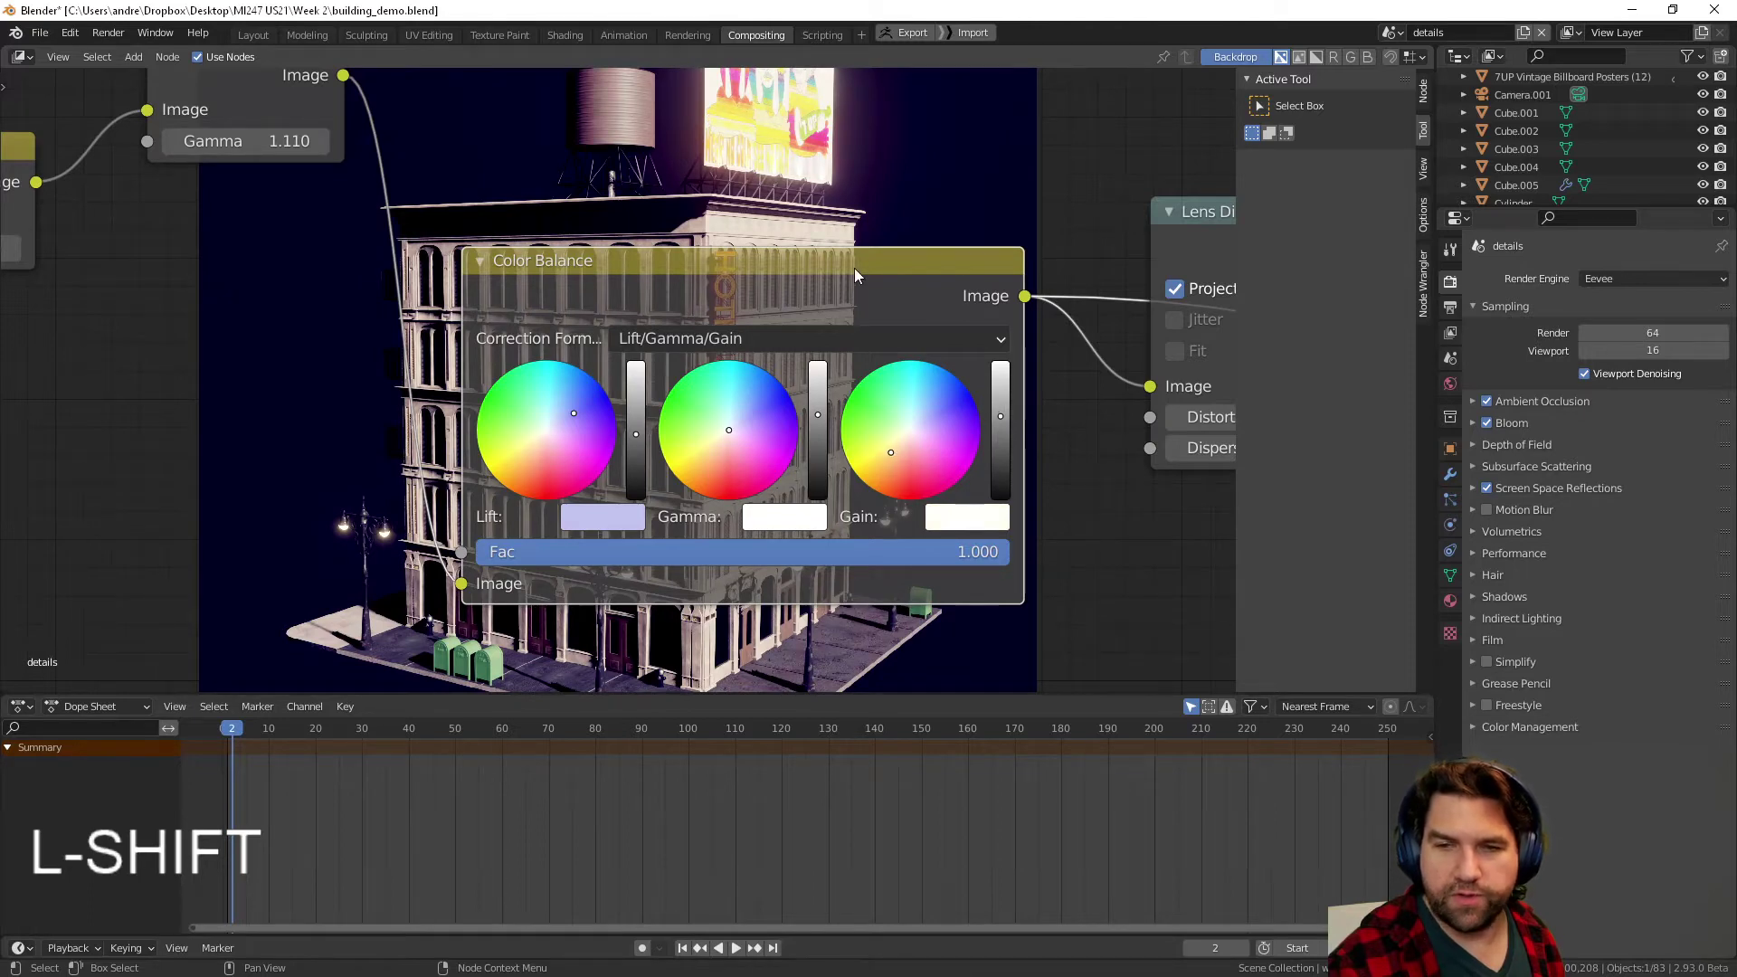
- Try dispersion and distort values of 1.000 on the Lens Distortion node and undo them
scroll(854, 268, down, 5)
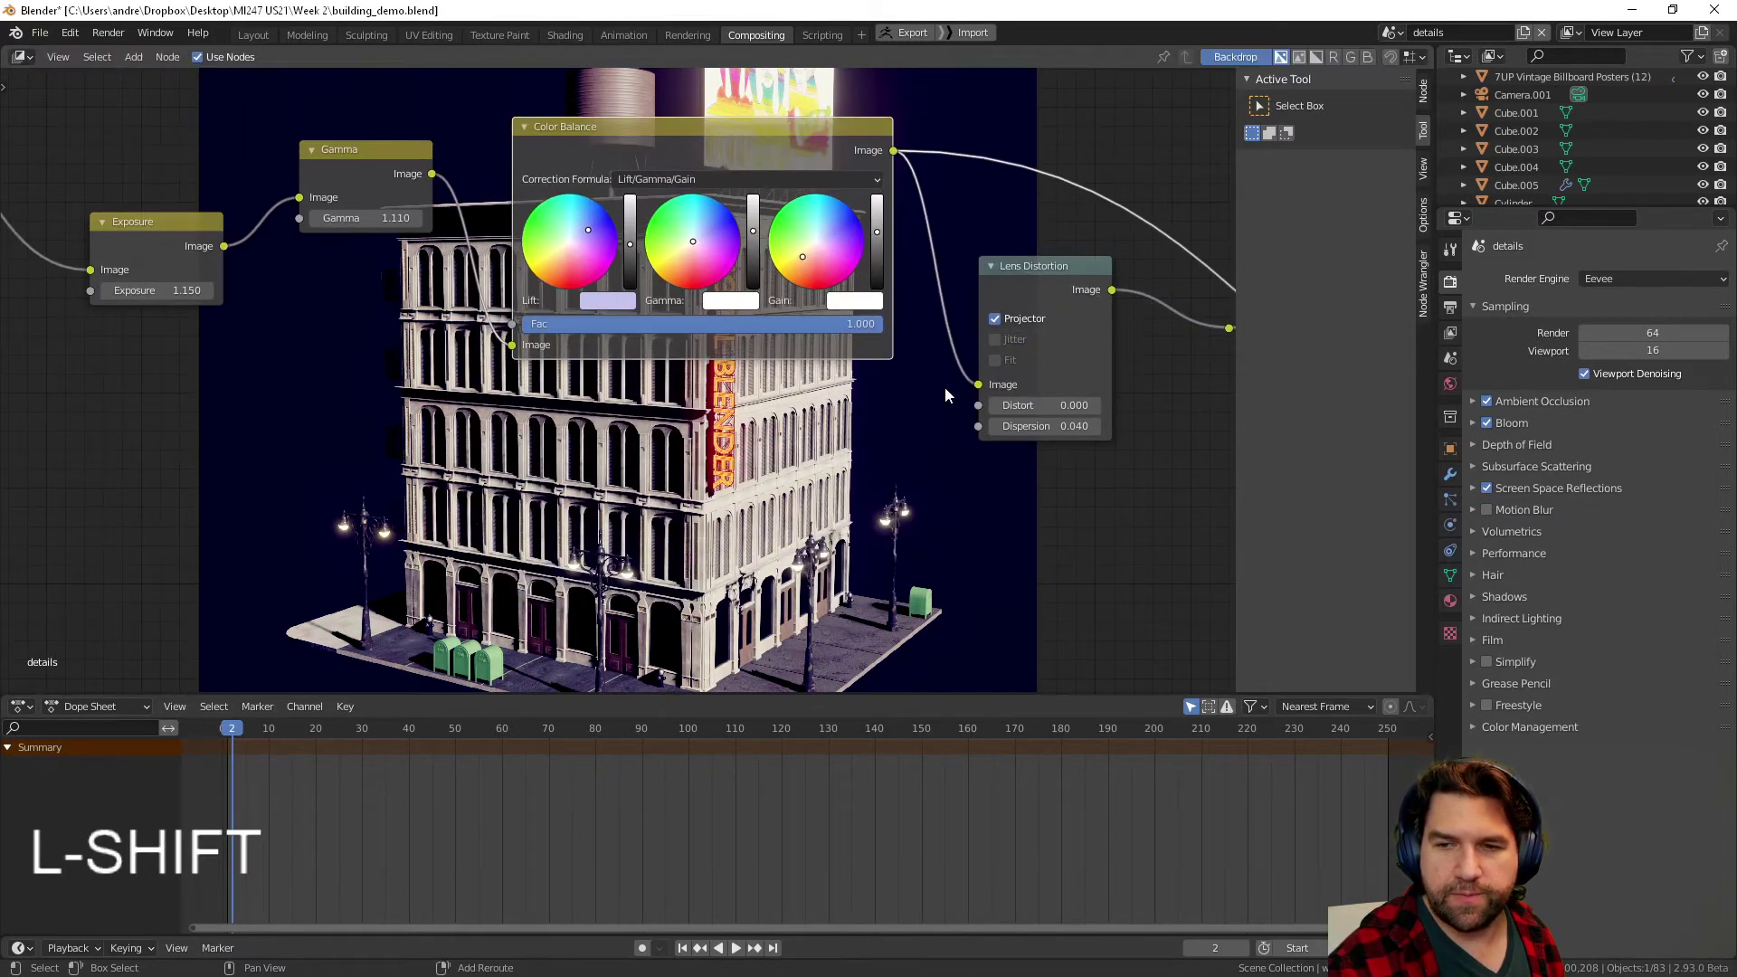
middle_drag(951, 477, 477, 514)
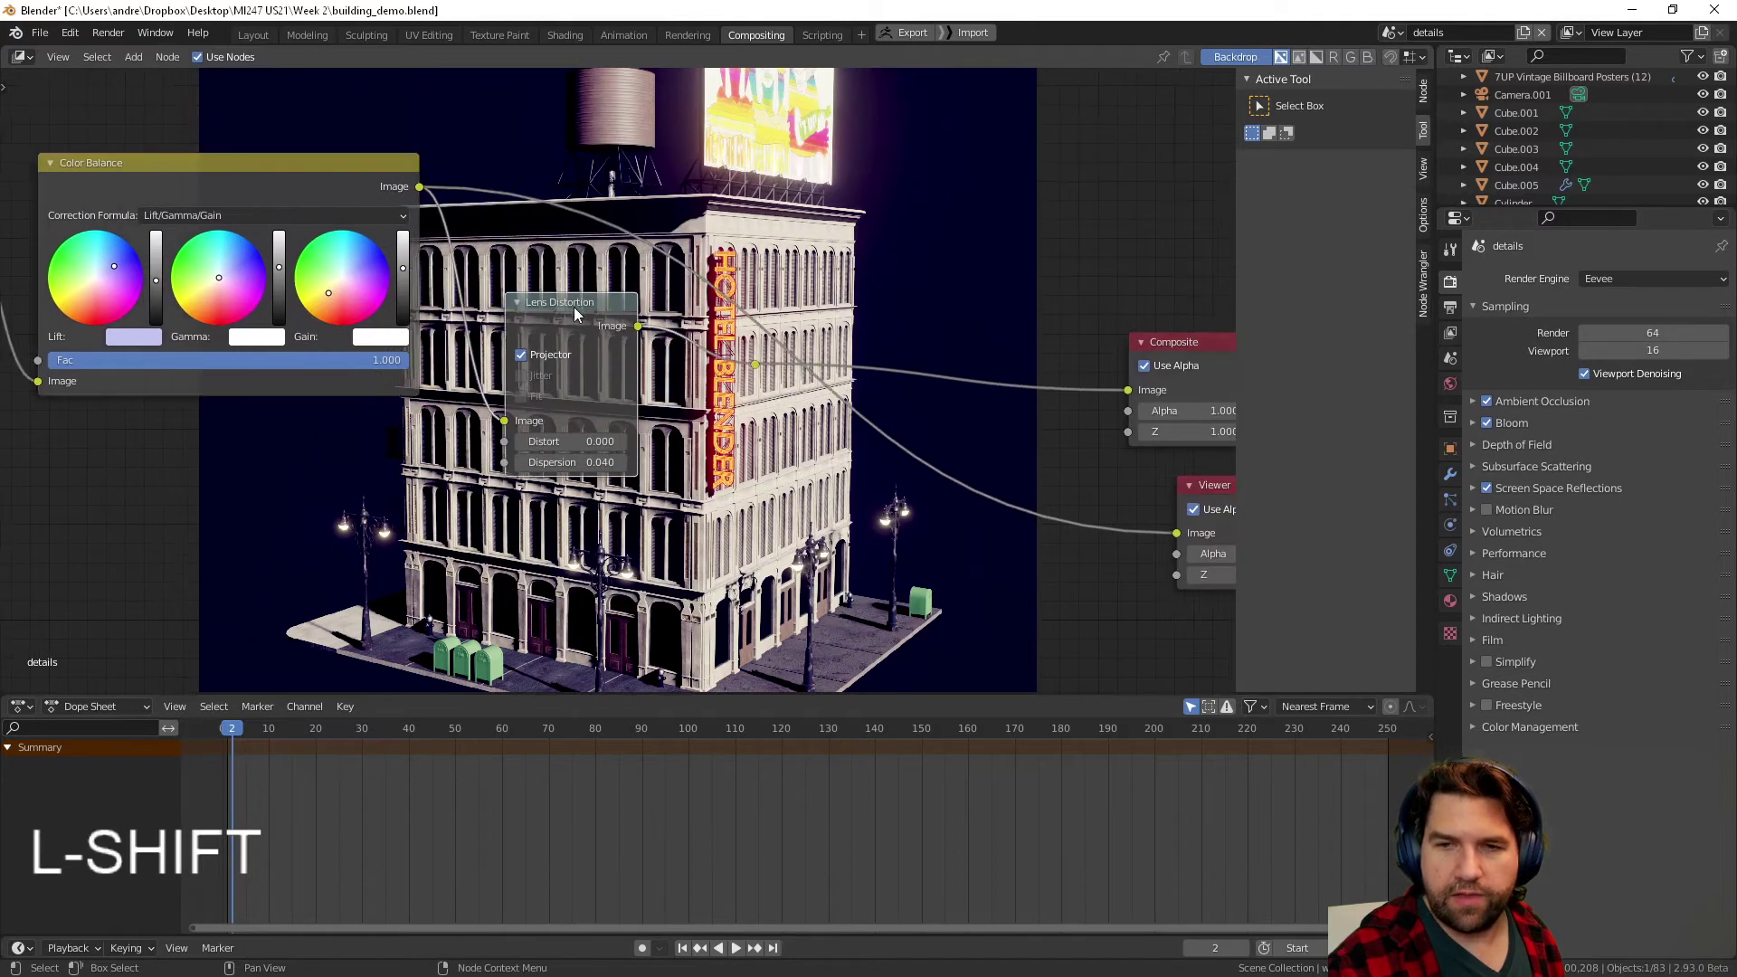
scroll(593, 329, up, 2)
drag(542, 346, 574, 345)
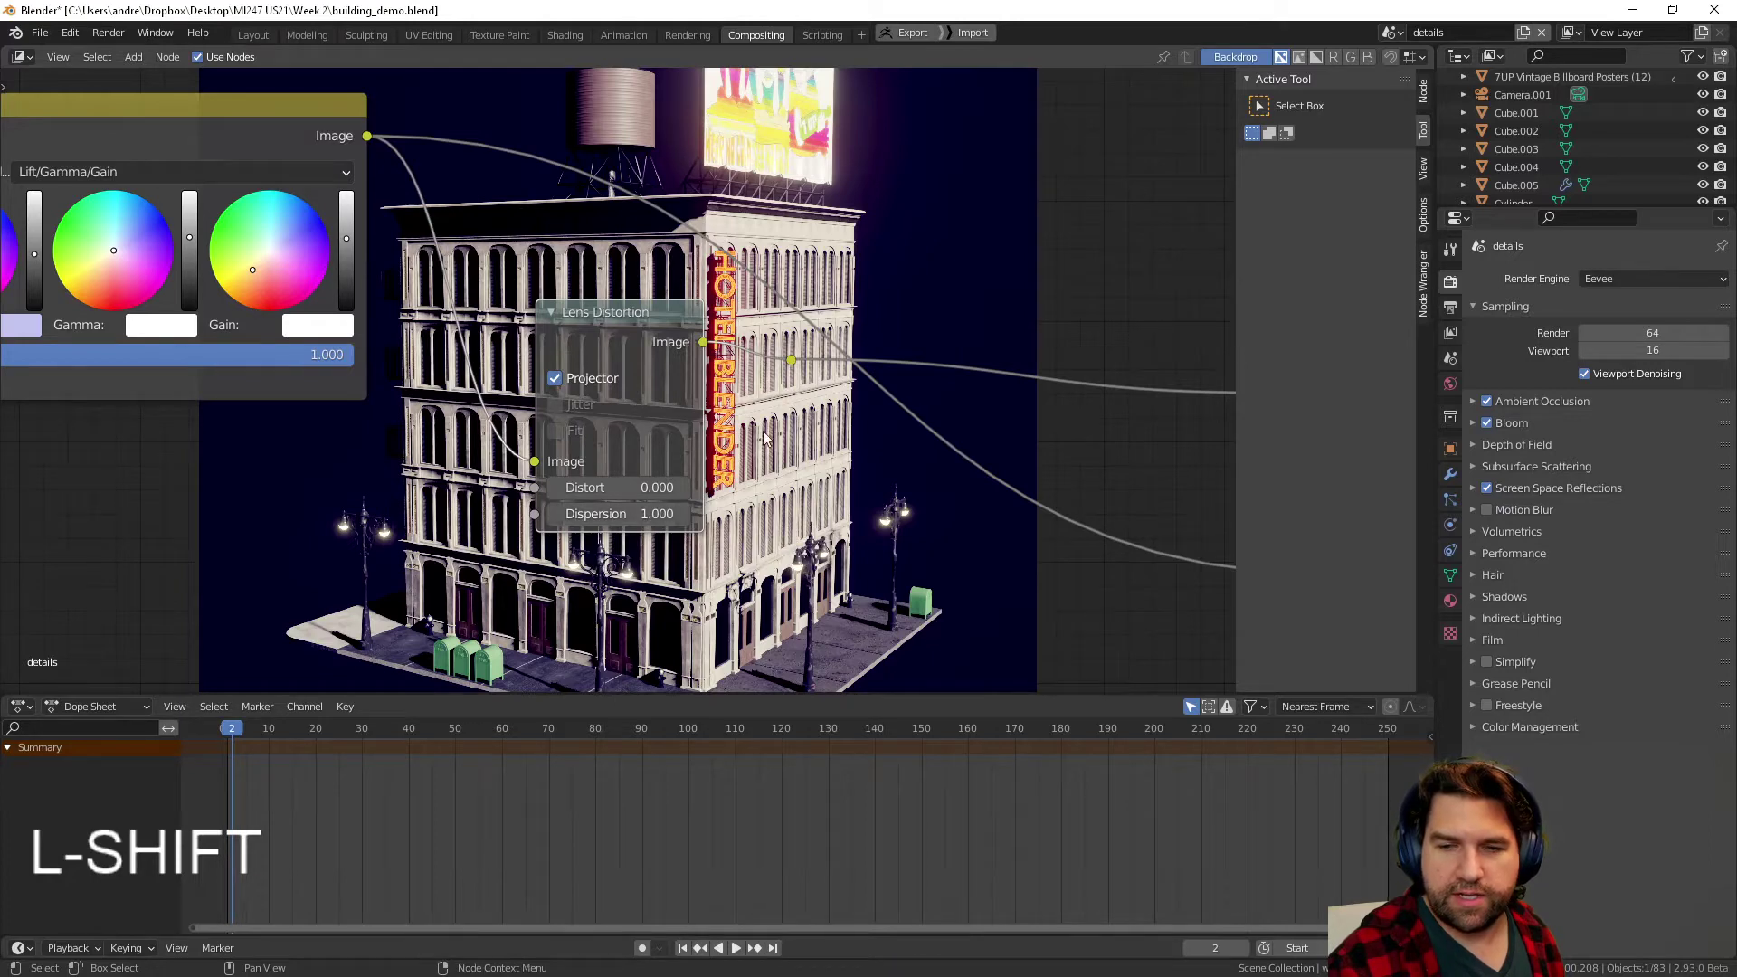
key(ctrl+z)
key(ctrl+z)
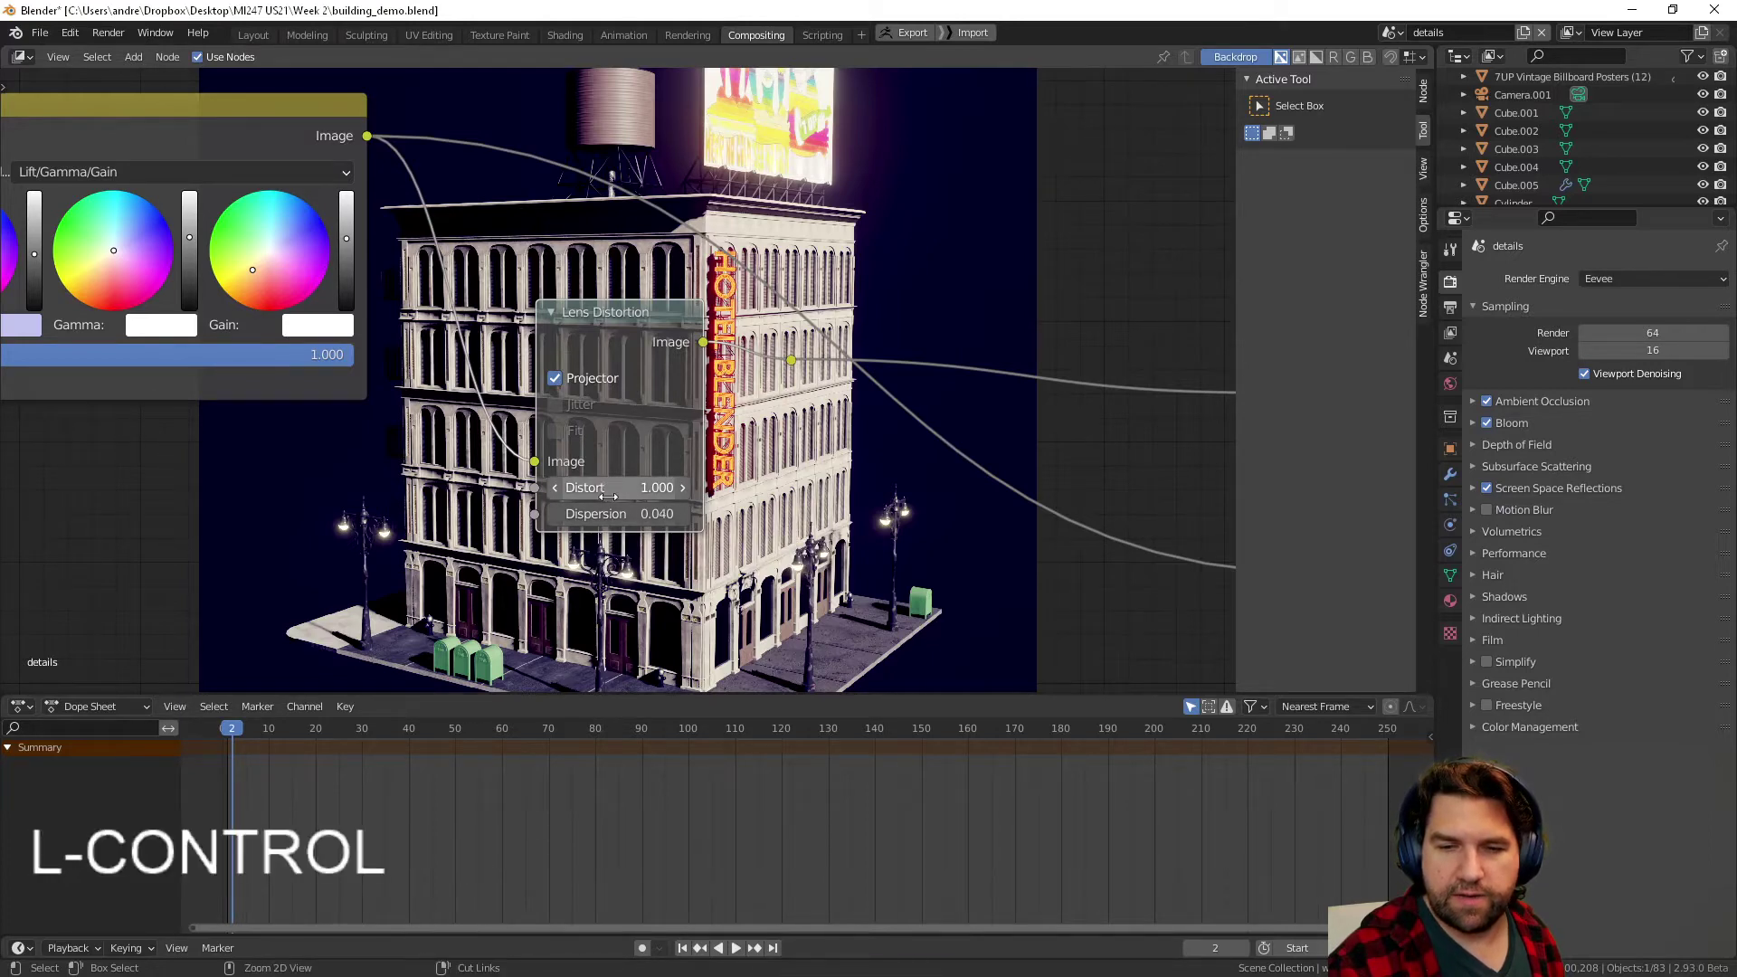
key(ctrl+z)
key(ctrl+z)
key(ctrl+z)
key(ctrl+z)
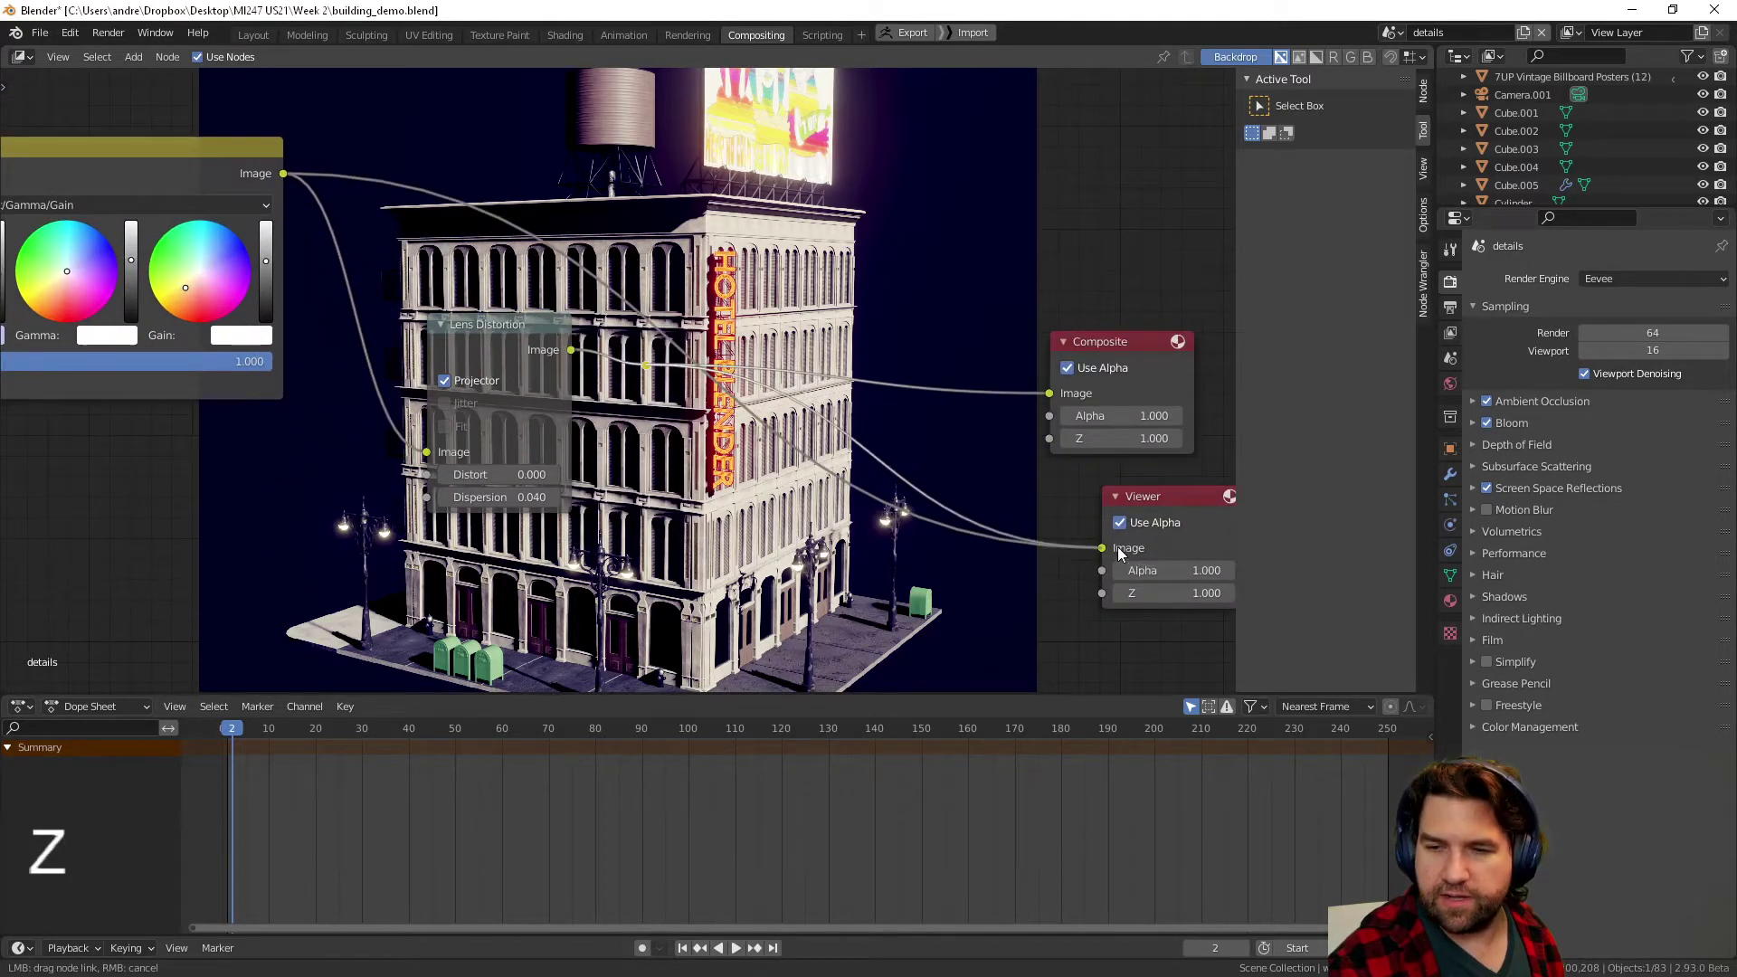
- Feed the Lens Distortion result into the Viewer and set the node's dispersion to 0.170
scroll(522, 490, up, 1)
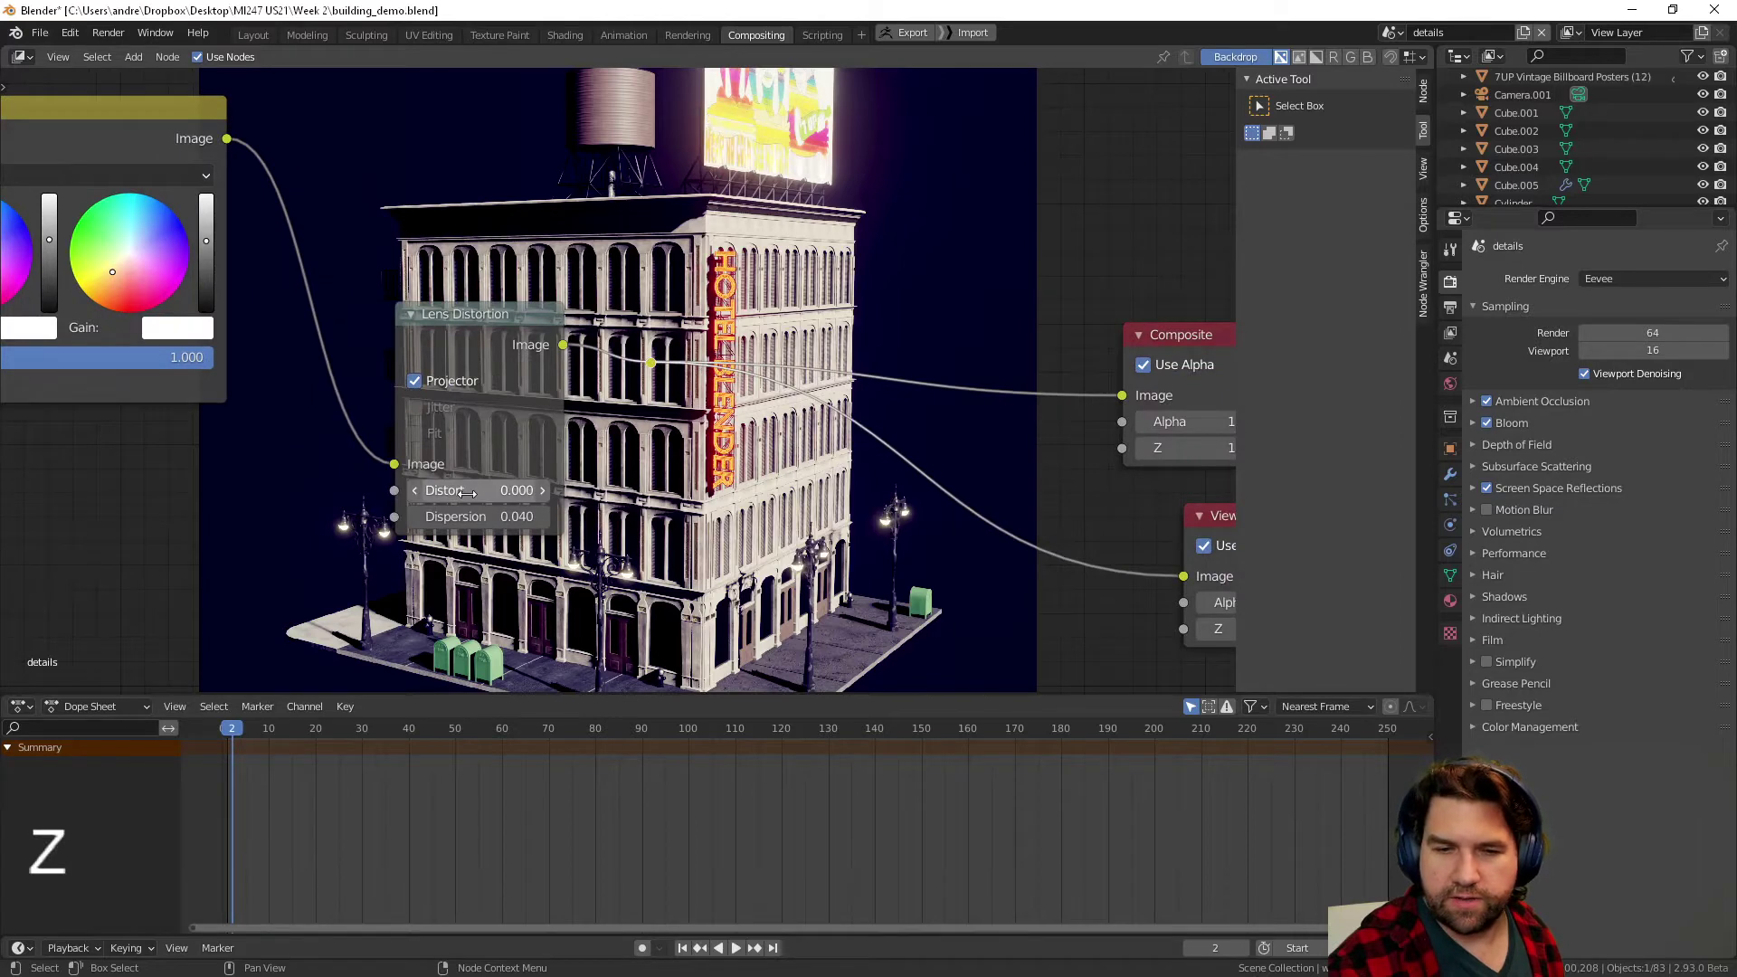
mouse_move(467, 517)
mouse_down()
mouse_move(407, 517)
mouse_move(475, 517)
mouse_move(438, 516)
mouse_up()
shift+scroll(708, 391, down, 1)
scroll(704, 393, up, 3)
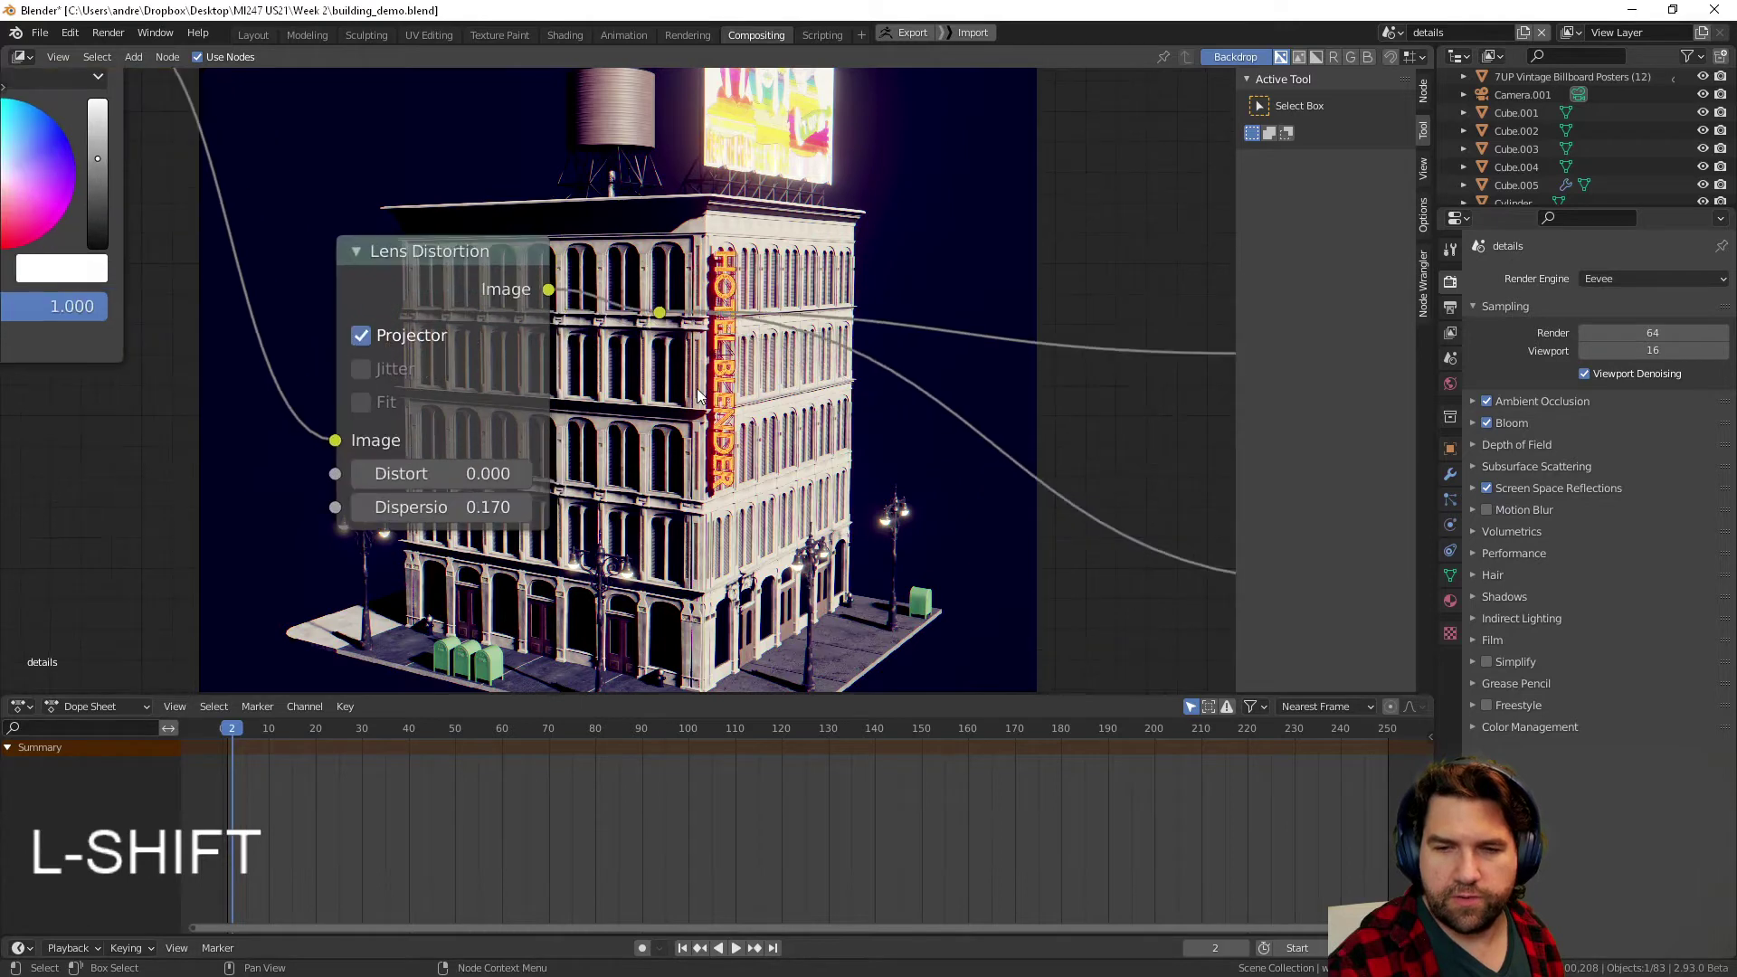
scroll(698, 396, down, 4)
middle_drag(383, 432, 671, 478)
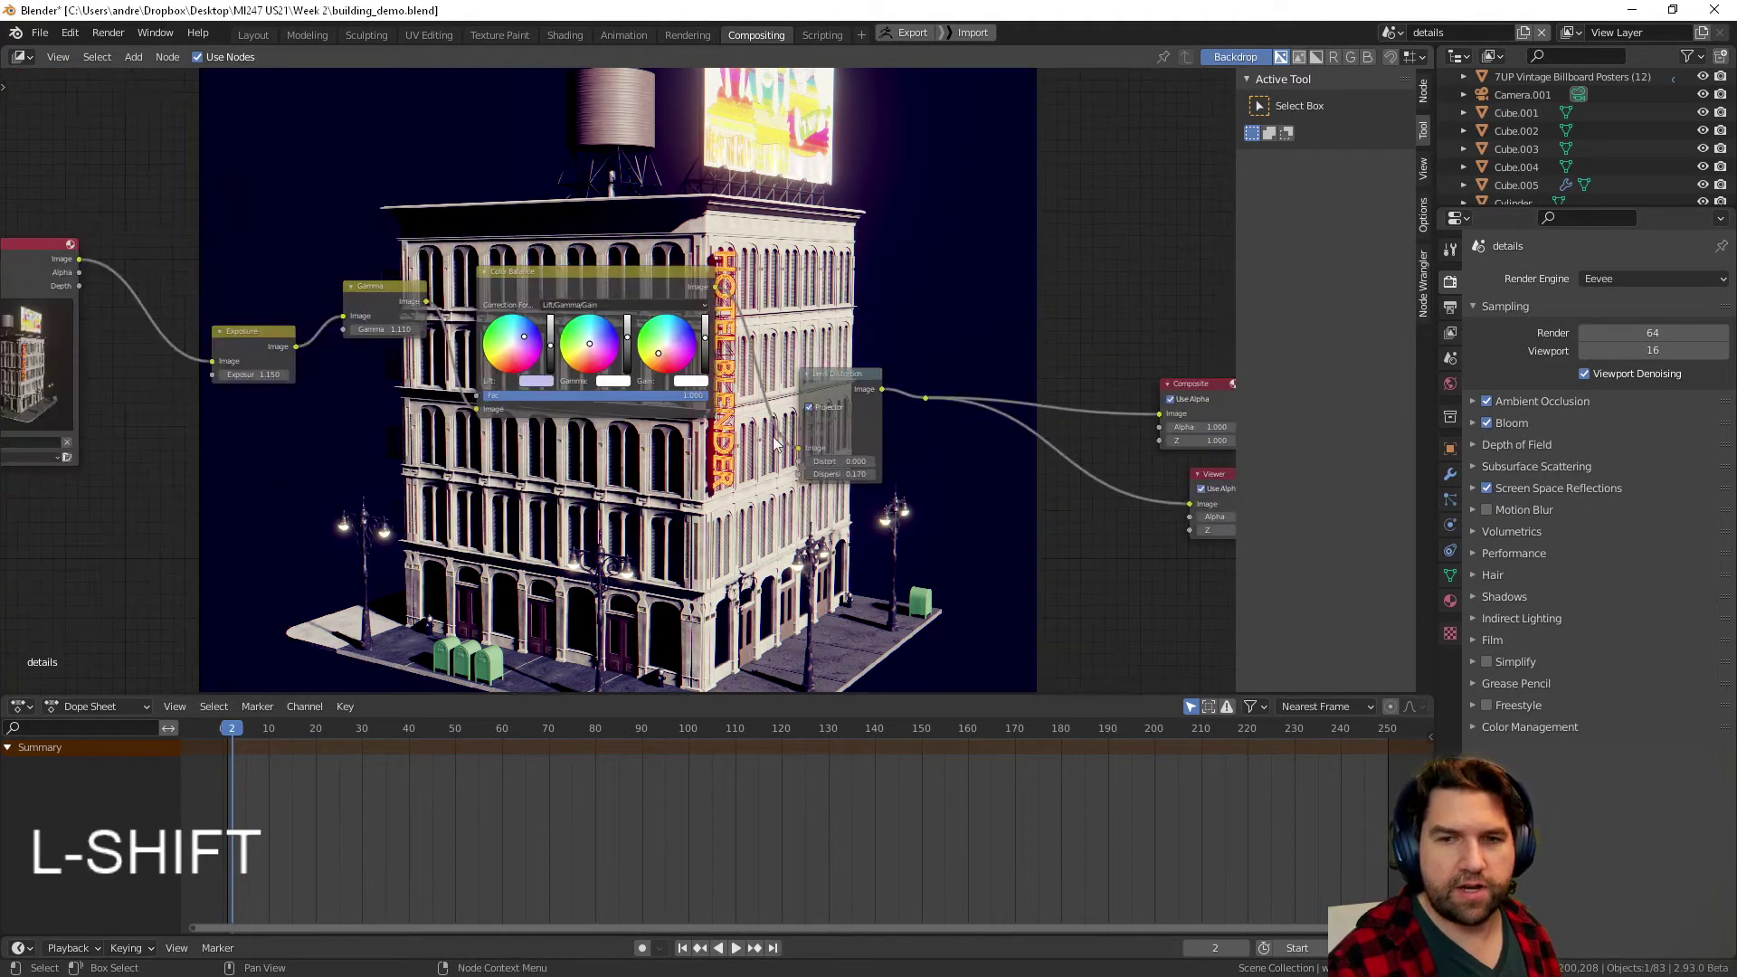
scroll(670, 477, down, 12)
scroll(670, 477, up, 6)
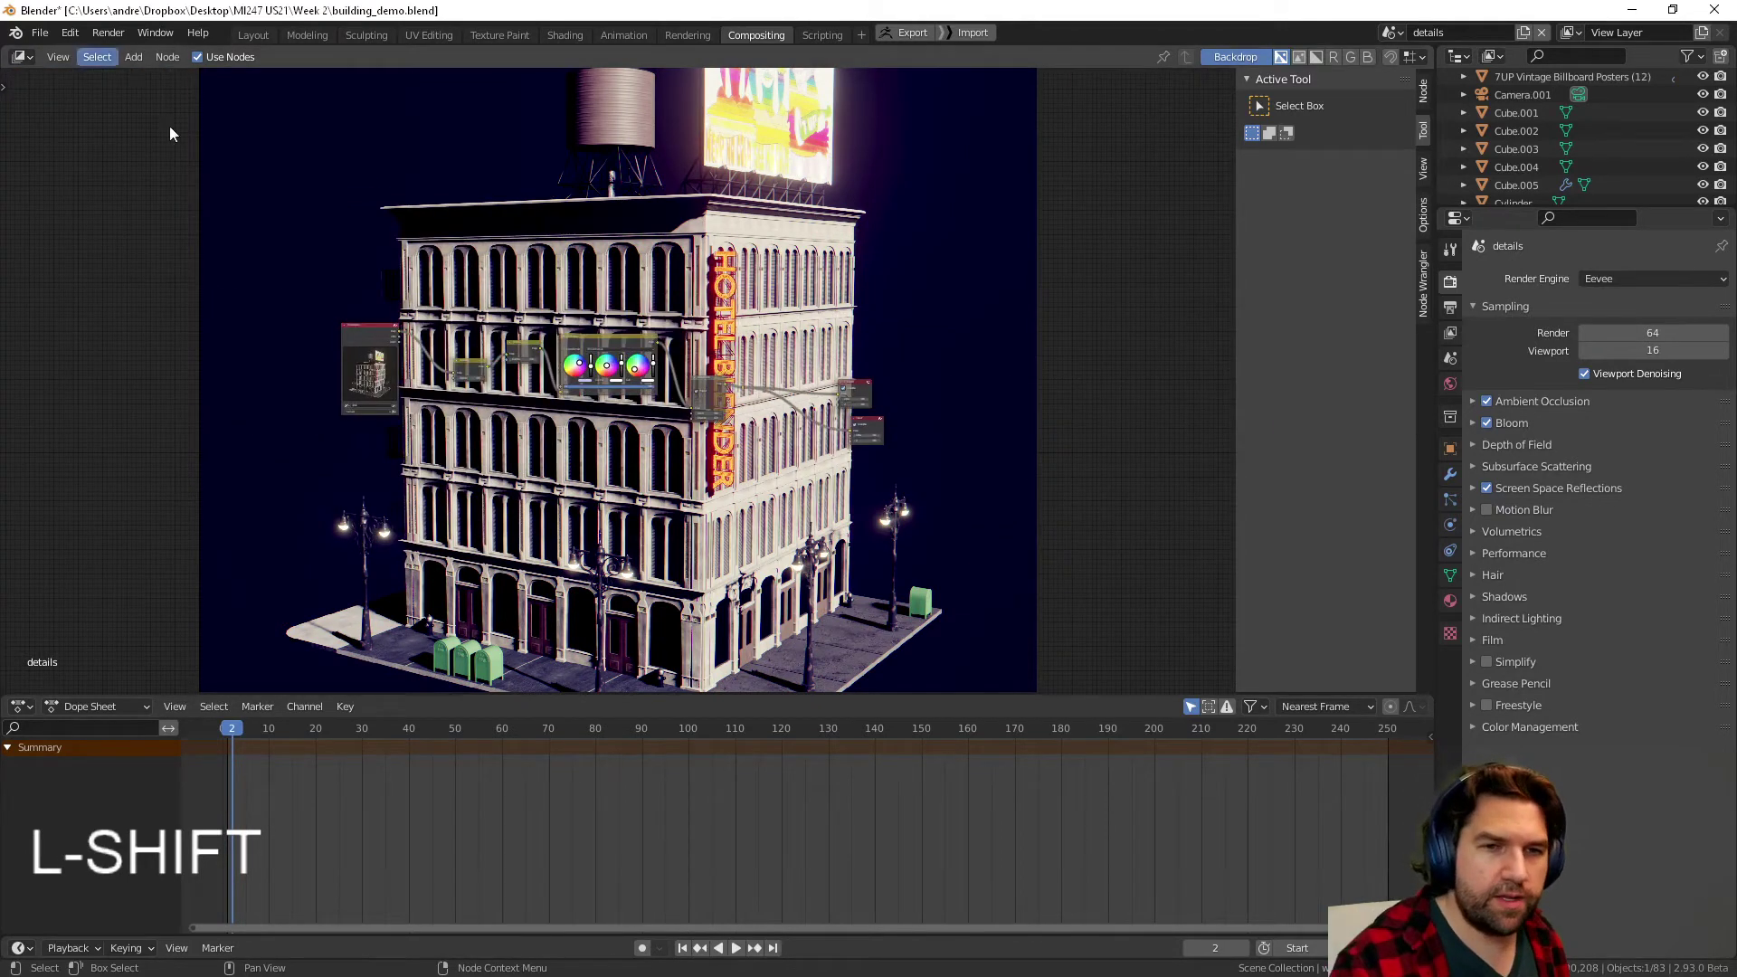
scroll(380, 492, up, 1)
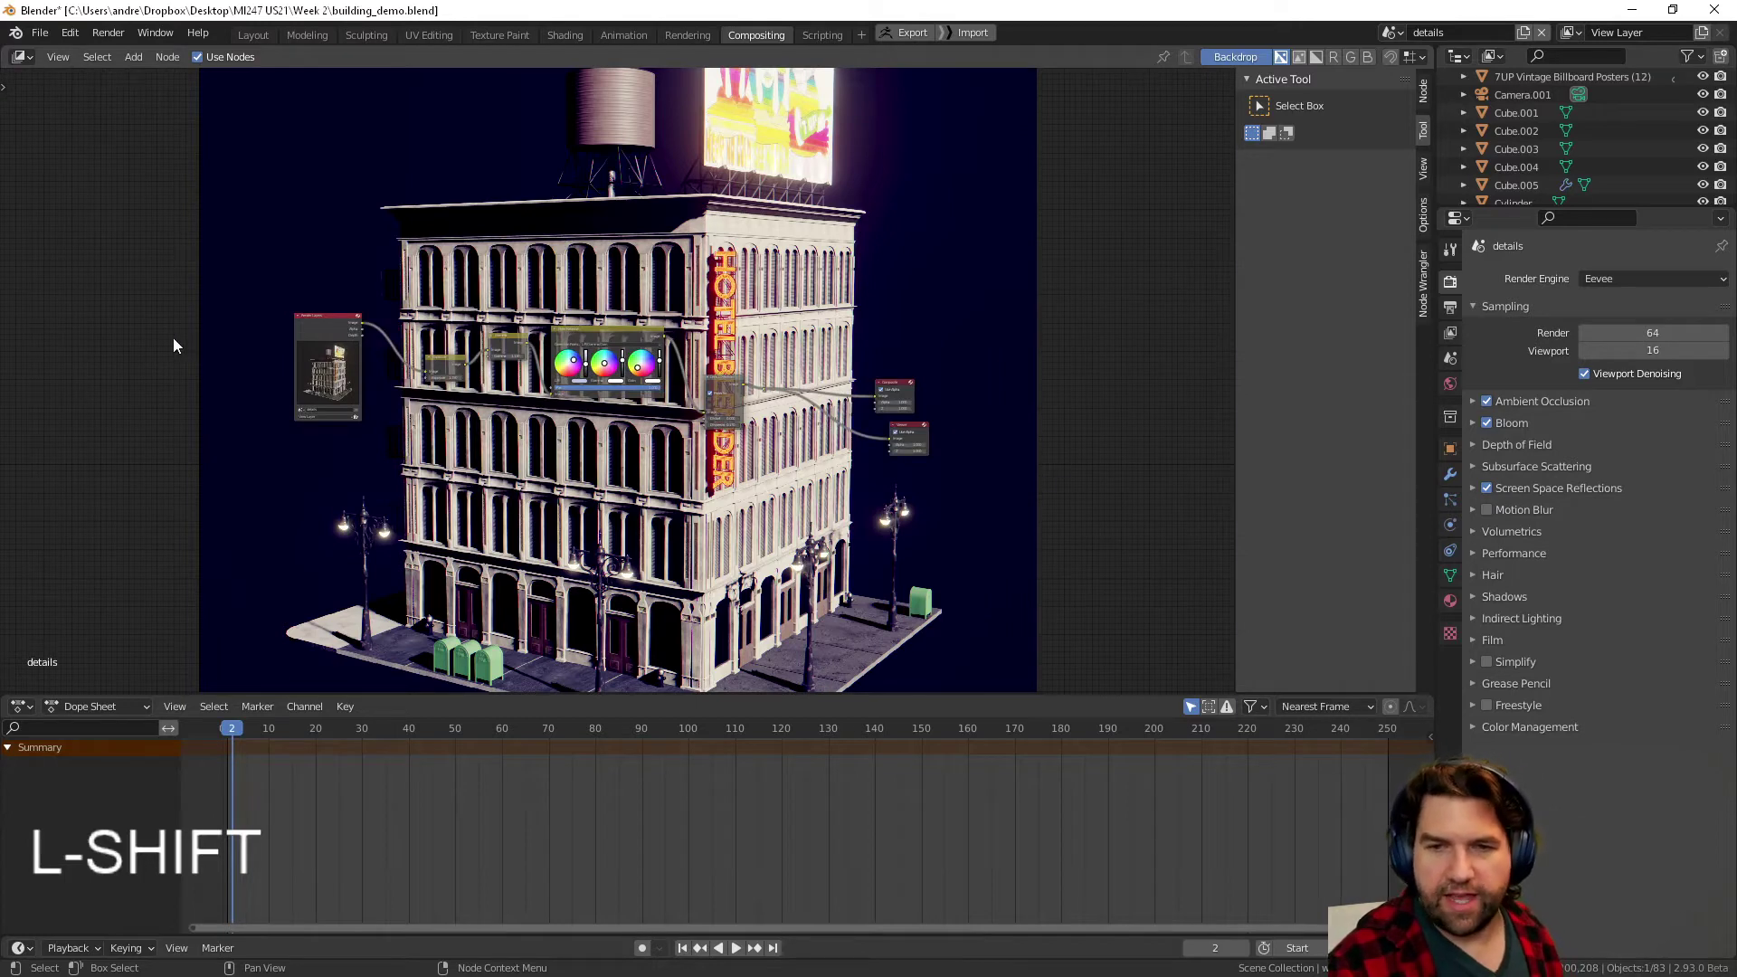
scroll(489, 380, down, 1)
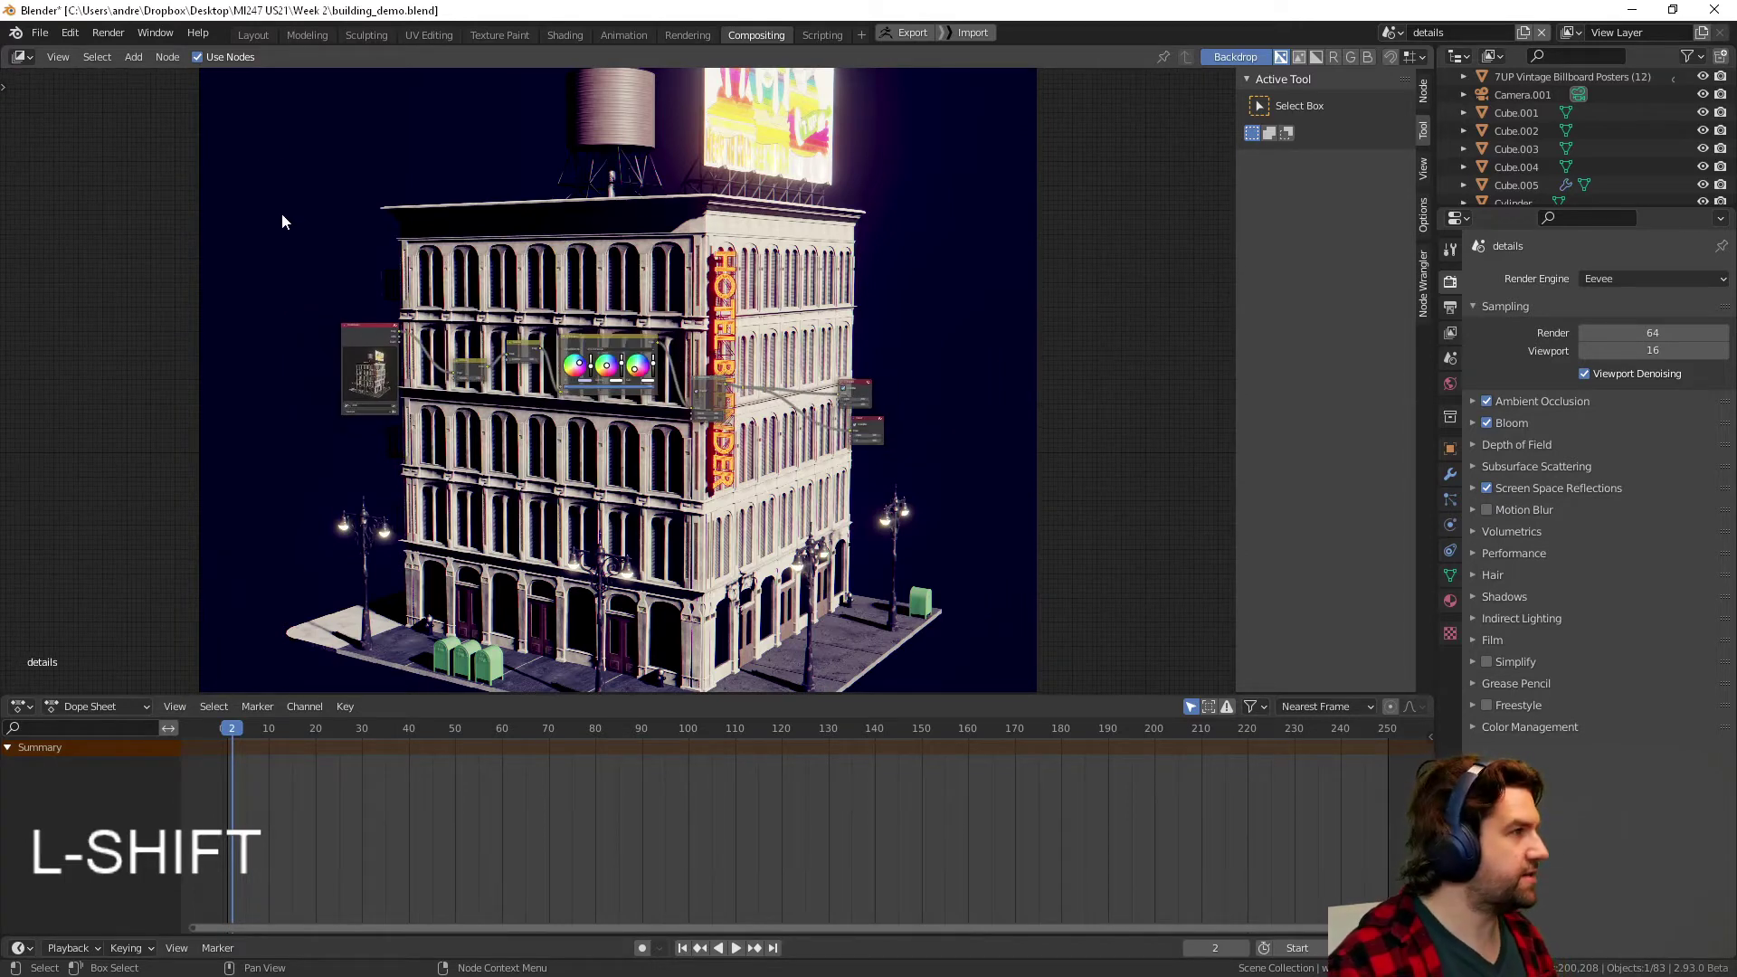
- Set the Exposure node's value to 1.130
scroll(616, 338, up, 3)
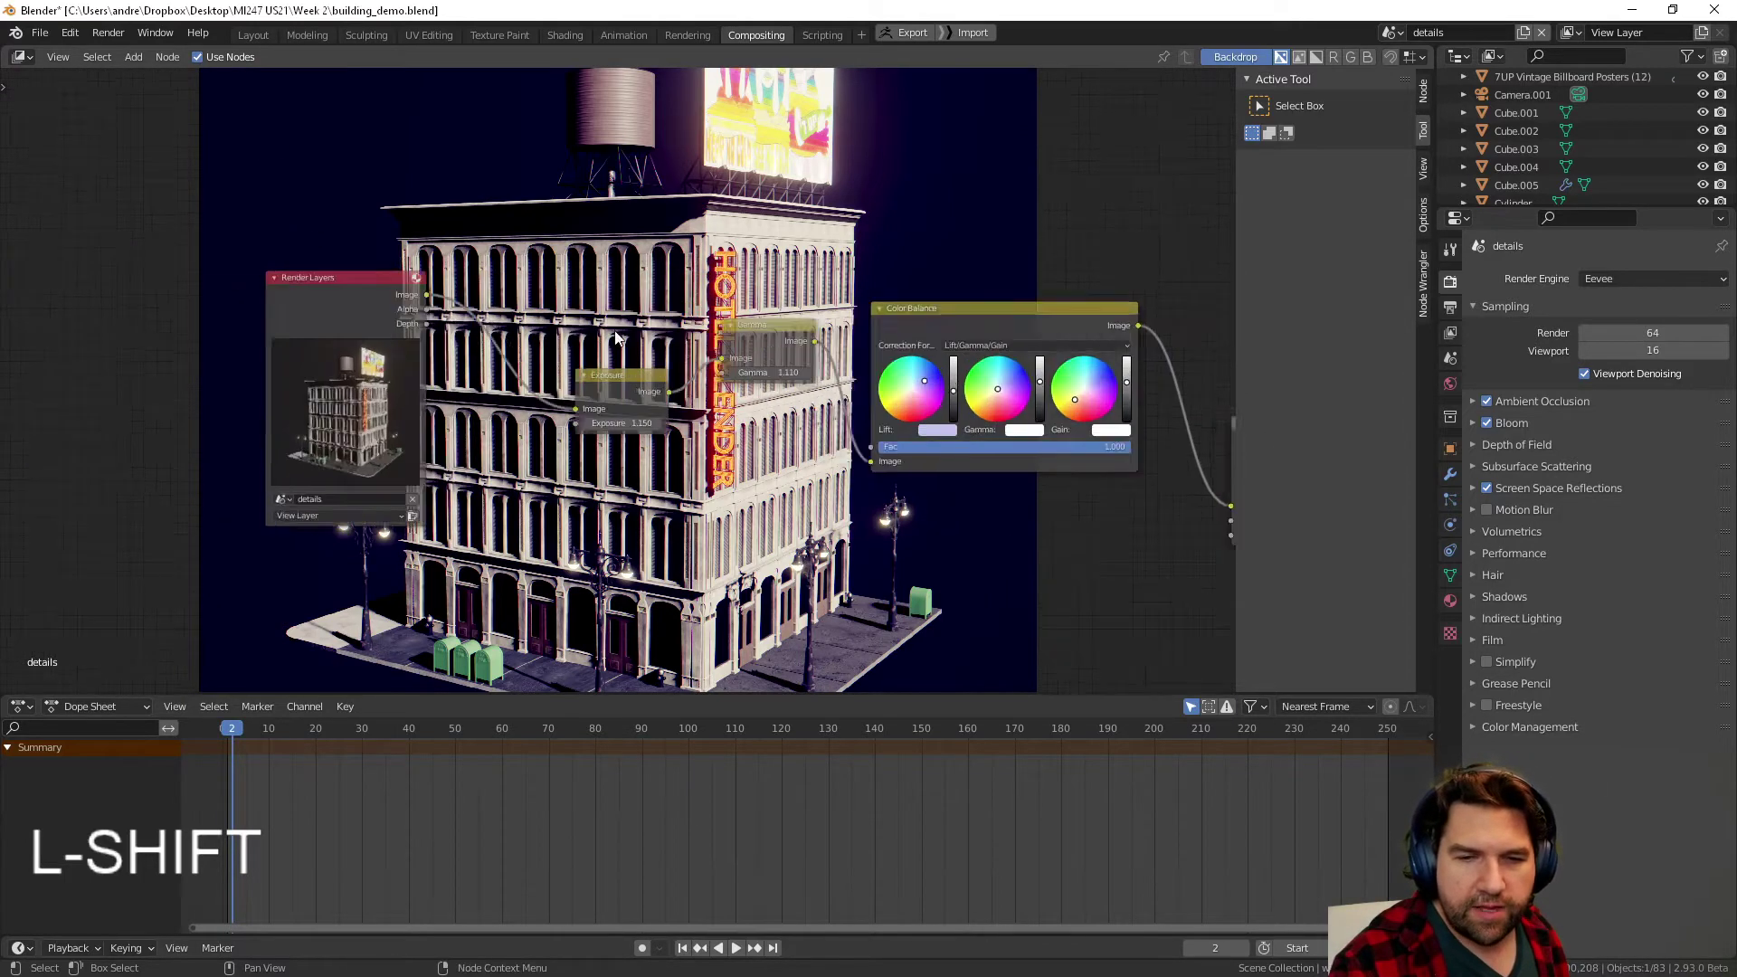
scroll(621, 378, up, 2)
shift+drag(626, 462, 606, 461)
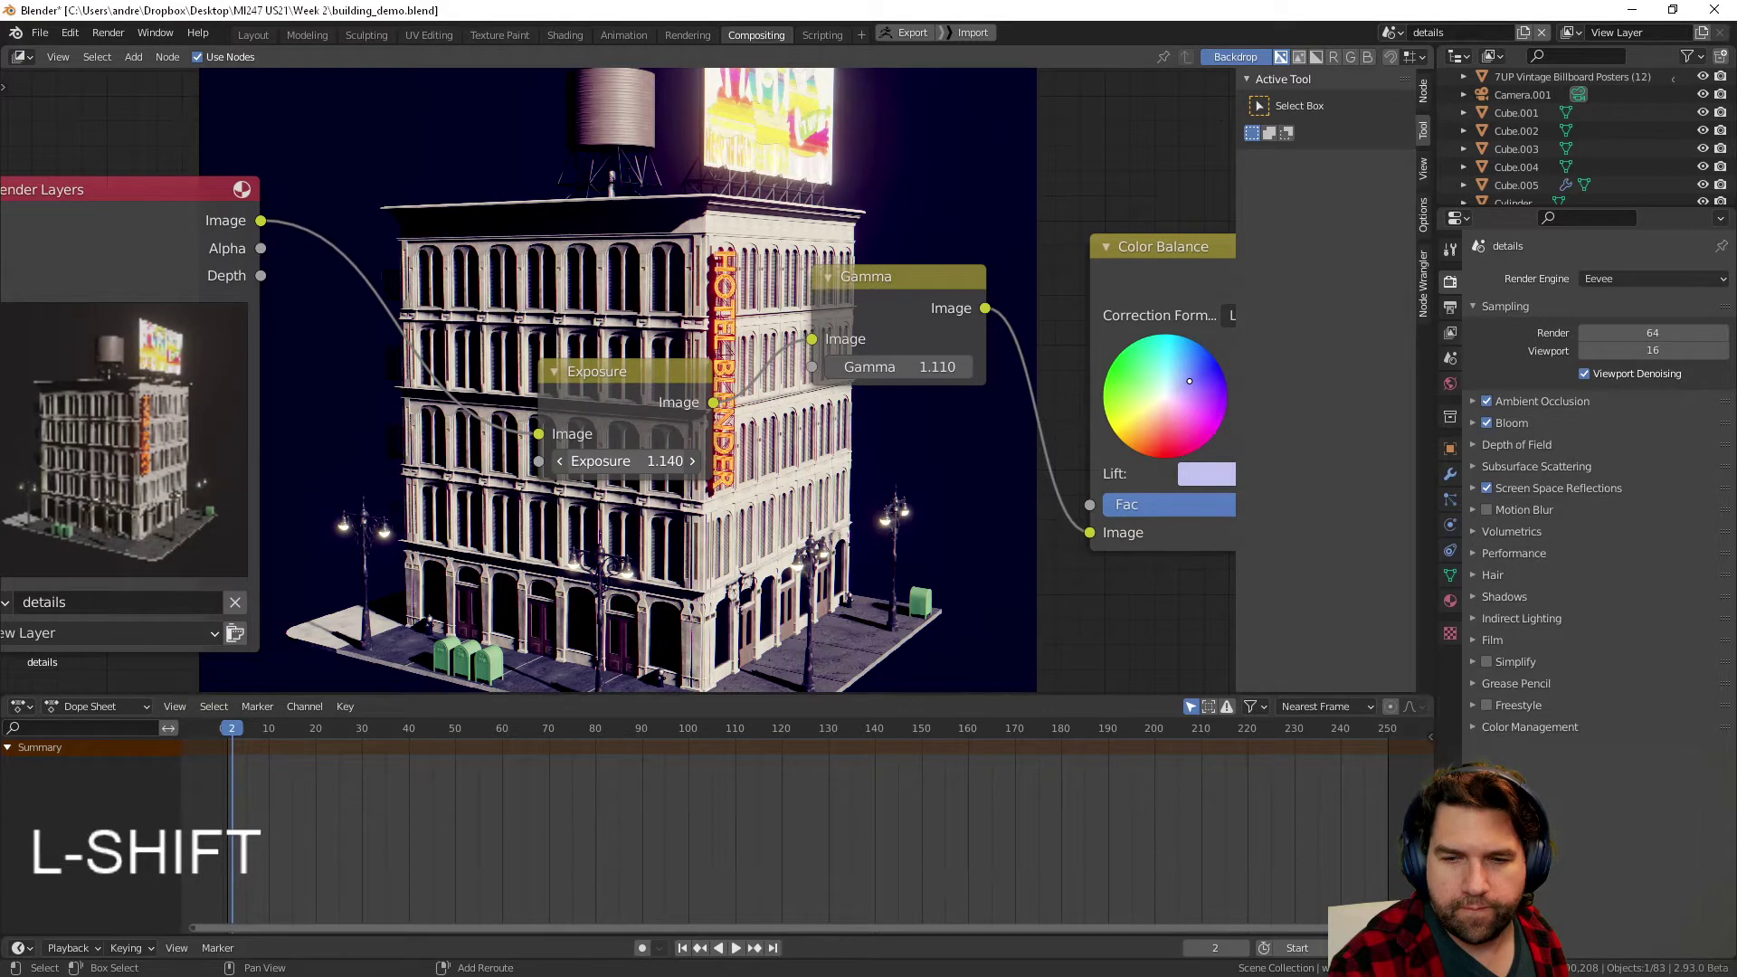
shift+drag(606, 461, 603, 461)
- Lighten the Color Balance lift with a paler blue tint and slightly lower the gamma and gain brightness
middle_drag(1003, 469, 601, 445)
middle_drag(749, 443, 582, 436)
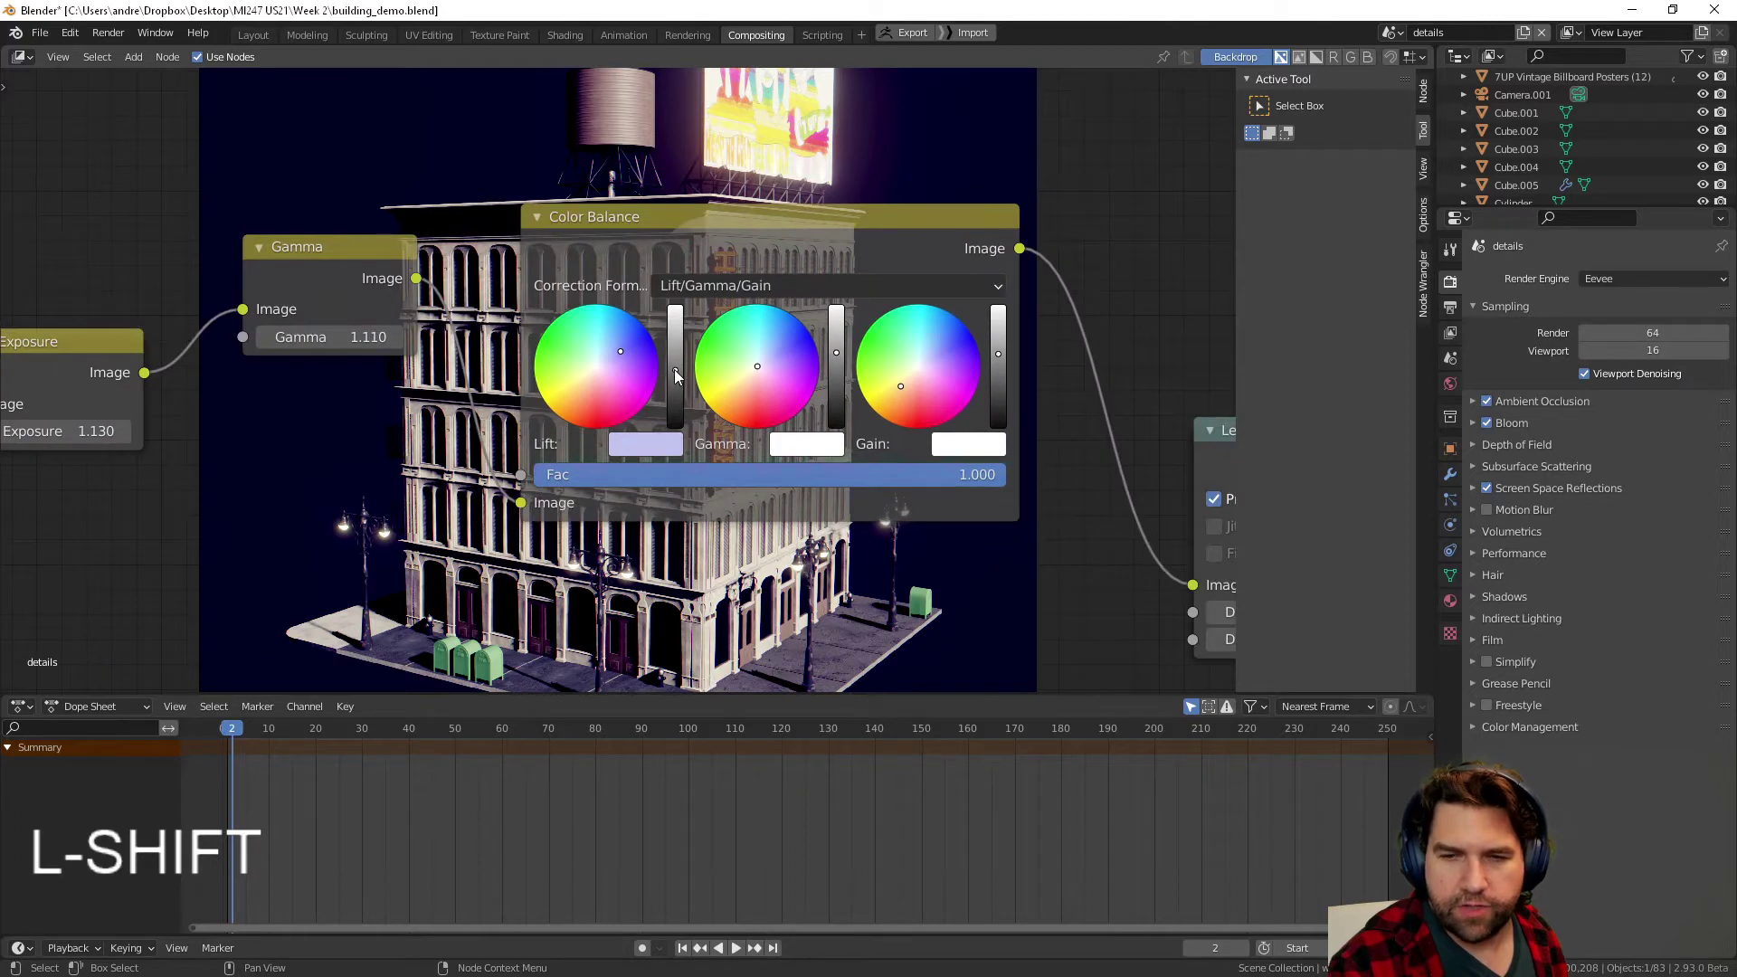
shift+drag(675, 369, 675, 368)
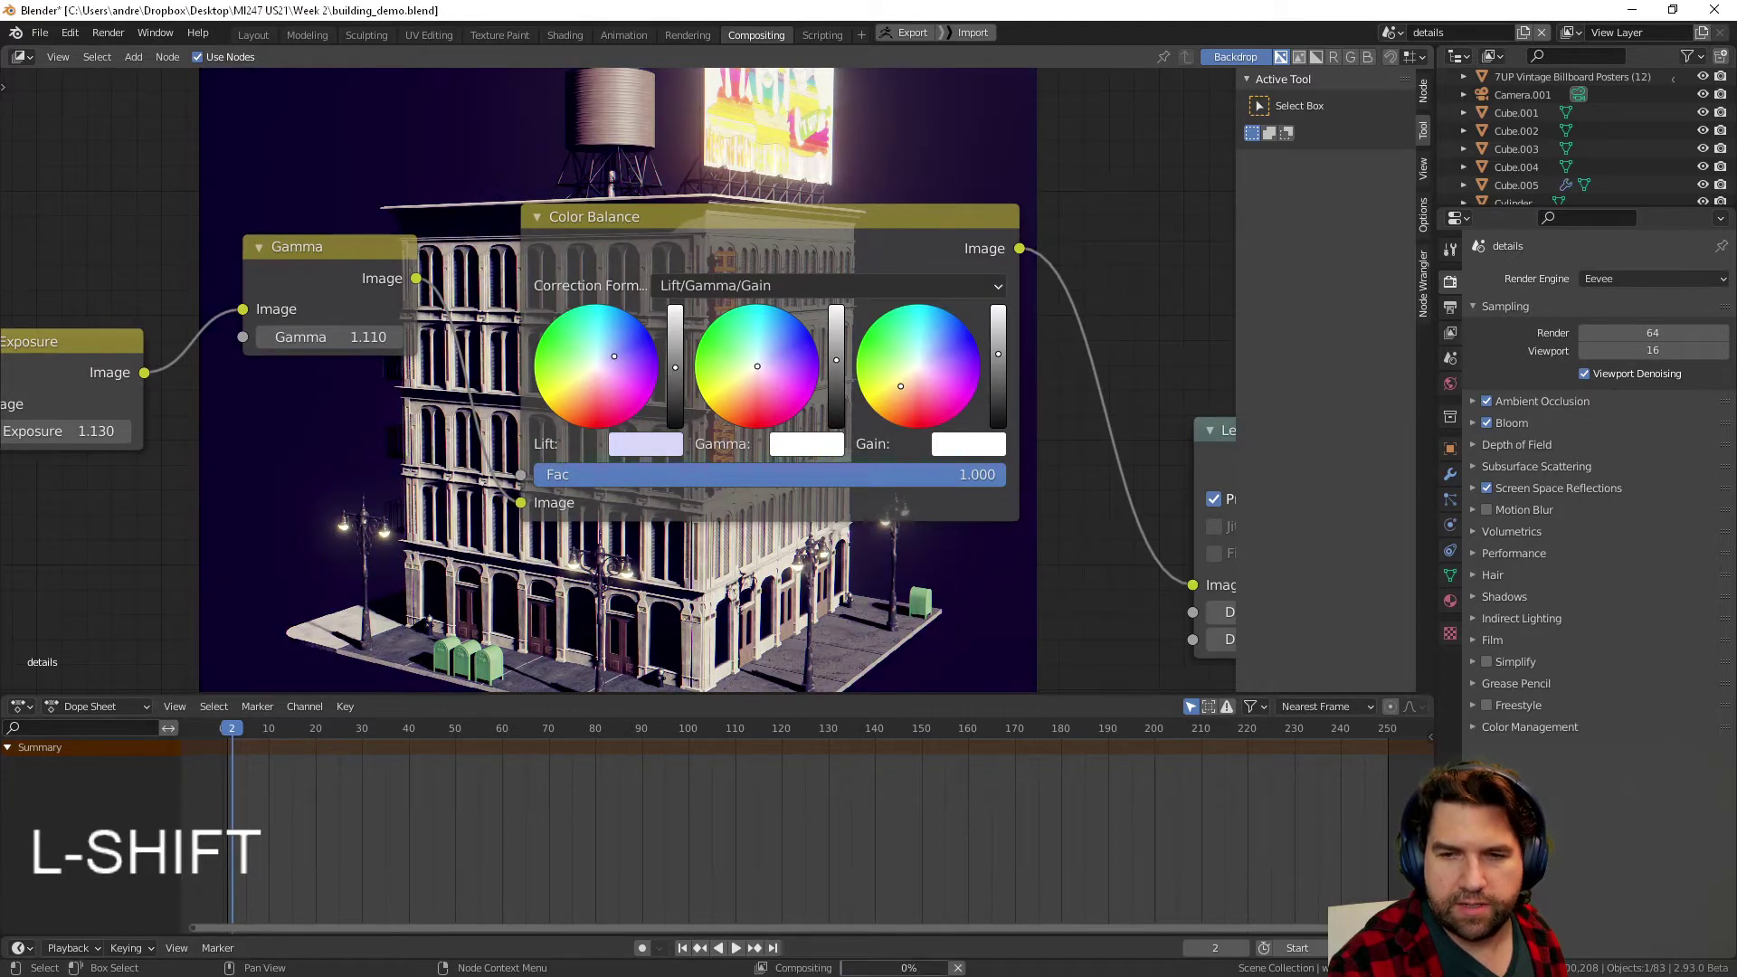
mouse_move(998, 355)
shift+mouse_down()
mouse_move(998, 392)
mouse_move(998, 308)
mouse_move(998, 359)
shift+mouse_up()
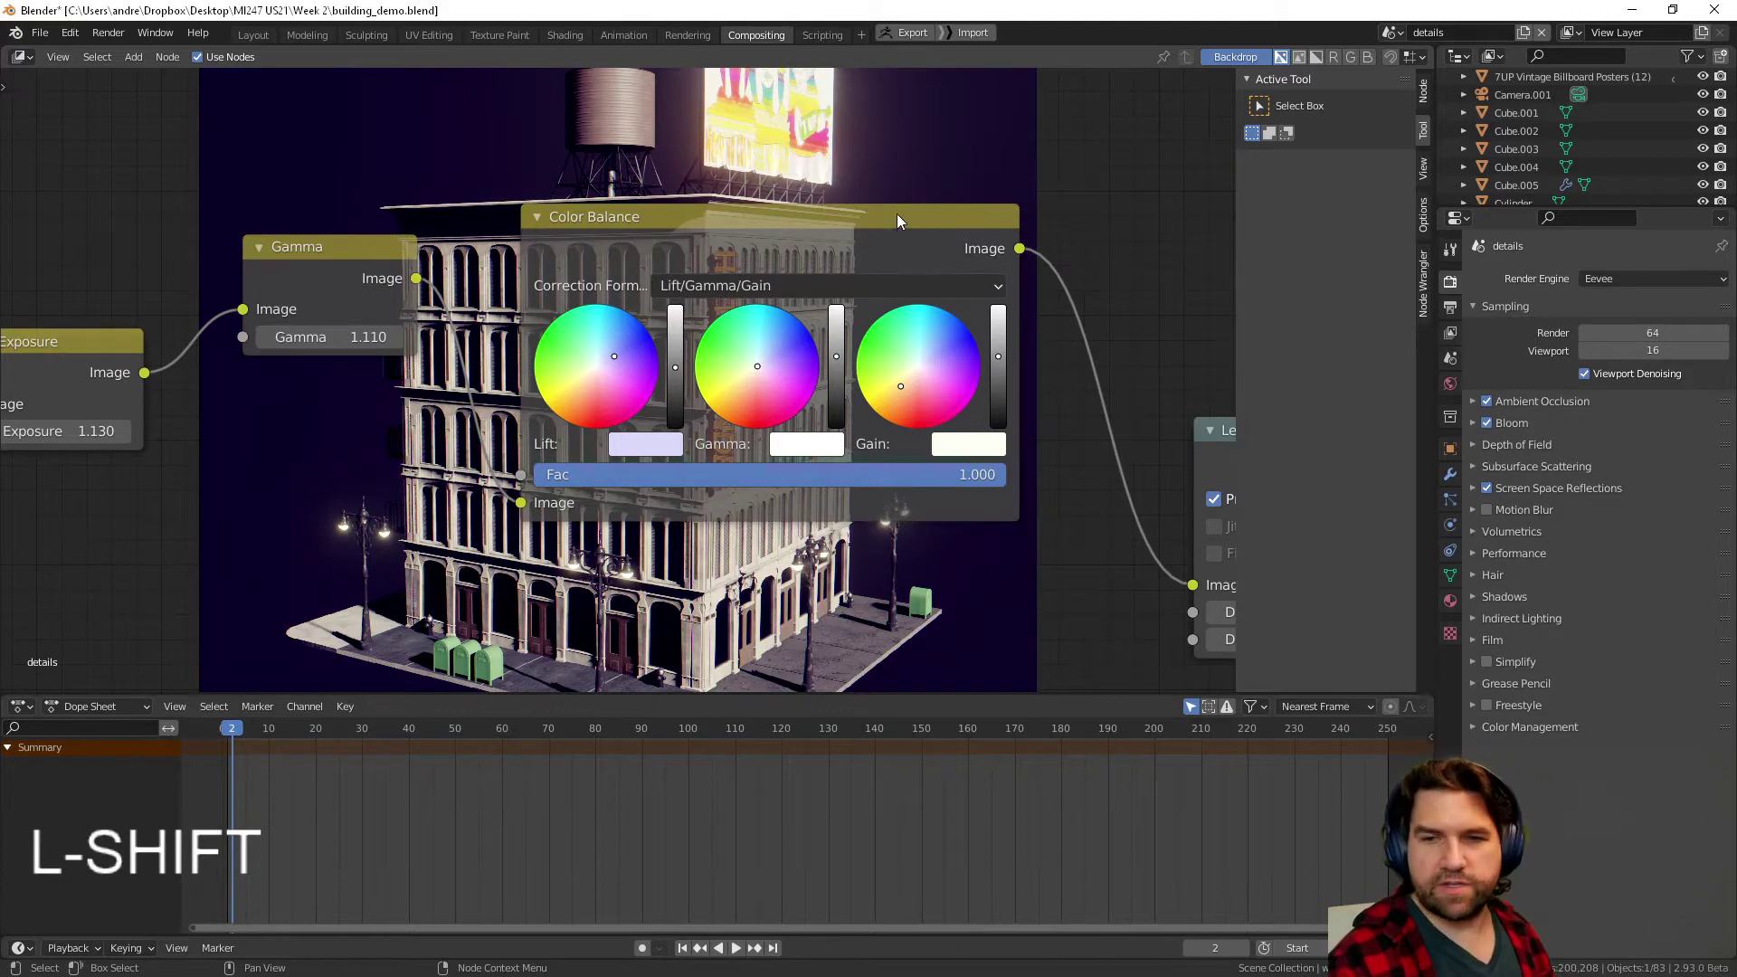
- Move the Color Balance node farther from Gamma and save building_demo.blend
drag(898, 214, 1067, 99)
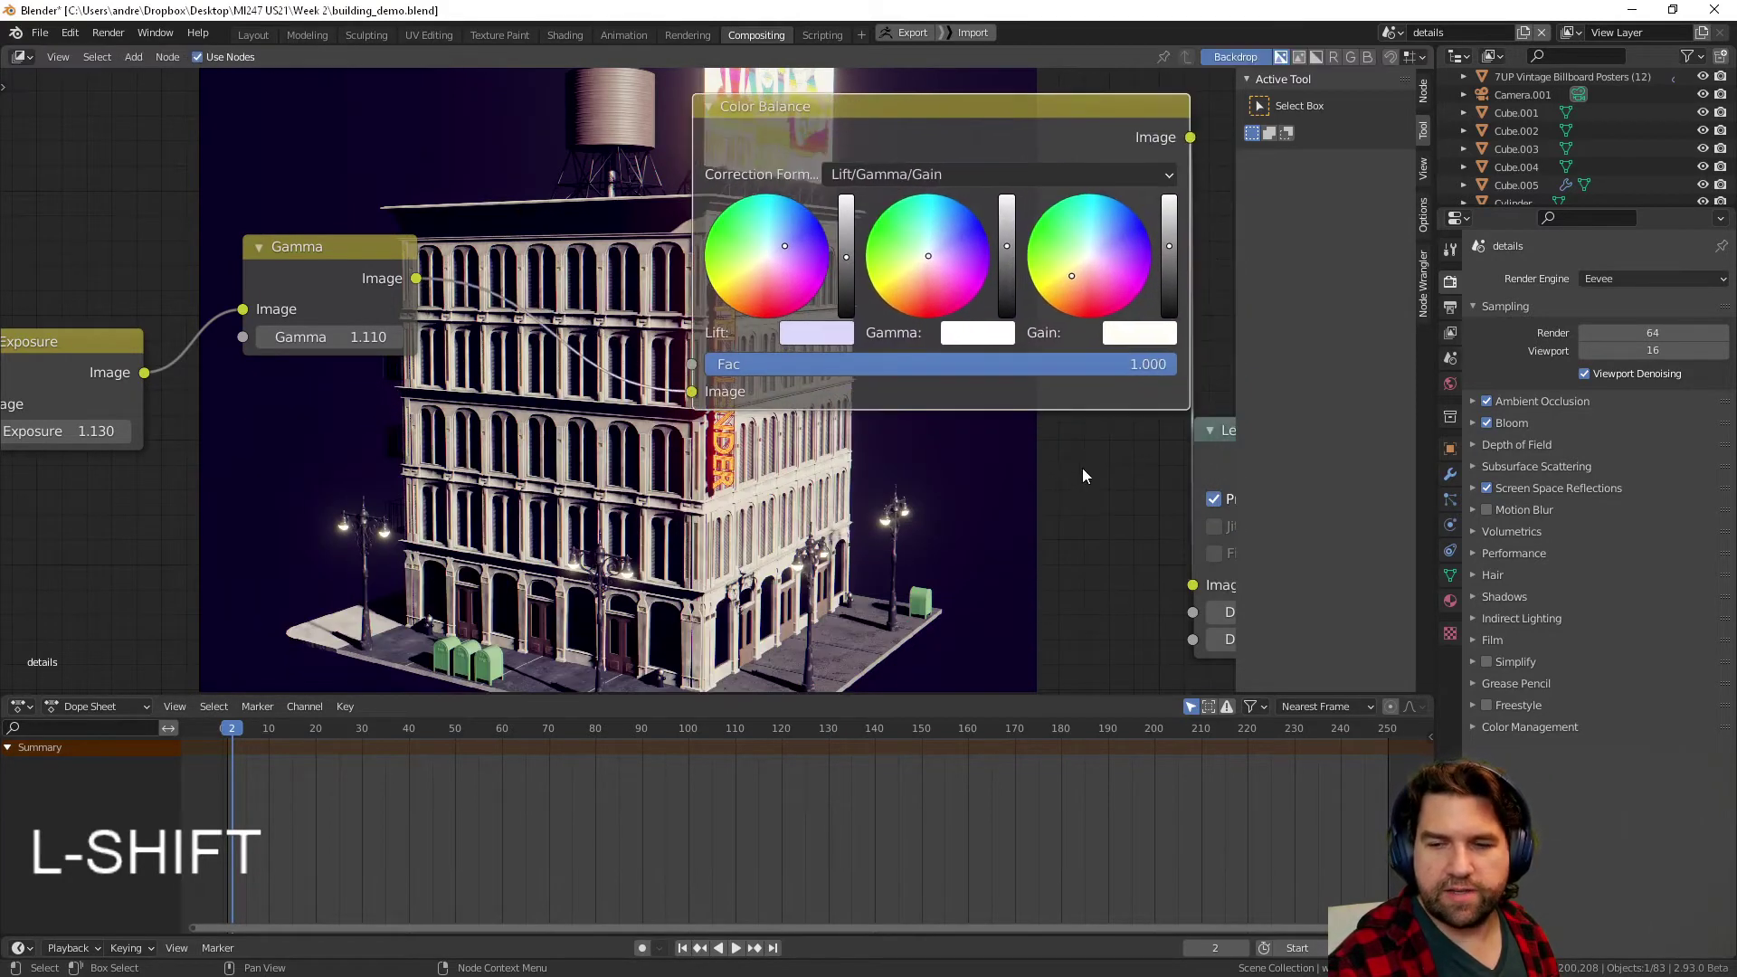
click(1089, 459)
key(Home)
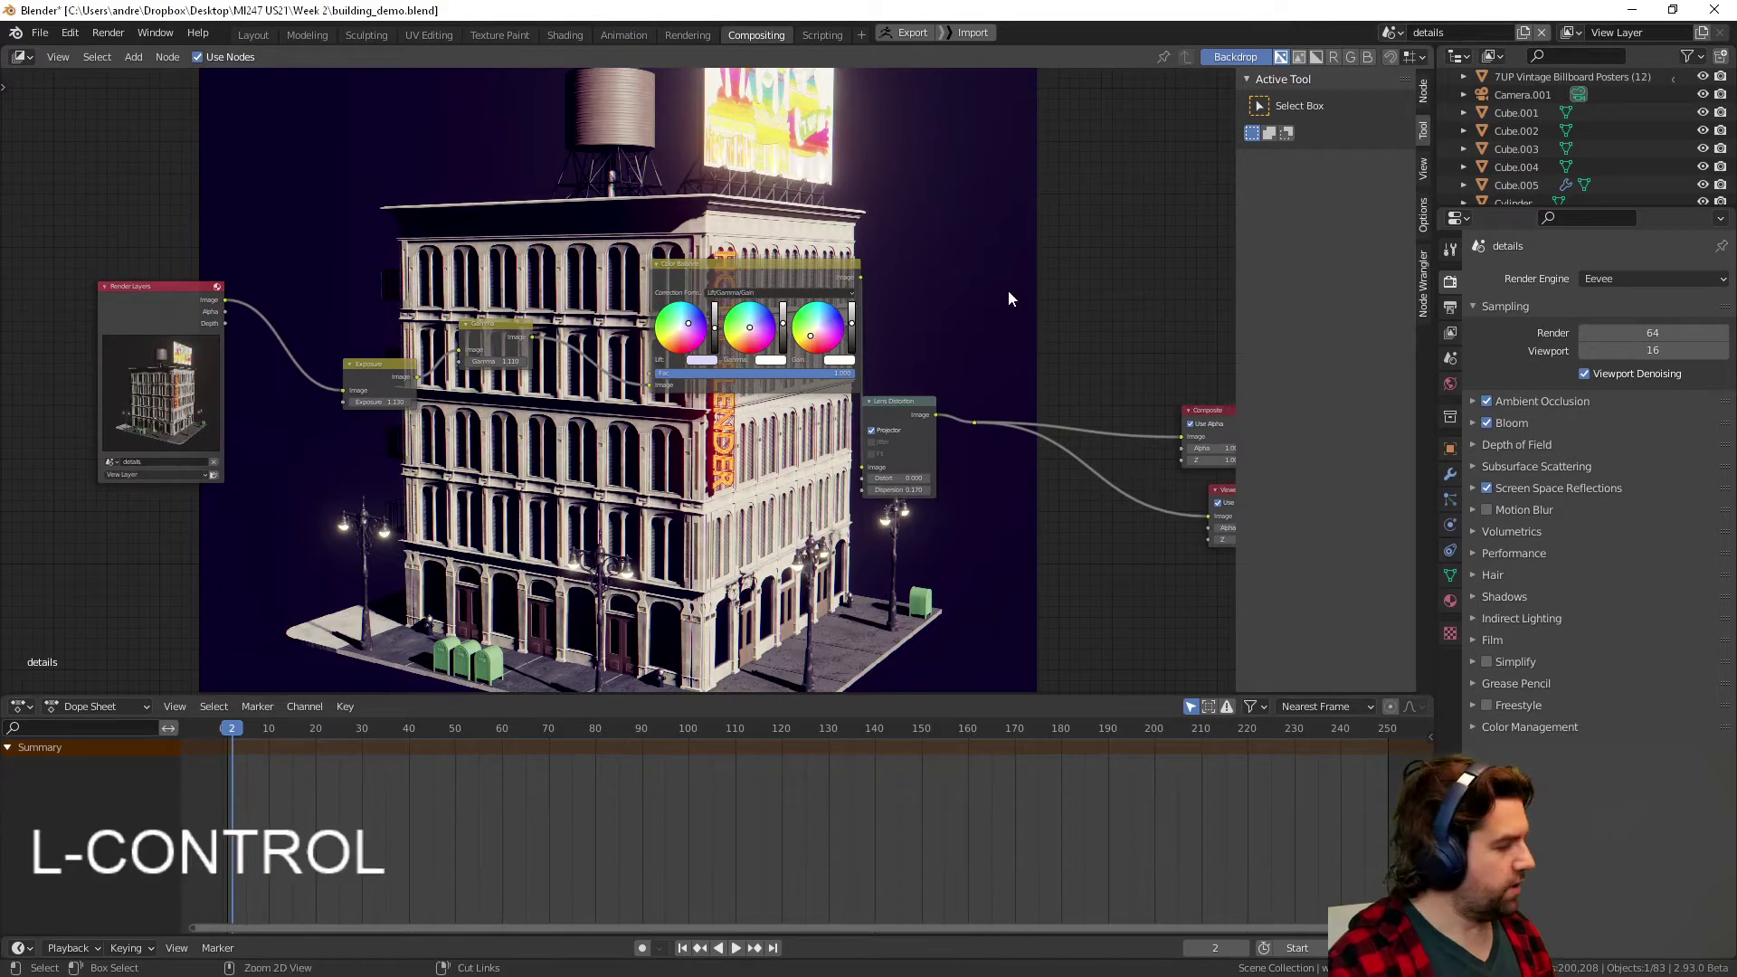
key(ctrl+s)
- Return to the Layout workspace and examine the hotel building from different angles in the 3D viewport
click(253, 35)
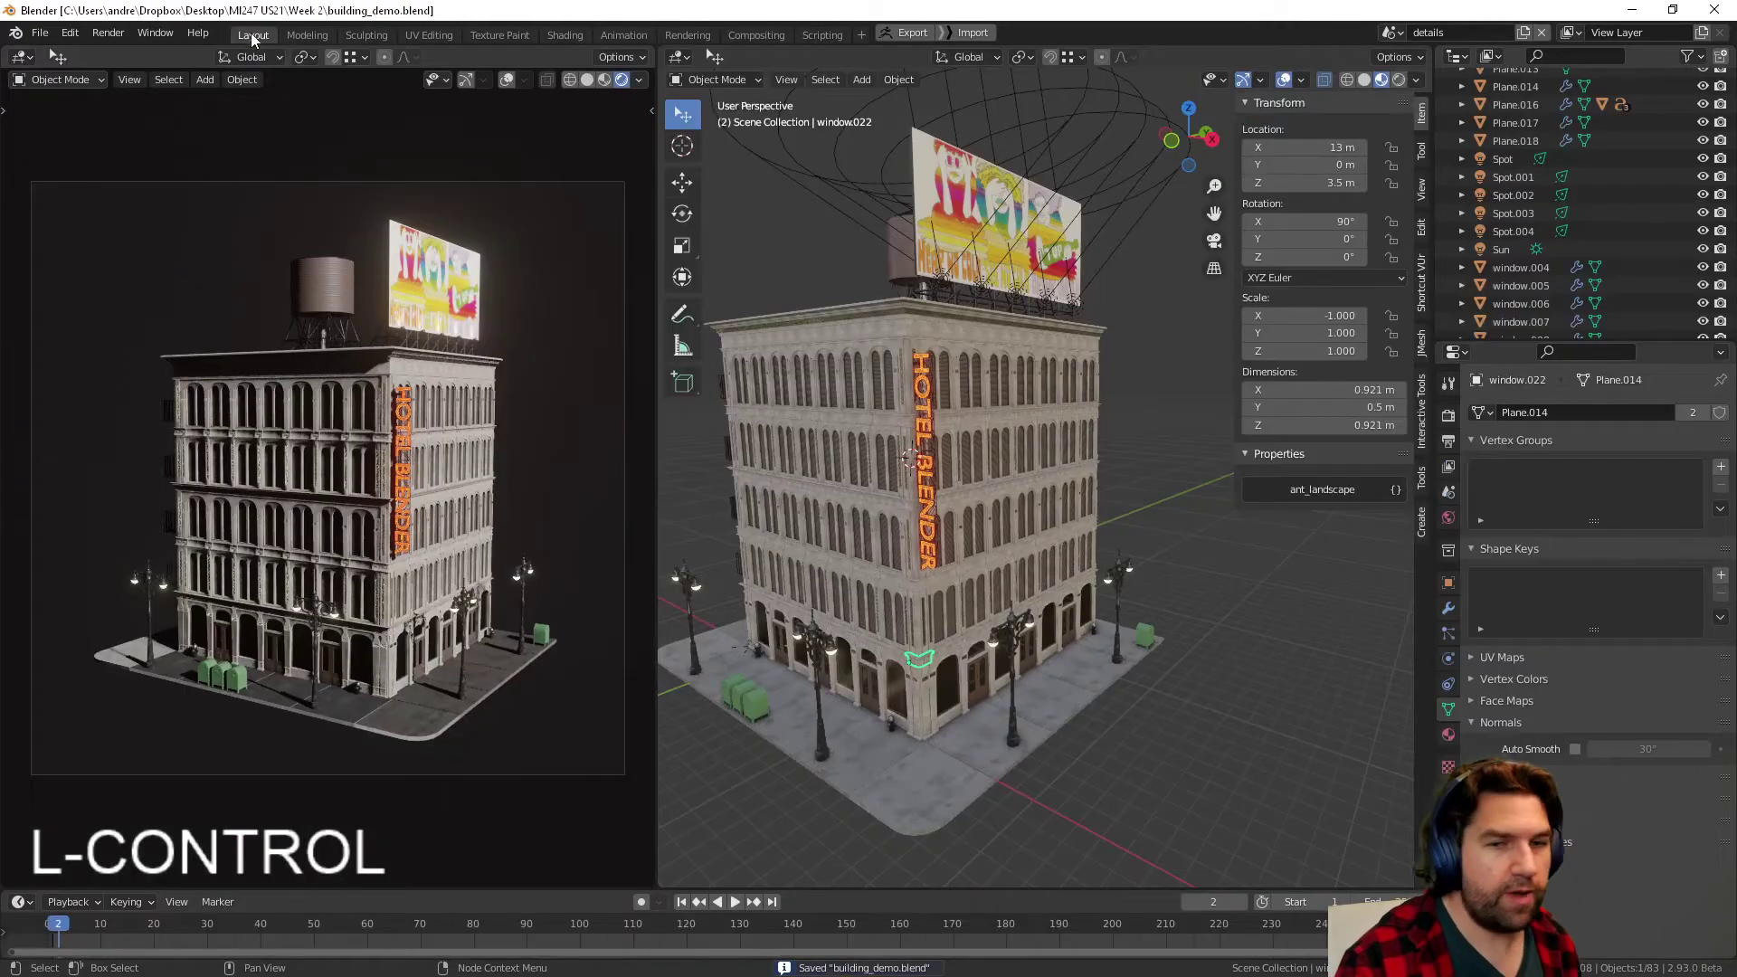
scroll(1160, 584, up, 5)
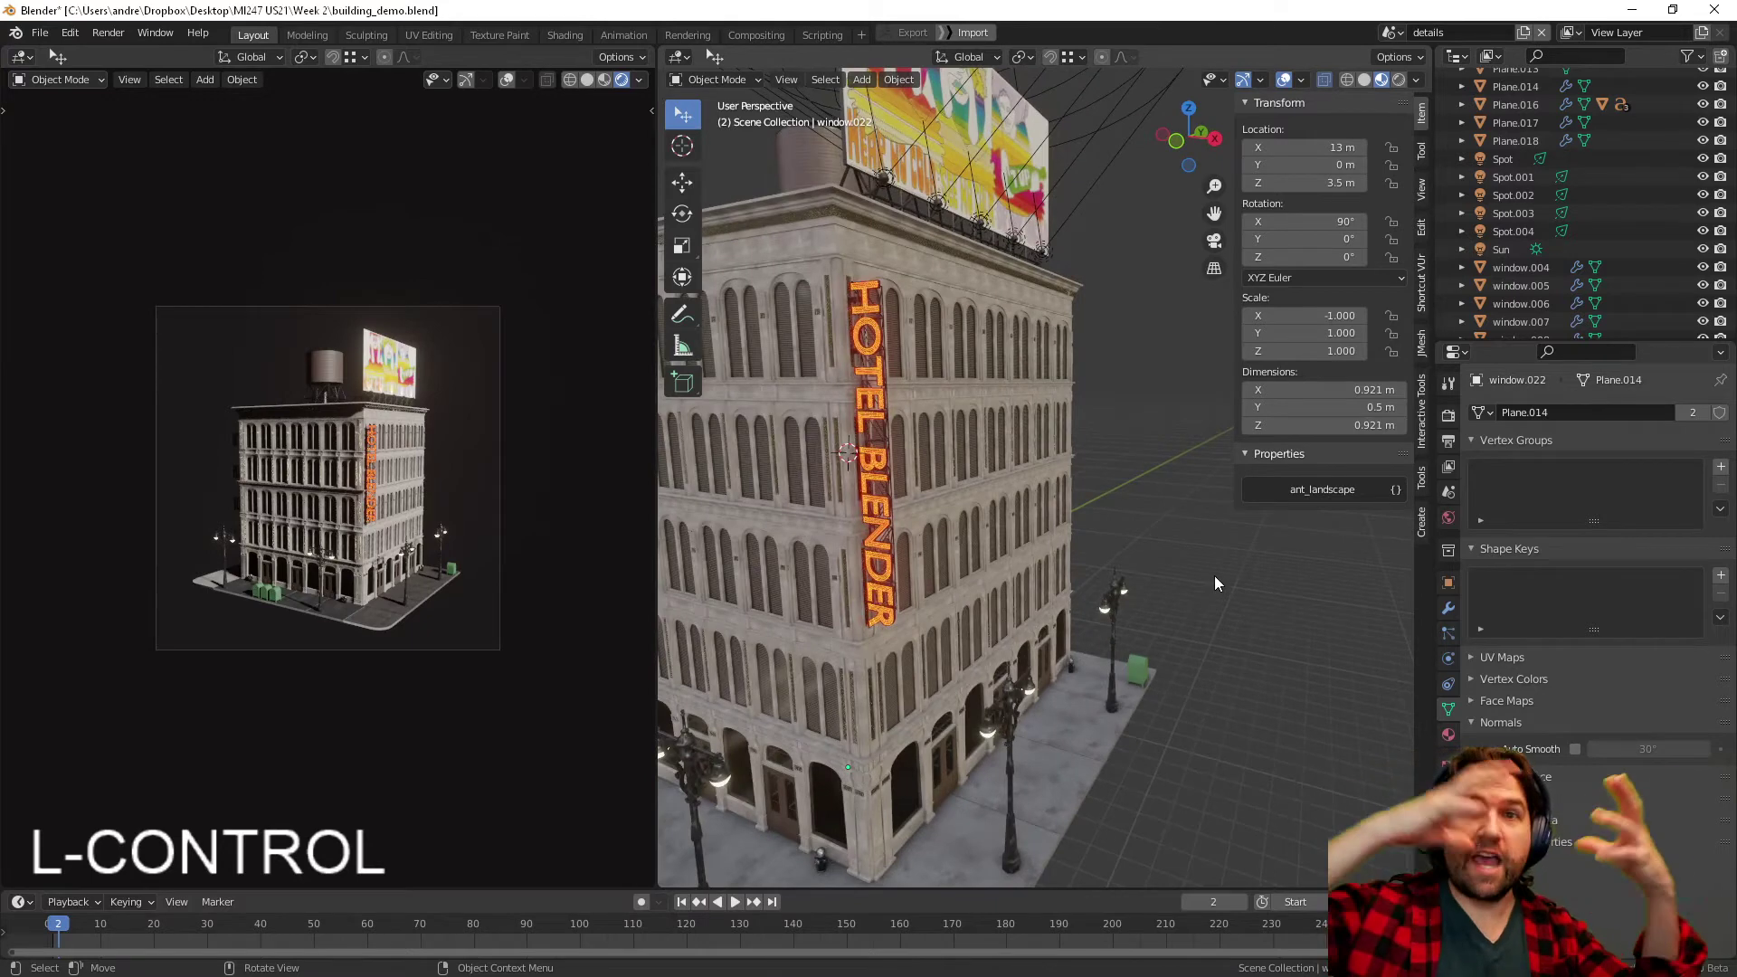
scroll(1207, 465, down, 2)
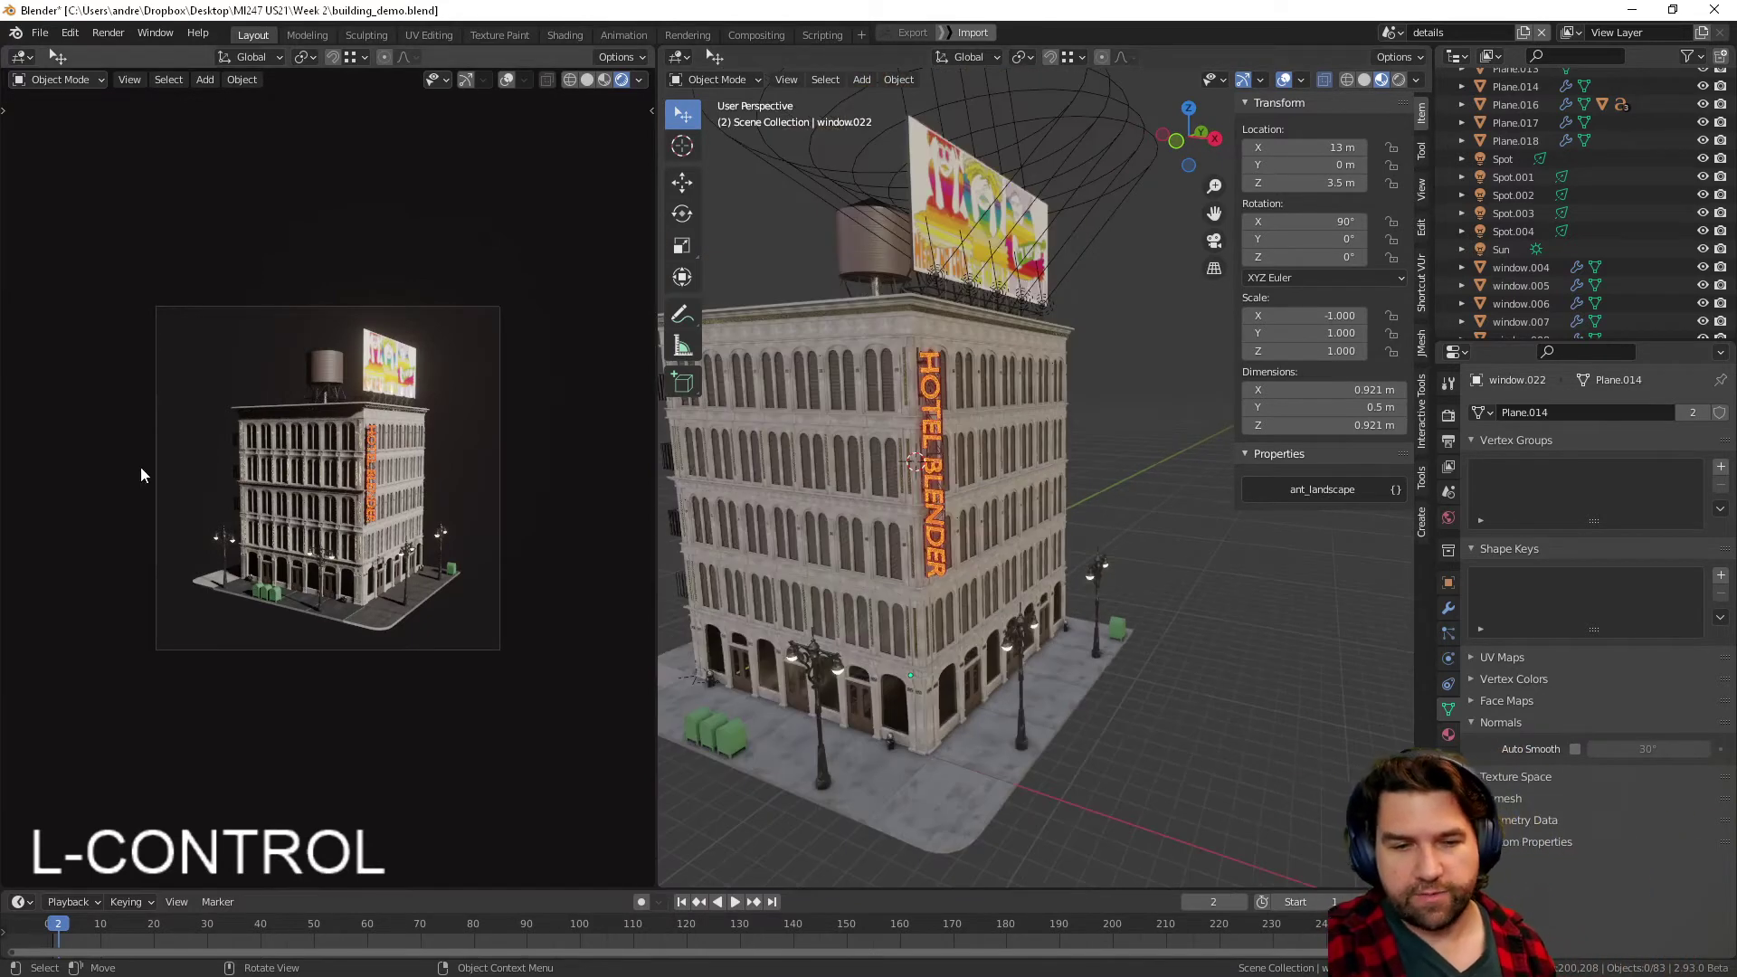
middle_drag(814, 796, 1013, 833)
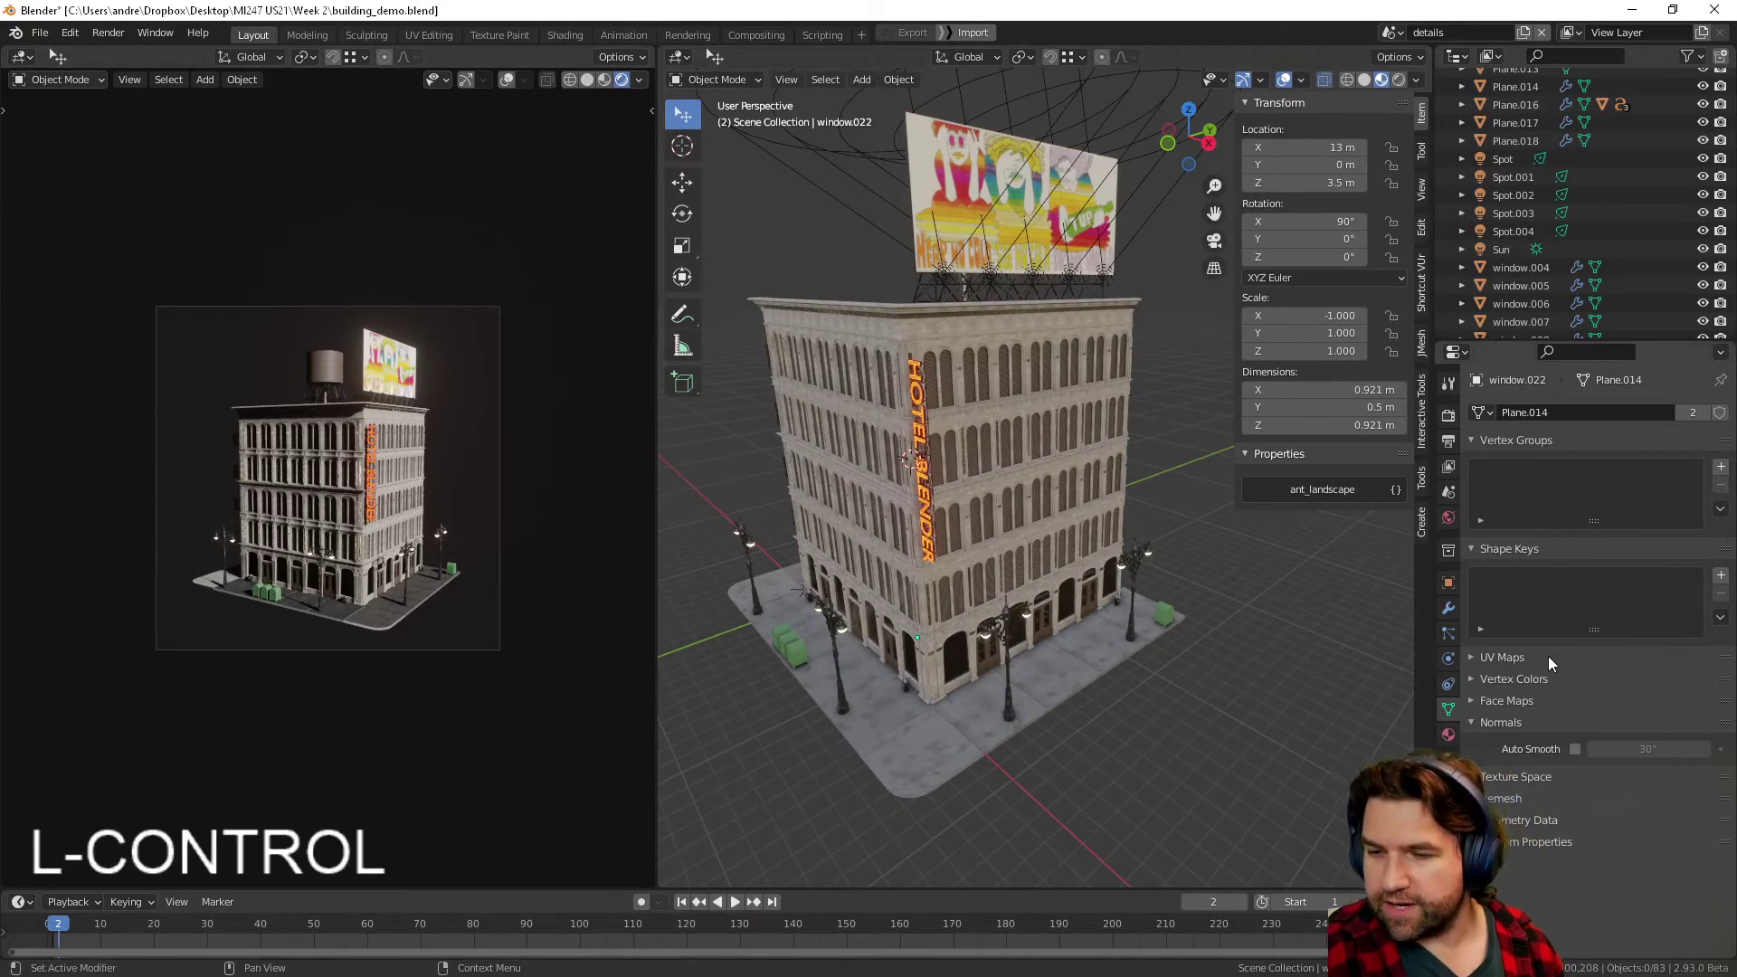
- Unlink World.001 from the details scene and create a new world in its place
click(1447, 609)
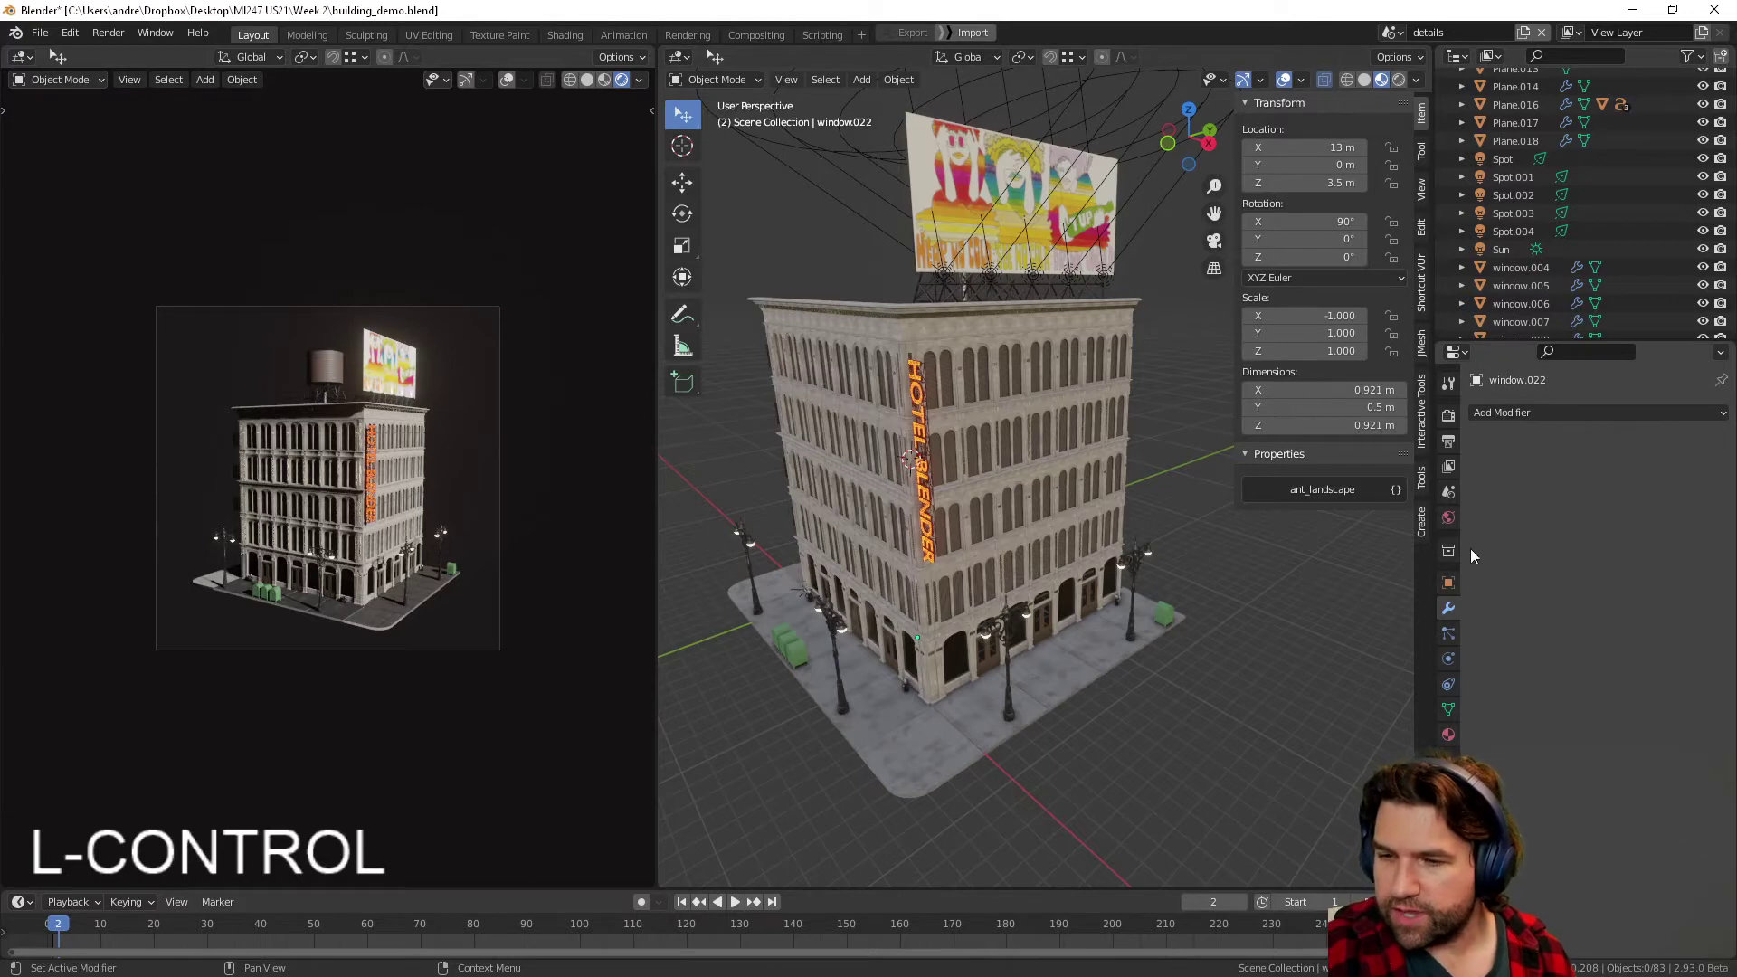
click(1449, 521)
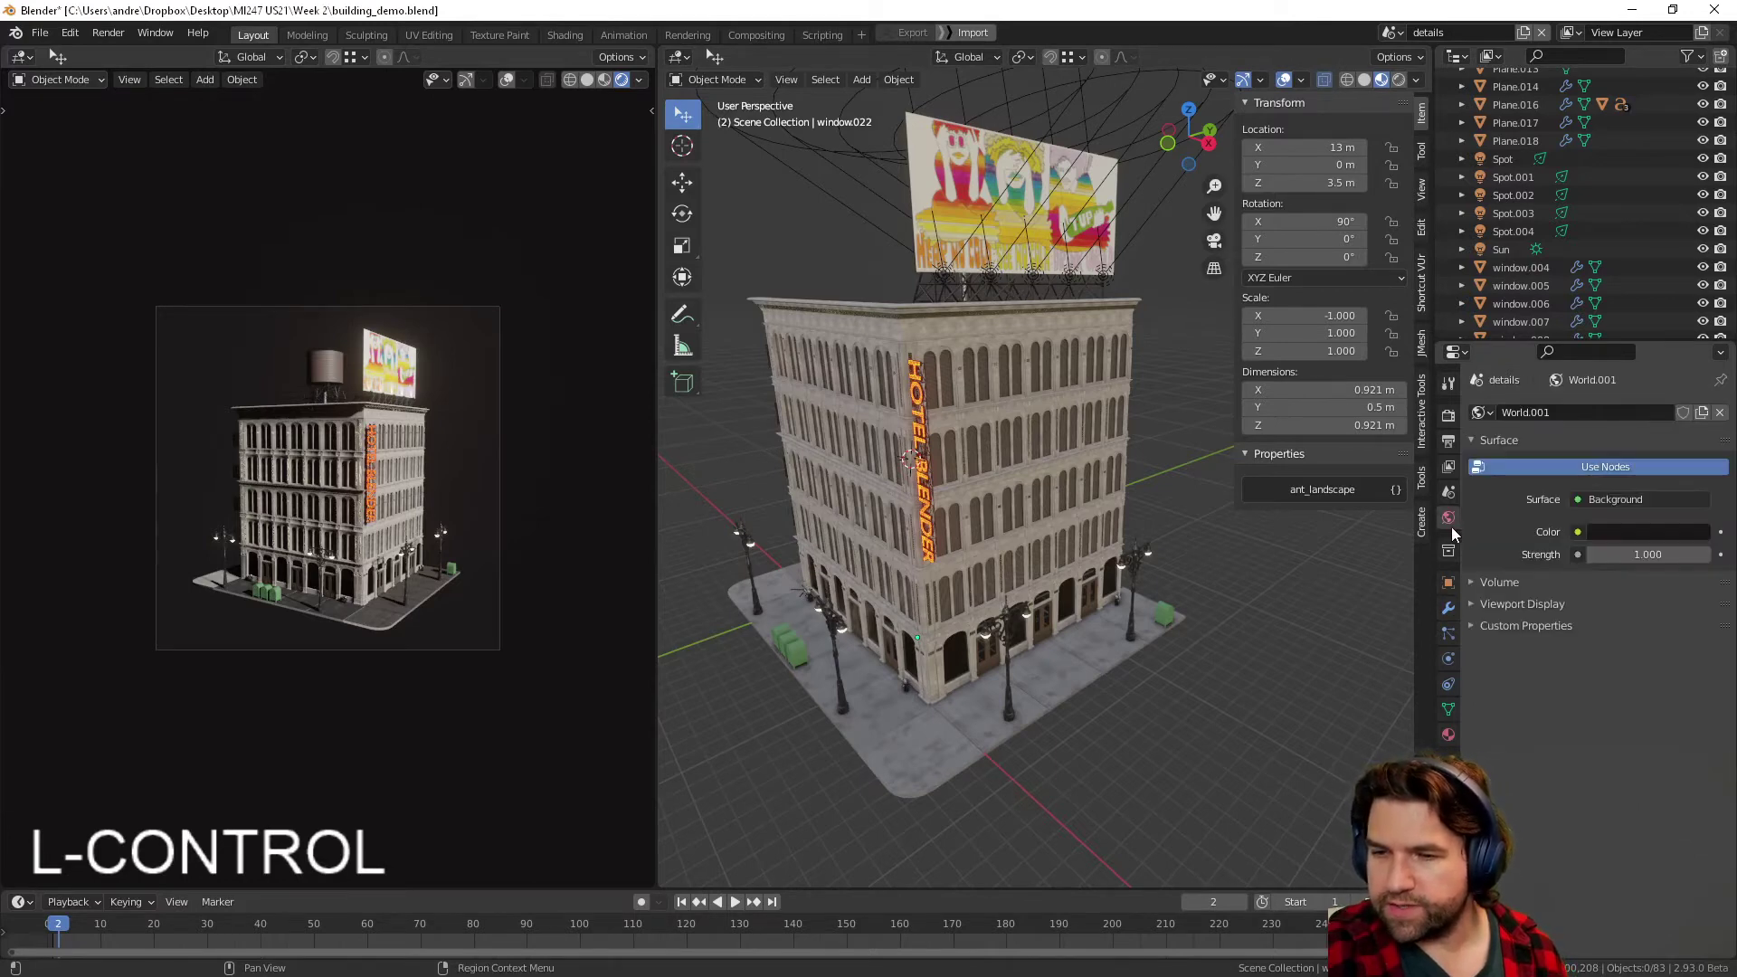
click(1720, 414)
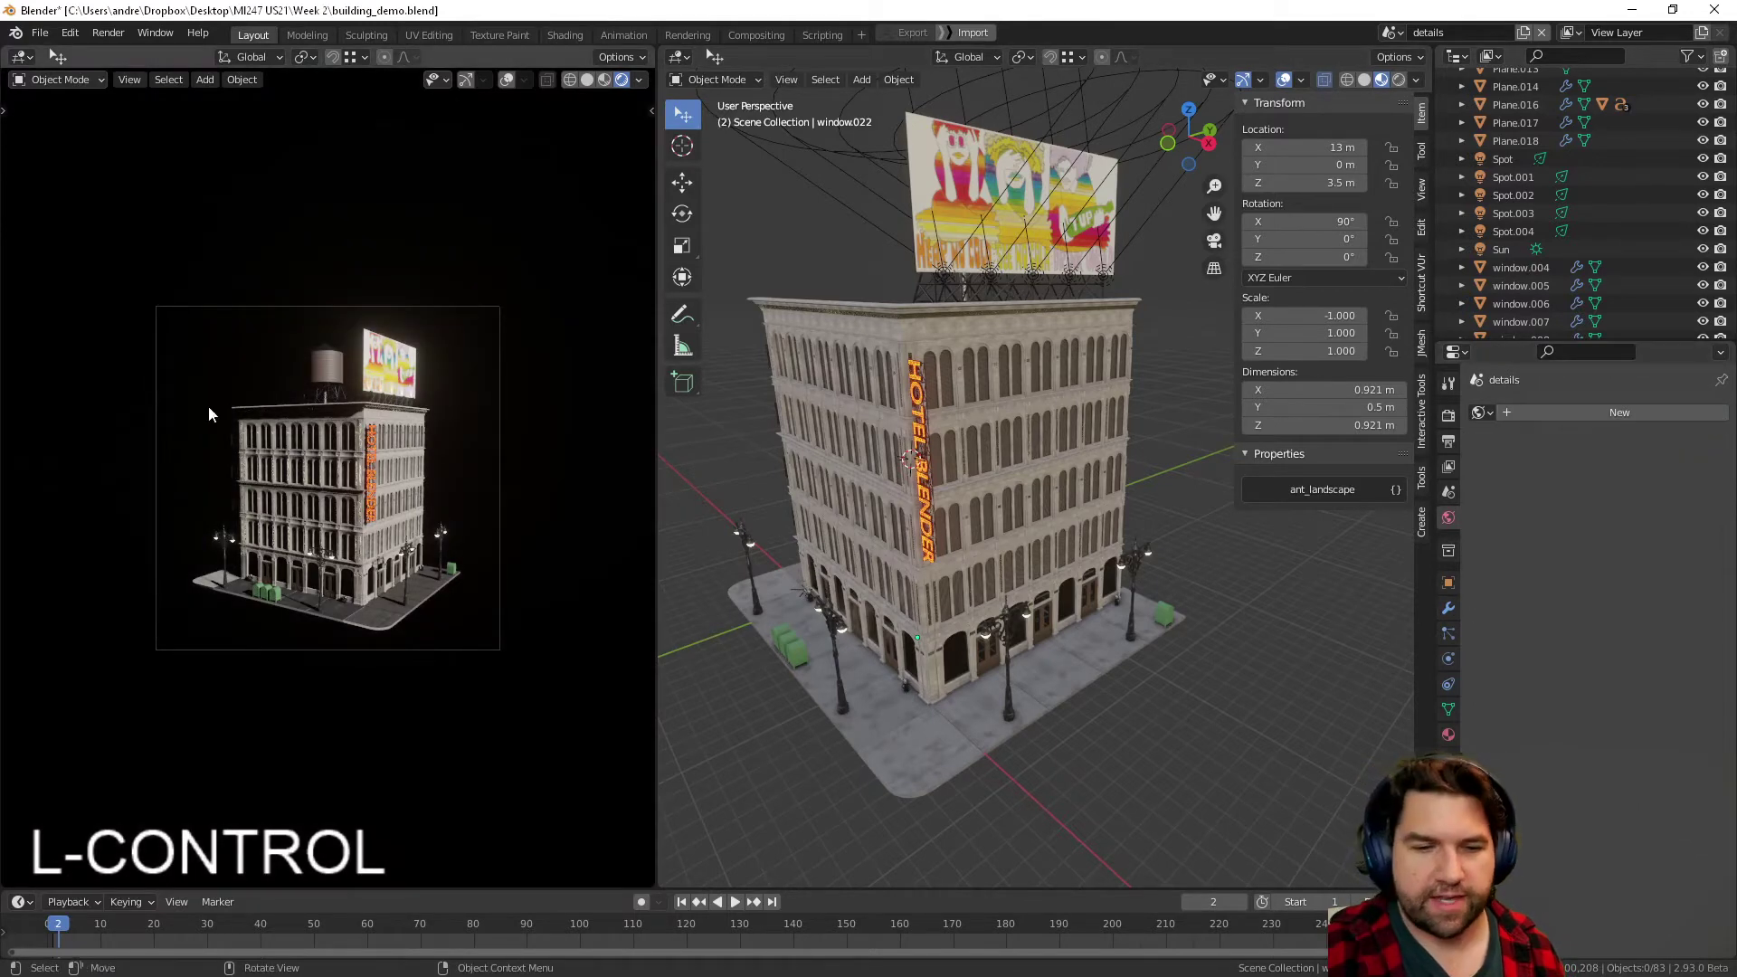
click(1517, 413)
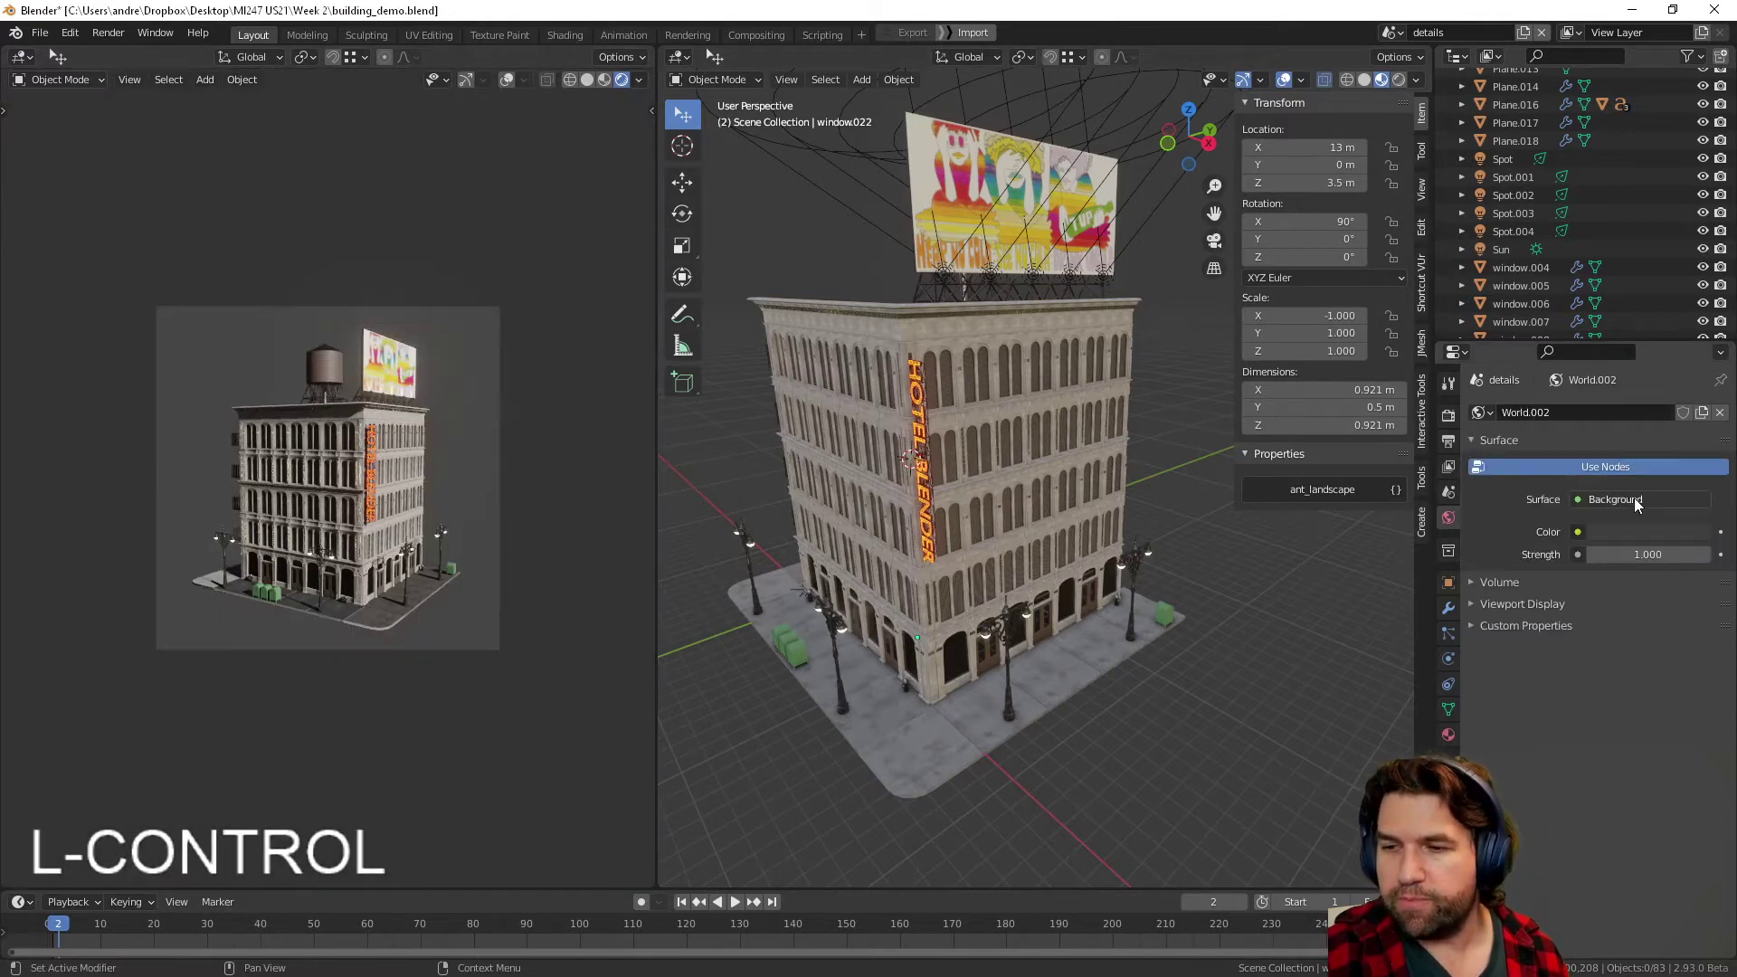
- Try bright yellow and red world background colors, and set the color to white with saturation 0.000 and value 1.000
click(1648, 534)
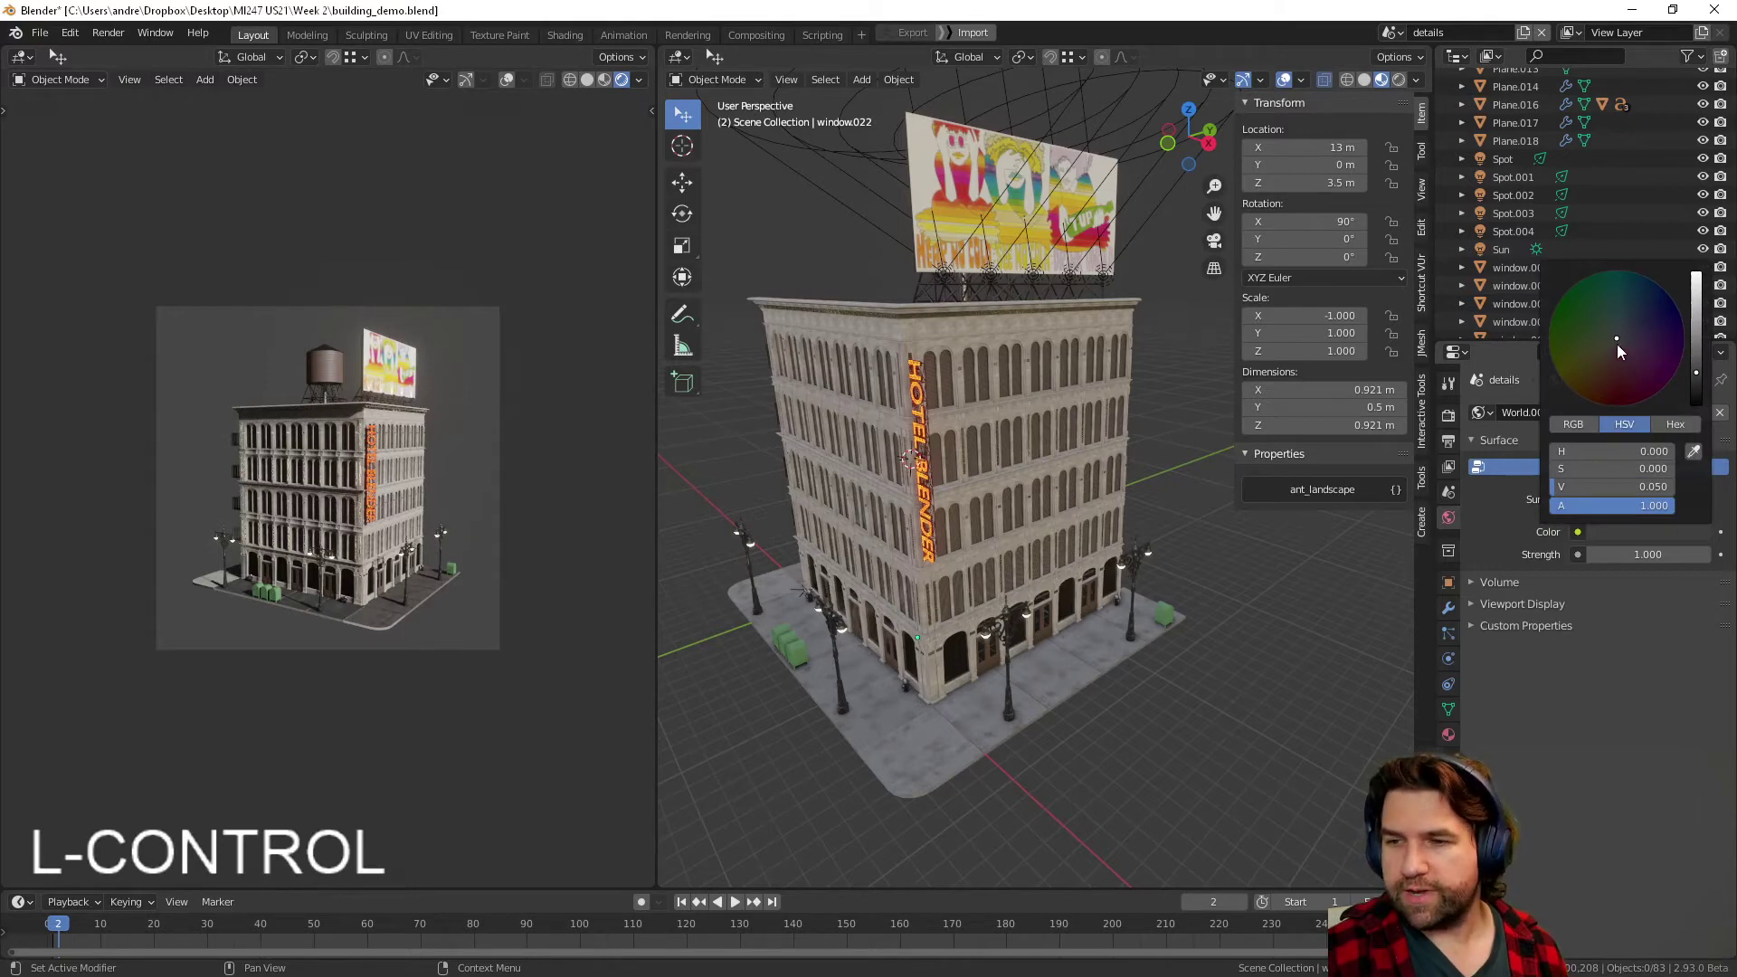
drag(1618, 351, 1607, 294)
mouse_move(1554, 365)
mouse_down()
mouse_move(1615, 405)
mouse_move(1647, 397)
mouse_move(1555, 367)
mouse_up()
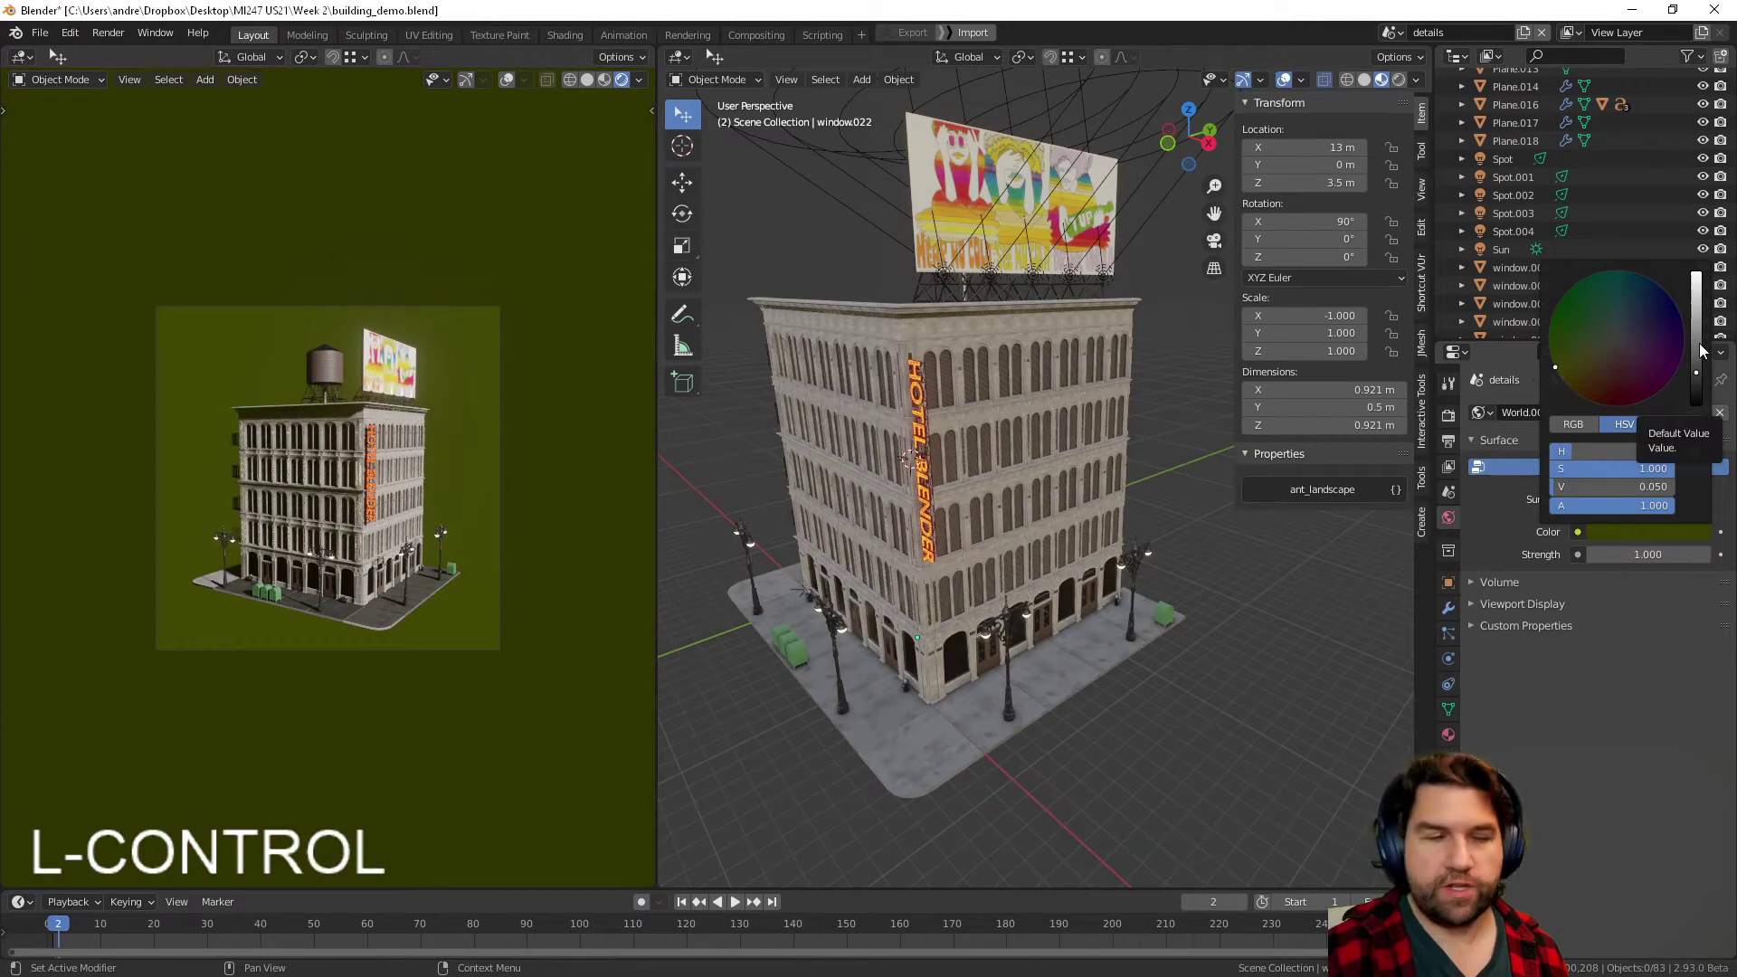
drag(1701, 351, 1697, 275)
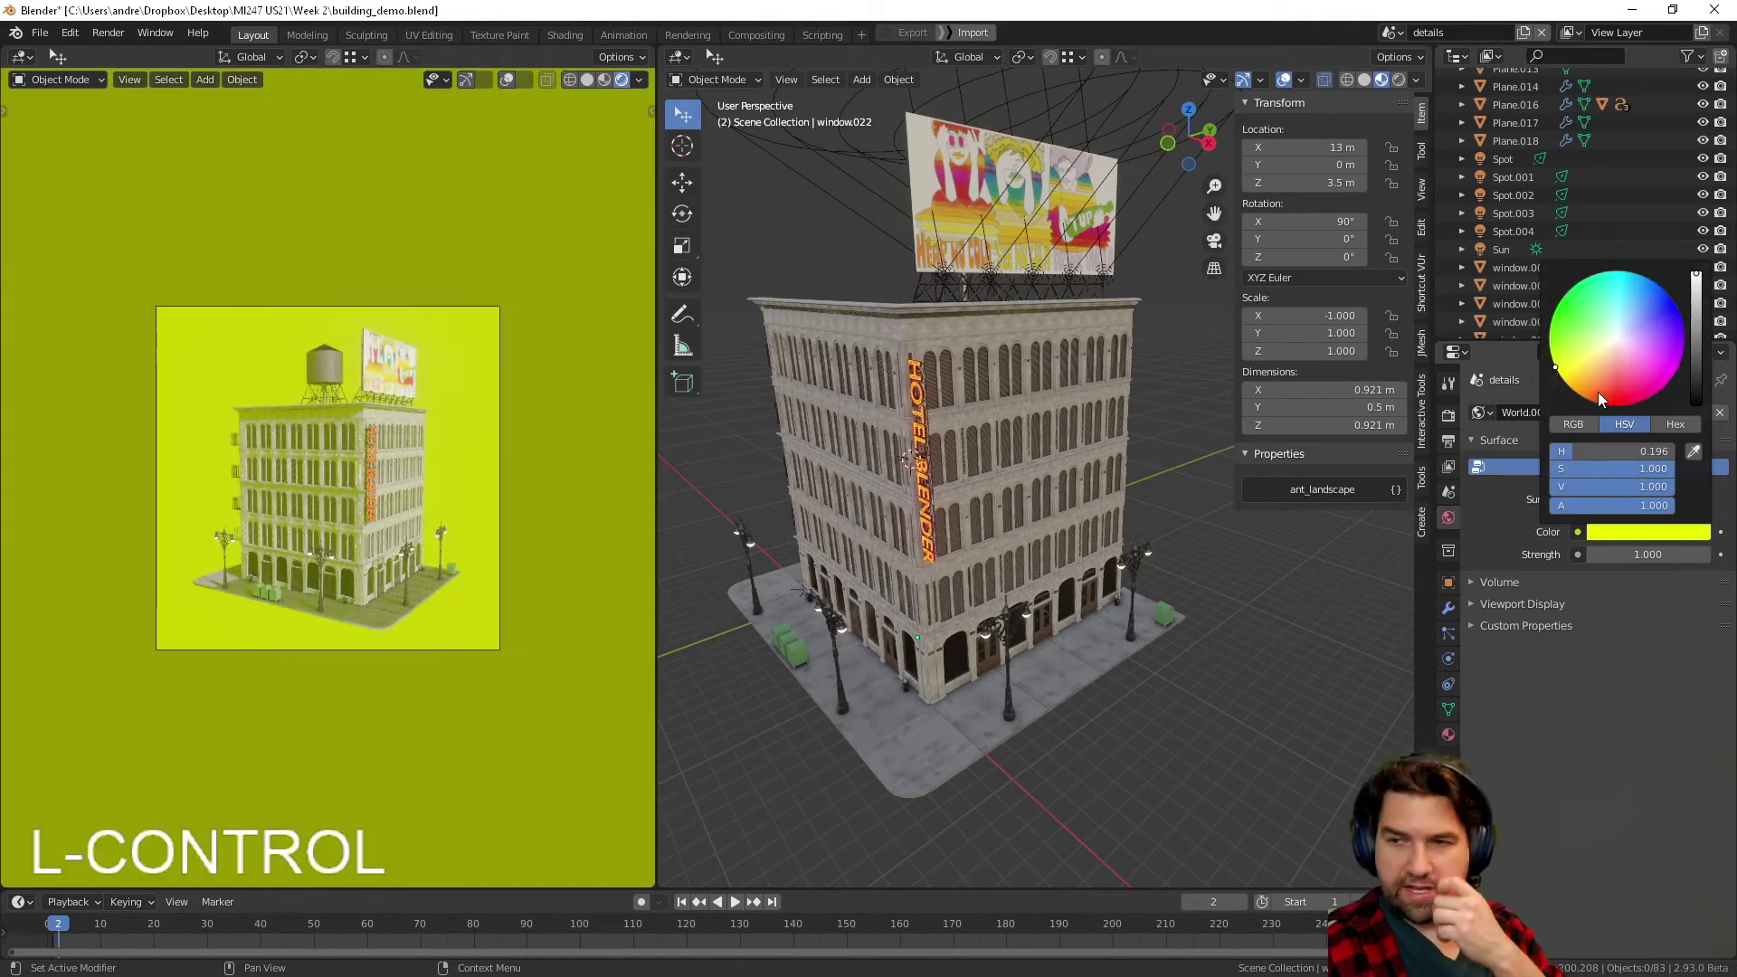
ctrl+scroll(1617, 457, down, 6)
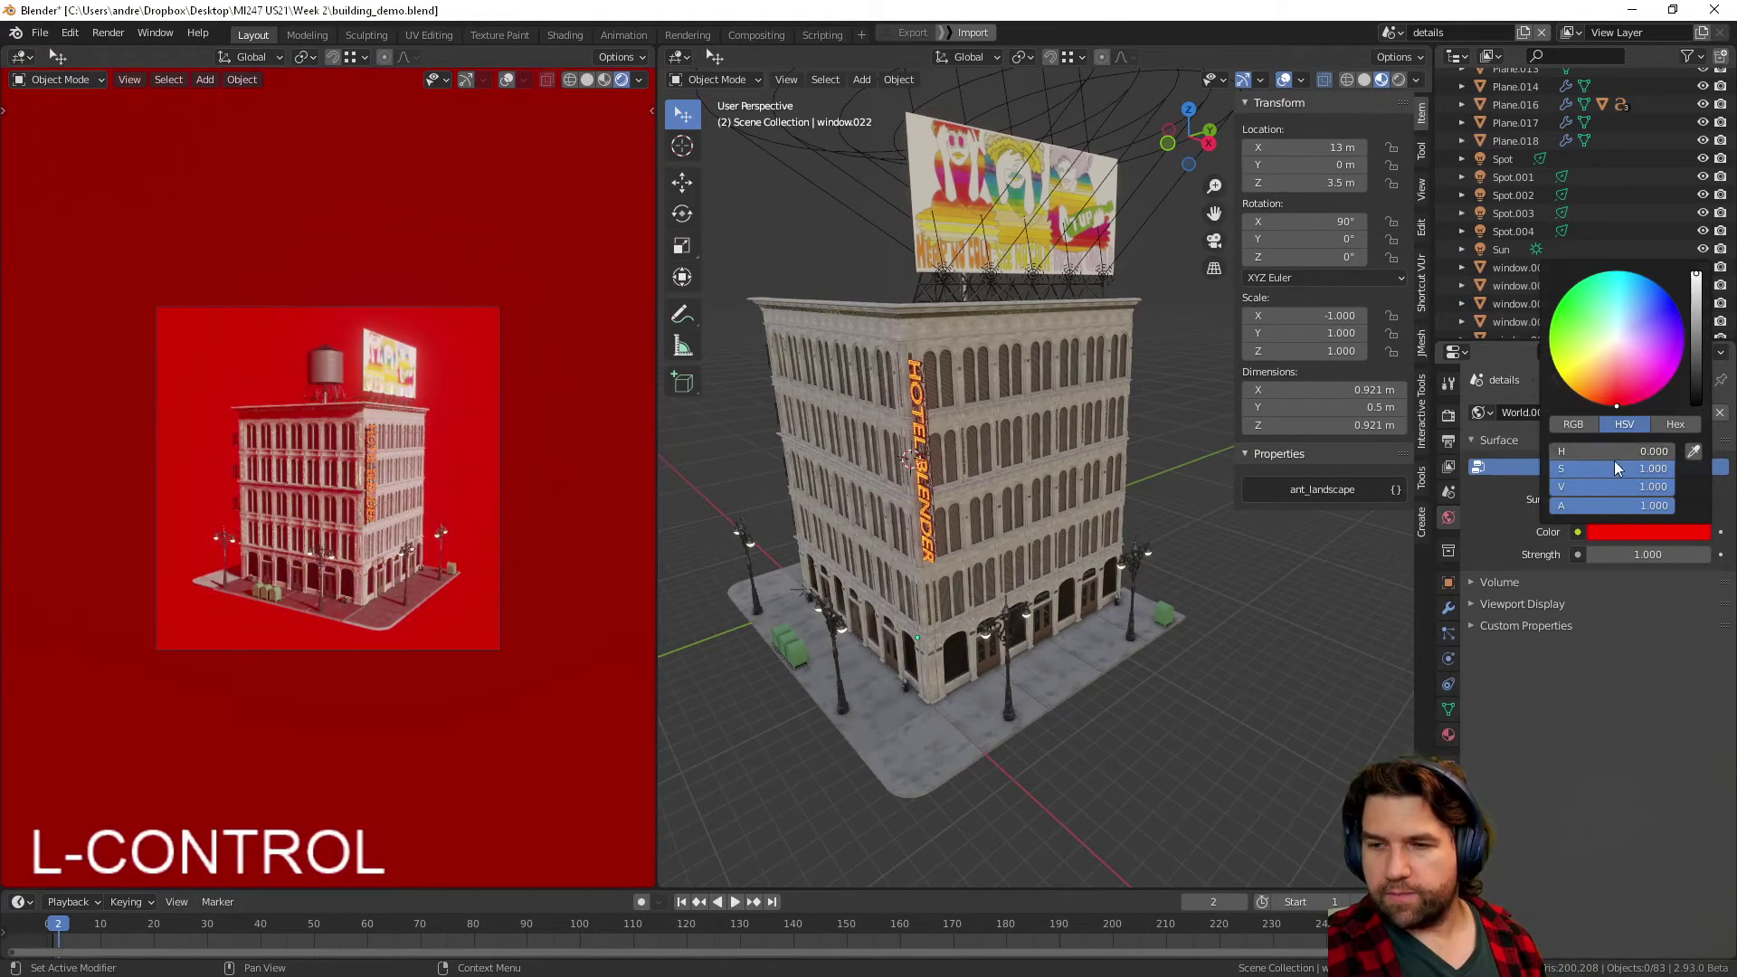
drag(1646, 467, 1551, 469)
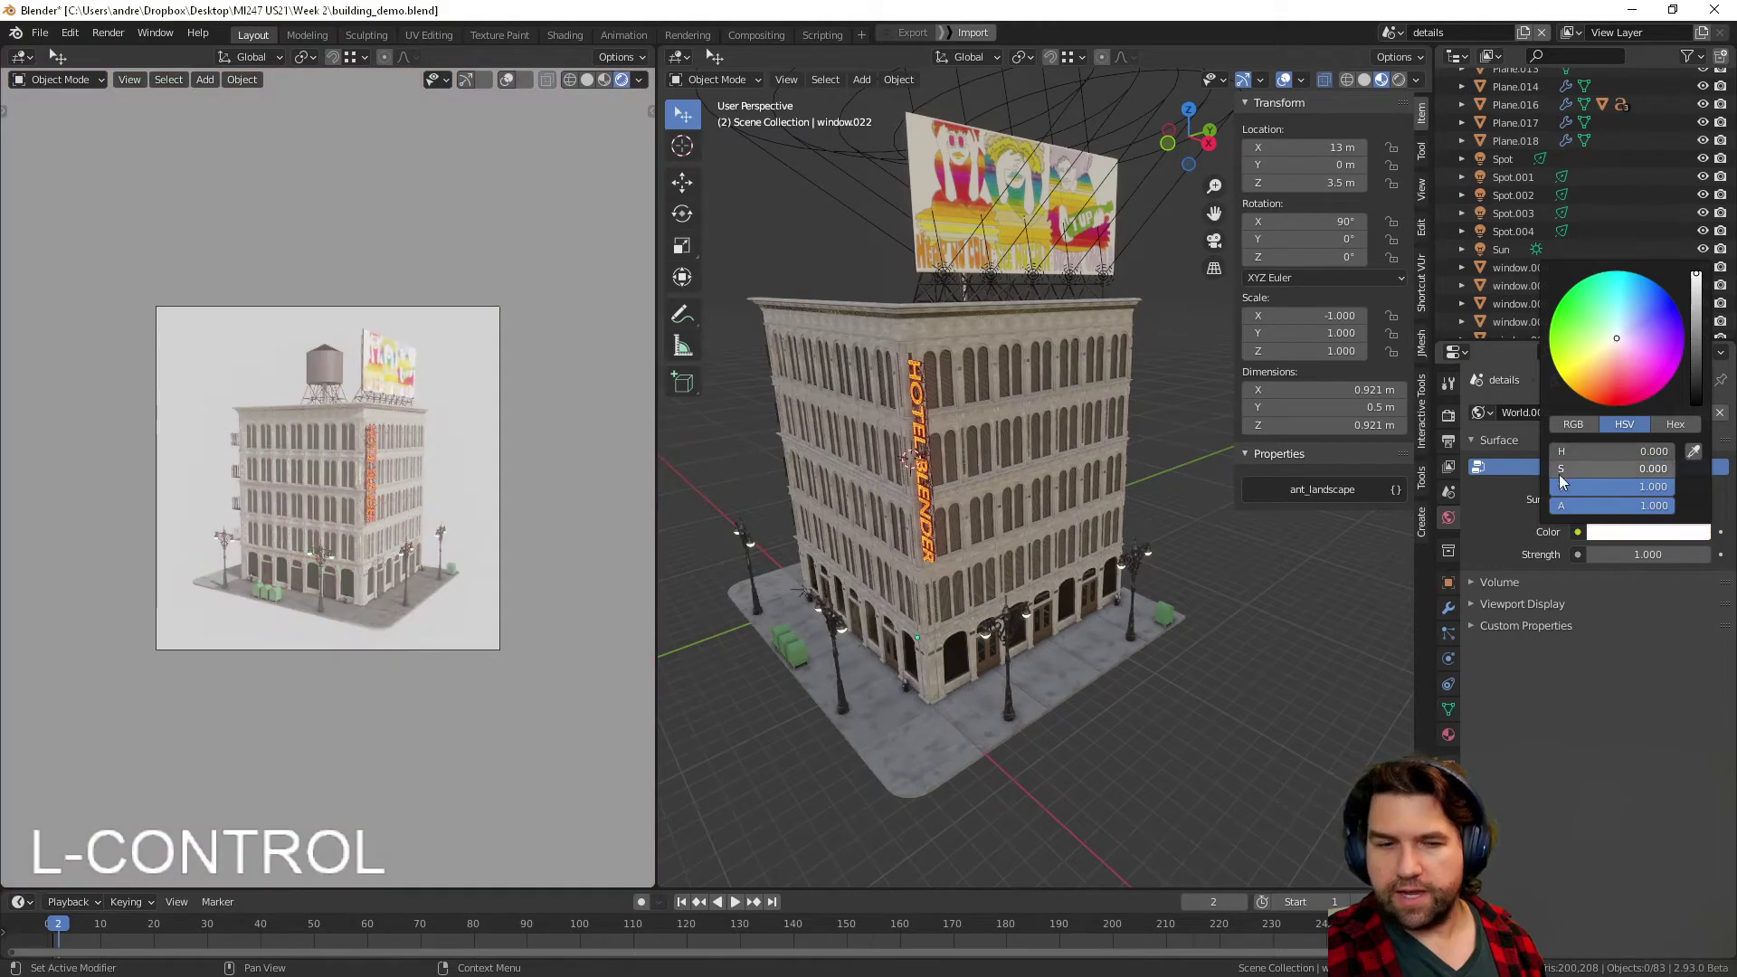
- Try a world background strength of 22.900 and undo the change
scroll(224, 527, up, 6)
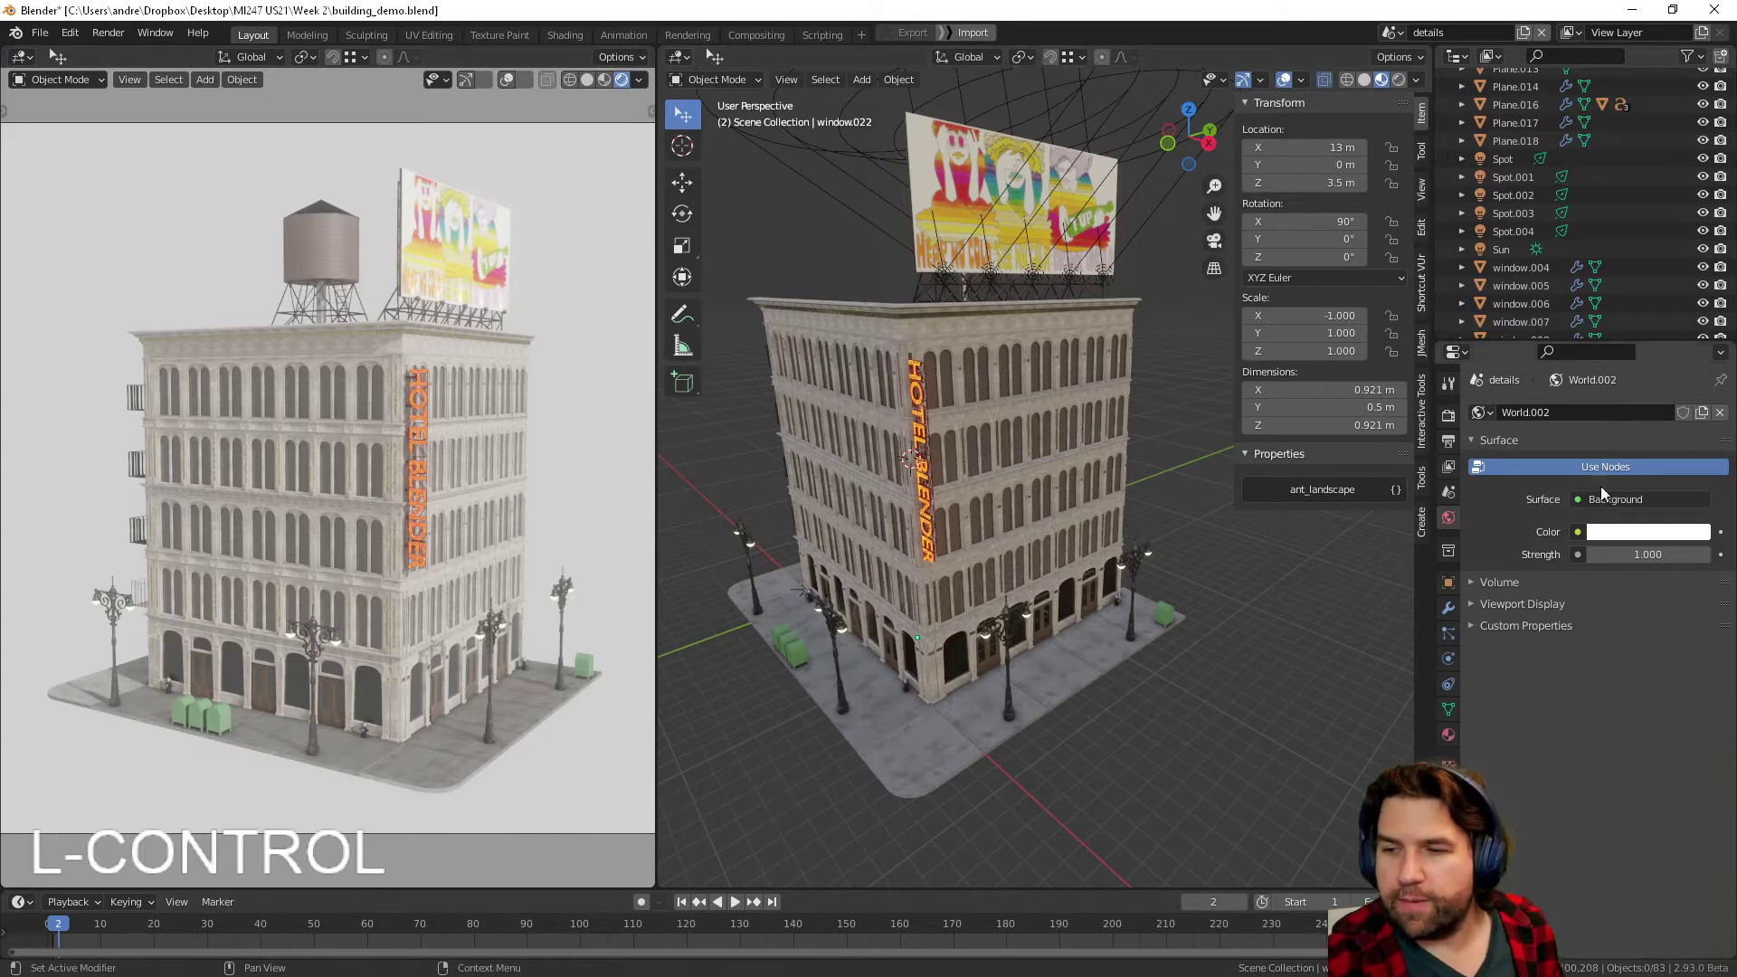
drag(1648, 554, 1701, 554)
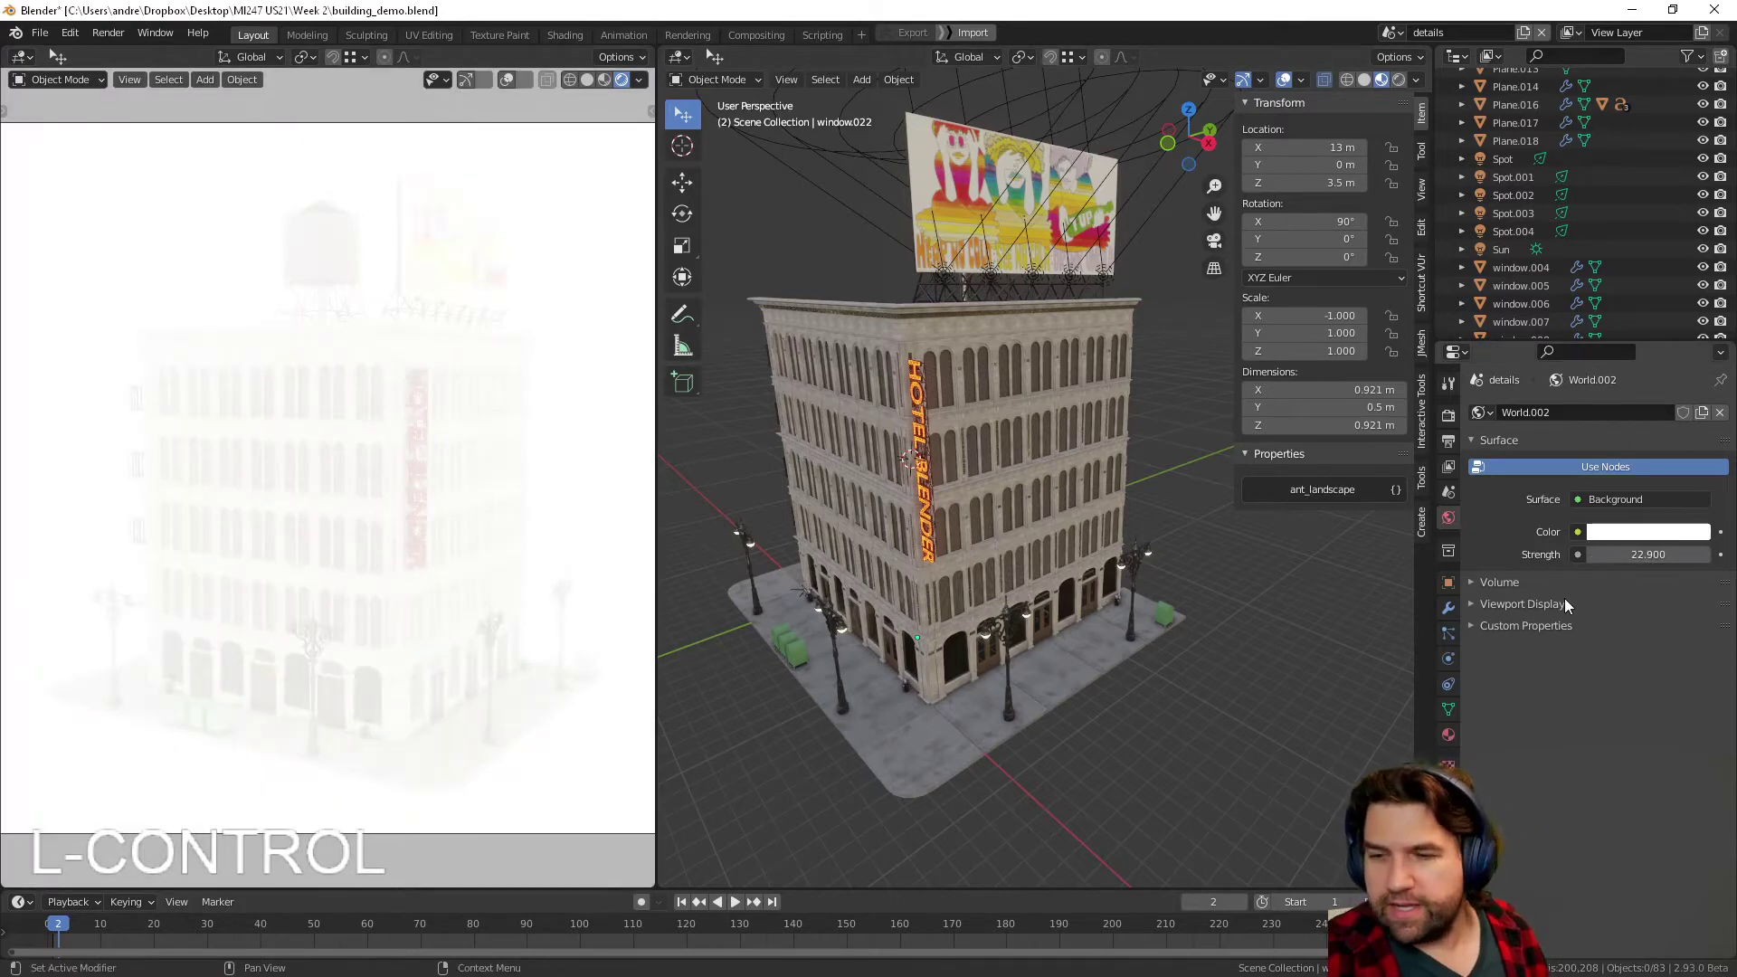
key(ctrl+z)
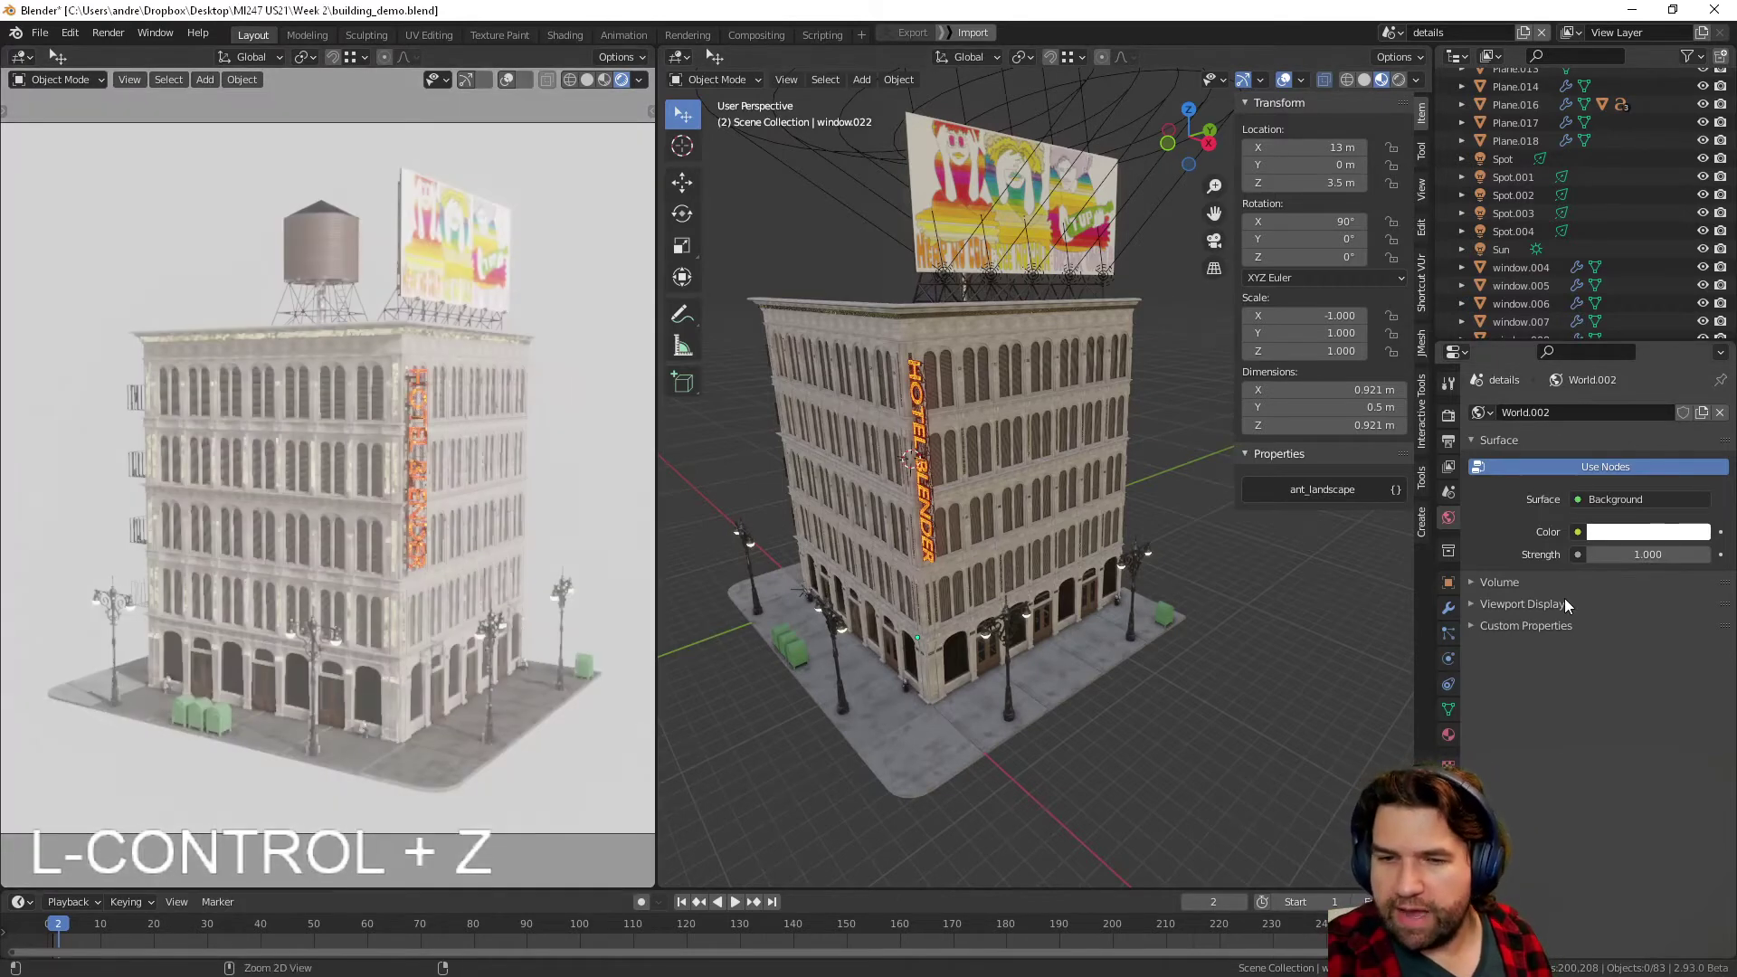
- Darken the world background to black, and tint it a near-black brown with hue 0.087, saturation 0.445 and value 0.008
click(1661, 535)
drag(1700, 367, 1698, 409)
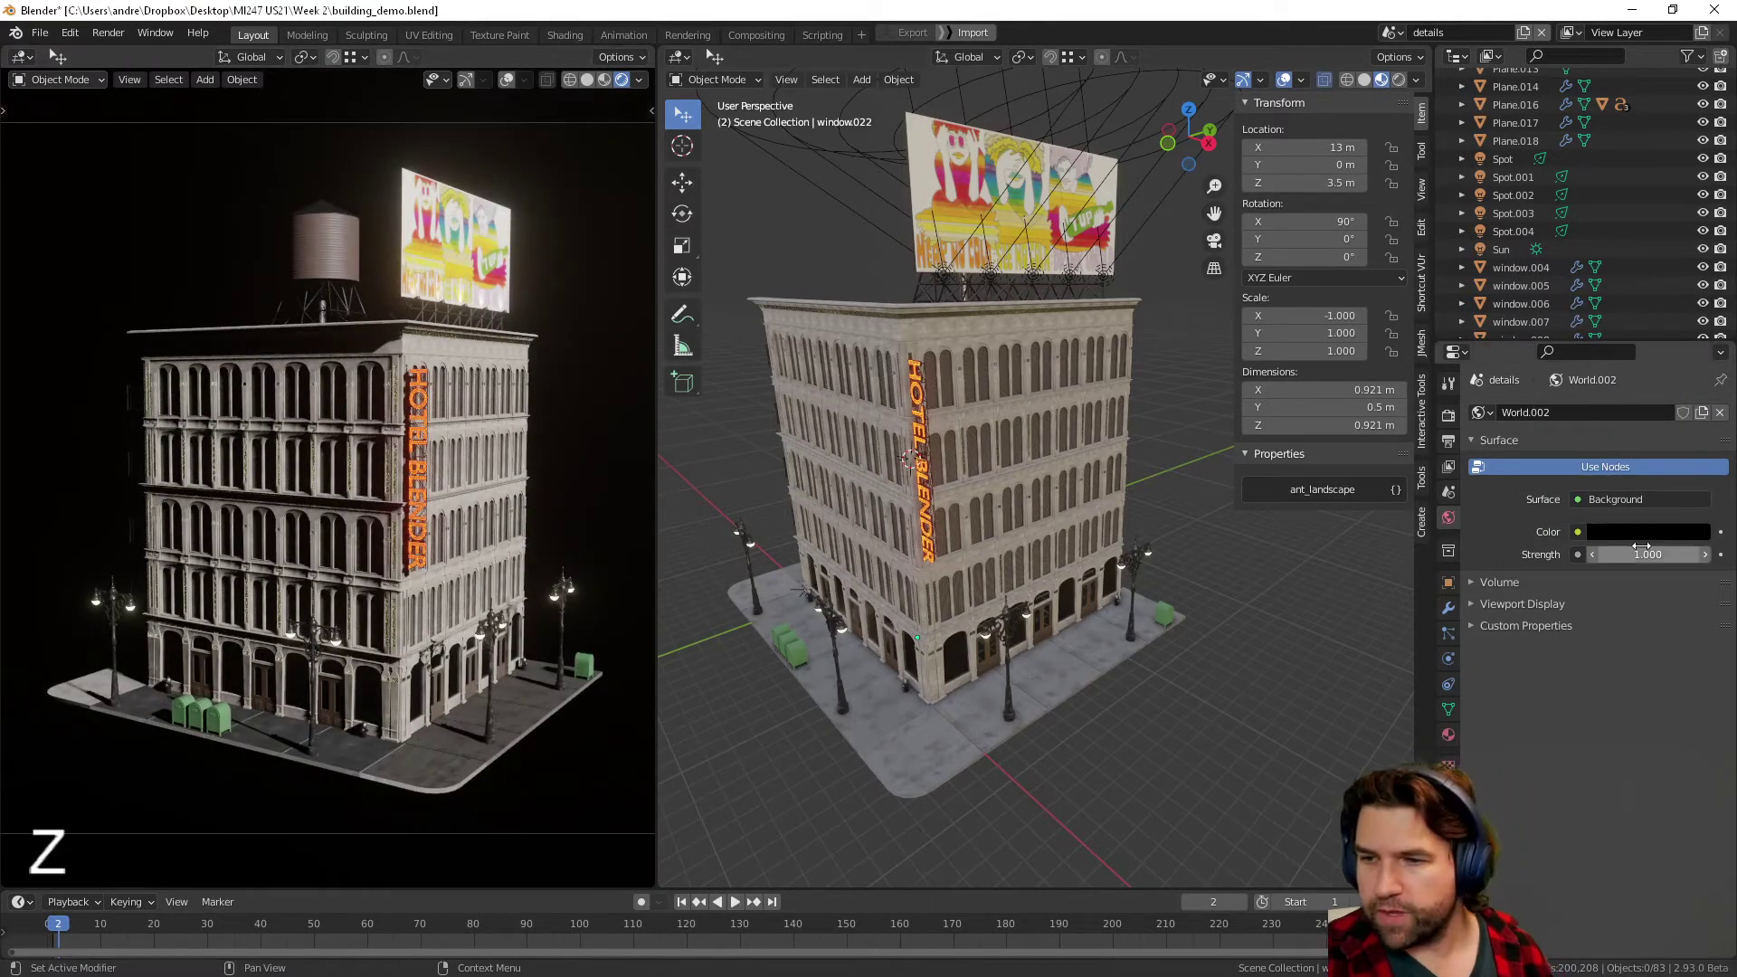
click(1647, 536)
mouse_move(1698, 396)
mouse_down()
mouse_move(1698, 375)
mouse_move(1699, 394)
mouse_up()
drag(1617, 339, 1609, 351)
drag(1575, 470, 1628, 469)
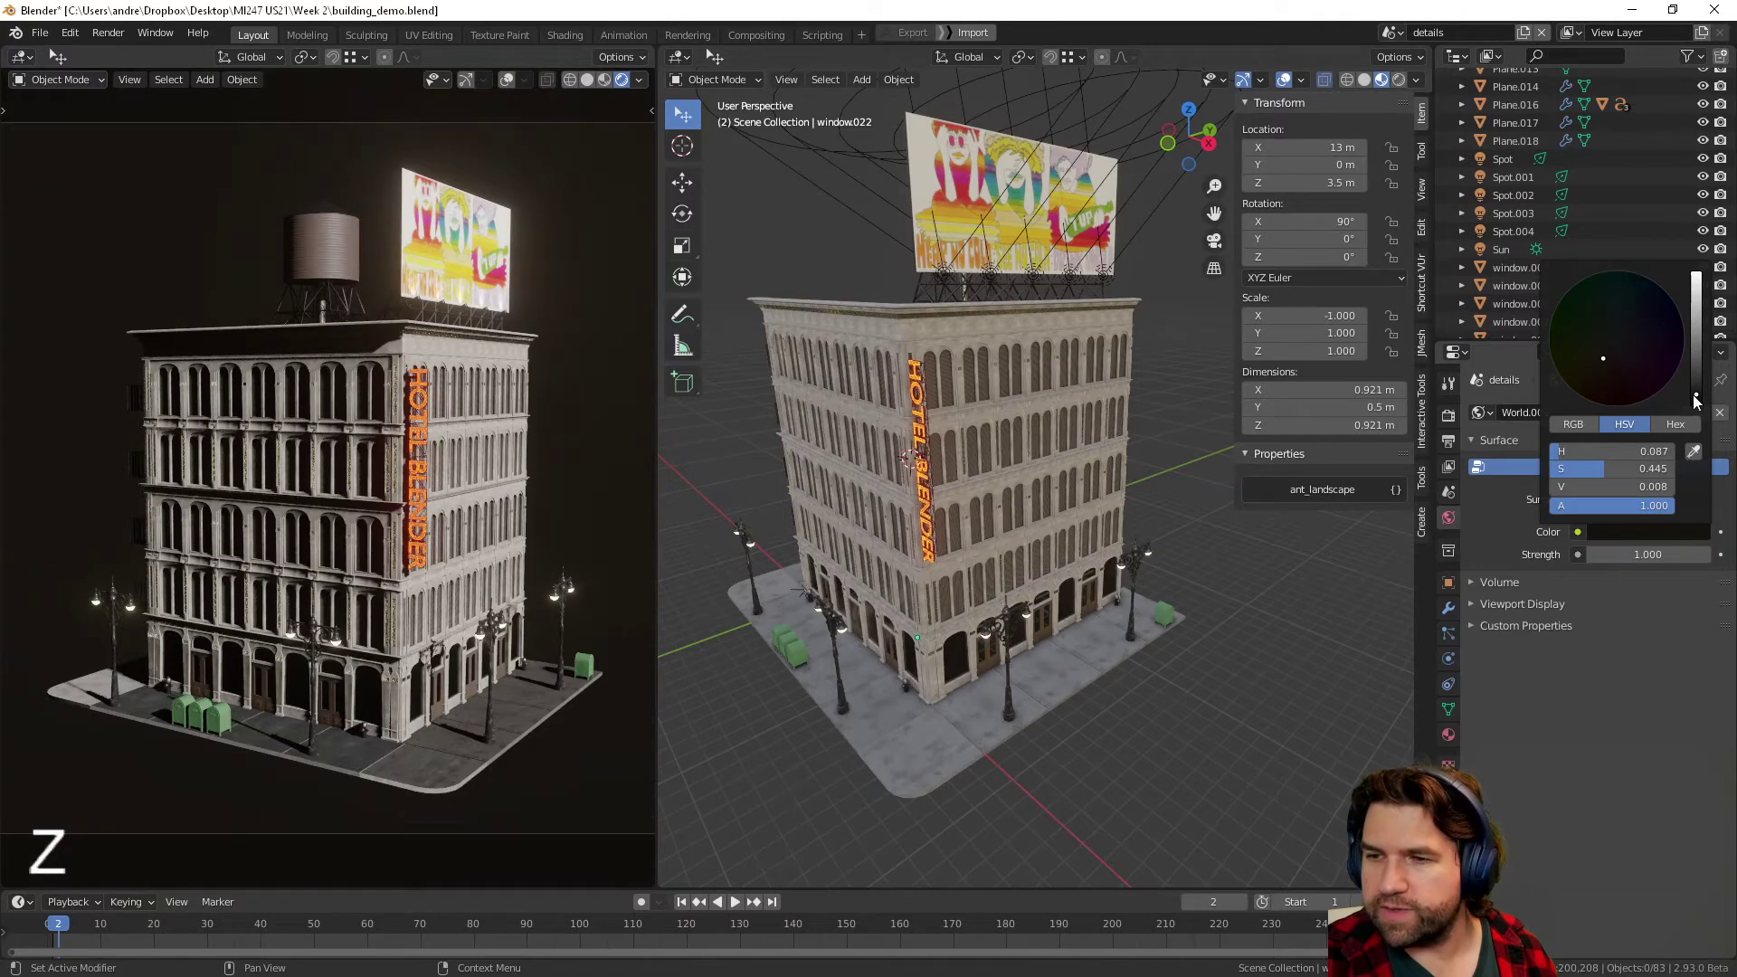
- Try a saturated yellow world background with value 0.434, and shift its hue to magenta
drag(1697, 401, 1697, 364)
click(1561, 379)
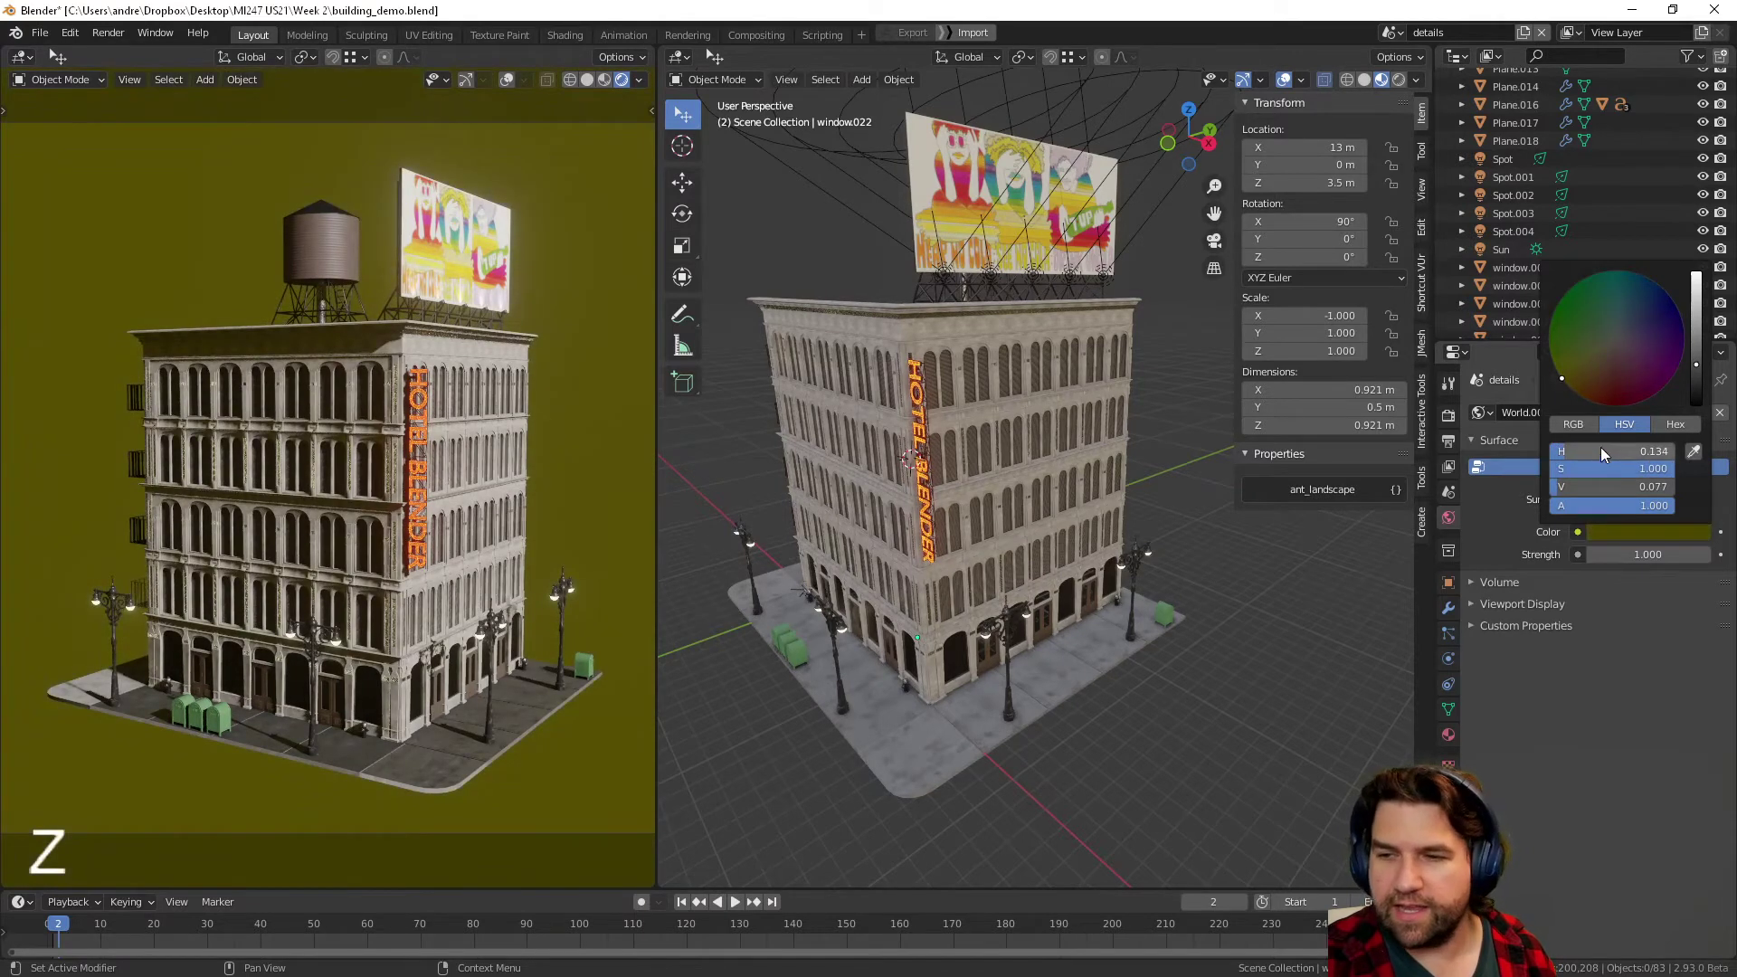
drag(1606, 487, 1647, 487)
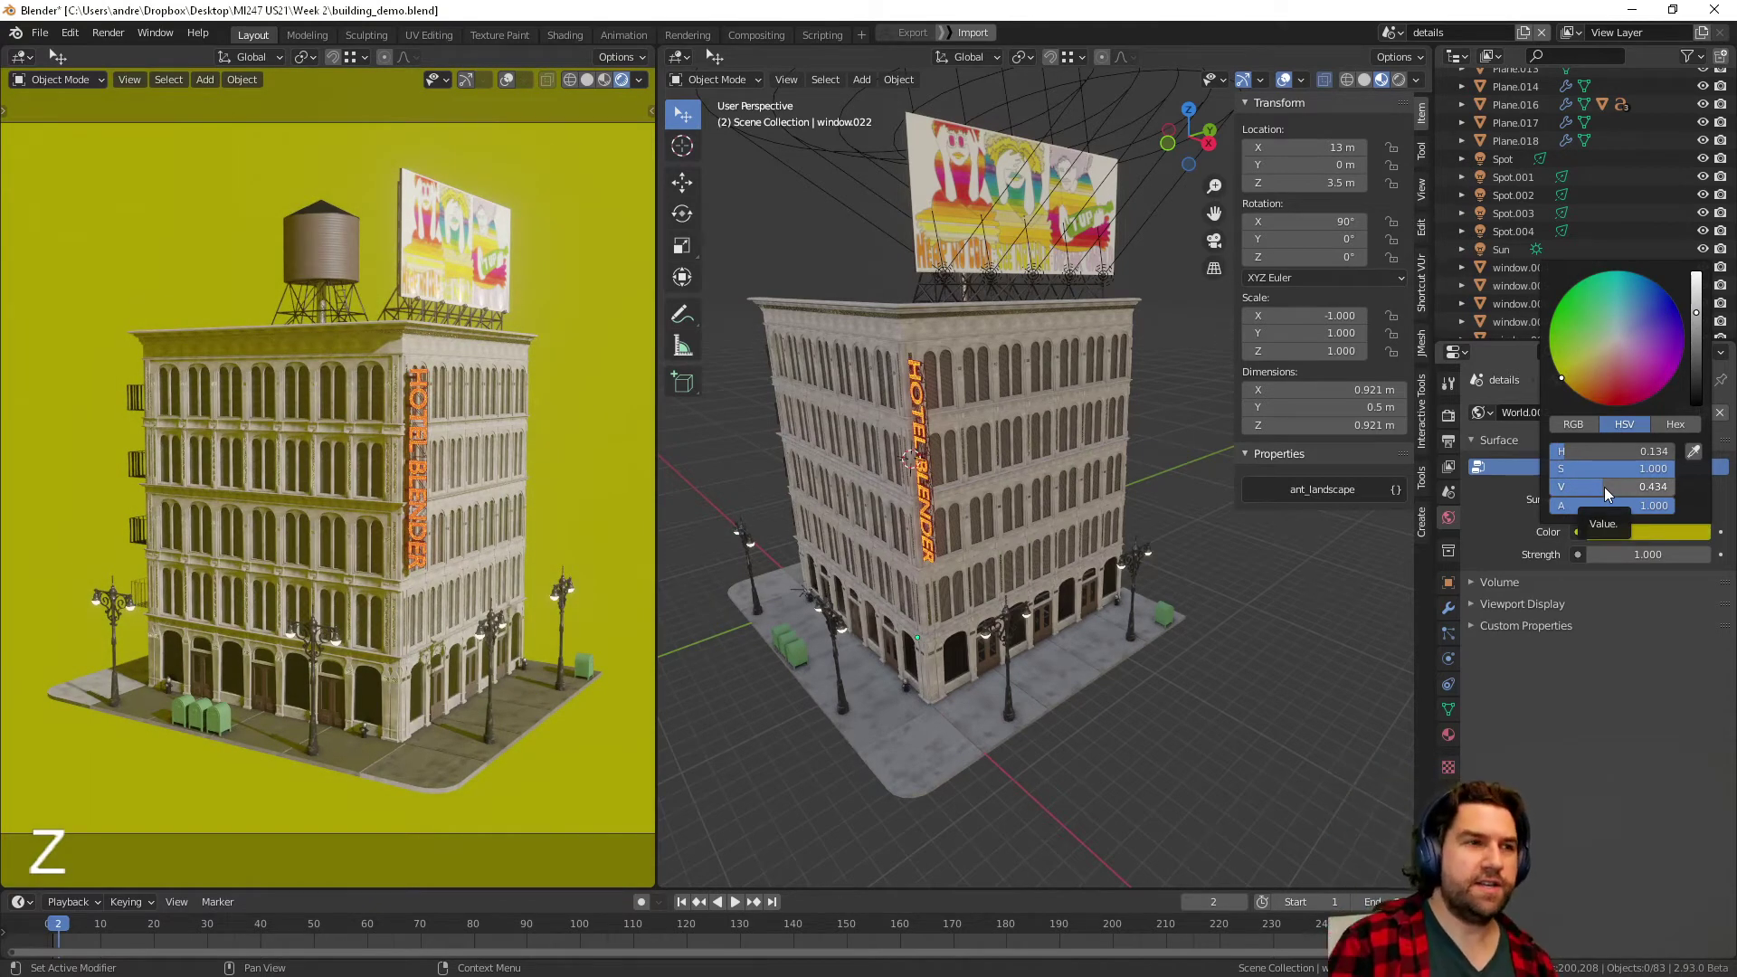
drag(1645, 387, 1673, 376)
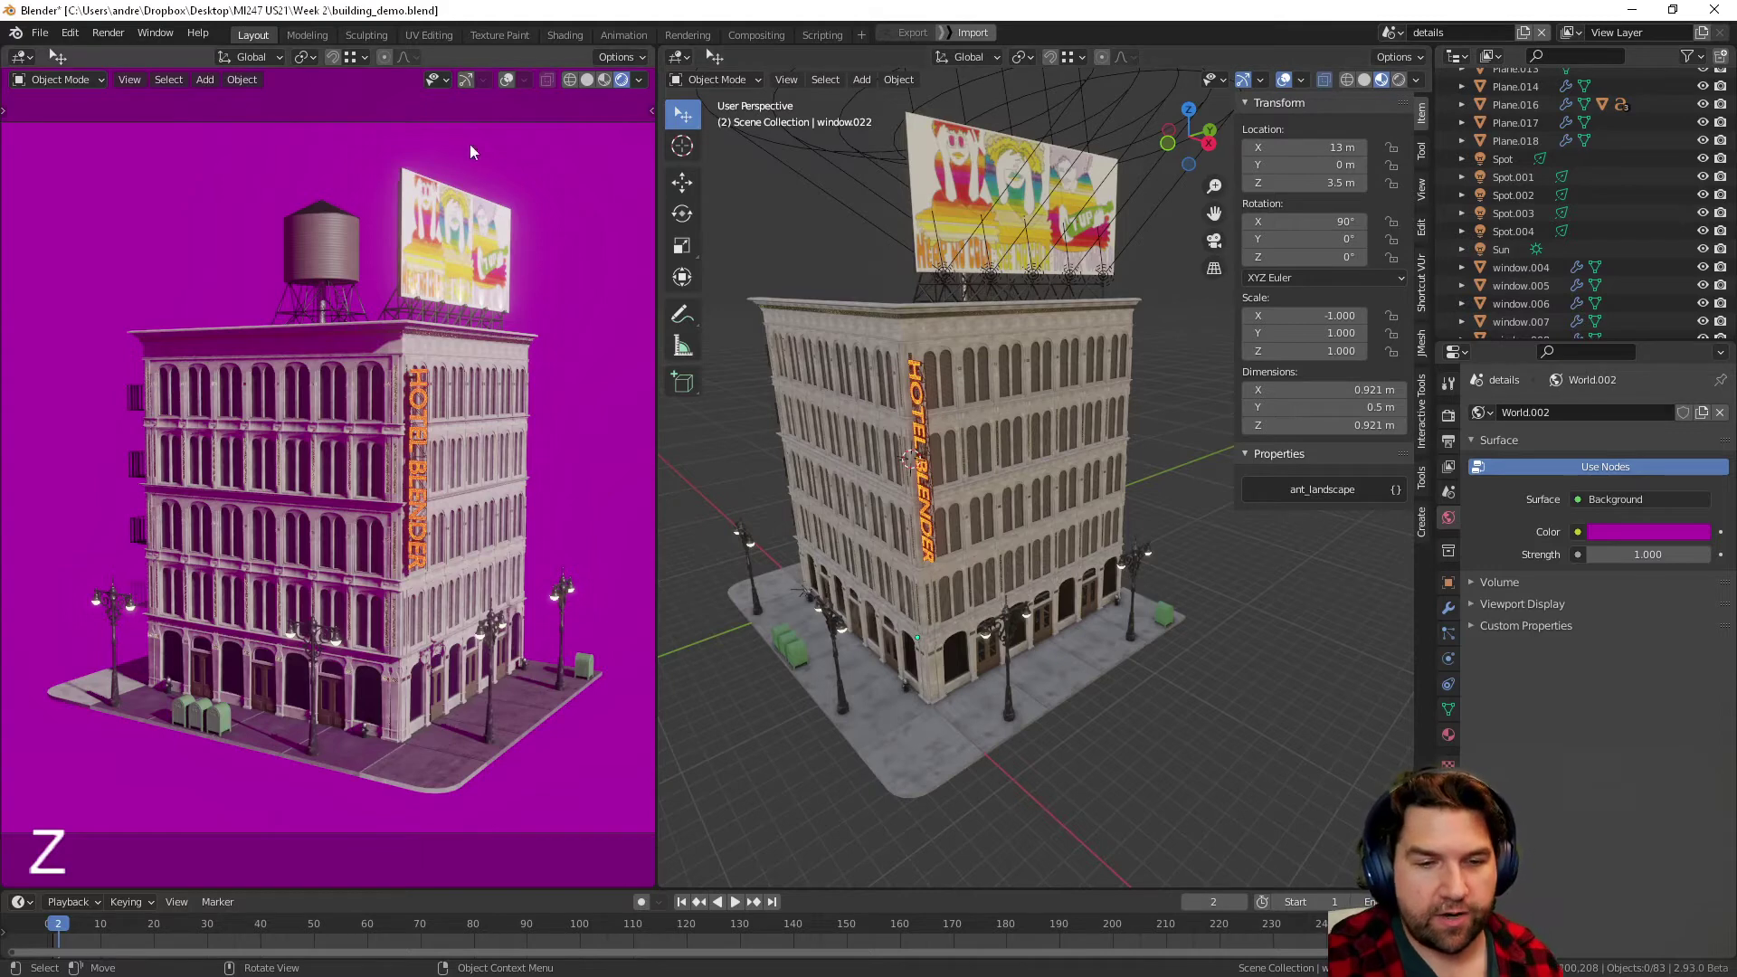
- Set the world background to a very dark warm brown with hue 0.063 and saturation 0.677
click(1652, 534)
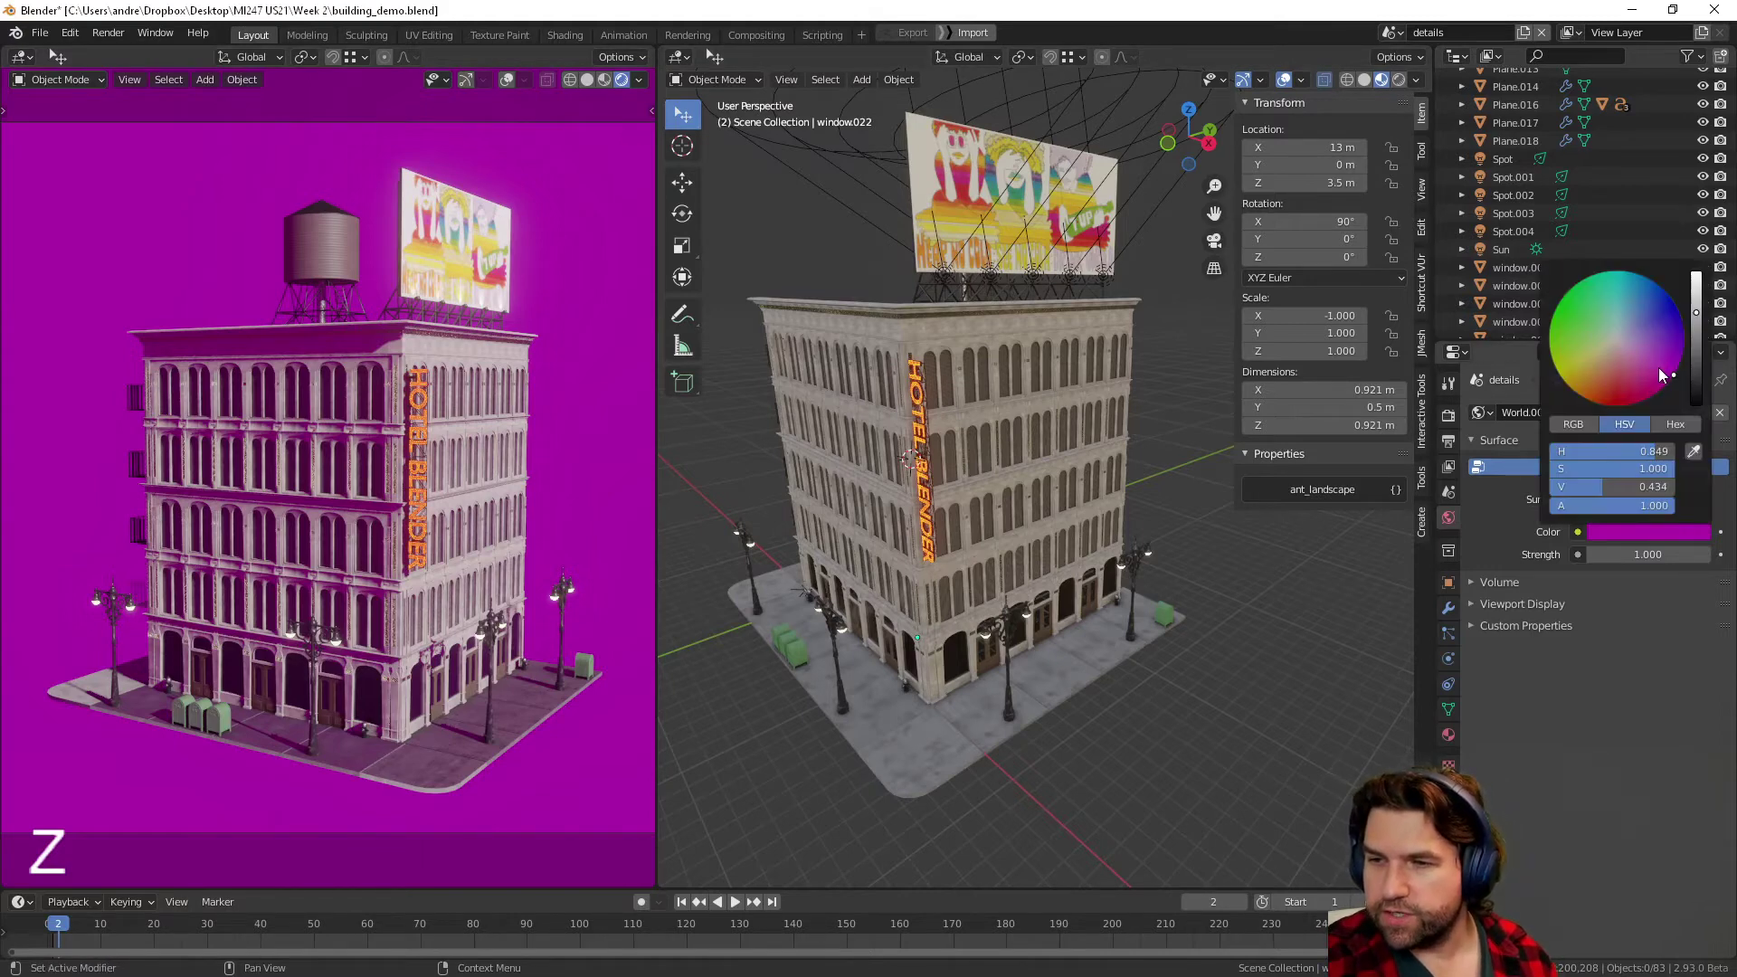
mouse_move(1658, 368)
mouse_down()
mouse_move(1585, 369)
mouse_move(1604, 361)
mouse_up()
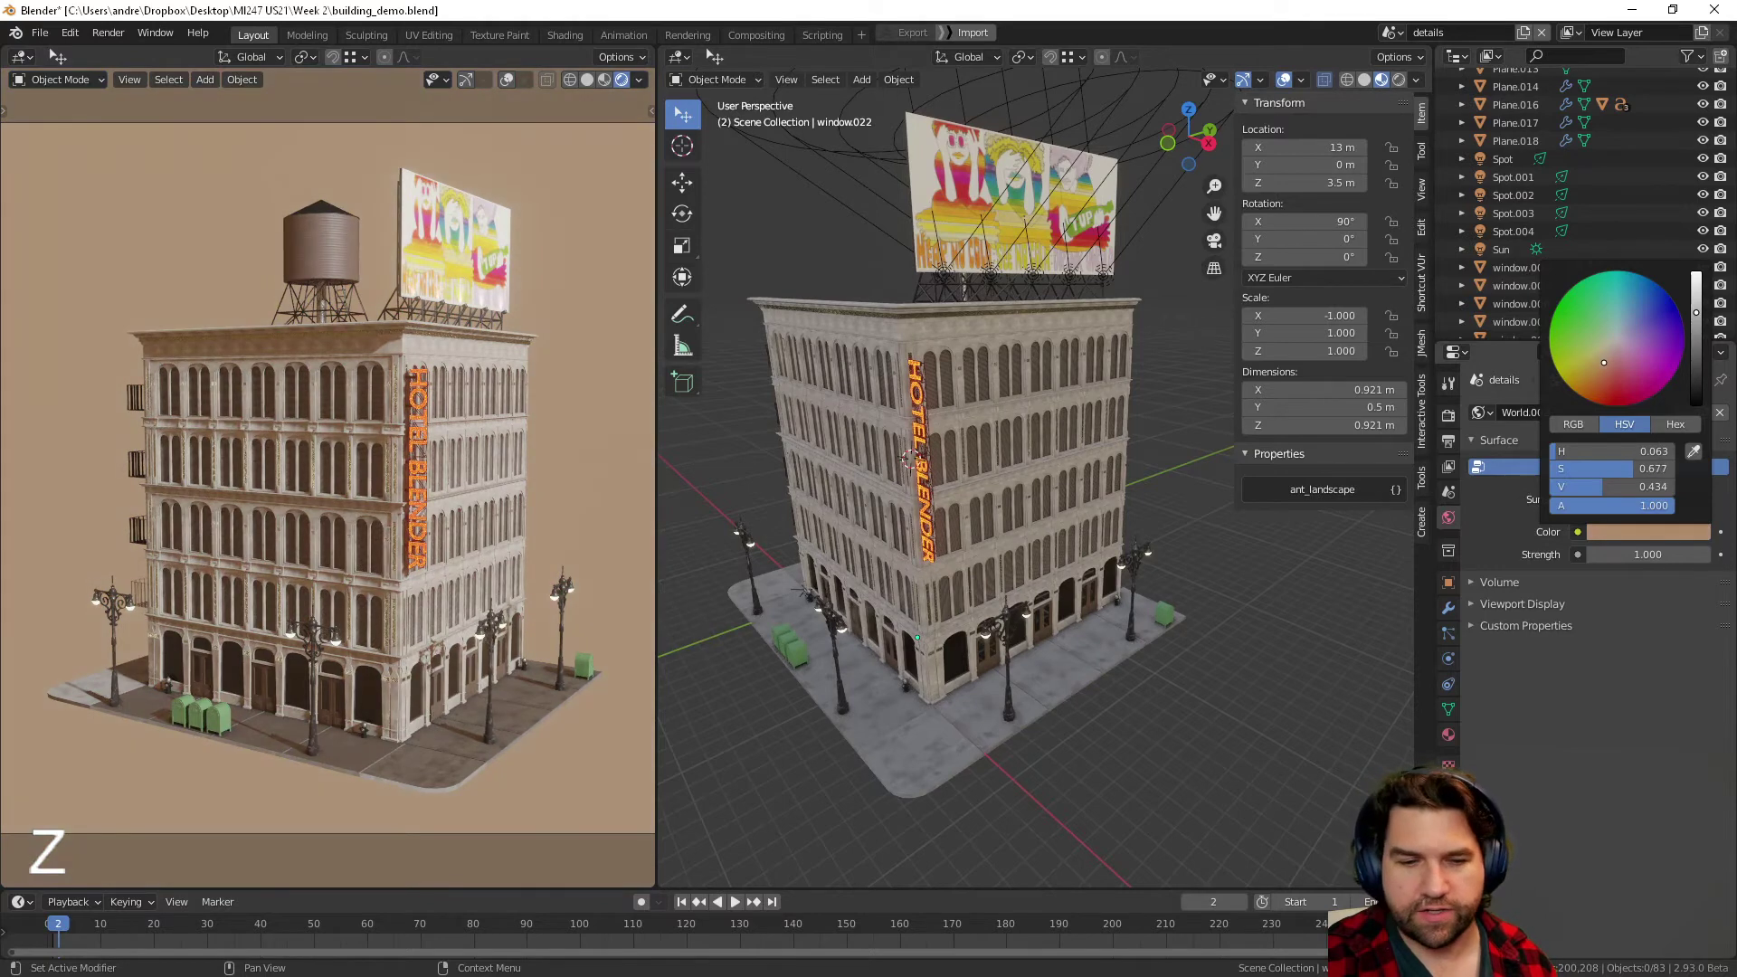
drag(1688, 318, 1696, 391)
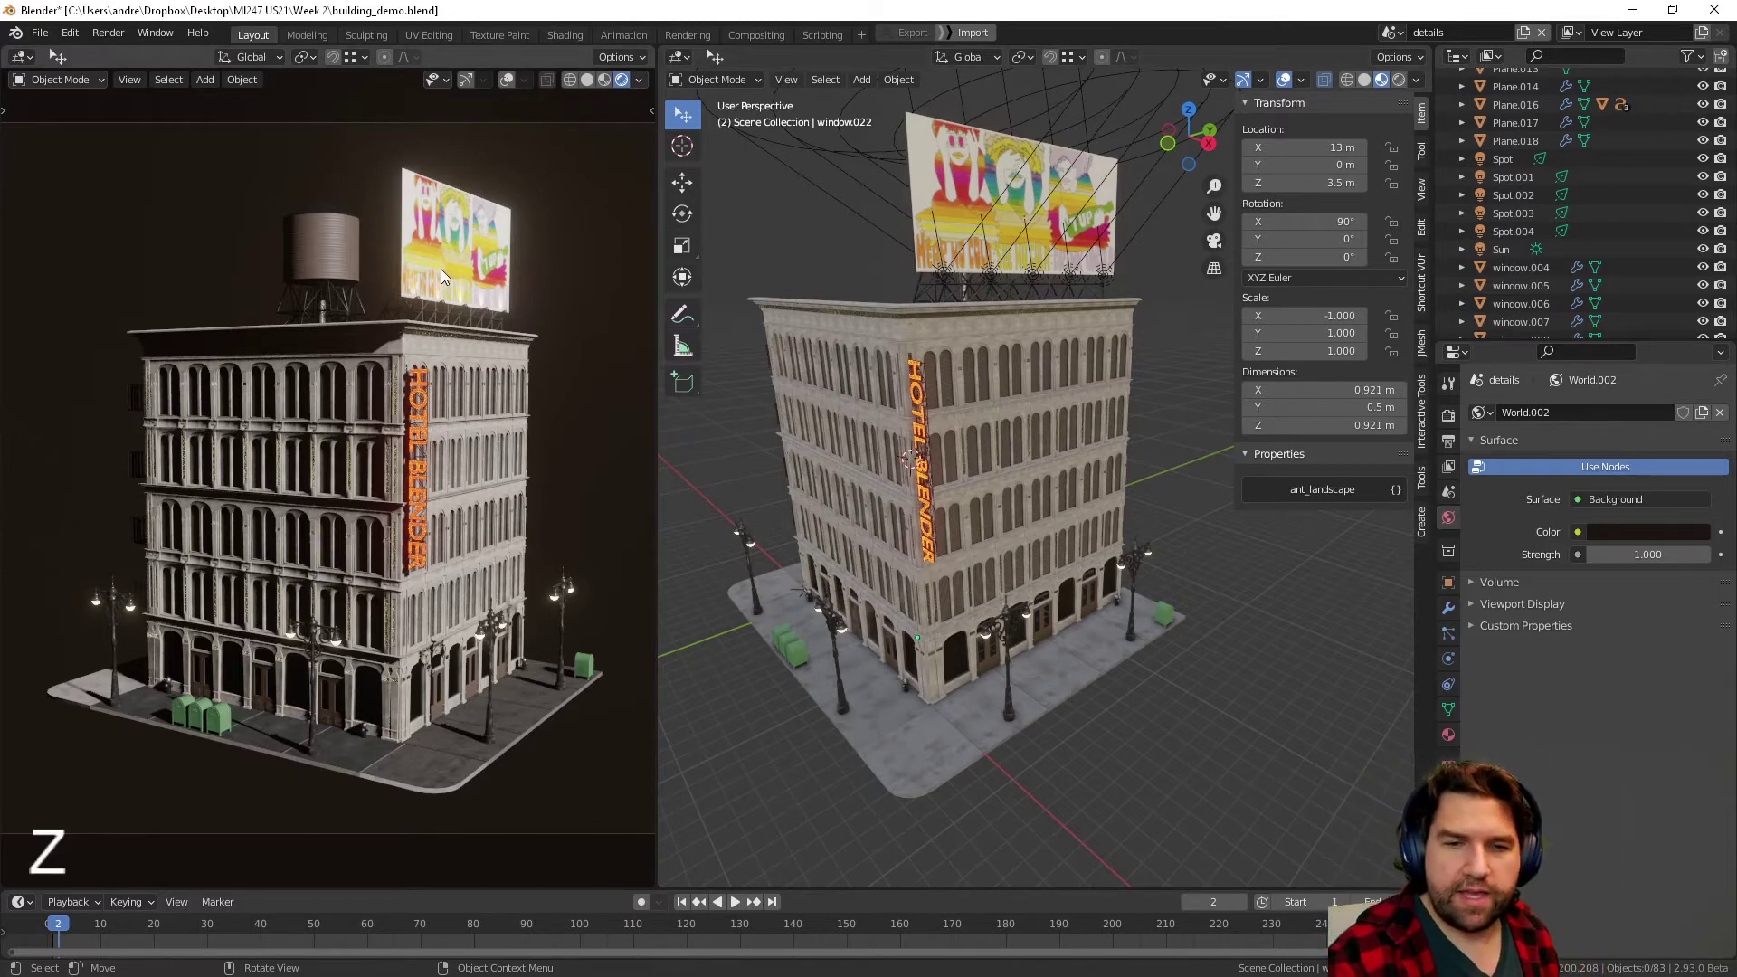
- Select the light fixtures below the rooftop billboard and examine them and the support frame up close
scroll(937, 289, up, 3)
middle_drag(937, 289, 973, 294)
shift+middle_drag(973, 294, 1195, 552)
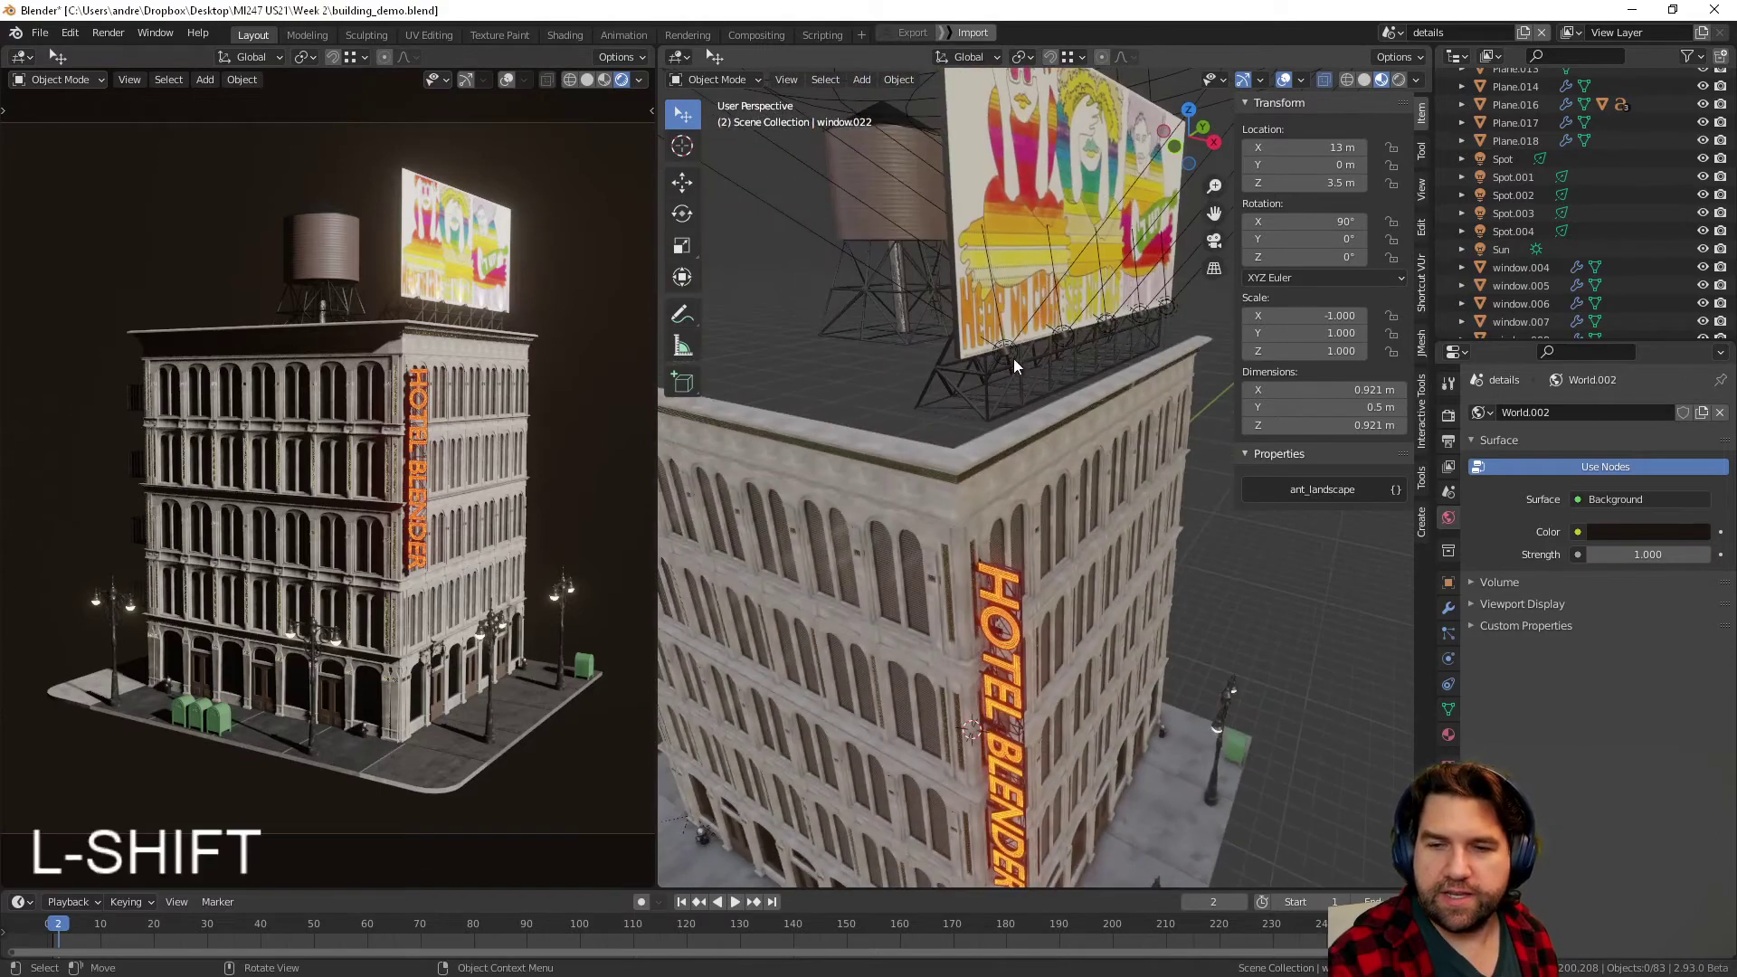
click(1012, 354)
scroll(1030, 388, up, 8)
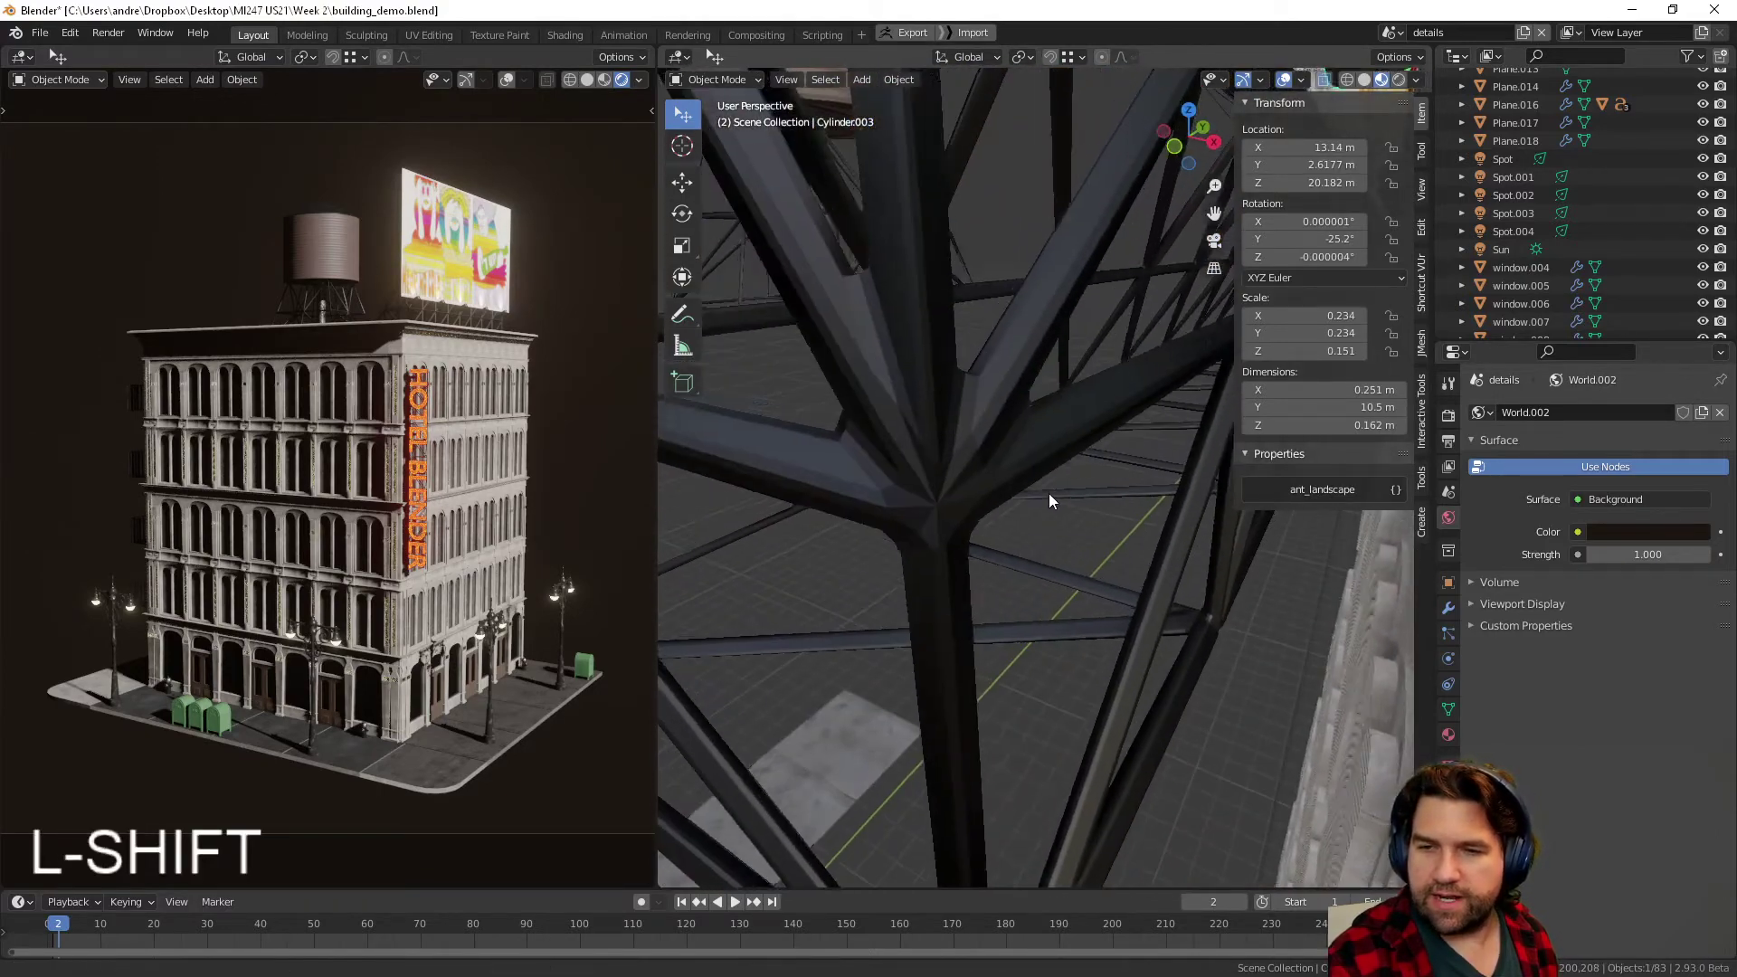
scroll(1049, 492, down, 2)
shift+middle_drag(1050, 492, 1082, 554)
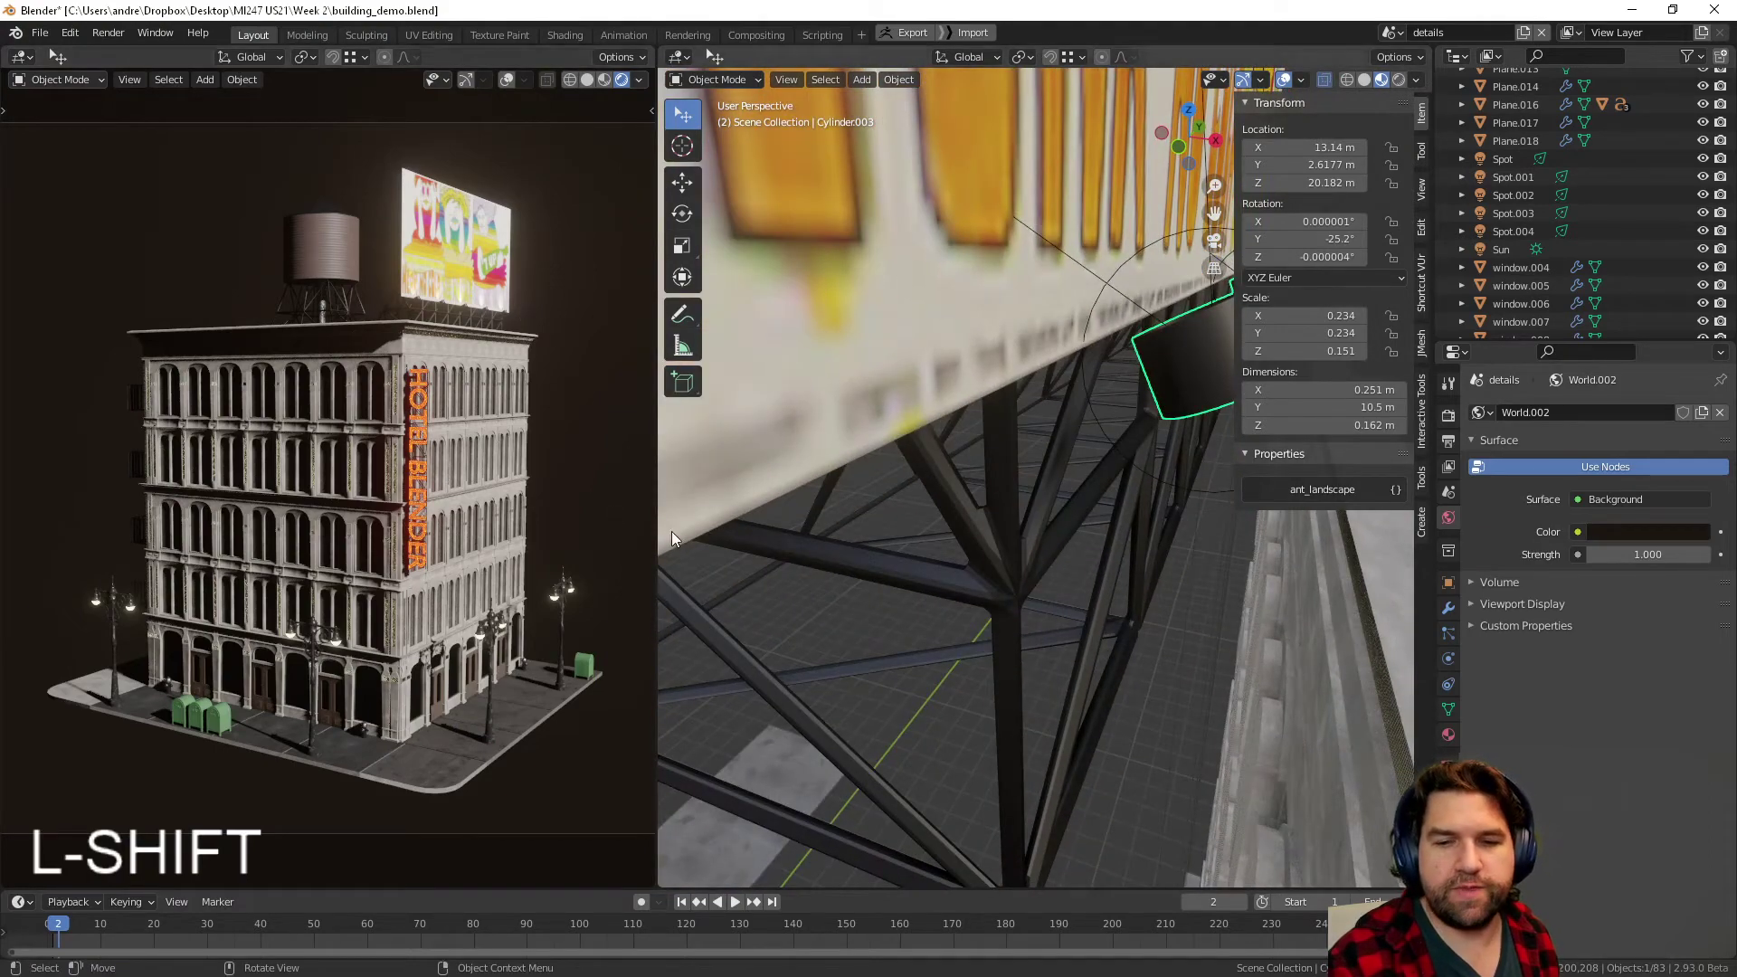
scroll(1060, 574, down, 7)
middle_drag(1061, 574, 990, 540)
scroll(988, 489, down, 8)
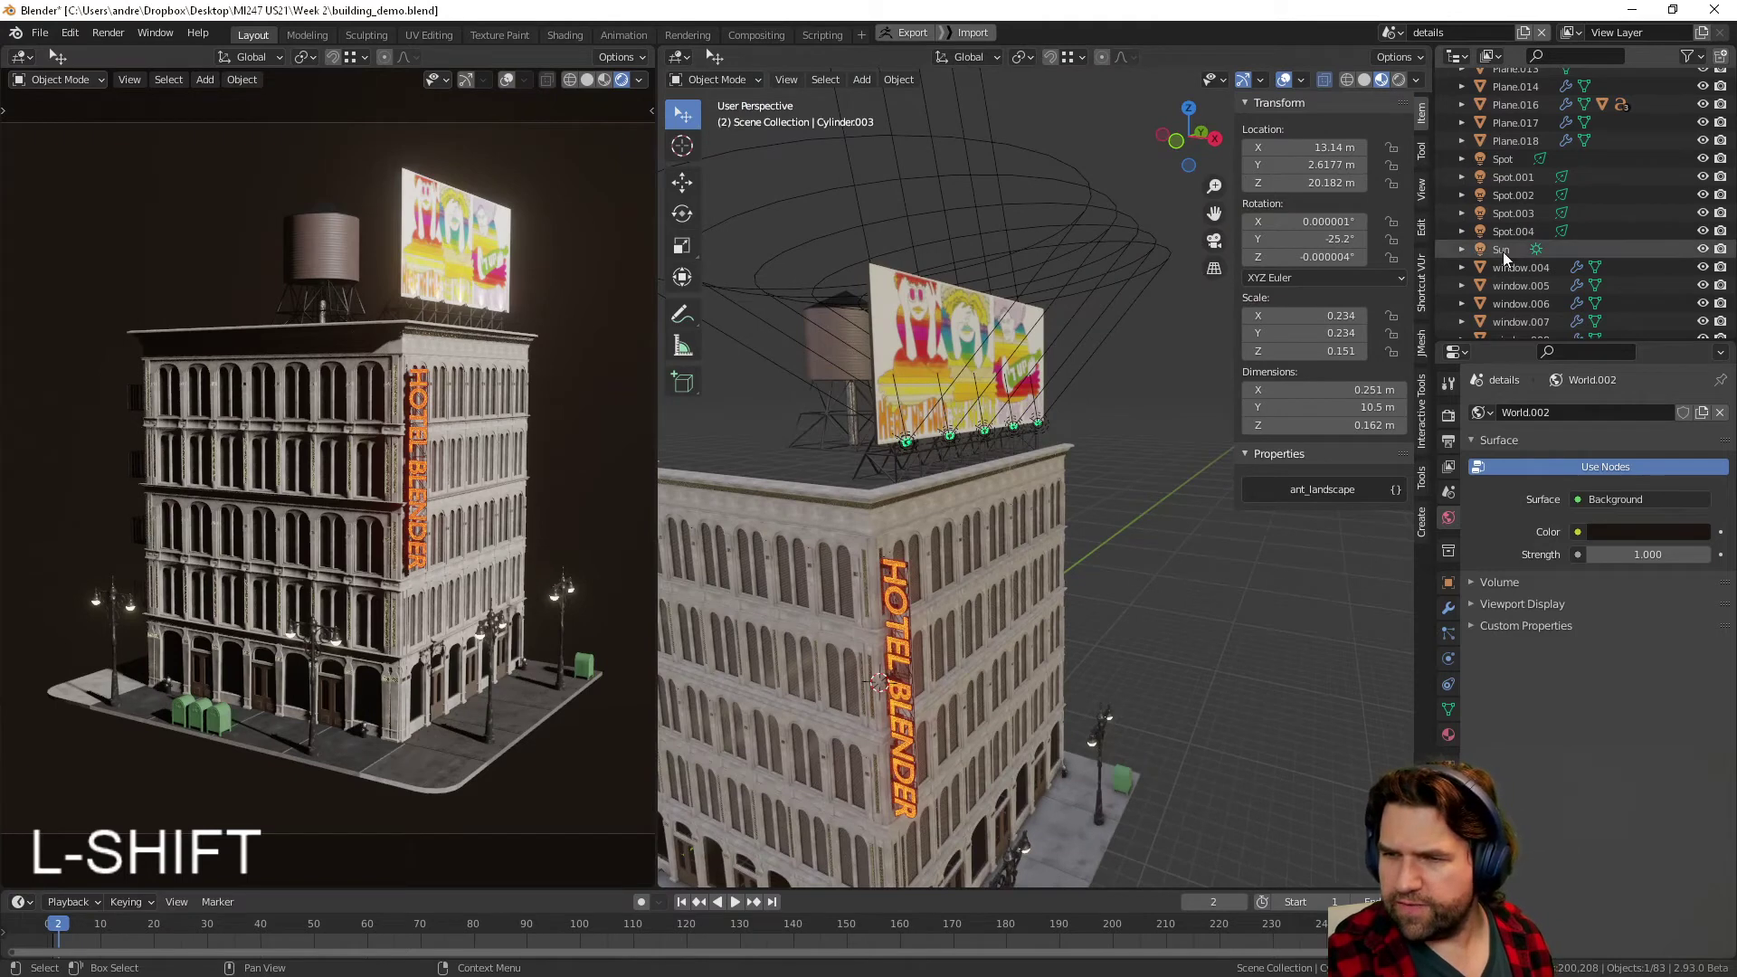
- Lower the Sun light's strength to 1.140 to compare the lighting, and set it to 8.850
click(1502, 250)
click(1449, 659)
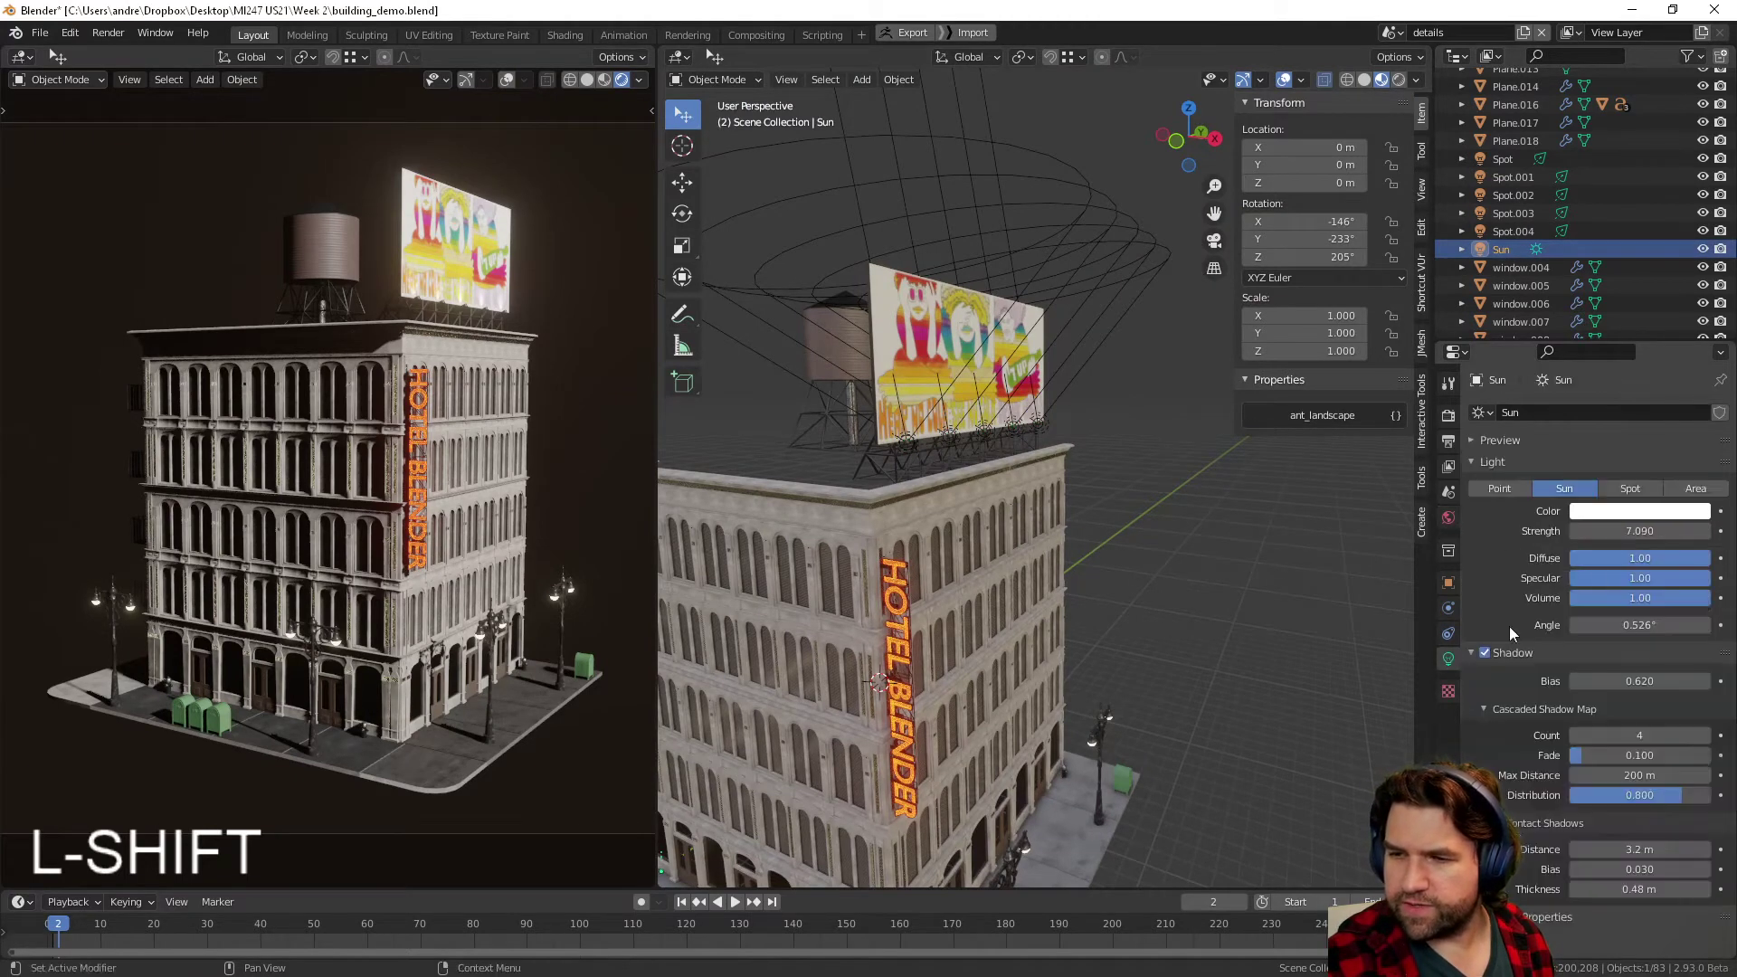
shift+drag(1640, 531, 1547, 531)
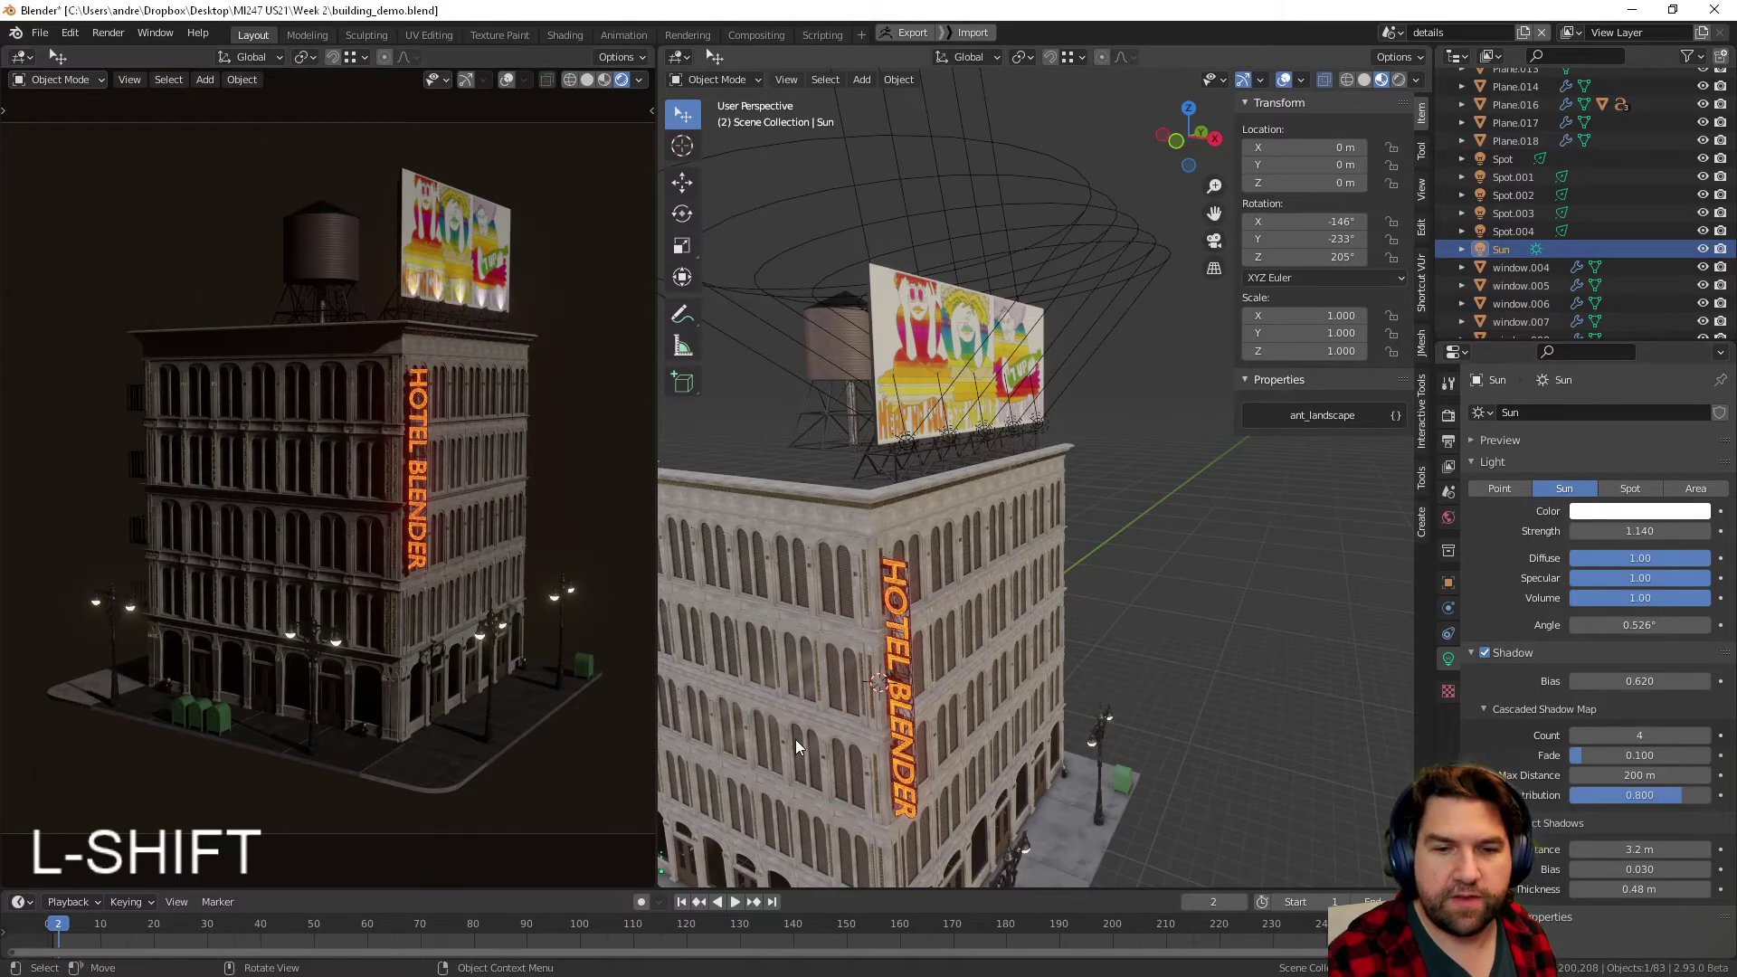
shift+drag(1593, 537, 1675, 538)
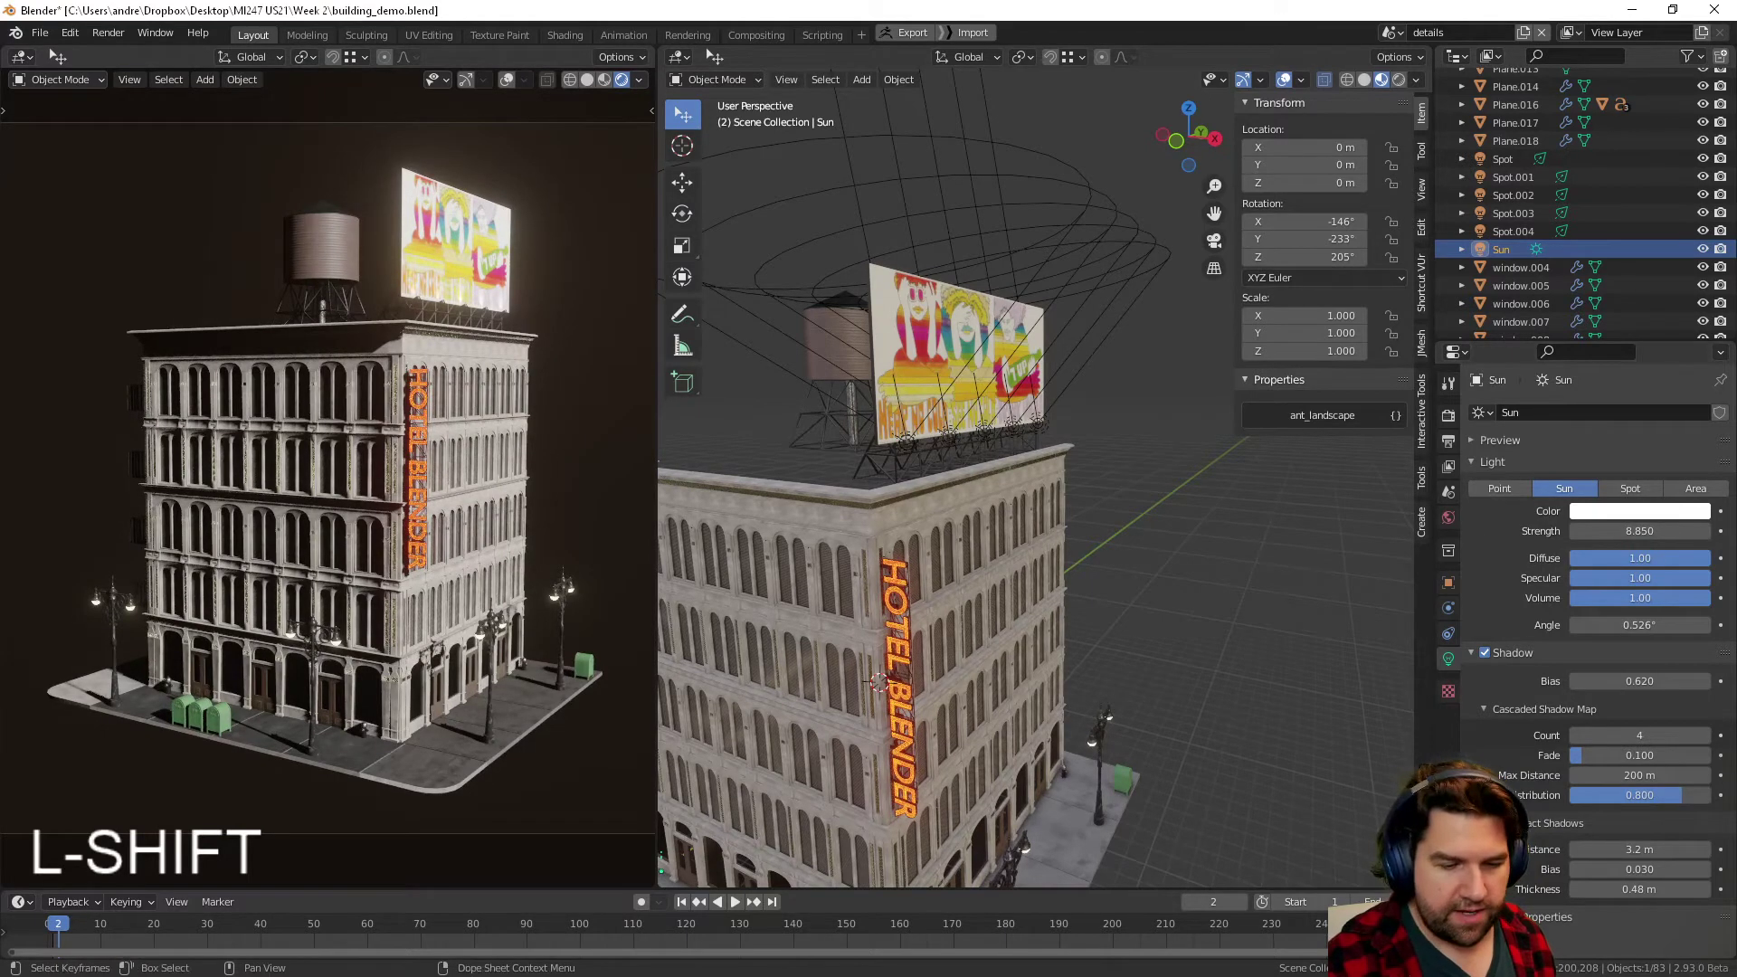
- Insert a keyframe for the Sun light's strength of 8.850 at frame 1
click(47, 928)
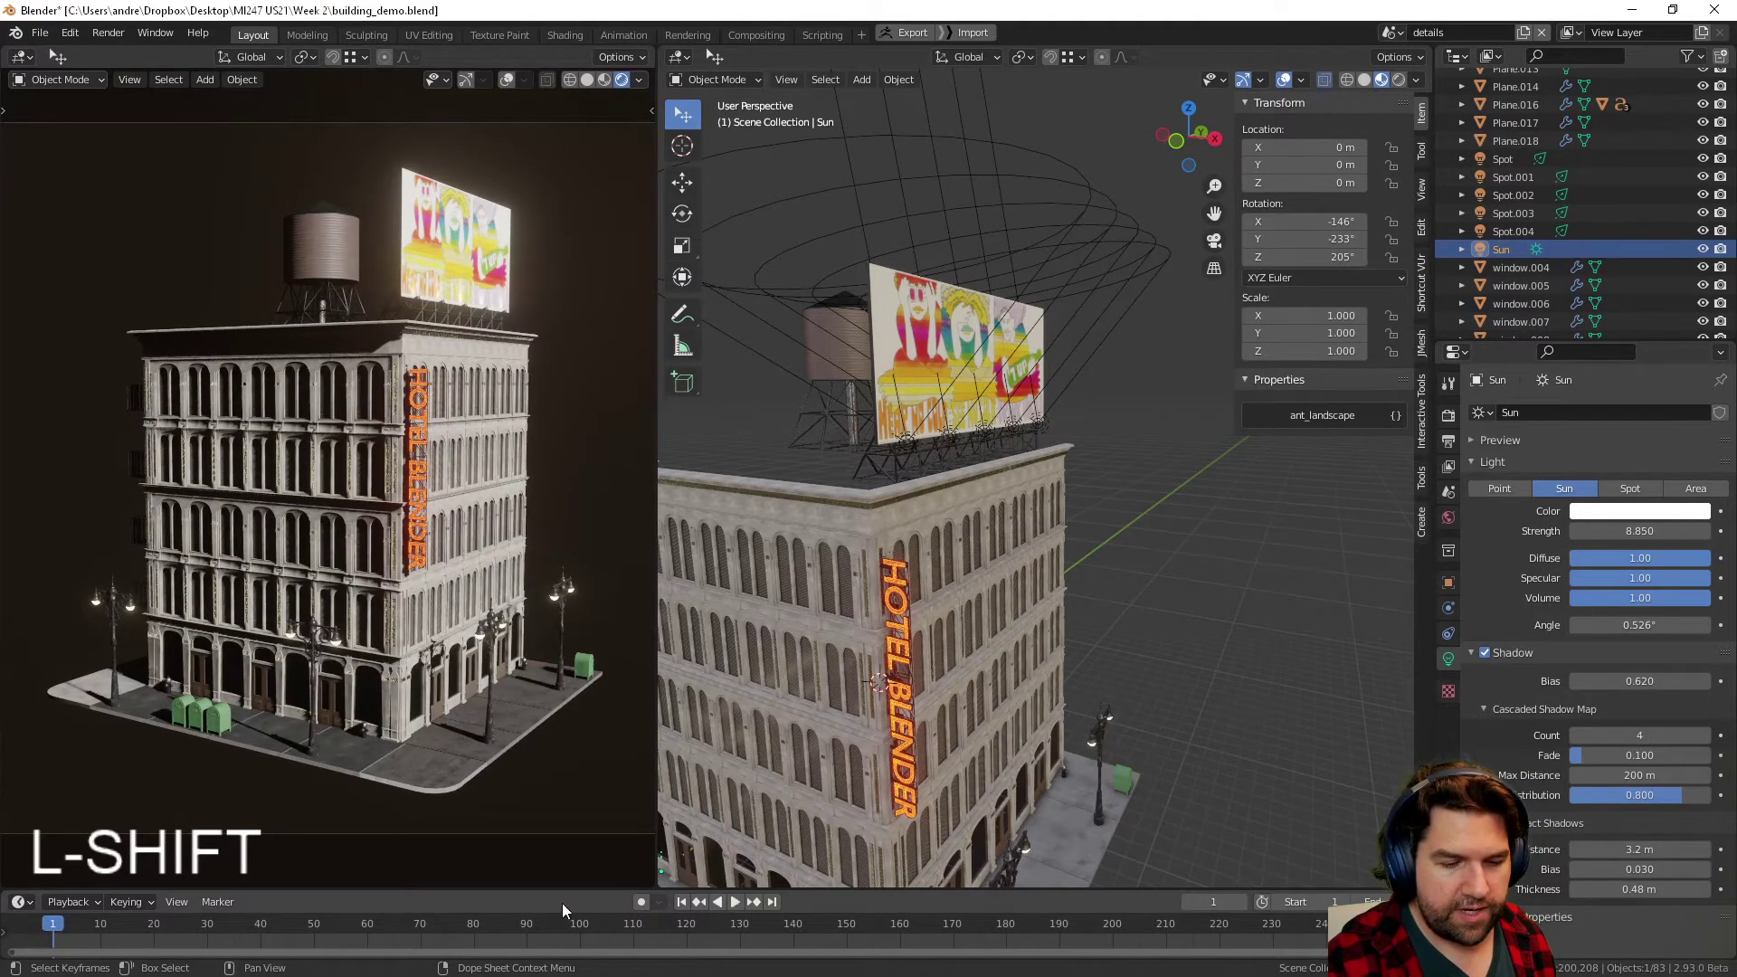
click(725, 902)
click(1722, 532)
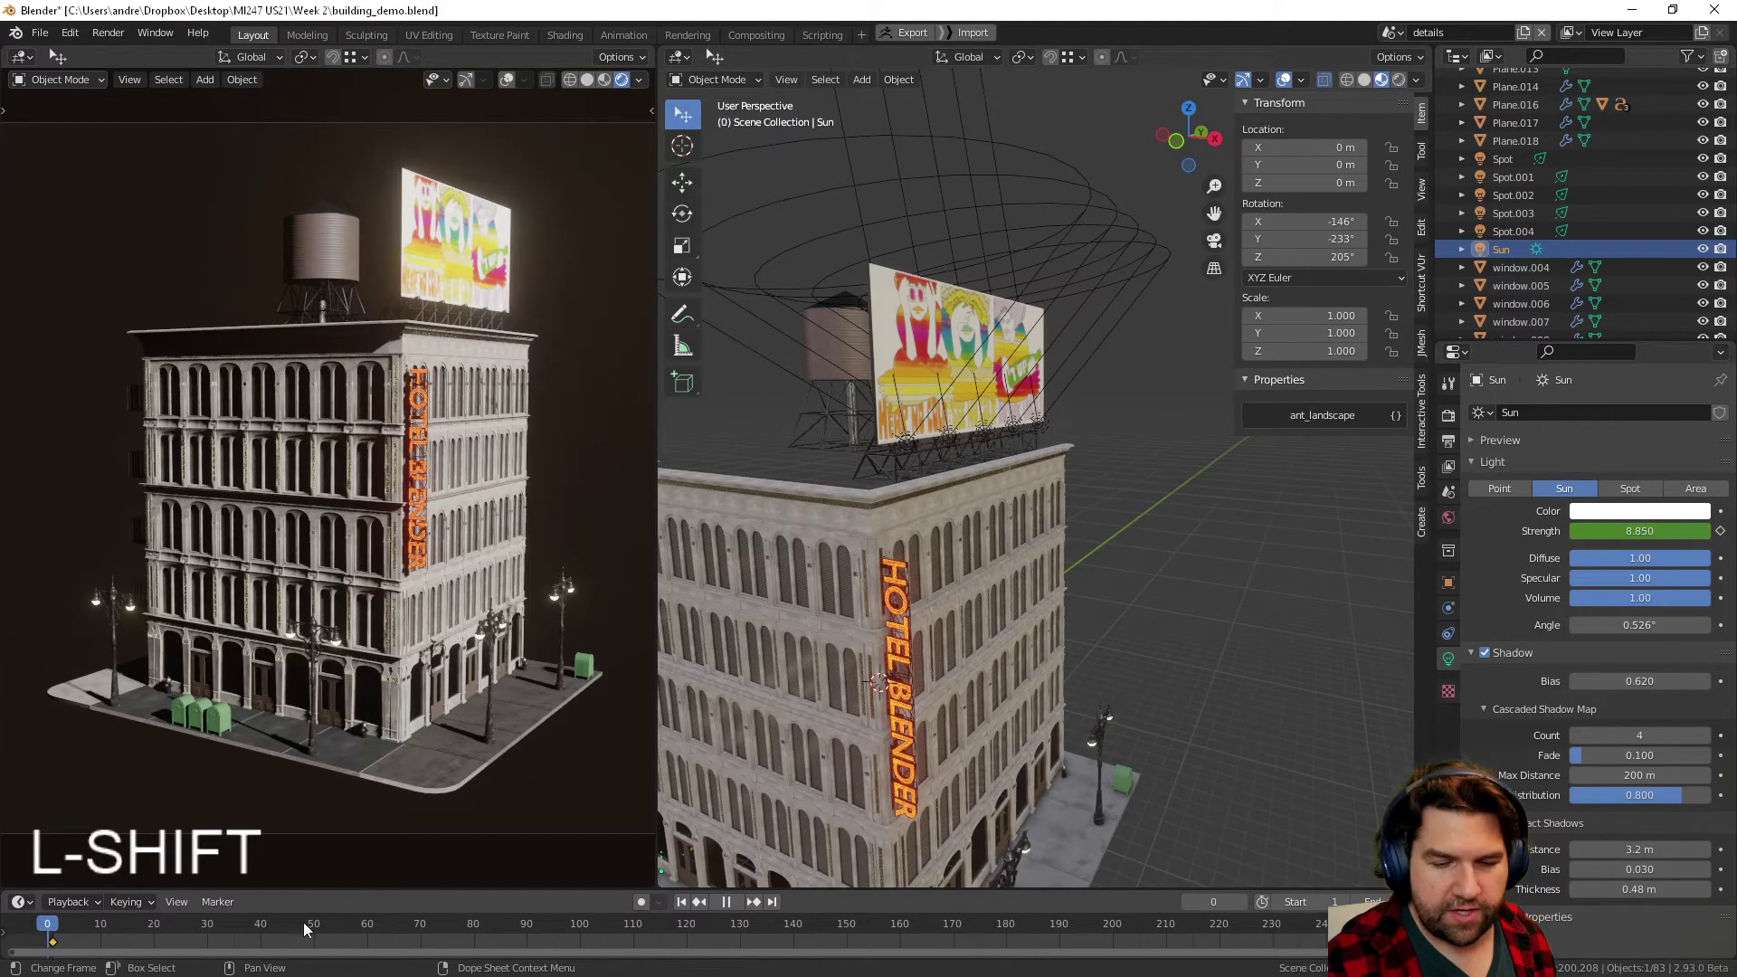
- Set the Sun light's strength to 0.740 at frame 130 and keyframe it
click(666, 936)
key(space)
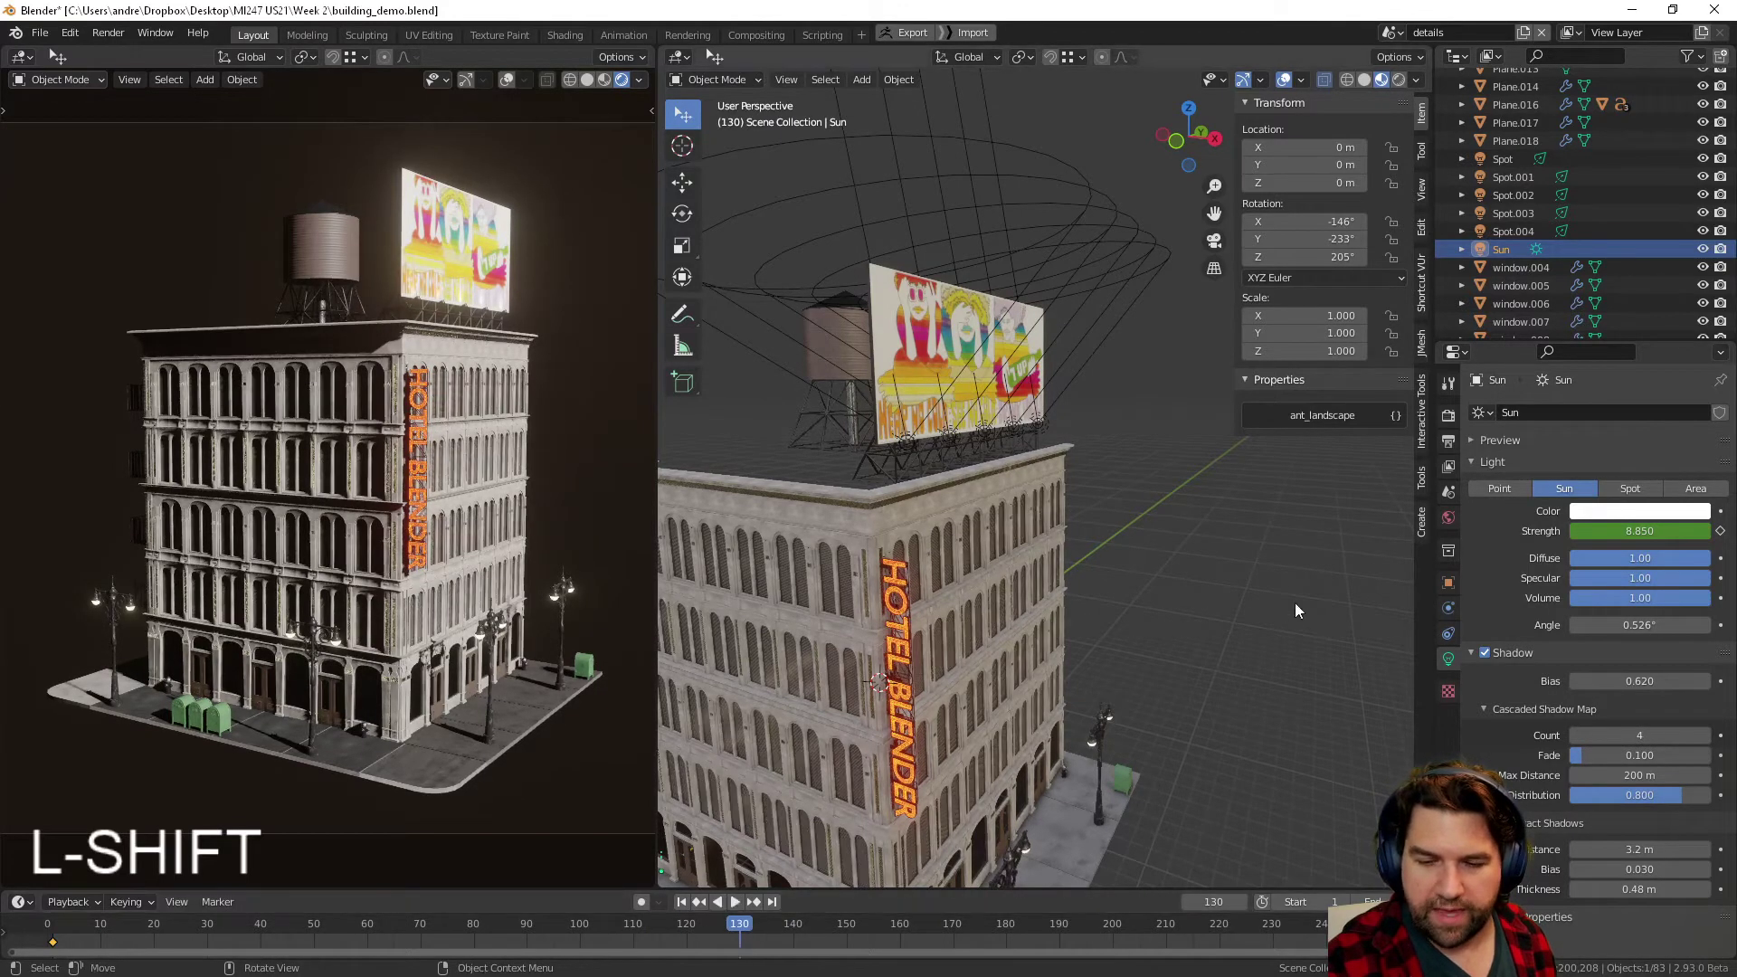
drag(1668, 533, 1579, 533)
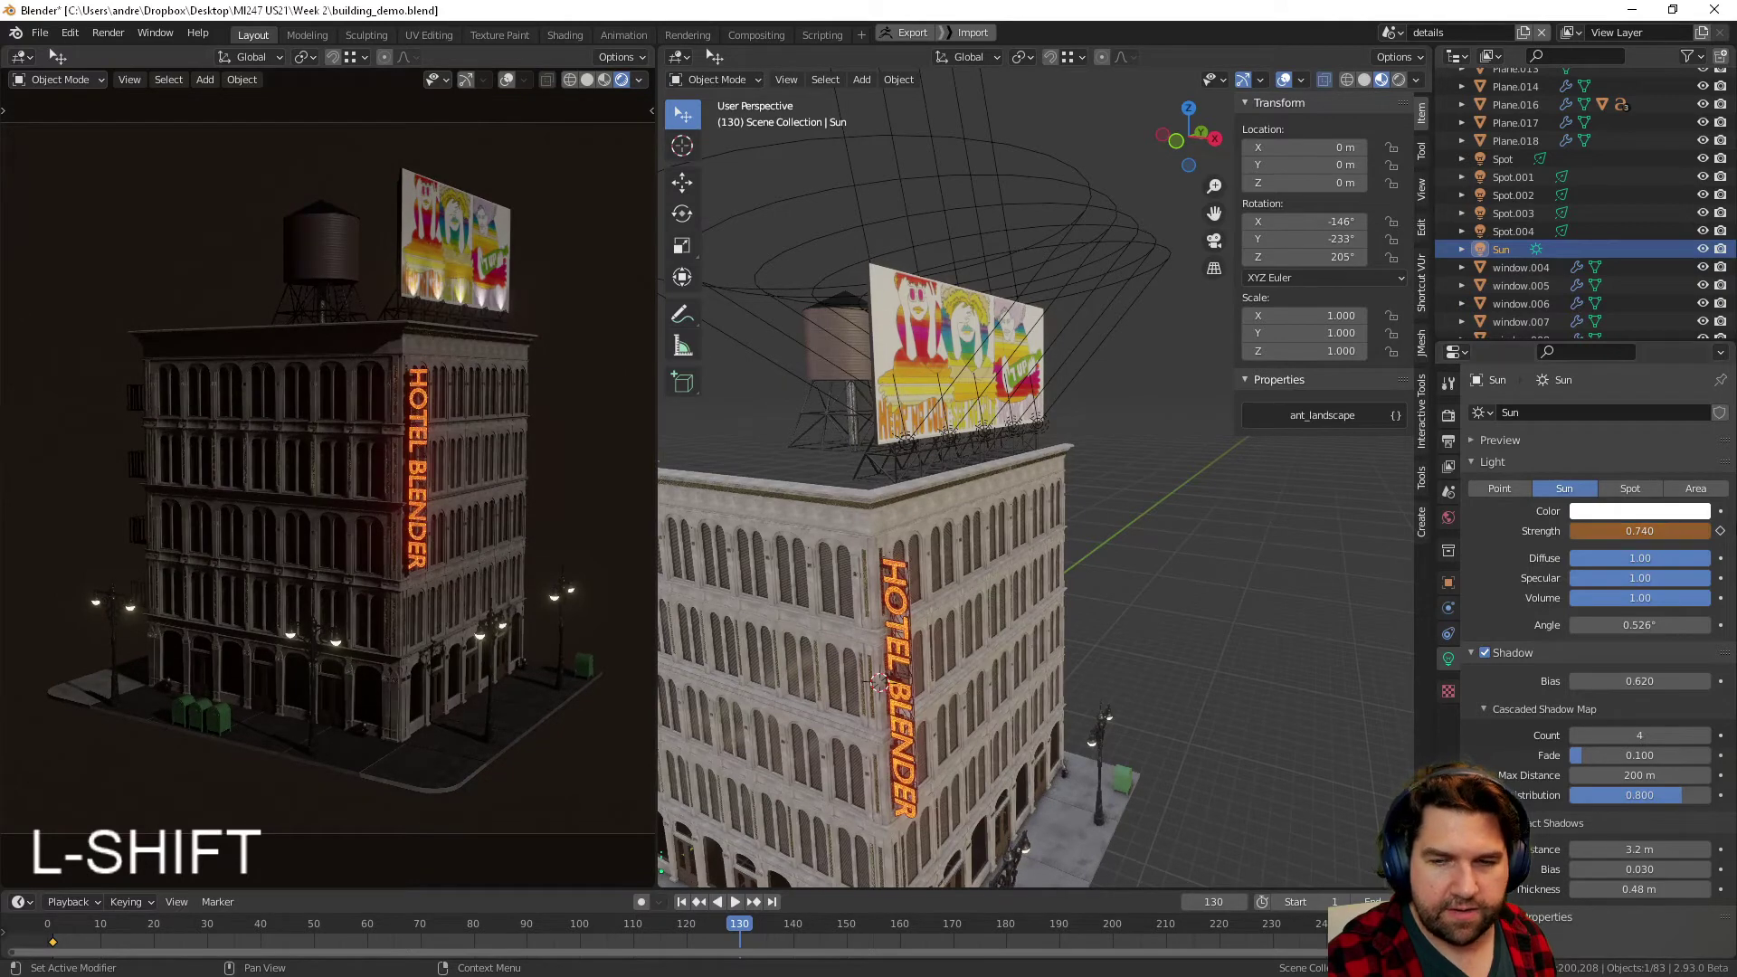
click(1720, 532)
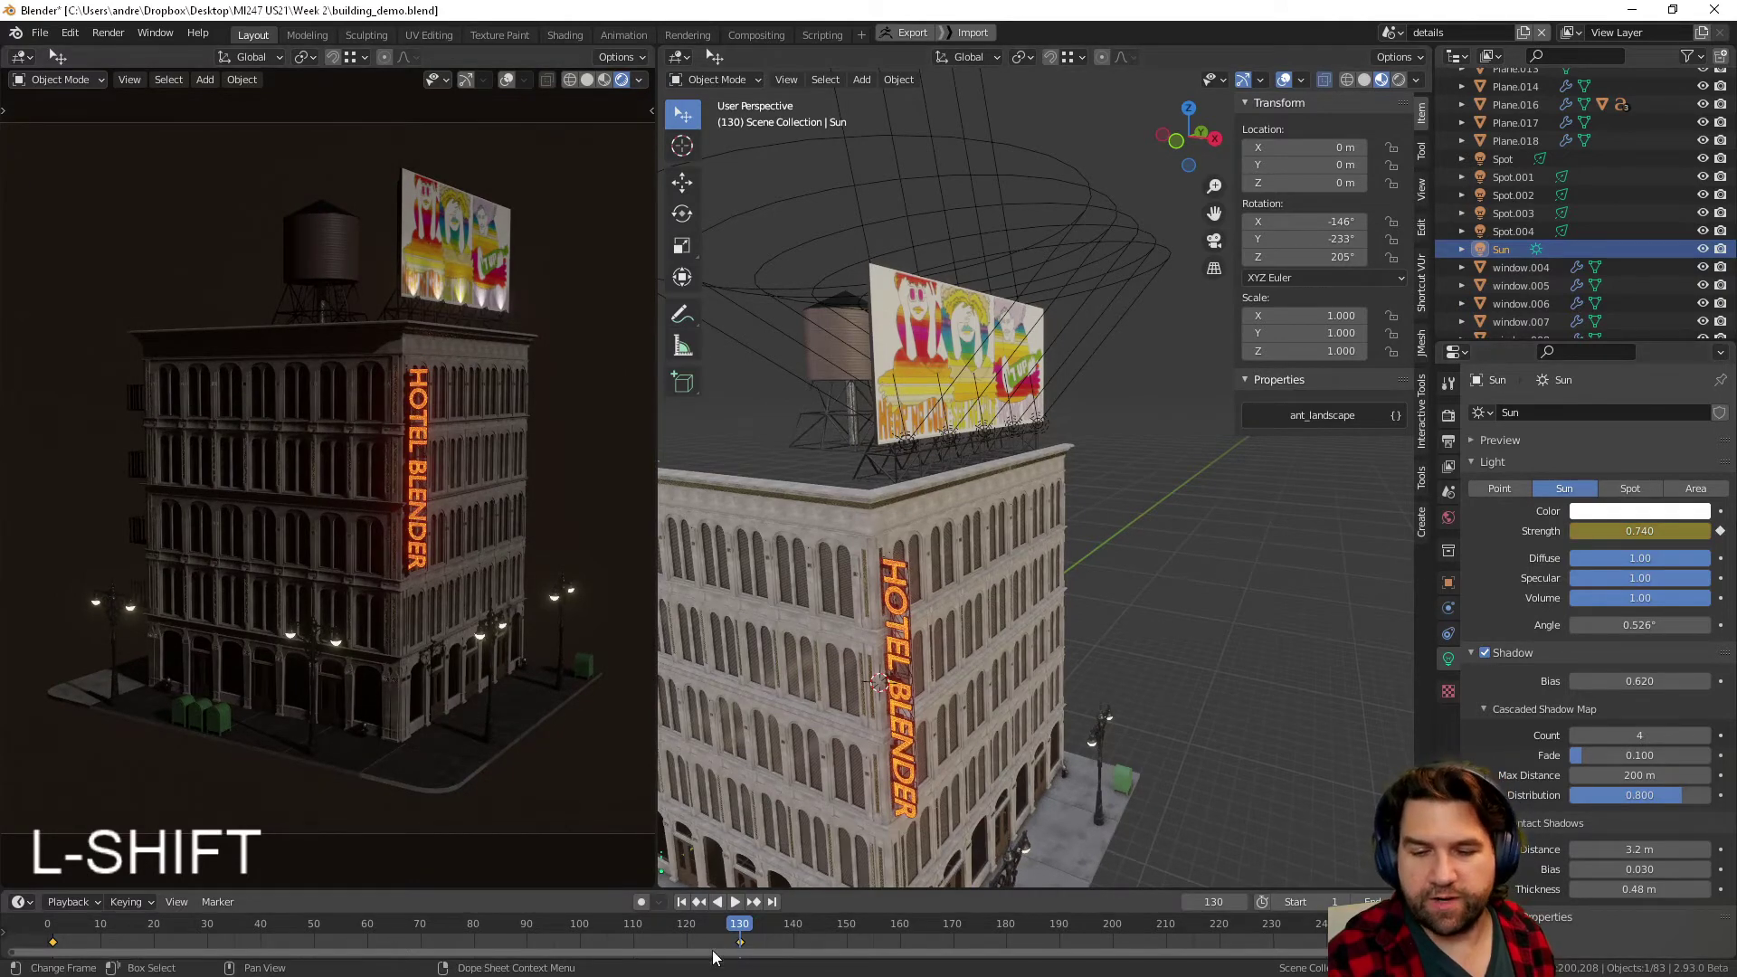
- Scrub and play the timeline to review the Sun's fade between frames 1 and 130
drag(740, 923, 65, 914)
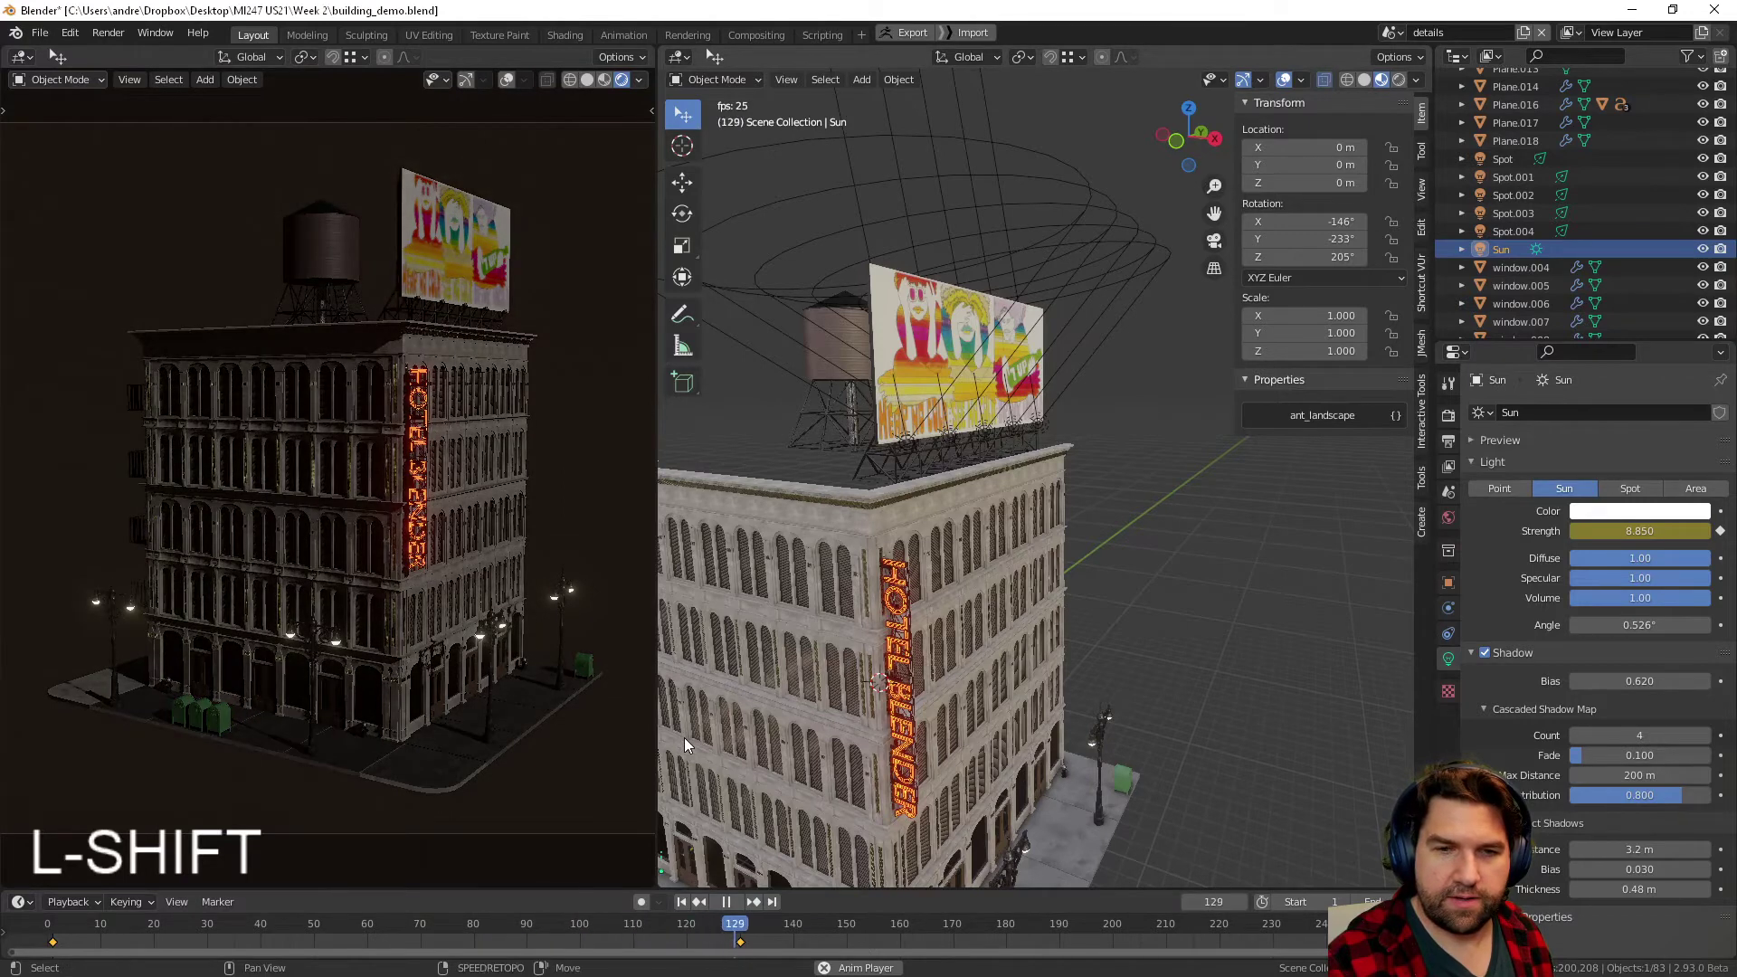
key(shift+space)
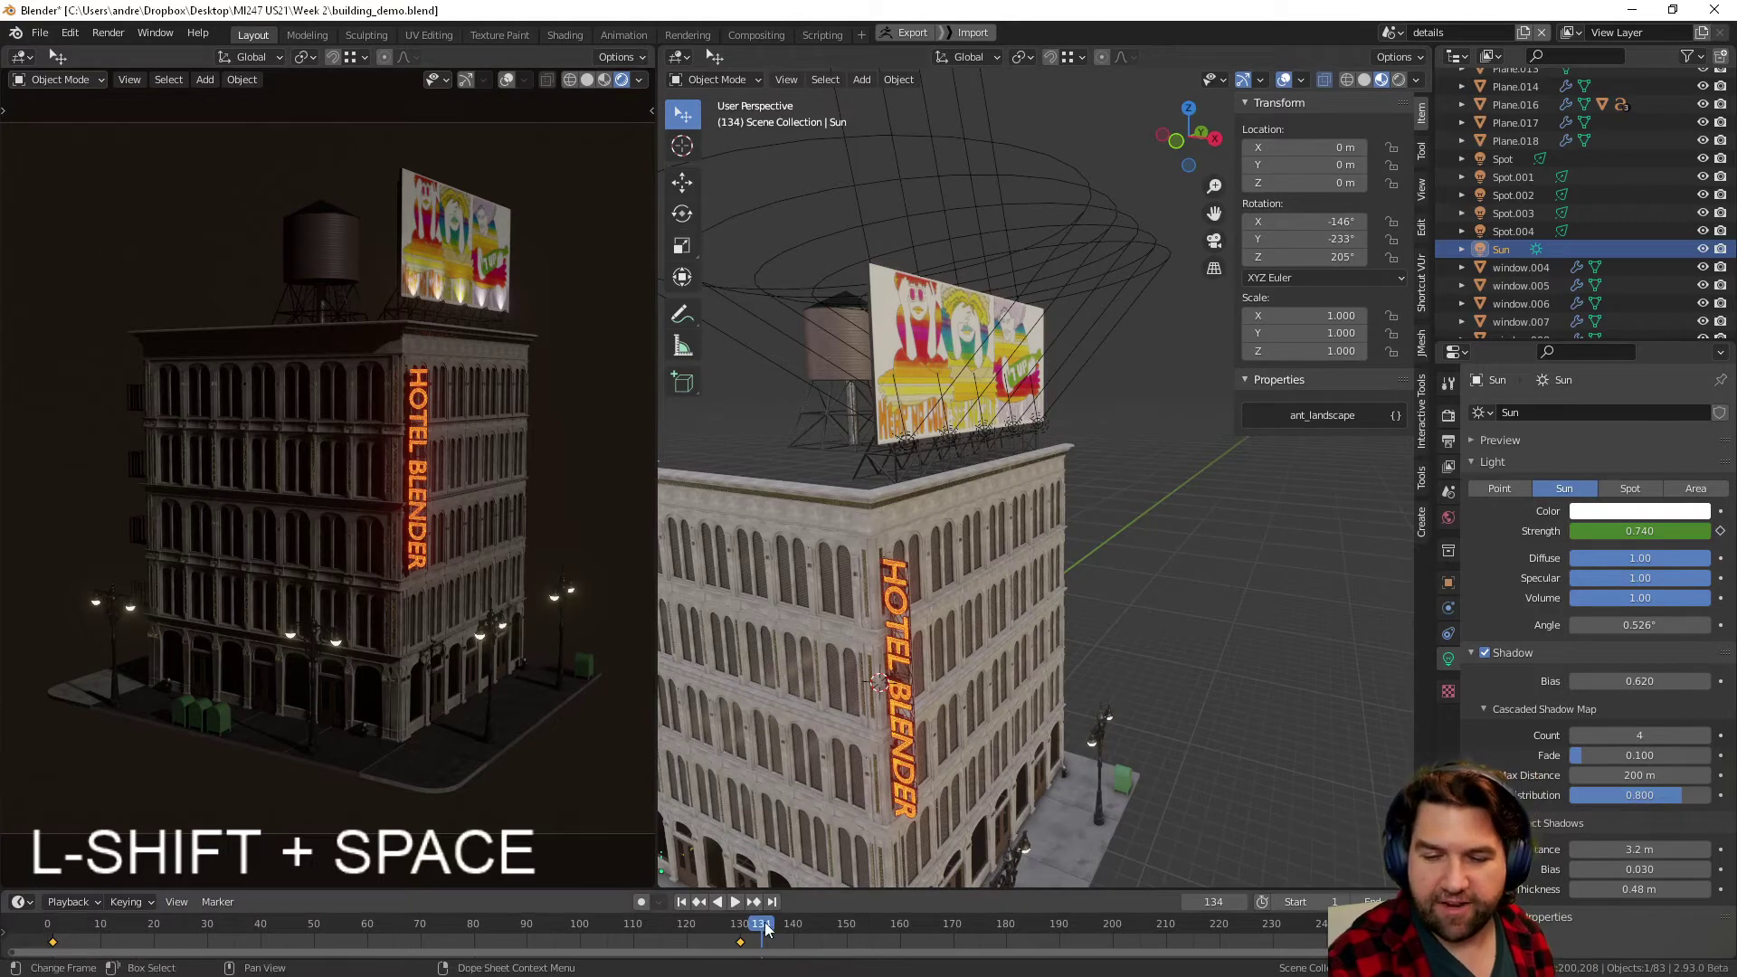
key(space)
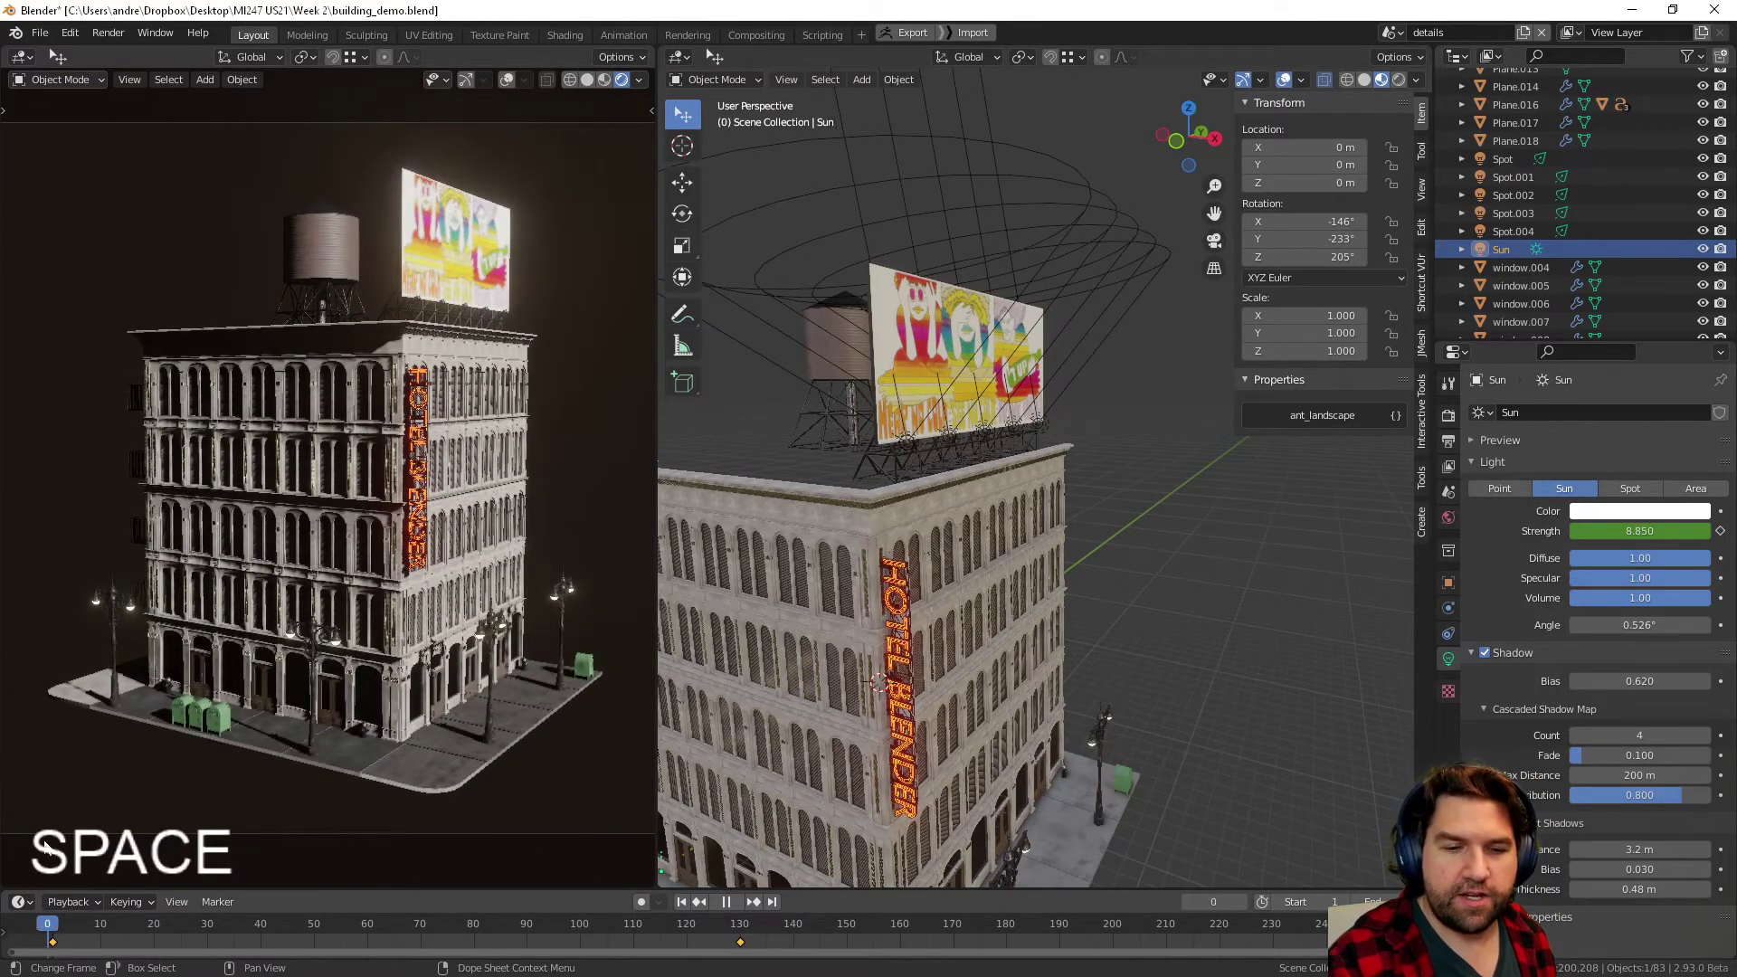
- Set the Sun light's color to pale yellow (H 0.131, S 0.620) at frame 76 and keyframe it
key(space)
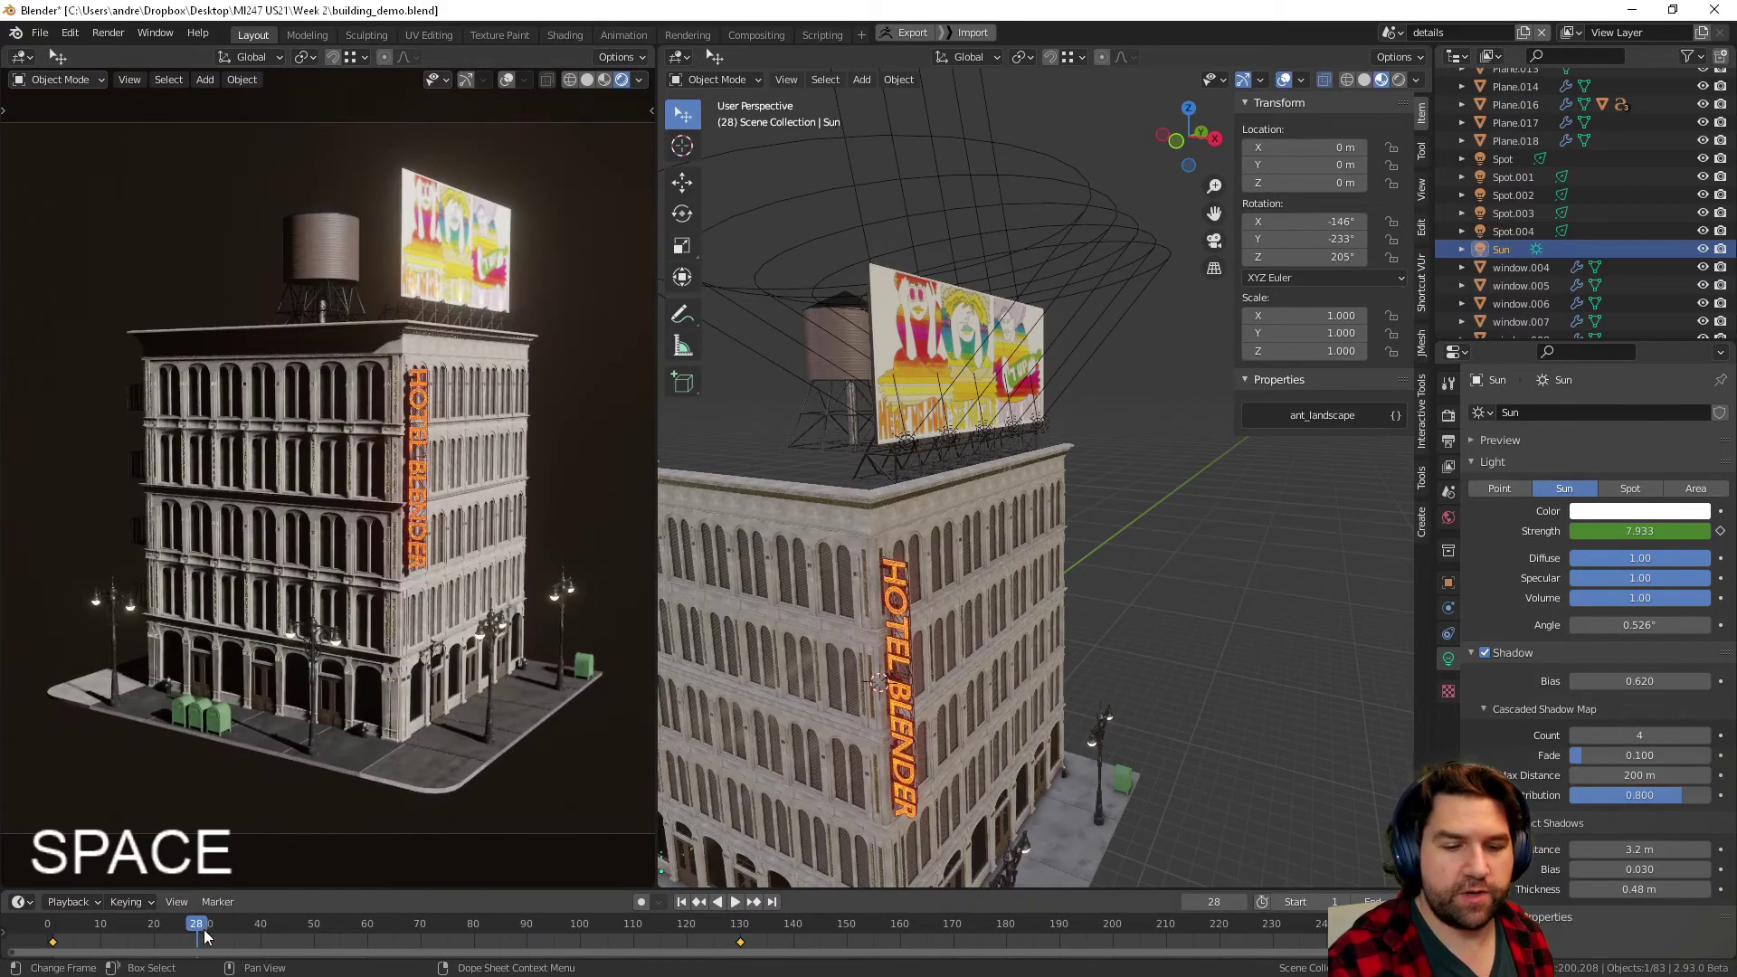
drag(950, 923, 1021, 923)
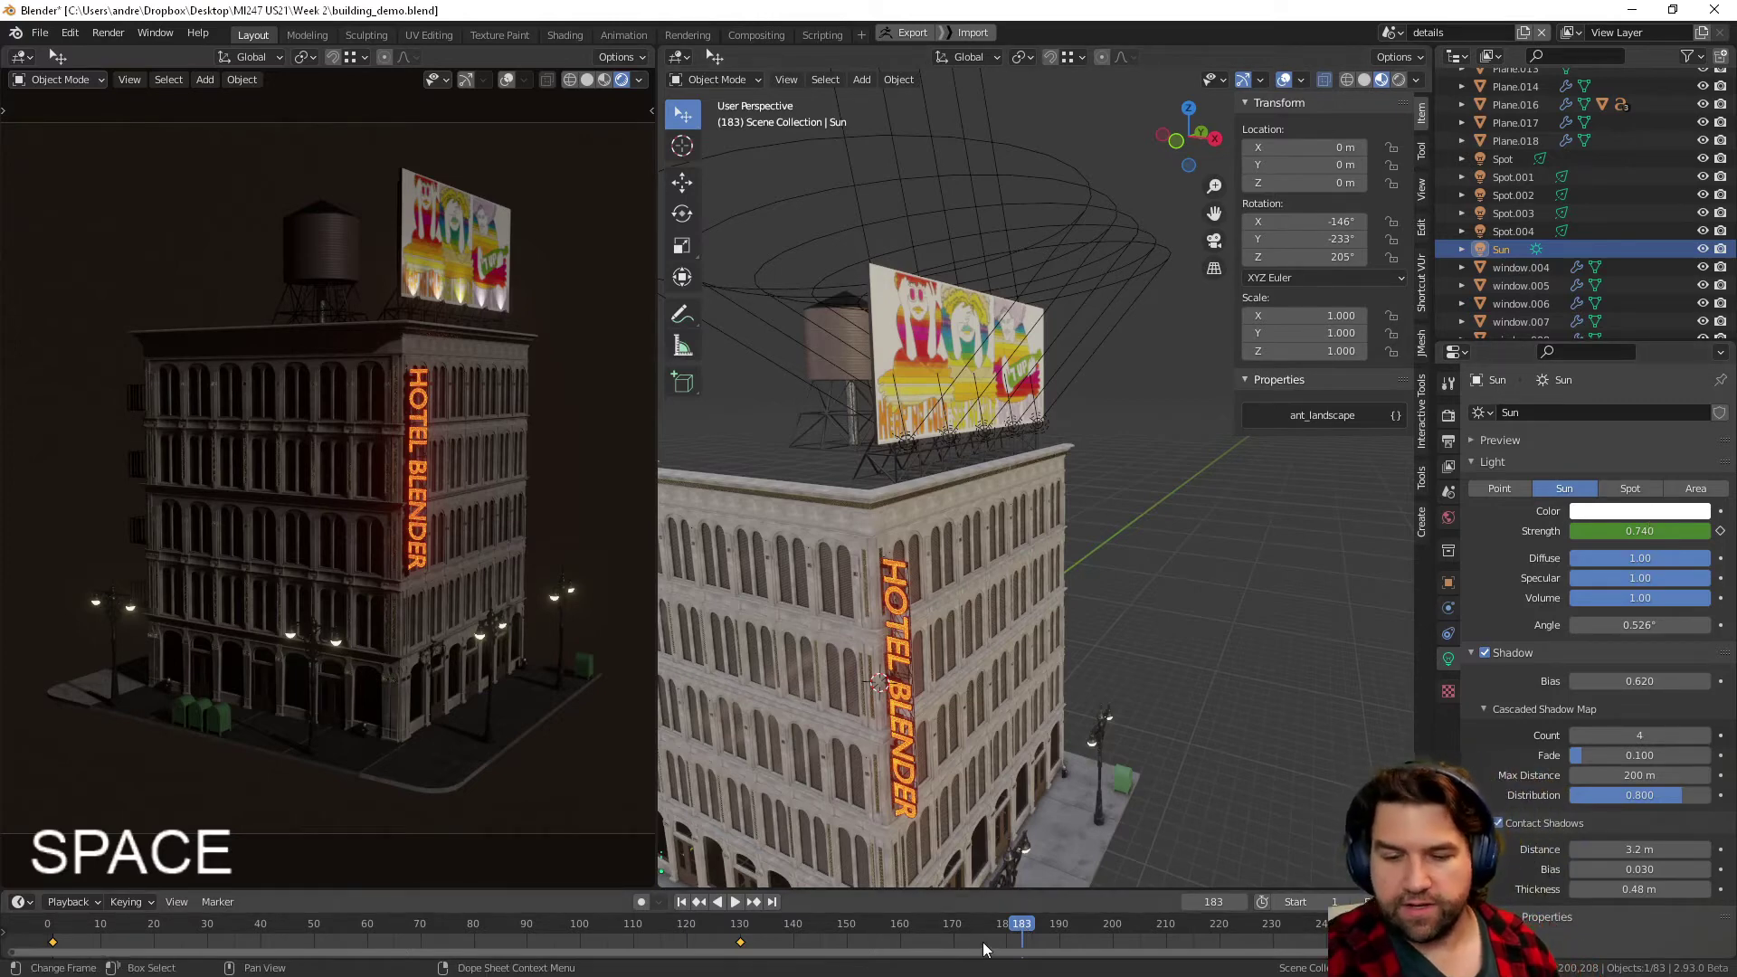
drag(984, 930, 454, 930)
key(space)
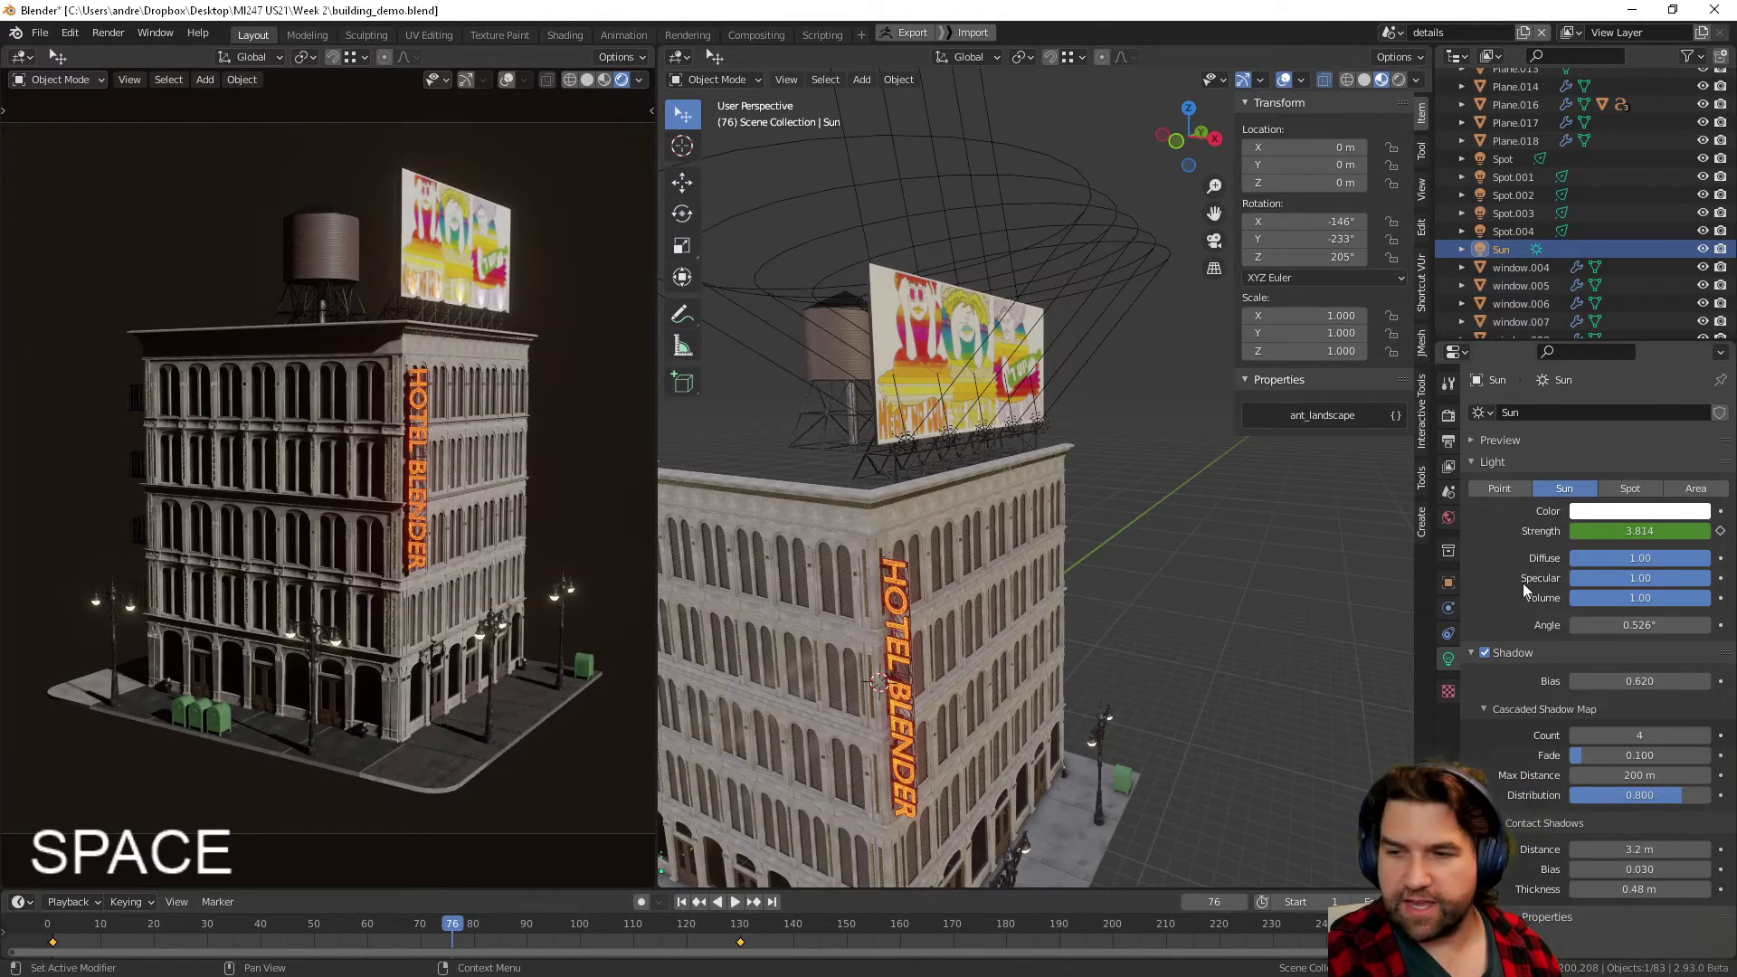
click(1619, 512)
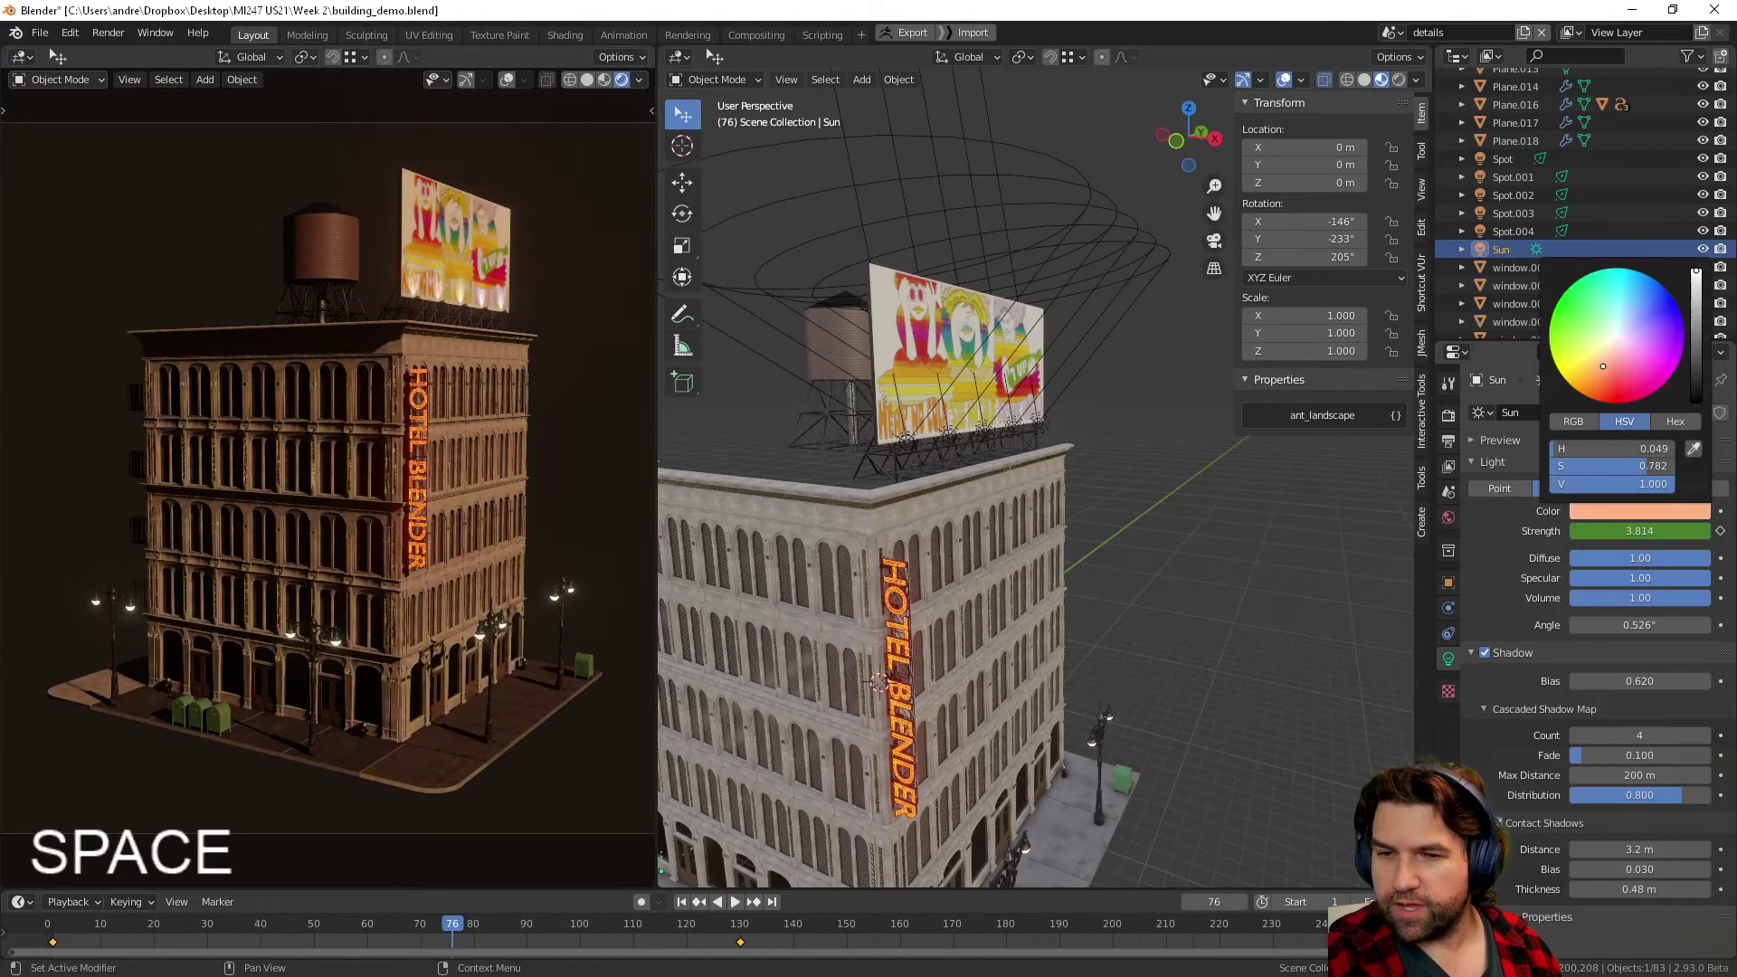
click(1605, 347)
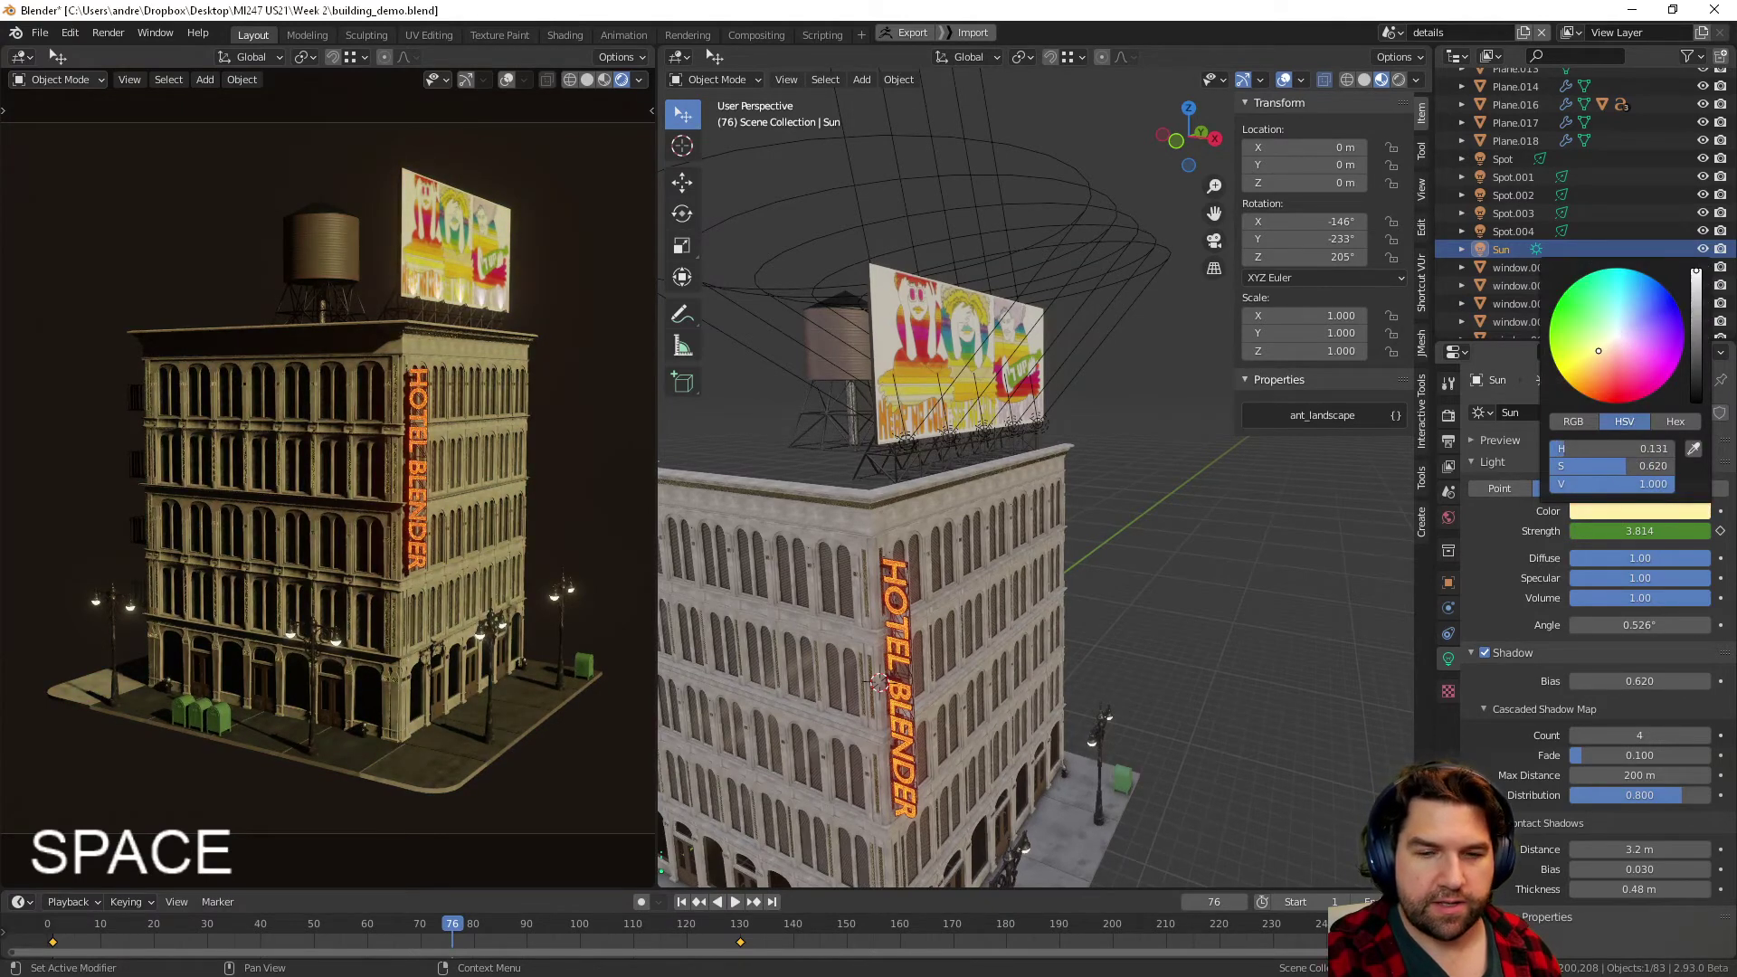
click(1721, 512)
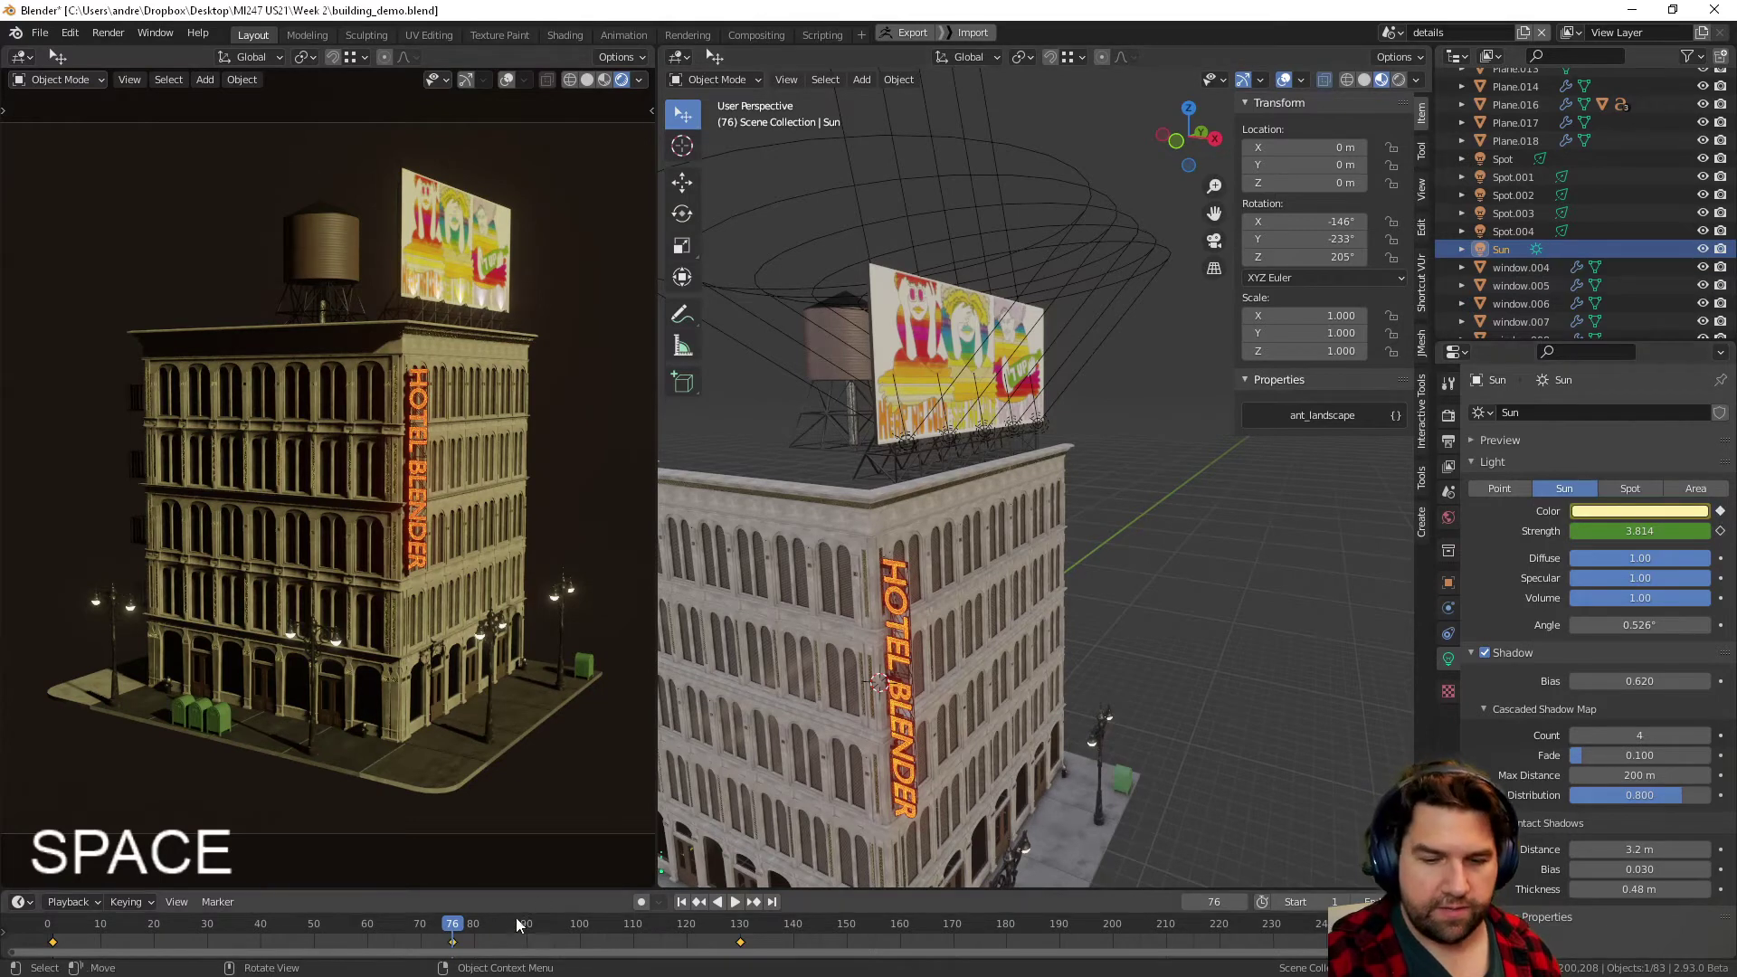
- Change the Sun light's color to near-white at frame 1 and keyframe it
key(space)
drag(427, 923, 59, 910)
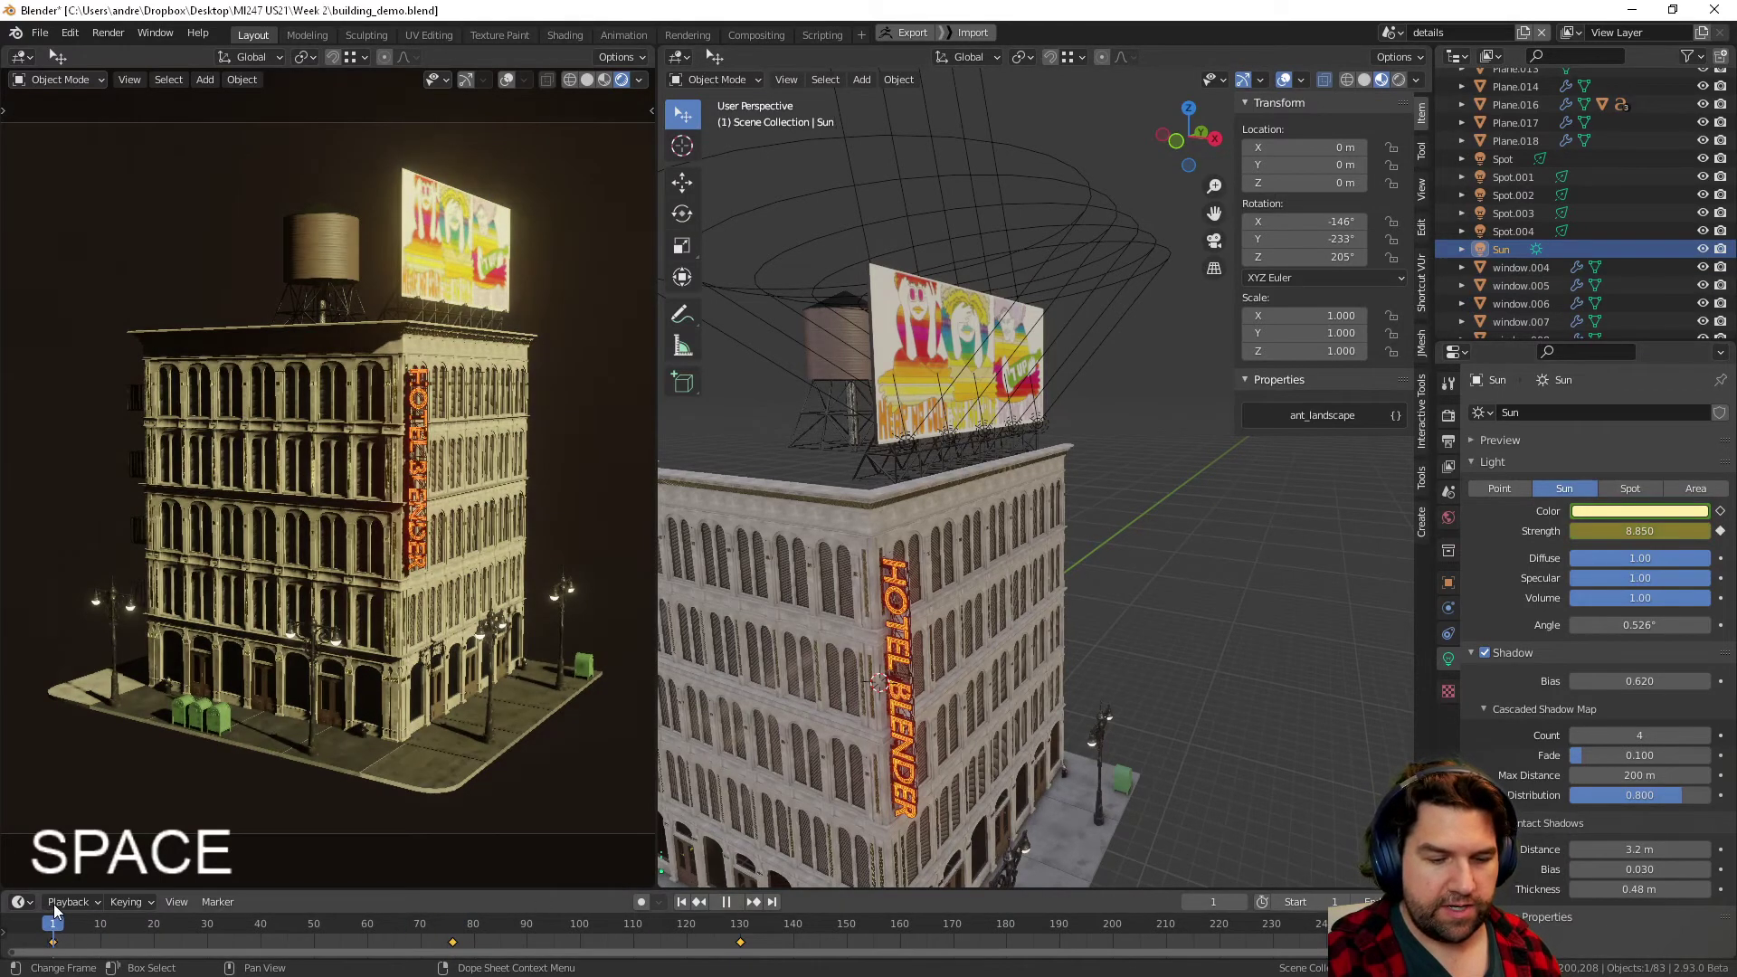
key(space)
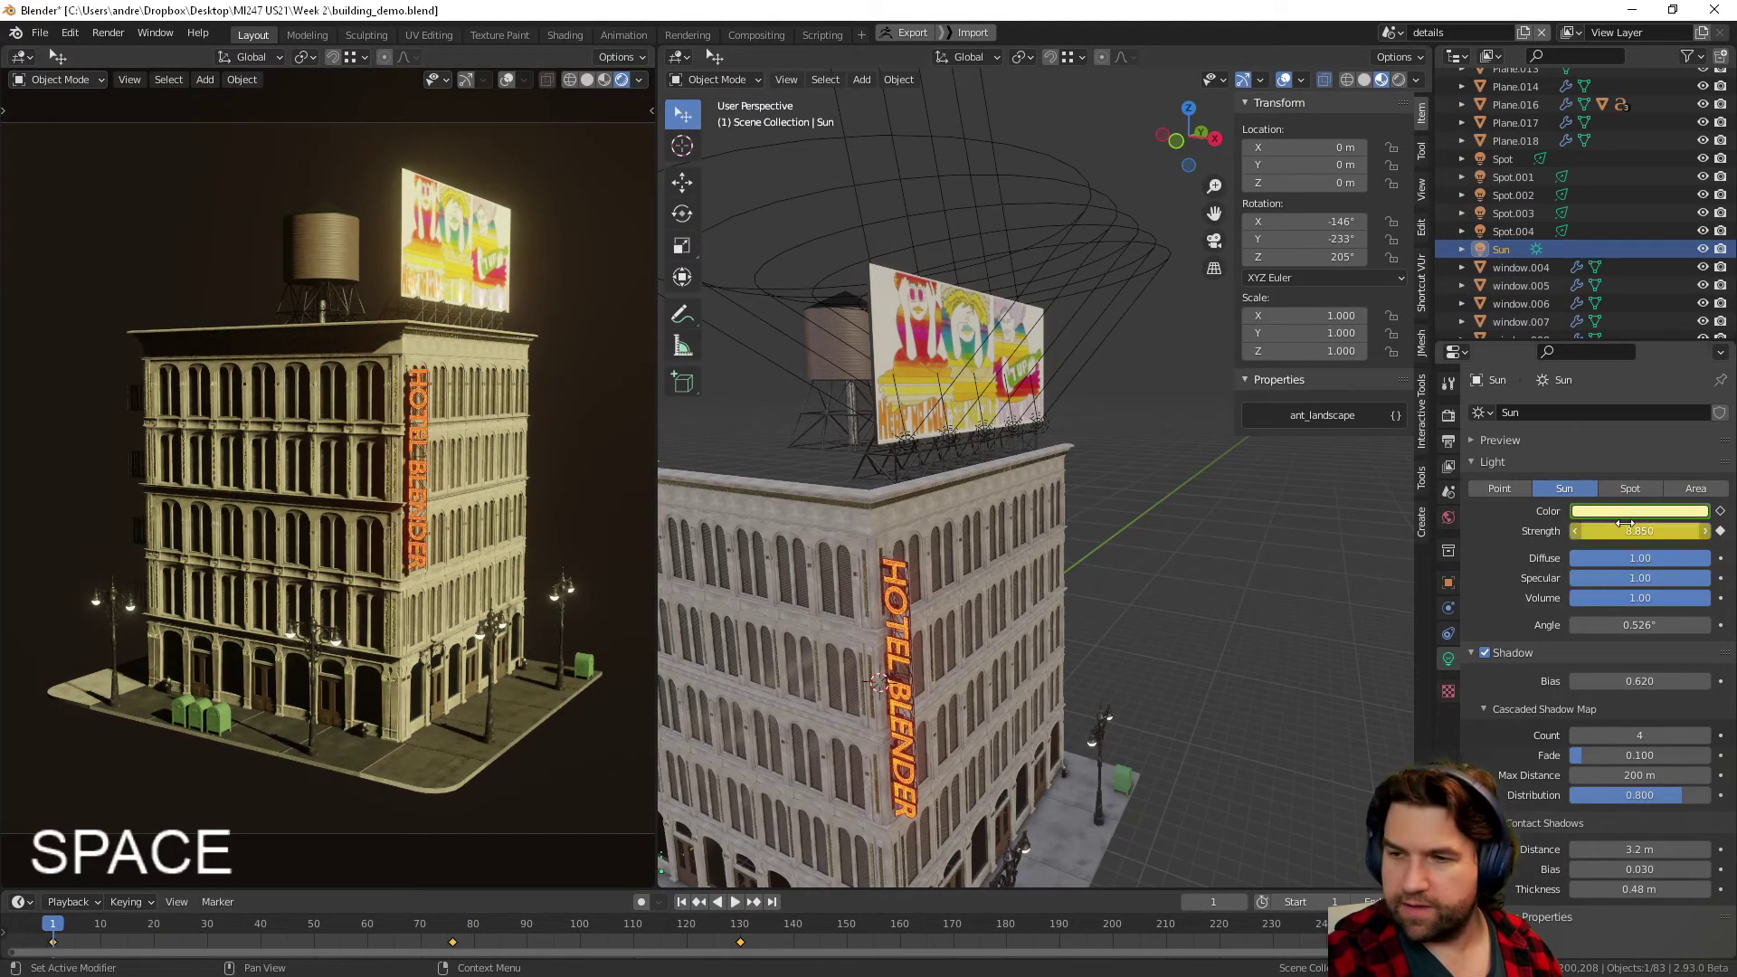
click(1693, 513)
drag(1599, 350, 1620, 340)
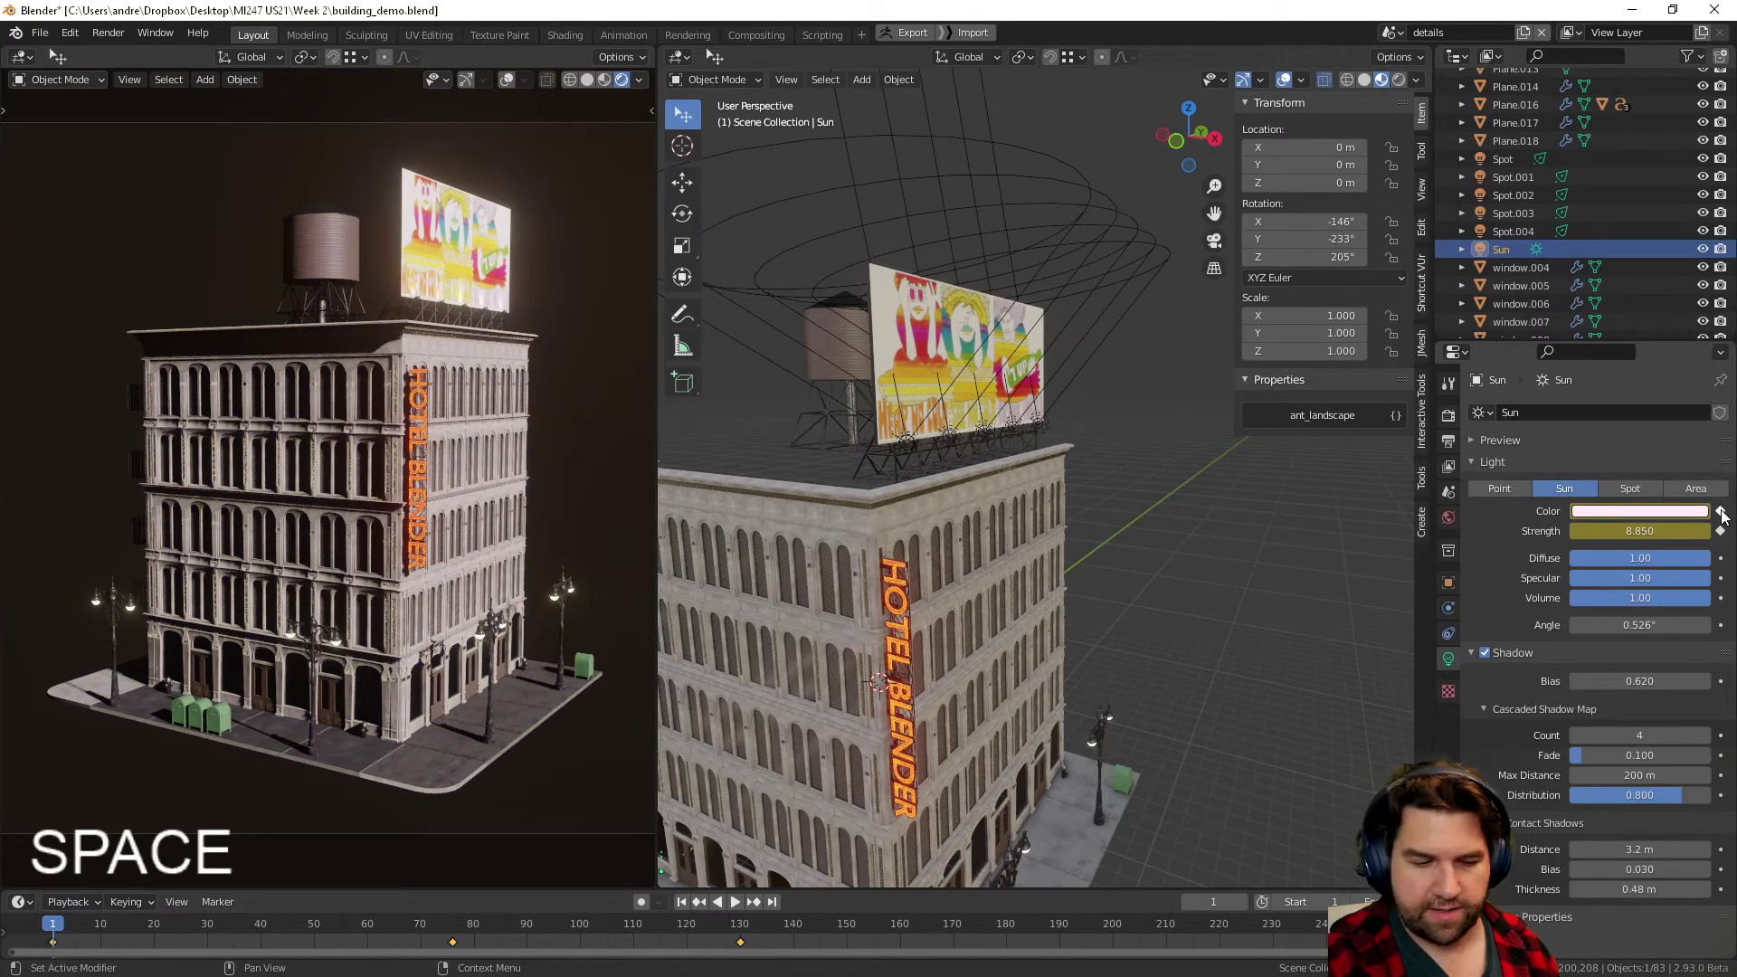
key(space)
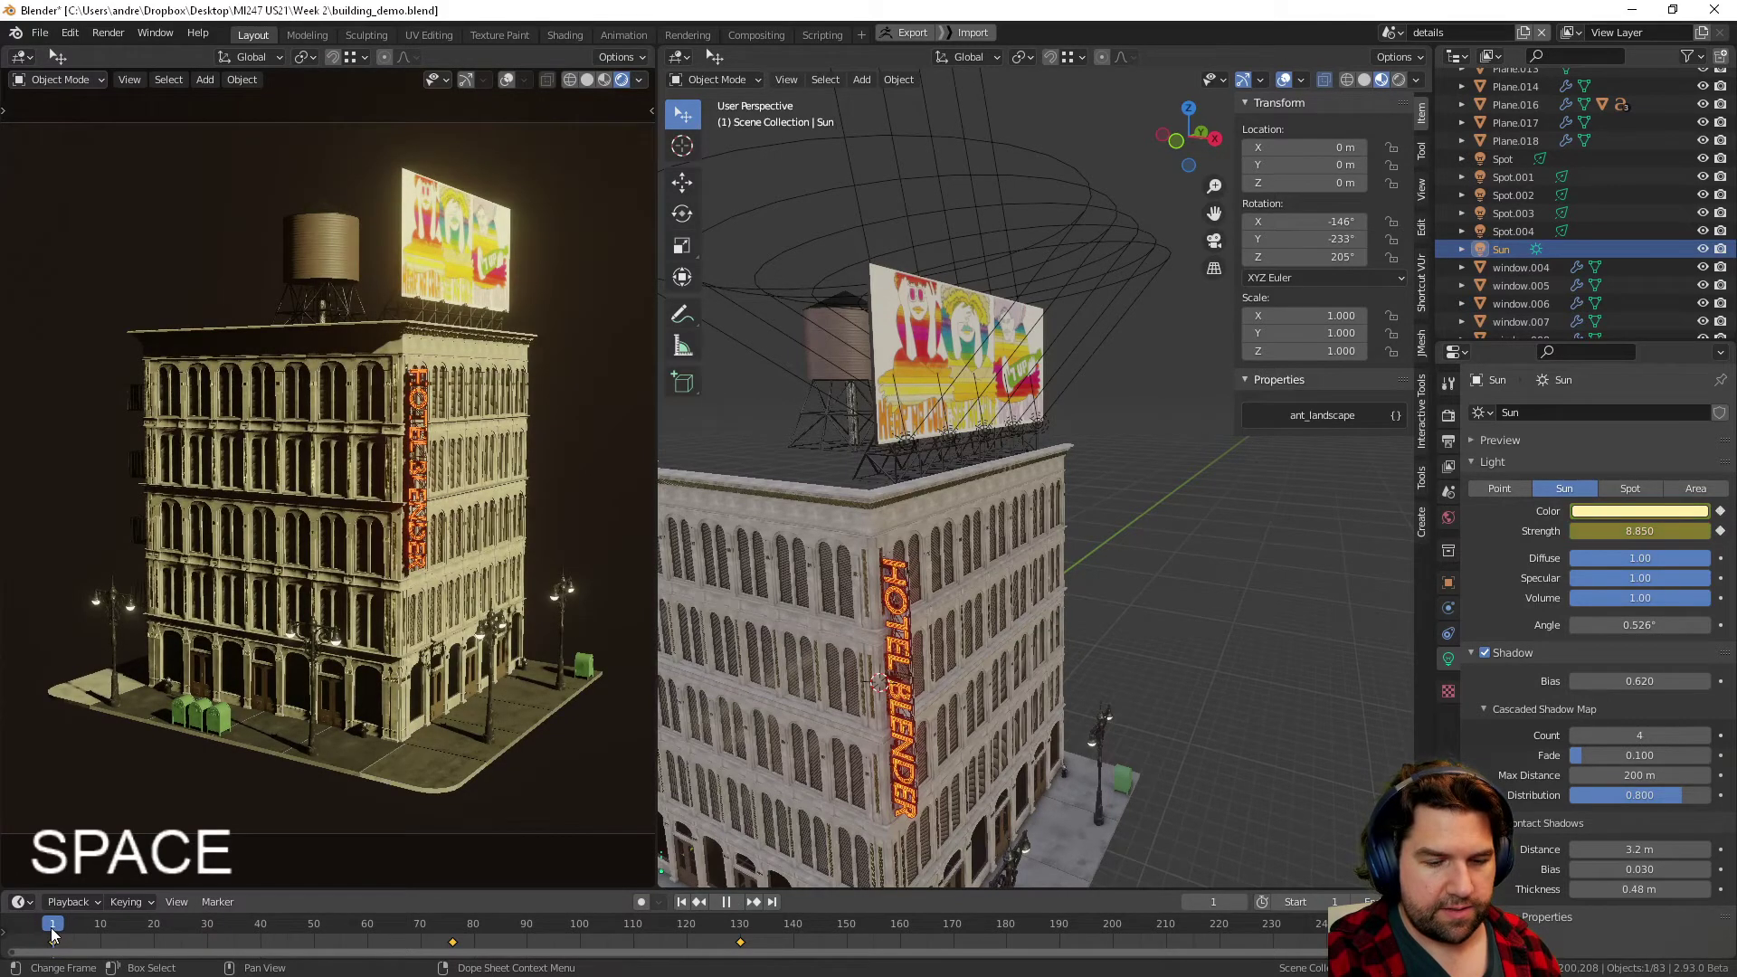
key(space)
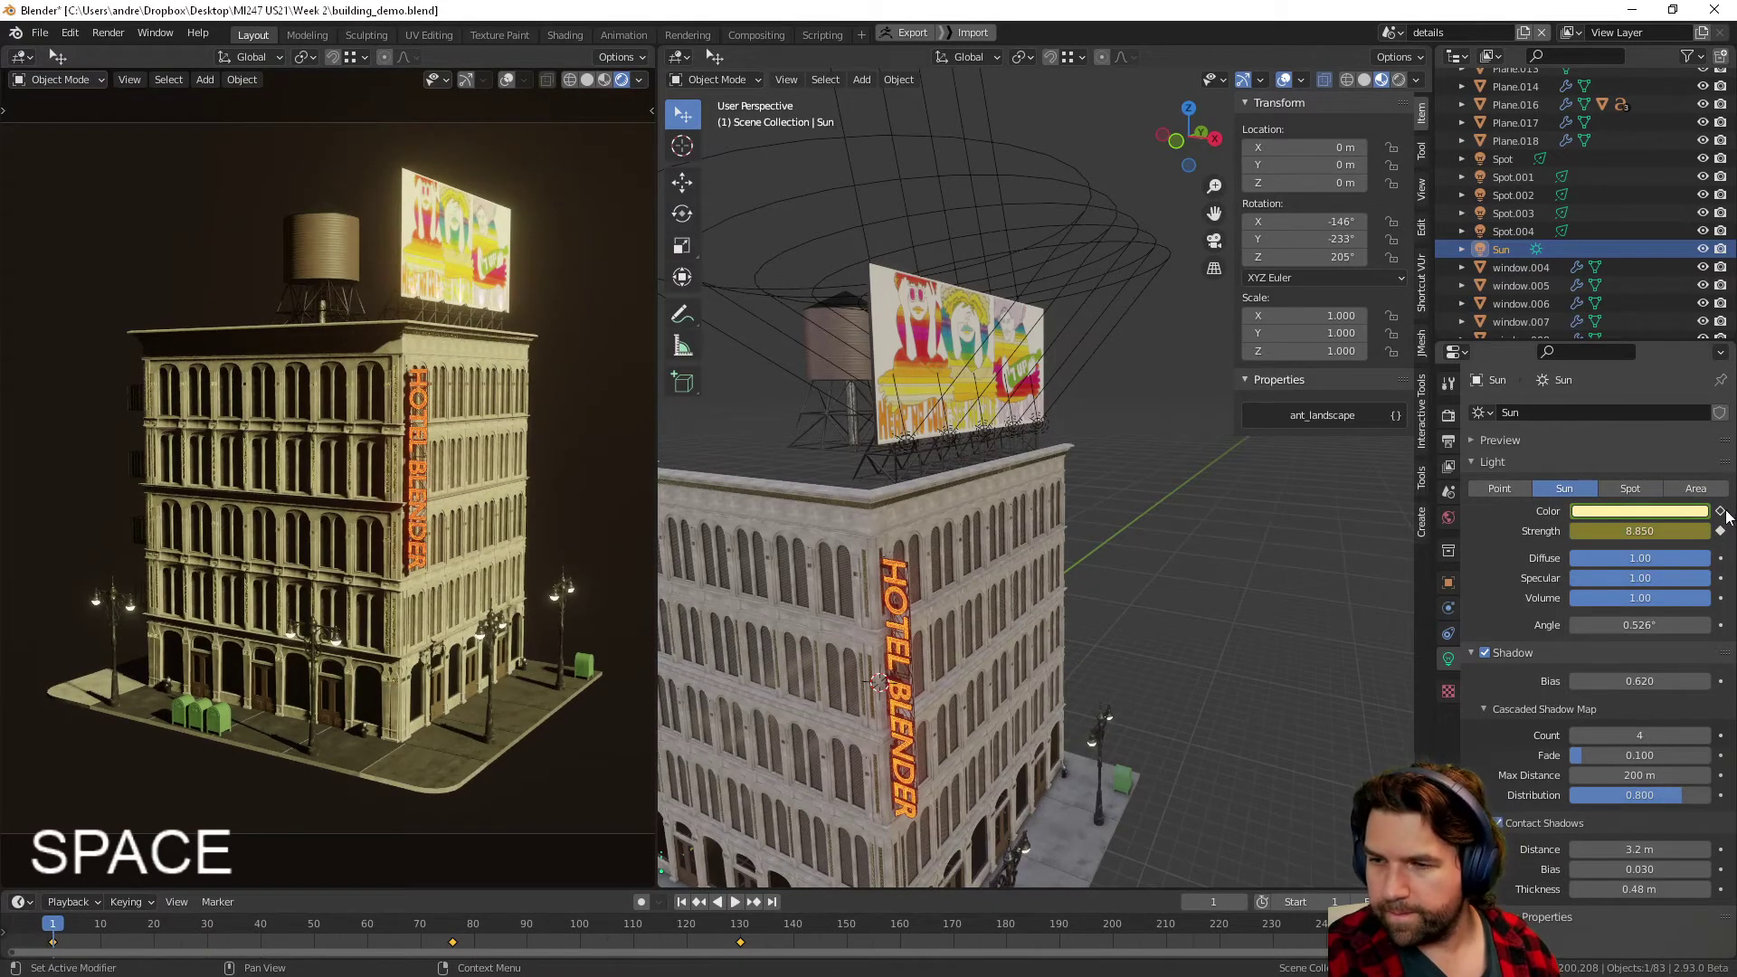
click(1700, 513)
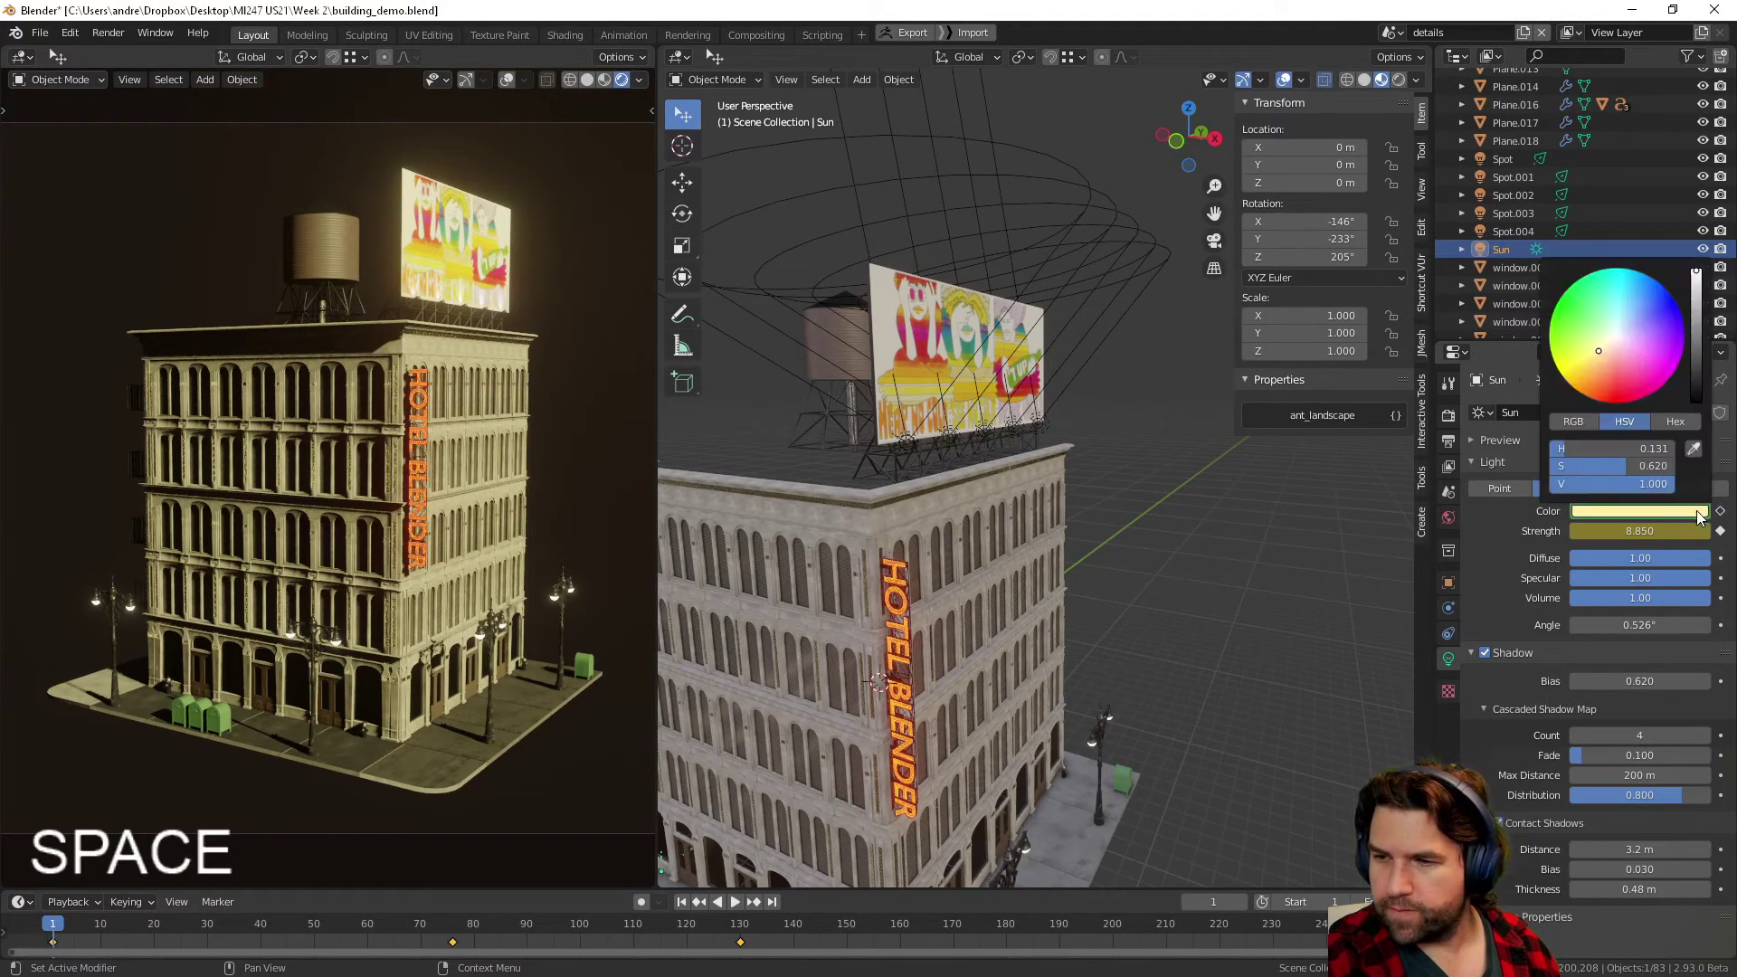
drag(1620, 376, 1614, 339)
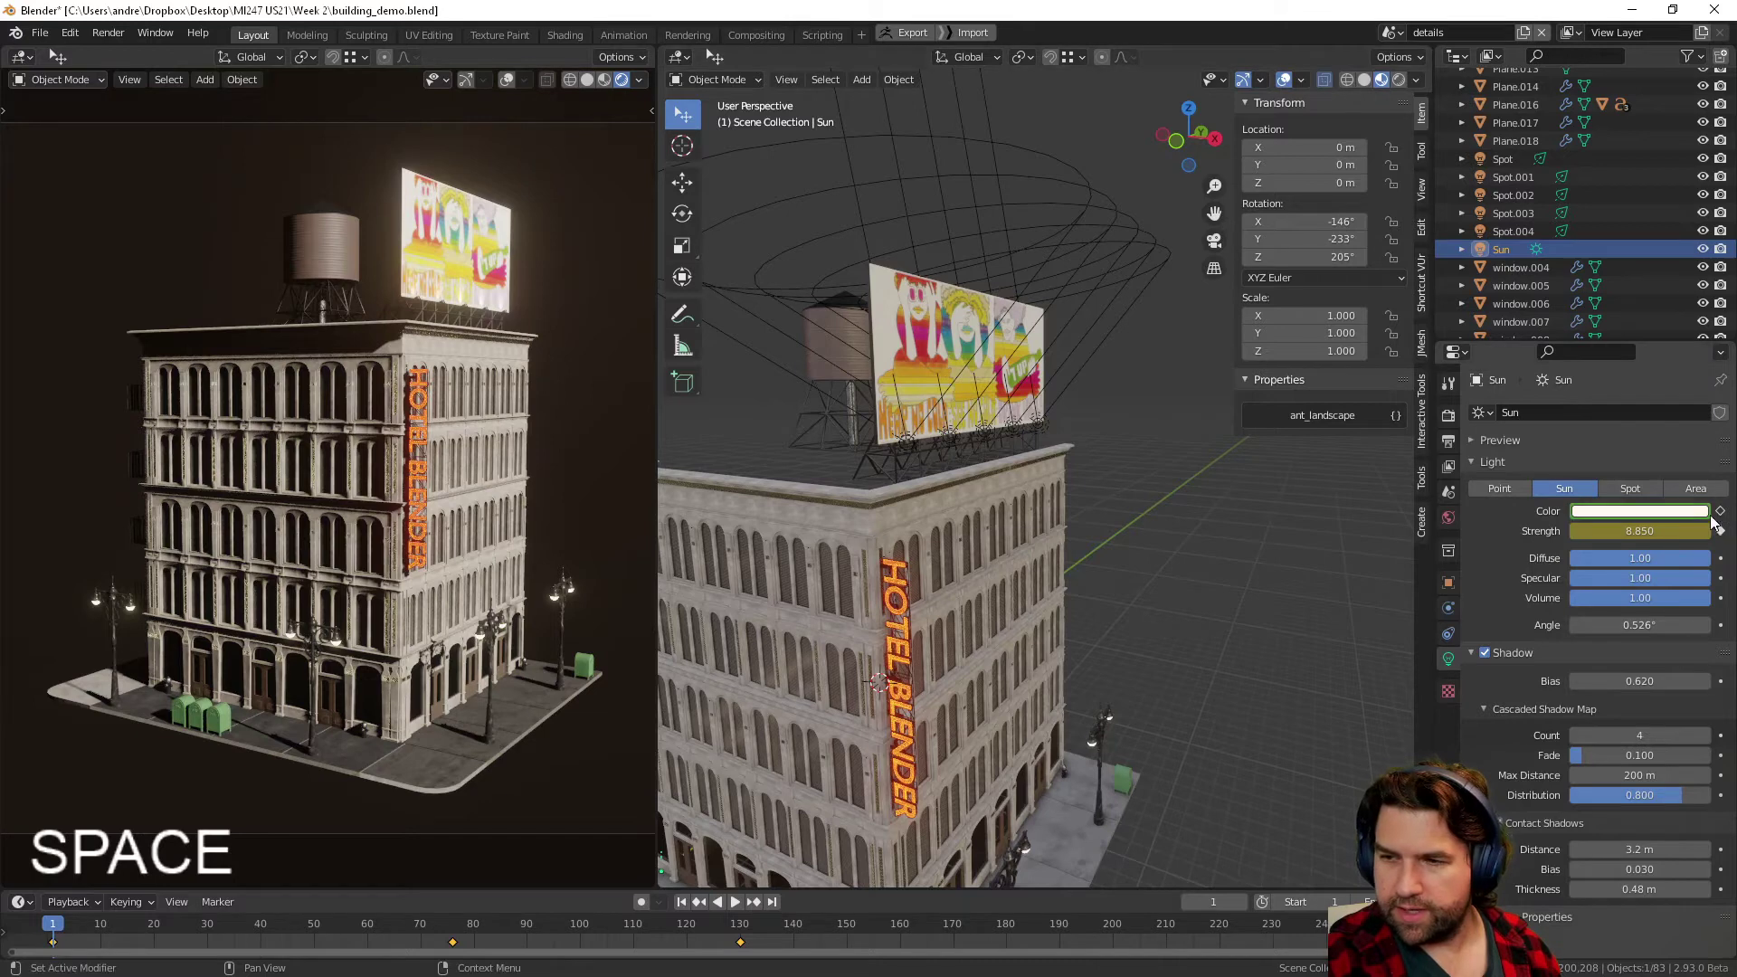
- Set the Sun light's color to pale blue (H 0.649, S 0.558) at frame 130 and keyframe it
key(space)
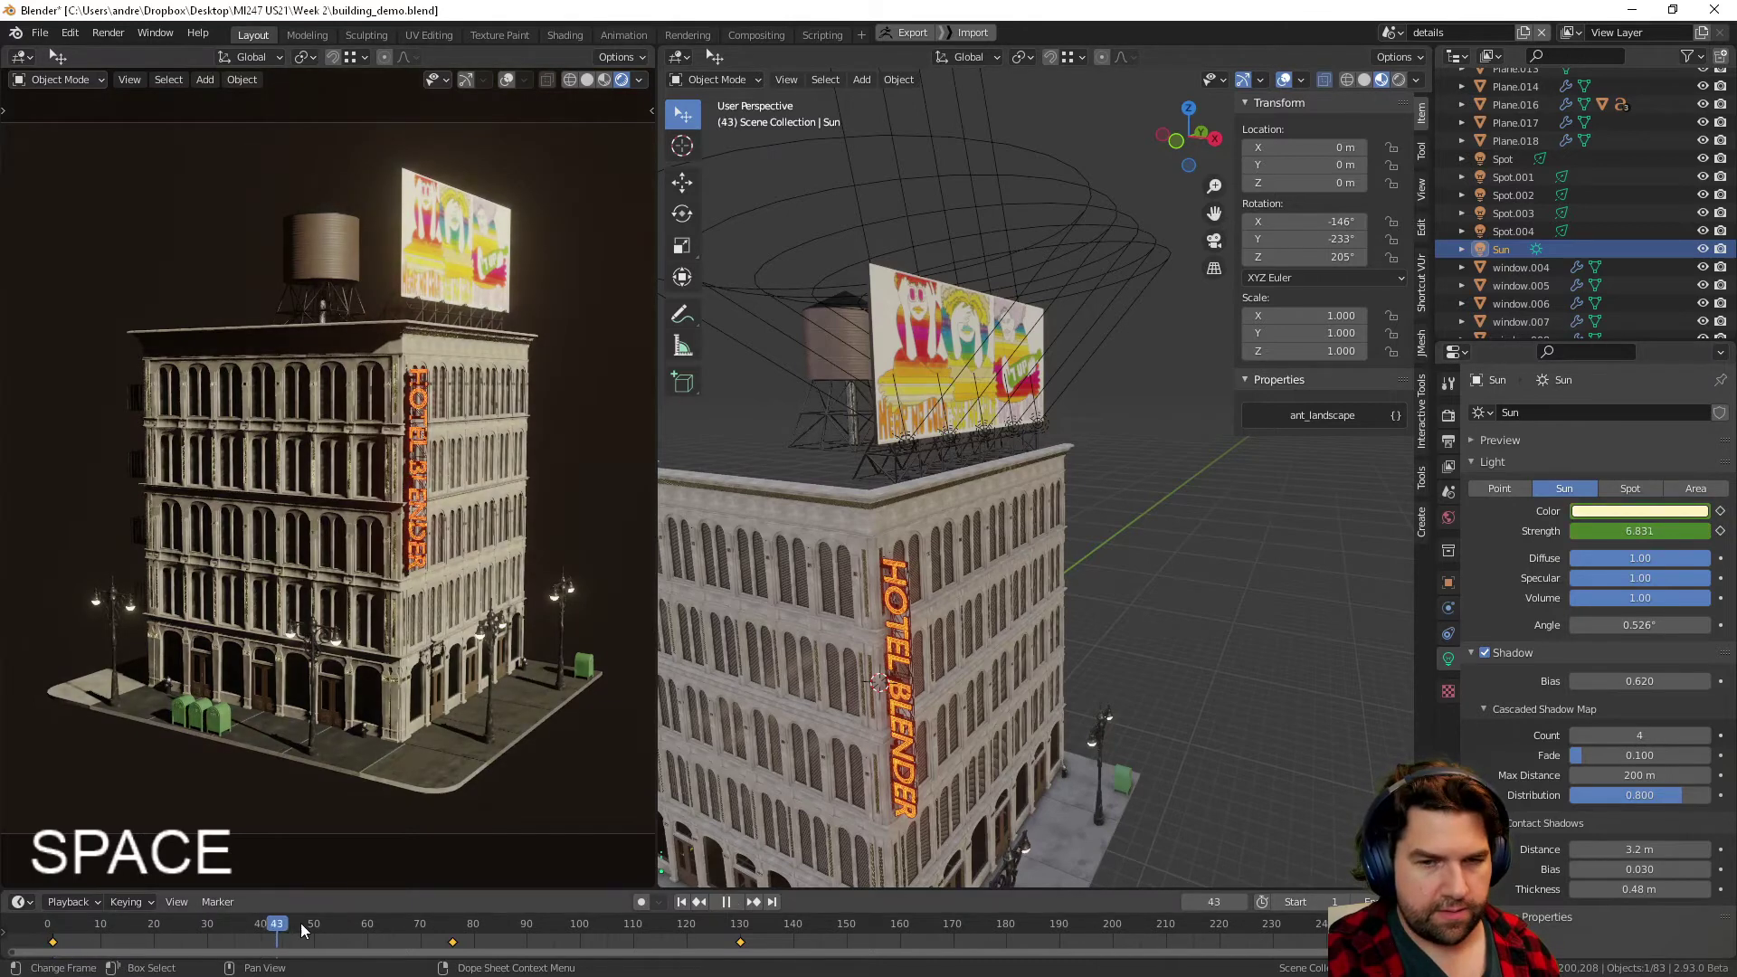
click(754, 932)
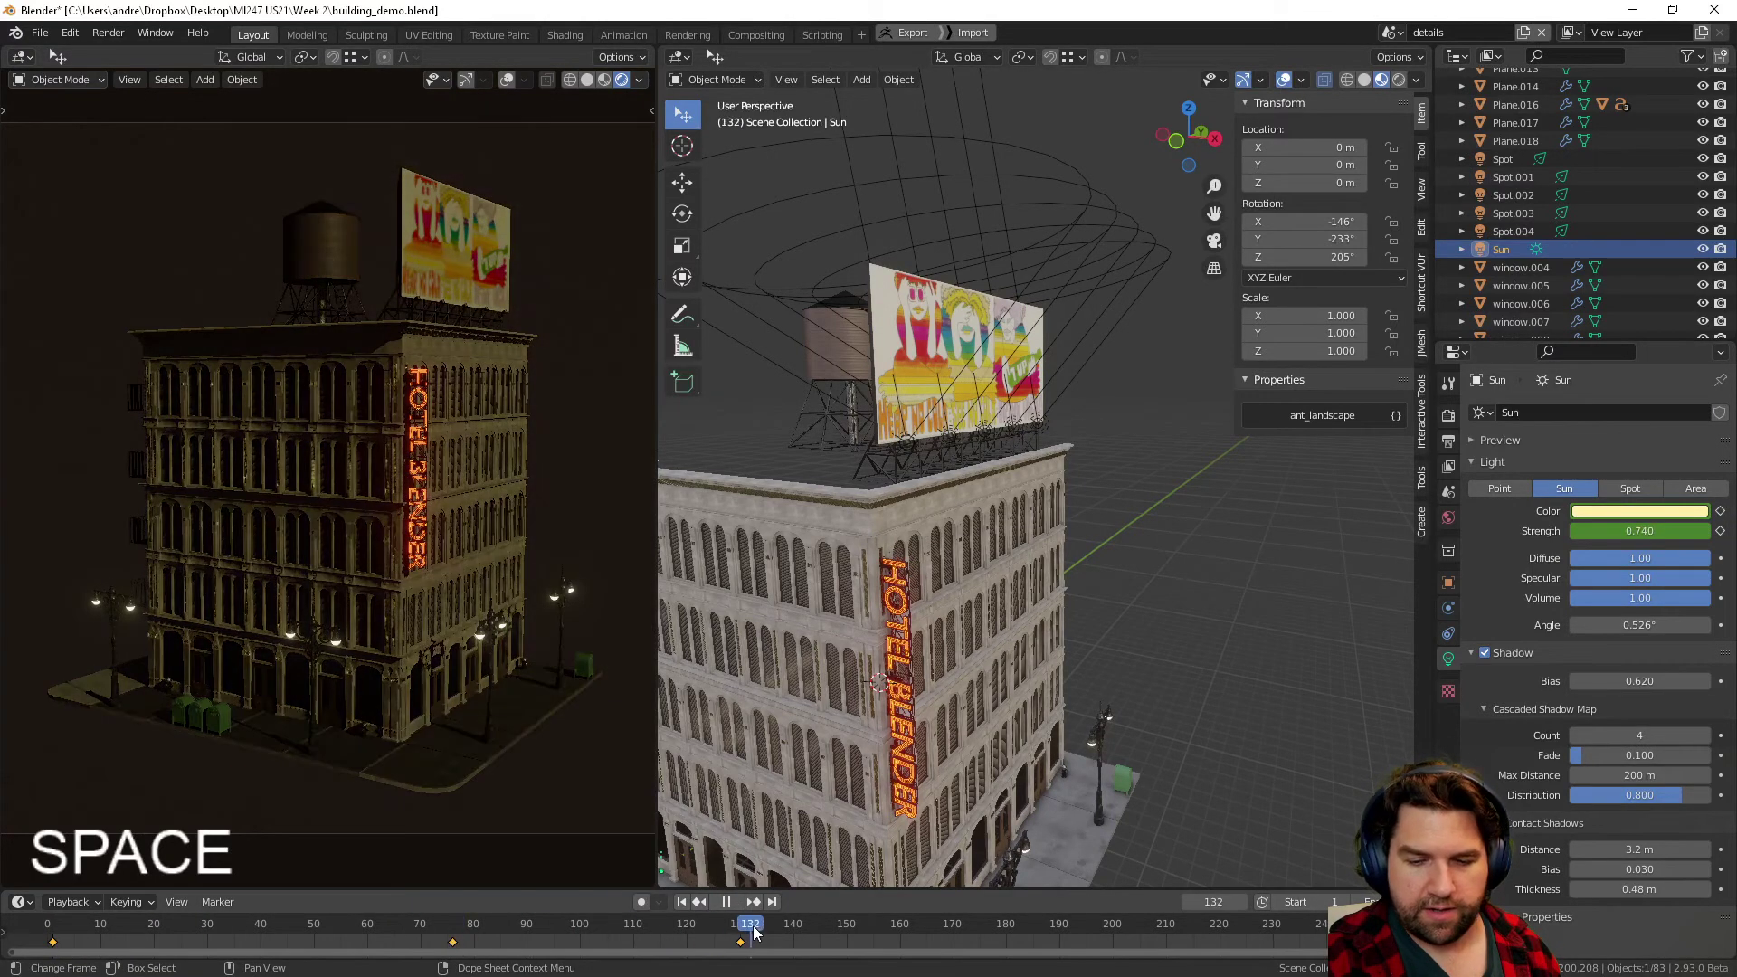
key(space)
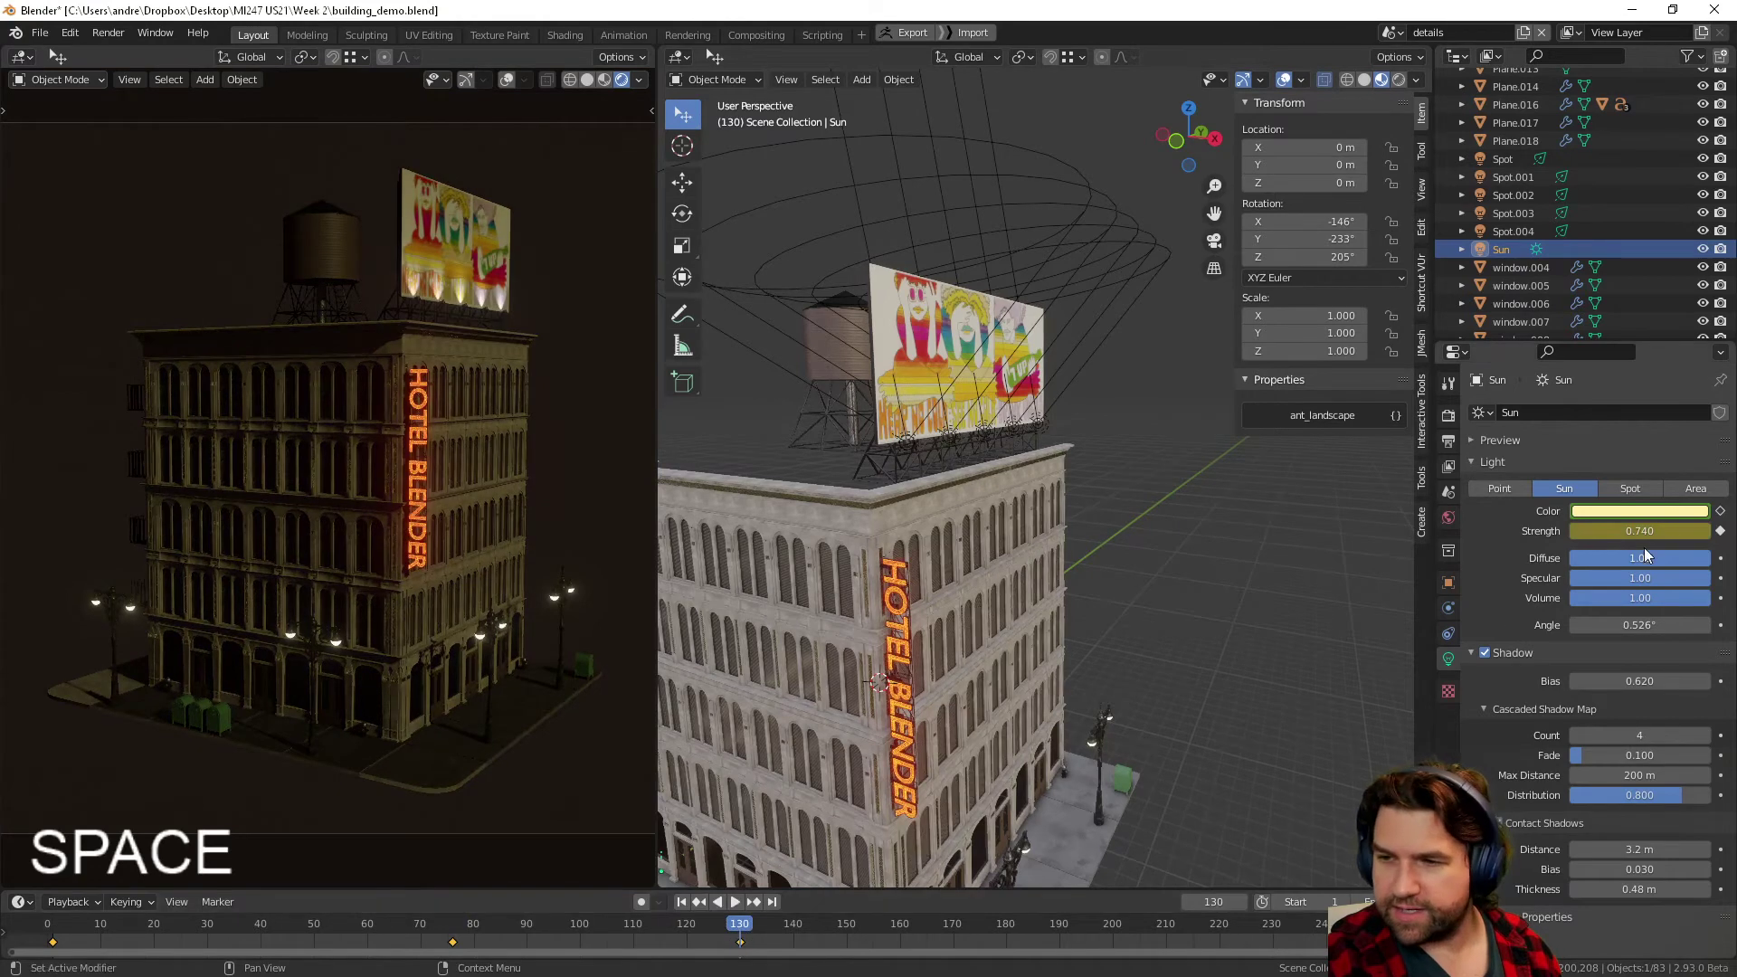
click(1671, 514)
drag(1645, 347, 1633, 321)
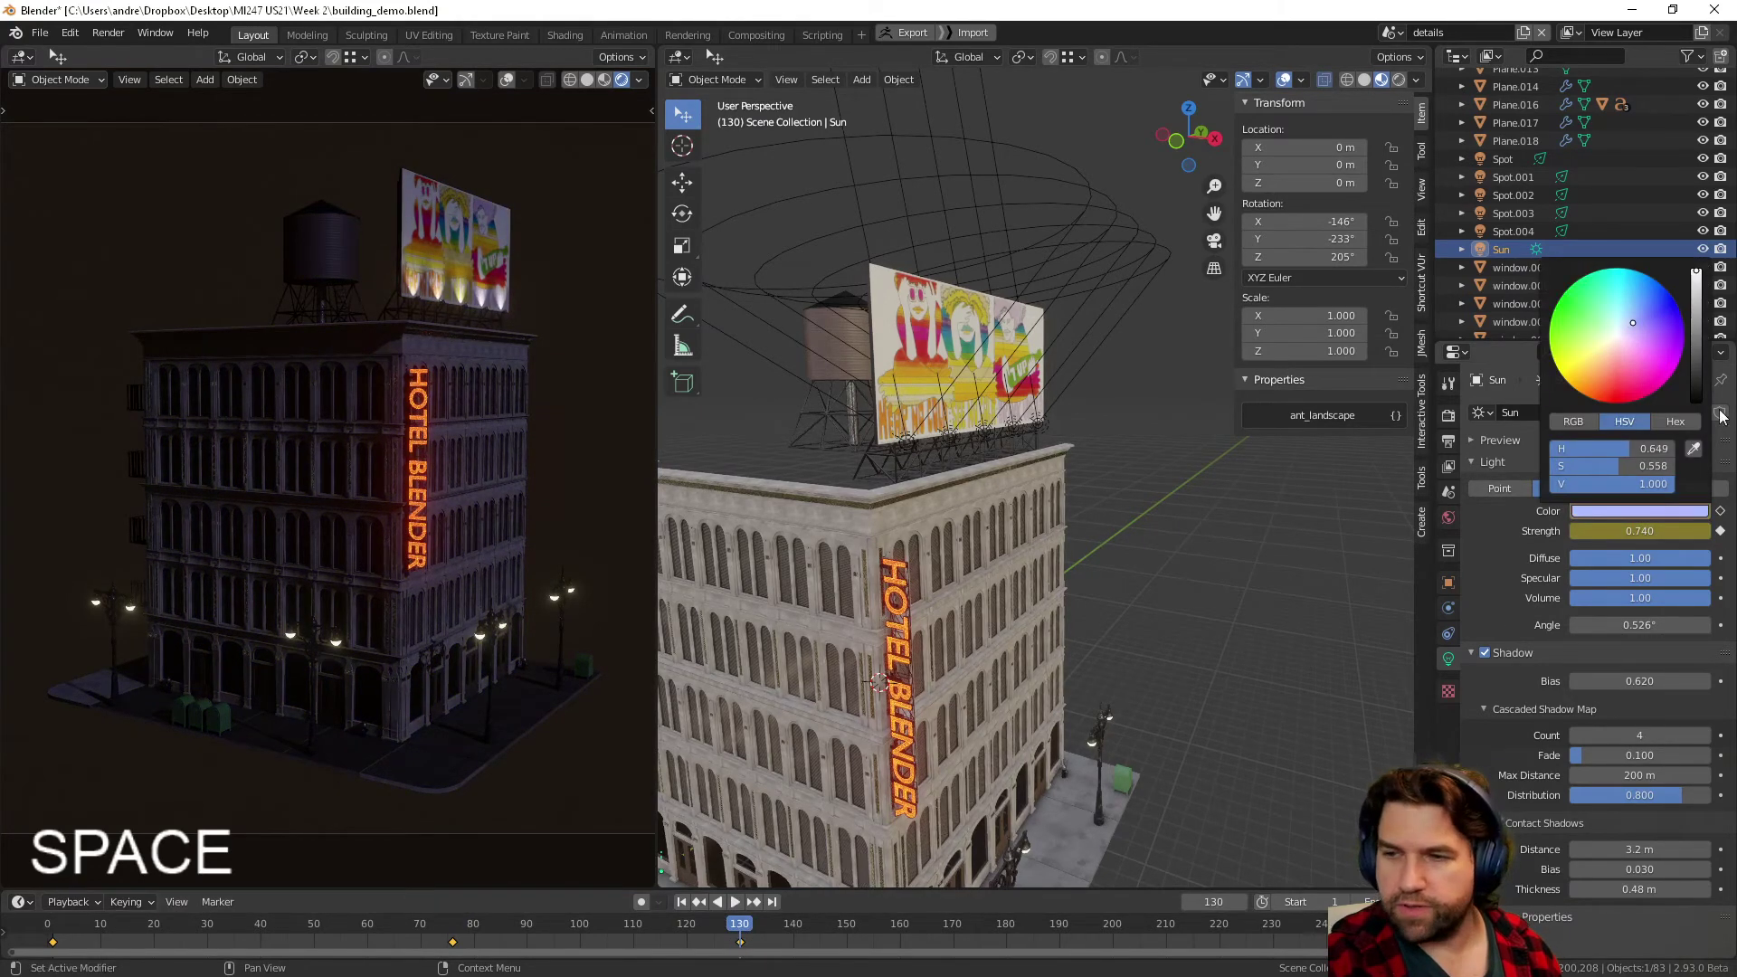
click(1721, 513)
- Return to frame 76, shift the Sun light's color to a pale peach and replace its color keyframe
drag(747, 924, 48, 910)
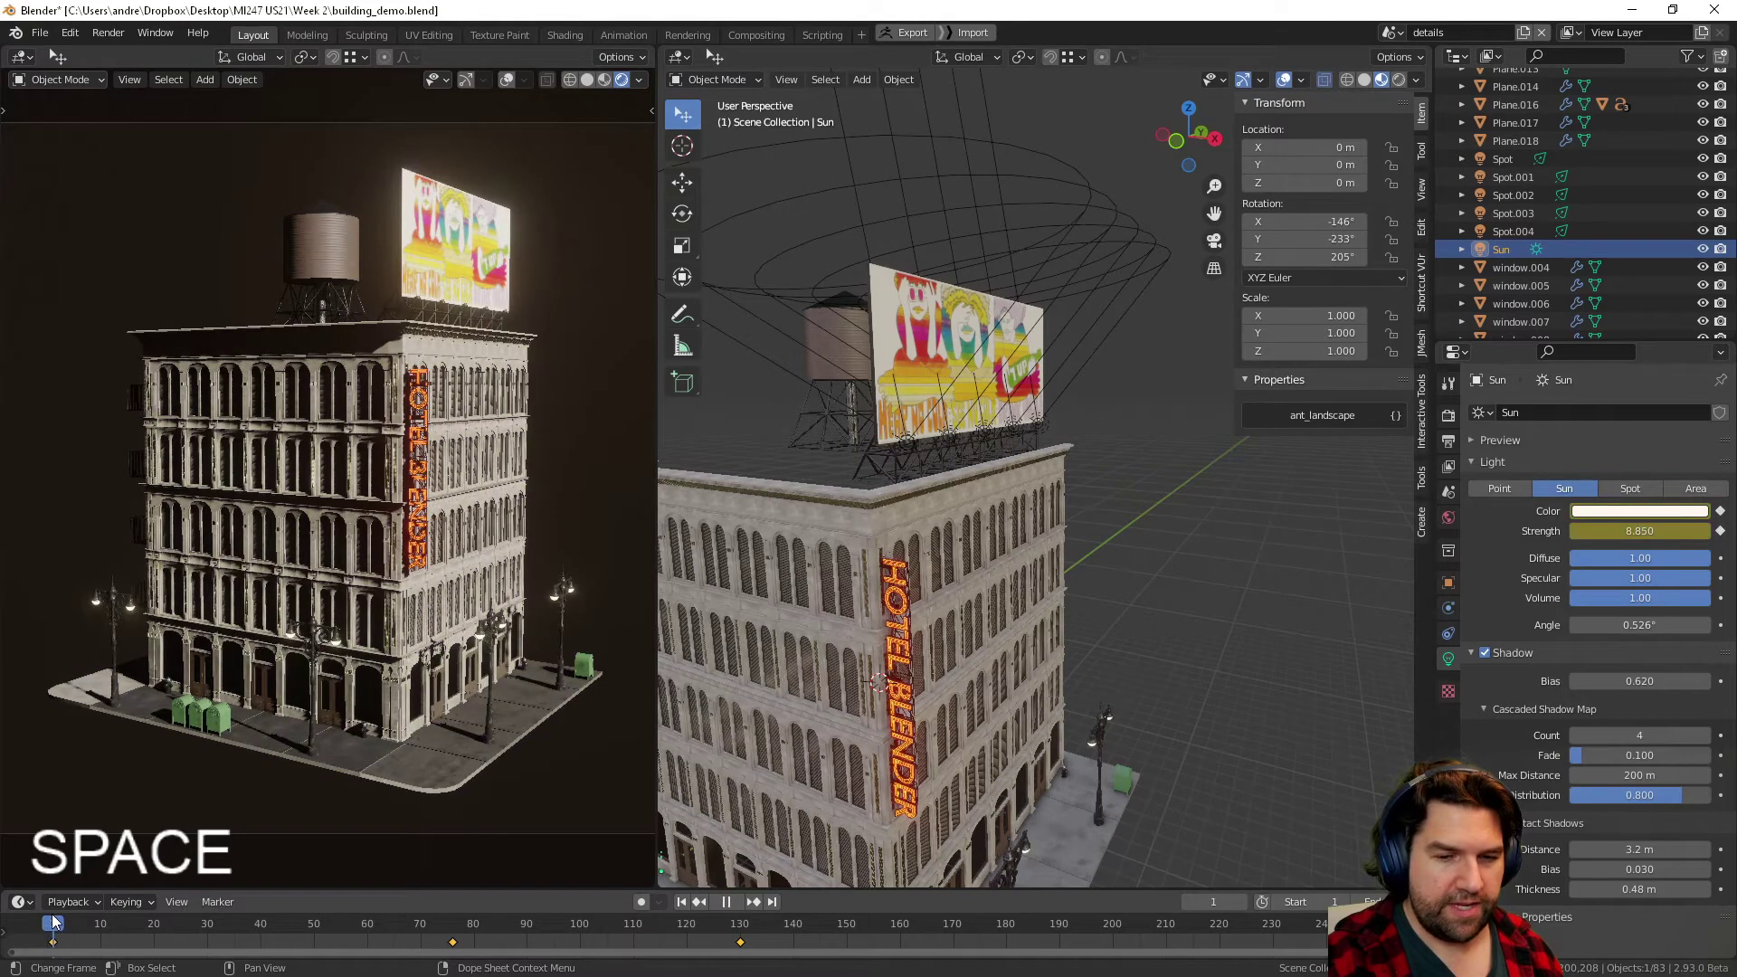
drag(240, 929, 430, 923)
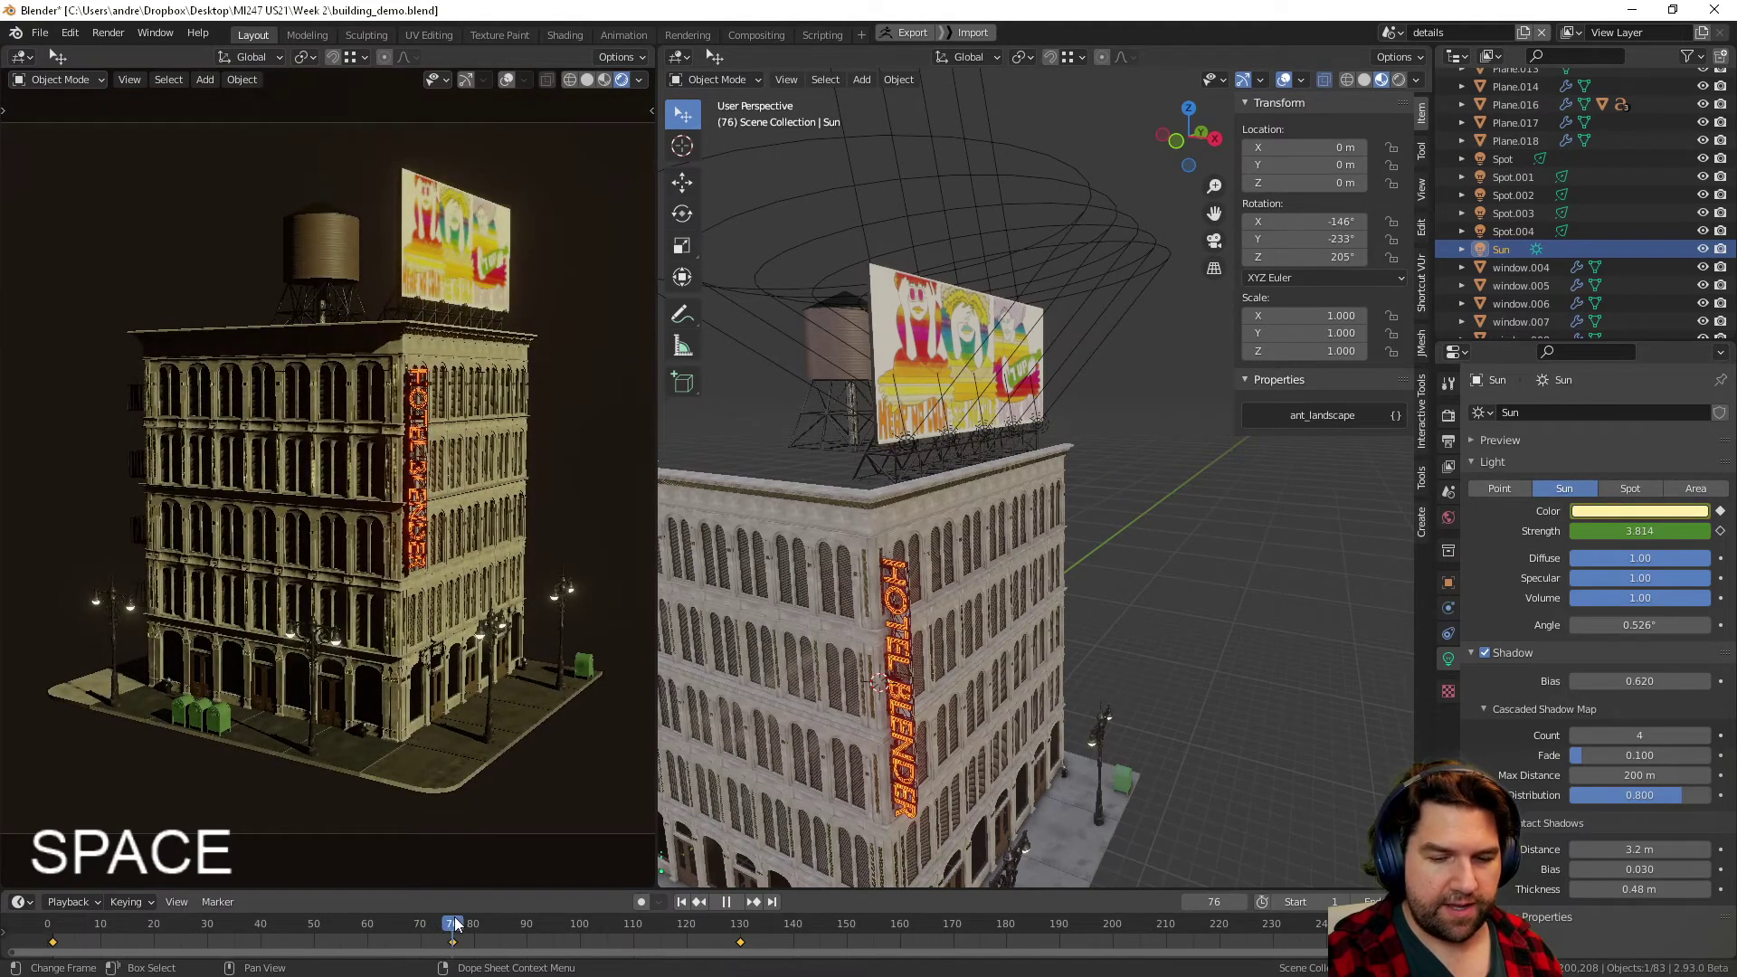
key(space)
click(1658, 513)
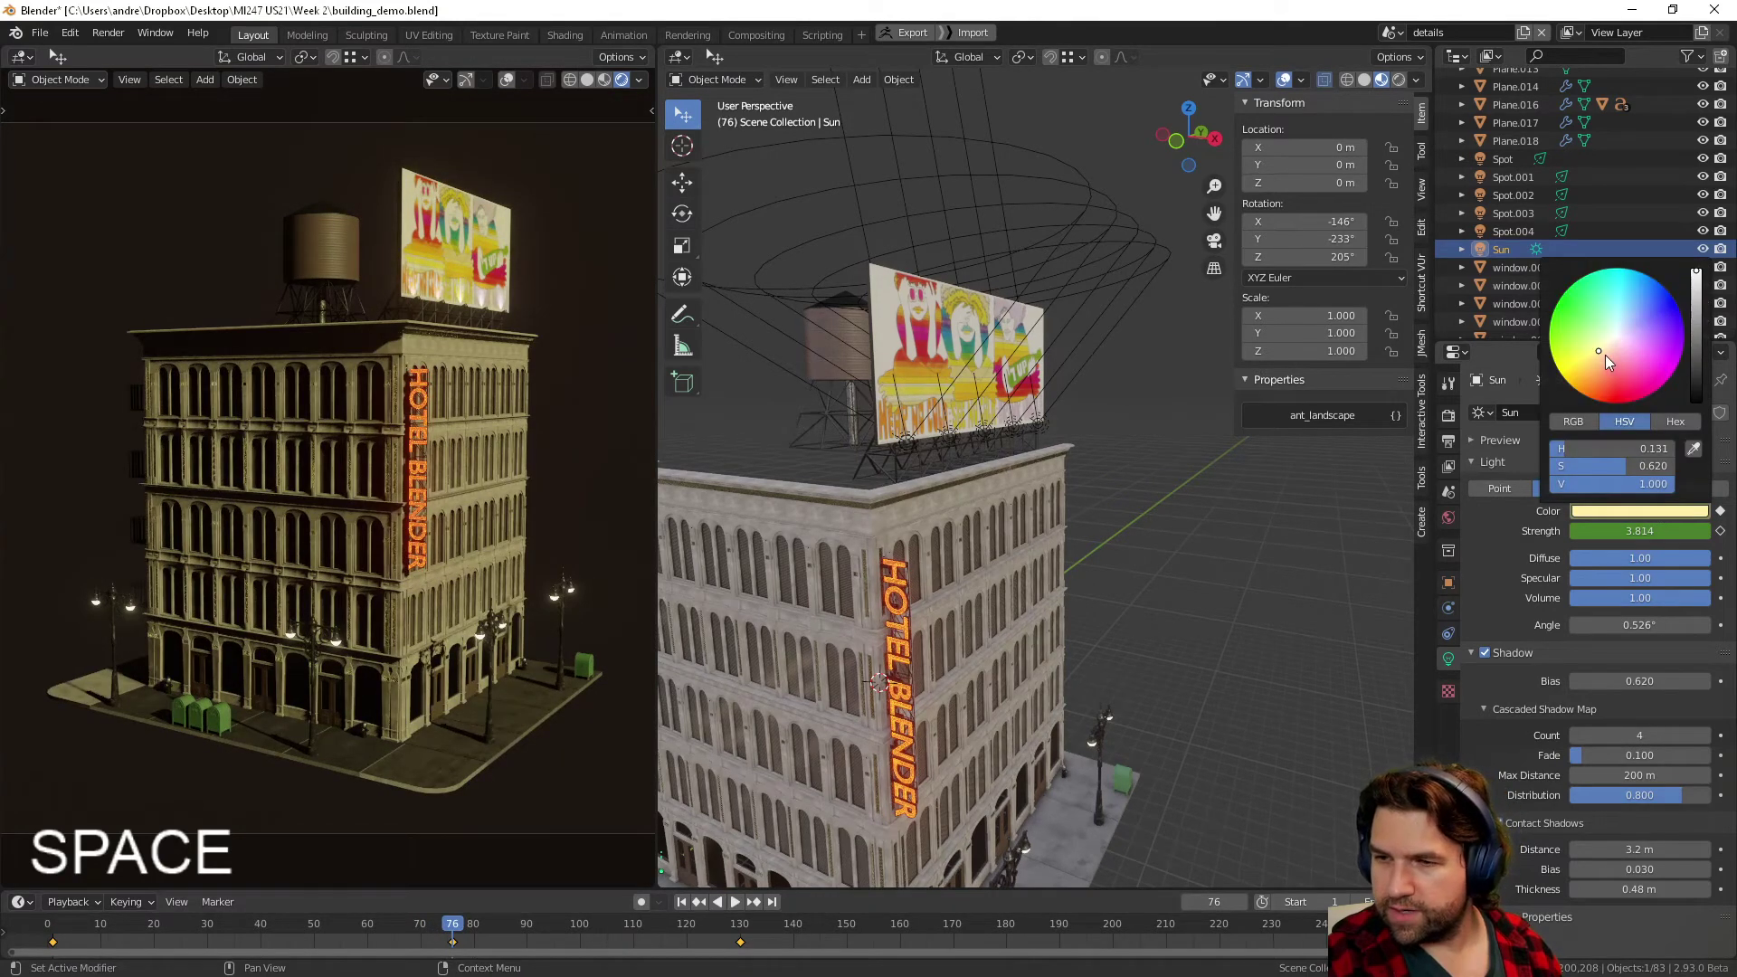
drag(1606, 356, 1606, 352)
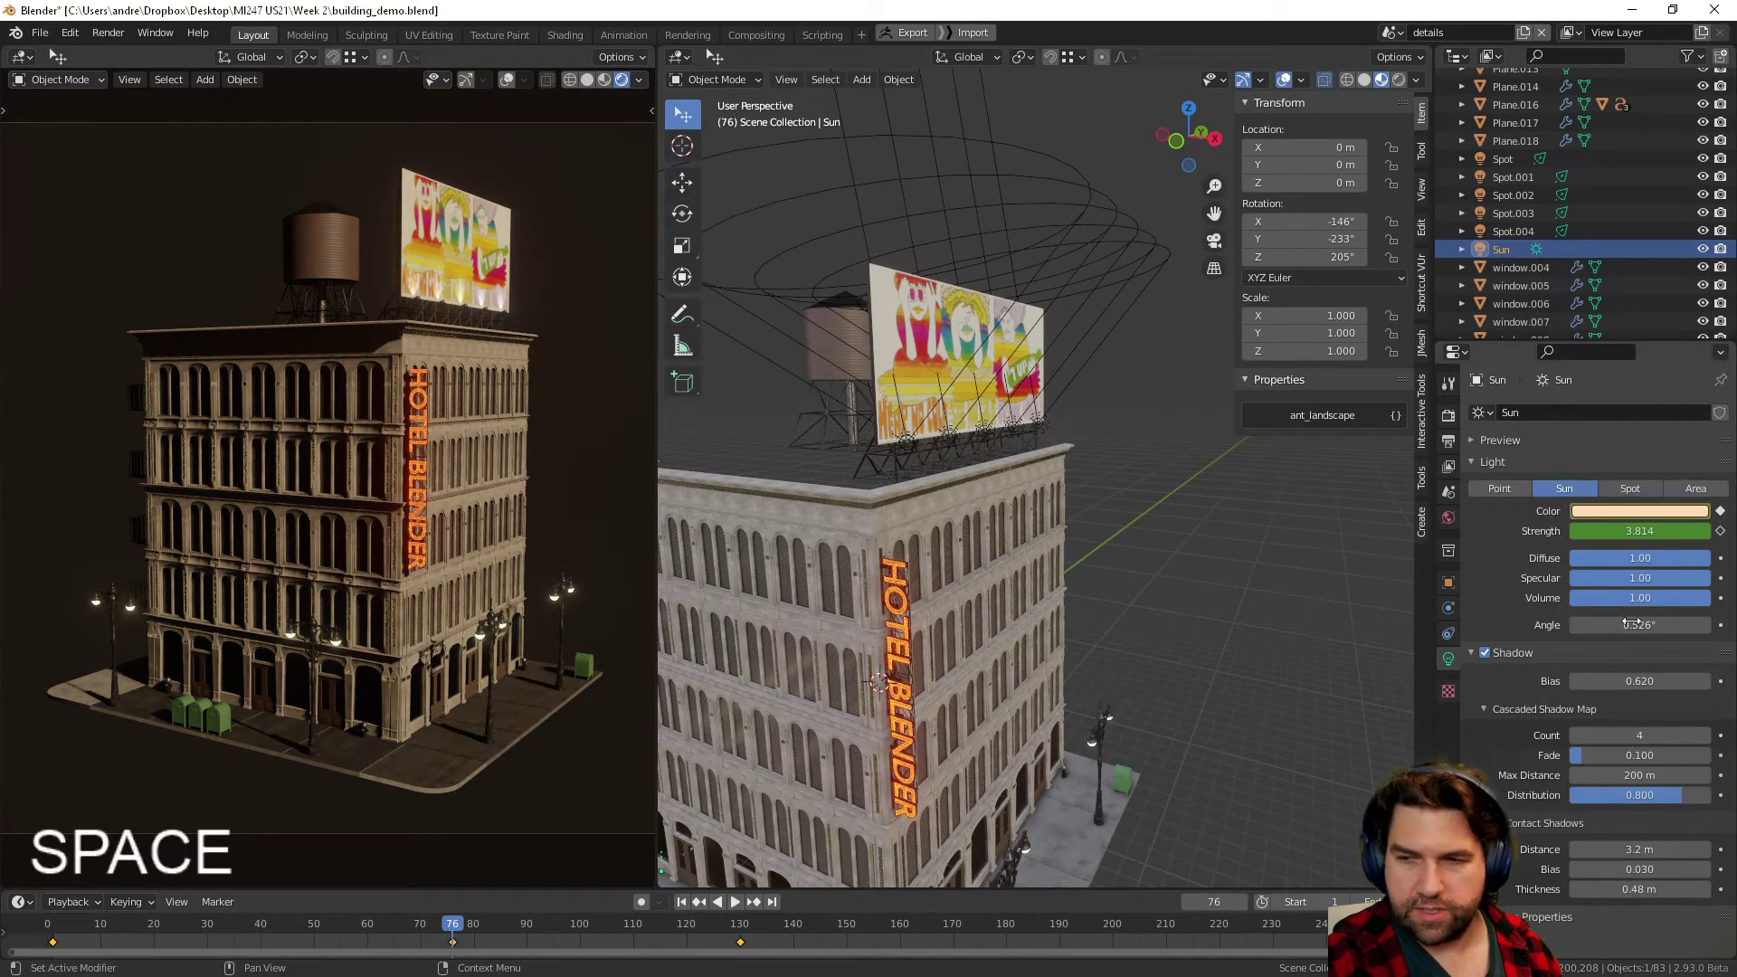
click(1720, 511)
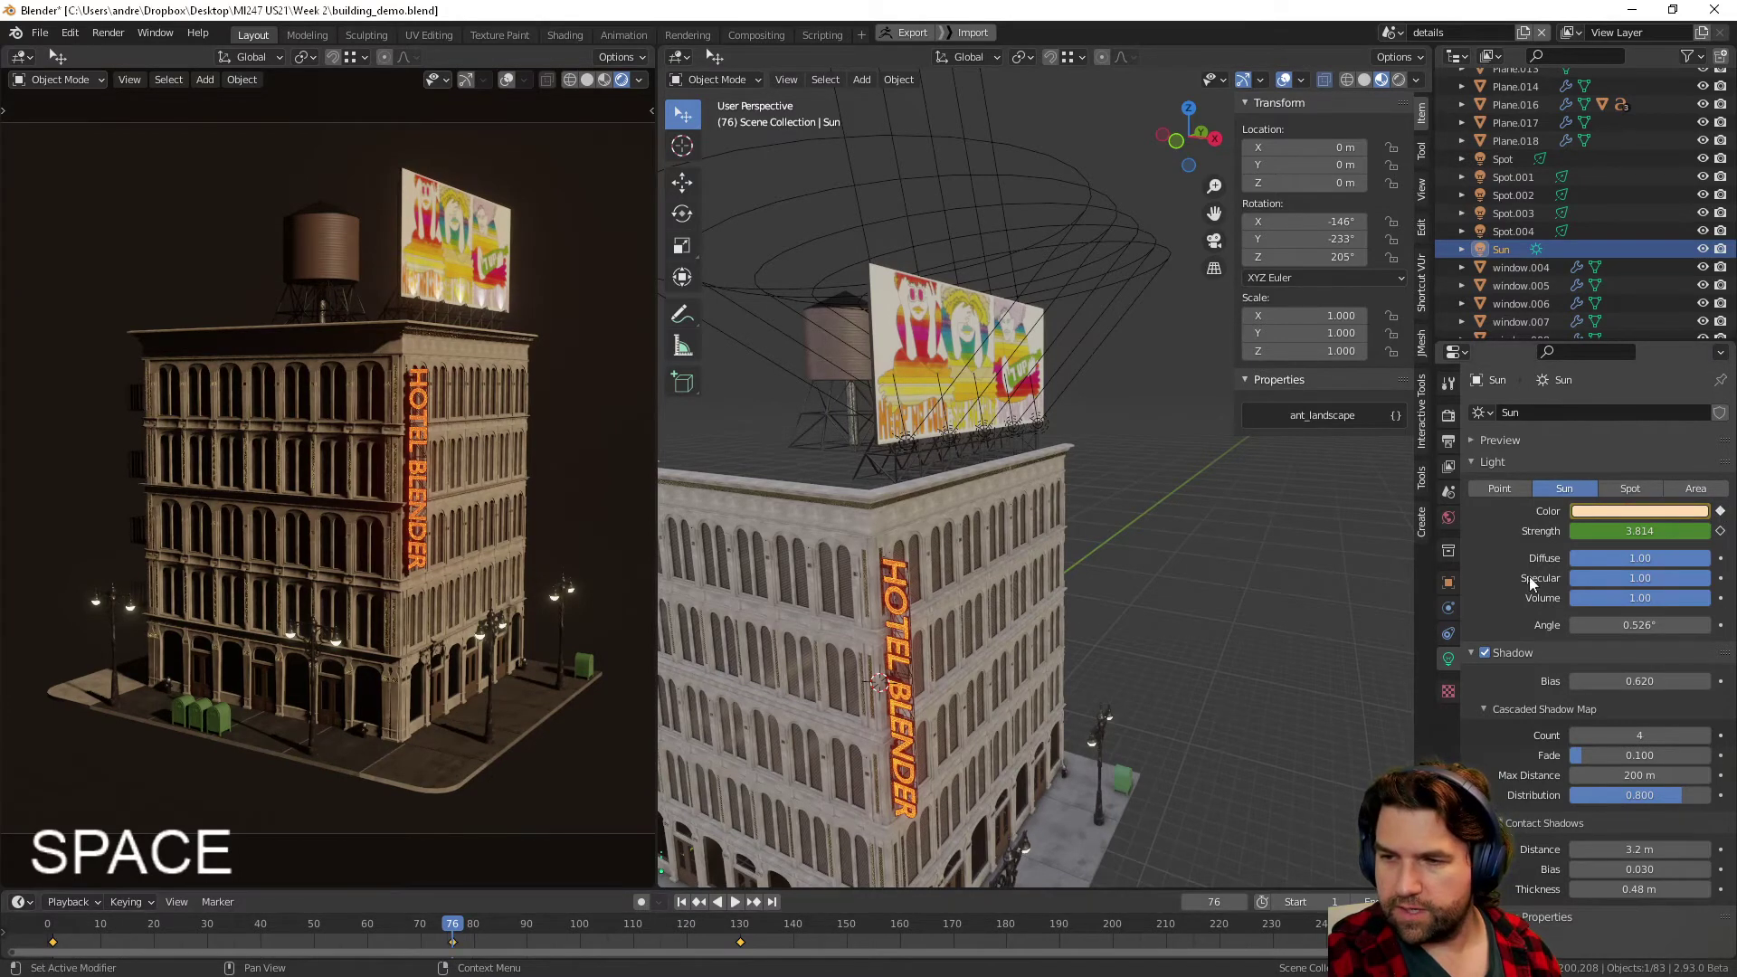
- Scrub the timeline to frame 131 and back to frame 0 to review the Sun's color and strength transition, deselecting the Sun
key(space)
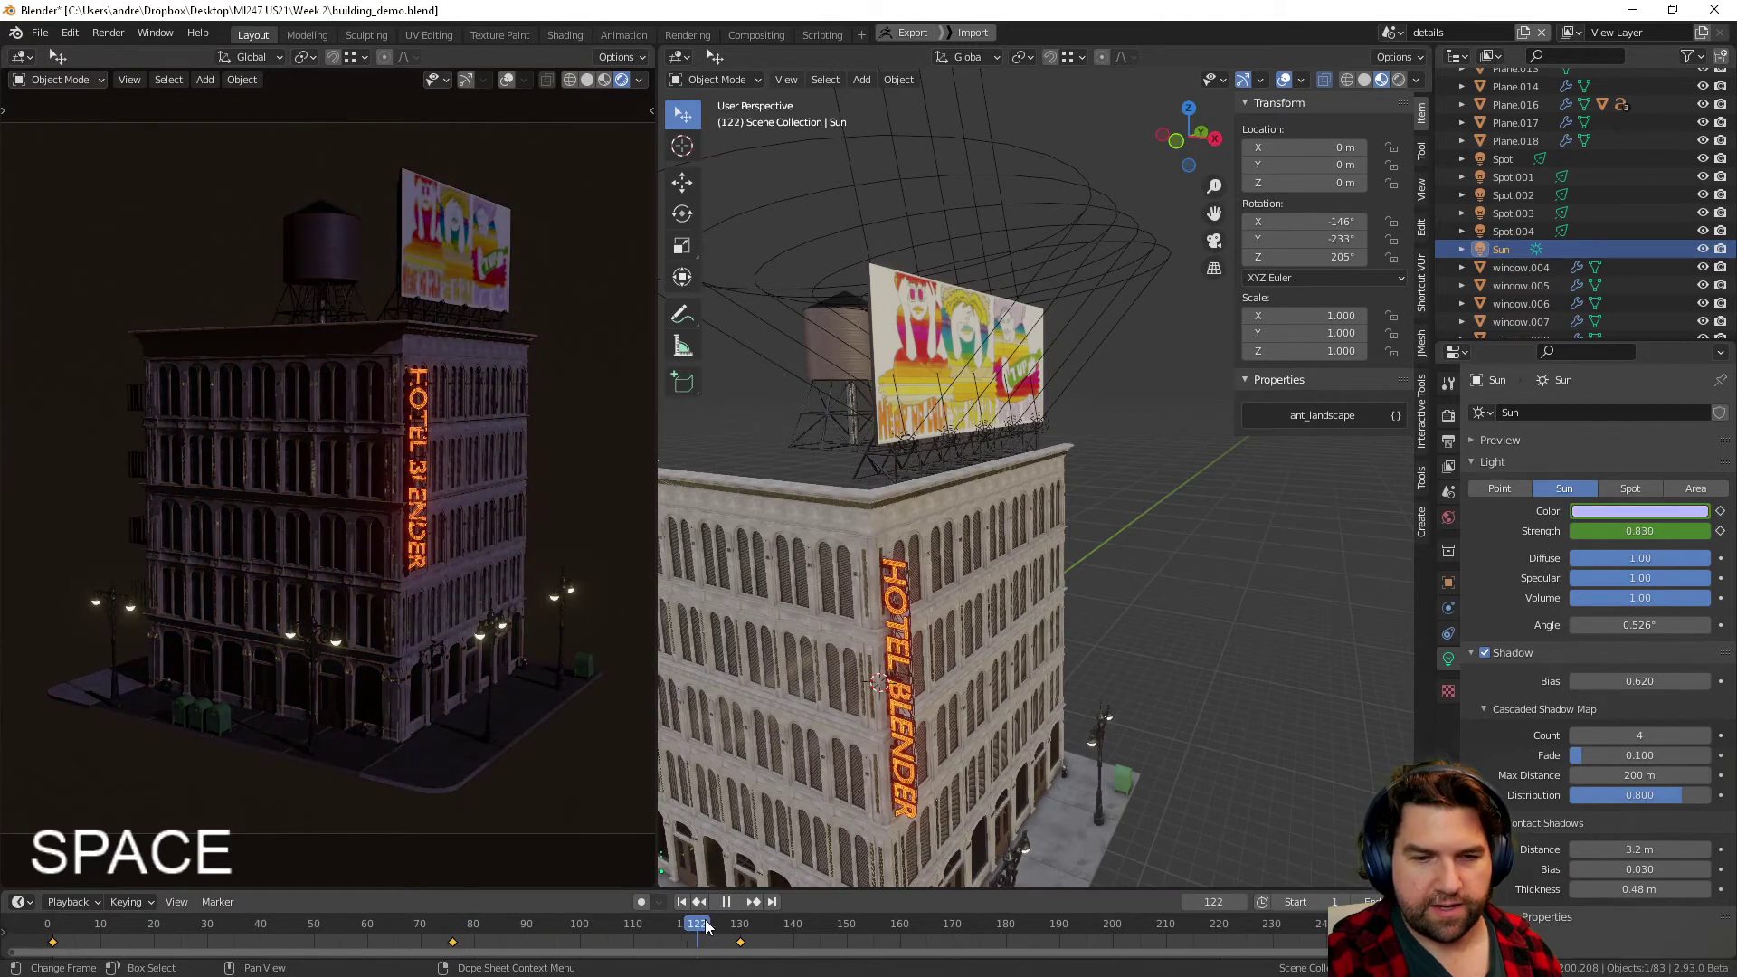
drag(742, 920, 771, 865)
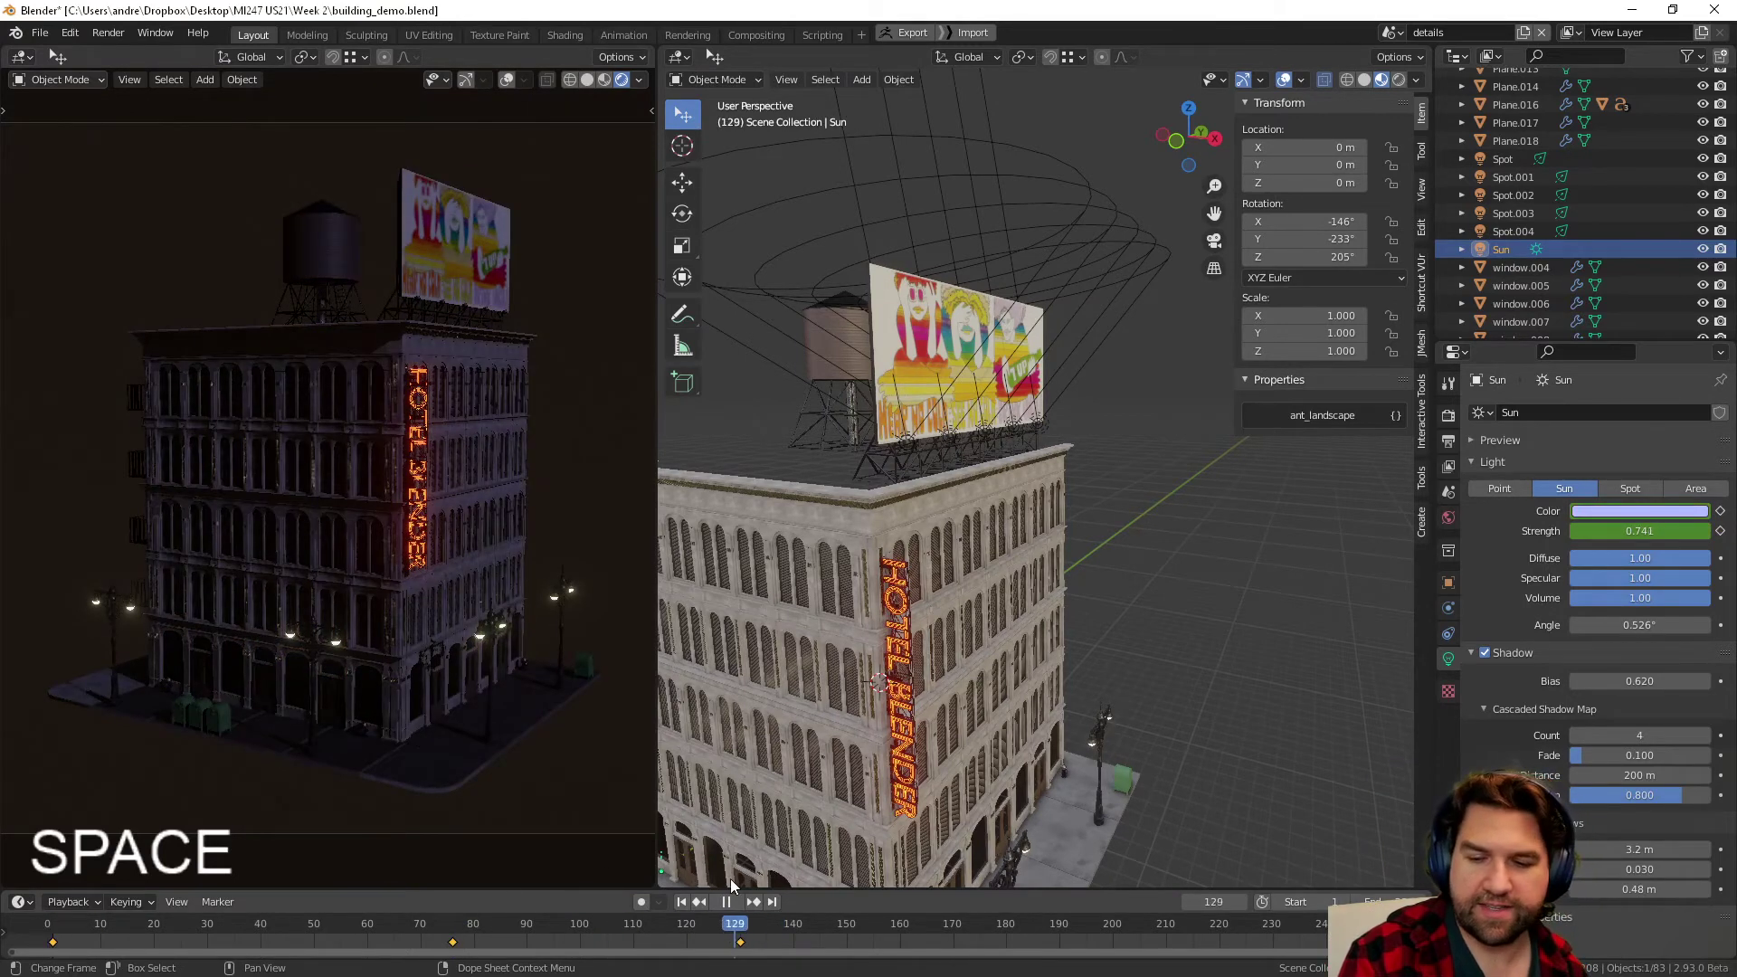
key(space)
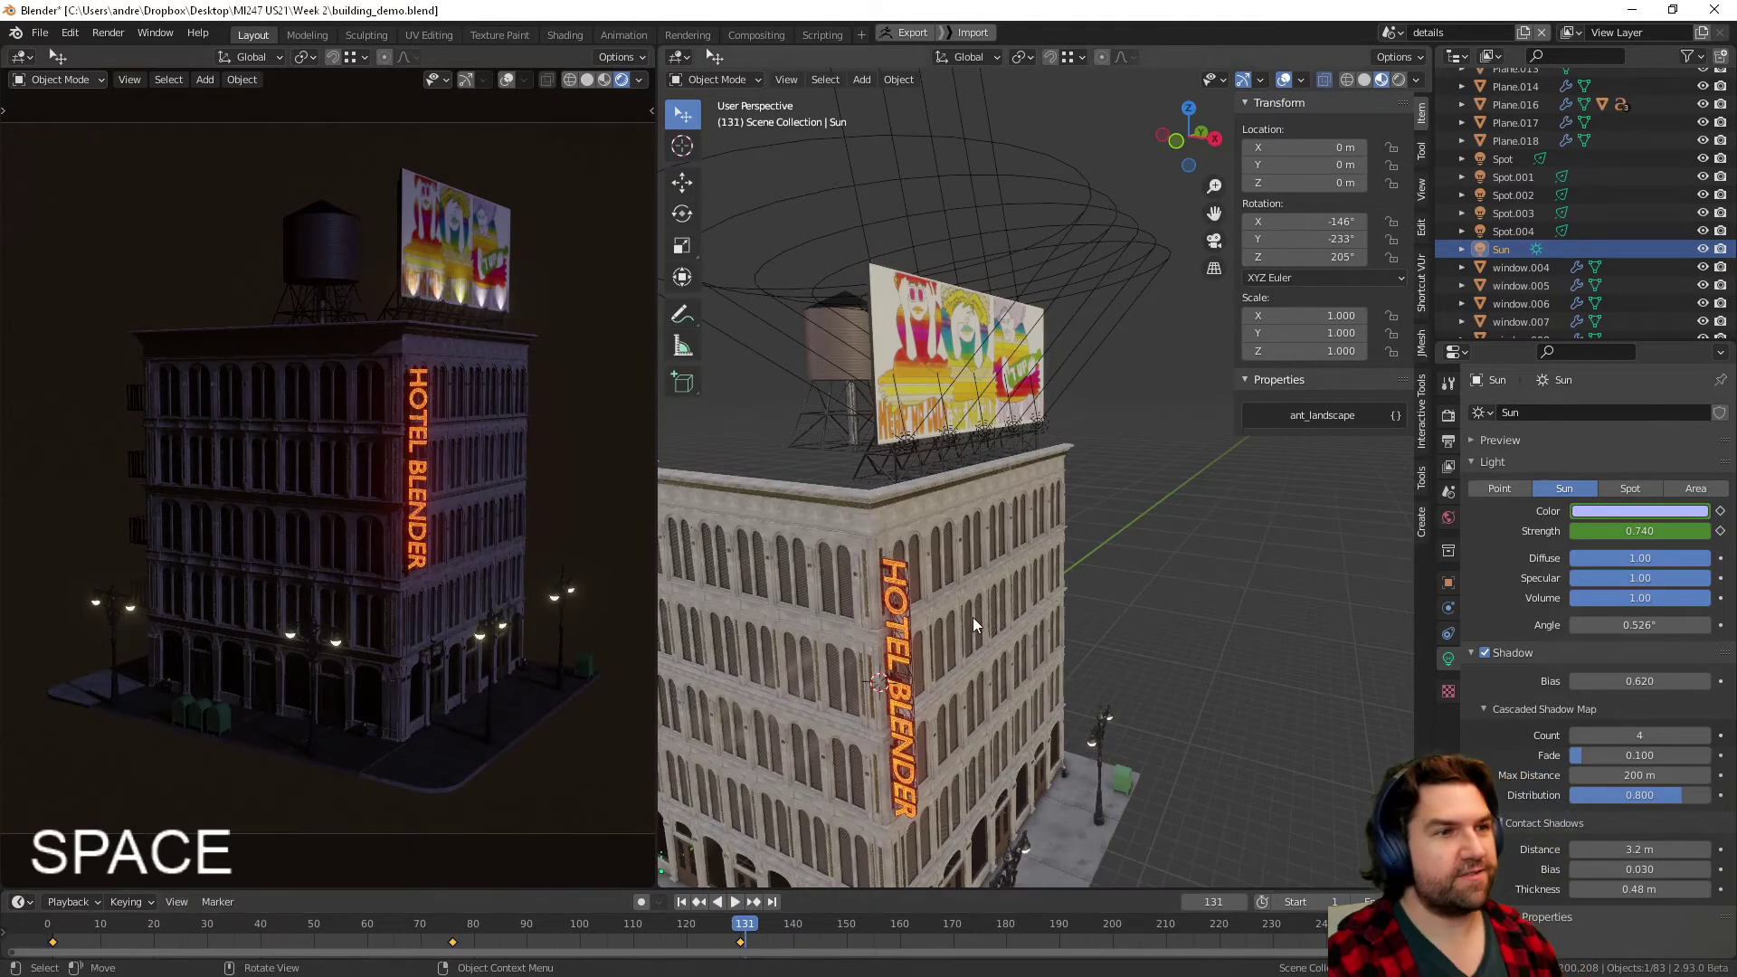
click(1162, 463)
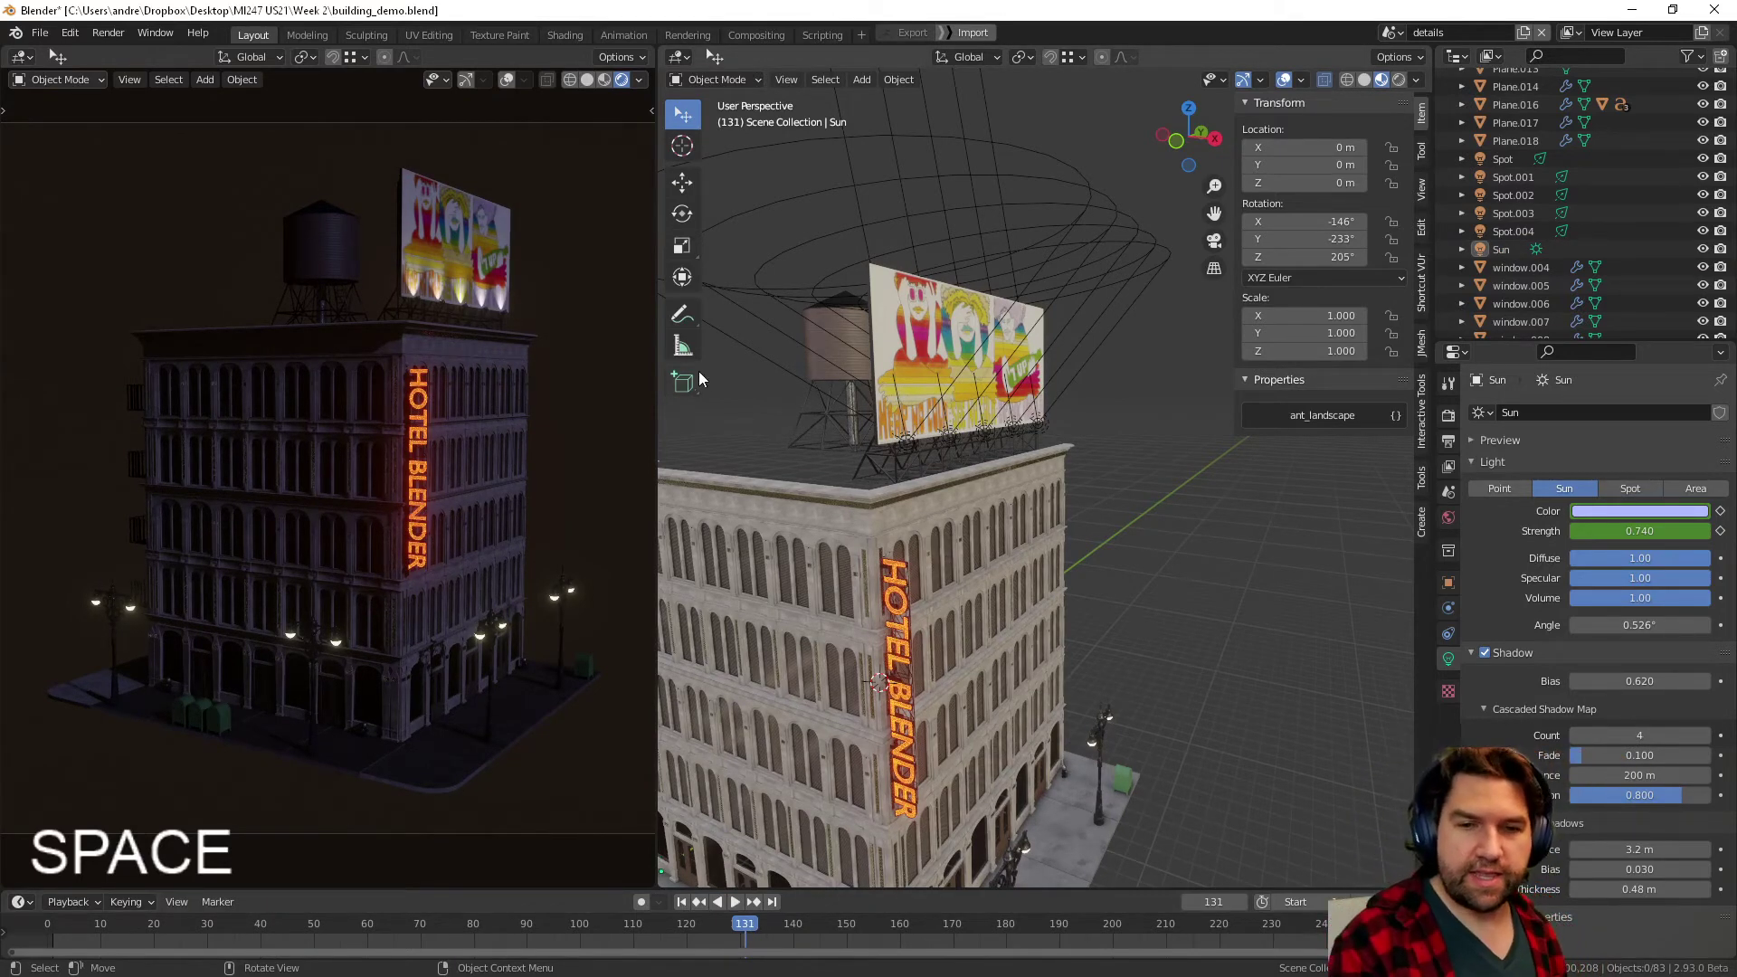
drag(750, 932, 47, 930)
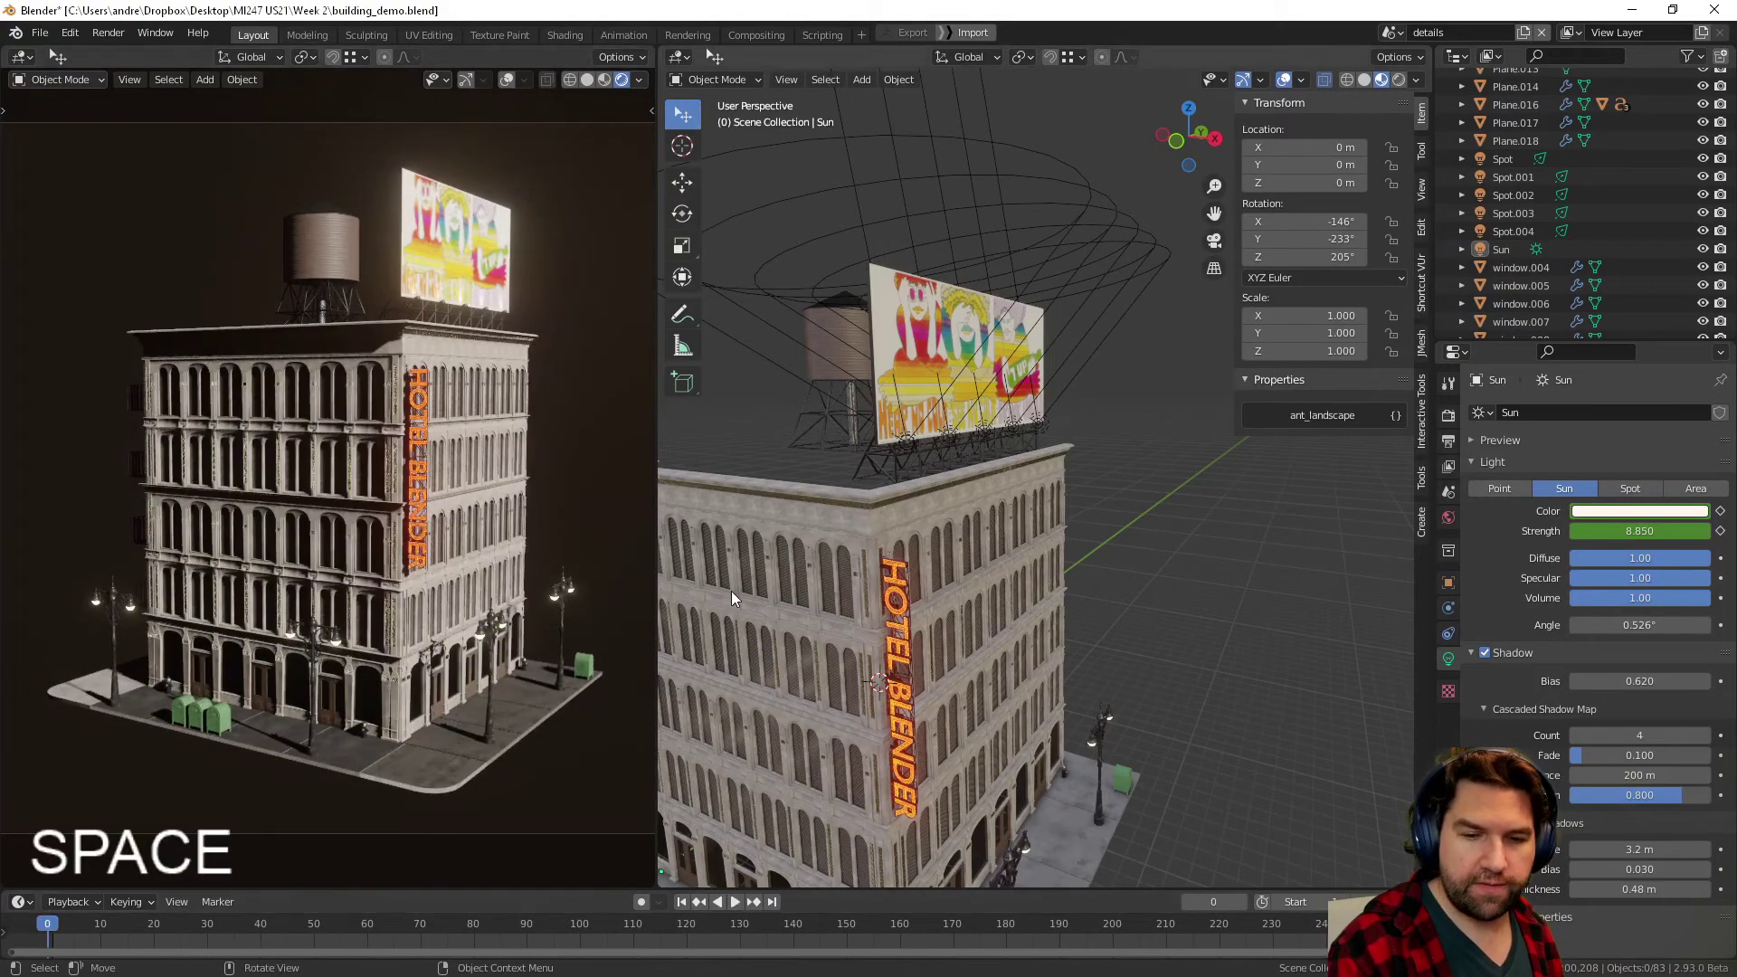
- Select a green mailbox and examine the street-level details around the mailboxes, building entrances, fire hydrant and lamp post
scroll(1149, 594, down, 2)
middle_drag(1149, 593, 1099, 520)
shift+middle_drag(1004, 606, 1090, 644)
scroll(1049, 593, up, 5)
click(1102, 503)
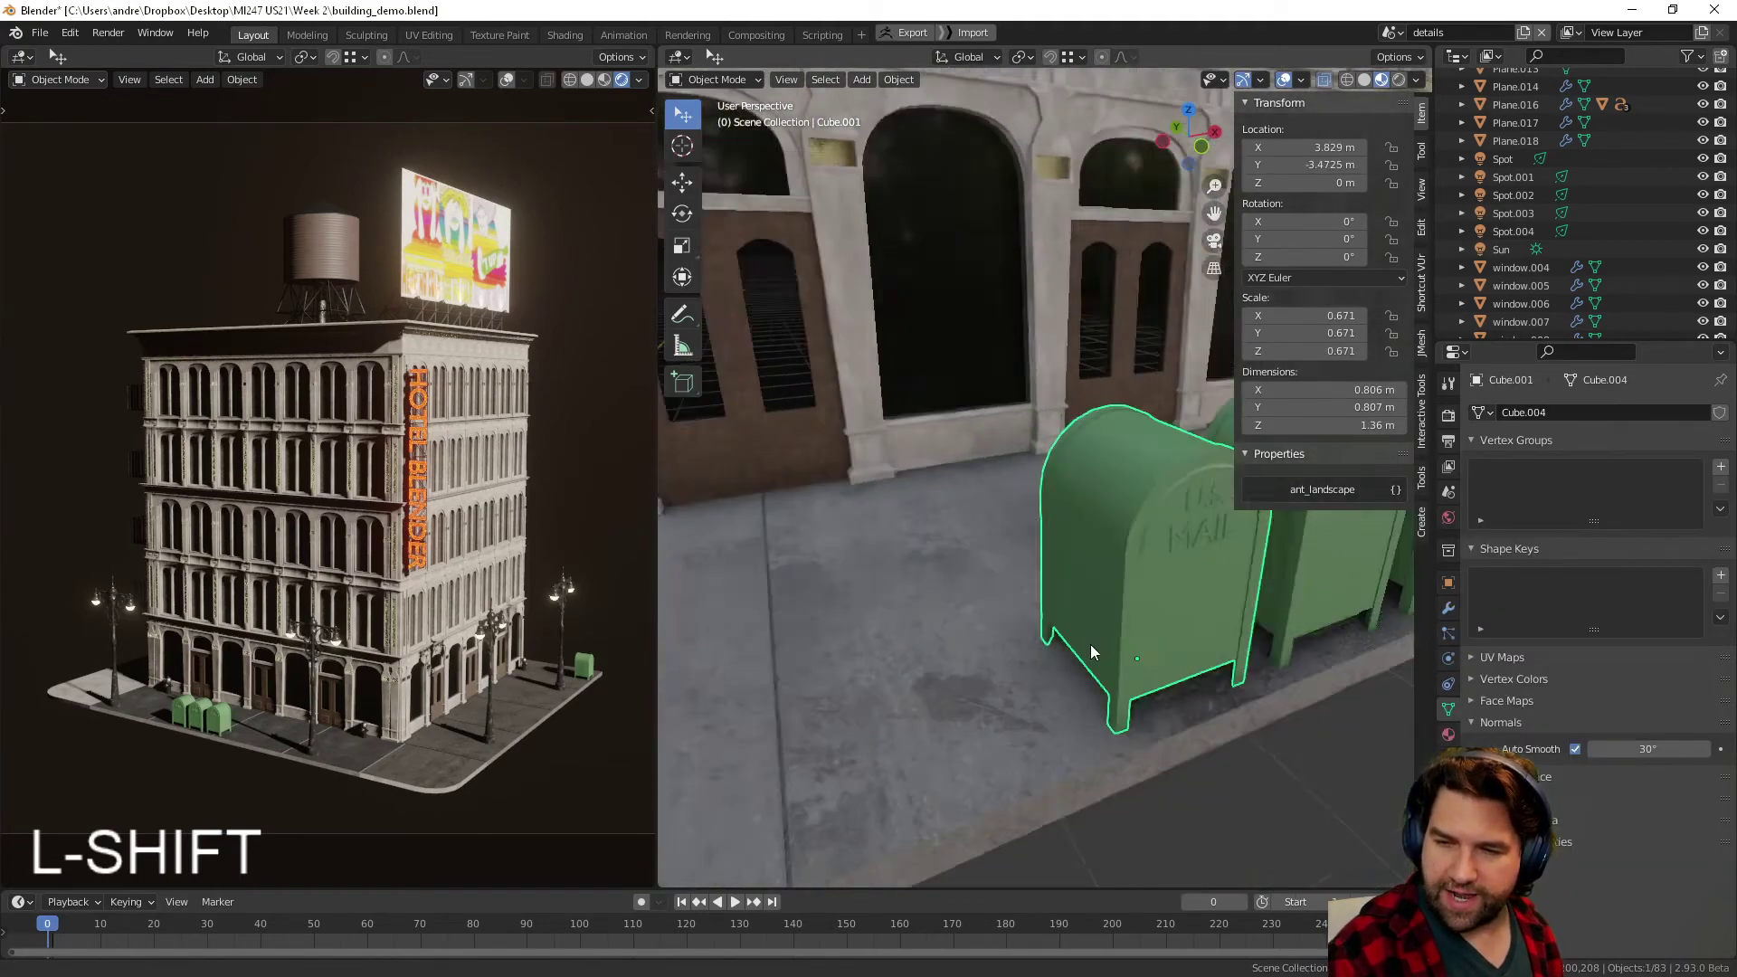
scroll(1090, 643, up, 4)
shift+middle_drag(1046, 509, 968, 652)
scroll(1123, 595, down, 3)
scroll(1100, 626, up, 3)
scroll(1100, 626, down, 3)
scroll(1047, 624, down, 4)
scroll(925, 588, up, 2)
scroll(1061, 565, up, 8)
shift+middle_drag(1068, 362, 941, 627)
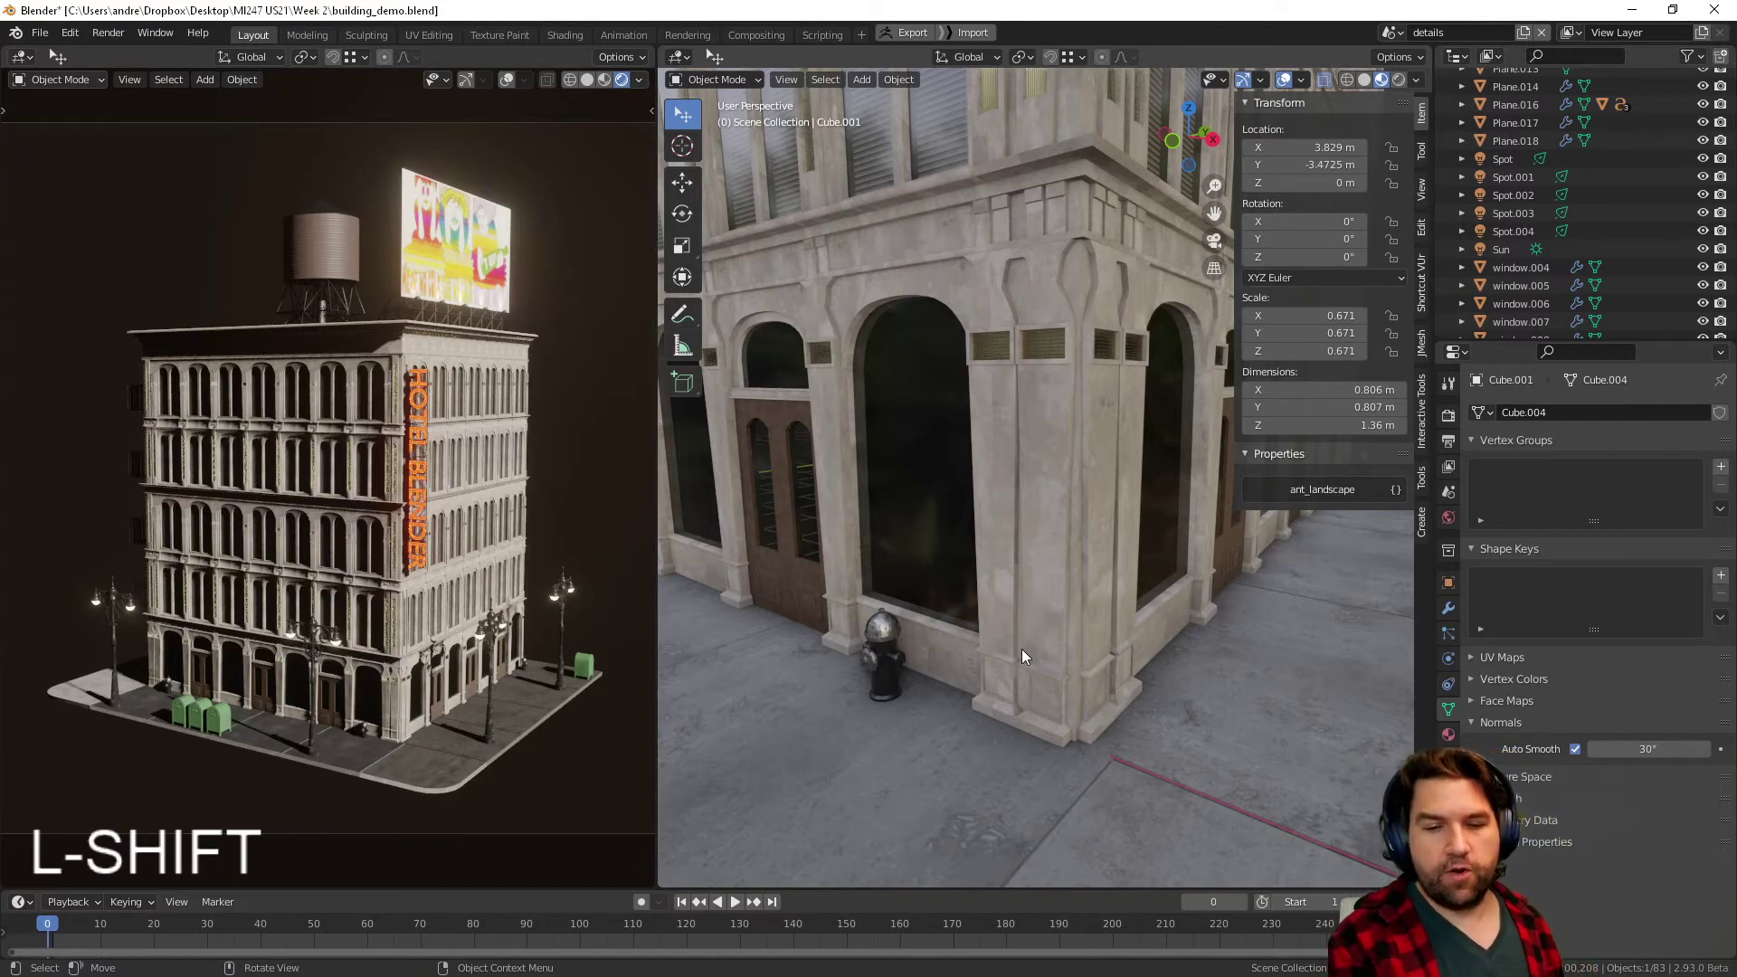
shift+middle_drag(1023, 649, 1139, 703)
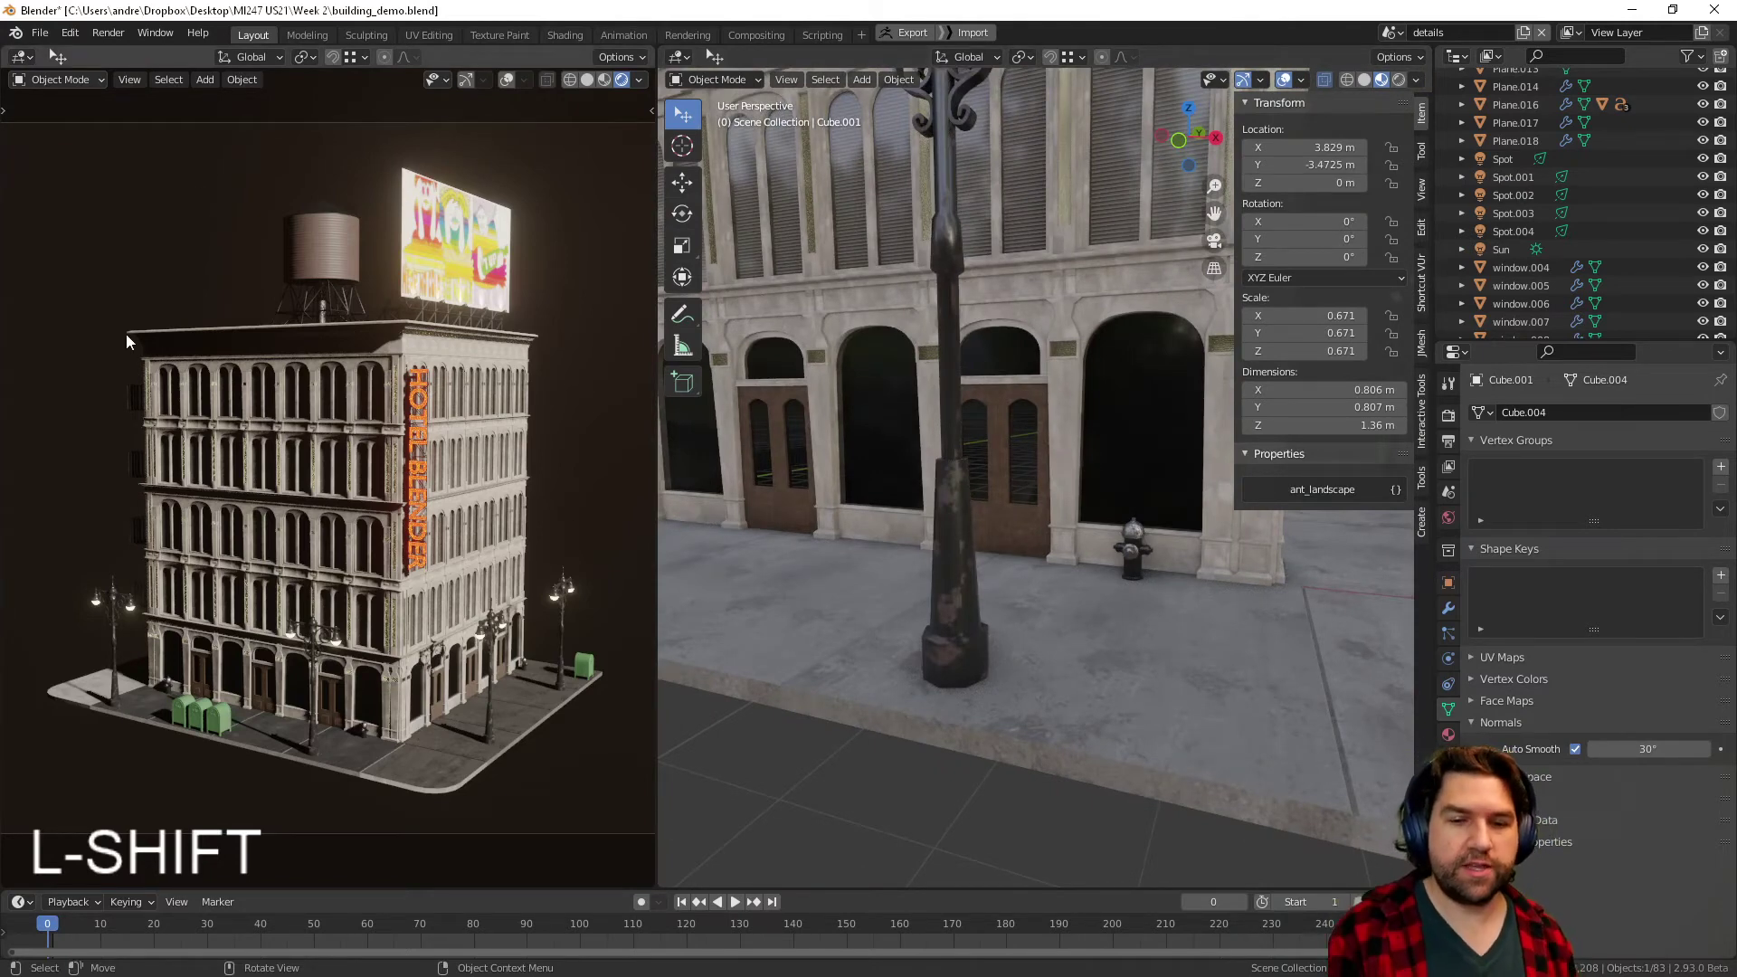
- Examine the street lamps, the HOTEL BLENDER neon sign and the facade up close, finishing with the whole building in view
middle_drag(953, 398, 1090, 565)
scroll(1115, 529, up, 6)
shift+middle_drag(980, 271, 1019, 552)
scroll(1021, 550, down, 6)
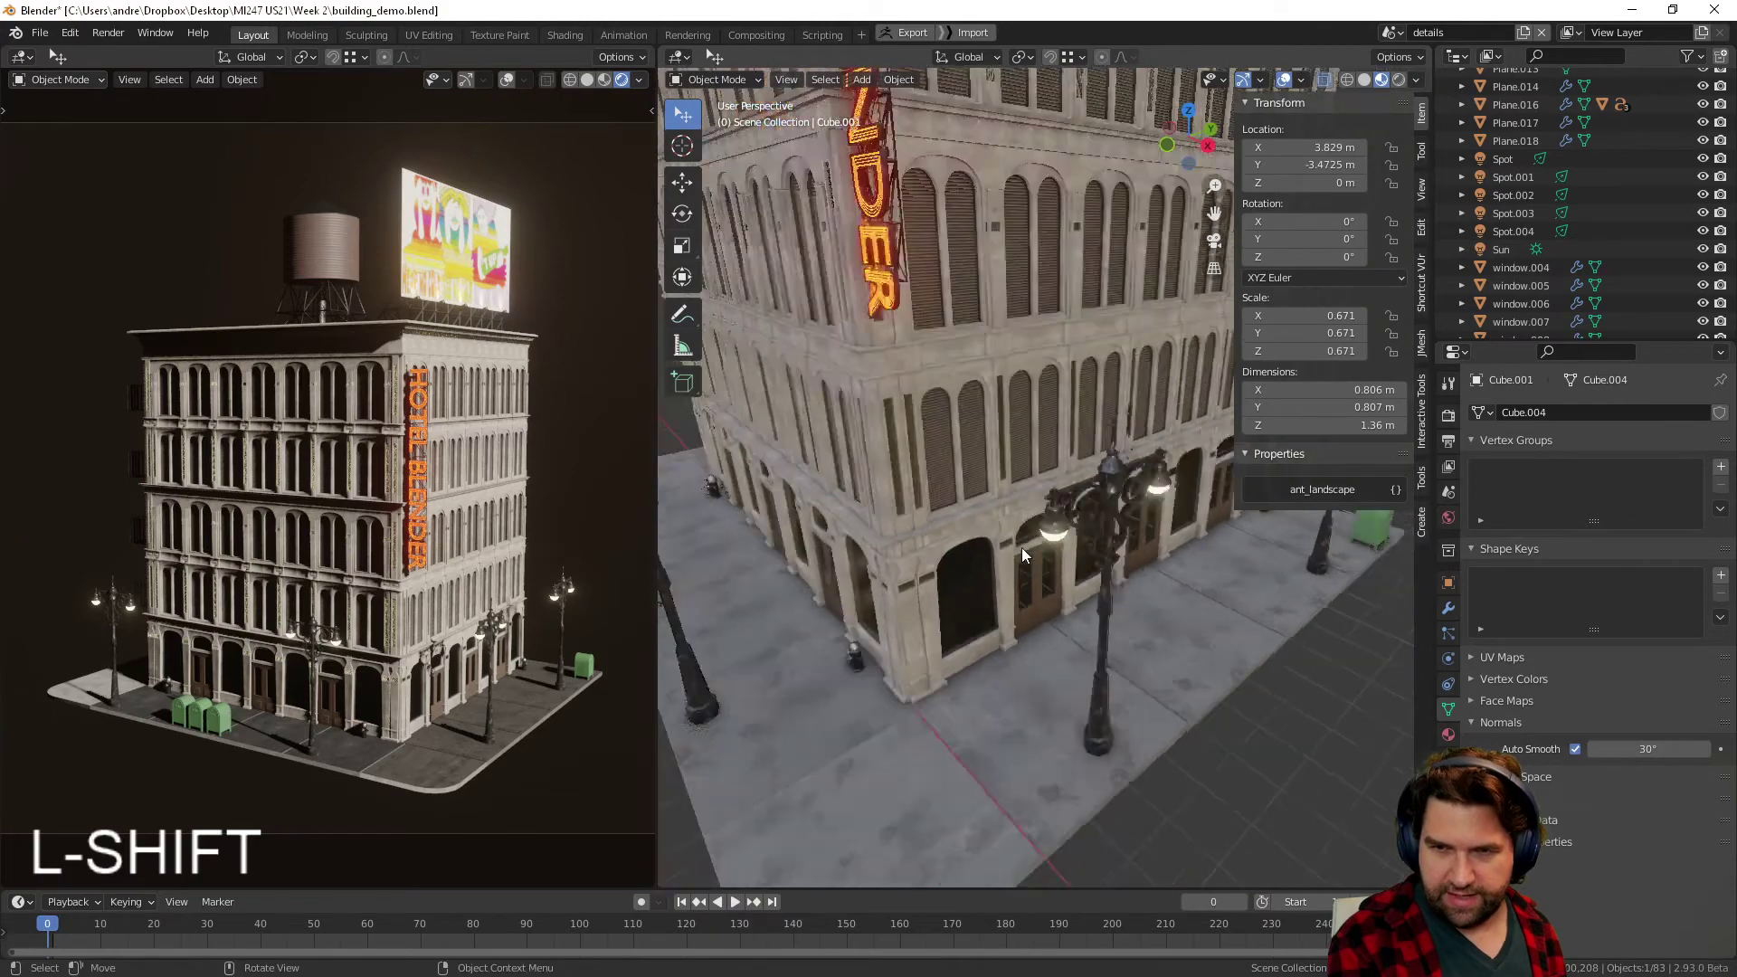
shift+middle_drag(1089, 380, 1062, 480)
scroll(1063, 481, up, 3)
shift+middle_drag(1105, 317, 1095, 399)
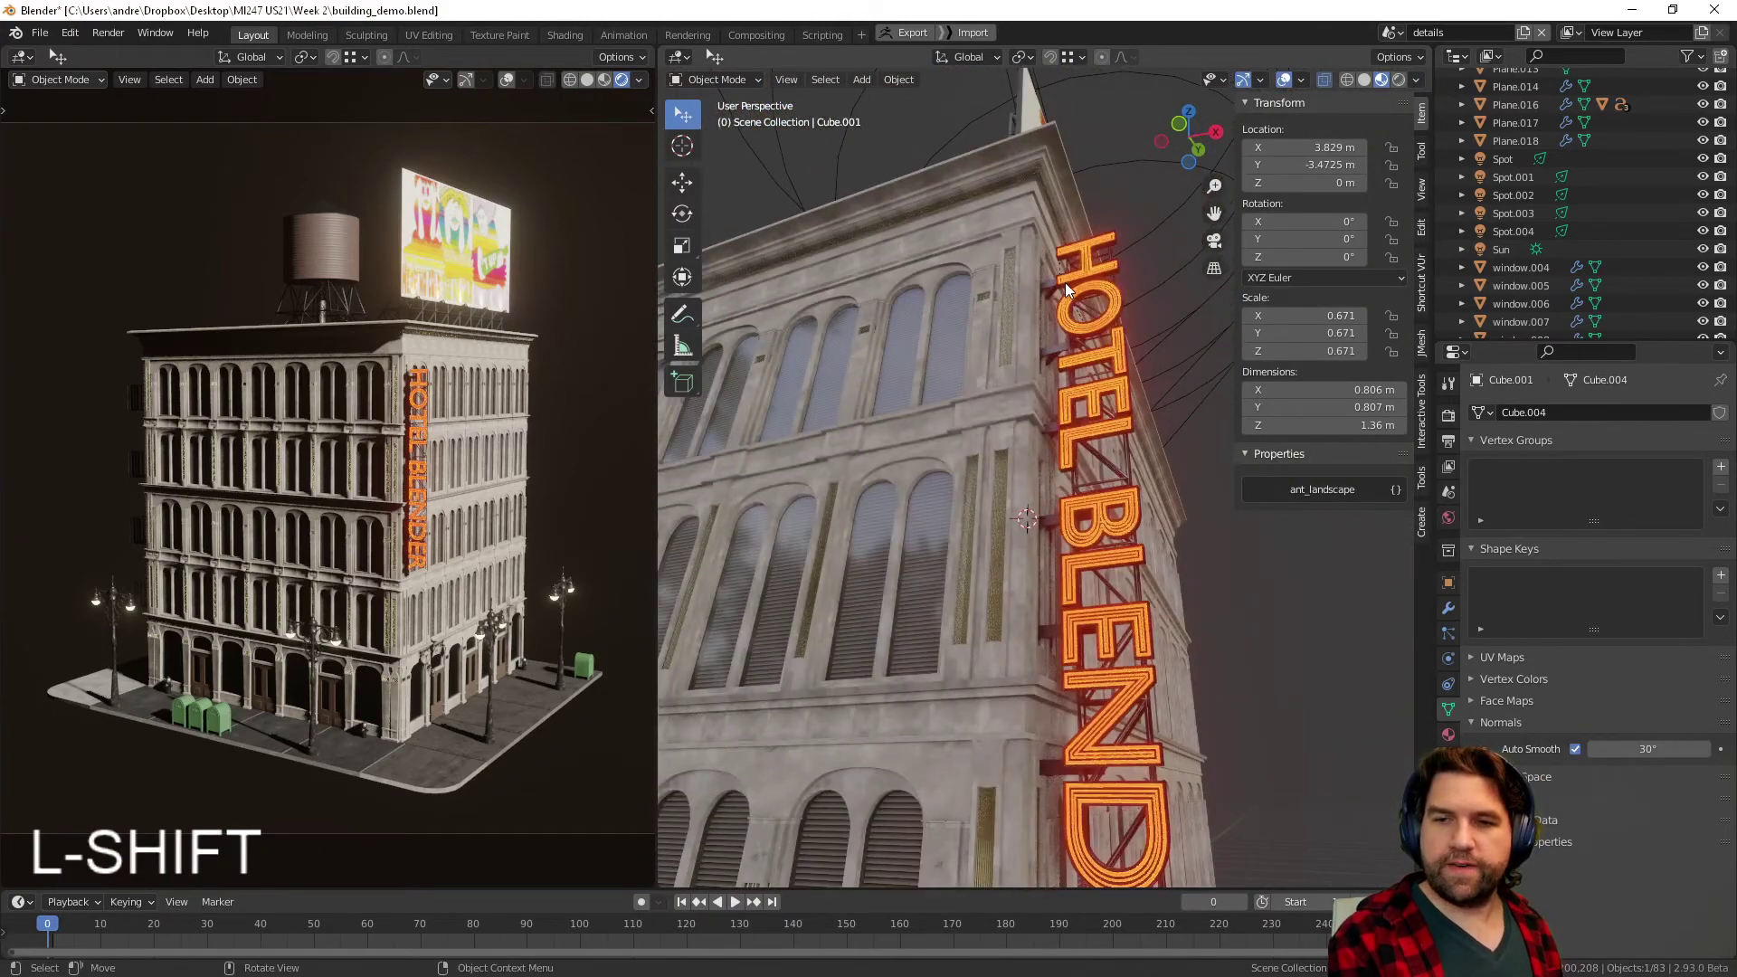
shift+middle_drag(1066, 282, 1122, 554)
scroll(1128, 704, up, 4)
shift+middle_drag(1128, 704, 1018, 583)
shift+middle_drag(1013, 868, 1046, 763)
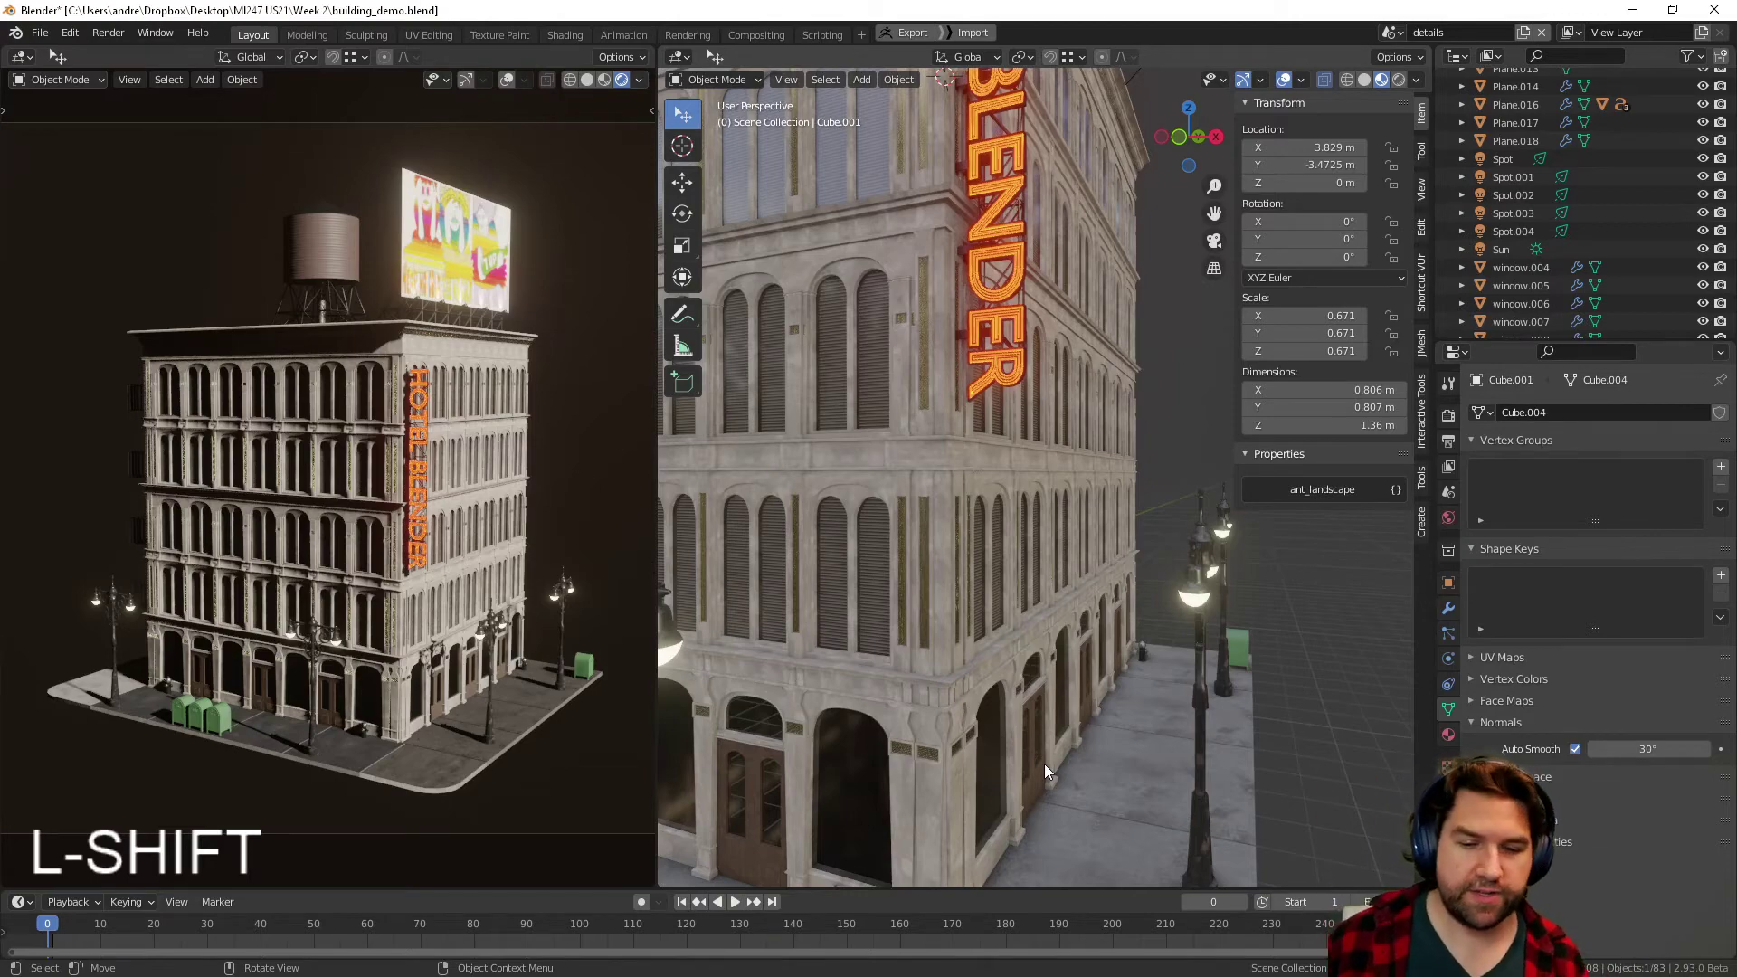
scroll(1073, 706, down, 4)
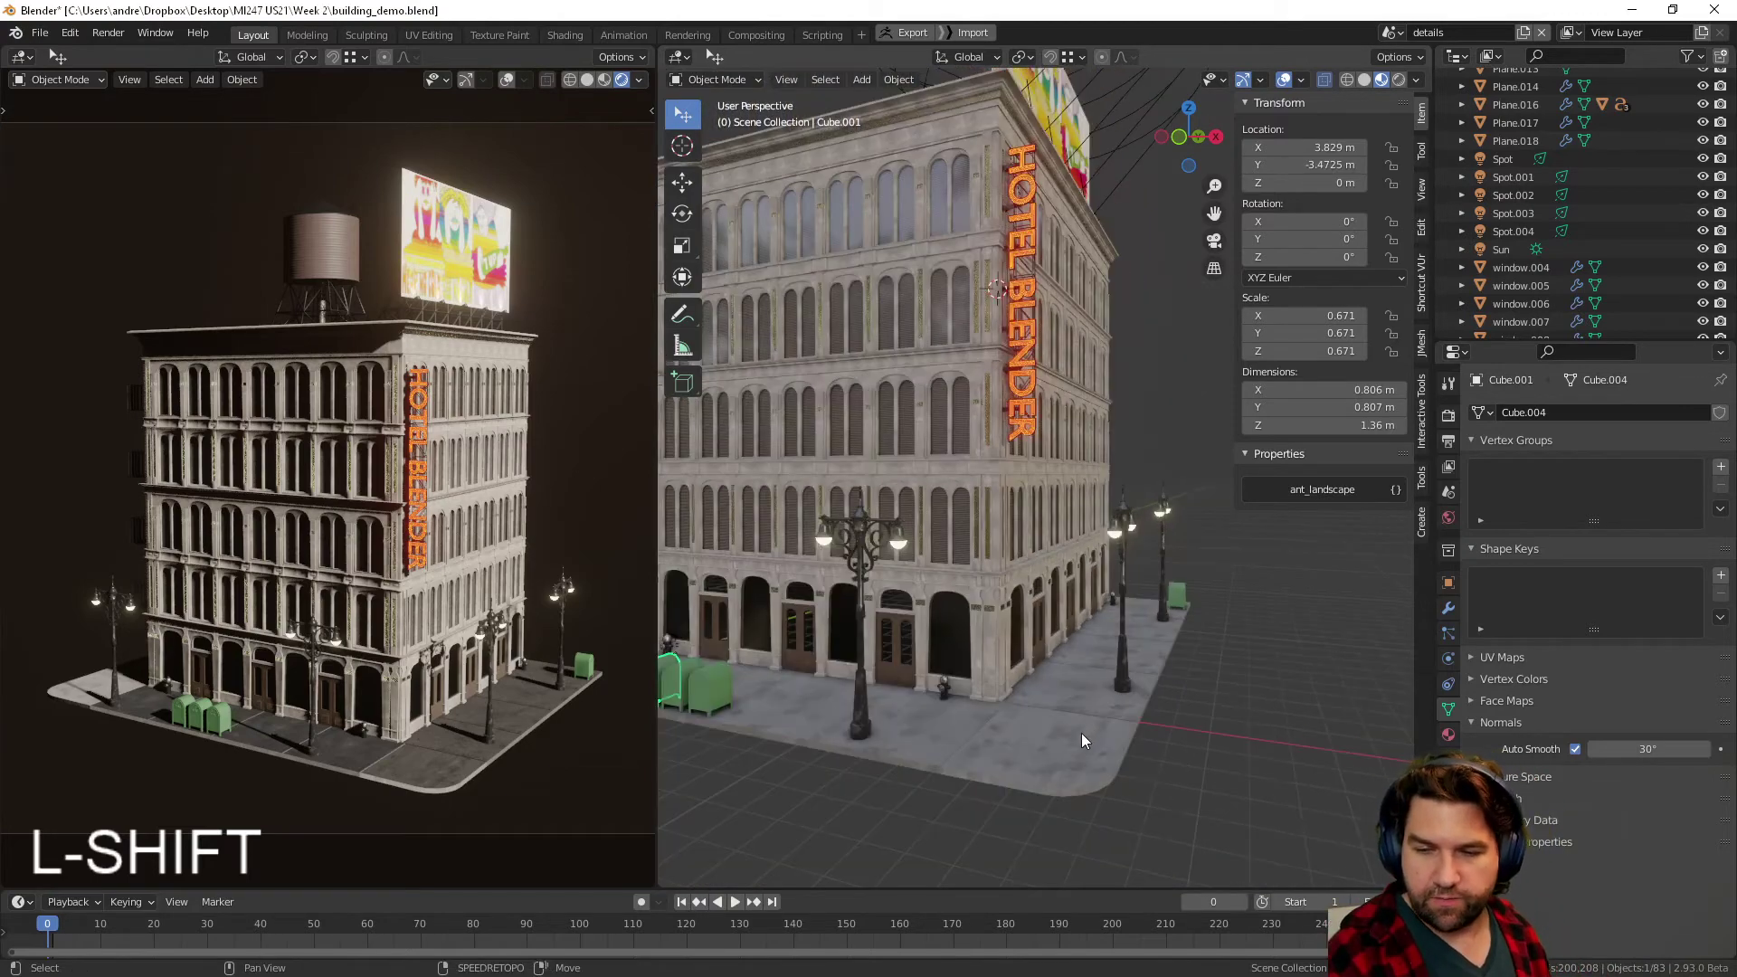
shift+middle_drag(1082, 733, 1035, 738)
shift+scroll(1131, 608, up, 3)
scroll(1210, 313, down, 5)
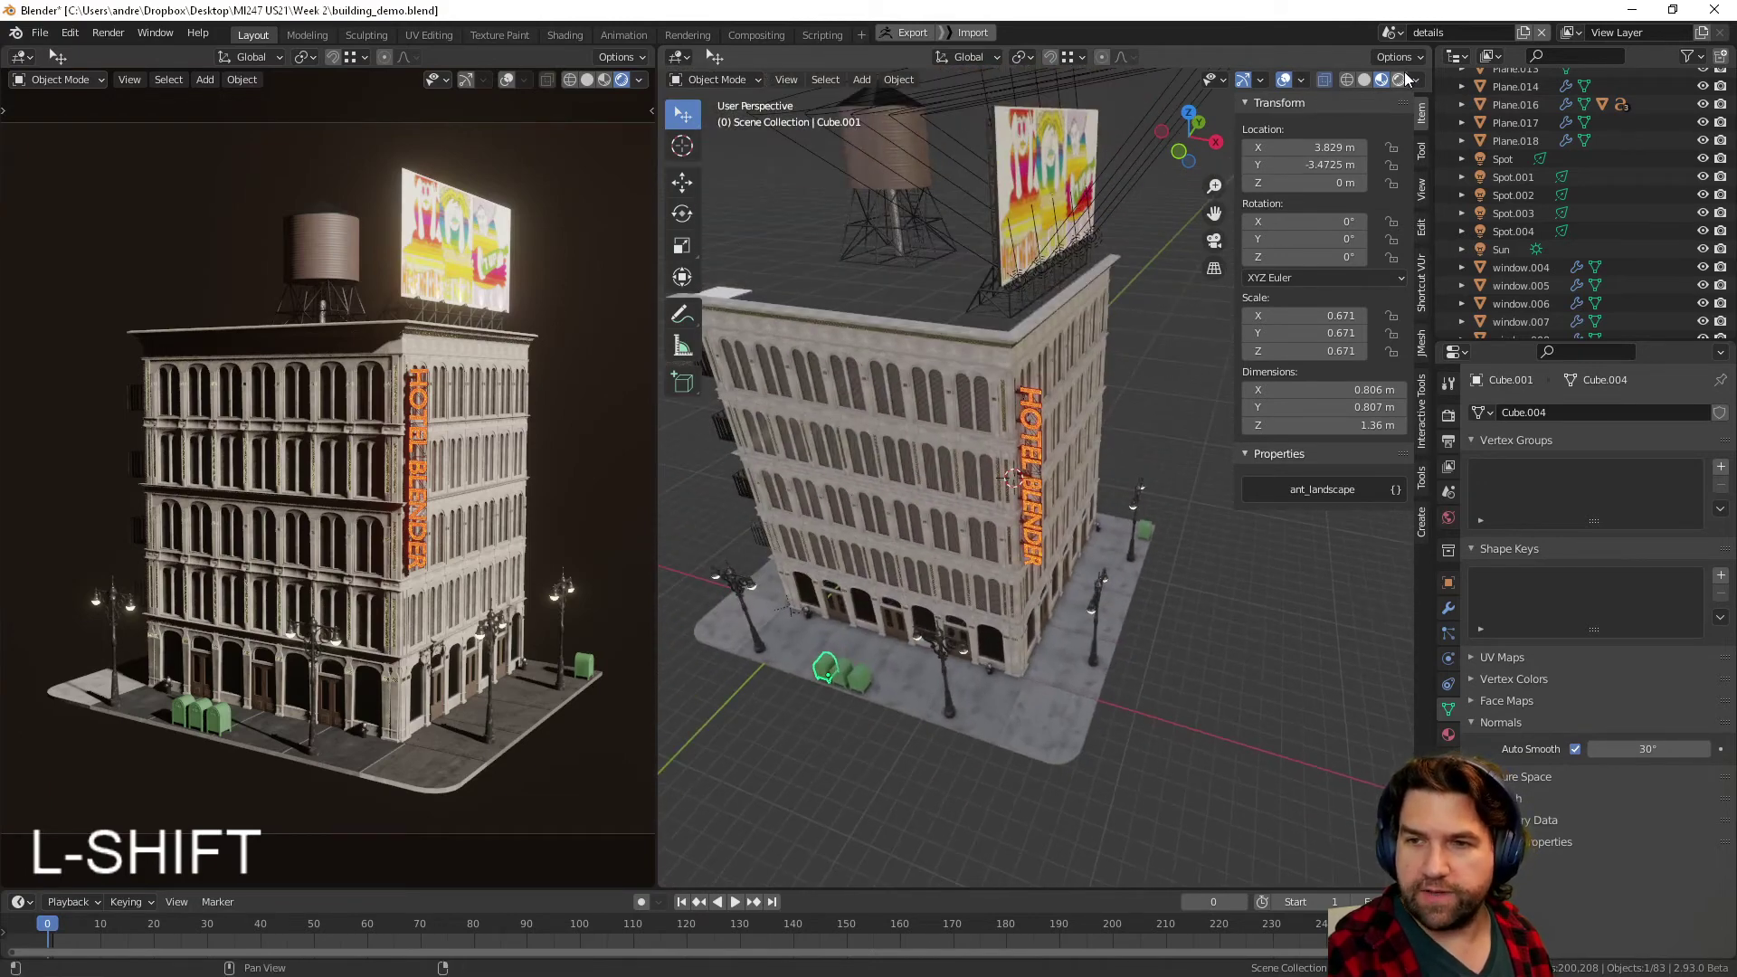
- Show the large viewport in solid shading with X-ray off and the Face Orientation overlay enabled
click(1367, 81)
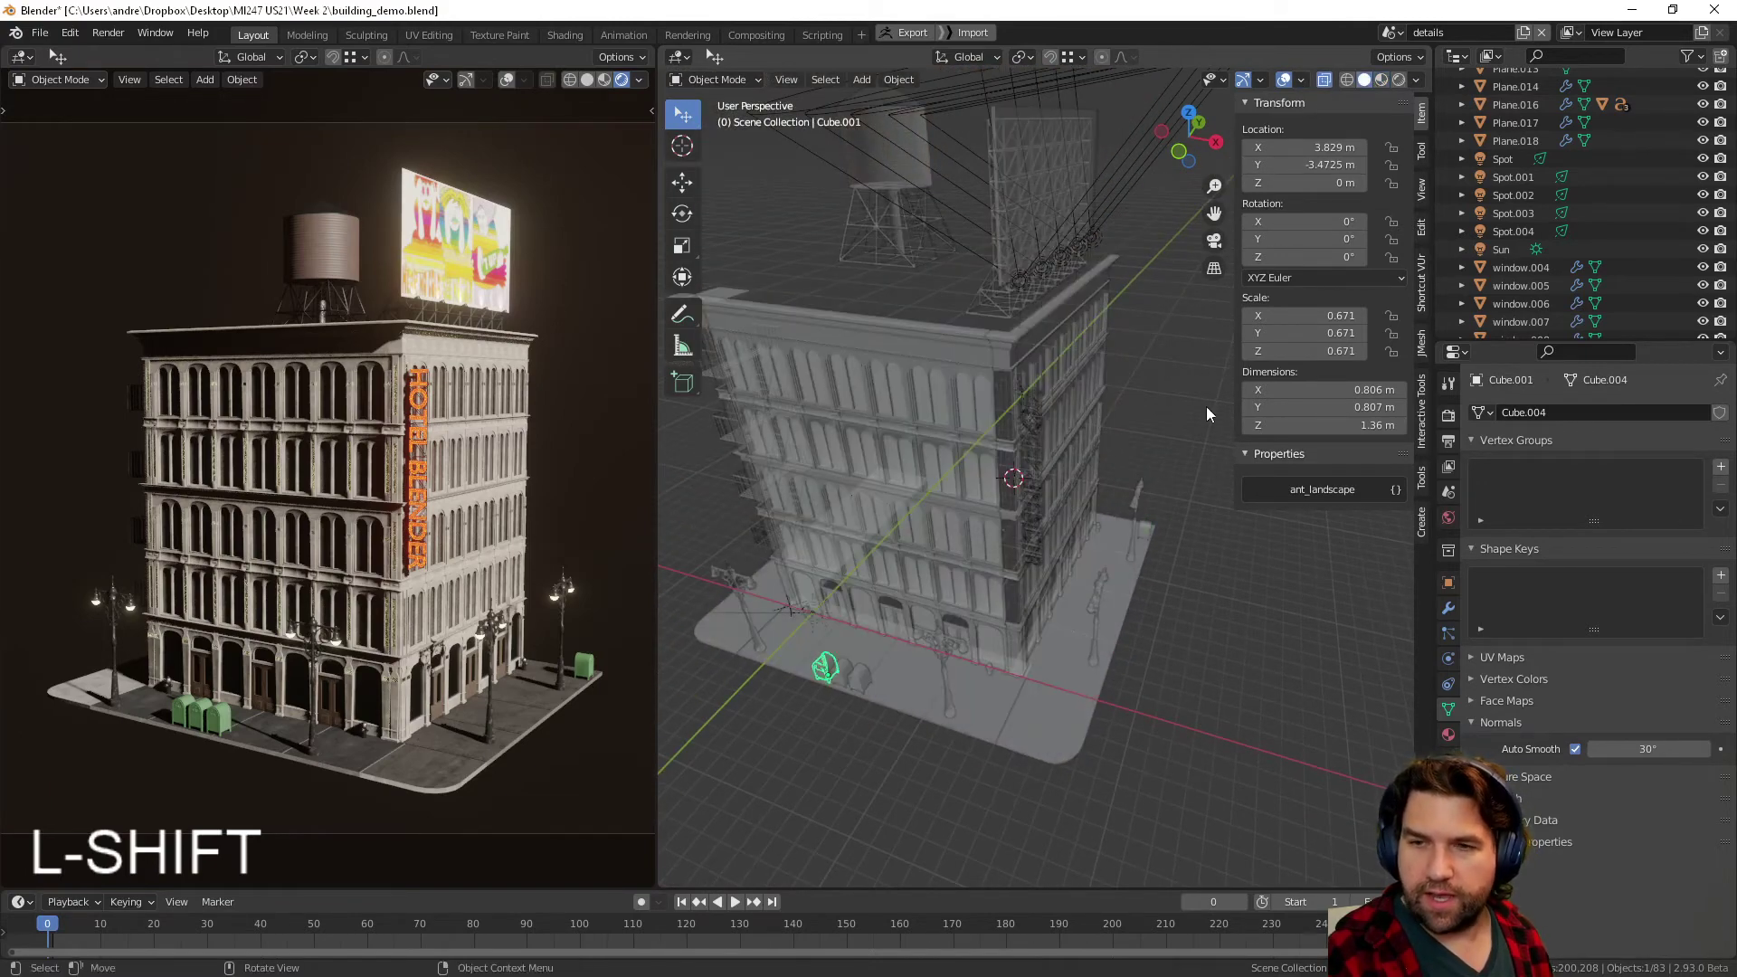
click(1323, 80)
click(1300, 80)
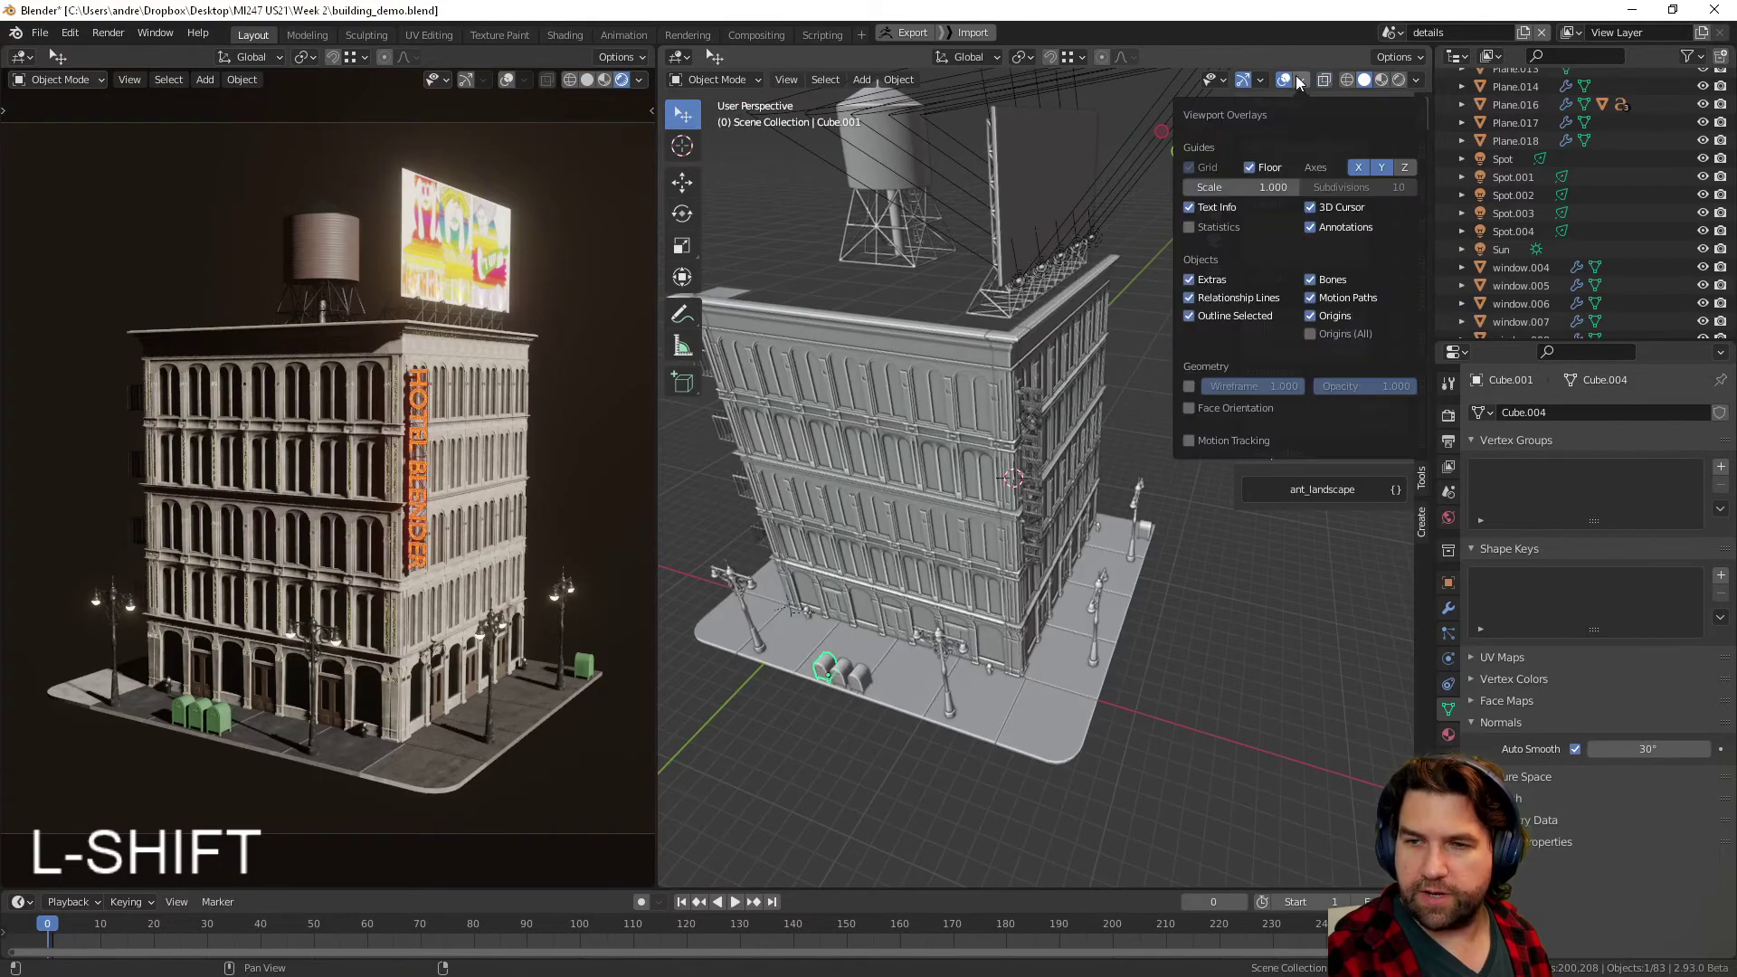
click(1188, 409)
- Recalculate the normals outside on the reversed corner pillar section beside the fire escape, one storey above street level
middle_drag(1142, 604, 1040, 575)
scroll(1006, 589, up, 5)
shift+middle_drag(933, 609, 1041, 514)
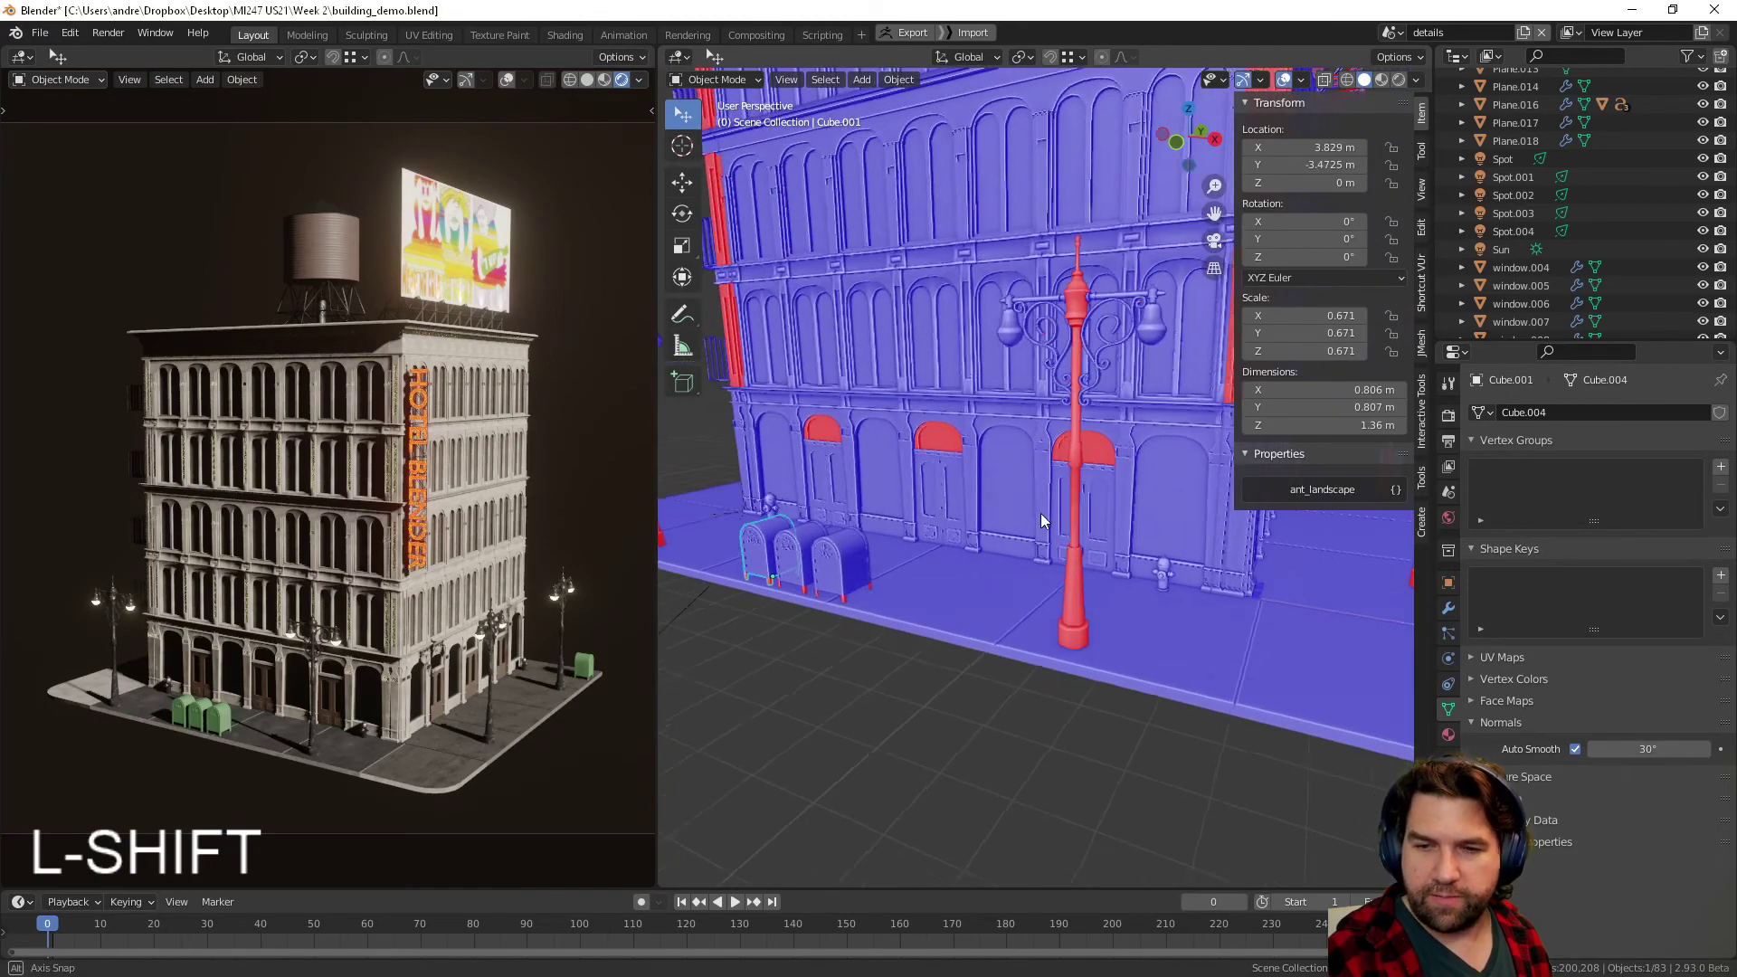
scroll(1041, 514, up, 5)
scroll(1039, 521, down, 4)
middle_drag(805, 628, 919, 632)
mouse_move(973, 532)
shift+middle_down()
mouse_move(981, 588)
mouse_move(947, 588)
mouse_move(1046, 648)
mouse_move(961, 551)
shift+middle_up()
click(961, 551)
key(Tab)
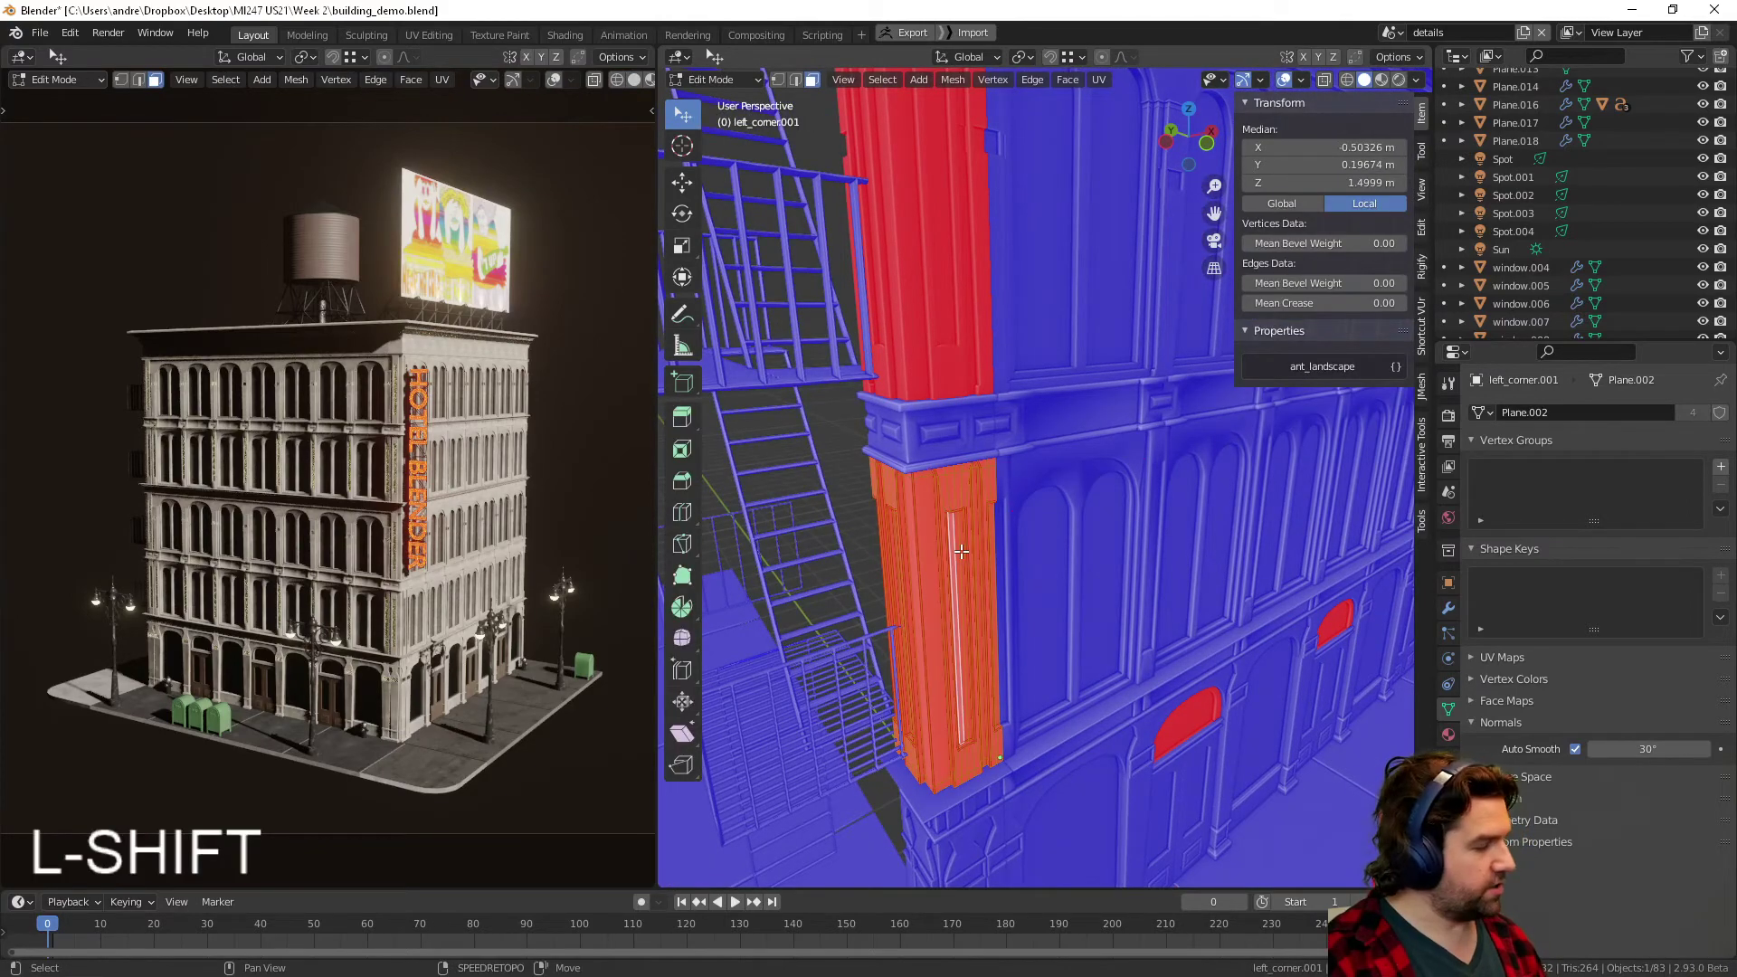
key(shift+n)
key(Tab)
- Recalculate the normals outside on all faces of the next corner pillar section up, then return to Object Mode
click(936, 326)
key(Tab)
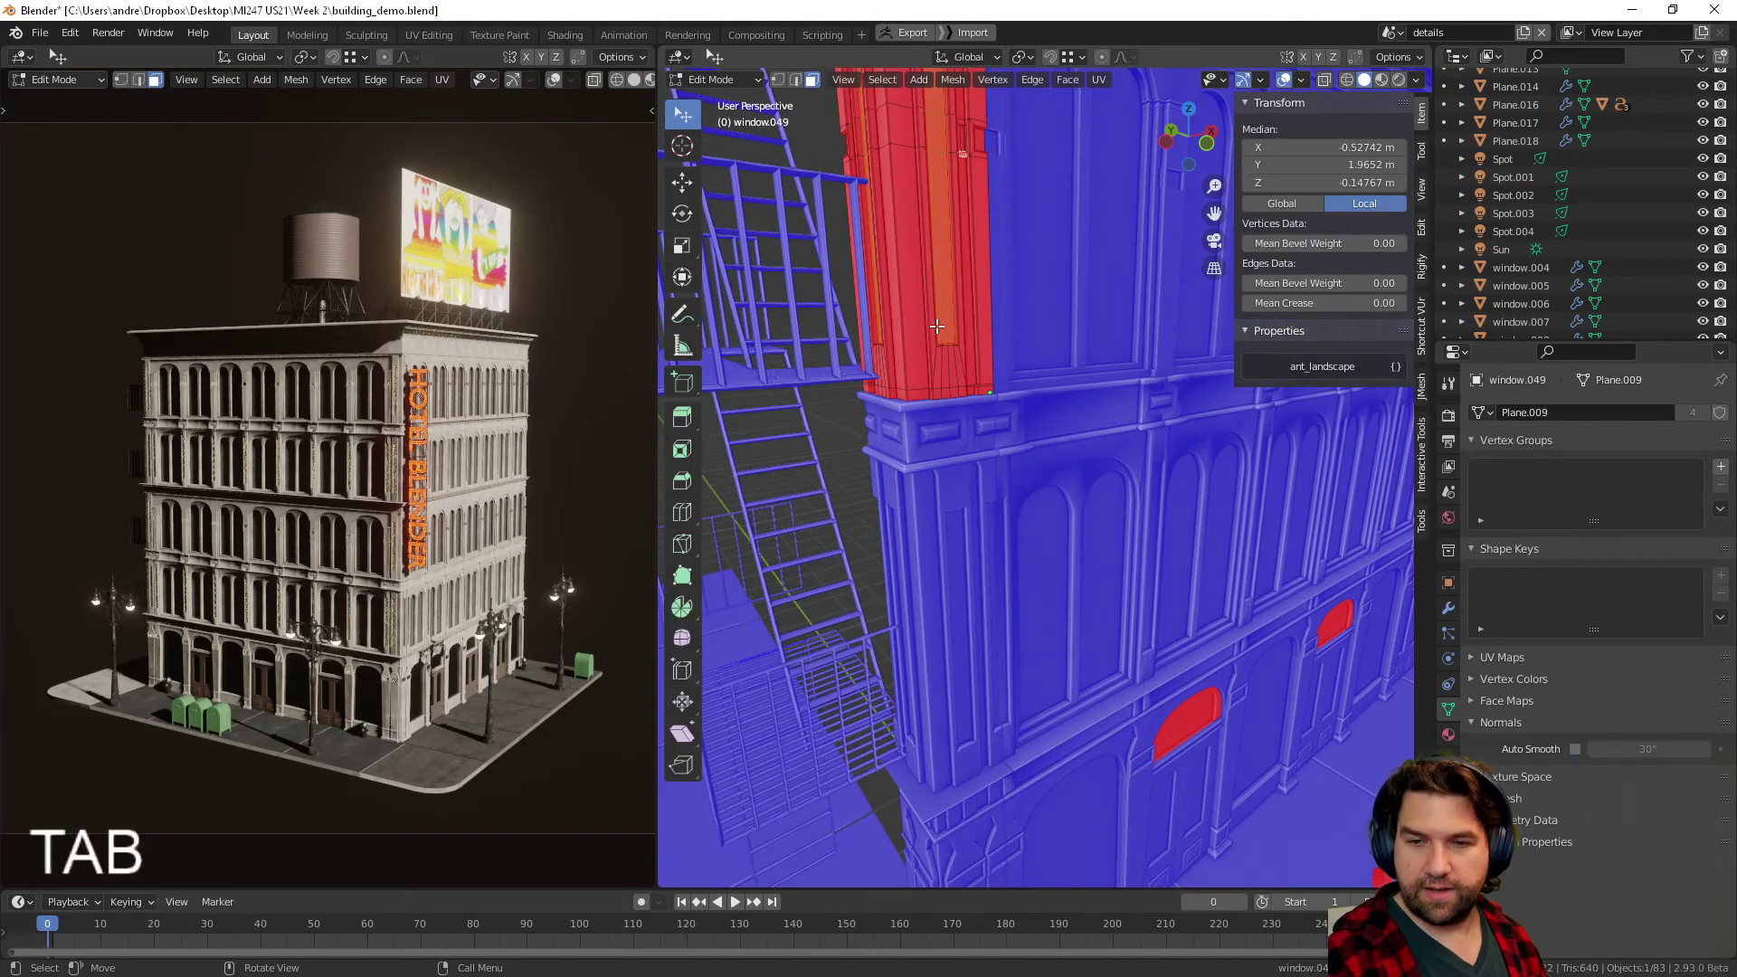
key(a)
key(shift+n)
key(Tab)
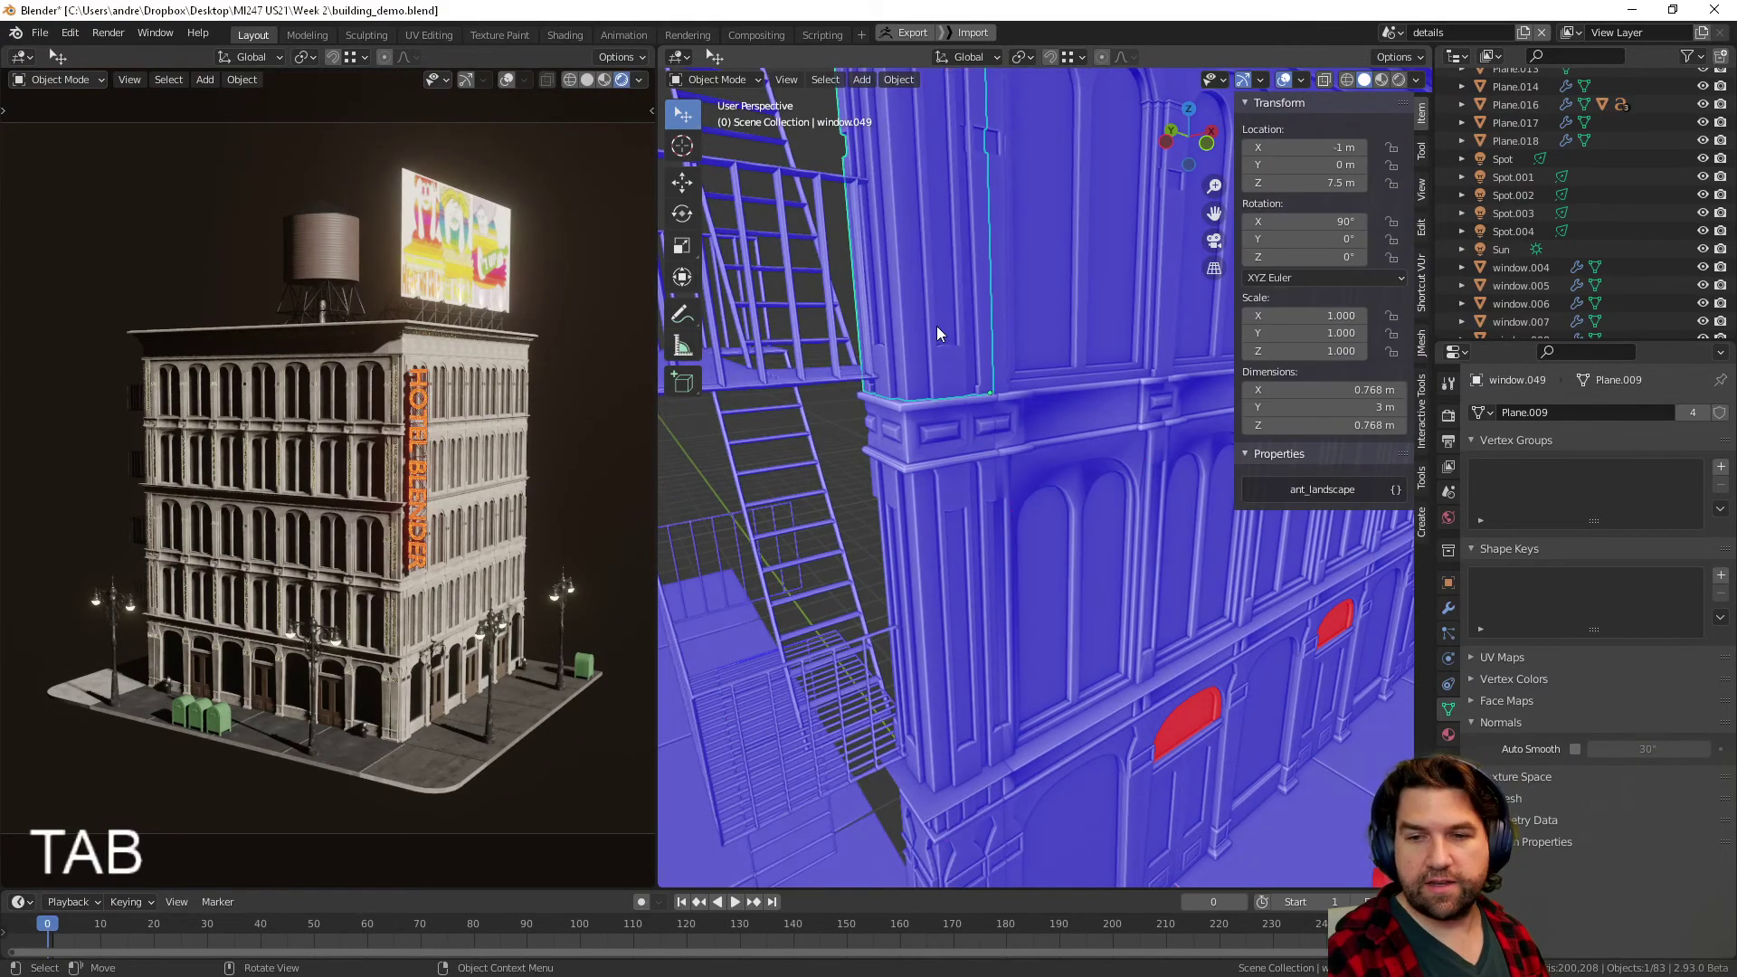
- Recalculate the normals outside on all faces of the rooftop water tank
mouse_move(937, 326)
shift+middle_down()
mouse_move(943, 478)
mouse_move(974, 578)
shift+middle_up()
scroll(943, 478, down, 5)
shift+middle_drag(973, 452, 991, 543)
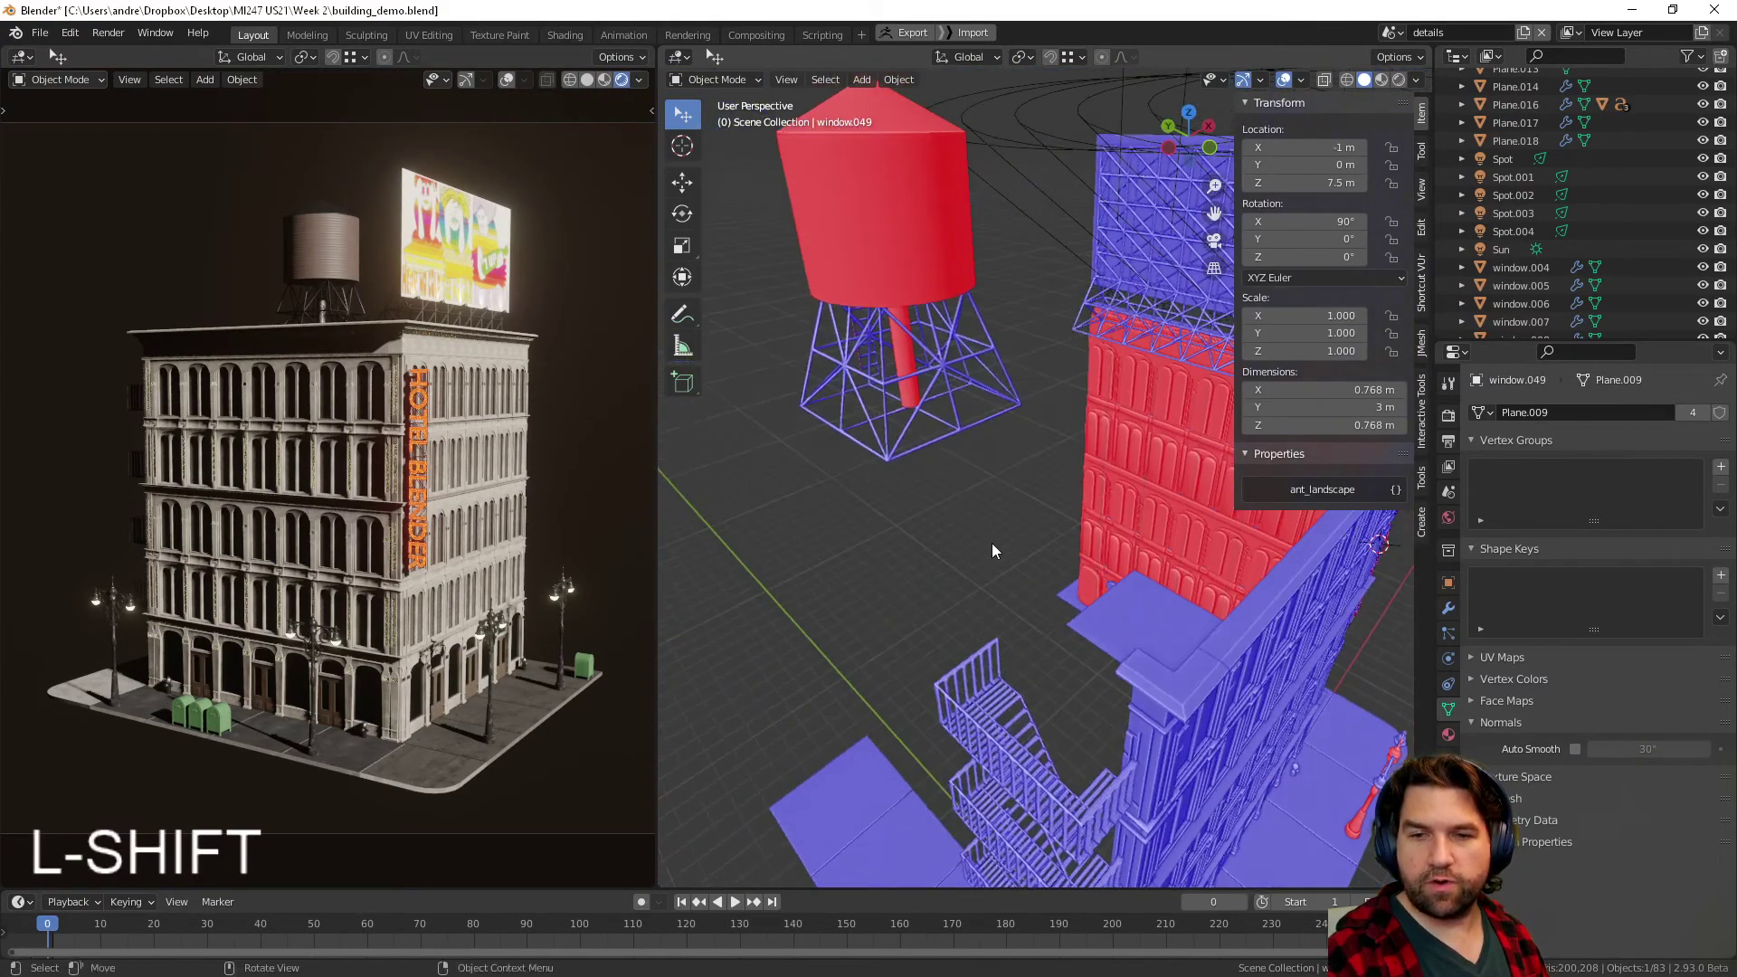
shift+middle_drag(950, 335, 976, 425)
click(1061, 572)
key(Tab)
key(a)
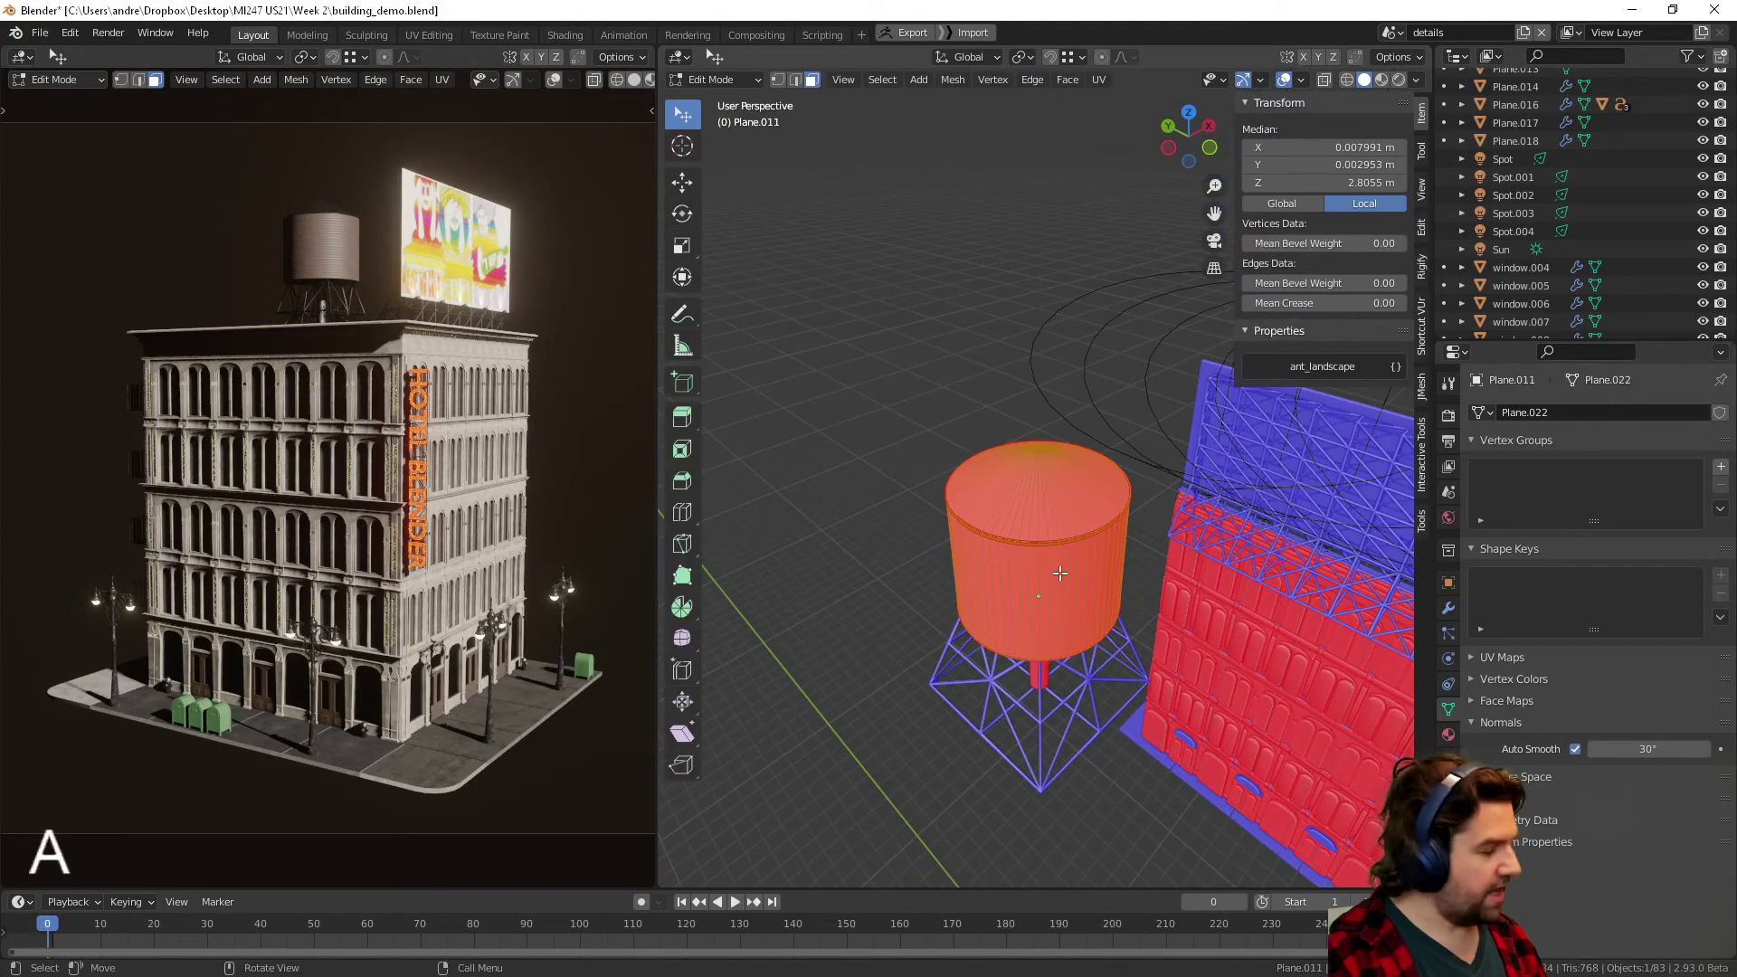
key(shift+n)
key(Tab)
- Recalculate the normals outside on the vertical pipe beneath the water tank
middle_drag(1061, 573, 1078, 546)
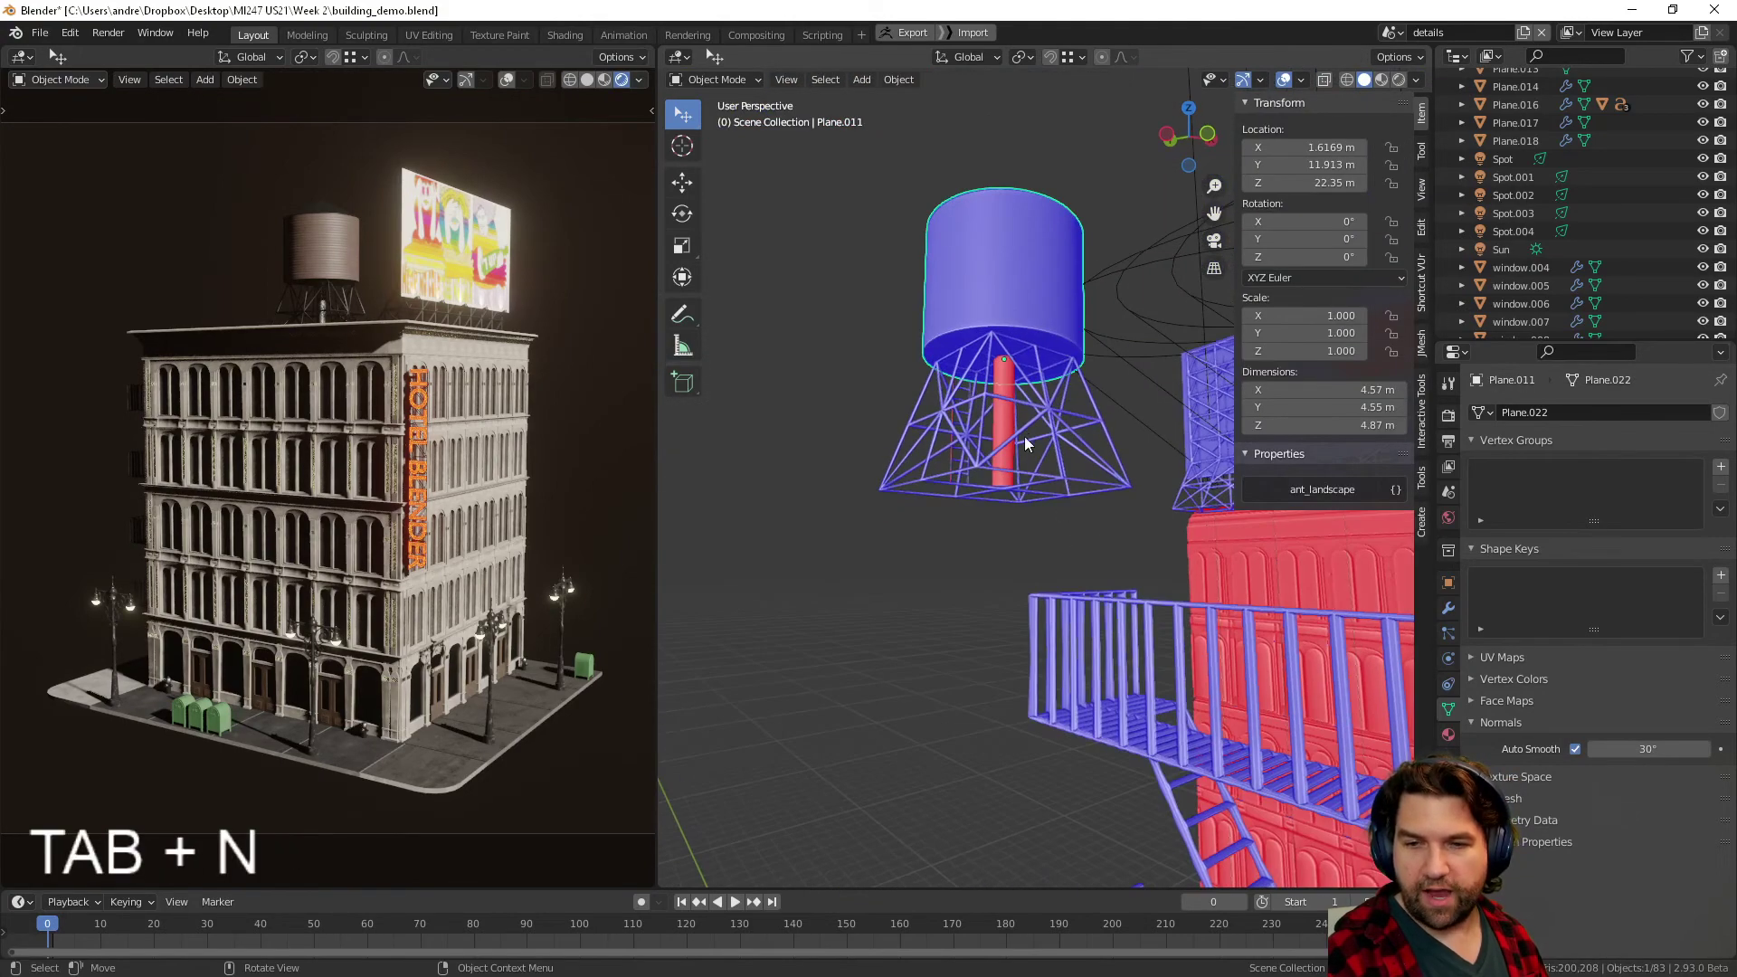
click(1006, 445)
key(Tab)
key(a)
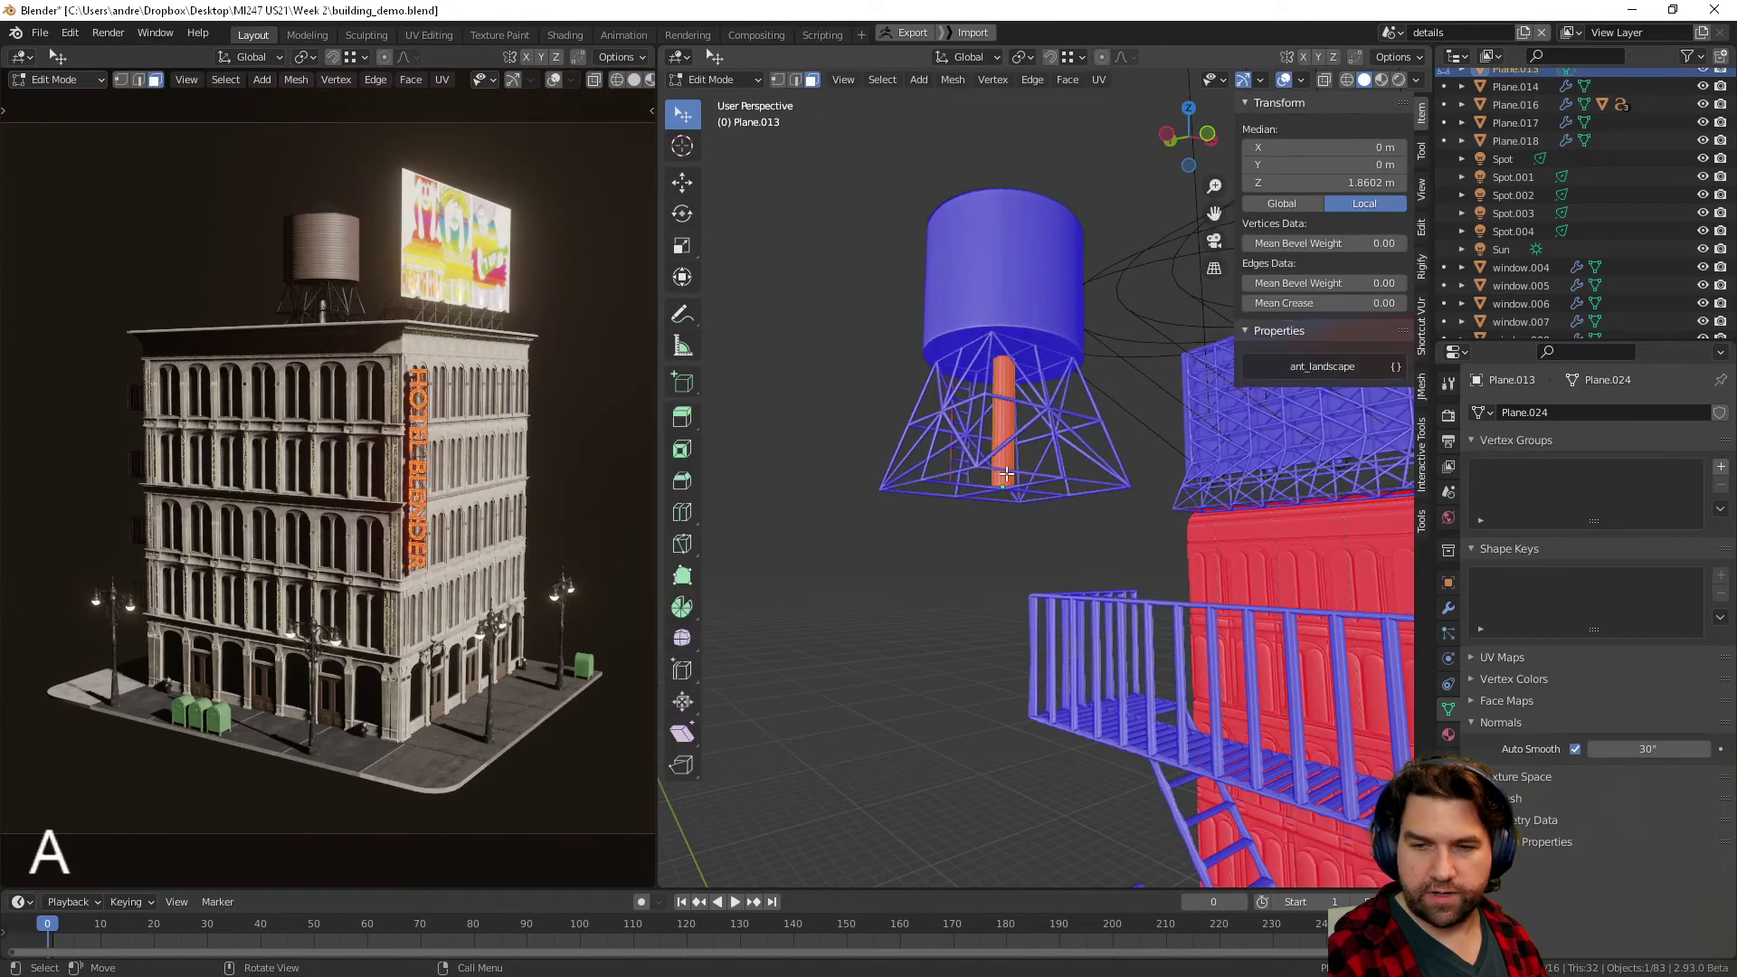
key(shift+n)
key(Tab)
- Select the entrance doors object and examine the face orientation of the arched panels above the doors in Edit Mode
middle_drag(1007, 473, 862, 551)
middle_drag(1255, 589, 914, 389)
middle_drag(914, 389, 884, 491)
scroll(1066, 478, up, 5)
shift+middle_drag(866, 563, 795, 548)
click(955, 557)
key(Tab)
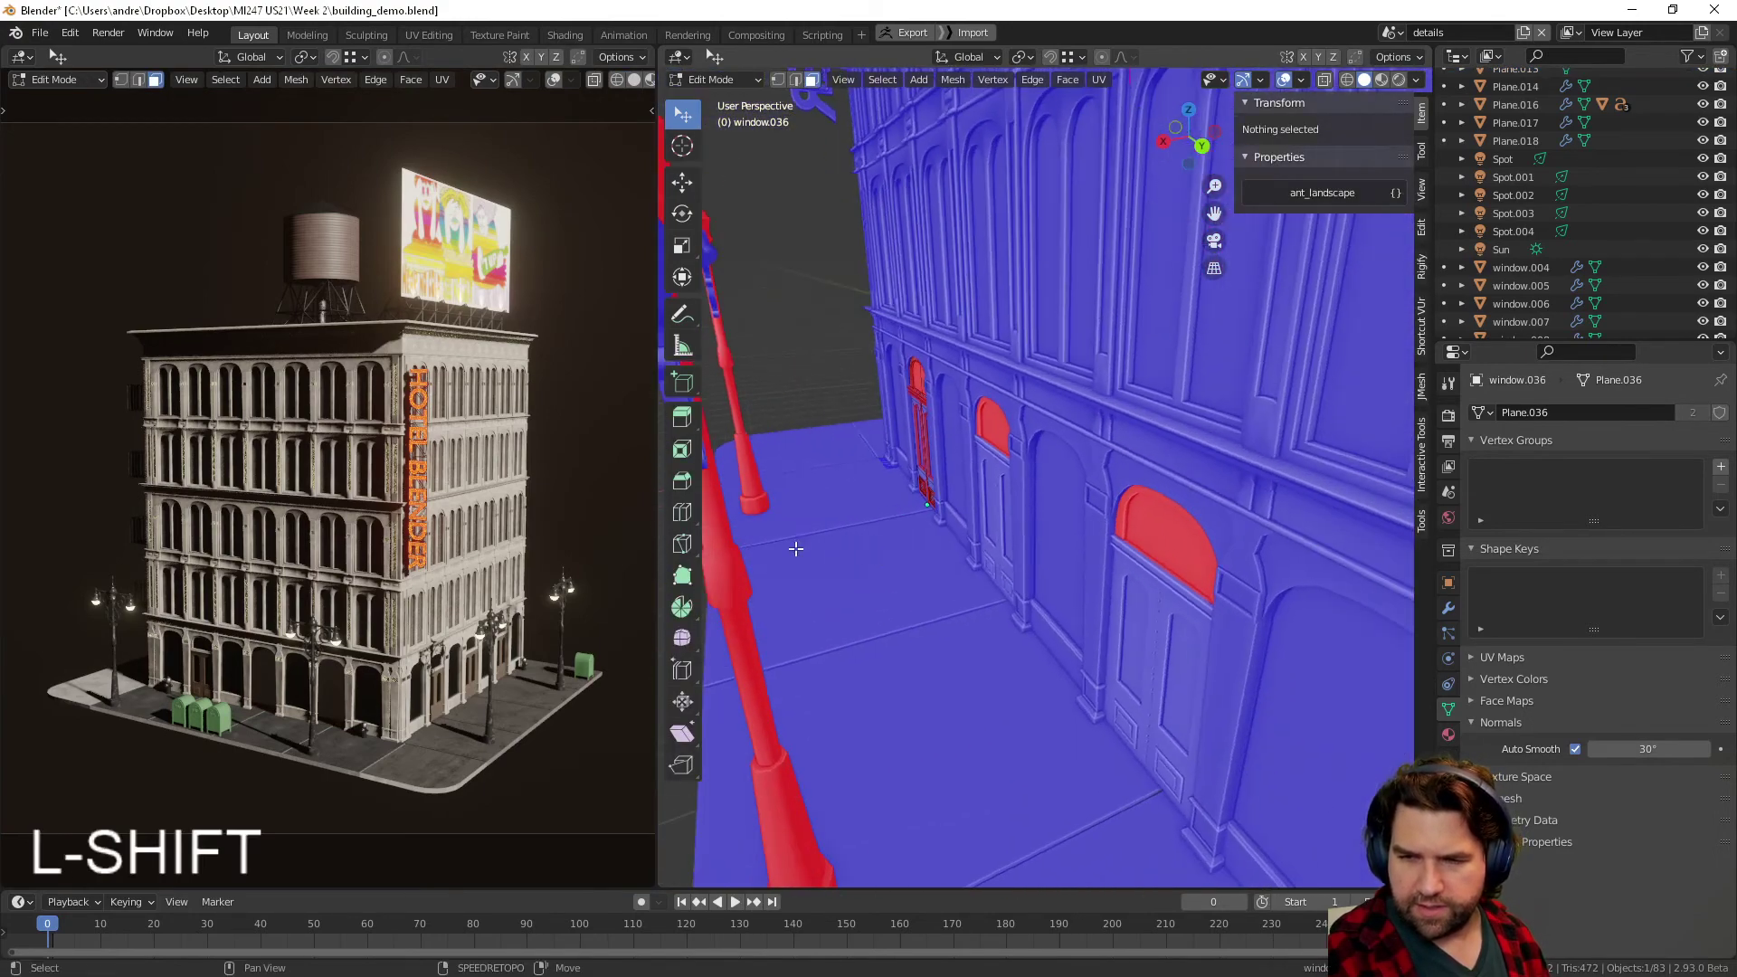
key(3)
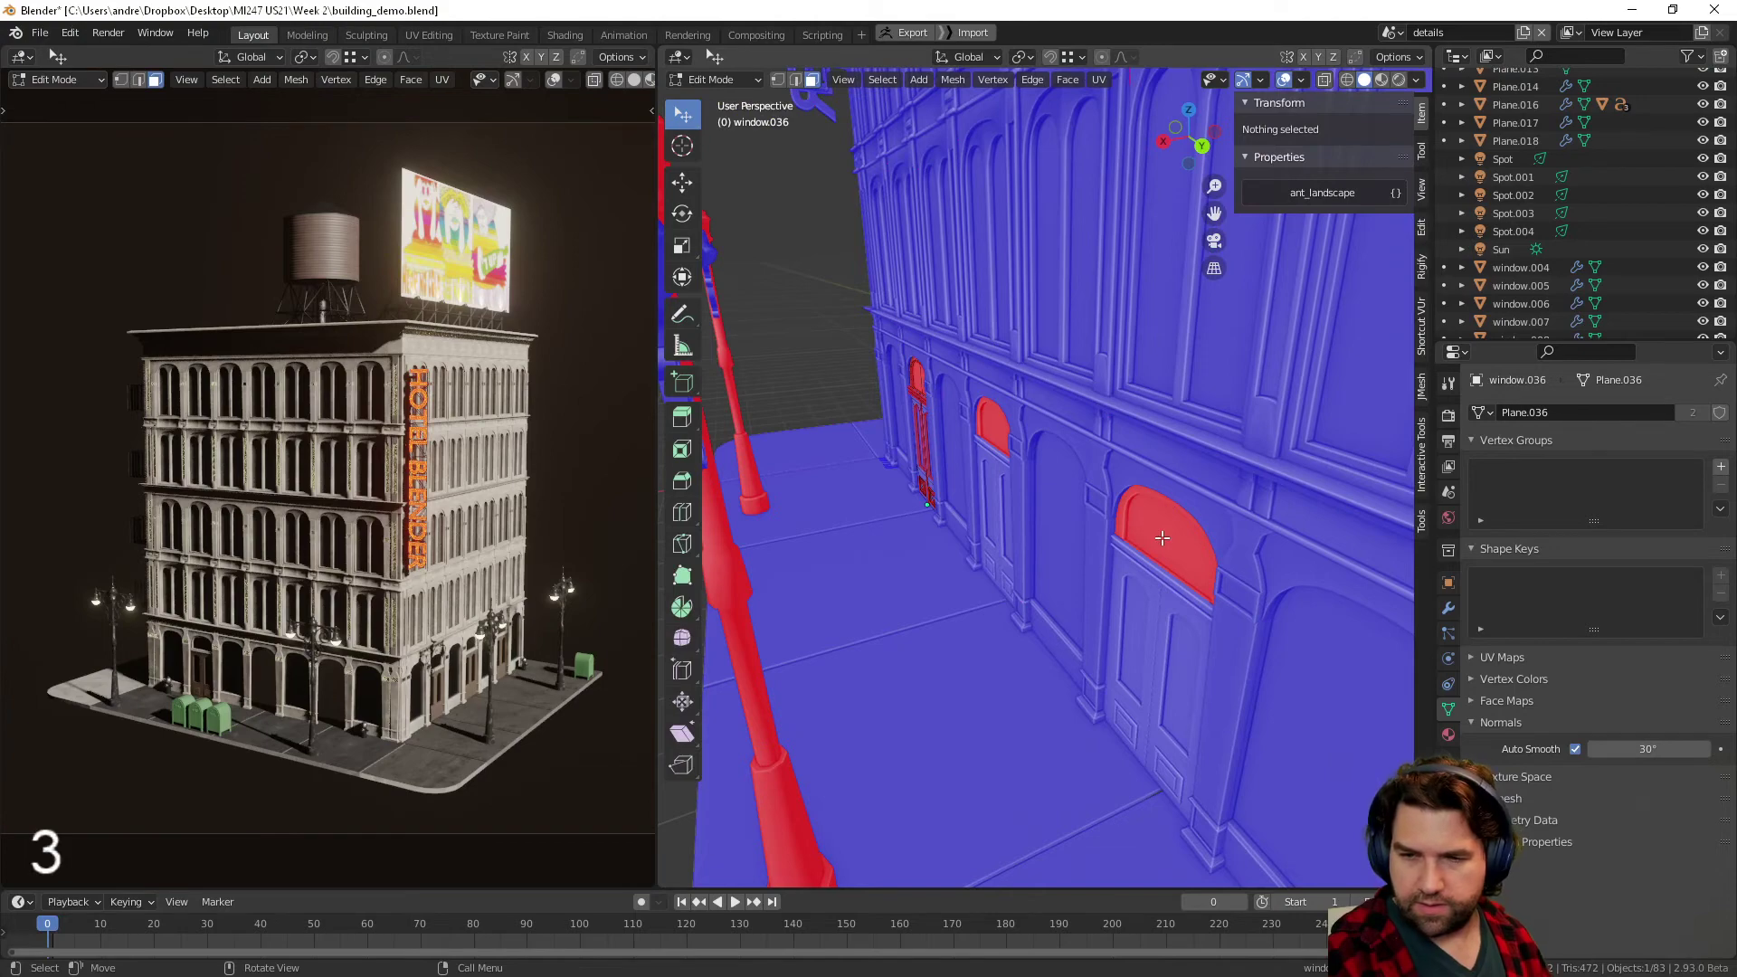
scroll(1163, 539, down, 2)
middle_drag(1158, 566, 1128, 577)
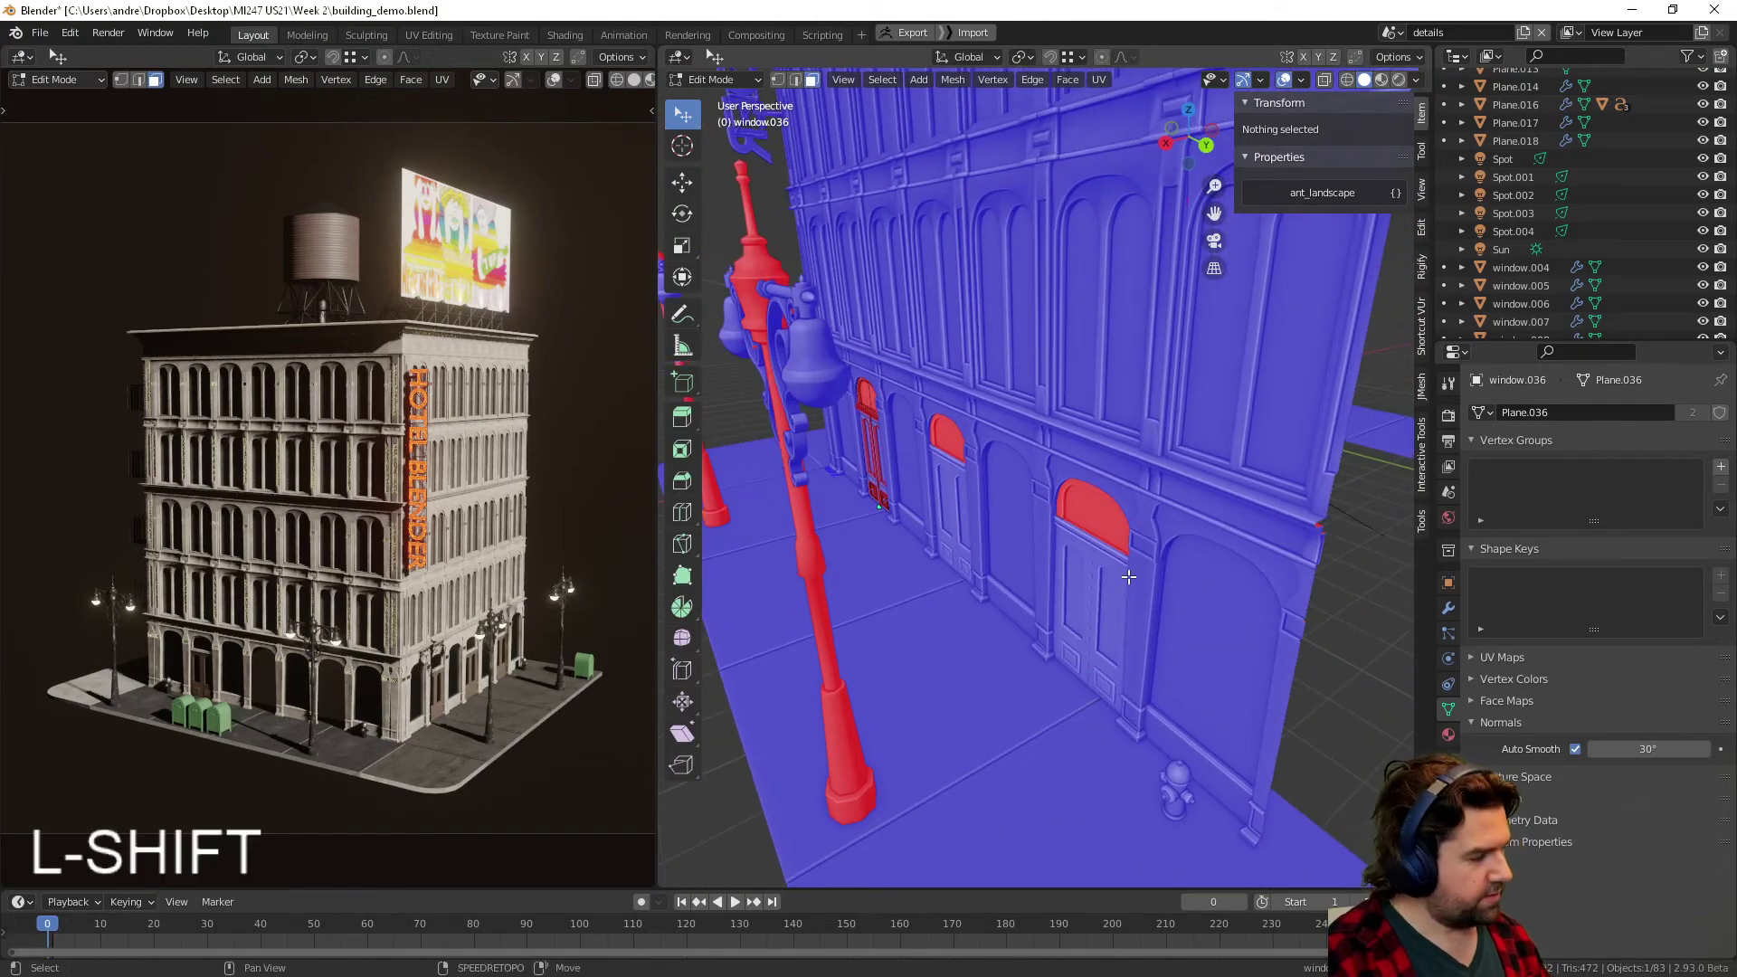
key(Tab)
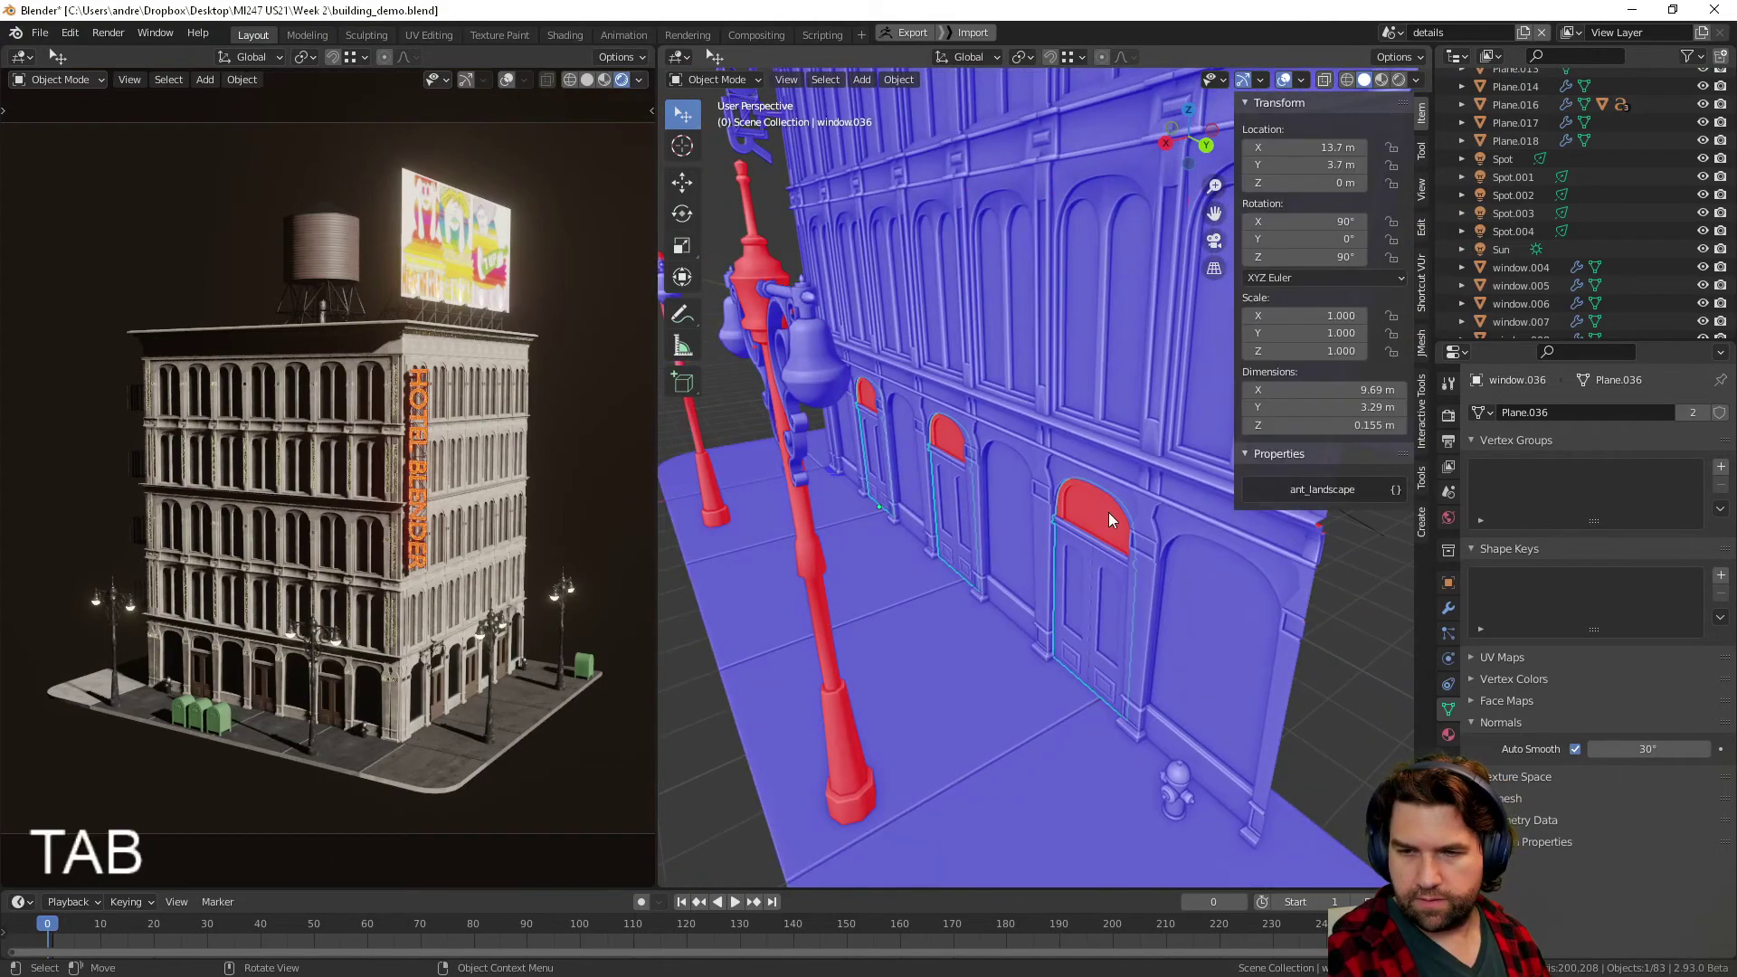
scroll(1109, 512, up, 3)
key(Tab)
shift+middle_drag(1109, 512, 1102, 414)
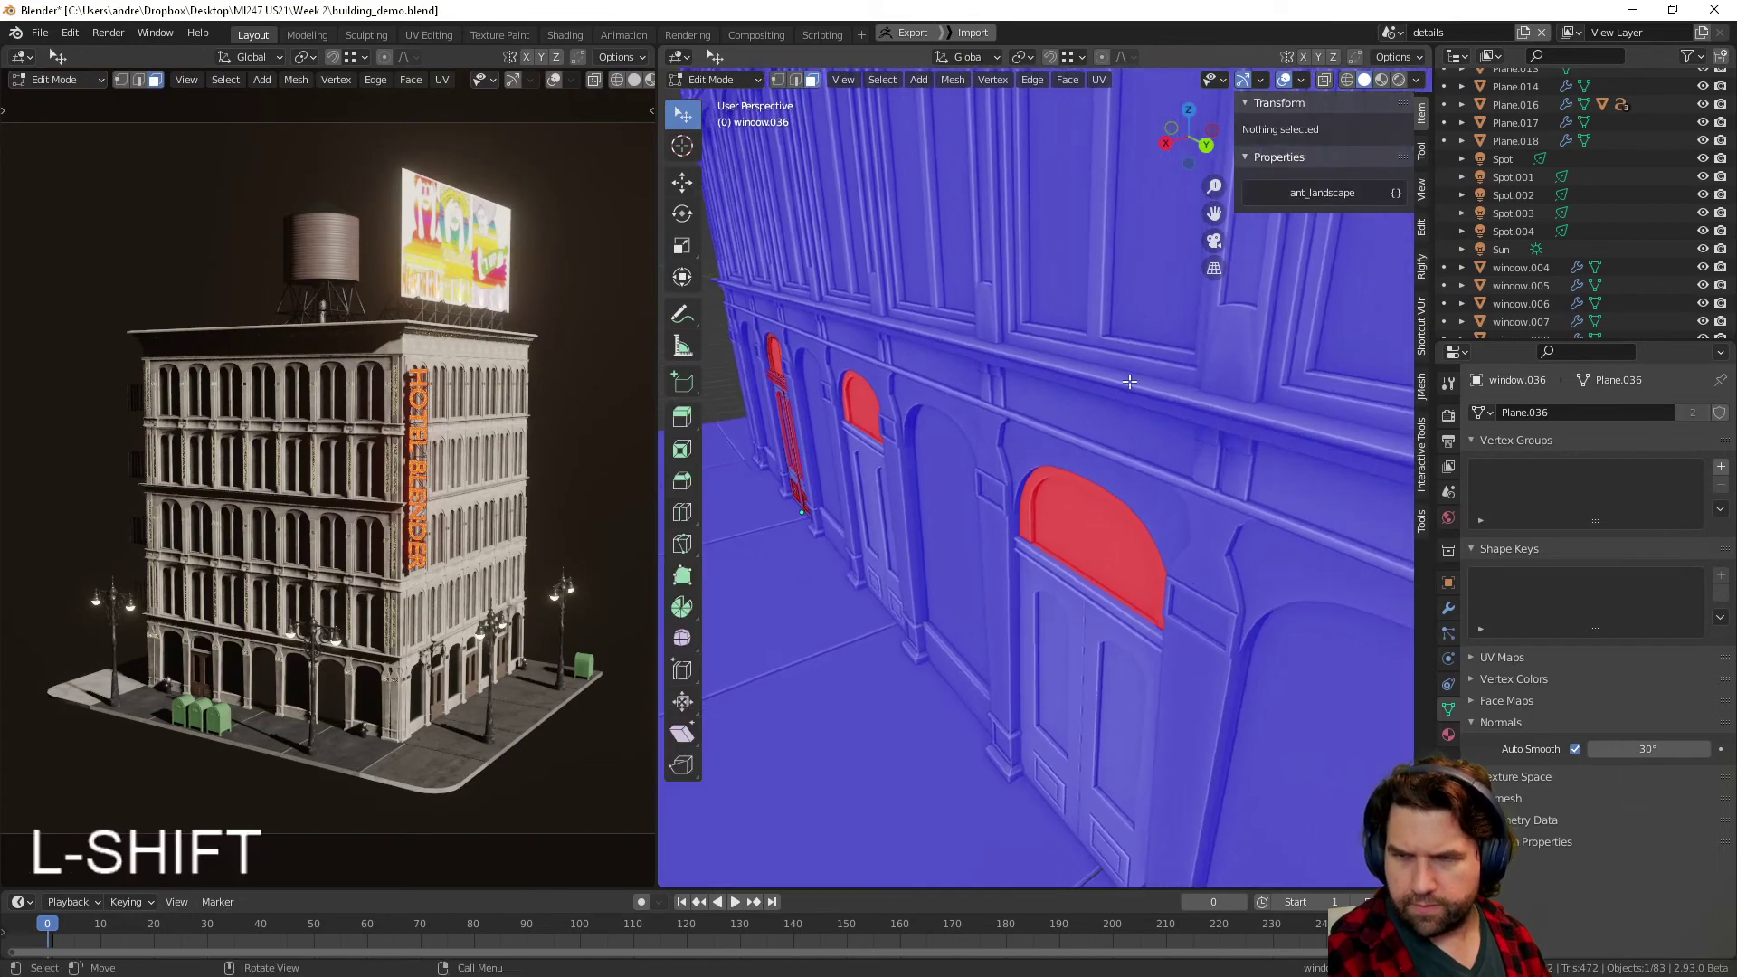
key(alt+z)
key(alt+z)
middle_drag(1050, 589, 1285, 612)
scroll(1142, 587, down, 4)
key(Tab)
shift+middle_drag(846, 620, 1099, 604)
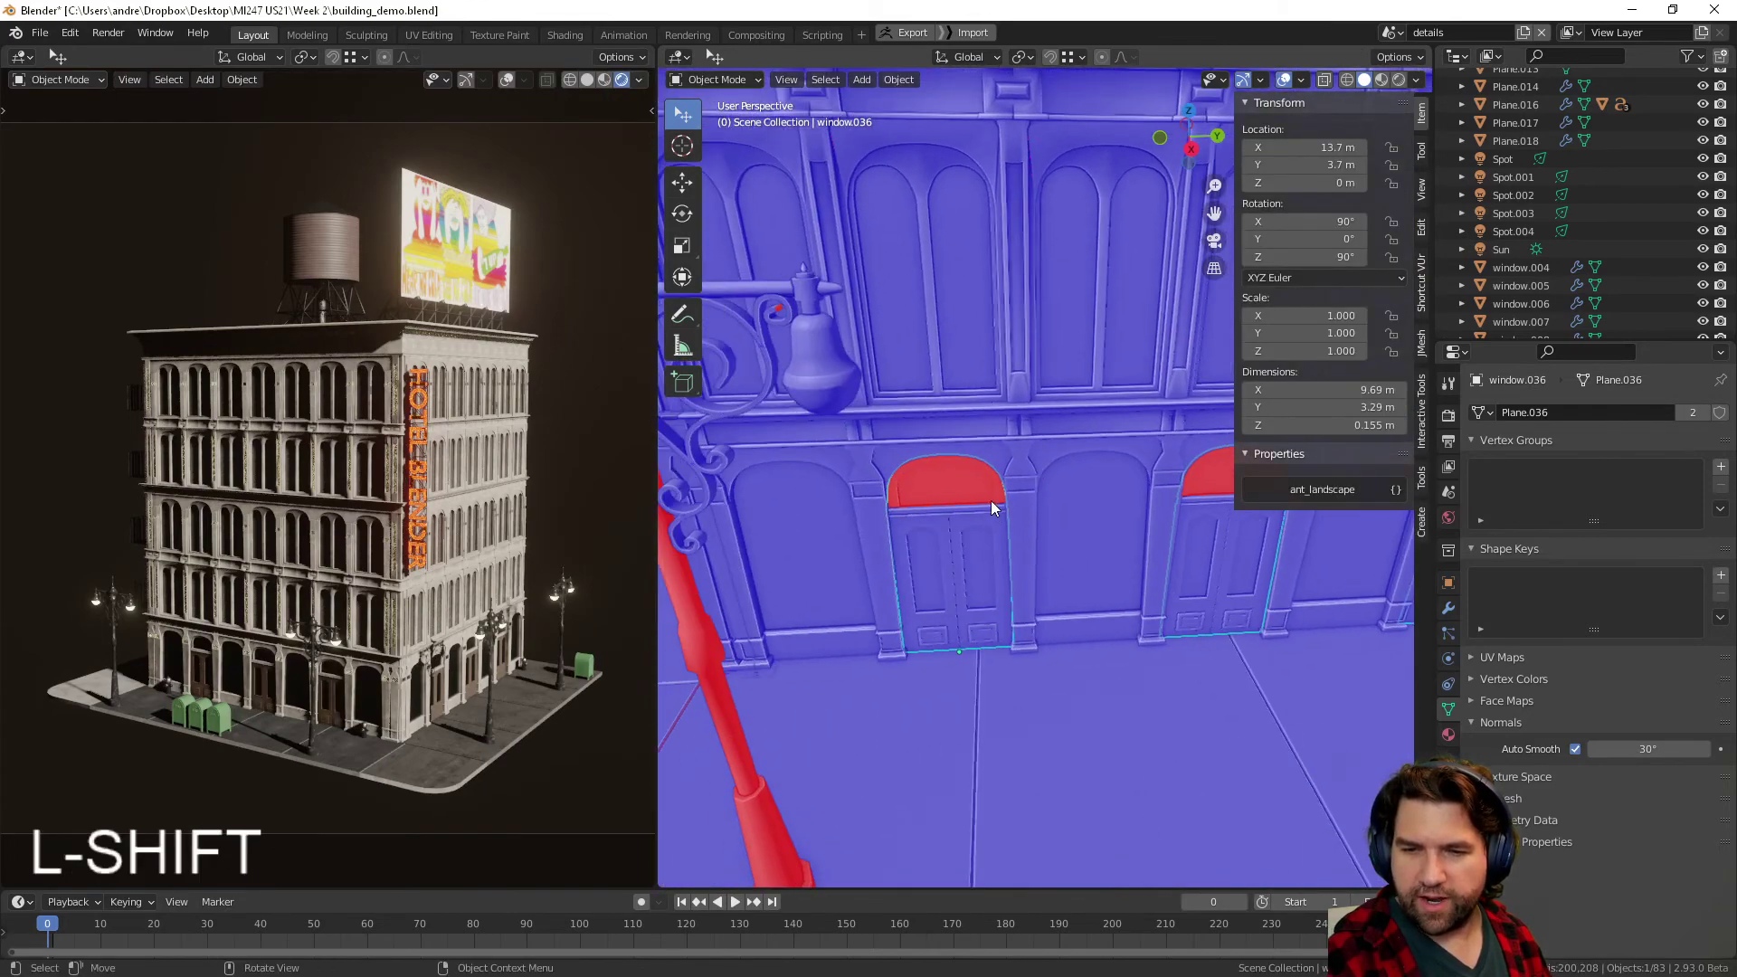
- Select the two arched panes above the nearest door and extend the selection to their linked faces
scroll(941, 584, up, 1)
shift+middle_drag(941, 586, 1029, 544)
scroll(1006, 530, up, 3)
key(Tab)
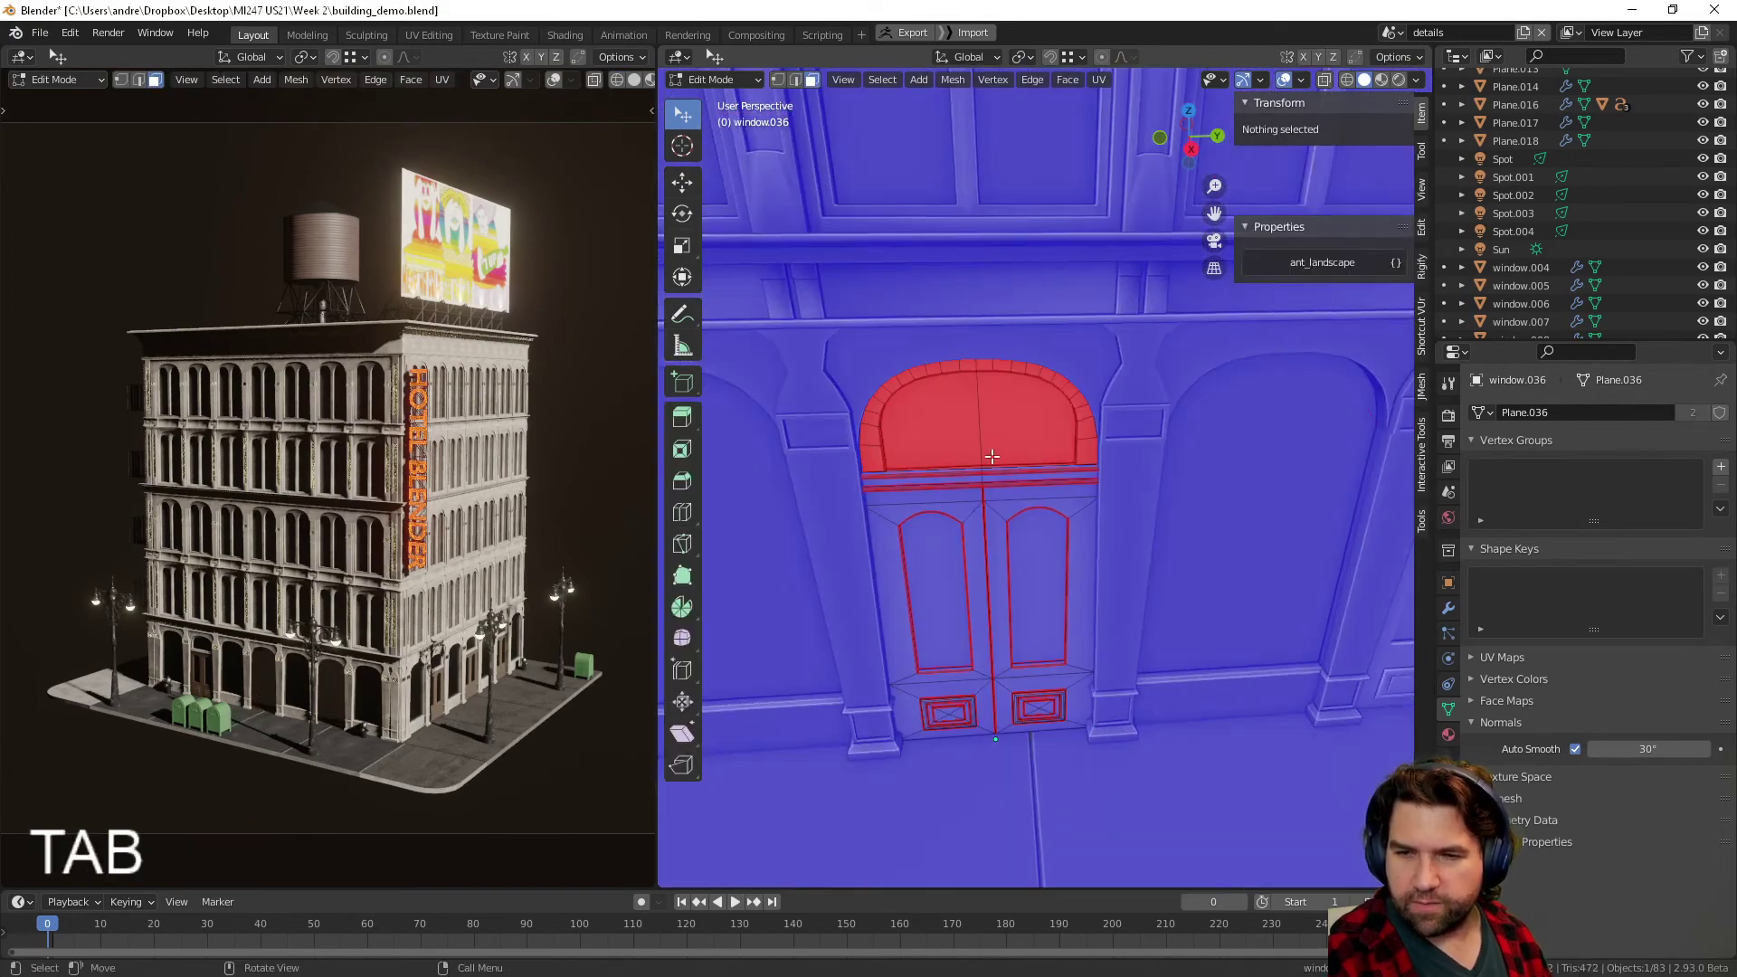
click(984, 426)
shift+click(959, 433)
scroll(987, 439, up, 4)
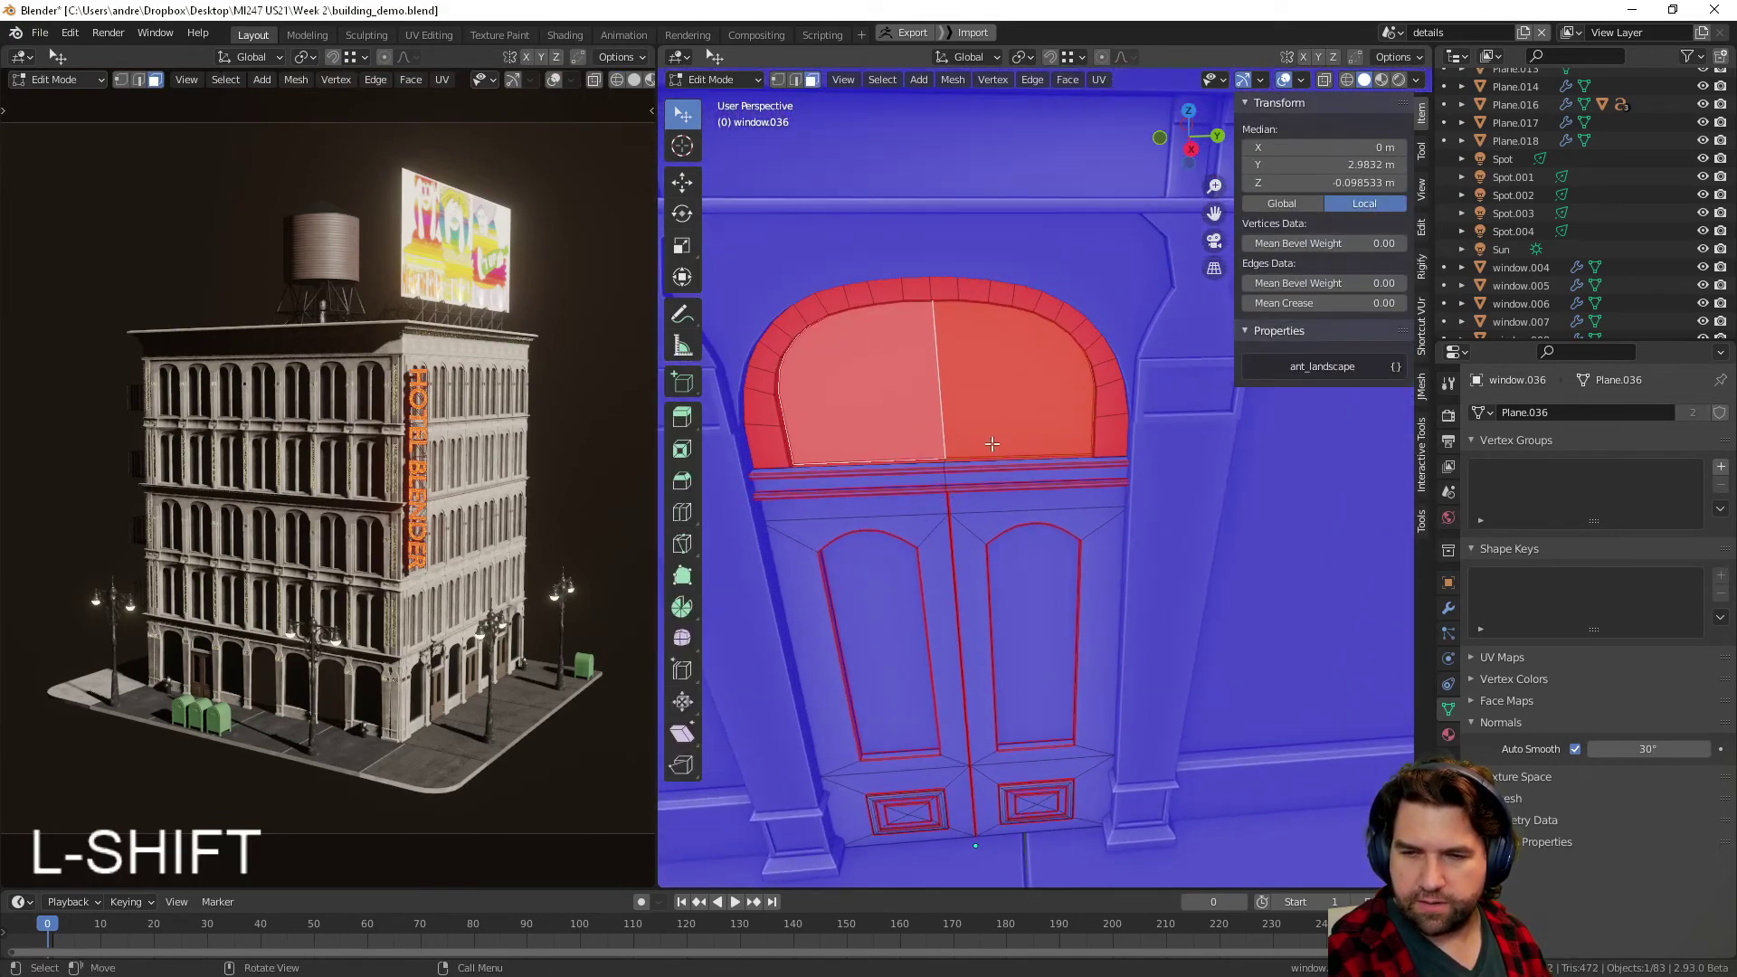
key(shift+z)
key(shift+z)
middle_drag(1037, 407, 1085, 430)
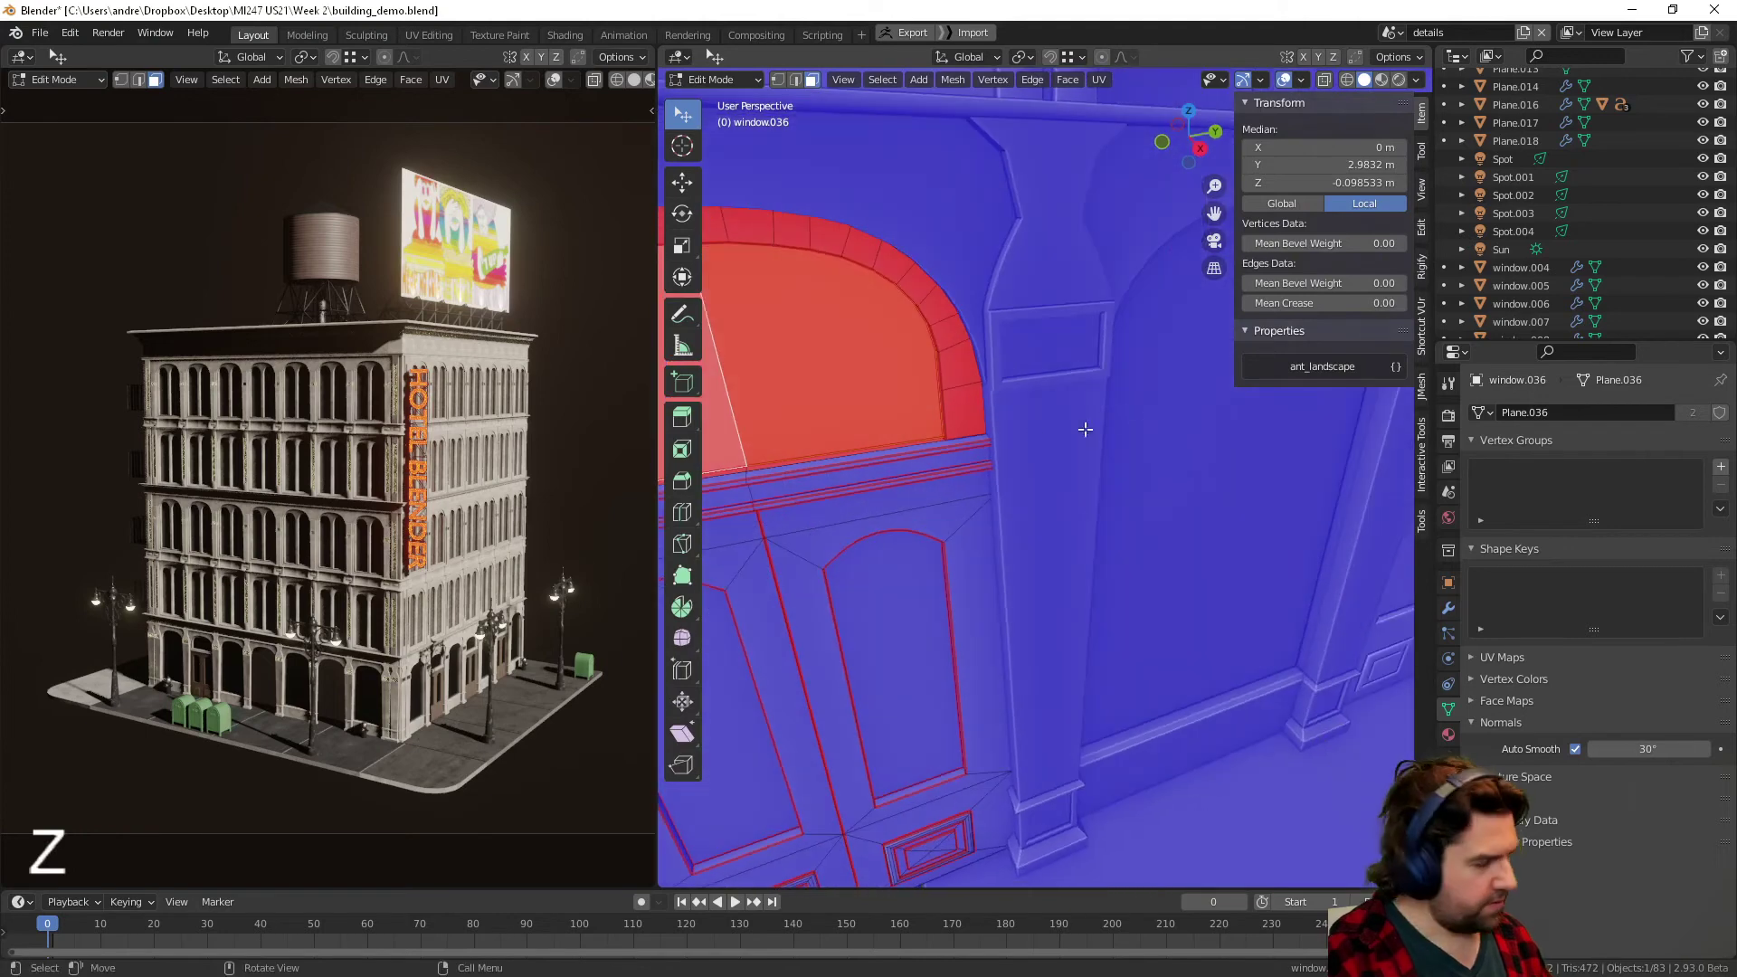
key(ctrl+l)
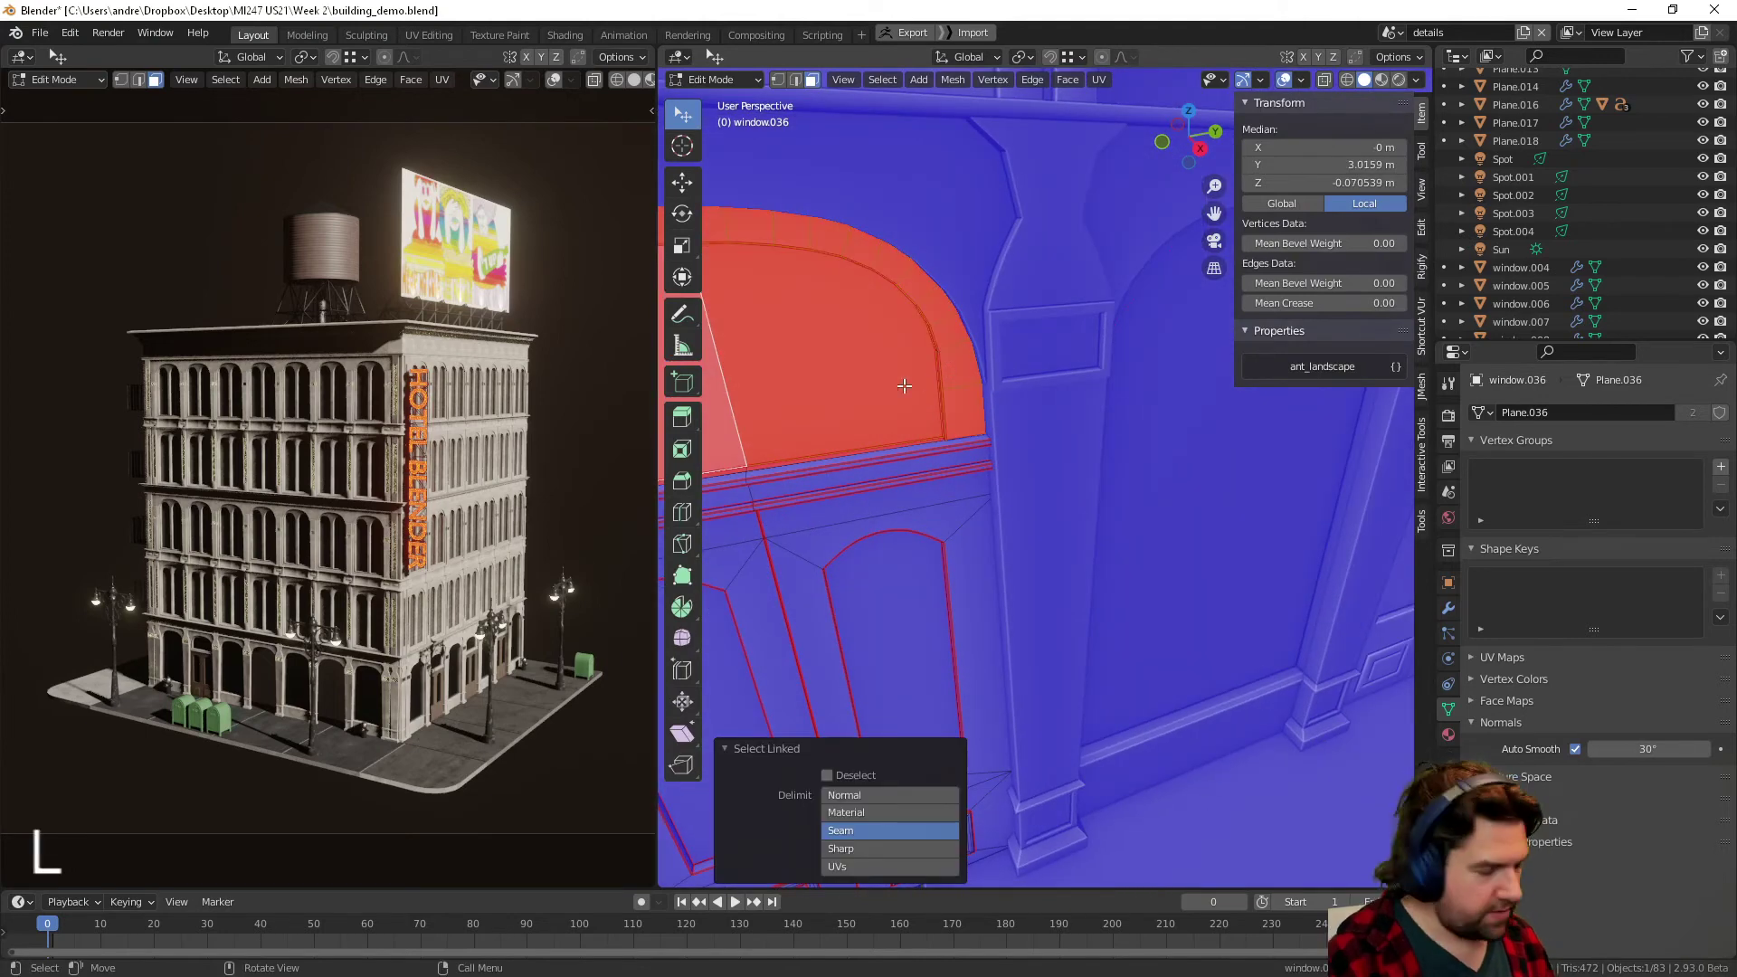
- Recalculate the selected arch faces' normals outside and flip them
key(shift+n)
key(shift+n)
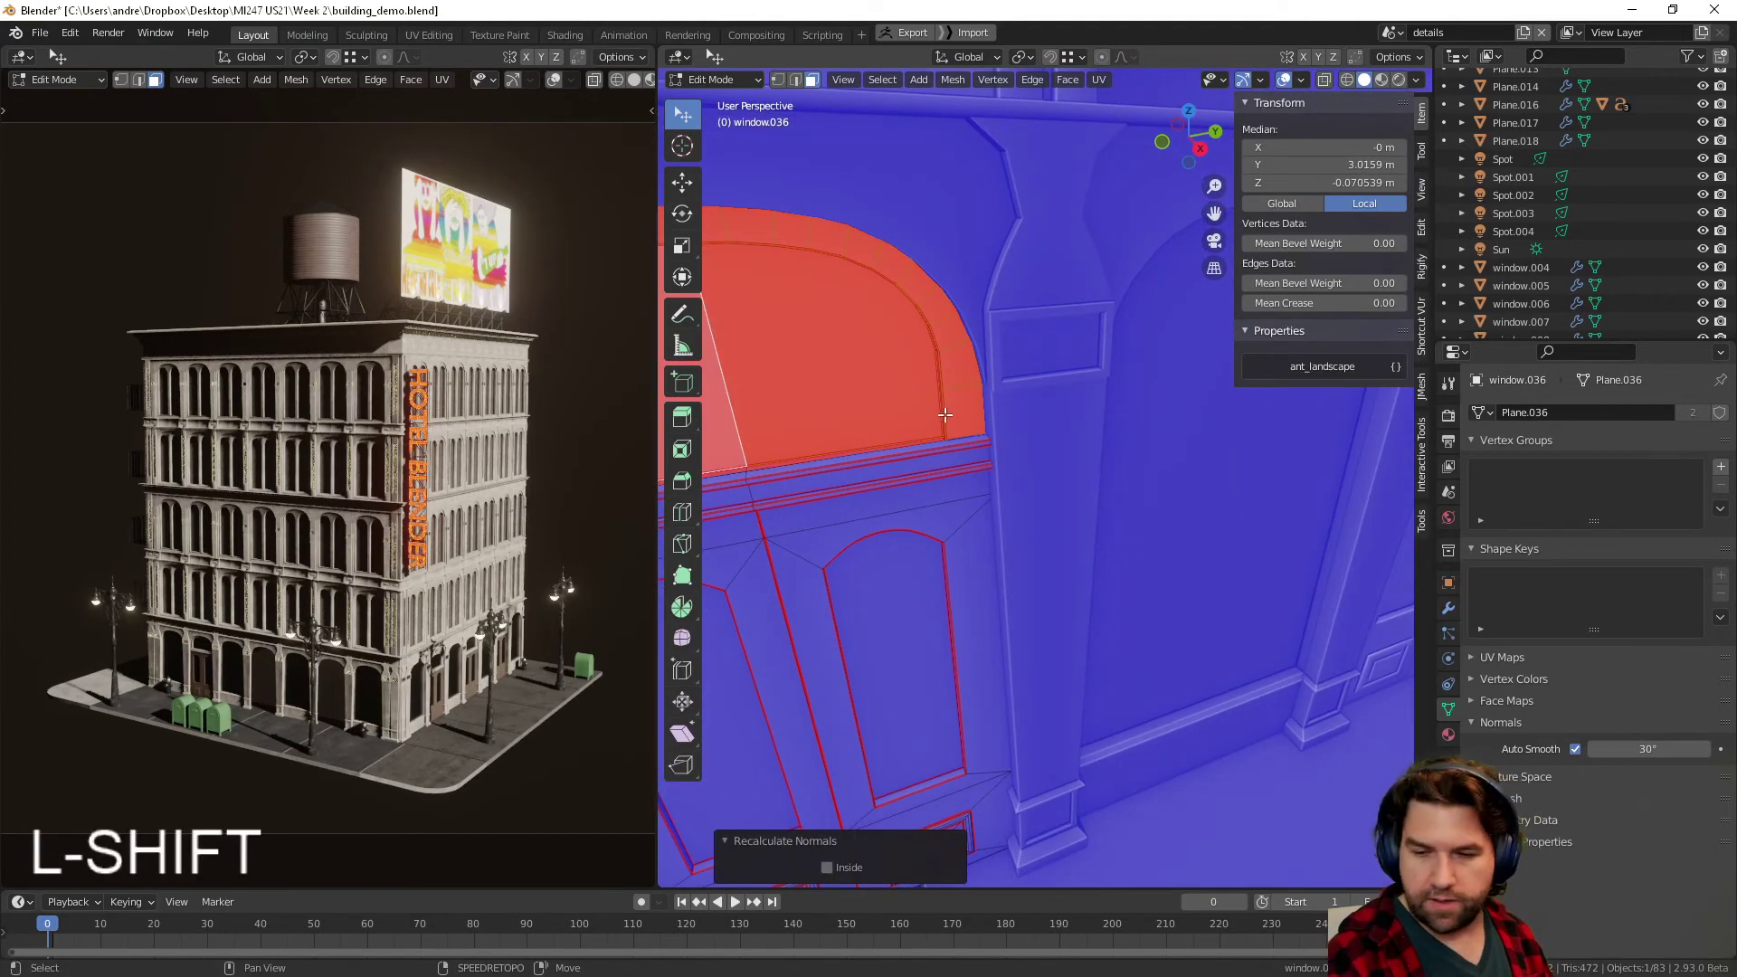
key(shift+n)
scroll(877, 419, down, 1)
shift+middle_drag(1086, 493, 1244, 540)
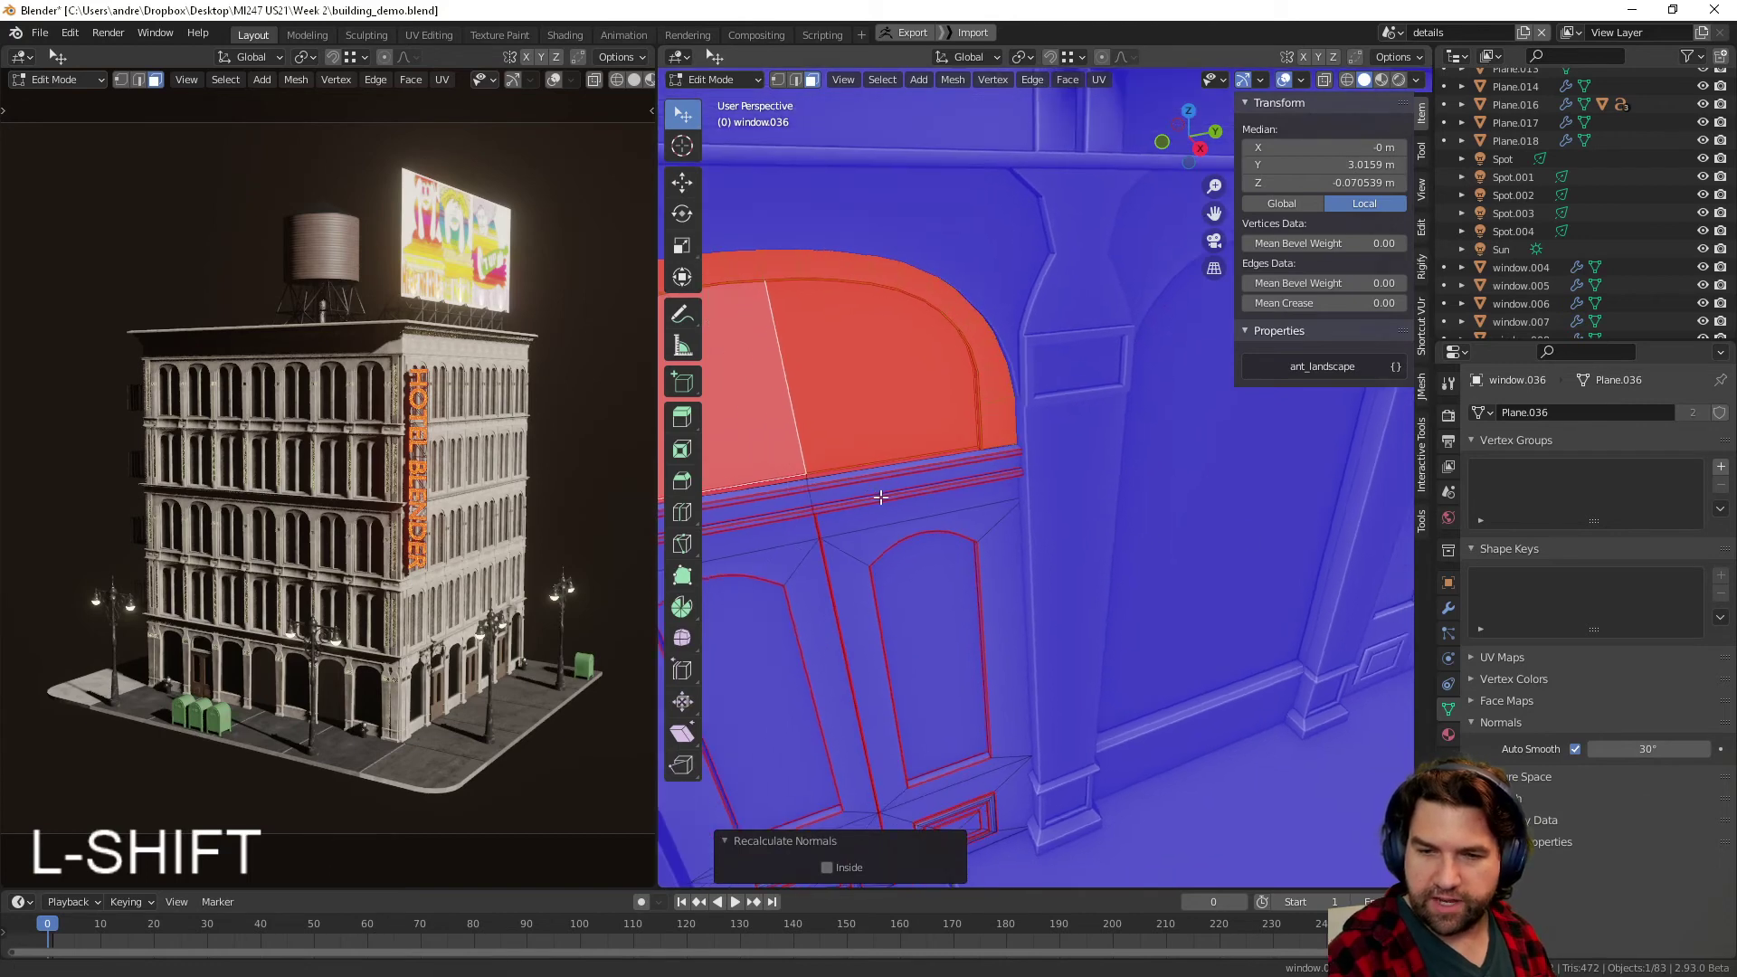
key(alt+n)
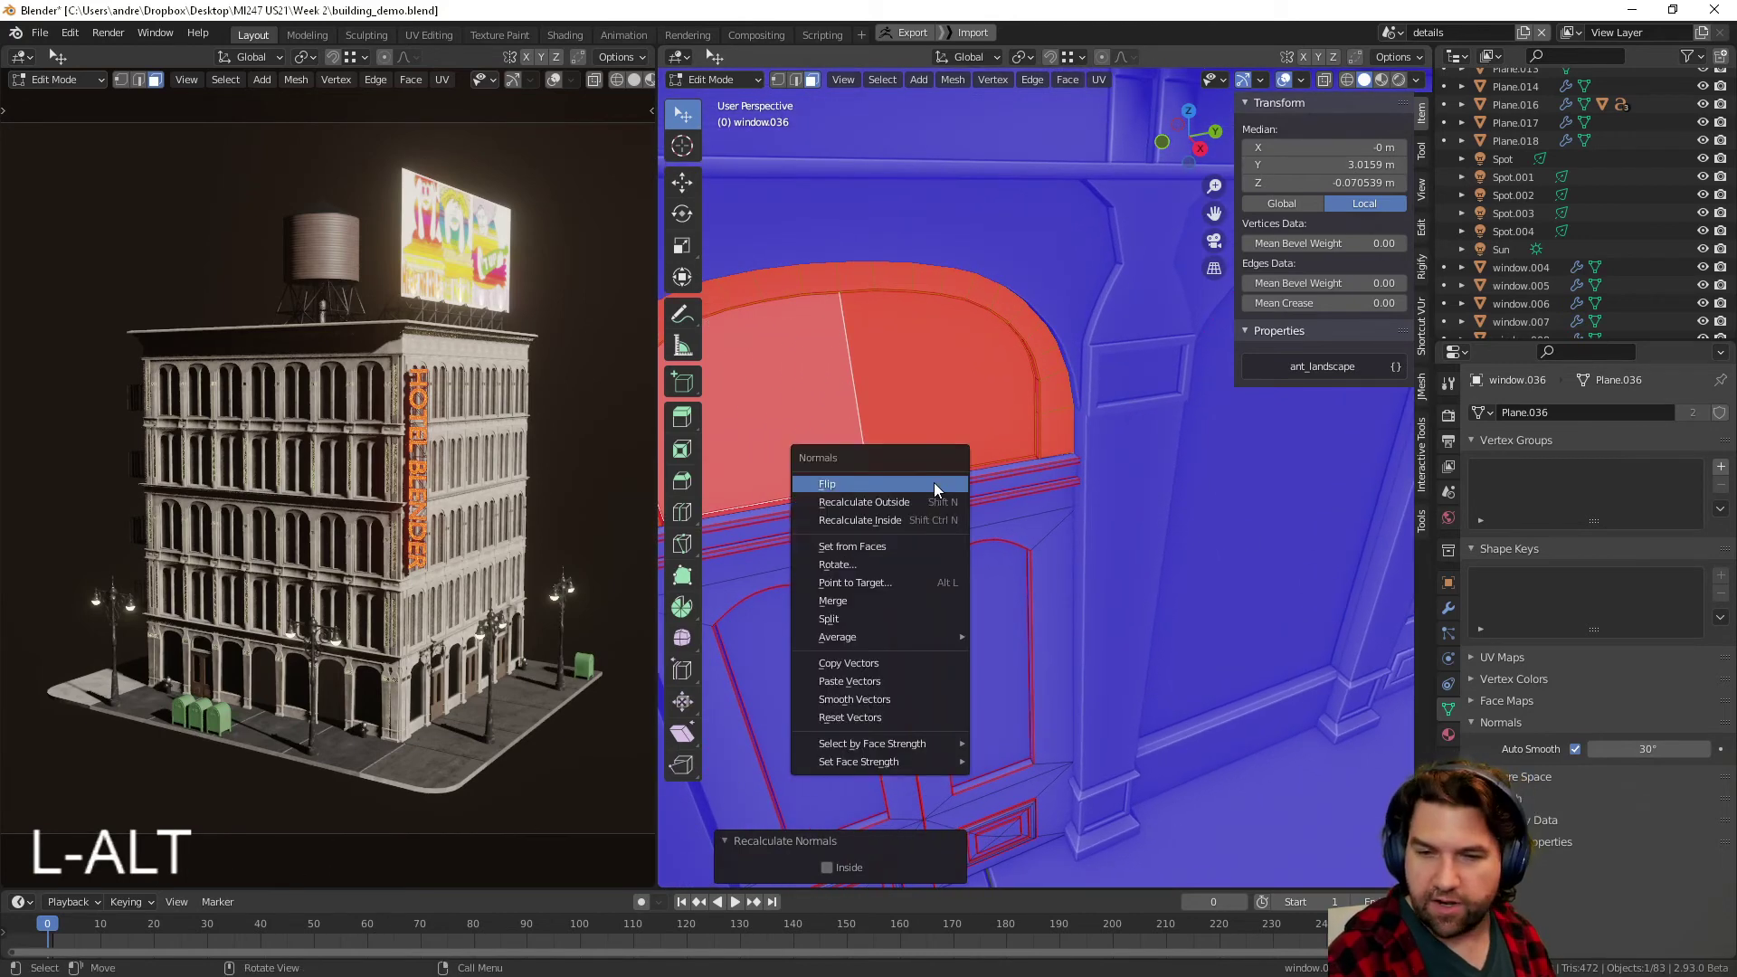
click(906, 491)
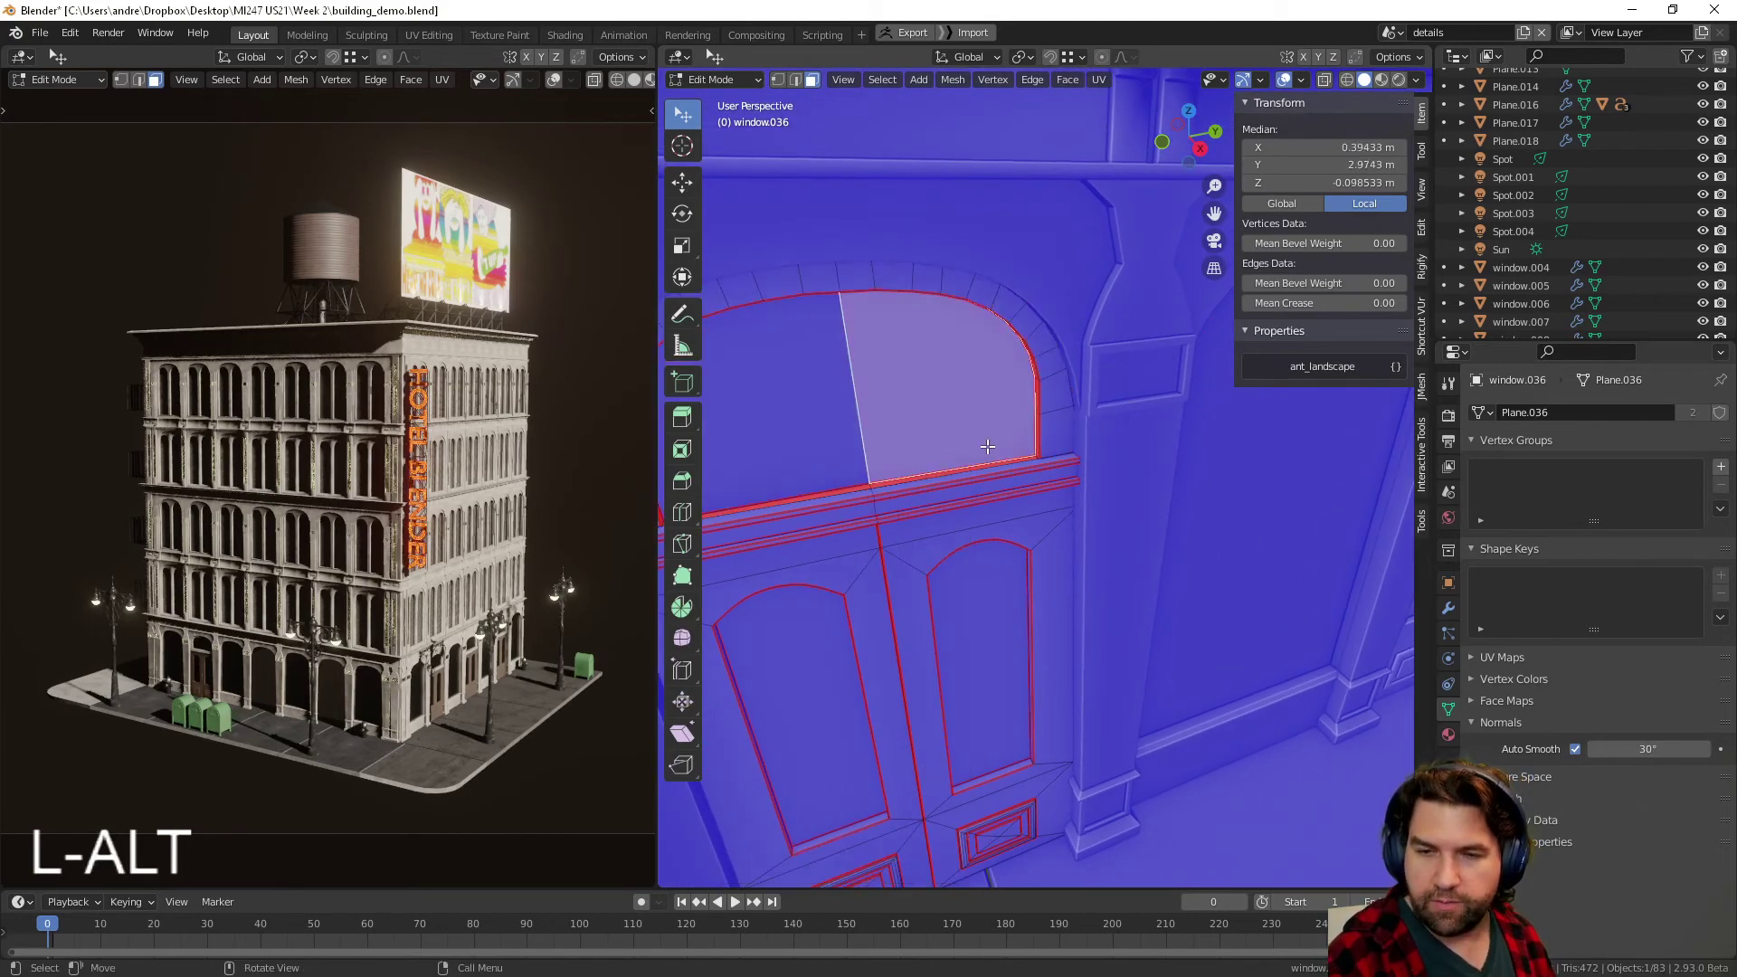
- Select the face loop lining the inside edge of the arched panel, flip its normals and leave Edit Mode
middle_drag(1005, 465, 931, 543)
key(alt+z)
key(alt+z)
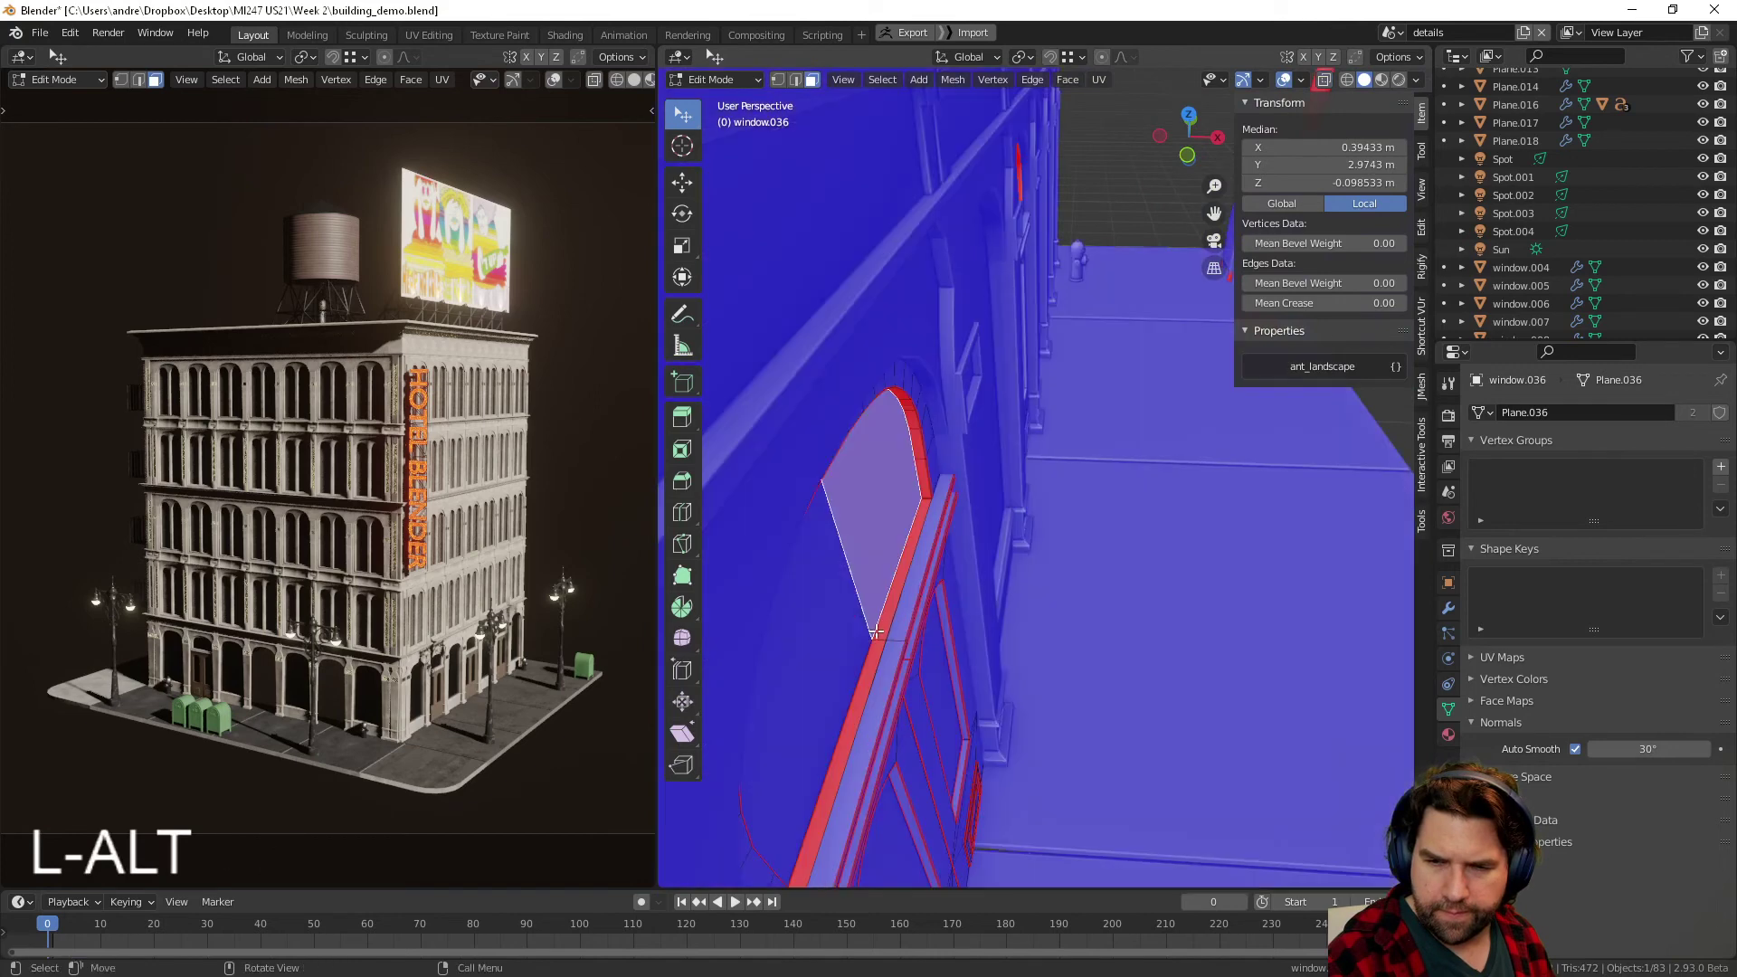
alt+click(880, 631)
alt+click(880, 628)
alt+click(882, 624)
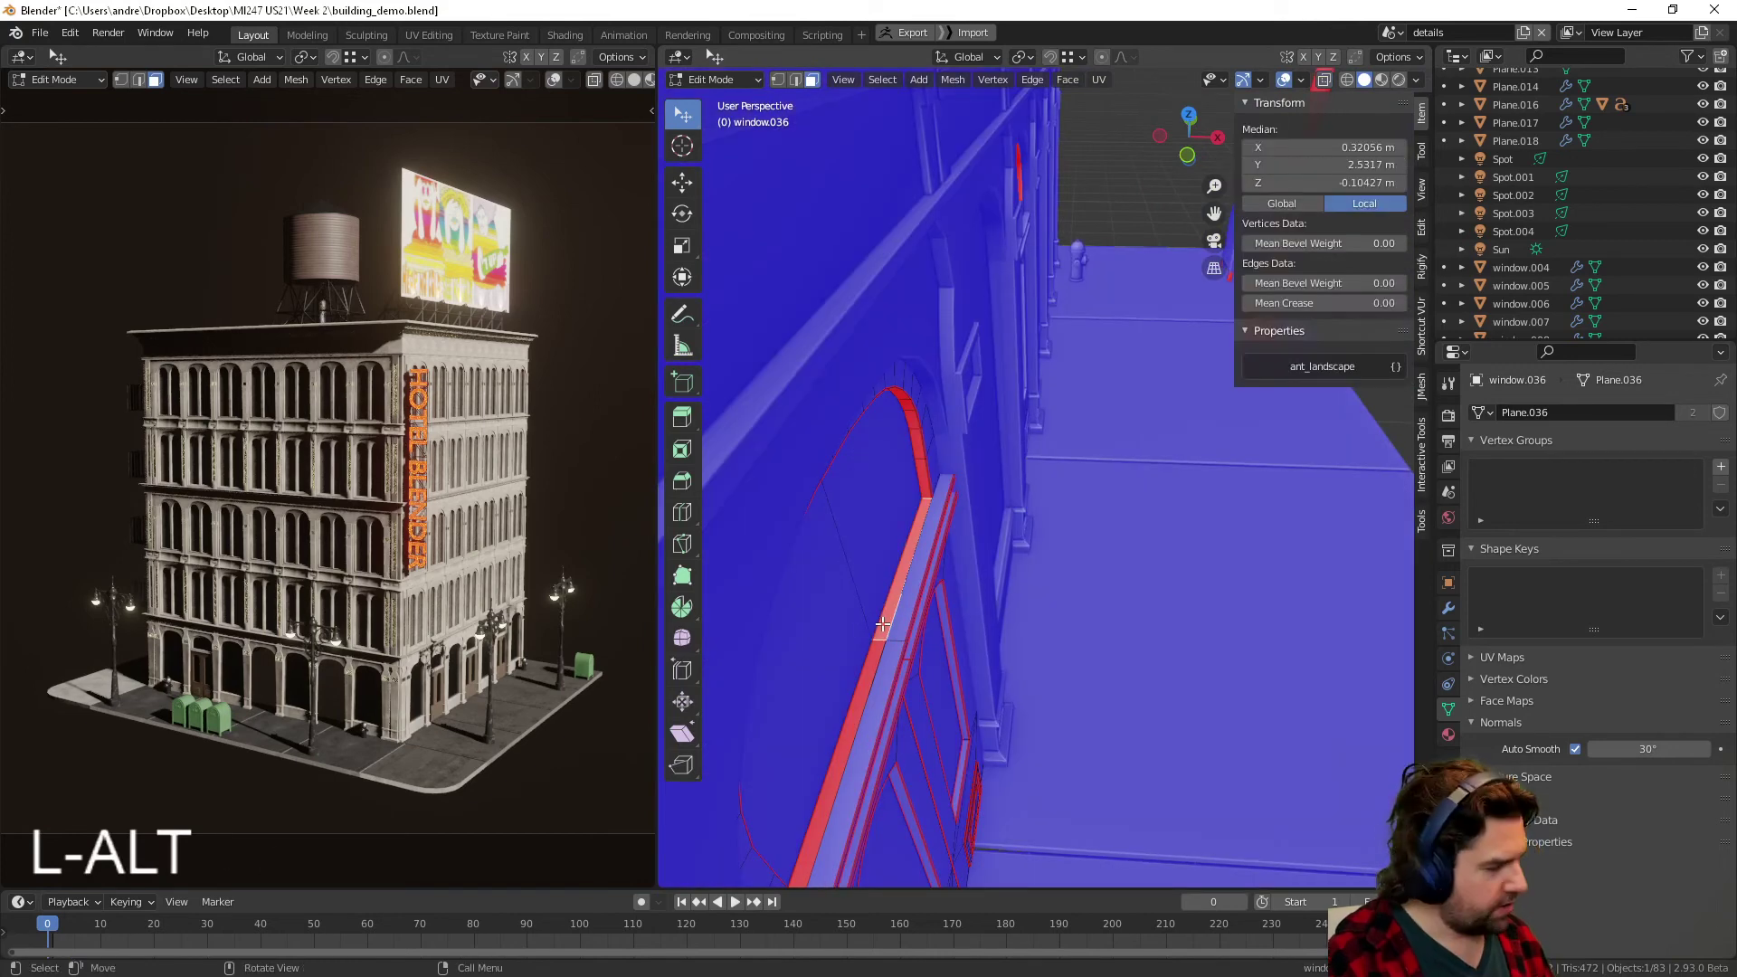
key(l)
key(ctrl+z)
key(alt+a)
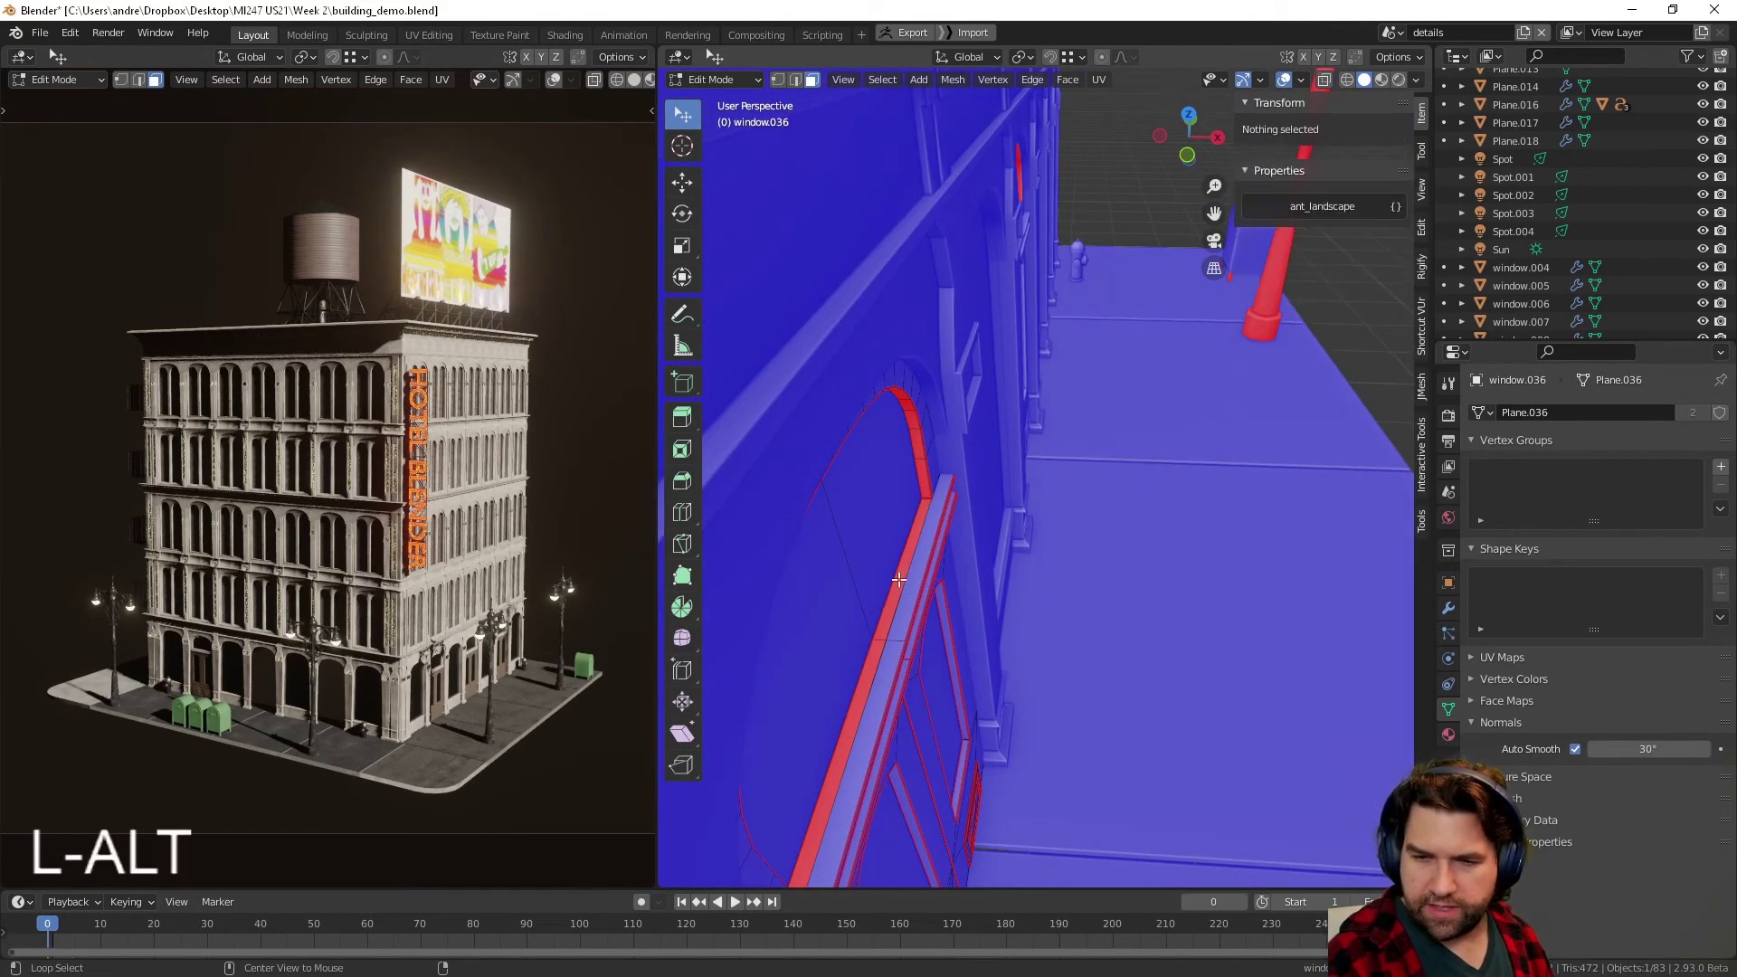
alt+click(922, 499)
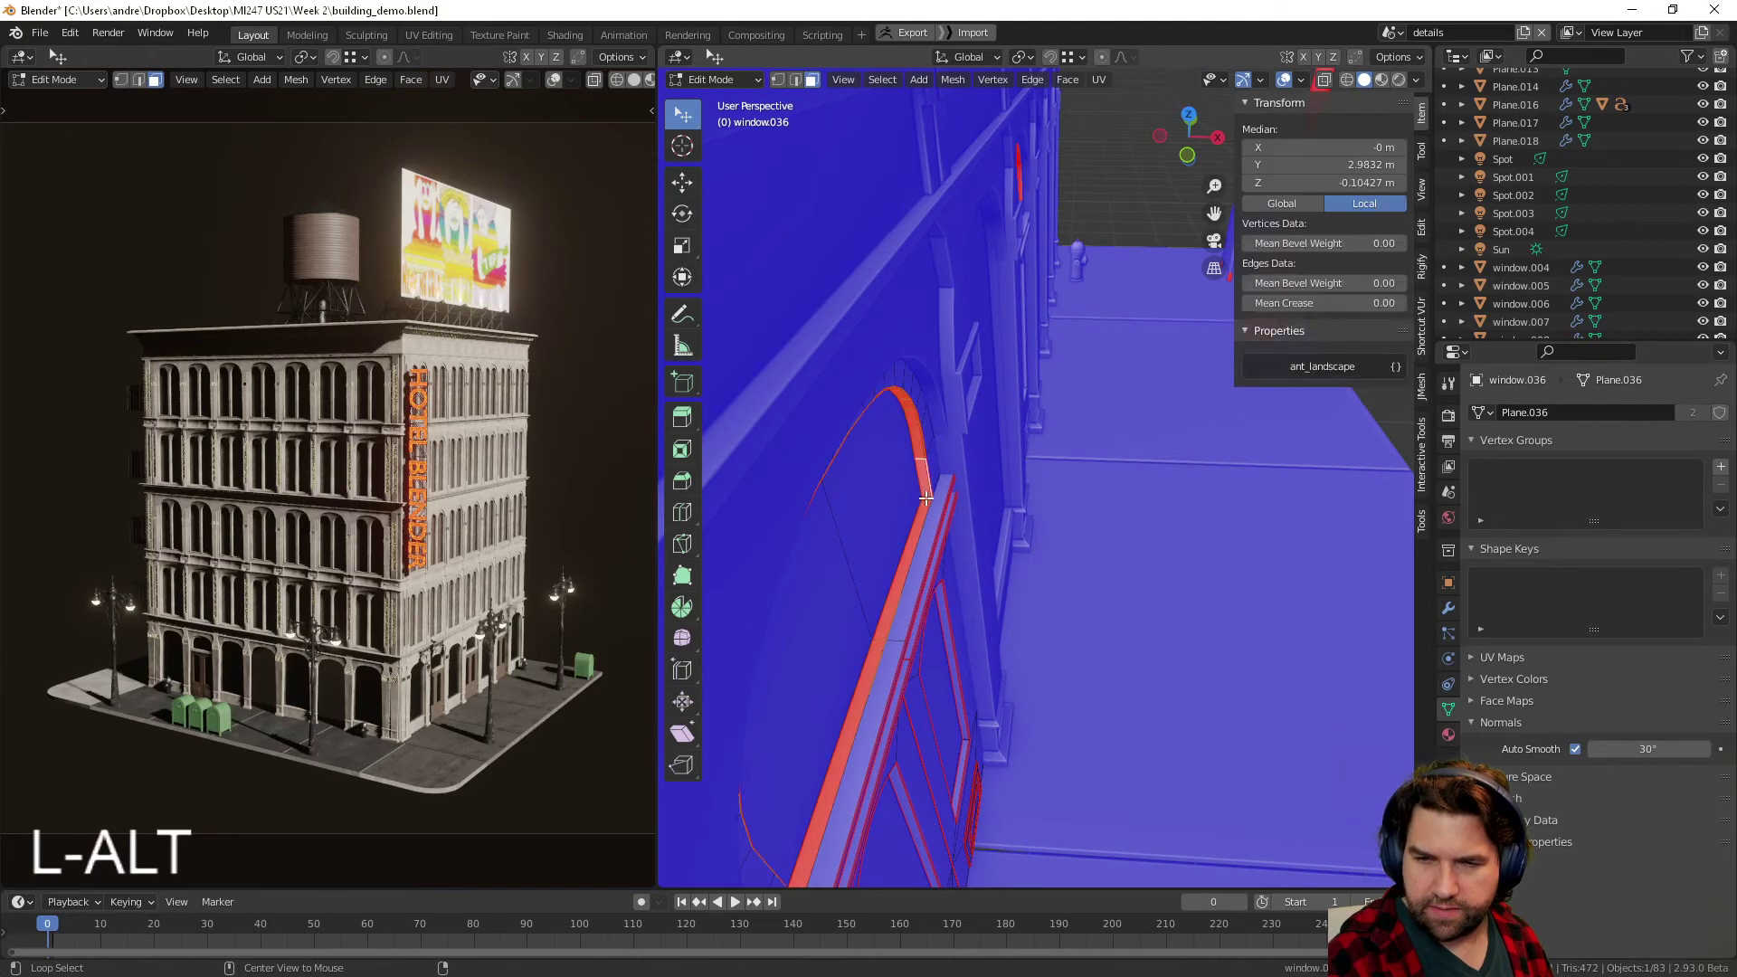
key(alt+n)
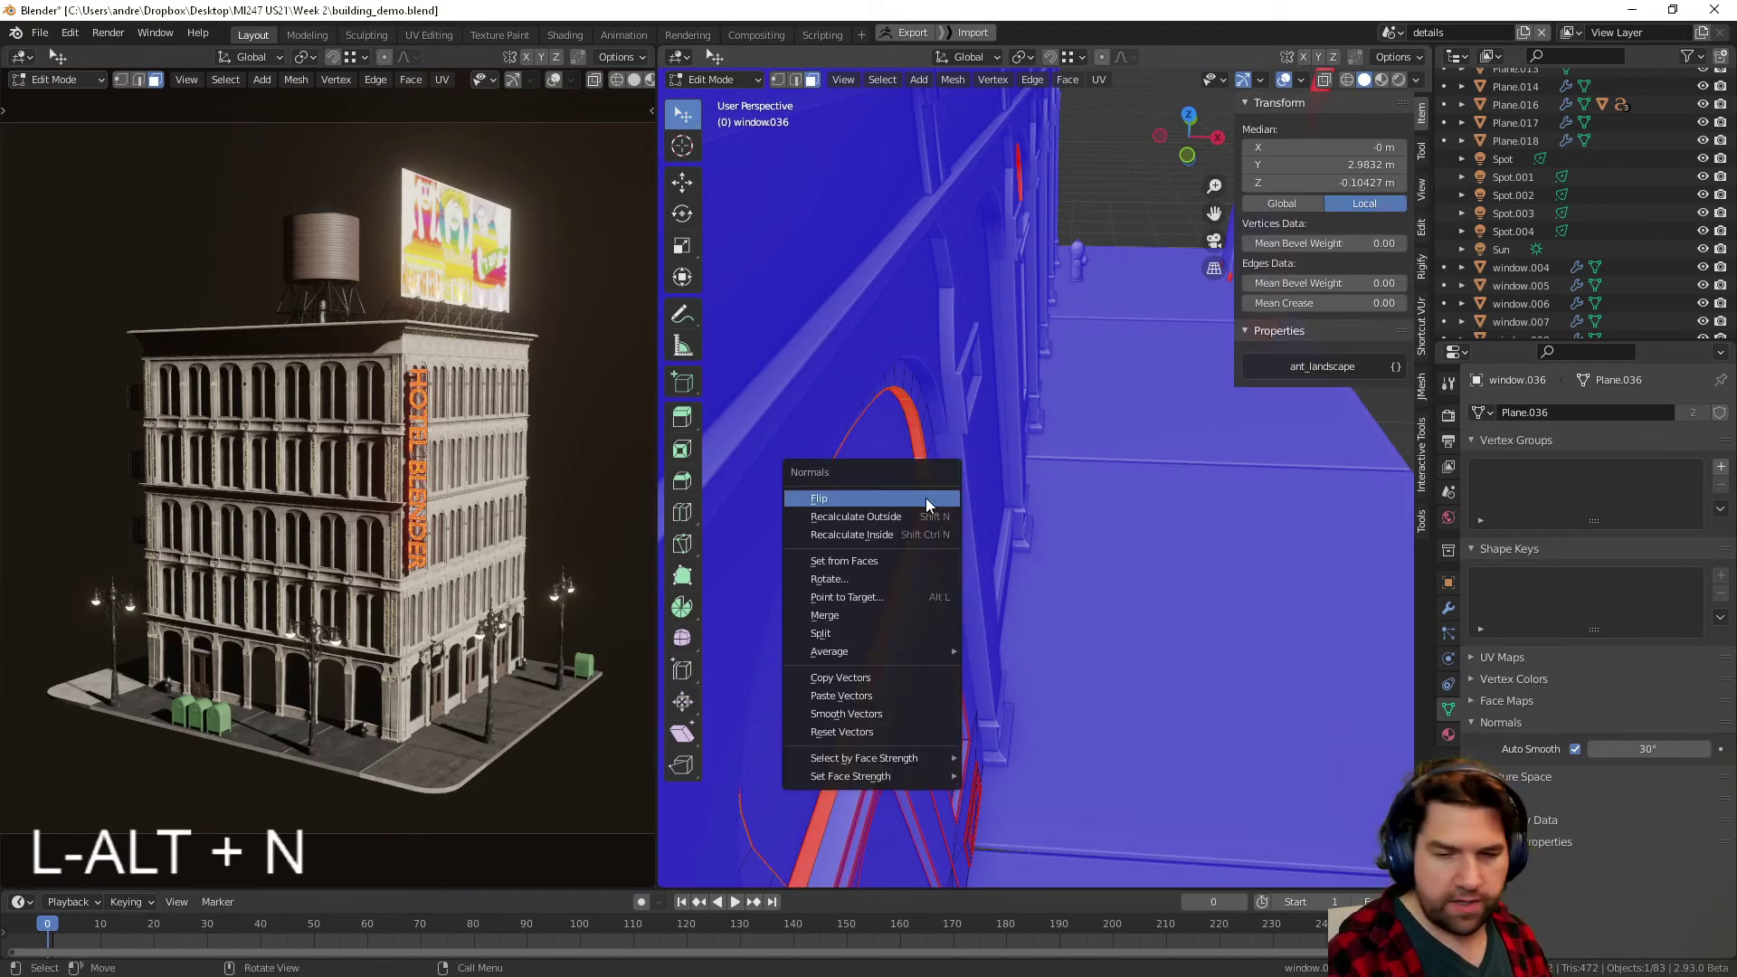
click(925, 498)
key(Tab)
- Select the street lamp at the sidewalk and open its mesh in Edit Mode
mouse_move(931, 604)
middle_down()
mouse_move(968, 611)
mouse_move(957, 585)
middle_up()
scroll(968, 611, down, 6)
scroll(957, 585, up, 3)
click(960, 650)
key(Tab)
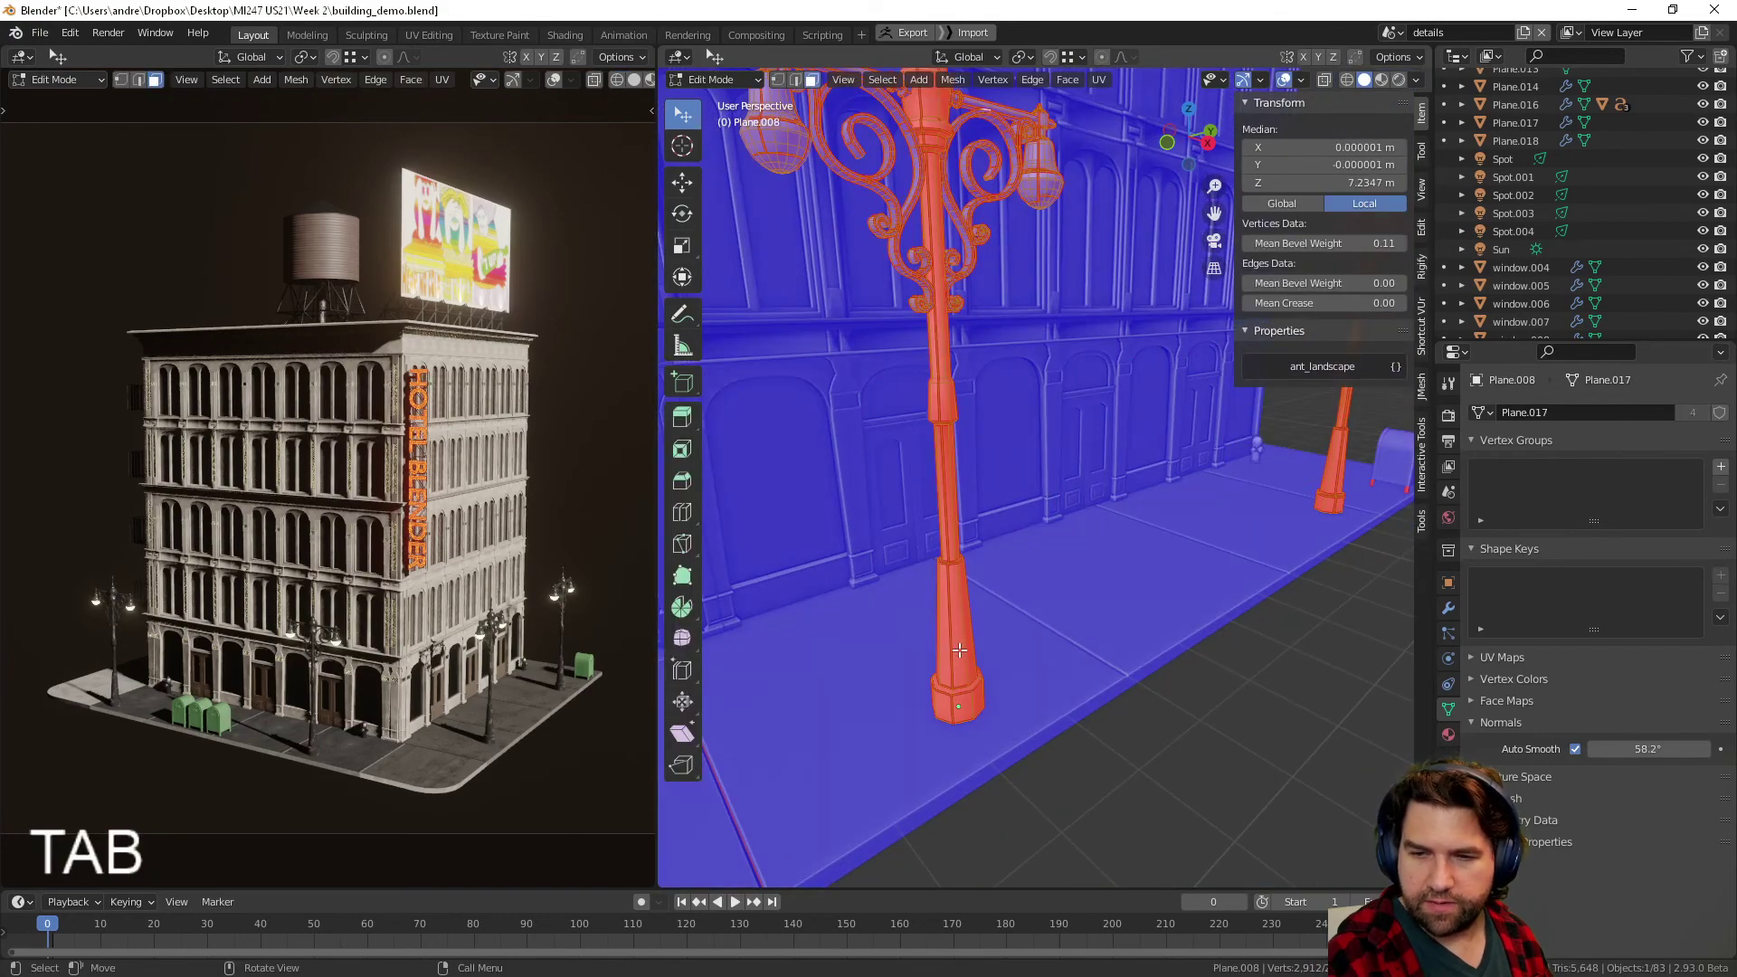
- Select one seam-bounded panel on the lamp post's base and recalculate its normals outside, undoing the extra face selection
key(l)
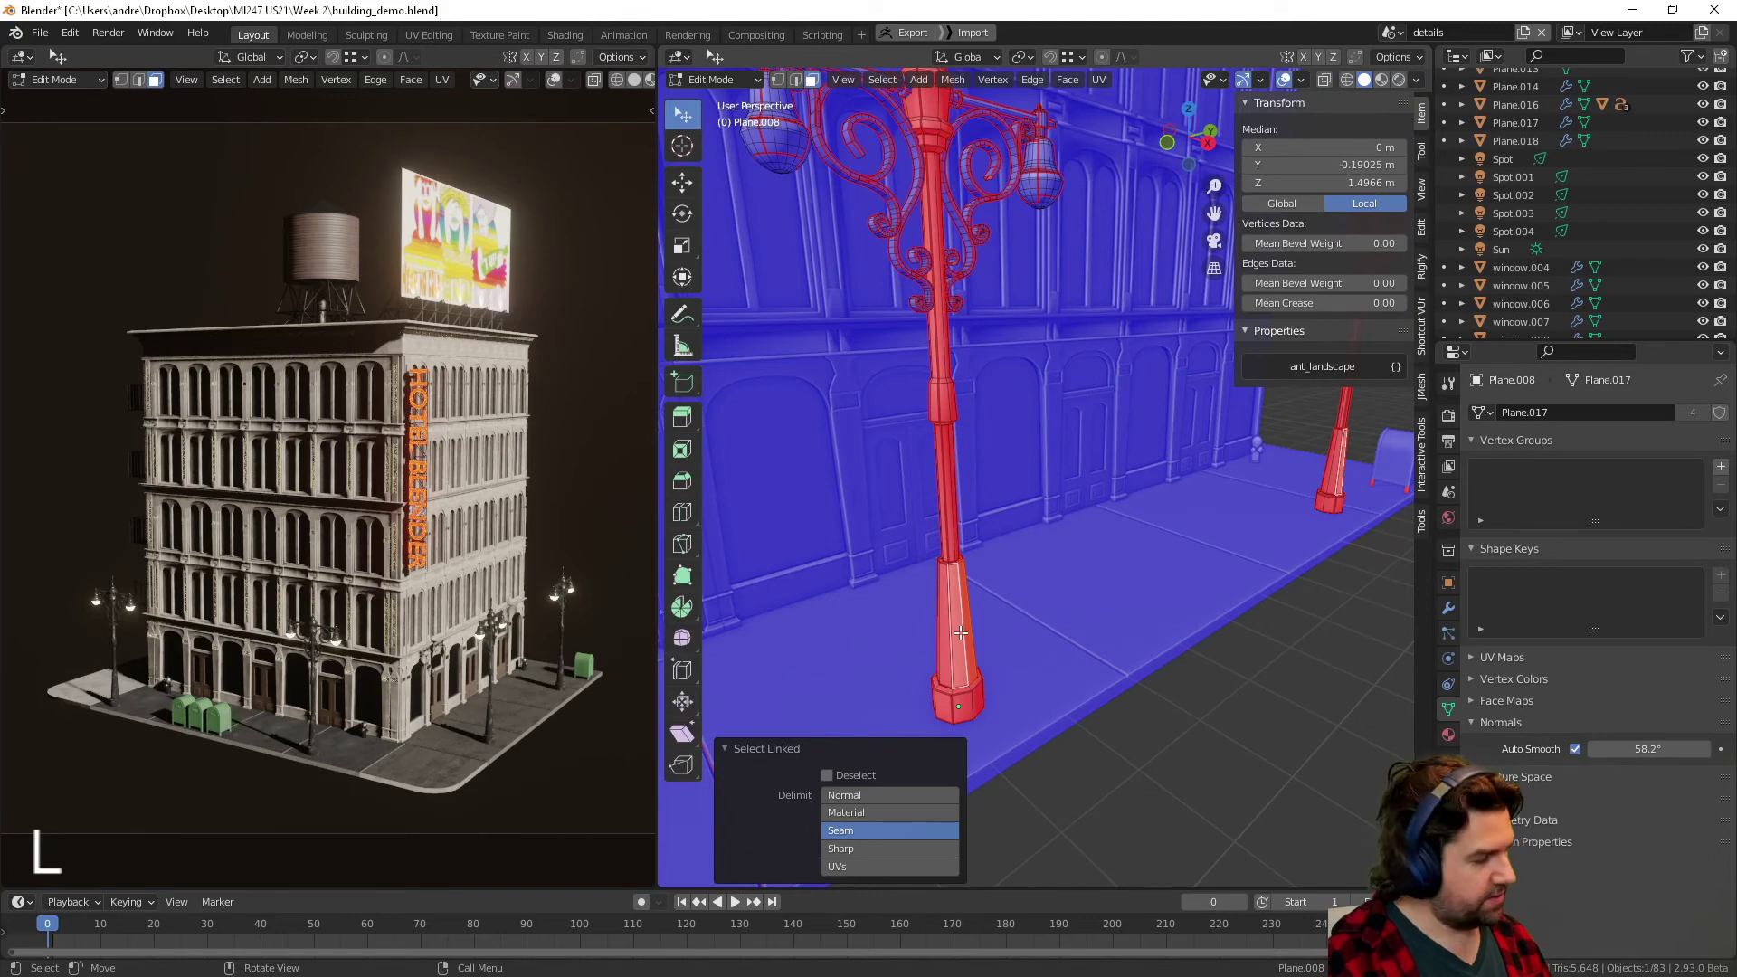
key(shift+n)
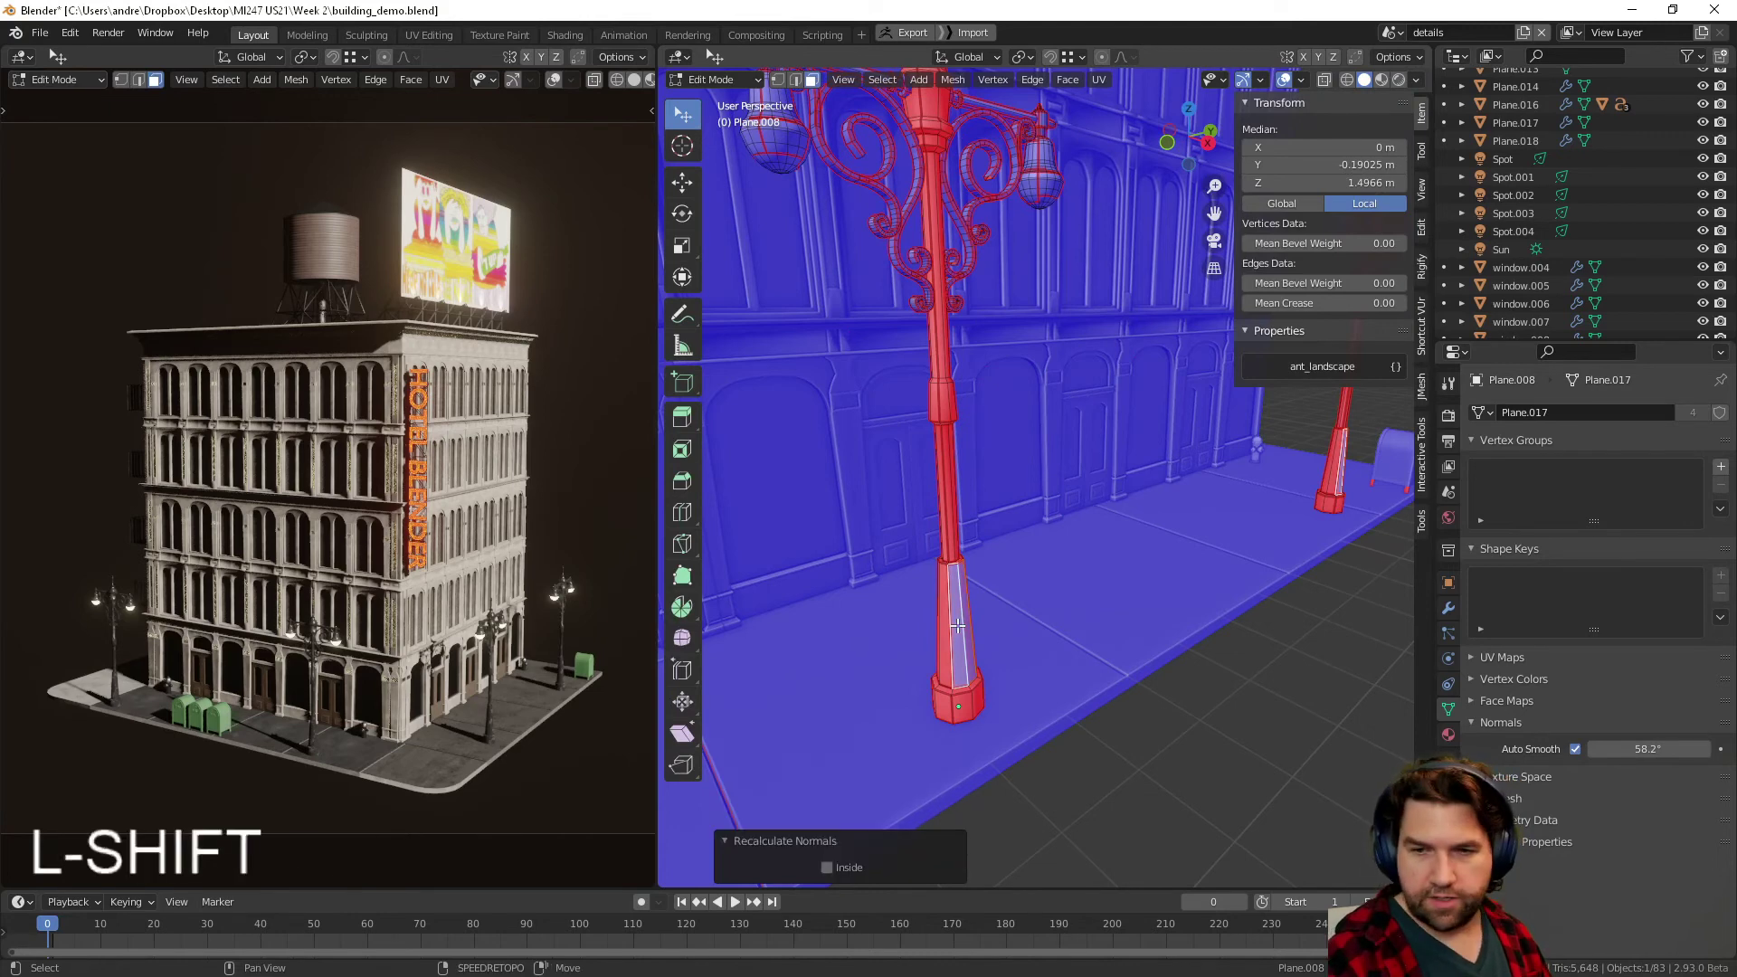
shift+click(966, 626)
key(ctrl+z)
scroll(958, 626, down, 3)
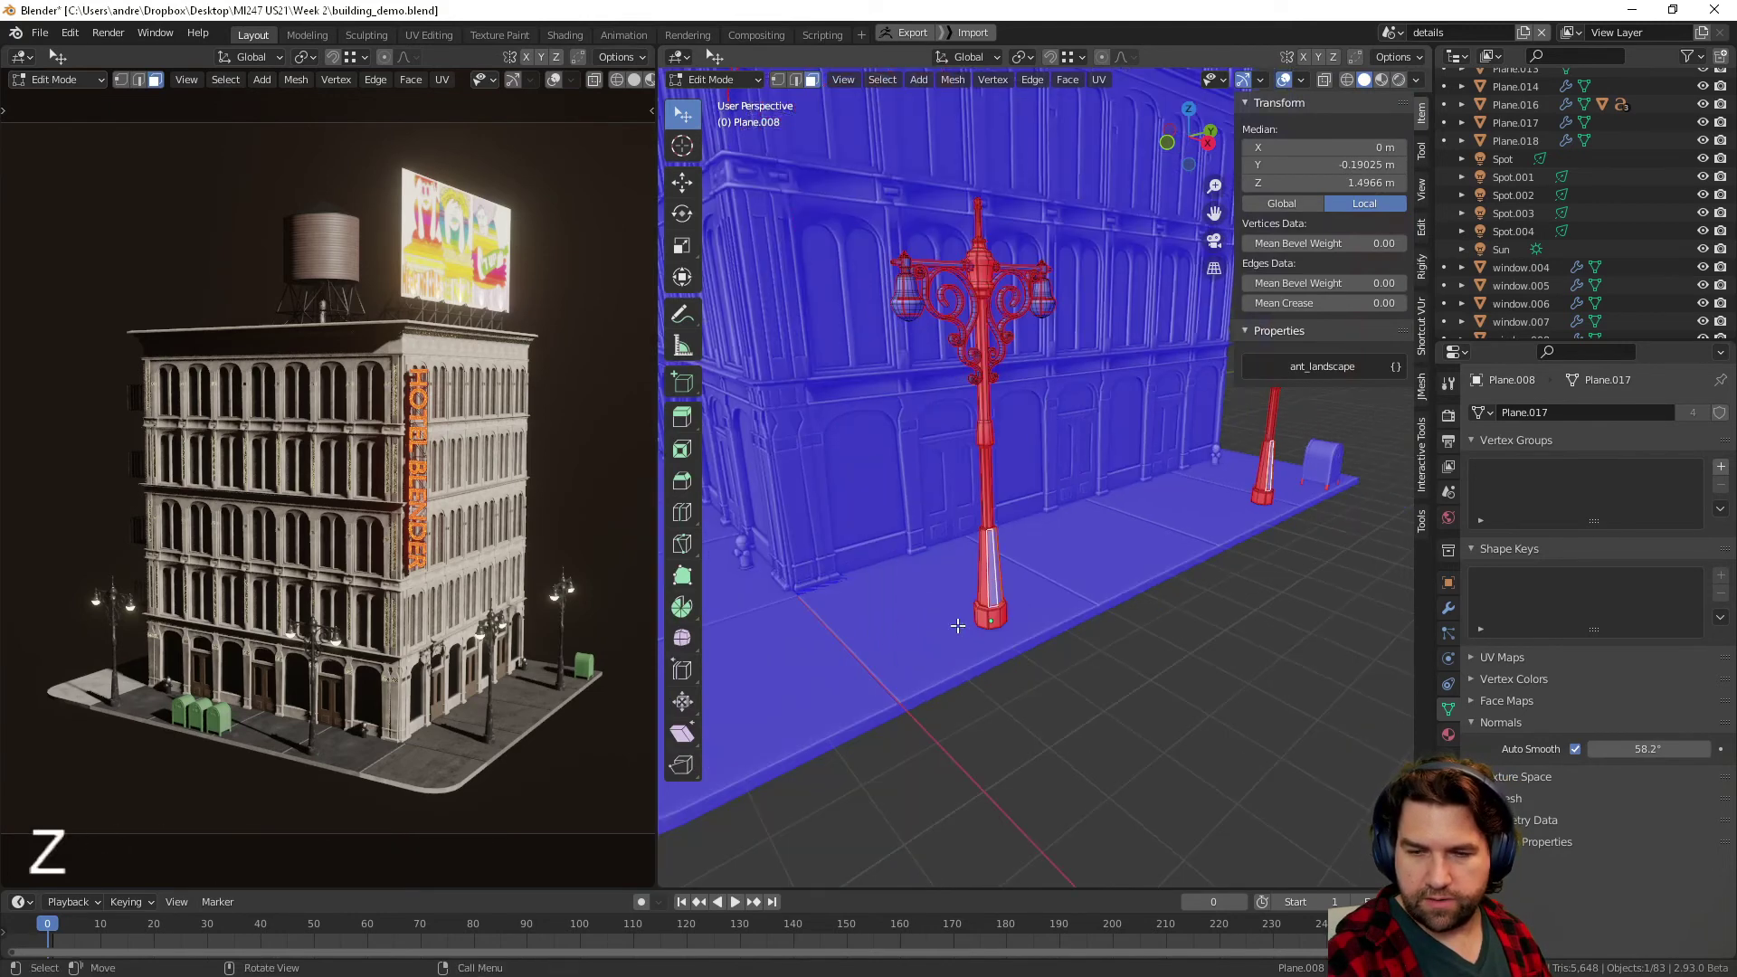
- Select the street lamp's entire linked mesh with the Seam delimiter off, recalculate its normals outside and leave Edit Mode
scroll(958, 627, up, 4)
key(l)
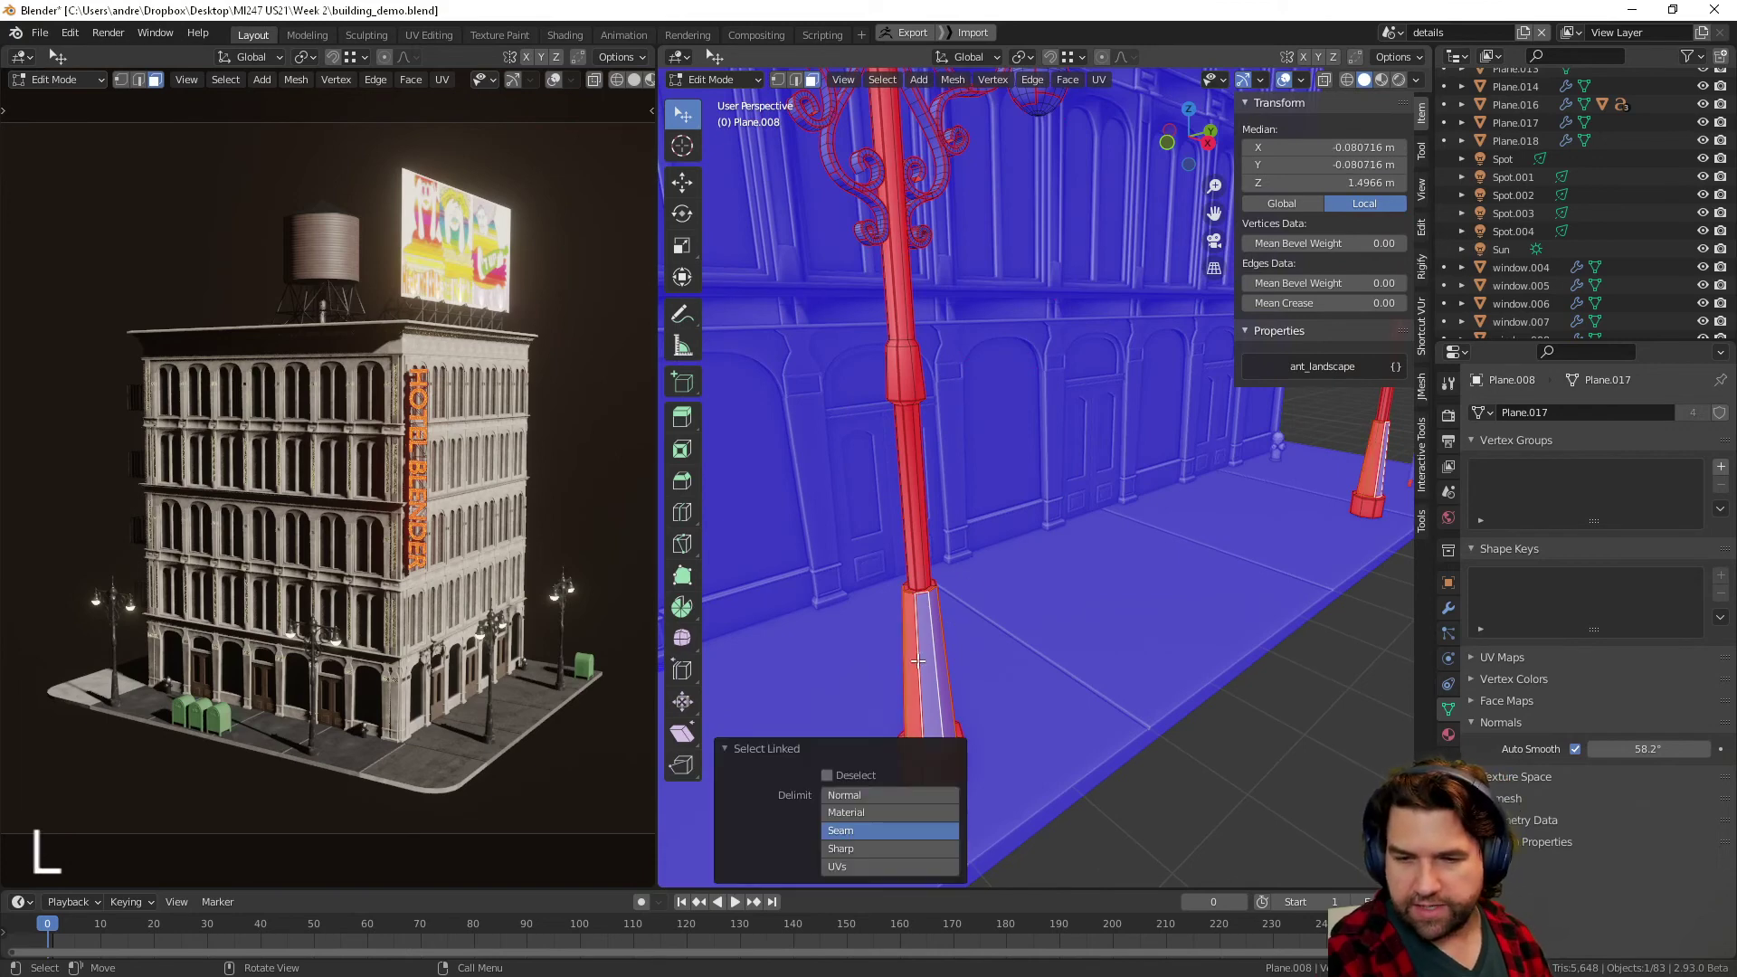
shift+click(865, 828)
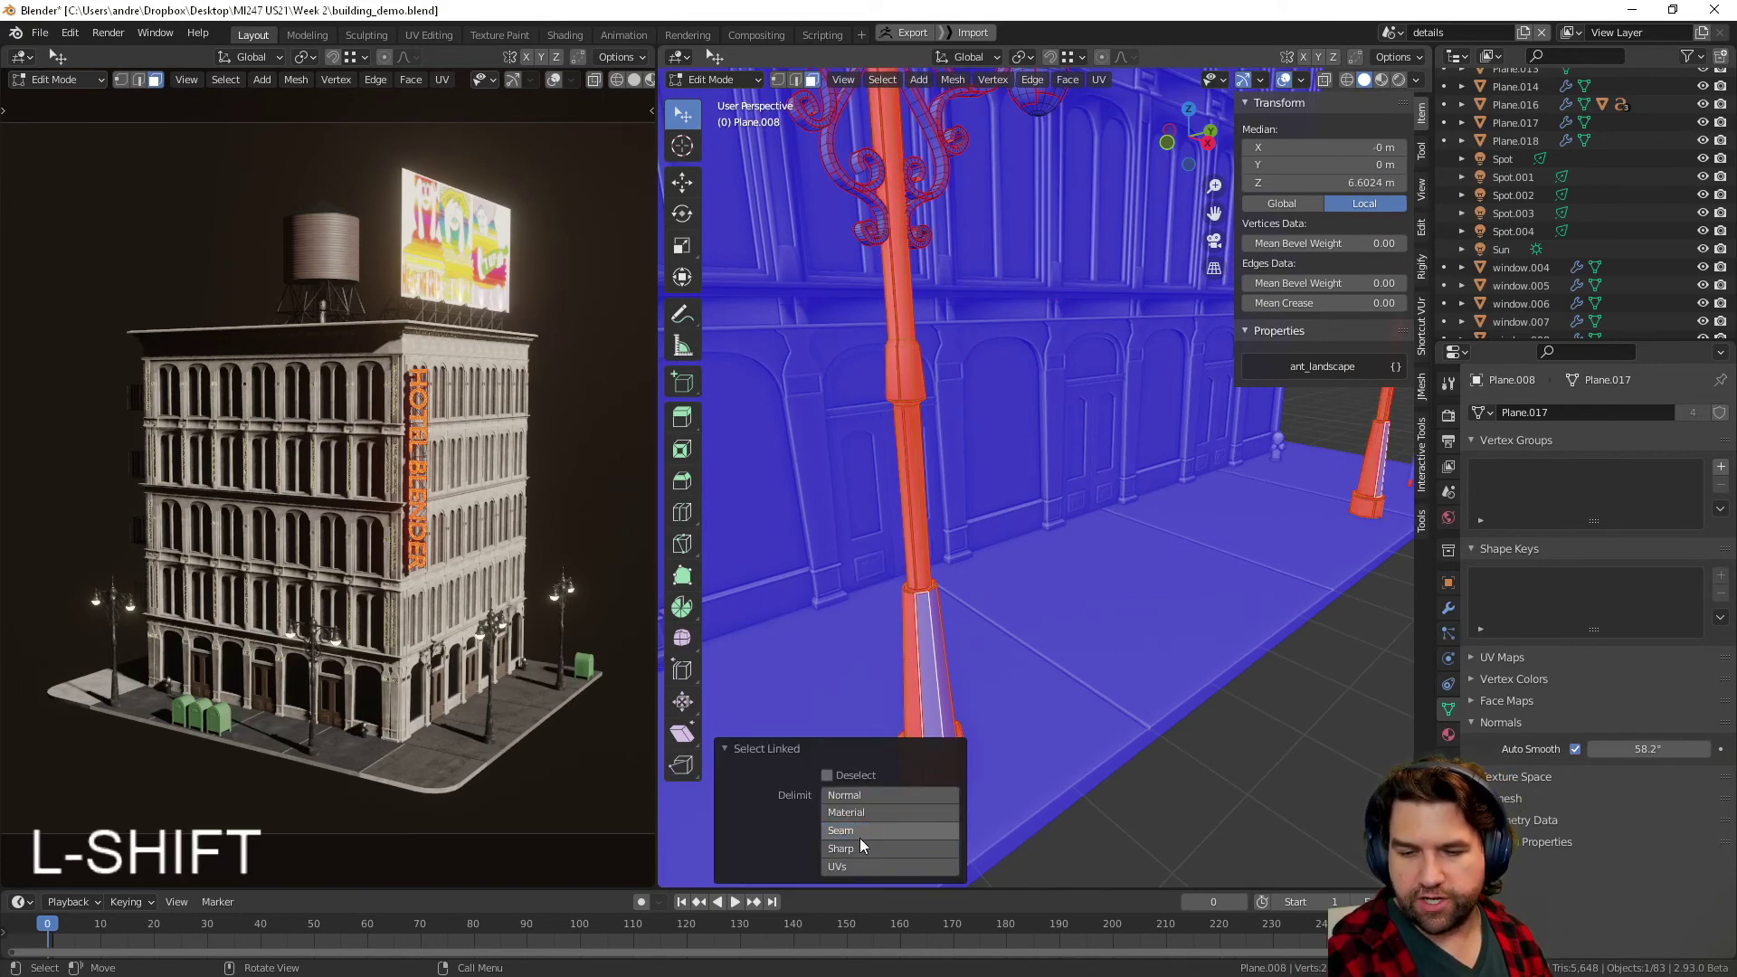
click(927, 656)
key(l)
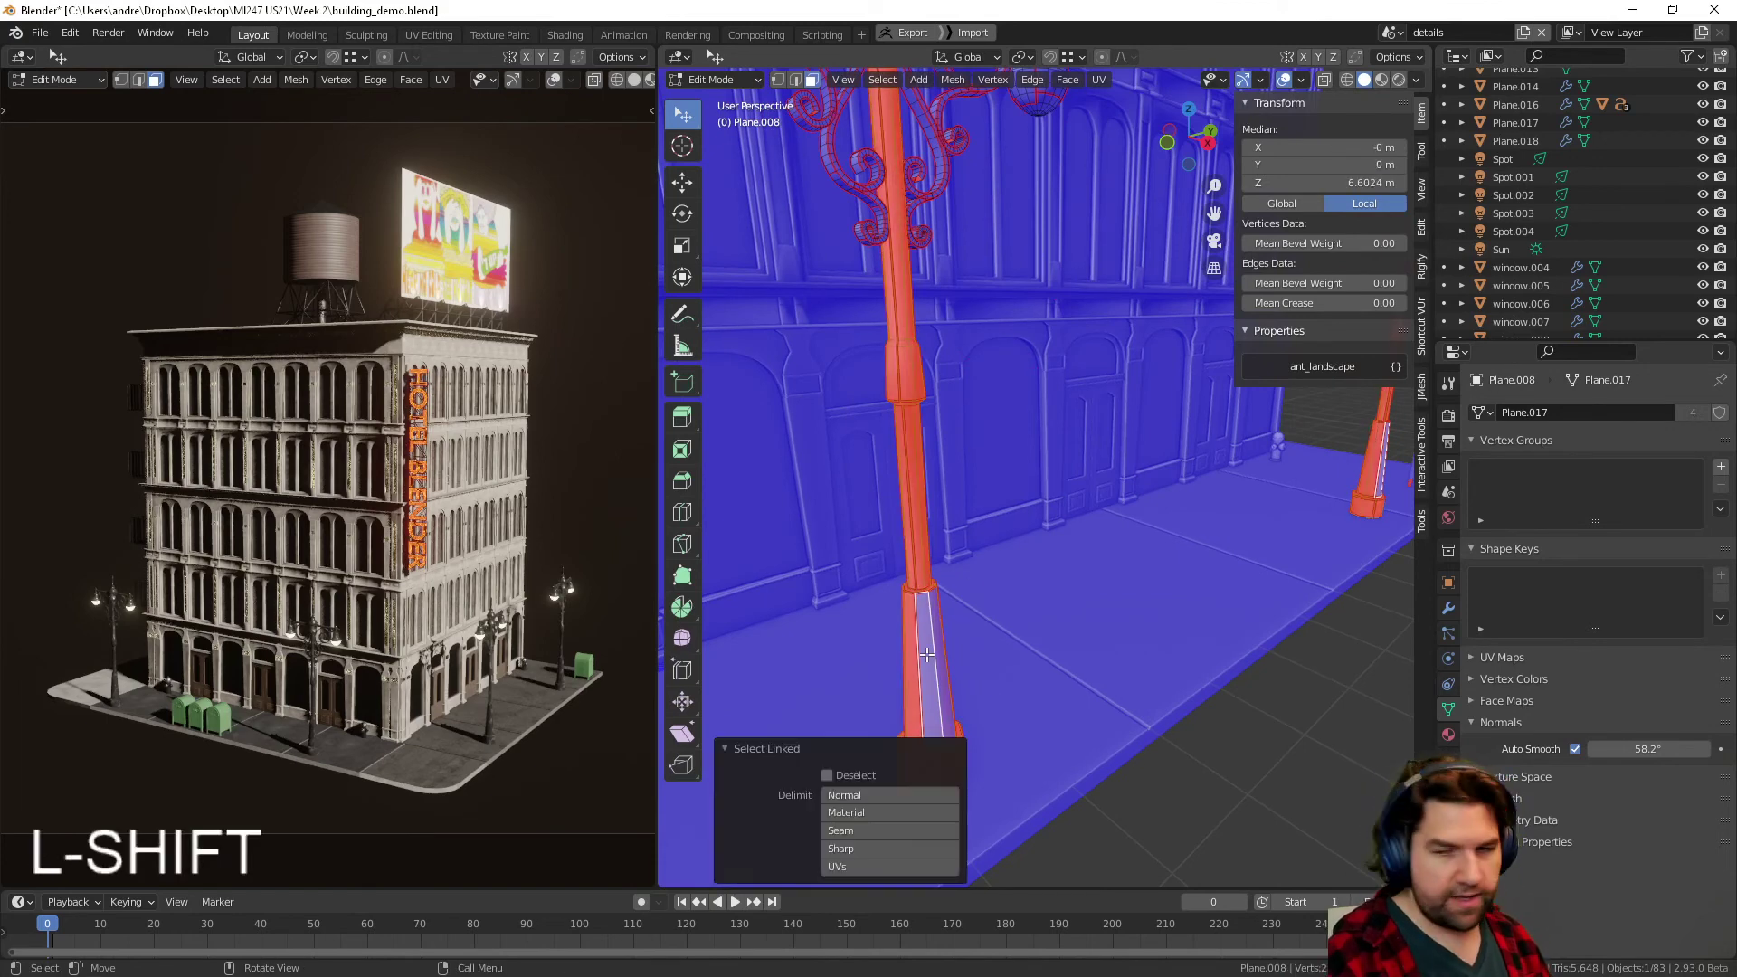
key(shift+n)
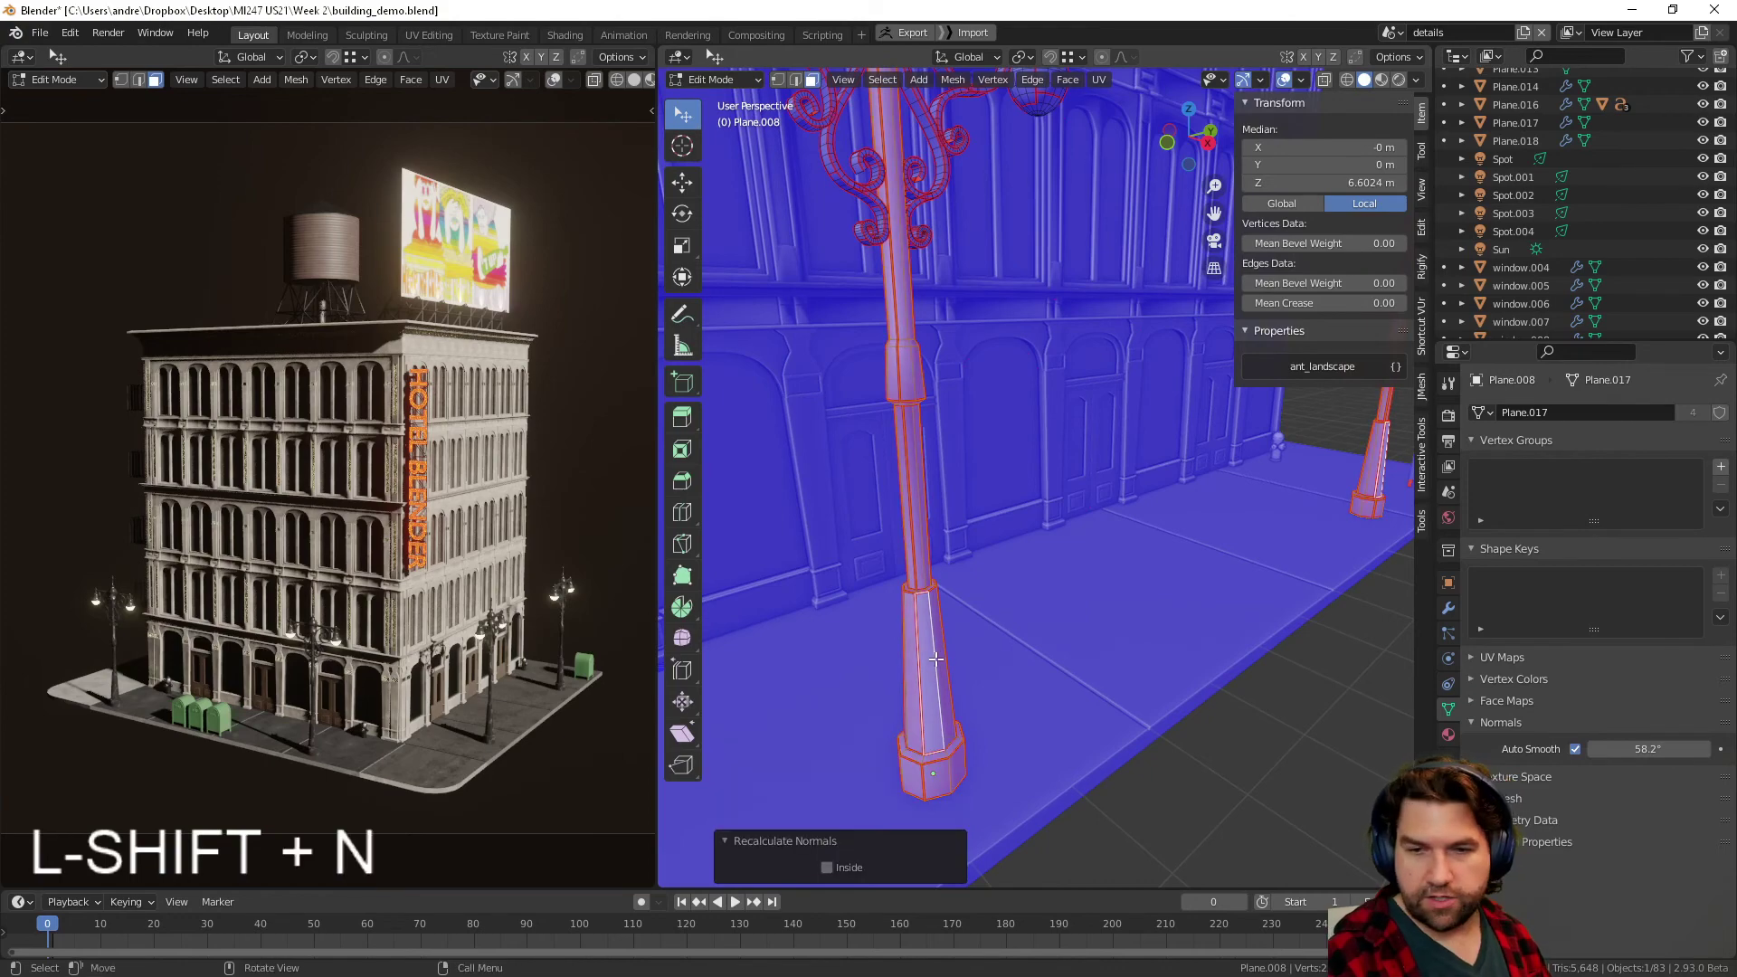
scroll(937, 659, down, 4)
key(Tab)
- Select the single mailbox at the far end of the sidewalk and open its mesh in Edit Mode
scroll(1013, 755, down, 2)
middle_drag(1030, 735, 1008, 672)
scroll(1013, 752, down, 5)
scroll(1009, 665, up, 4)
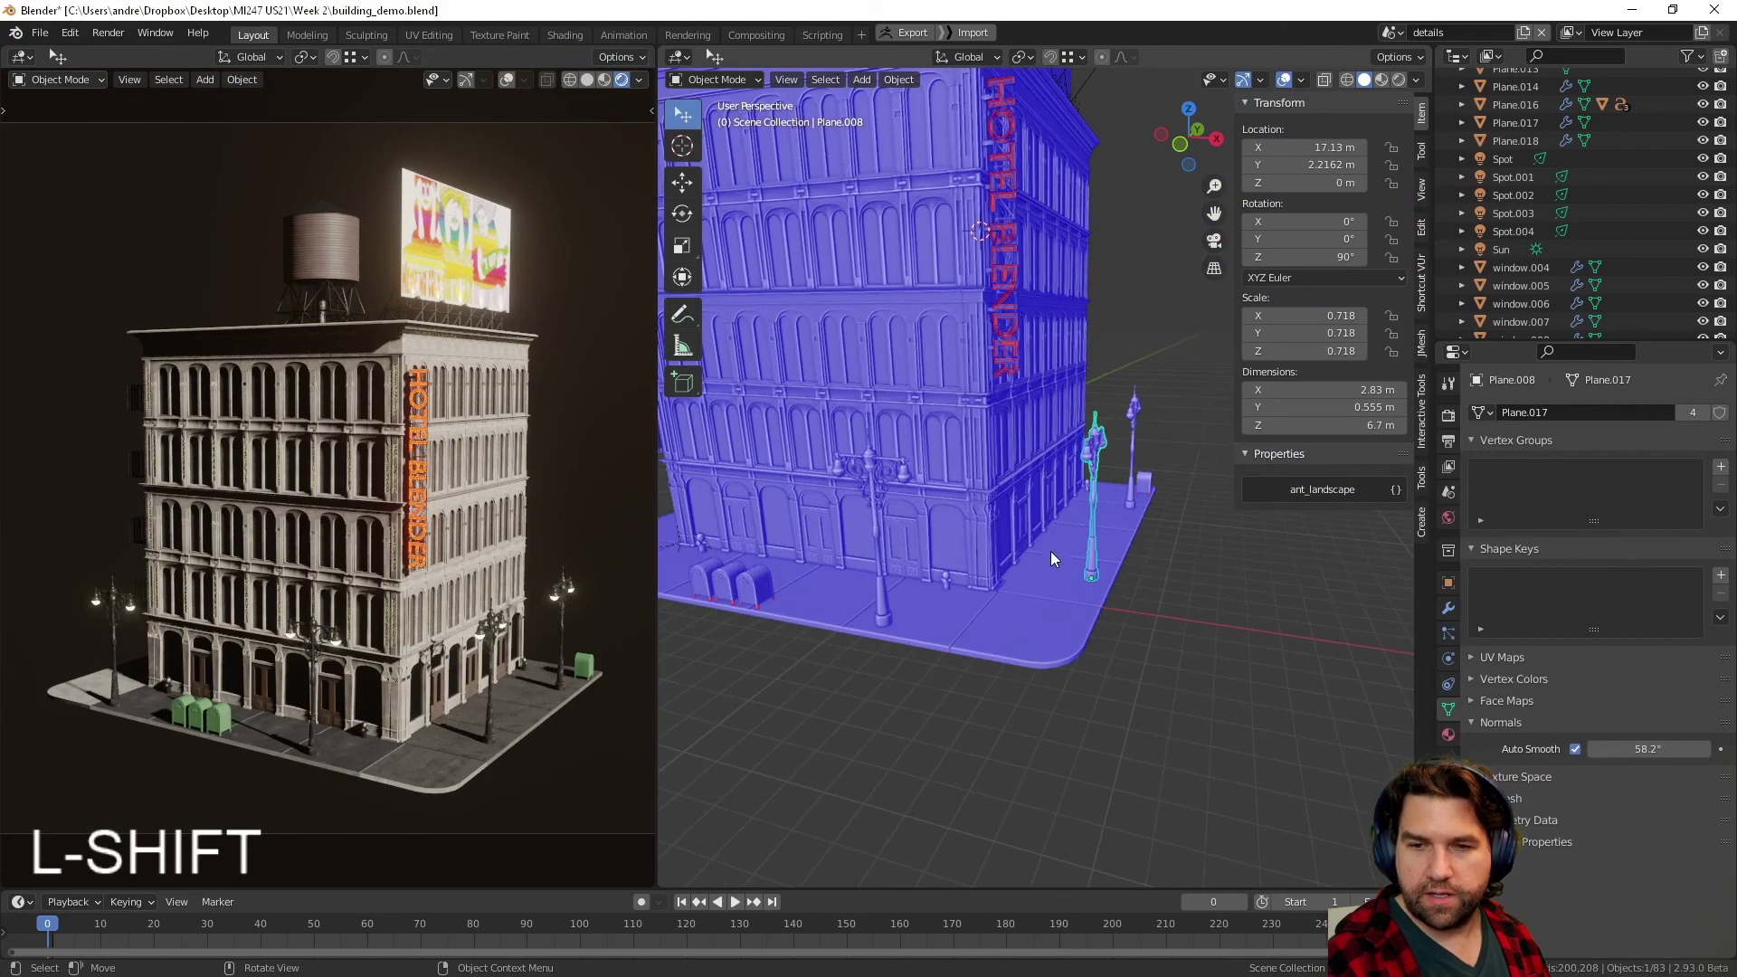
middle_drag(1046, 550, 1015, 579)
middle_drag(1091, 670, 1086, 606)
scroll(962, 644, up, 5)
scroll(939, 662, up, 2)
middle_drag(939, 662, 1179, 389)
scroll(1004, 539, up, 2)
click(937, 508)
key(Tab)
- Select the two reversed outer faces of the mailbox's nearest leg, recalculate their normals outside and clear the selection
click(935, 500)
shift+middle_drag(919, 595, 1050, 519)
scroll(1050, 521, up, 3)
scroll(1051, 521, up, 2)
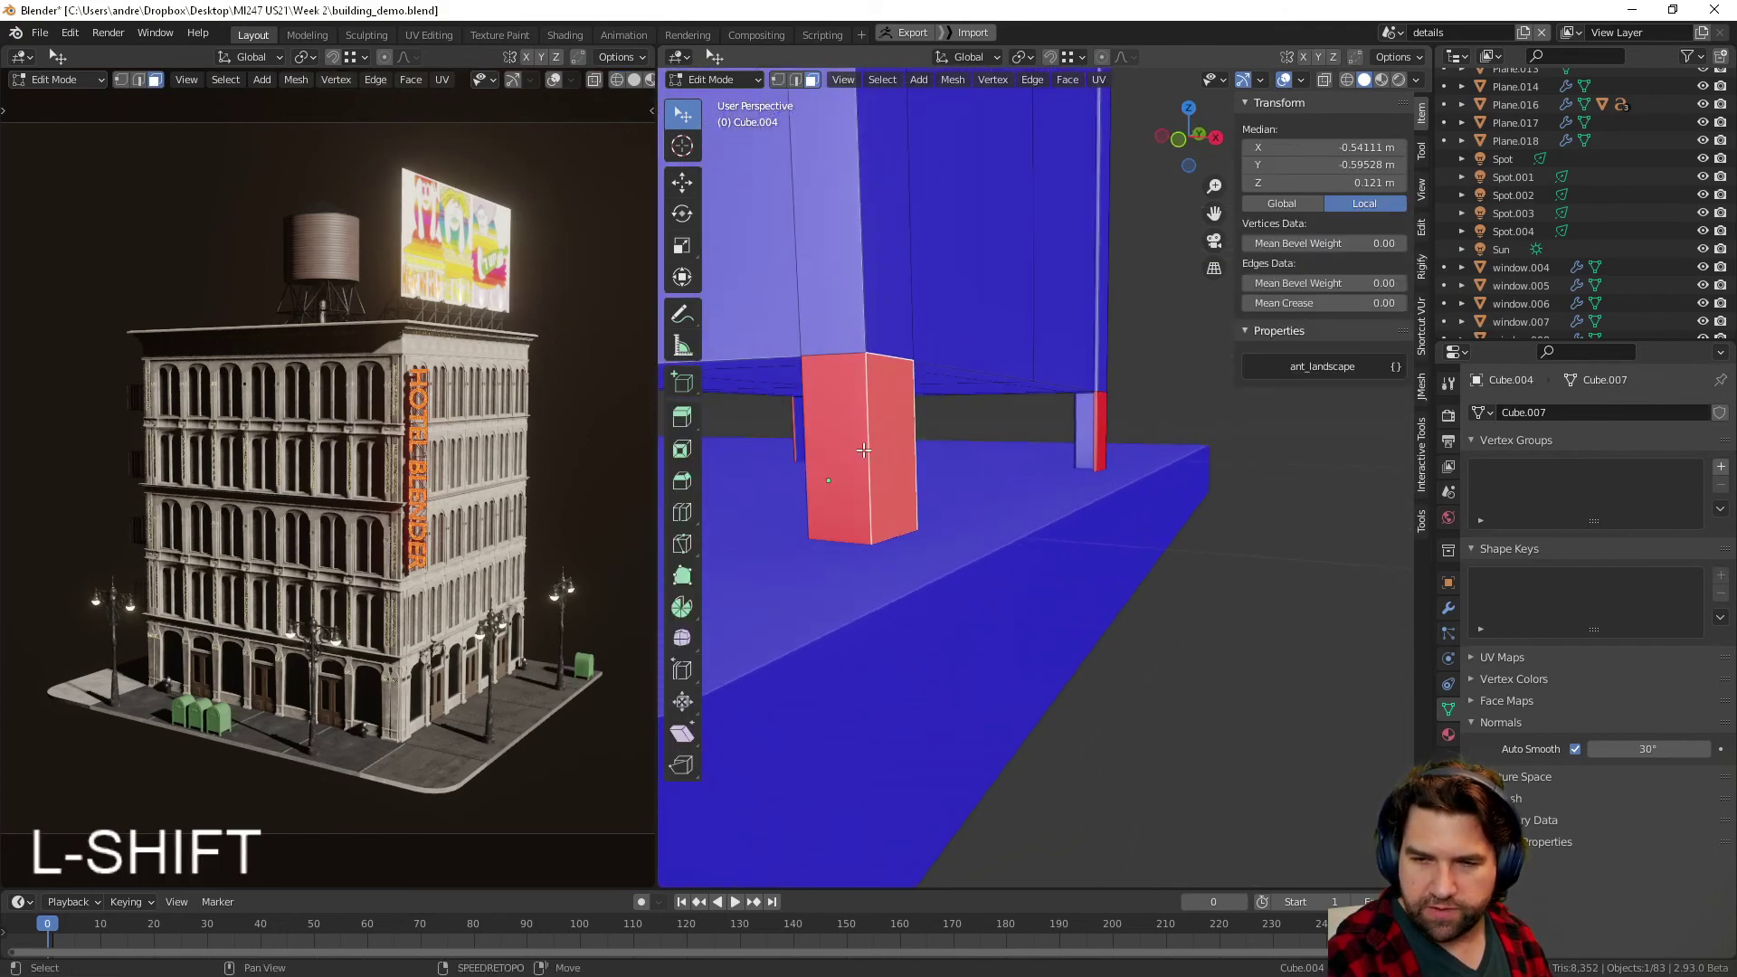
shift+click(831, 457)
key(shift+n)
click(1063, 508)
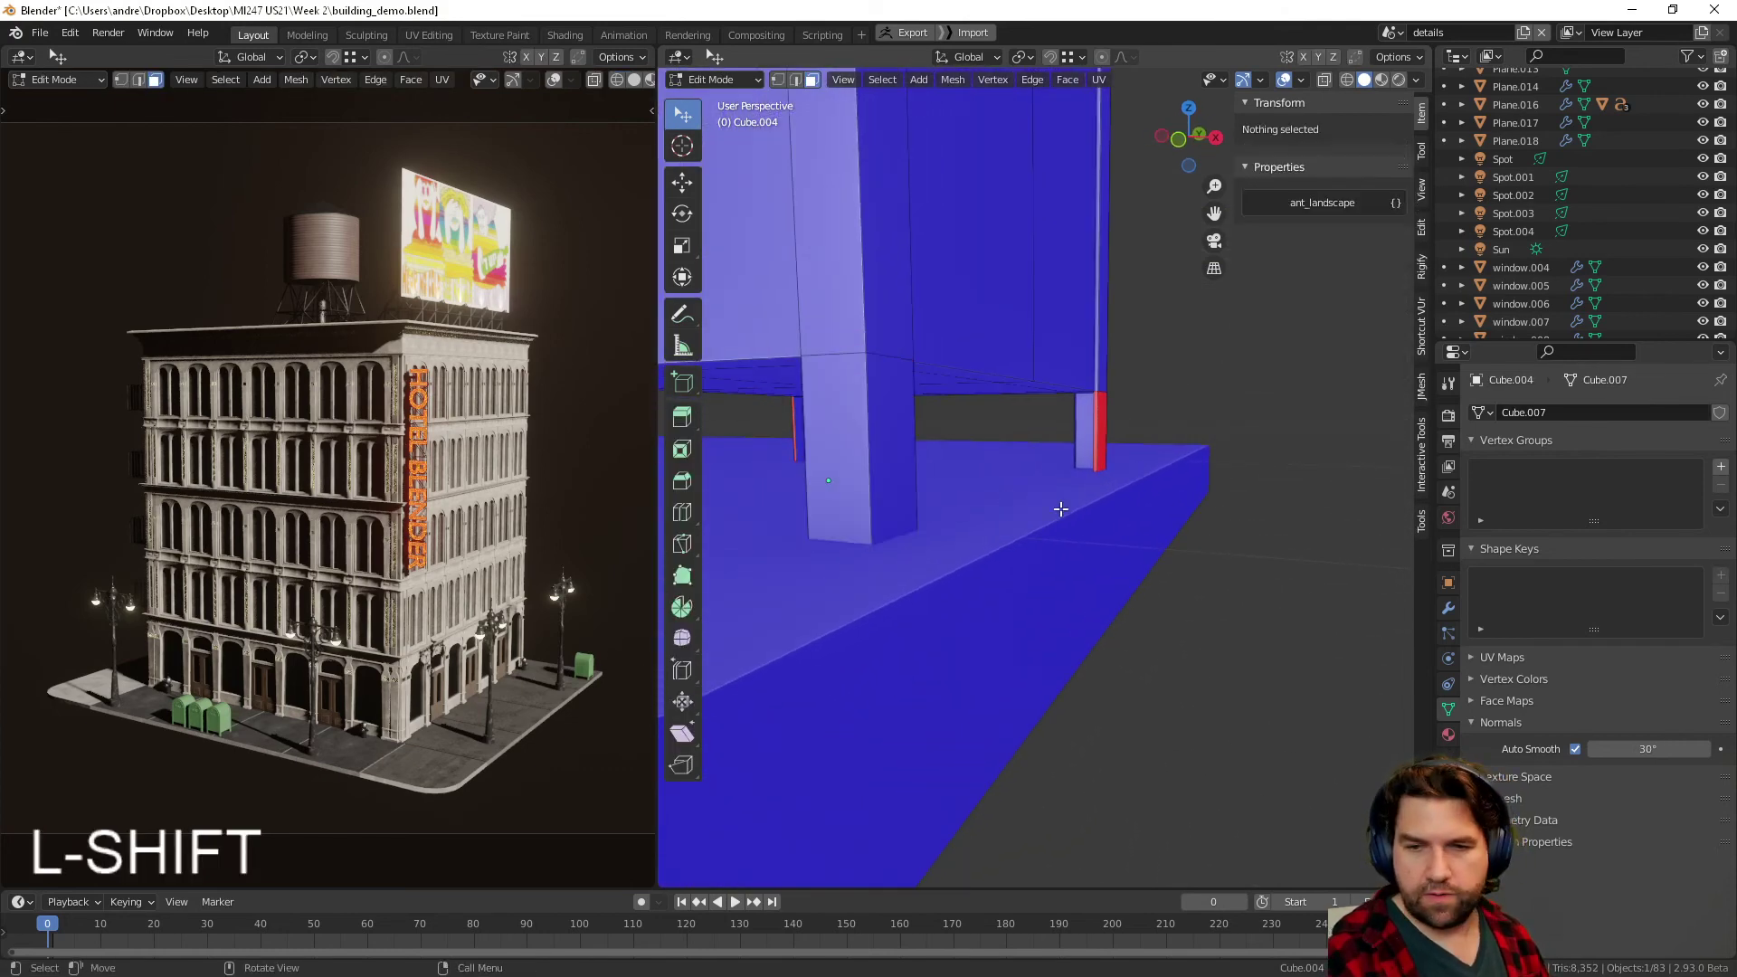
- Recalculate the normals of all the single mailbox's faces outside and return to Object Mode
scroll(1240, 543, down, 5)
middle_drag(1241, 541, 1161, 533)
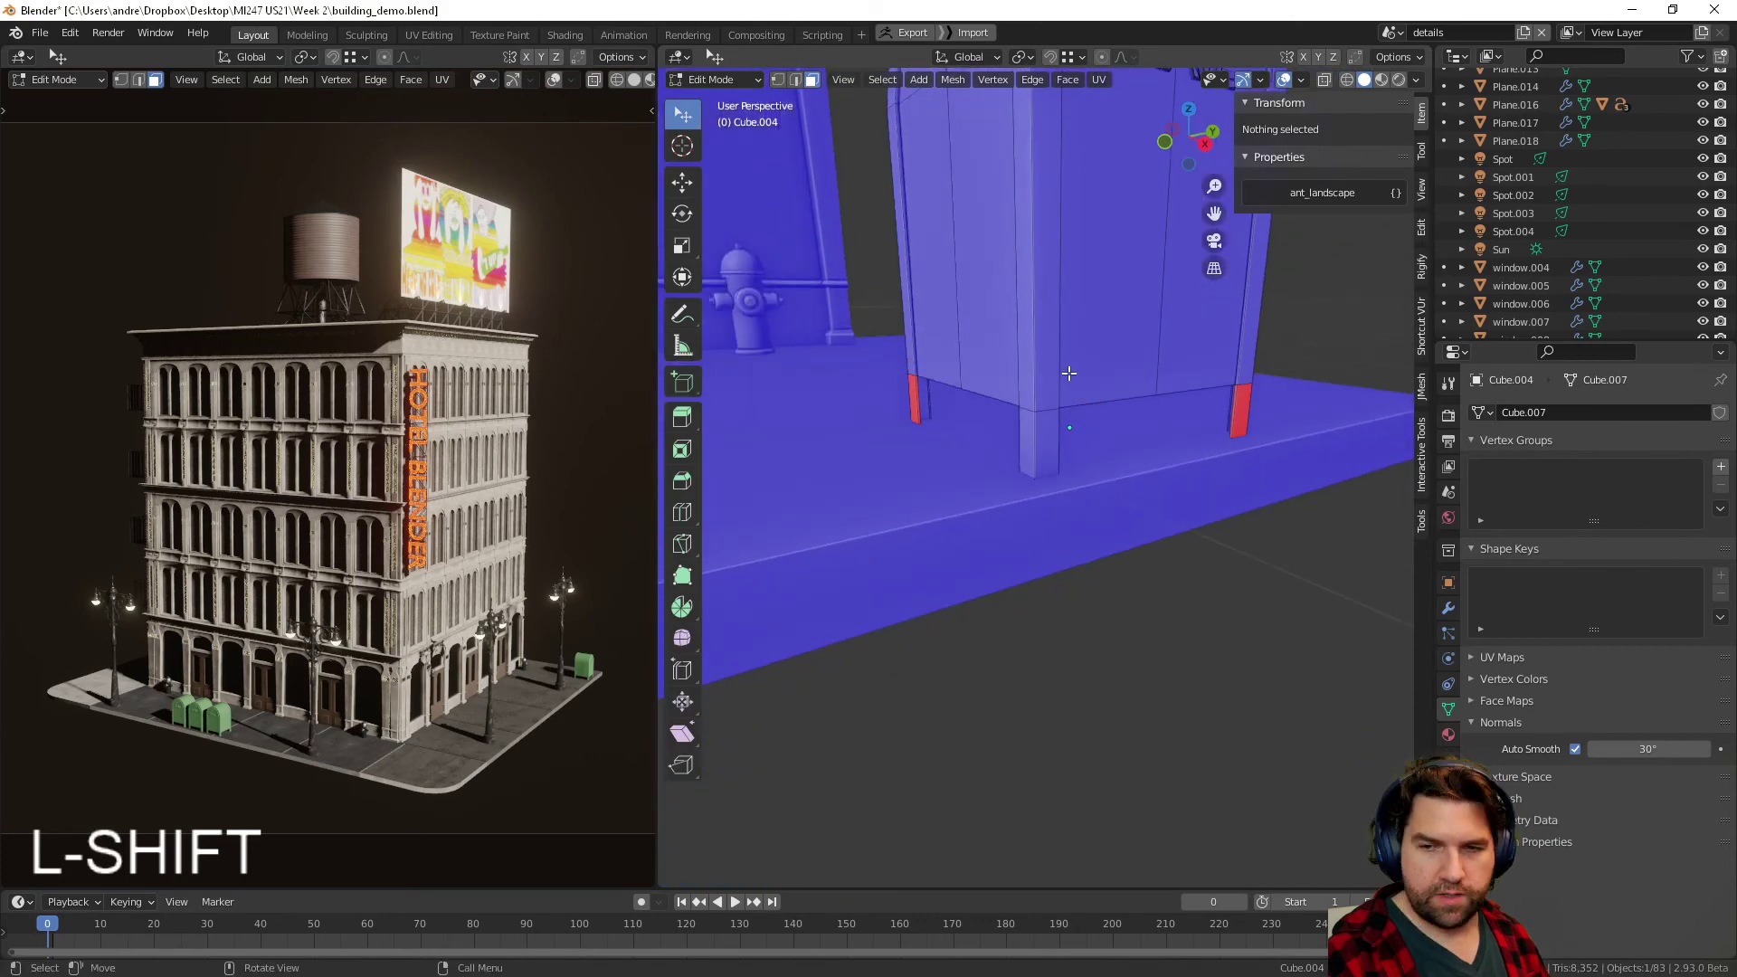
click(1040, 355)
key(a)
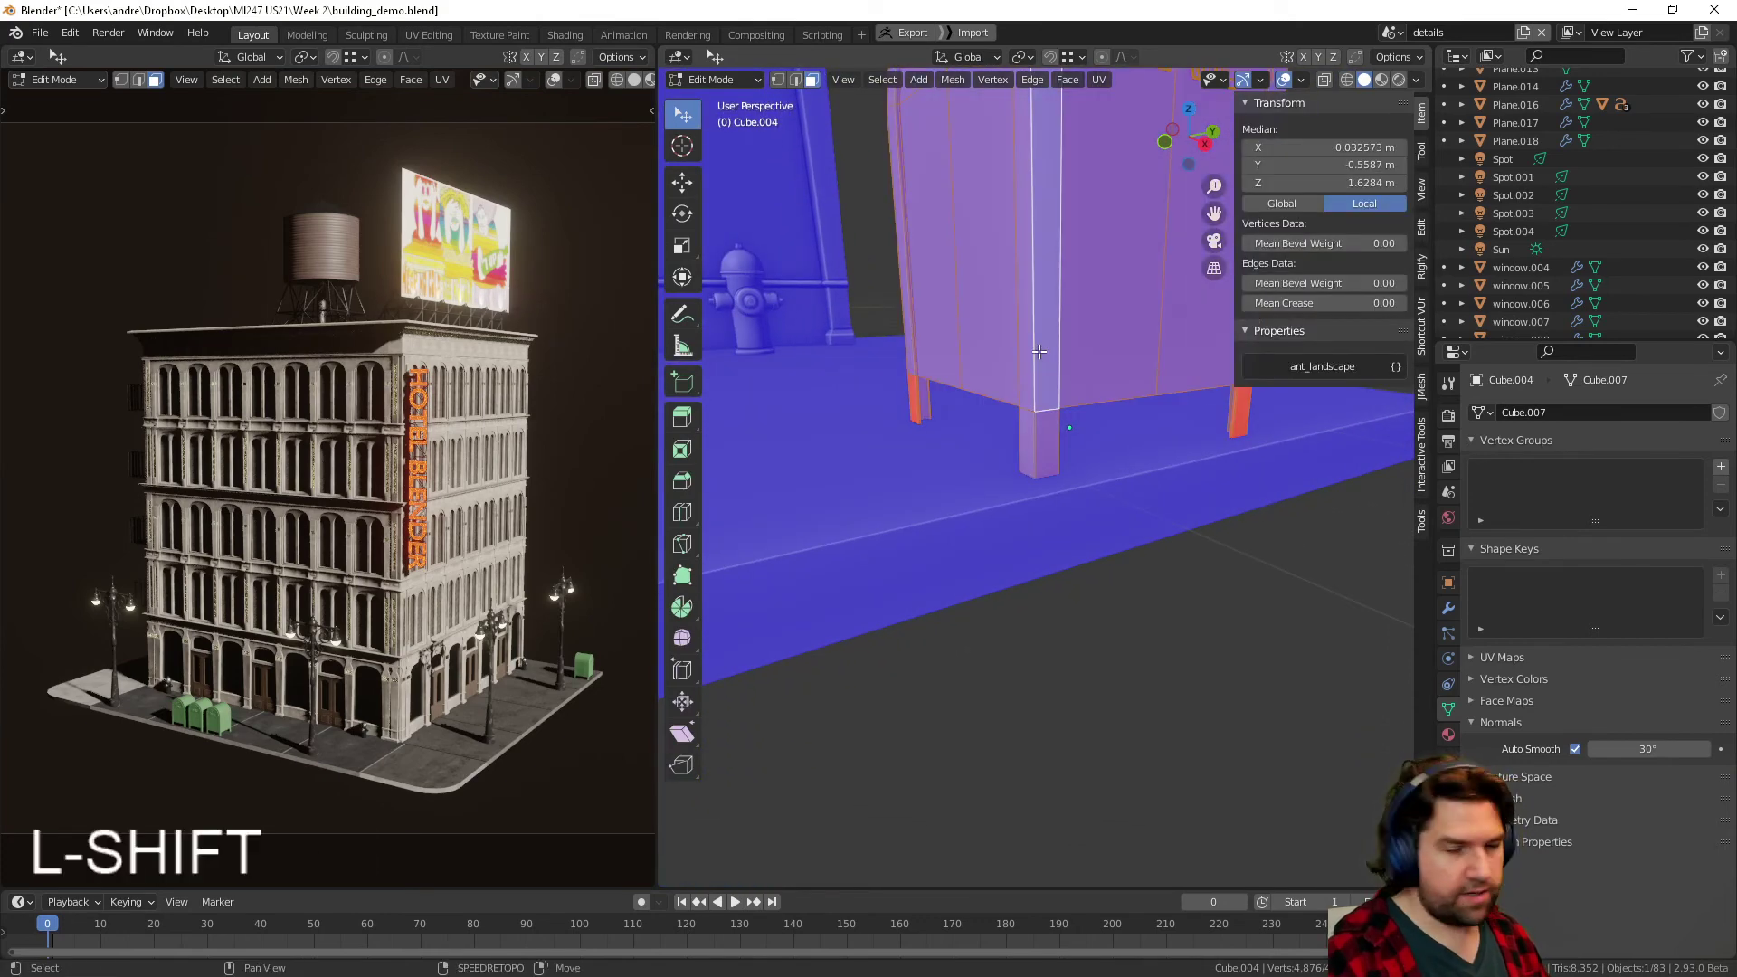
key(shift+n)
key(Tab)
click(998, 465)
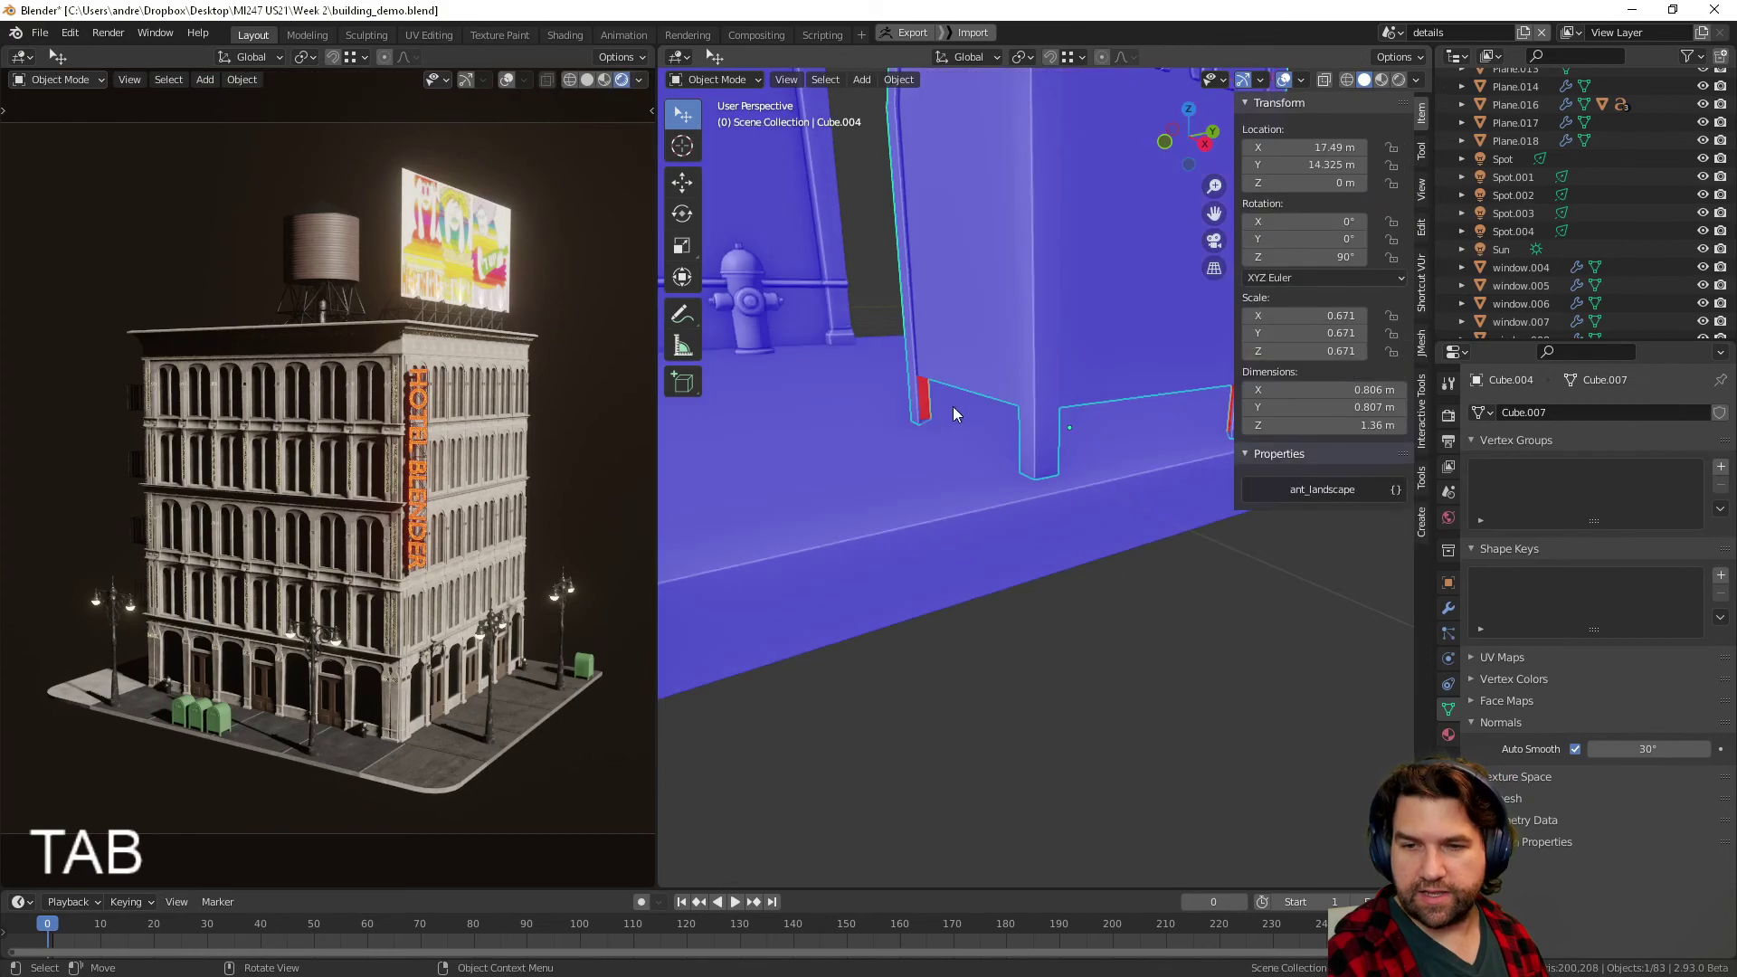
- Select the three U.S. Mail boxes in front of the building together and open them in Edit Mode
scroll(941, 583, down, 10)
scroll(926, 594, down, 4)
middle_drag(844, 617, 1200, 609)
scroll(1081, 691, down, 6)
scroll(1191, 612, up, 5)
shift+middle_drag(819, 706, 999, 576)
scroll(1148, 644, up, 7)
scroll(887, 589, up, 2)
click(887, 588)
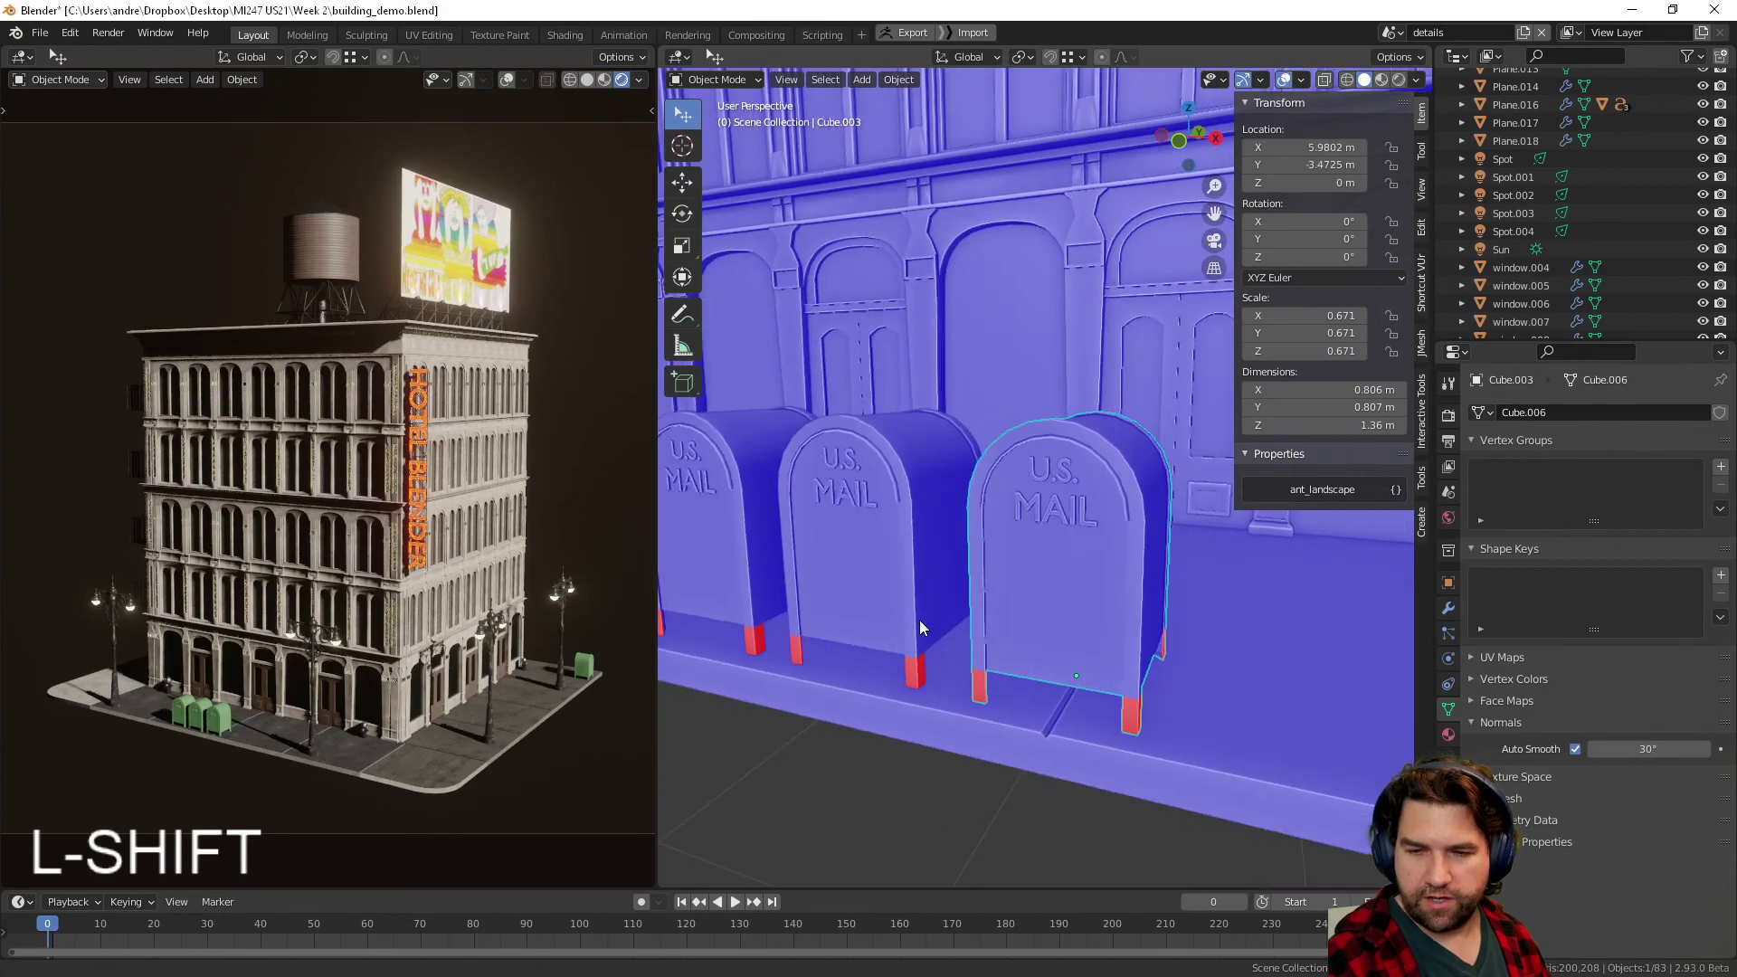
shift+click(898, 566)
shift+click(728, 530)
key(Tab)
- Recalculate the normals of all faces on the three mailboxes outside, leave Edit Mode and deselect them
key(a)
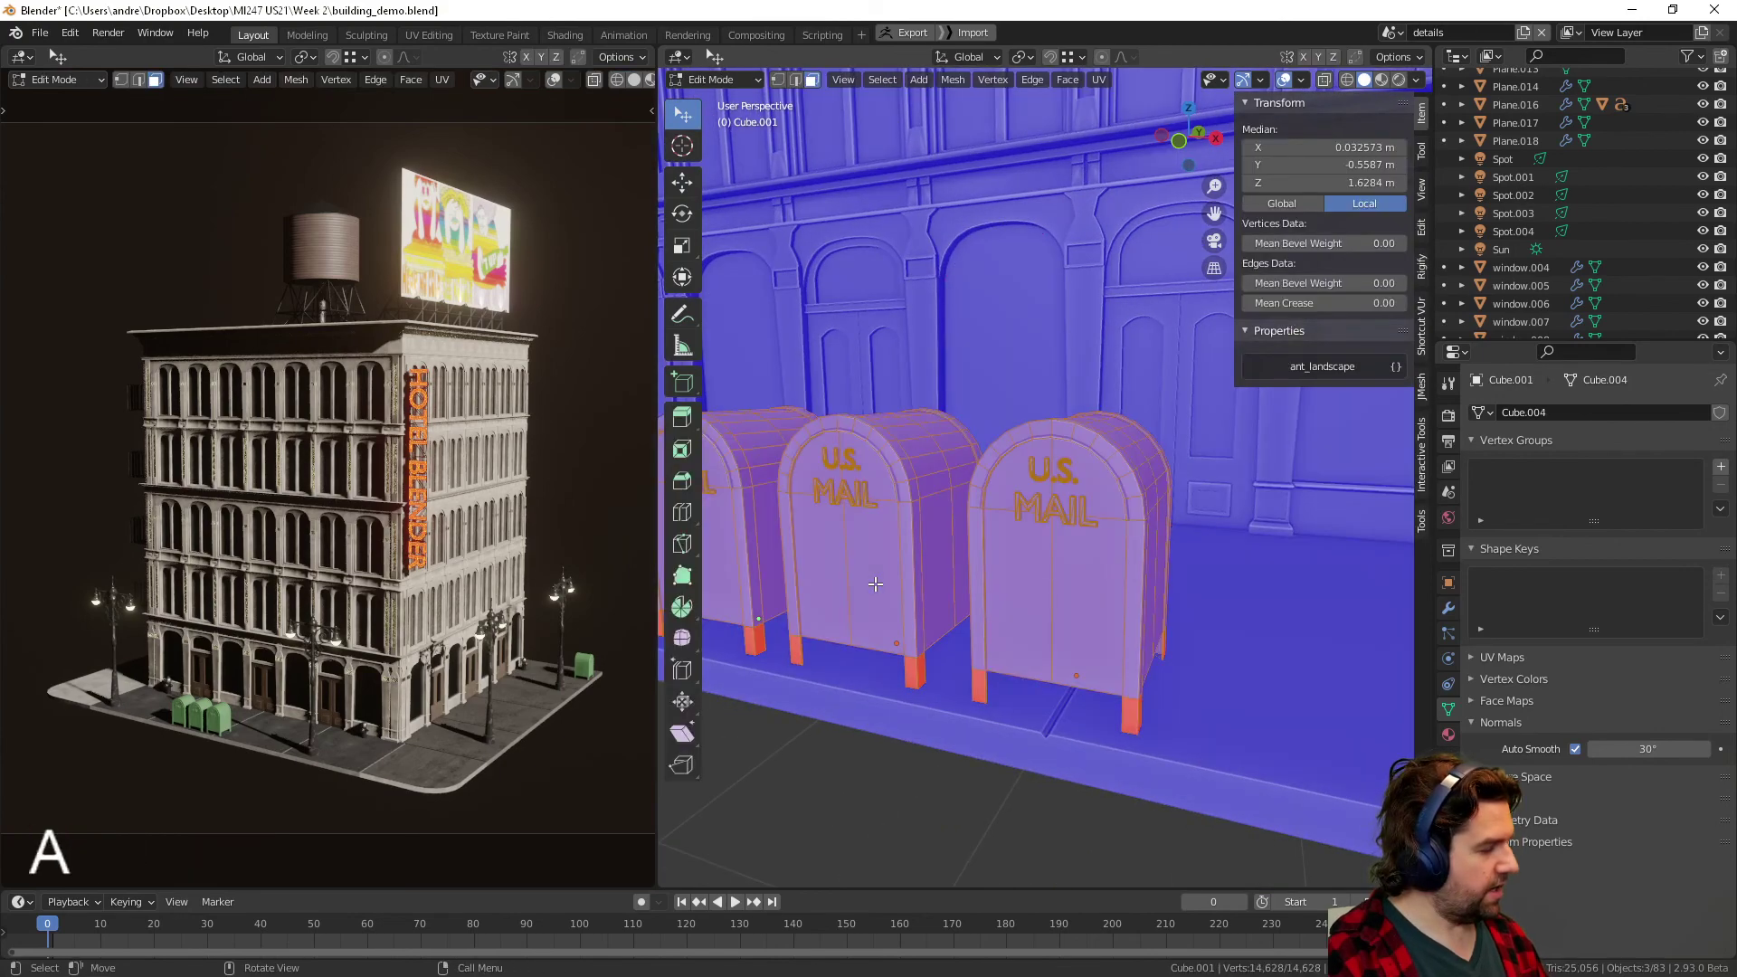
key(shift+n)
key(Tab)
scroll(770, 584, down, 8)
click(778, 731)
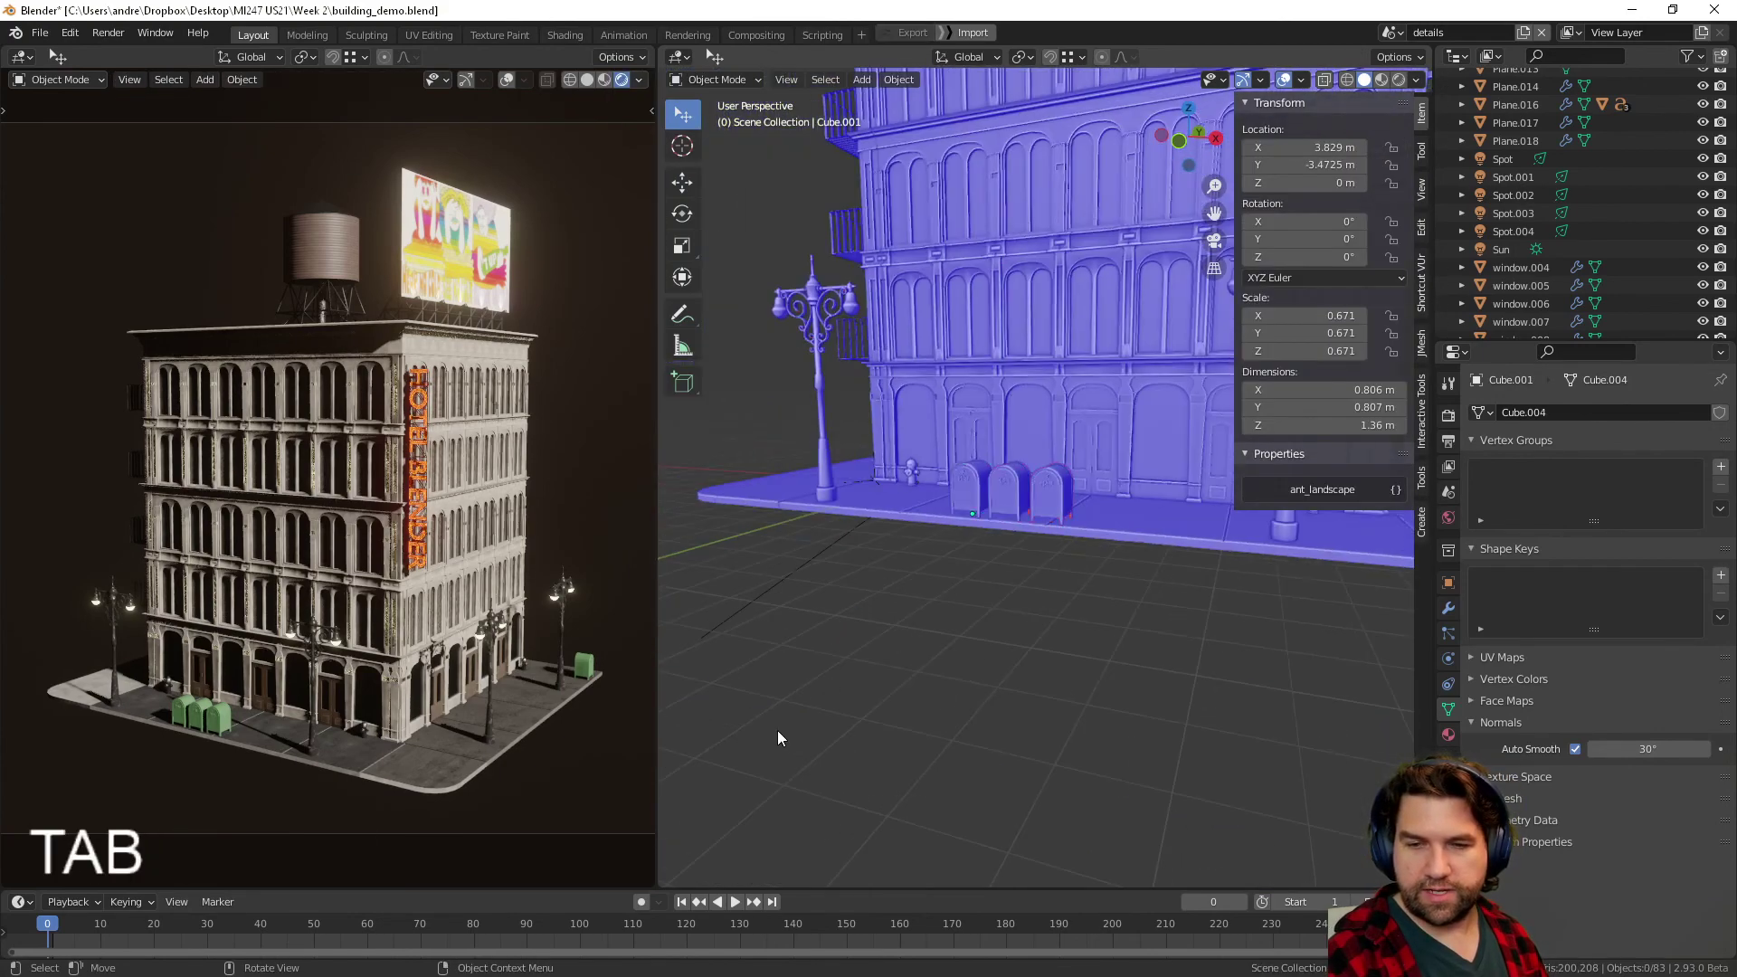
- Save the building scene file under its existing name
middle_drag(1142, 722, 1050, 727)
scroll(936, 753, down, 2)
key(ctrl+s)
shift+middle_drag(1050, 728, 1132, 764)
scroll(1132, 764, down, 4)
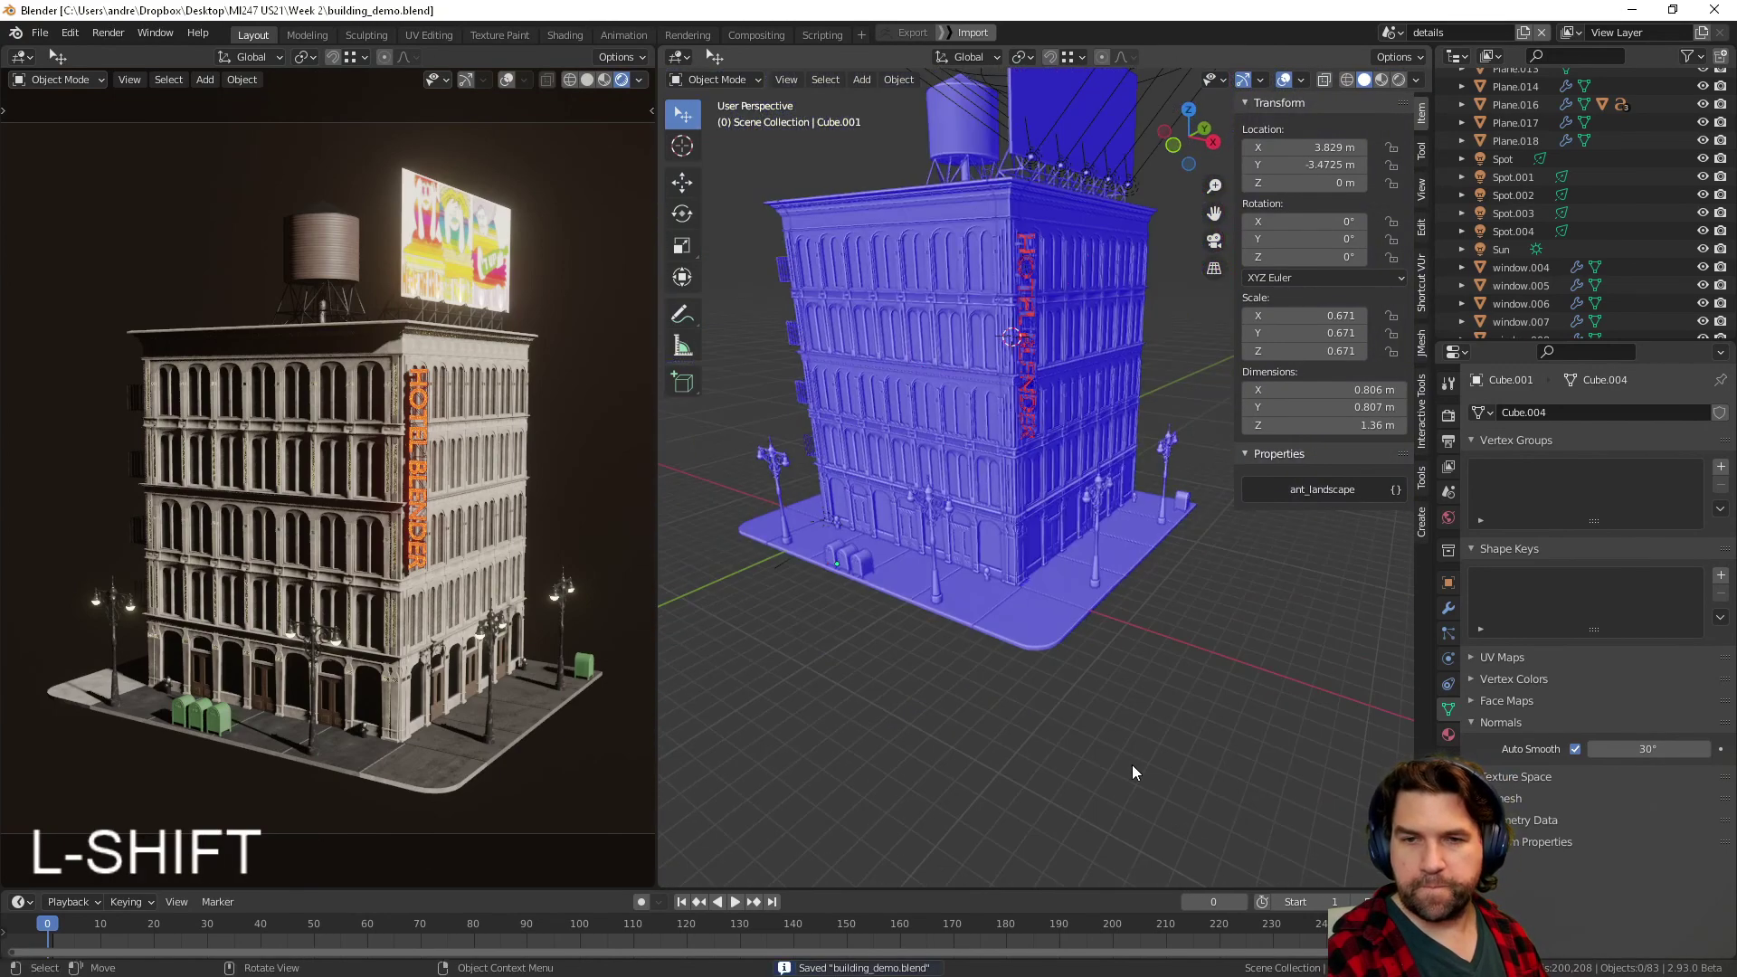
- Turn off the Face Orientation overlay and show the building in Material Preview shading
click(1300, 81)
click(1188, 408)
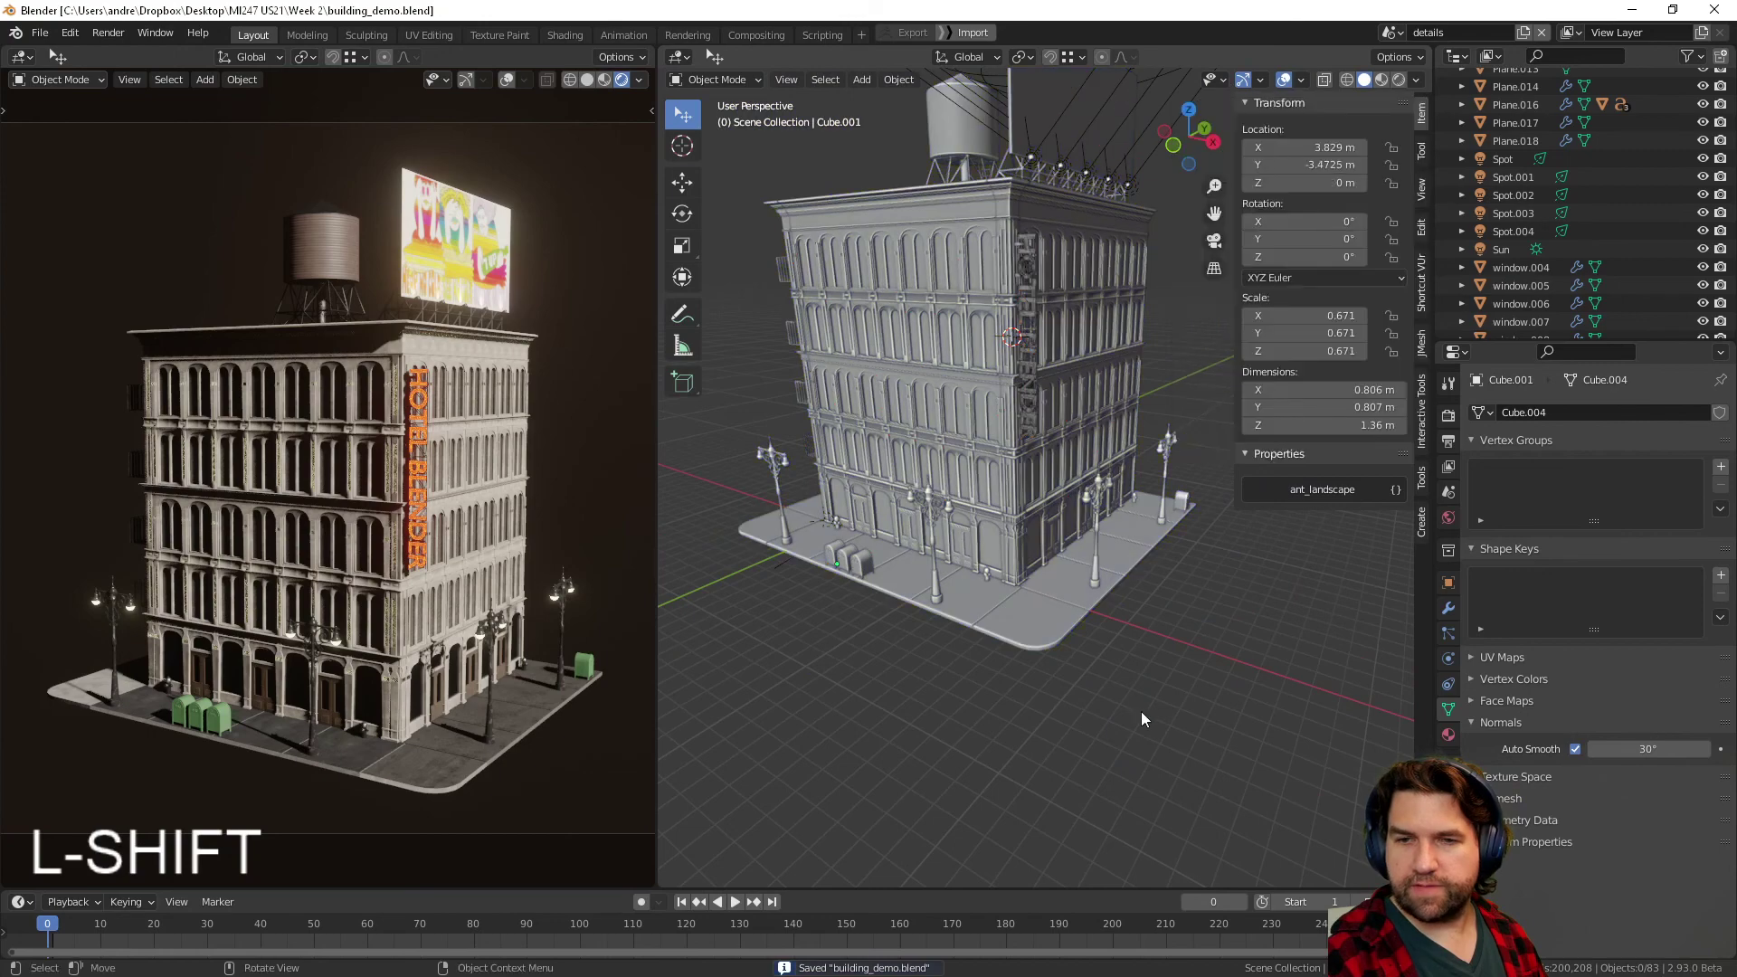
click(1382, 79)
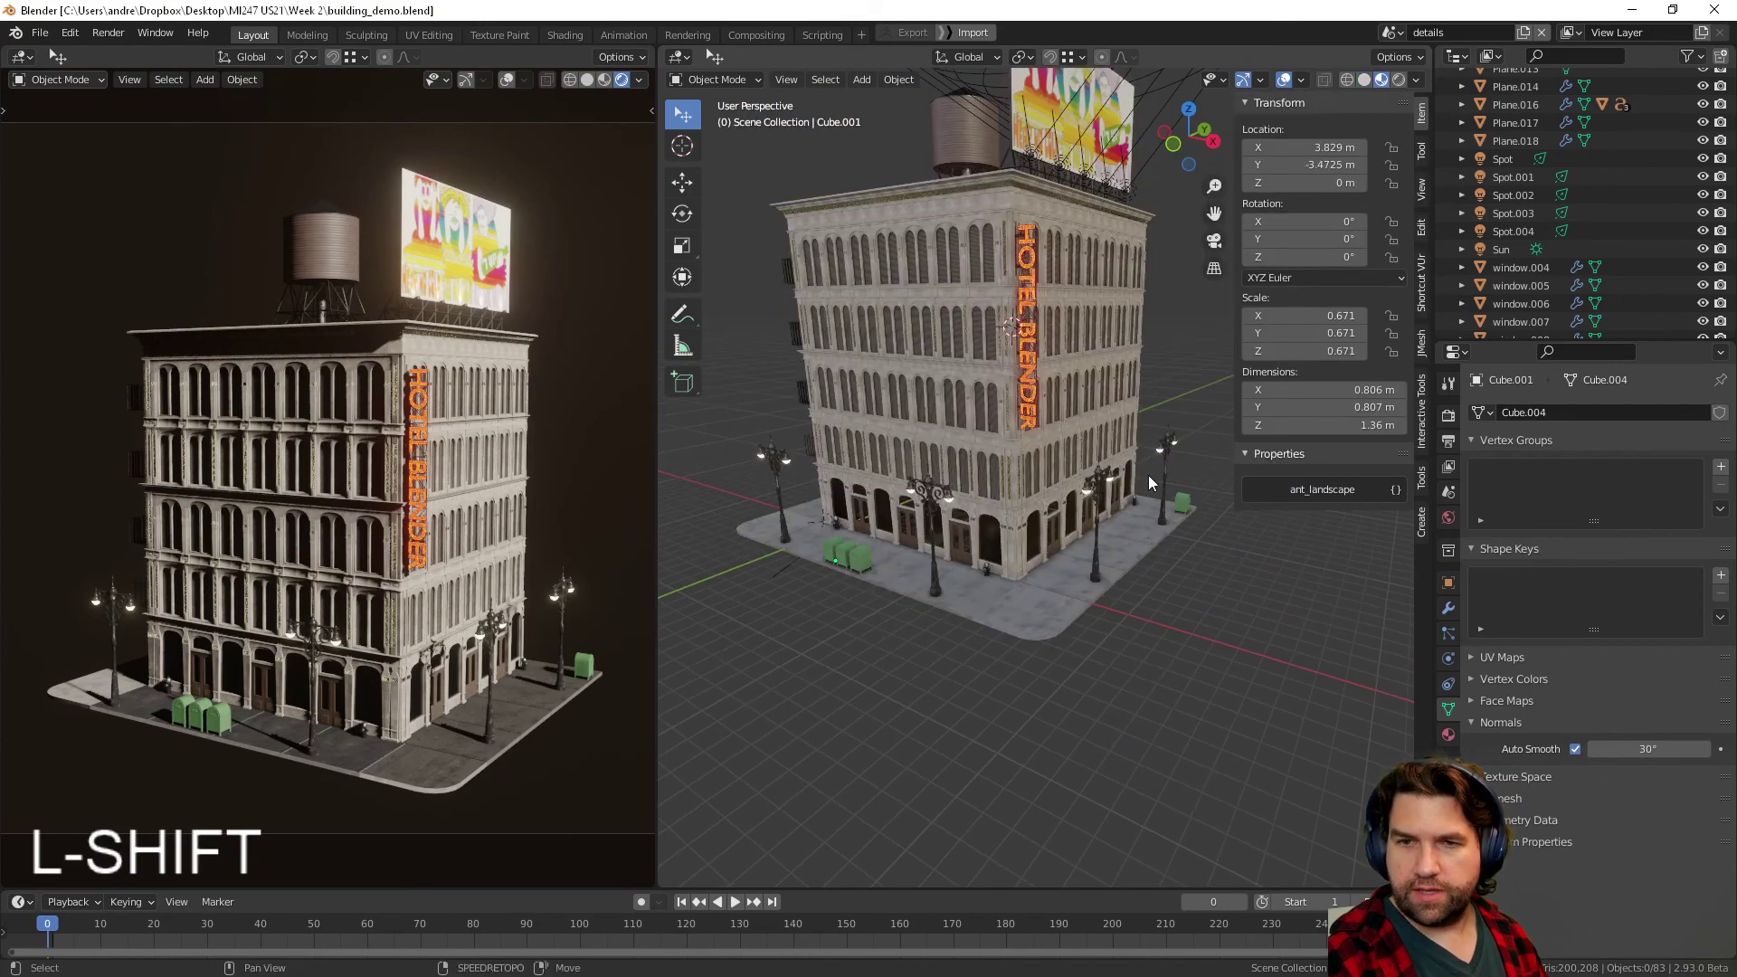
mouse_move(1148, 475)
middle_down()
mouse_move(1099, 711)
mouse_move(1093, 693)
middle_up()
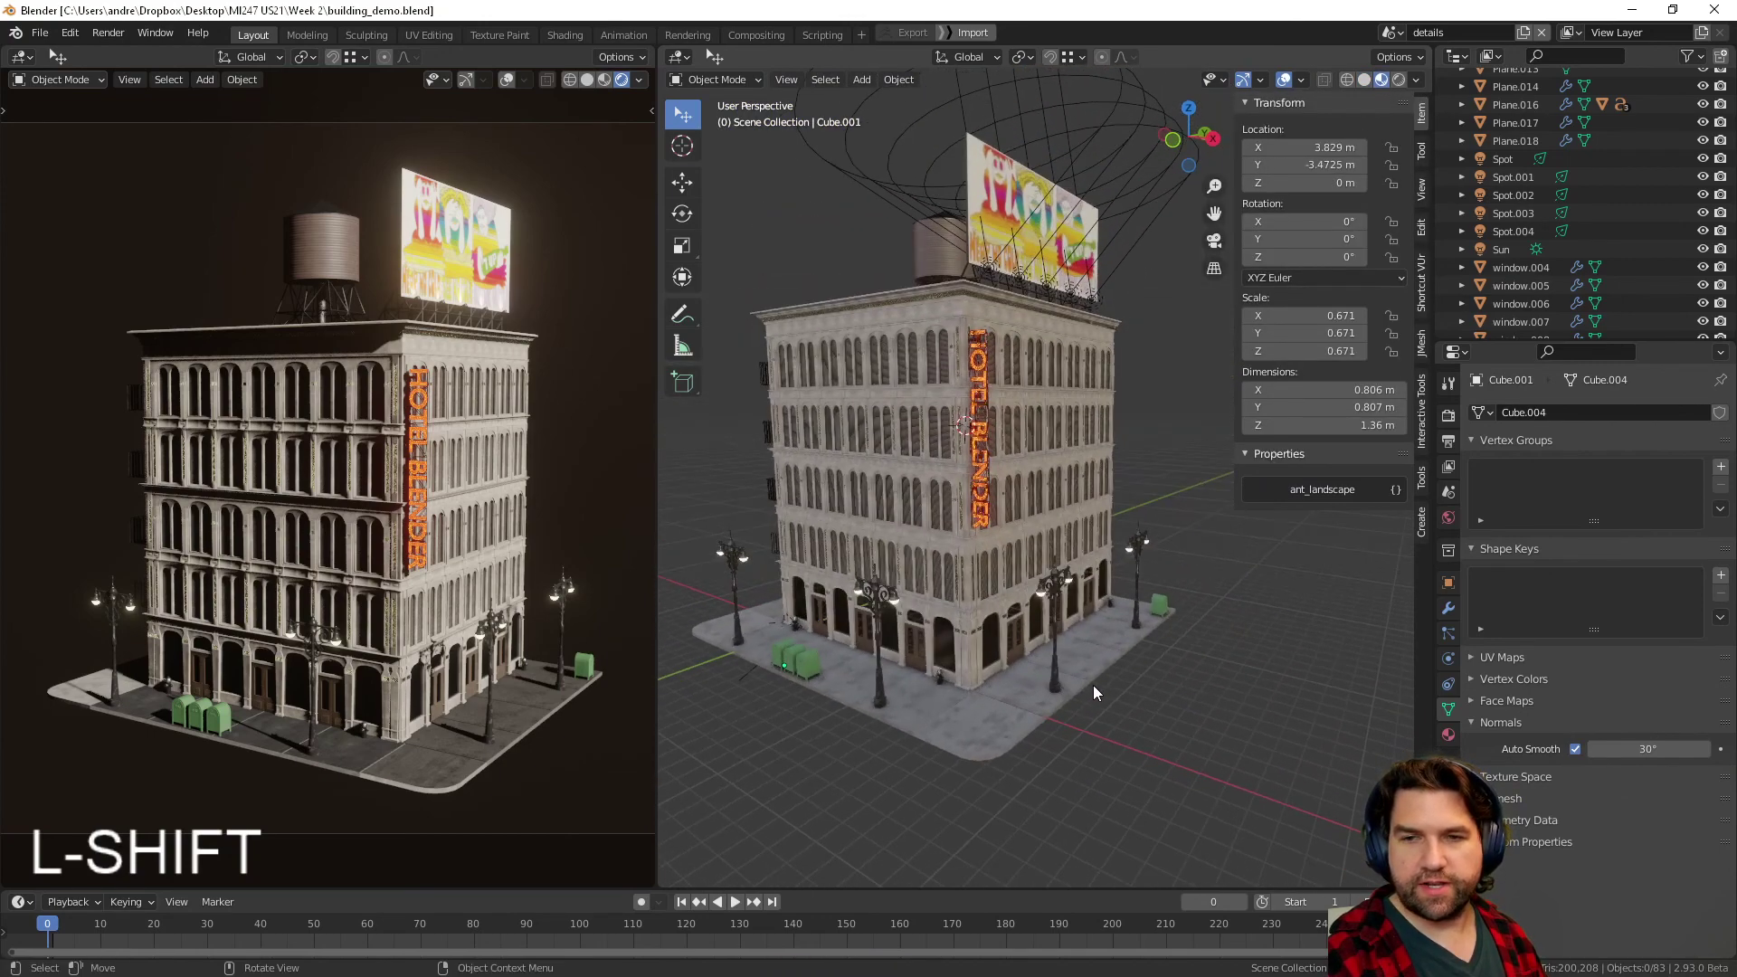
shift+middle_drag(987, 384, 1005, 542)
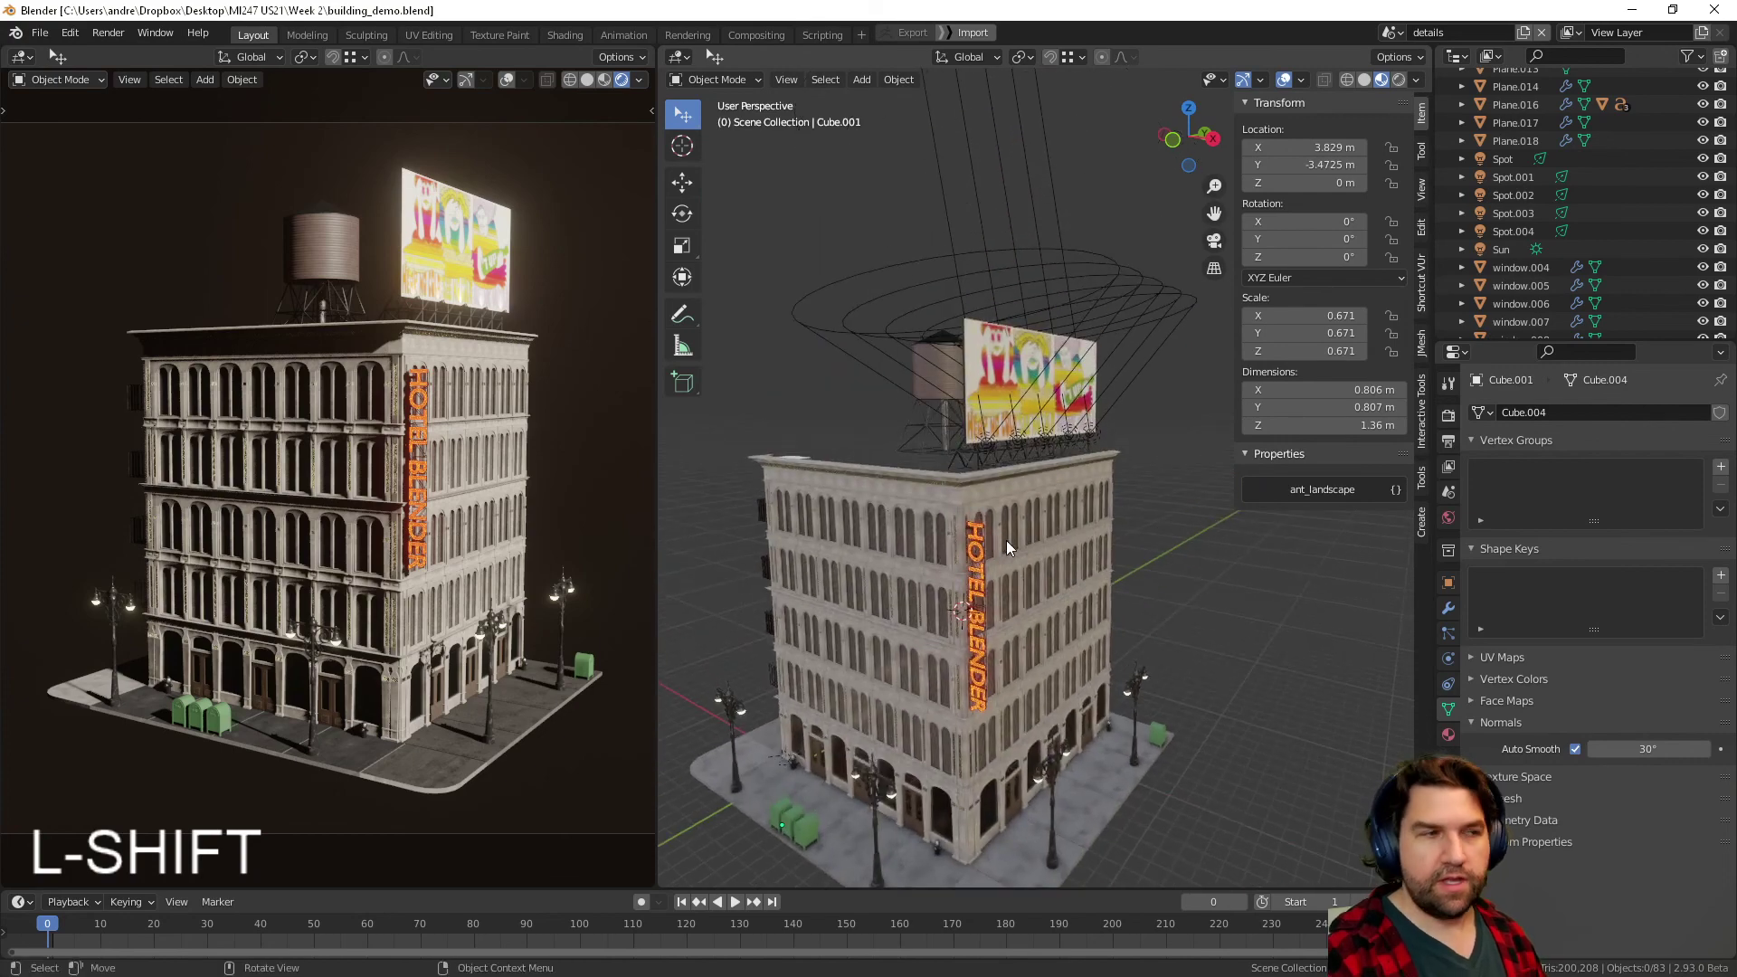